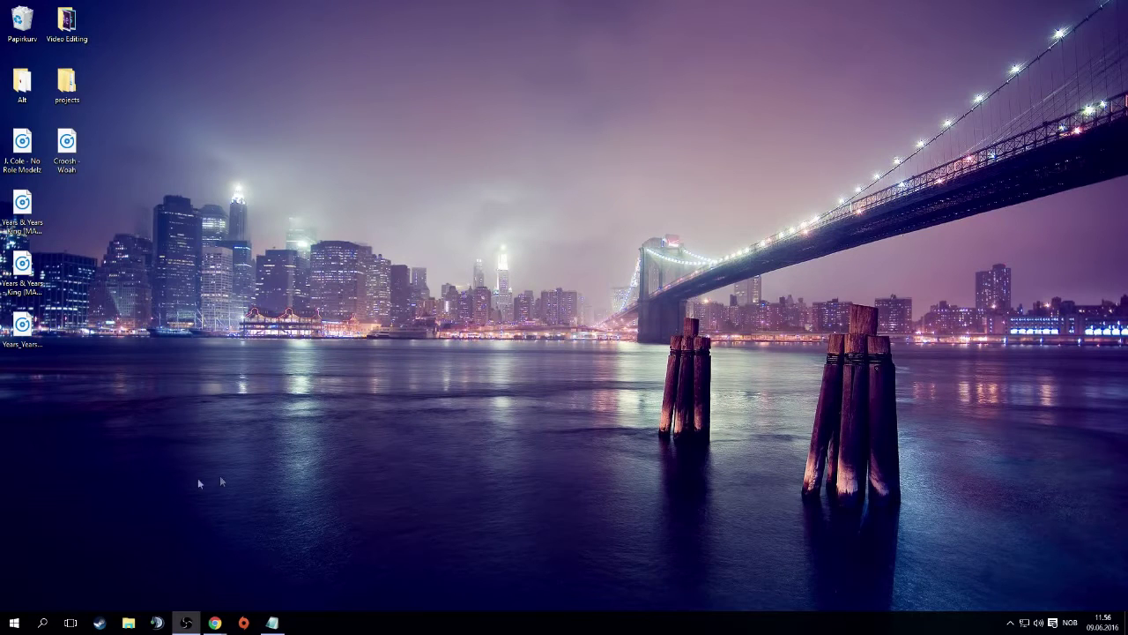
Move the Years & Years song icons back into the desktop's left column
{"action": "mouse_move", "coordinate": [22, 399]}
{"action": "left_mouse_down"}
{"action": "mouse_move", "coordinate": [17, 255]}
{"action": "mouse_move", "coordinate": [67, 267]}
{"action": "mouse_move", "coordinate": [20, 264]}
{"action": "left_mouse_up"}
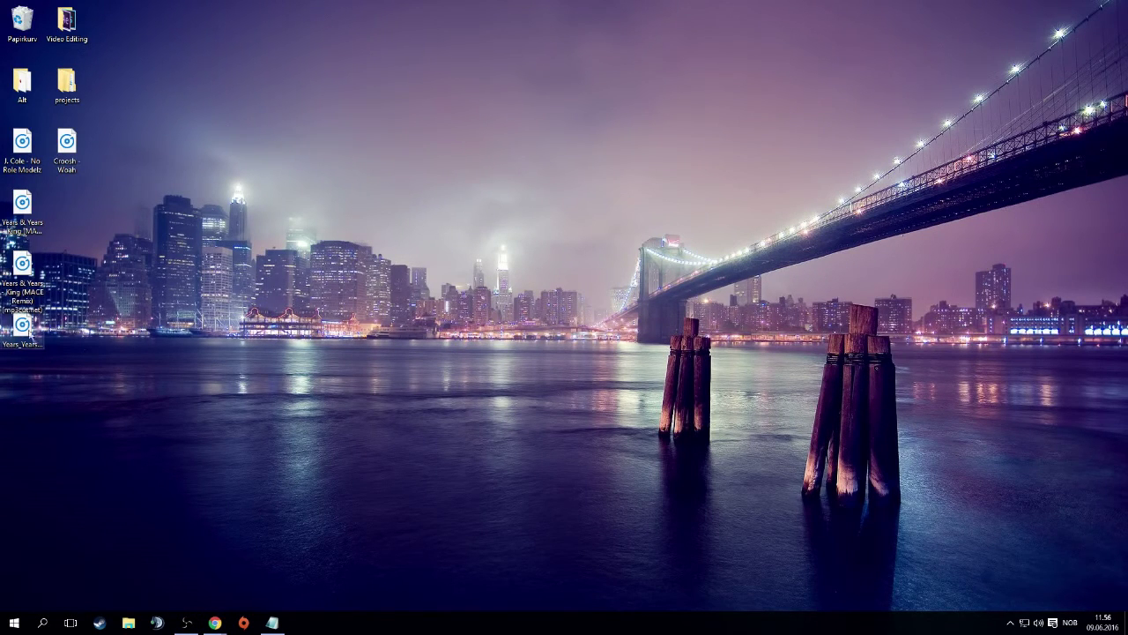
{"action": "left_click_drag", "start_coordinate": [22, 325], "coordinate": [33, 331]}
{"action": "left_click", "coordinate": [128, 335]}
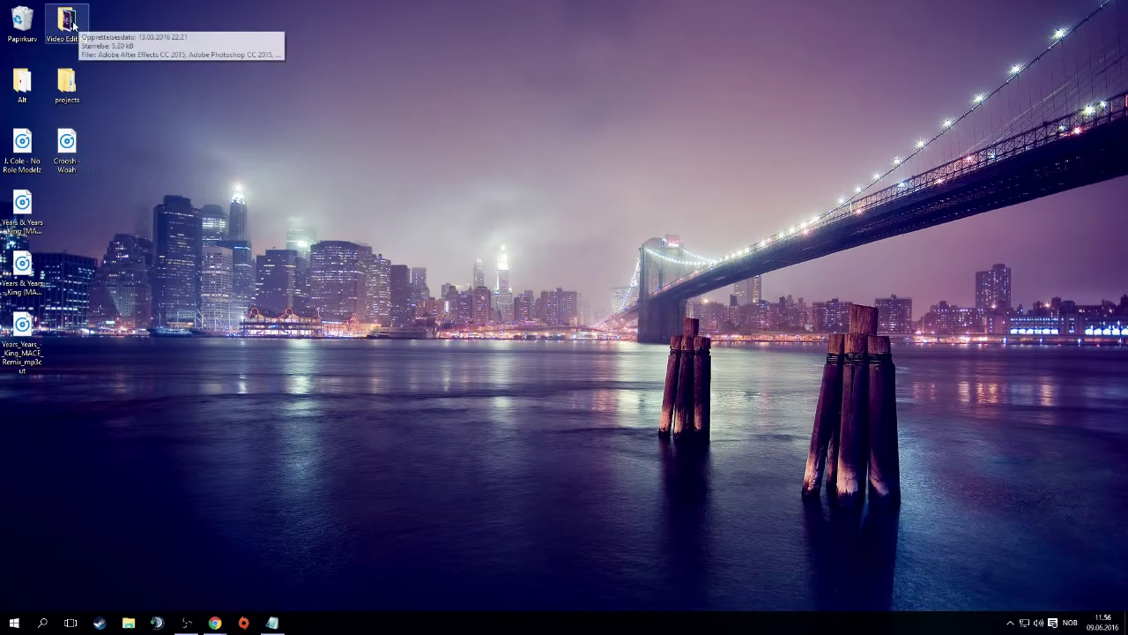
Open PessiArts' Free Lightroom + Mats v1.c4d from projects > Plugins I Lightrom > Ligtroom
{"action": "double_click", "coordinate": [50, 86]}
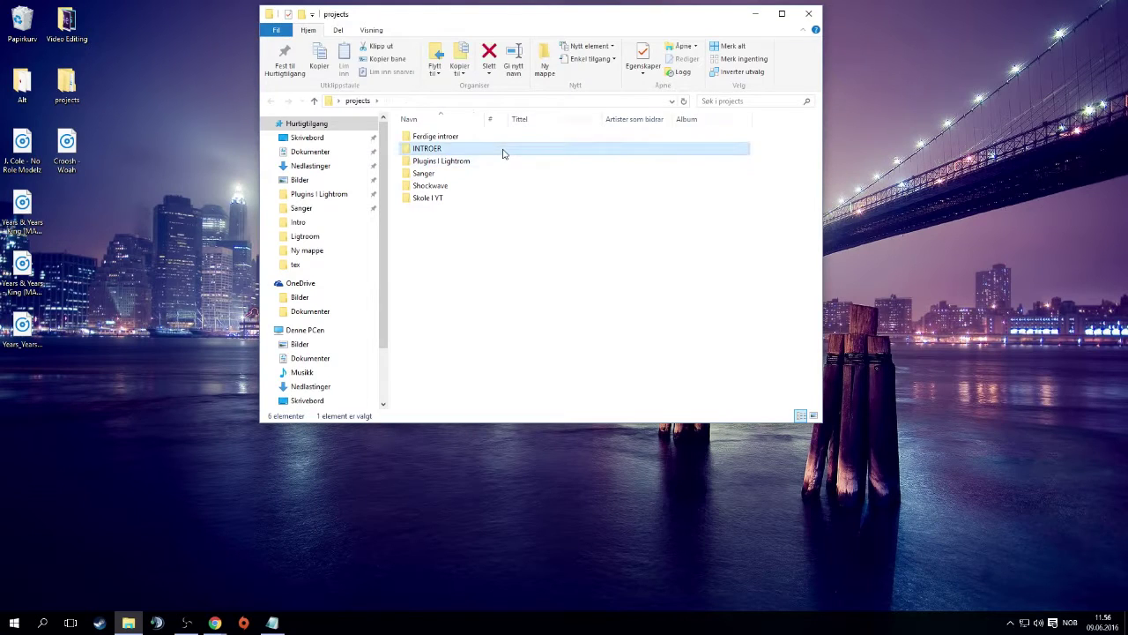
{"action": "double_click", "coordinate": [503, 148]}
{"action": "left_click", "coordinate": [273, 104]}
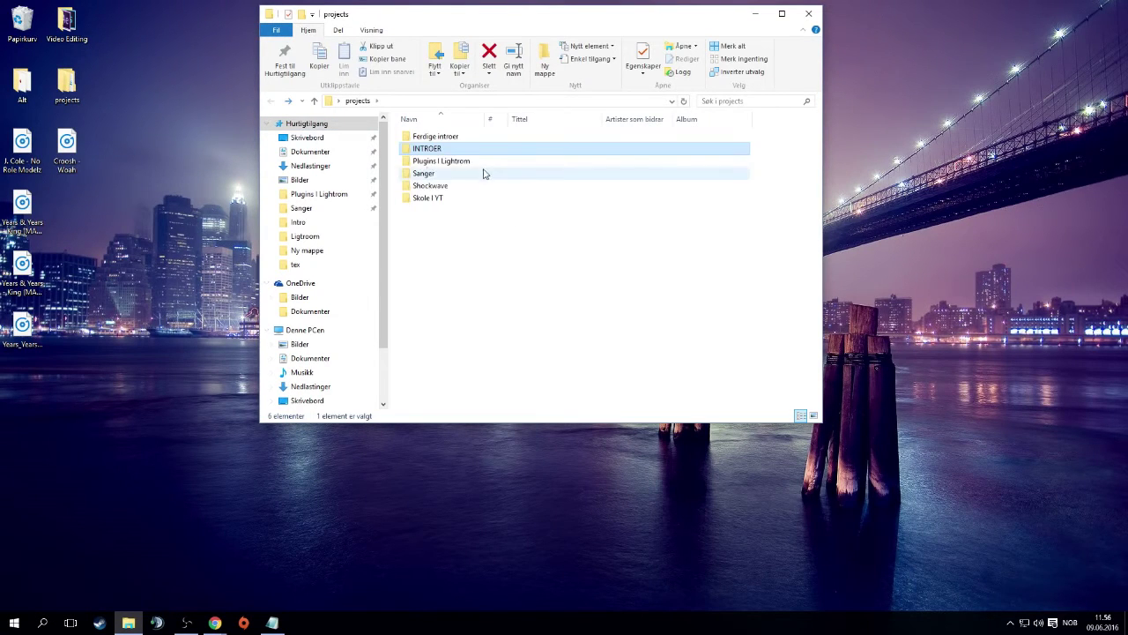
{"action": "double_click", "coordinate": [491, 161]}
{"action": "left_click", "coordinate": [494, 140]}
{"action": "double_click", "coordinate": [493, 139]}
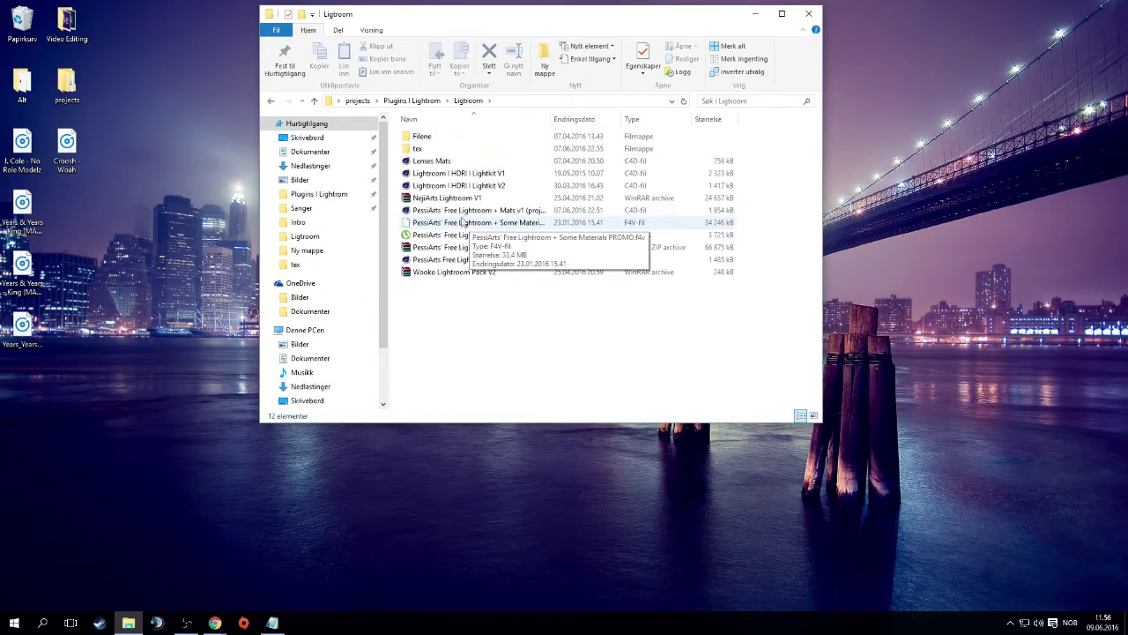
{"action": "left_click", "coordinate": [474, 212]}
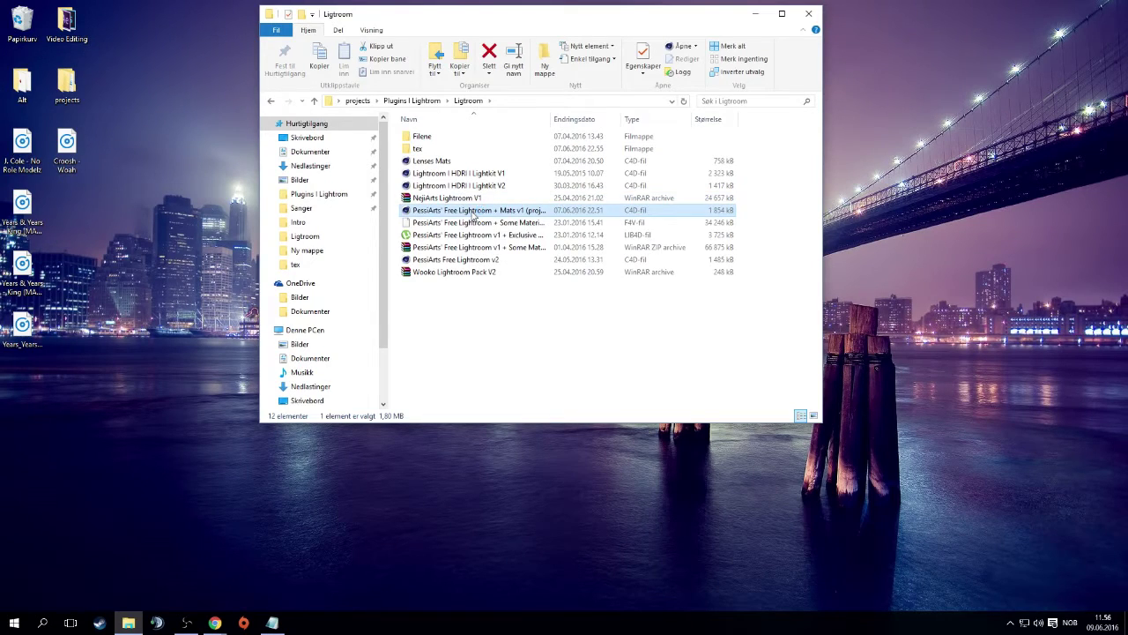
{"action": "double_click", "coordinate": [474, 212]}
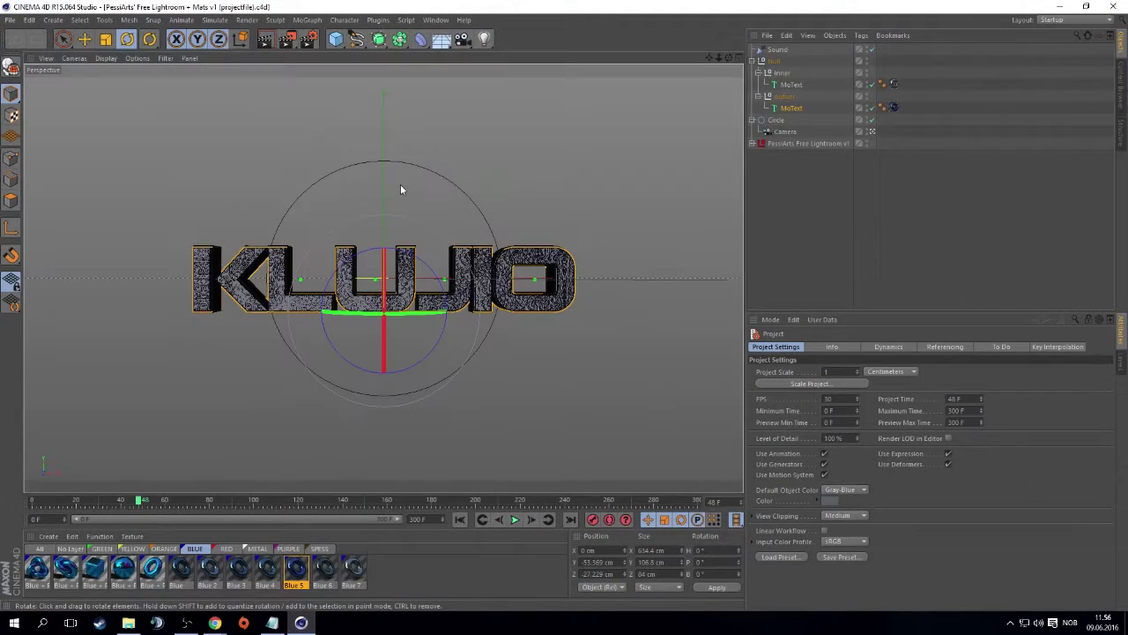
Inspect the Circle, then the MoText's Letters, Words, Lines and Caps settings
{"action": "left_click", "coordinate": [903, 121]}
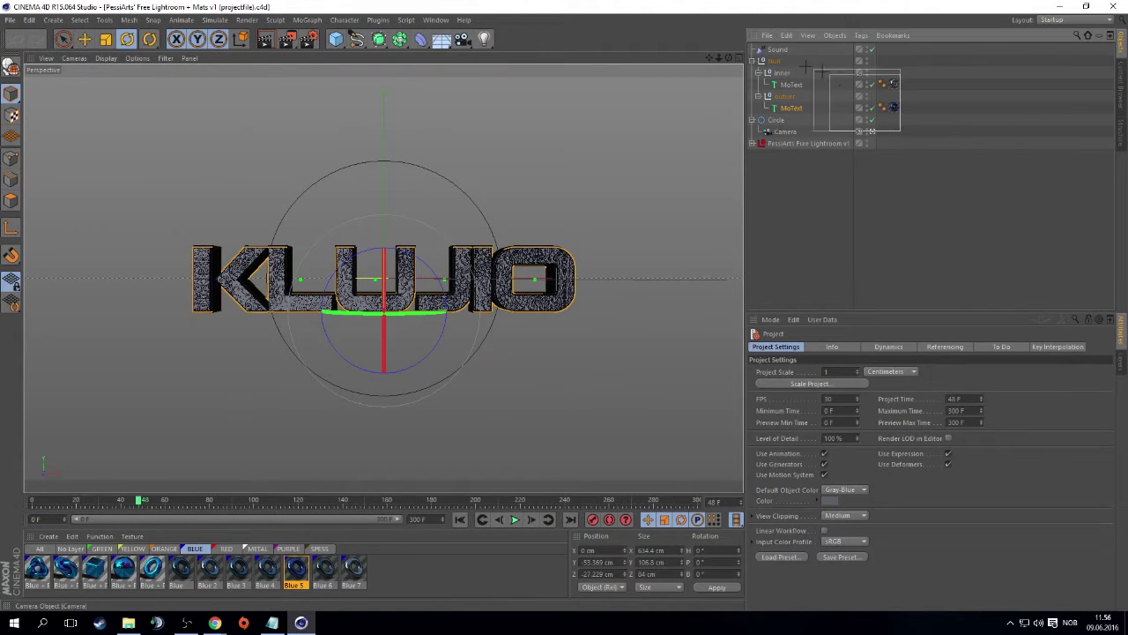
{"action": "left_click", "coordinate": [910, 219]}
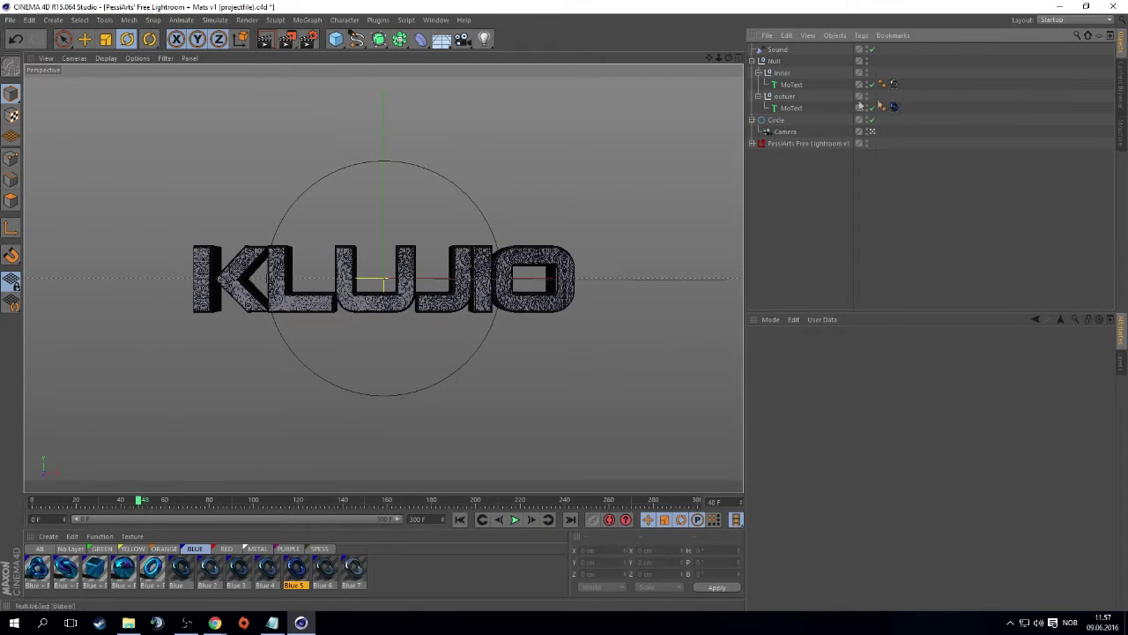
{"action": "left_click", "coordinate": [786, 108]}
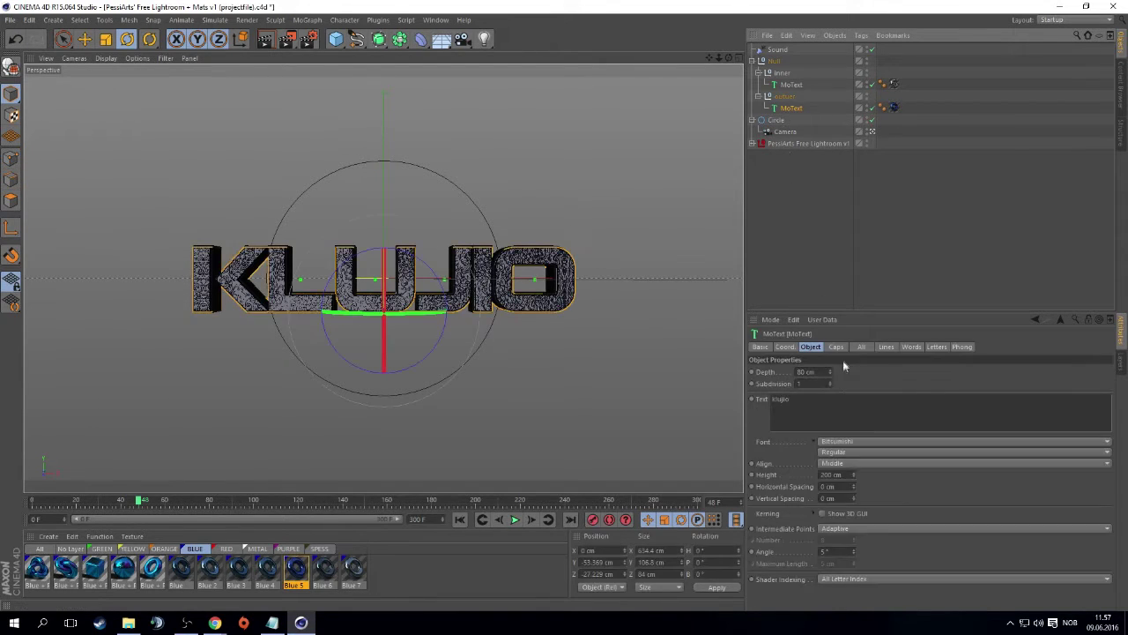
{"action": "left_click", "coordinate": [937, 347]}
{"action": "left_click", "coordinate": [912, 346]}
{"action": "left_click", "coordinate": [886, 347]}
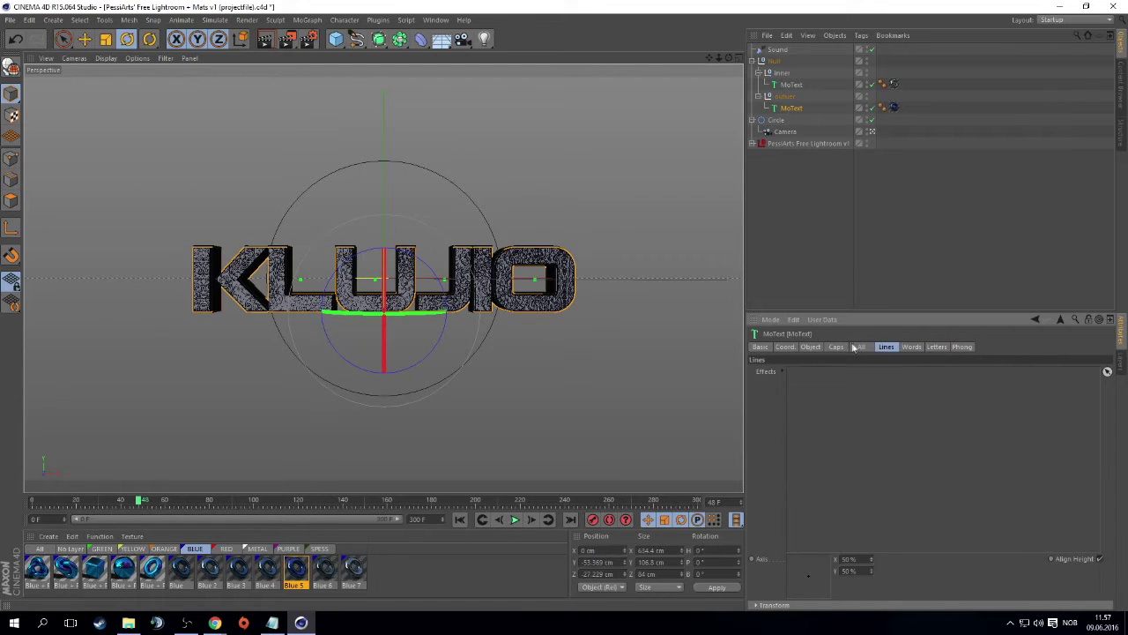
{"action": "left_click", "coordinate": [836, 346]}
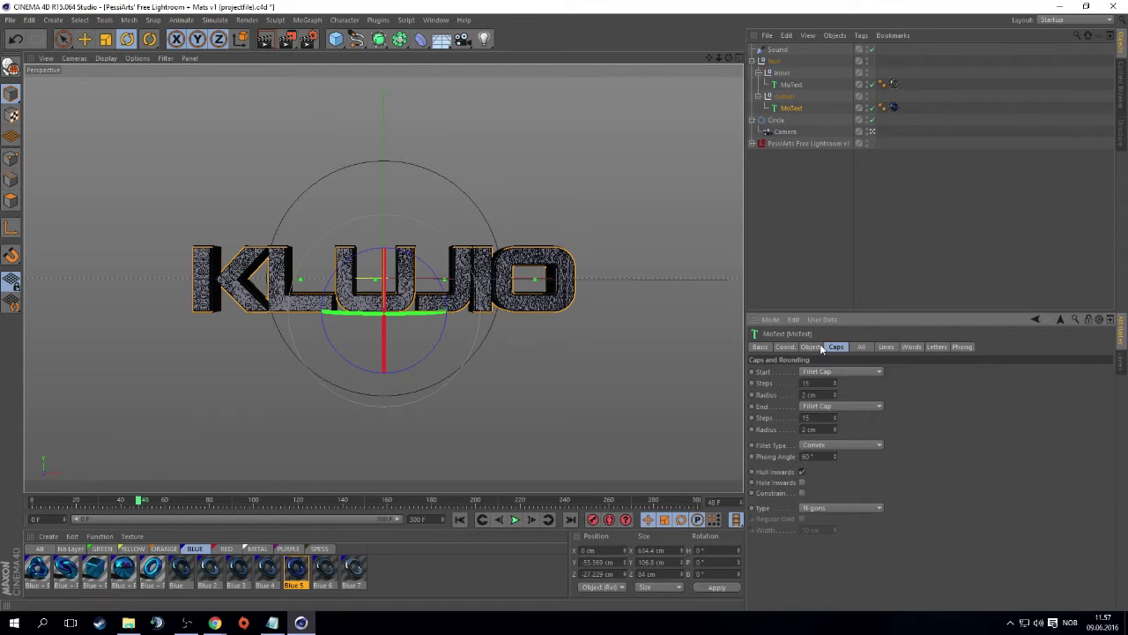
Delete all eight scene objects from Sound through Camera, leaving an empty scene
{"action": "left_click", "coordinate": [810, 347]}
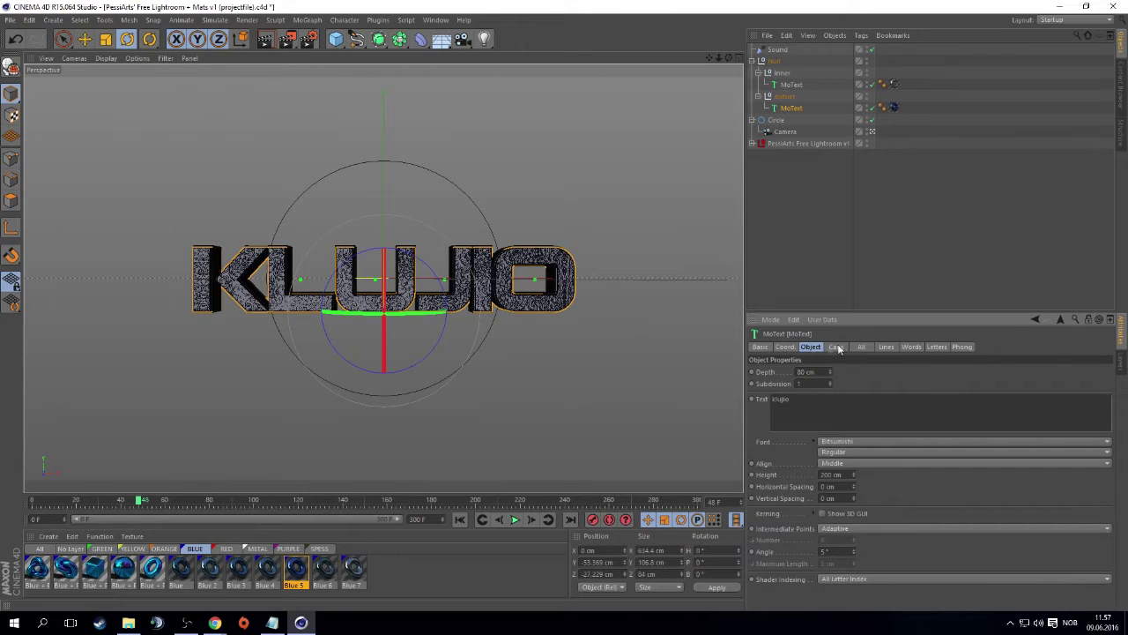
{"action": "left_click_drag", "start_coordinate": [902, 134], "coordinate": [777, 60]}
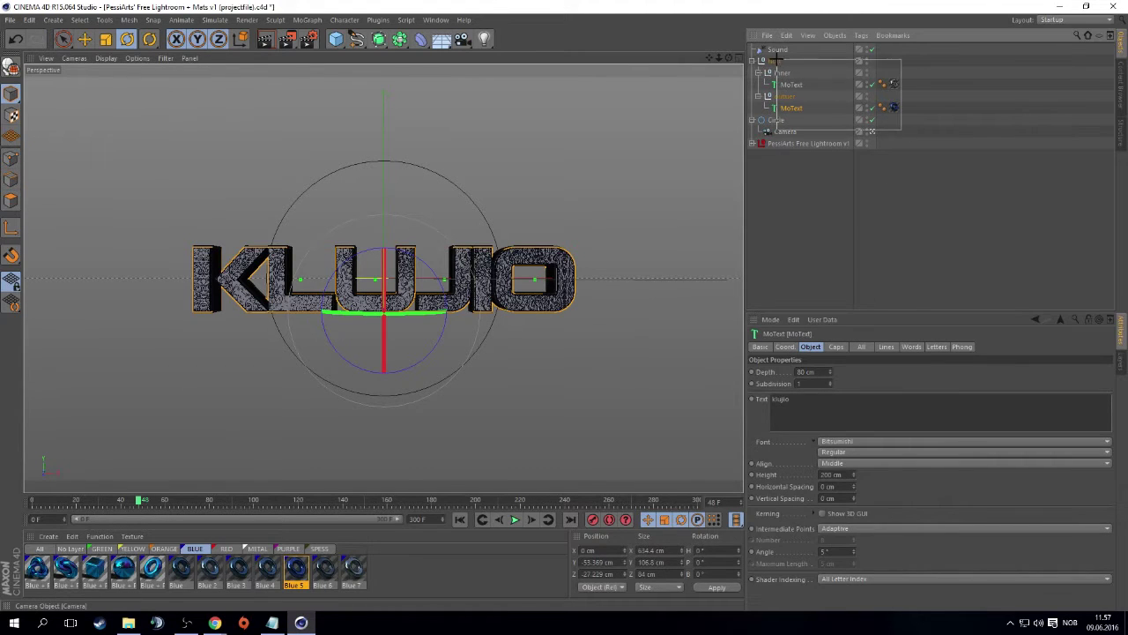
{"action": "key", "text": "Delete"}
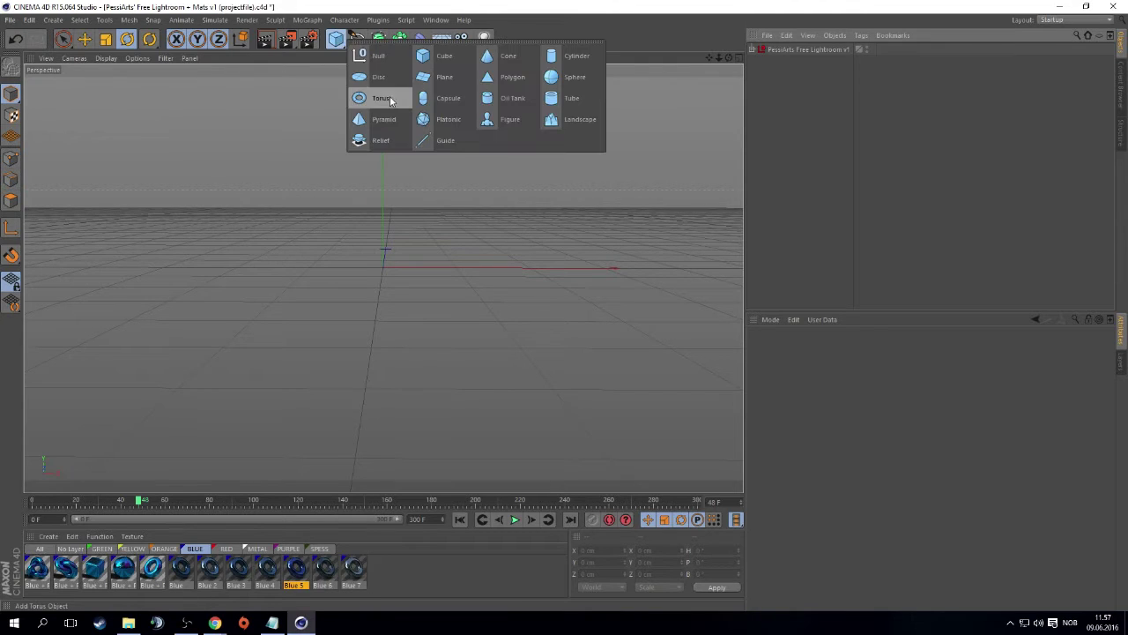
Add Null objects and a Circle spline, keeping Null.1 nested under Null
{"action": "left_click_drag", "start_coordinate": [341, 41], "coordinate": [370, 56]}
{"action": "mouse_move", "coordinate": [775, 61]}
{"action": "left_mouse_down"}
{"action": "mouse_move", "coordinate": [773, 73]}
{"action": "mouse_move", "coordinate": [778, 62]}
{"action": "left_mouse_up"}
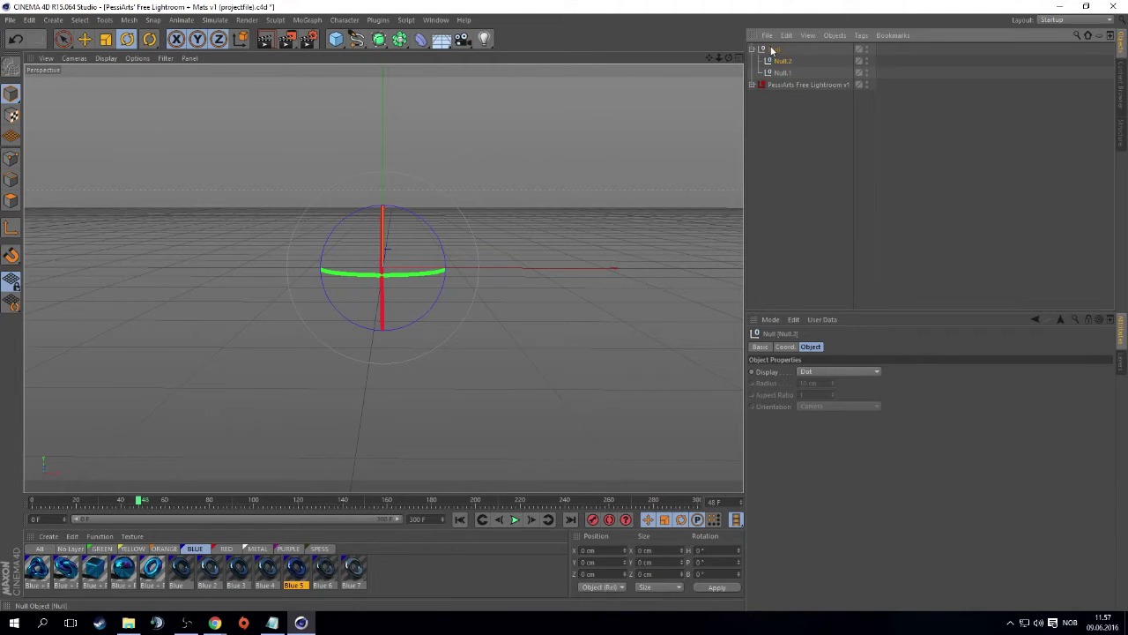
{"action": "left_click", "coordinate": [335, 39]}
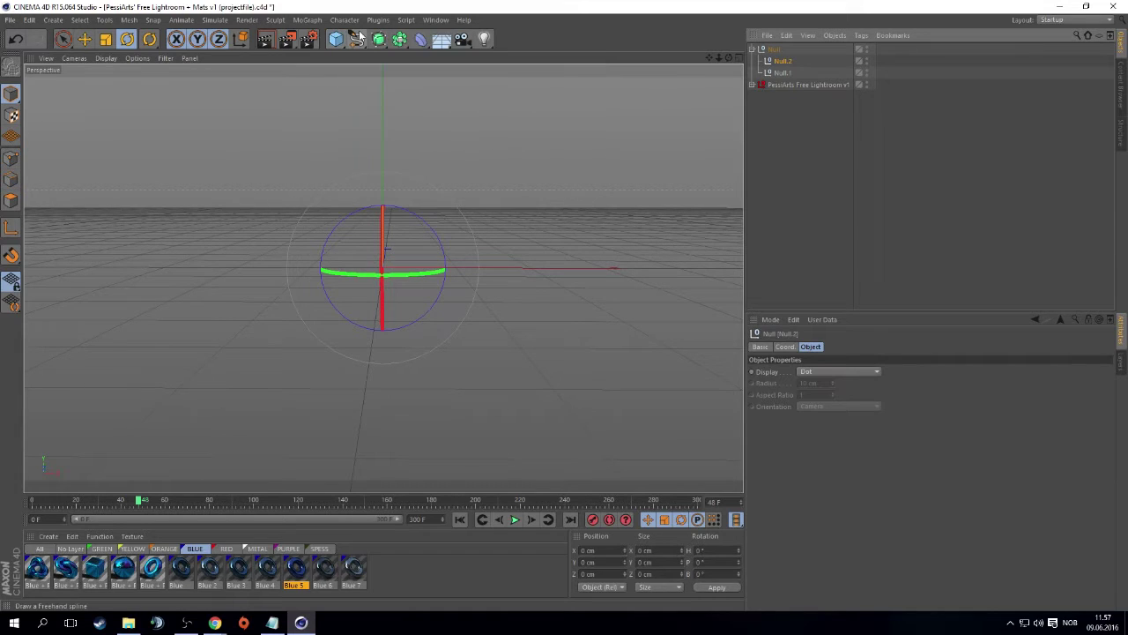
{"action": "left_click_drag", "start_coordinate": [356, 39], "coordinate": [458, 105]}
{"action": "left_click", "coordinate": [458, 105]}
{"action": "left_click_drag", "start_coordinate": [780, 50], "coordinate": [781, 88]}
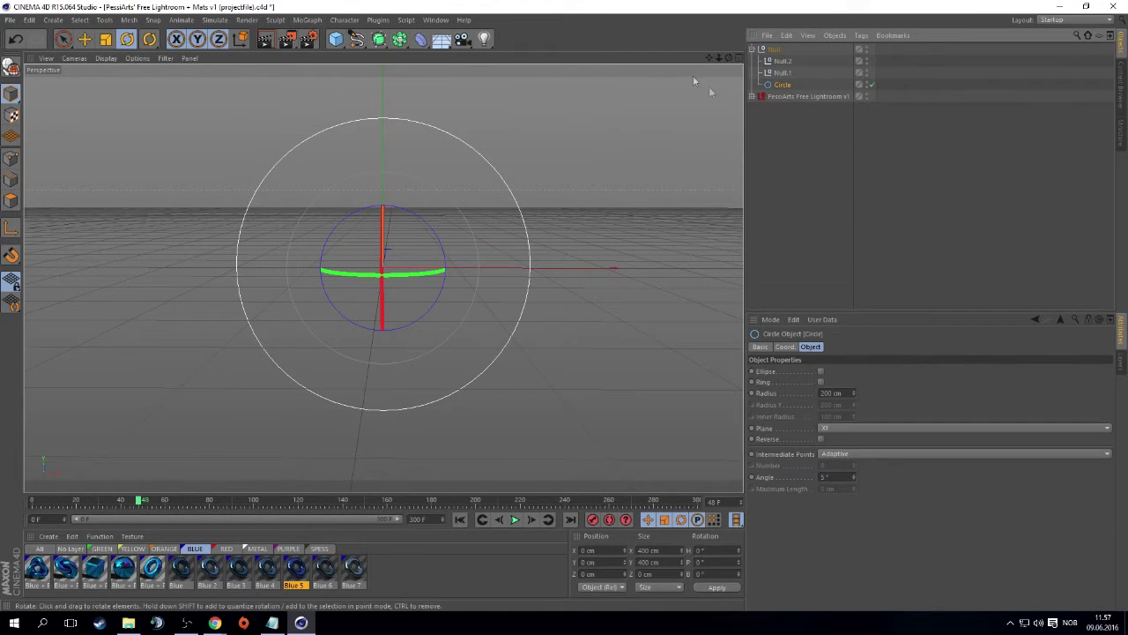
{"action": "left_click_drag", "start_coordinate": [778, 72], "coordinate": [777, 132]}
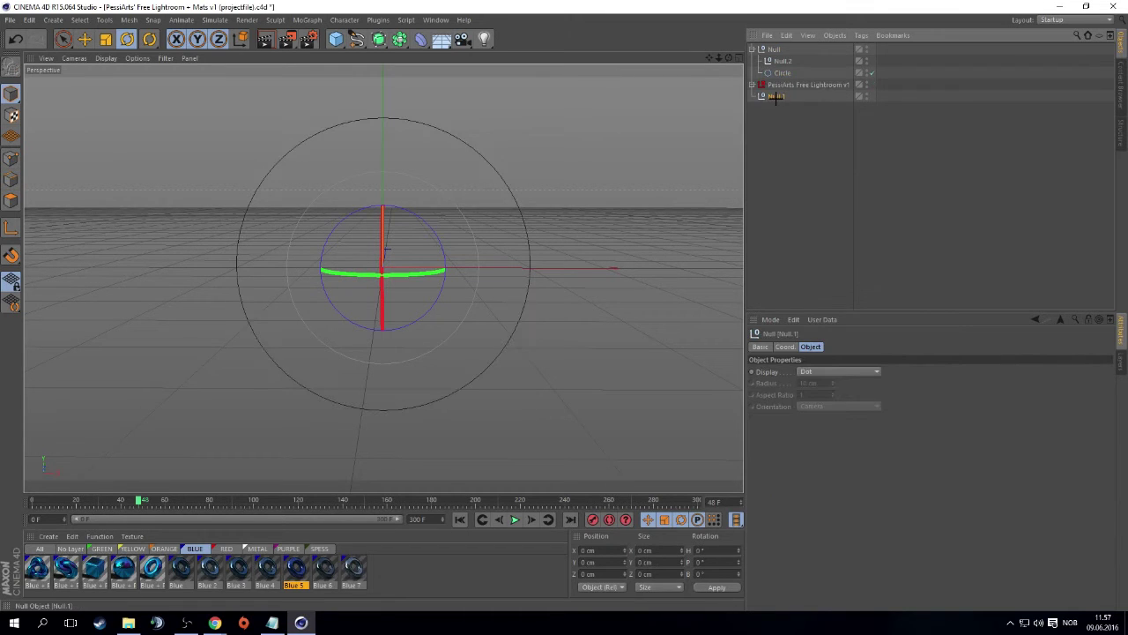
{"action": "left_click", "coordinate": [773, 102]}
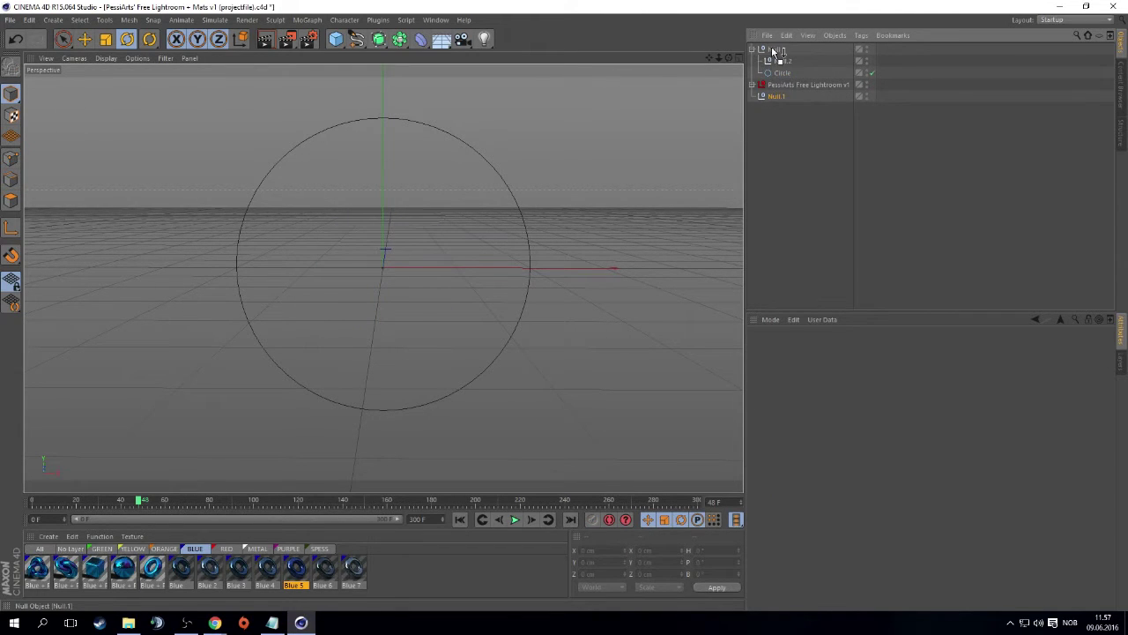
{"action": "left_click_drag", "start_coordinate": [774, 51], "coordinate": [776, 52]}
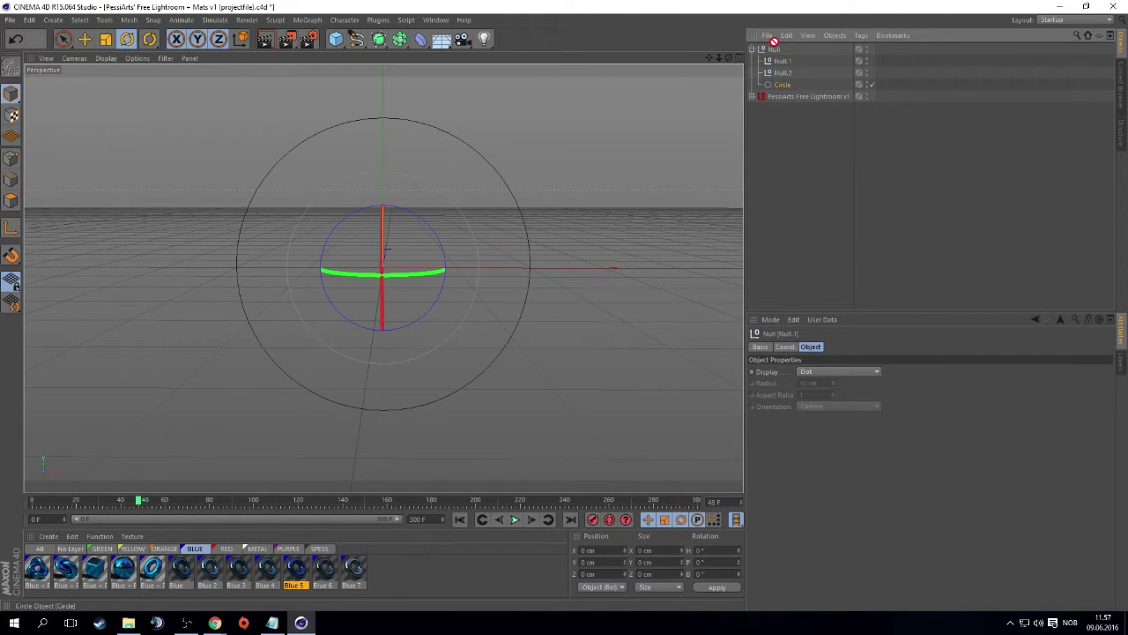
Move Circle to the top level, then add a Camera parented under it
{"action": "left_click_drag", "start_coordinate": [769, 95], "coordinate": [765, 90]}
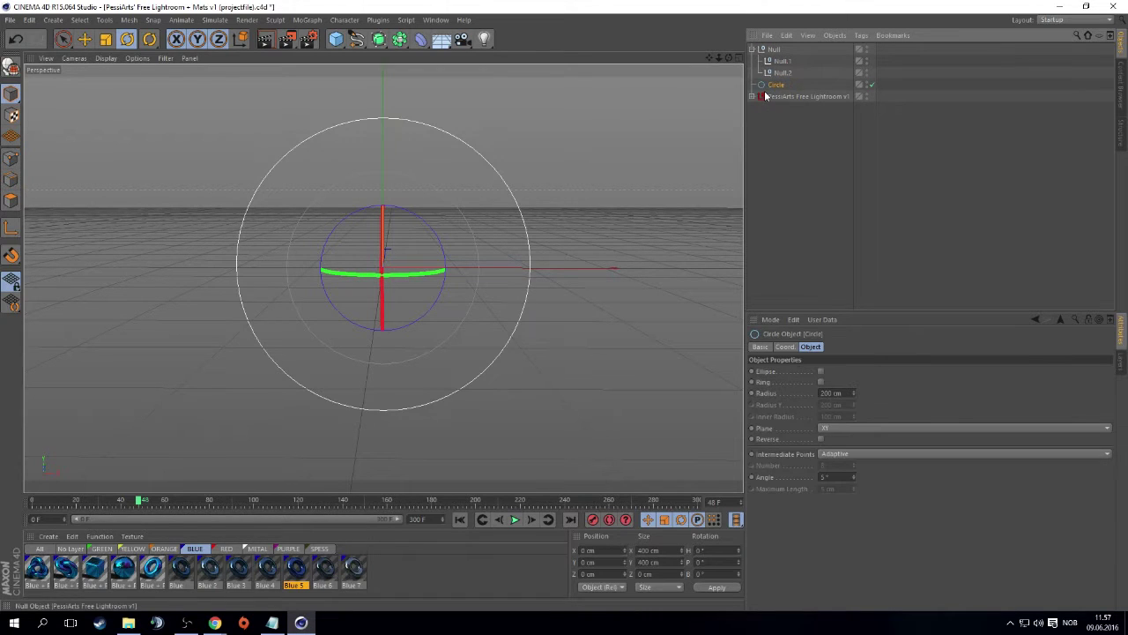
{"action": "left_click", "coordinate": [826, 216]}
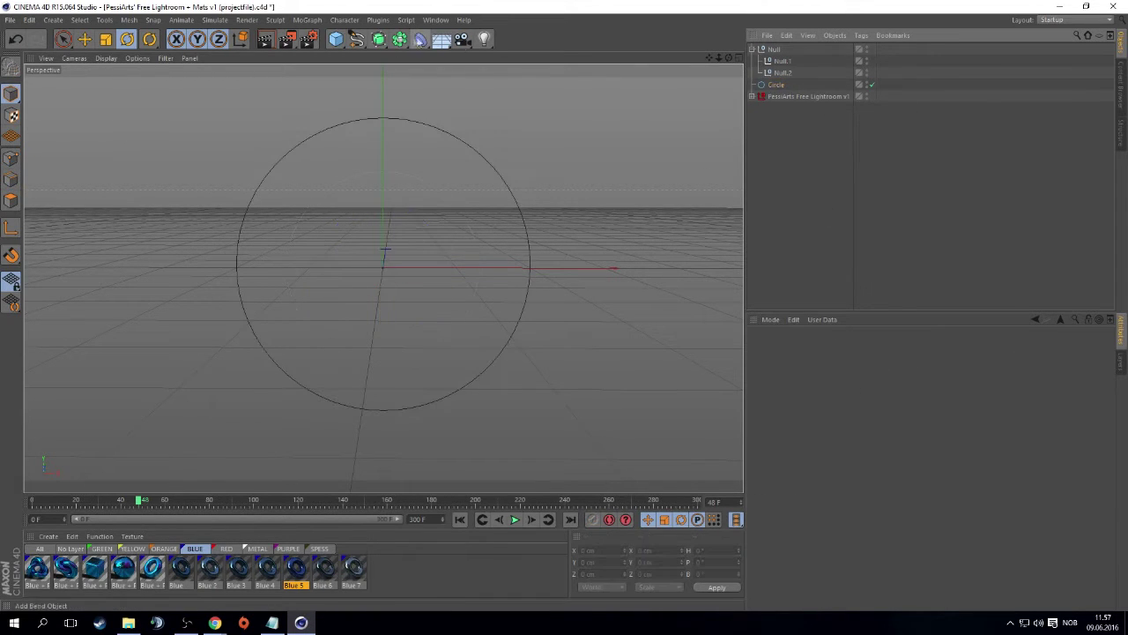
{"action": "left_click", "coordinate": [462, 38]}
{"action": "left_click_drag", "start_coordinate": [780, 102], "coordinate": [777, 97]}
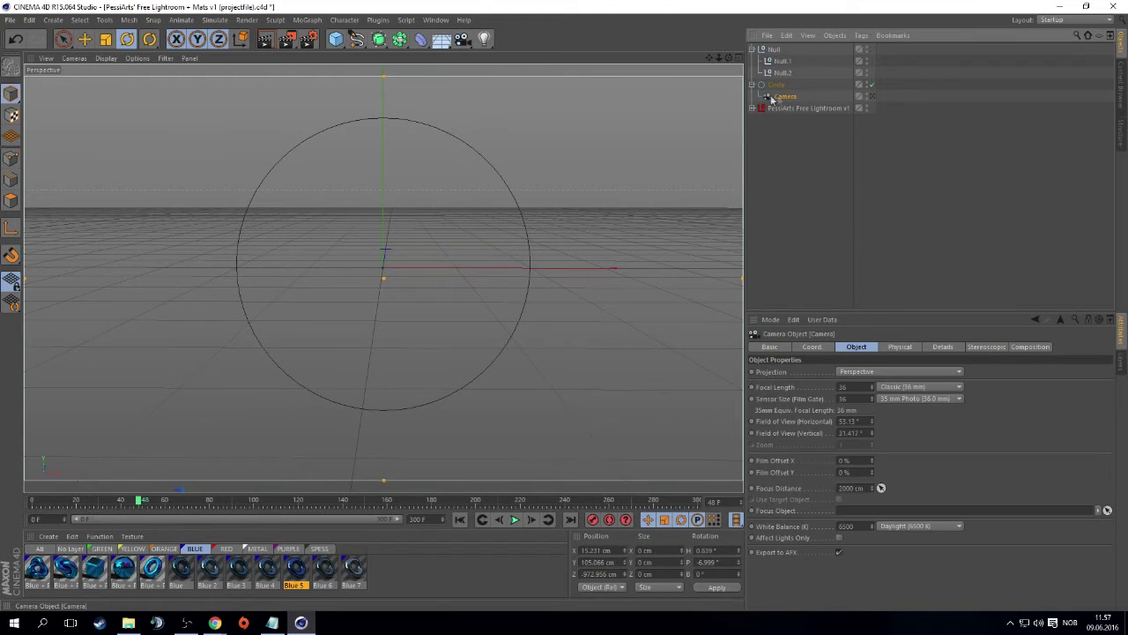
Add a Sound effector from the MoGraph menu
{"action": "left_click", "coordinate": [307, 20]}
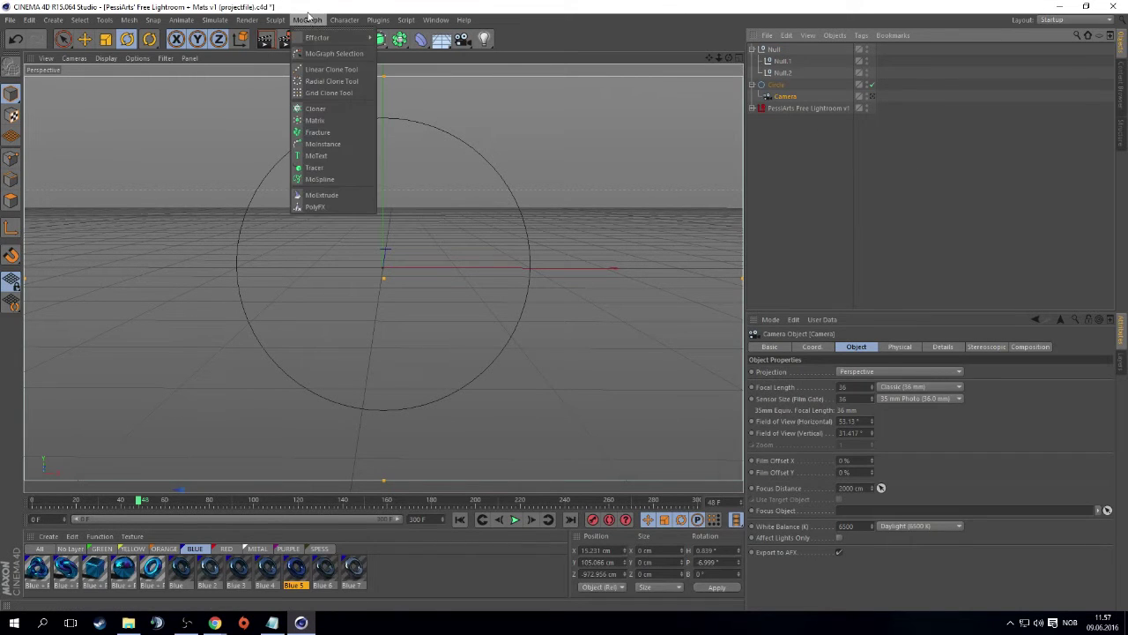
{"action": "mouse_move", "coordinate": [352, 39]}
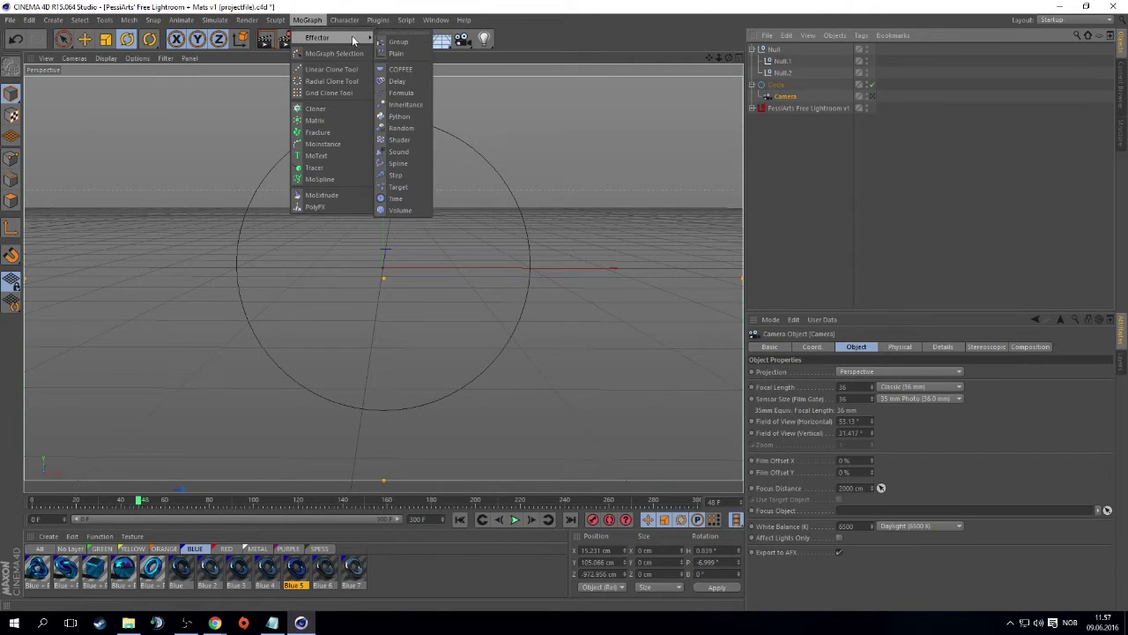
{"action": "left_click", "coordinate": [402, 152]}
Add a MoText object and nest it under Null.2
{"action": "left_click", "coordinate": [783, 84]}
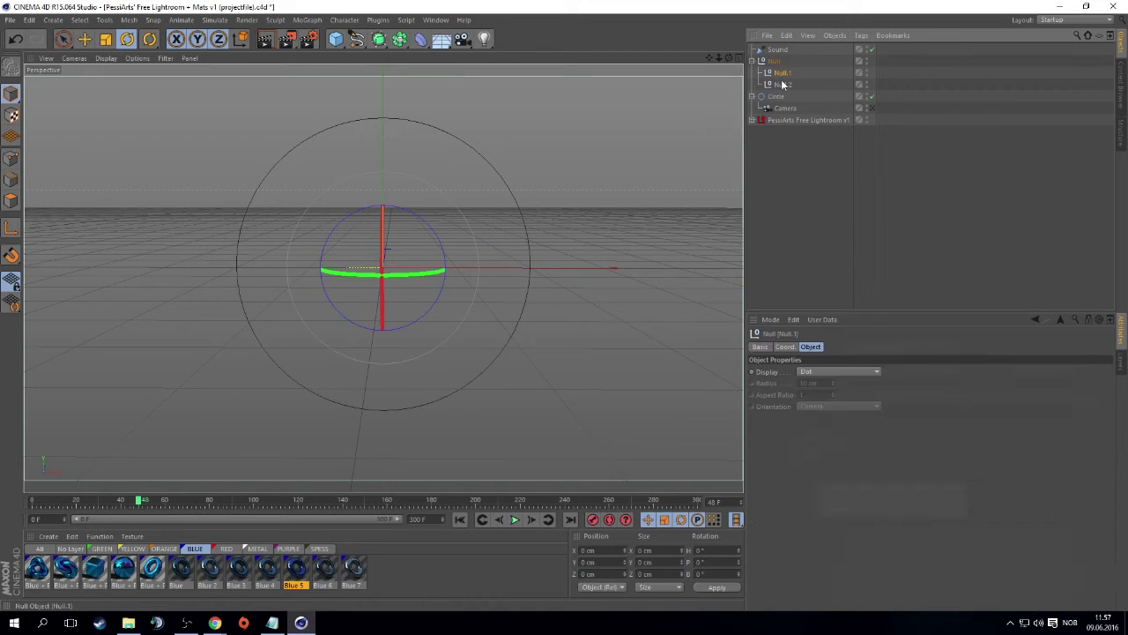
{"action": "left_click", "coordinate": [306, 19]}
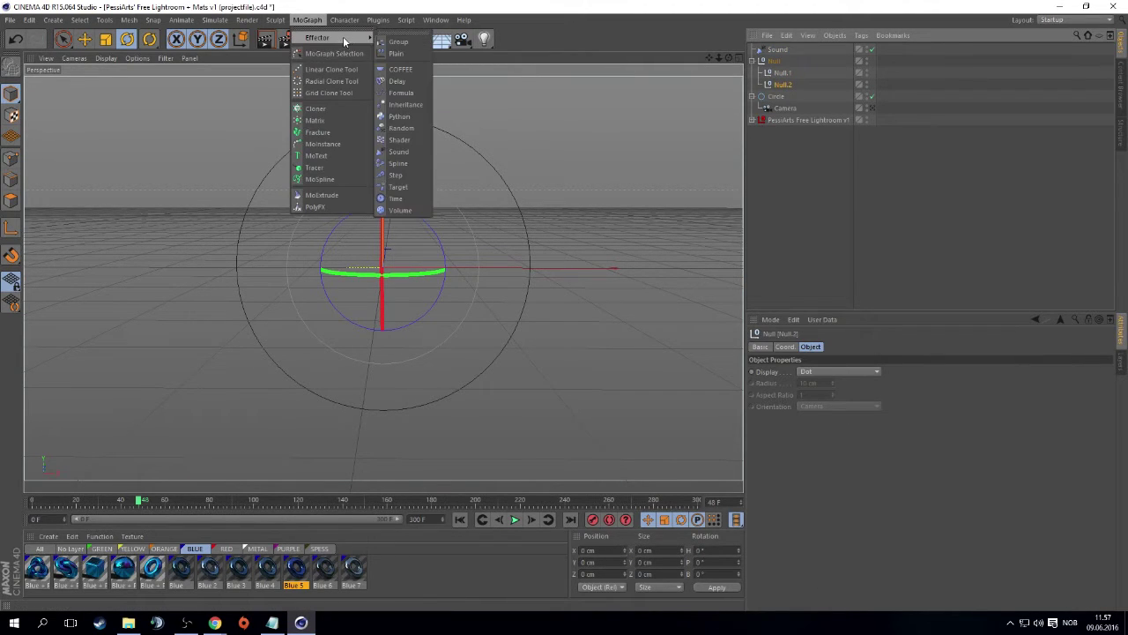
{"action": "left_click", "coordinate": [355, 163]}
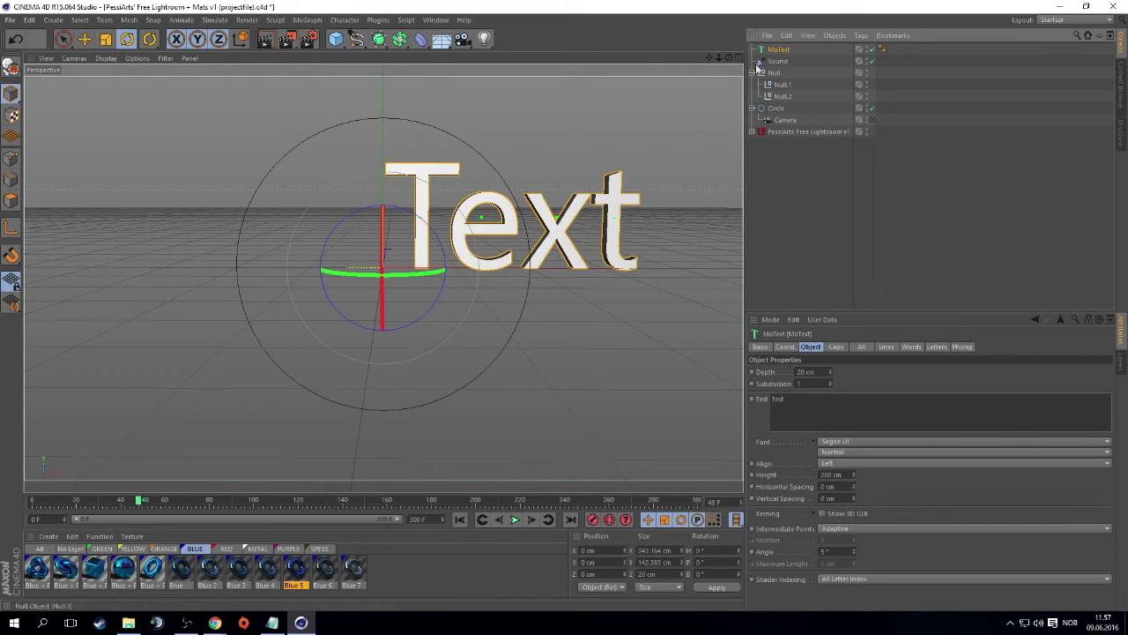
{"action": "left_click_drag", "start_coordinate": [784, 98], "coordinate": [783, 97]}
Rename Null.2 to 'outer' and Null.1 to 'inner' in the Basic tab
{"action": "left_click", "coordinate": [782, 84]}
{"action": "left_click", "coordinate": [758, 348]}
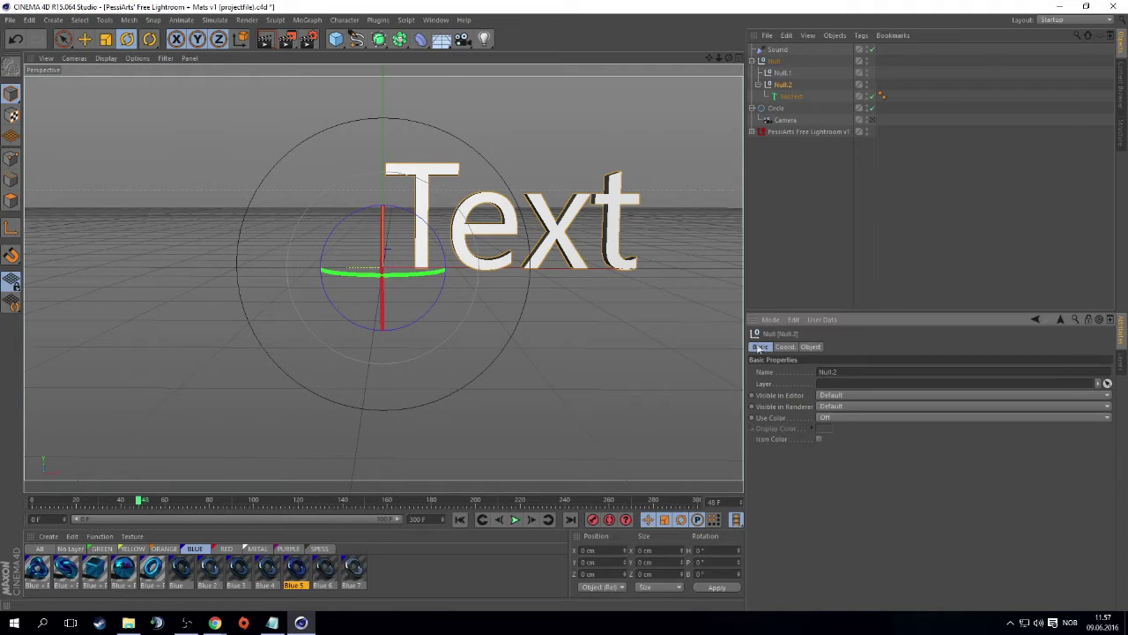
{"action": "left_click", "coordinate": [865, 371]}
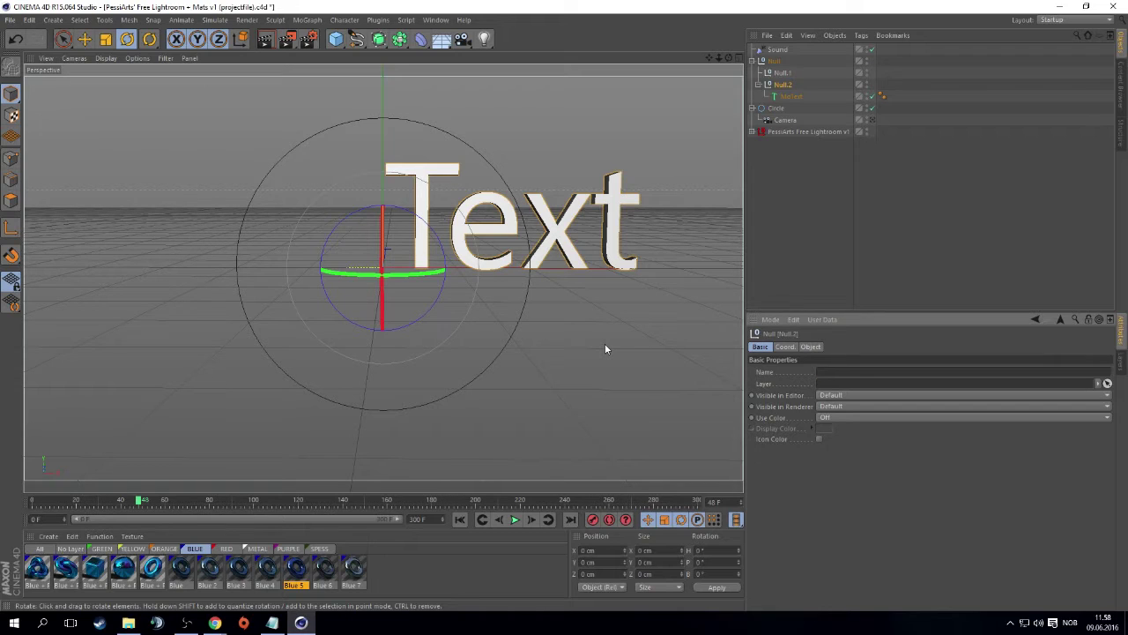
{"action": "type", "text": "outlr"}
{"action": "key", "text": "Return"}
{"action": "left_click", "coordinate": [785, 73]}
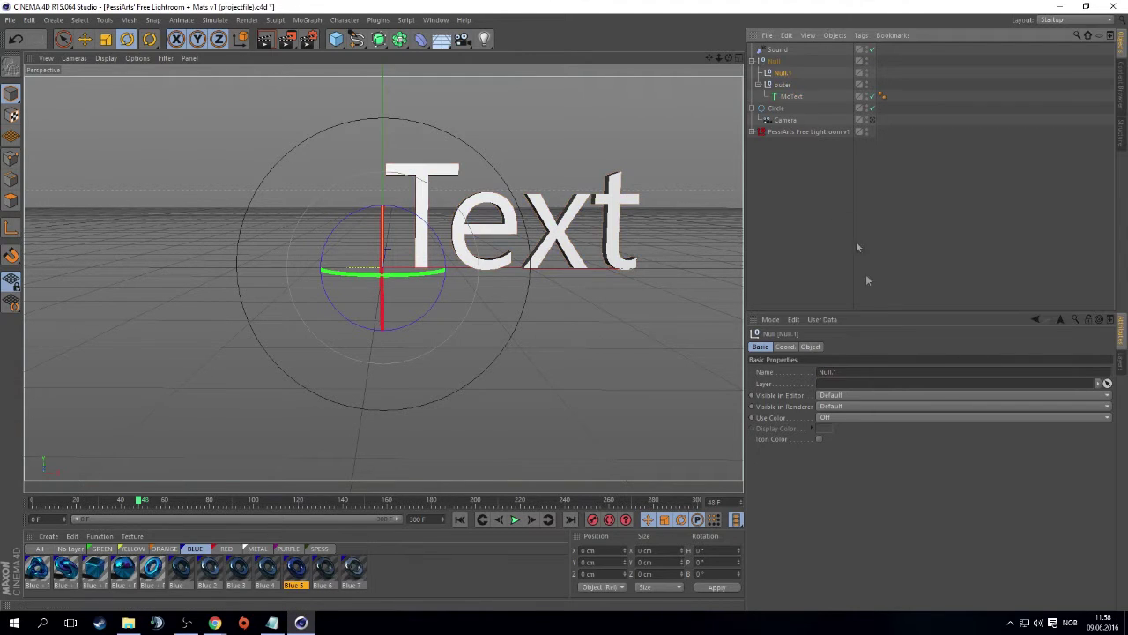
{"action": "left_click", "coordinate": [879, 372]}
{"action": "type", "text": "ner"}
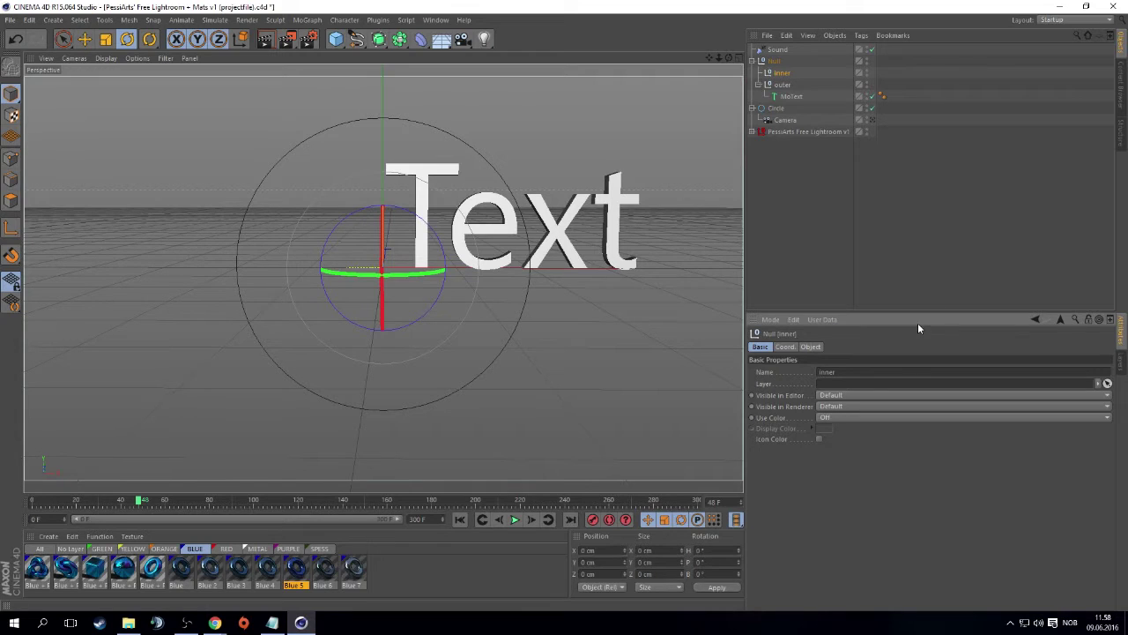
Keep the MoText font as Segoe UI Normal and set its alignment to Middle
{"action": "left_click", "coordinate": [789, 97]}
{"action": "left_click", "coordinate": [852, 397]}
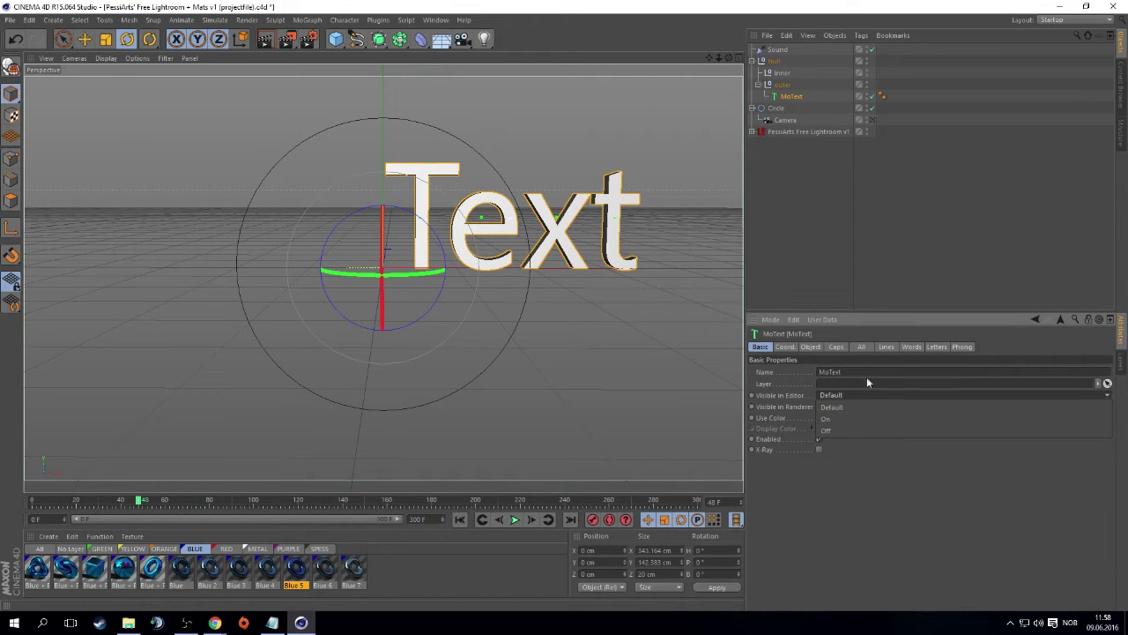
{"action": "left_click", "coordinate": [883, 385]}
{"action": "left_click", "coordinate": [784, 346]}
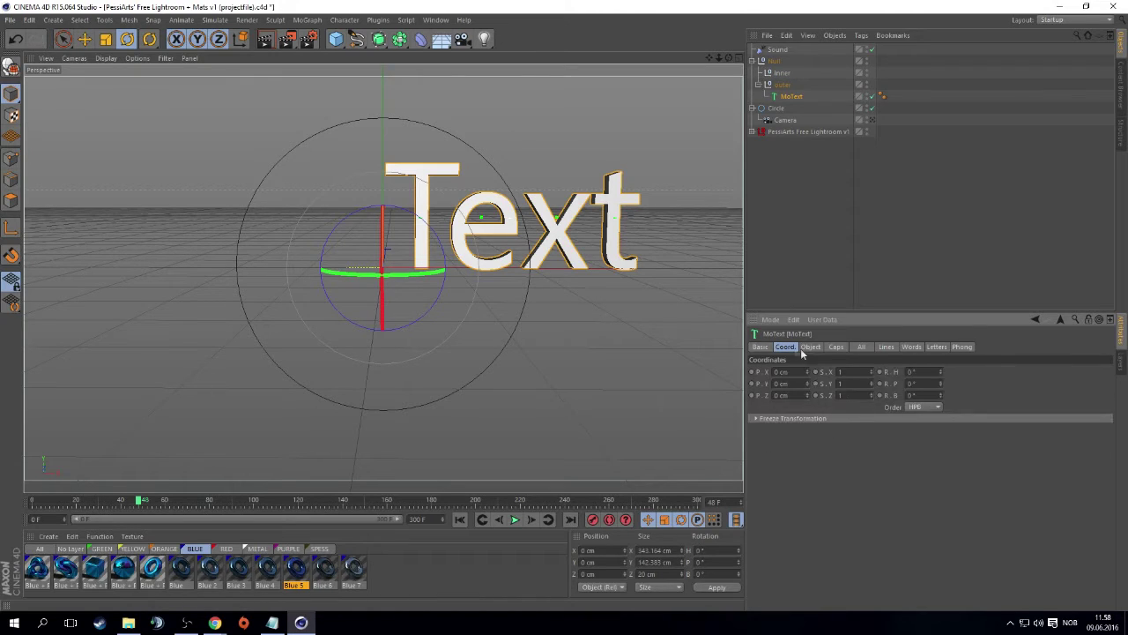
{"action": "left_click", "coordinate": [810, 346]}
{"action": "left_click", "coordinate": [856, 442]}
{"action": "left_click", "coordinate": [809, 442]}
{"action": "left_click", "coordinate": [857, 452]}
{"action": "left_click", "coordinate": [838, 512]}
{"action": "left_click", "coordinate": [881, 463]}
{"action": "left_click", "coordinate": [846, 483]}
{"action": "type", "text": "Tutorial"}
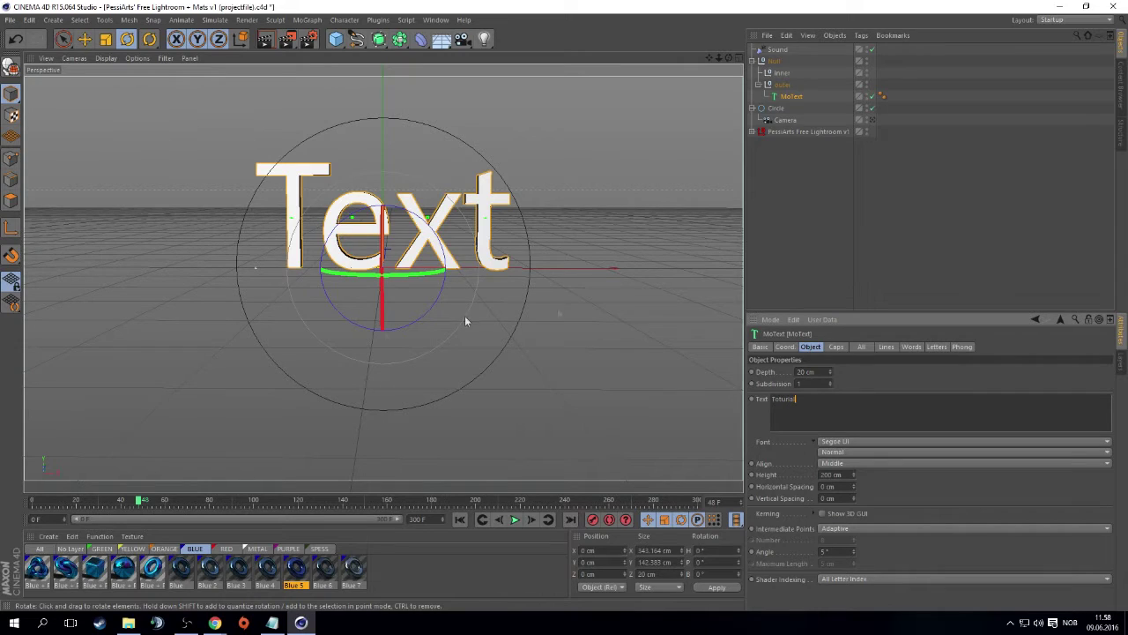
Change the MoText to read 'Toturial' with an 80 cm extrusion depth
{"action": "left_click", "coordinate": [886, 378]}
{"action": "left_click", "coordinate": [805, 371]}
{"action": "type", "text": "80"}
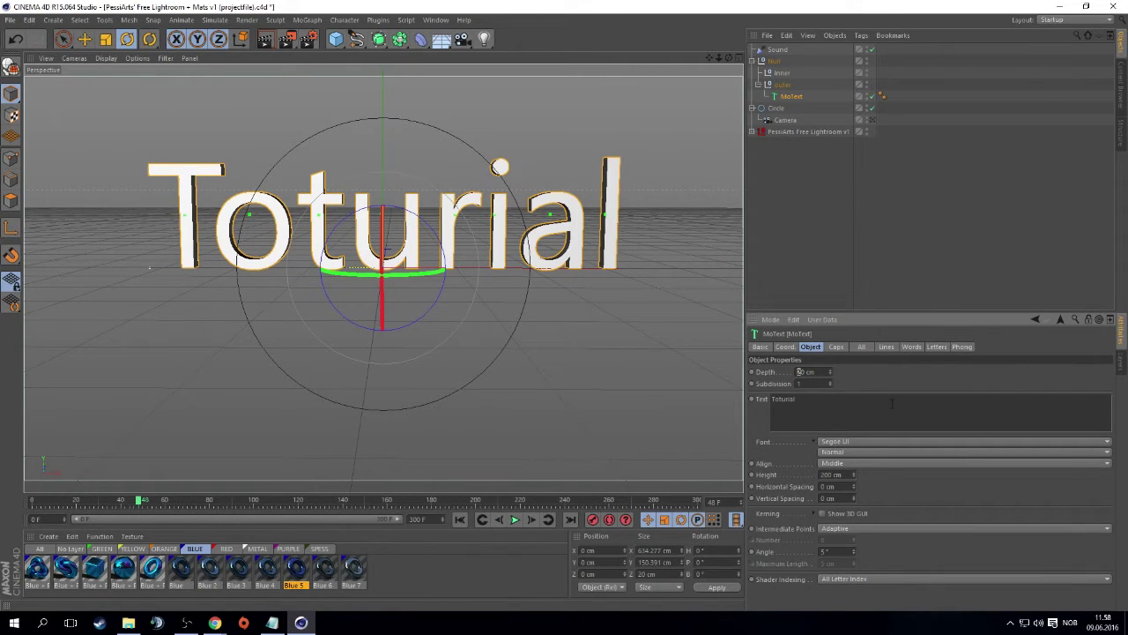
{"action": "left_click", "coordinate": [864, 383]}
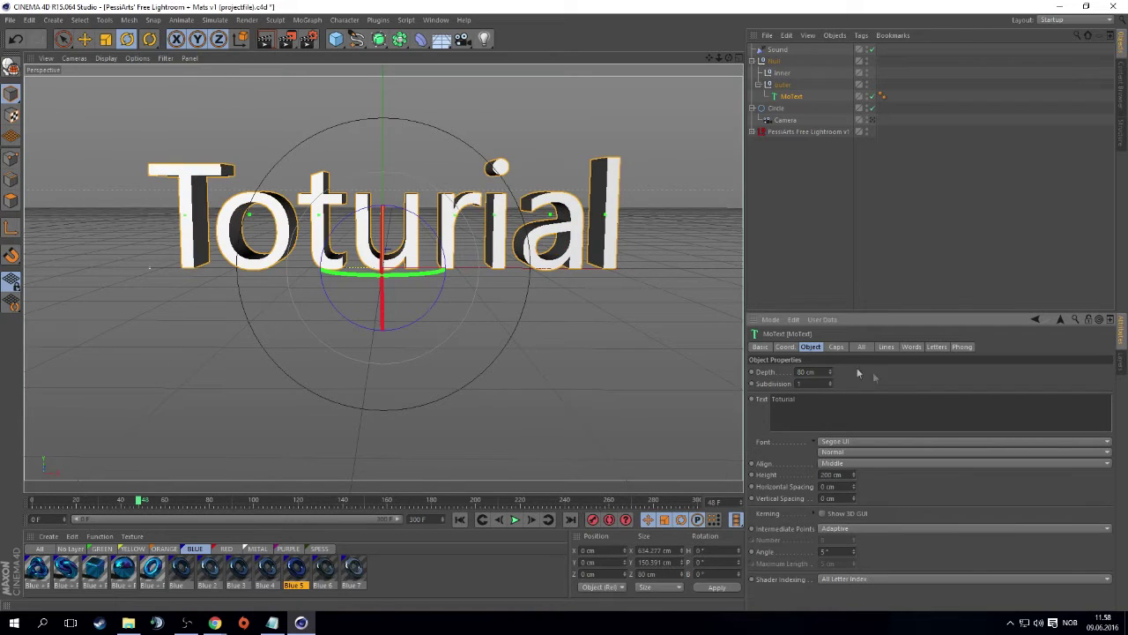
{"action": "left_click", "coordinate": [869, 442]}
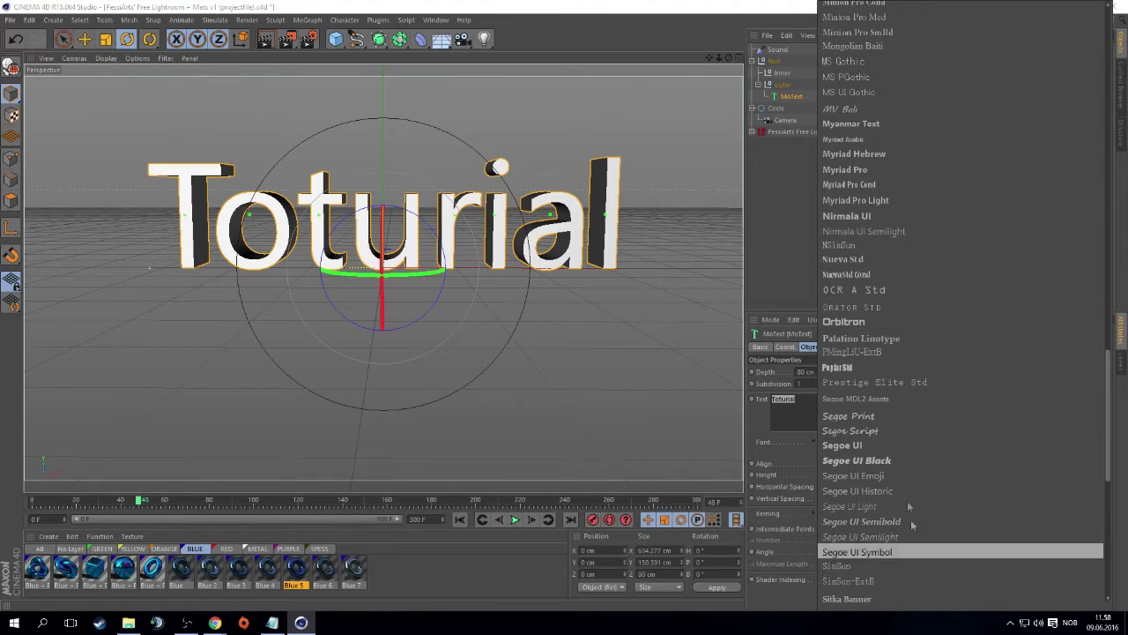
Try Comic Sans MS, then set the font to 'Clear Line PERSONAL USE ONLY'
{"action": "scroll", "coordinate": [912, 441], "scroll_direction": "up", "scroll_amount": 5}
{"action": "scroll", "coordinate": [908, 388], "scroll_direction": "up", "scroll_amount": 5}
{"action": "scroll", "coordinate": [881, 375], "scroll_direction": "up", "scroll_amount": 5}
{"action": "scroll", "coordinate": [891, 388], "scroll_direction": "up", "scroll_amount": 2}
{"action": "scroll", "coordinate": [923, 398], "scroll_direction": "up", "scroll_amount": 5}
{"action": "scroll", "coordinate": [932, 397], "scroll_direction": "up", "scroll_amount": 4}
{"action": "scroll", "coordinate": [931, 391], "scroll_direction": "up", "scroll_amount": 3}
{"action": "scroll", "coordinate": [897, 308], "scroll_direction": "up", "scroll_amount": 2}
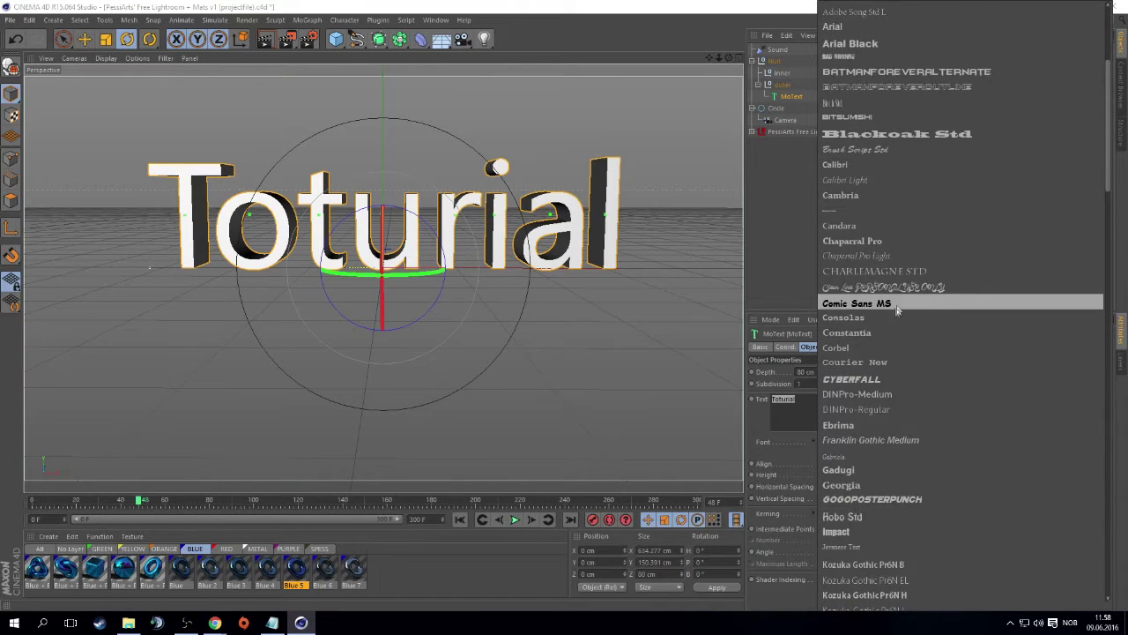
{"action": "left_click", "coordinate": [897, 309]}
{"action": "left_click", "coordinate": [895, 441]}
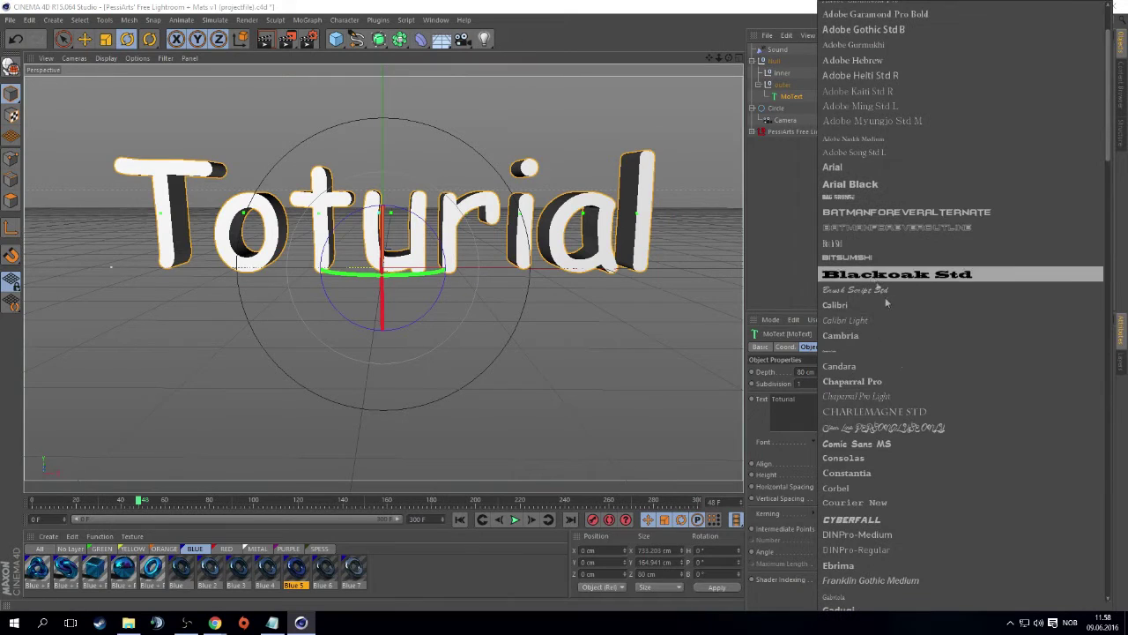
{"action": "left_click", "coordinate": [886, 428]}
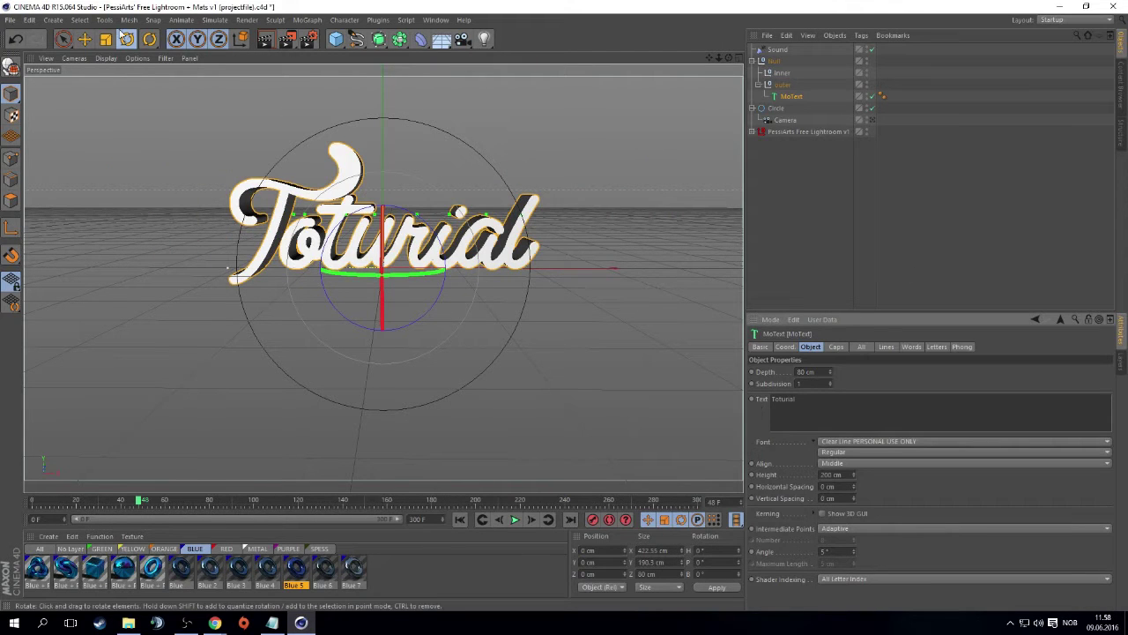
{"action": "left_click", "coordinate": [85, 39]}
Lower the Toturial text to Y -50.153 cm, undoing a trial forward tilt
{"action": "left_click_drag", "start_coordinate": [381, 168], "coordinate": [377, 222]}
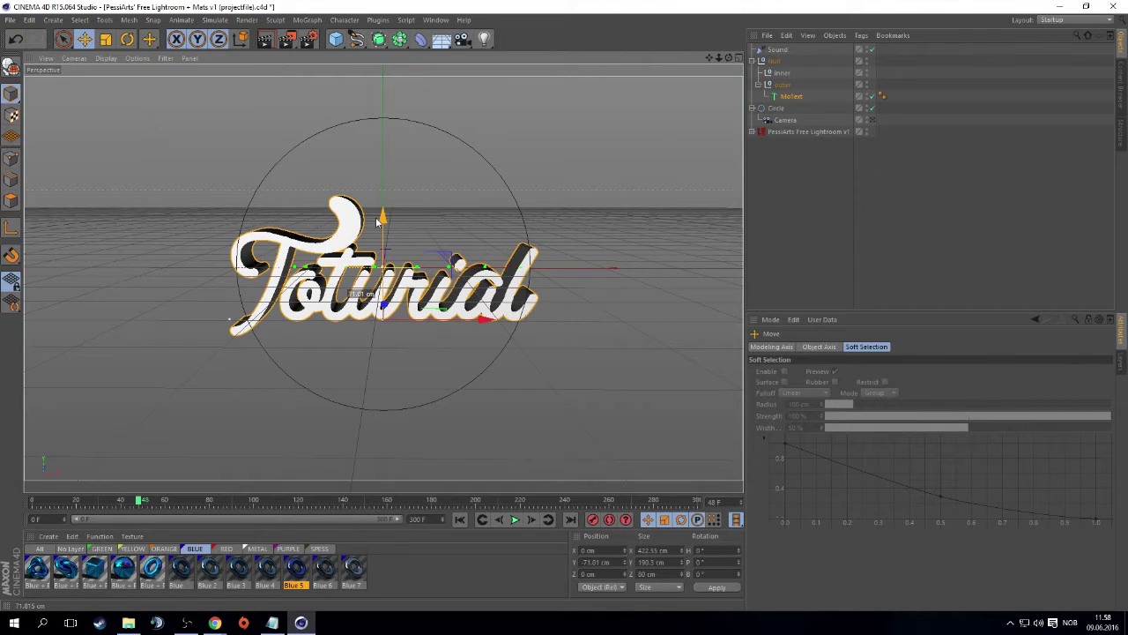
{"action": "left_click_drag", "start_coordinate": [378, 222], "coordinate": [383, 203]}
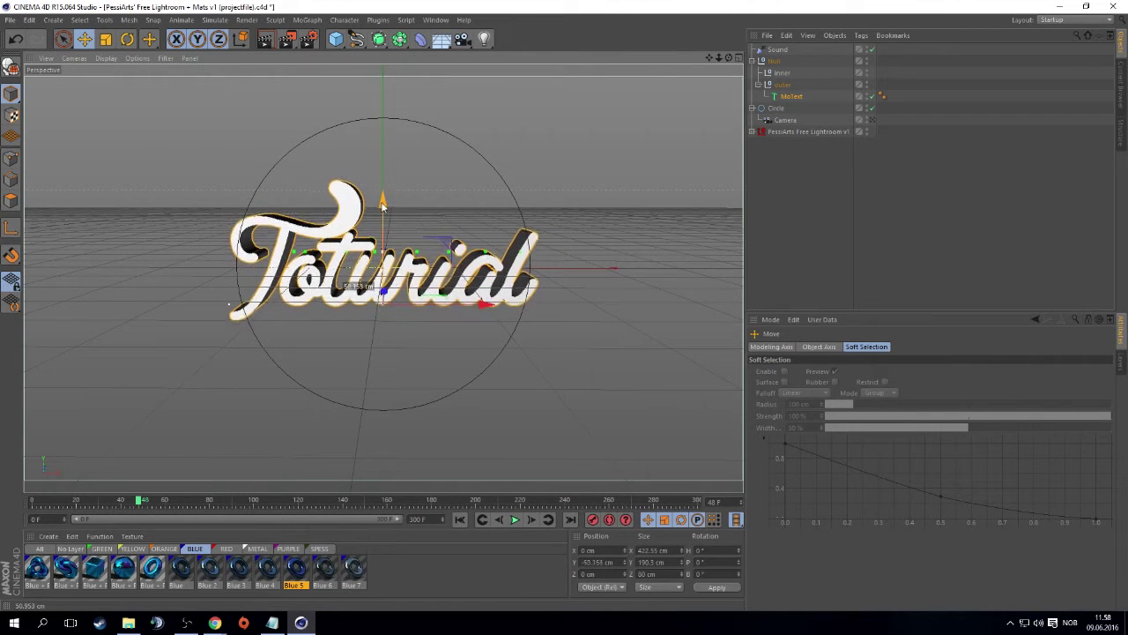
{"action": "left_click", "coordinate": [127, 39]}
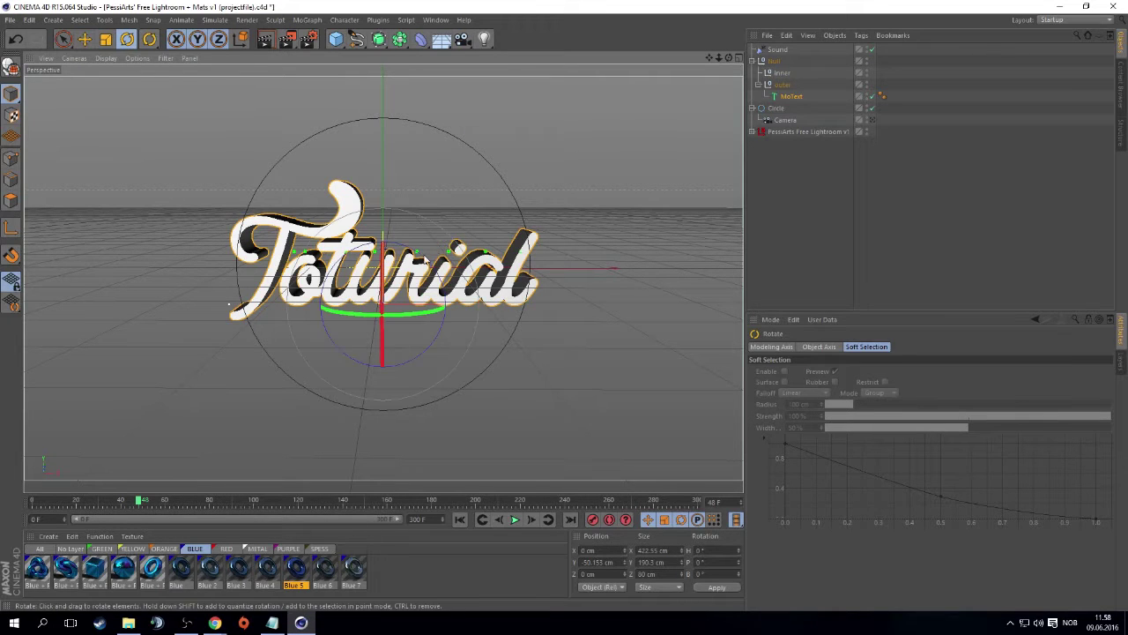
{"action": "left_click_drag", "start_coordinate": [386, 262], "coordinate": [408, 271]}
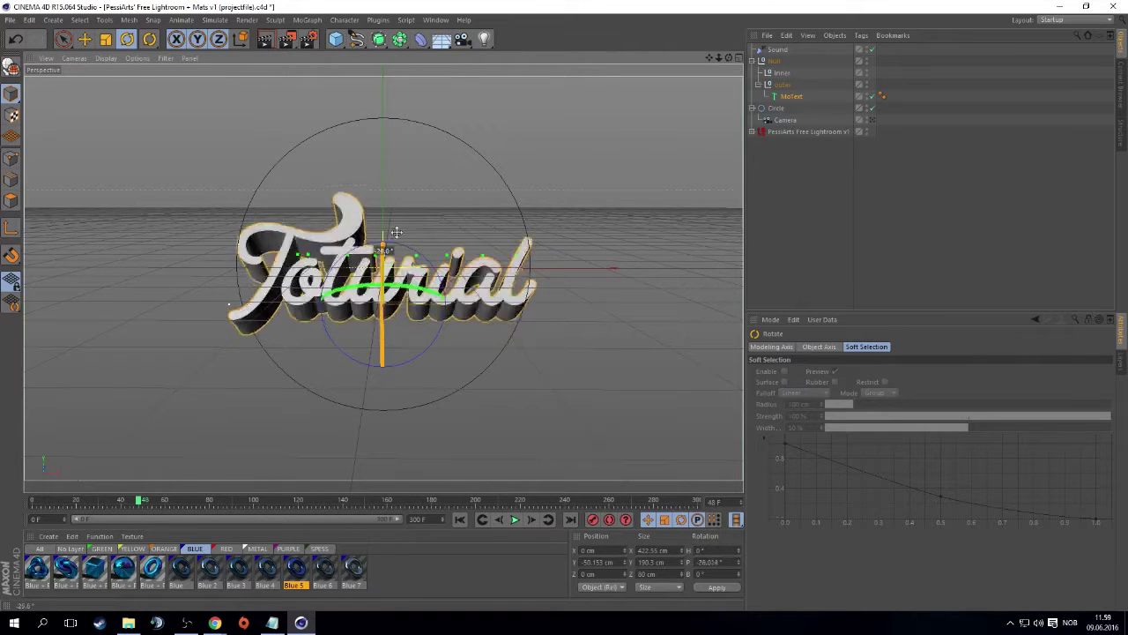
{"action": "key", "text": "ctrl+z"}
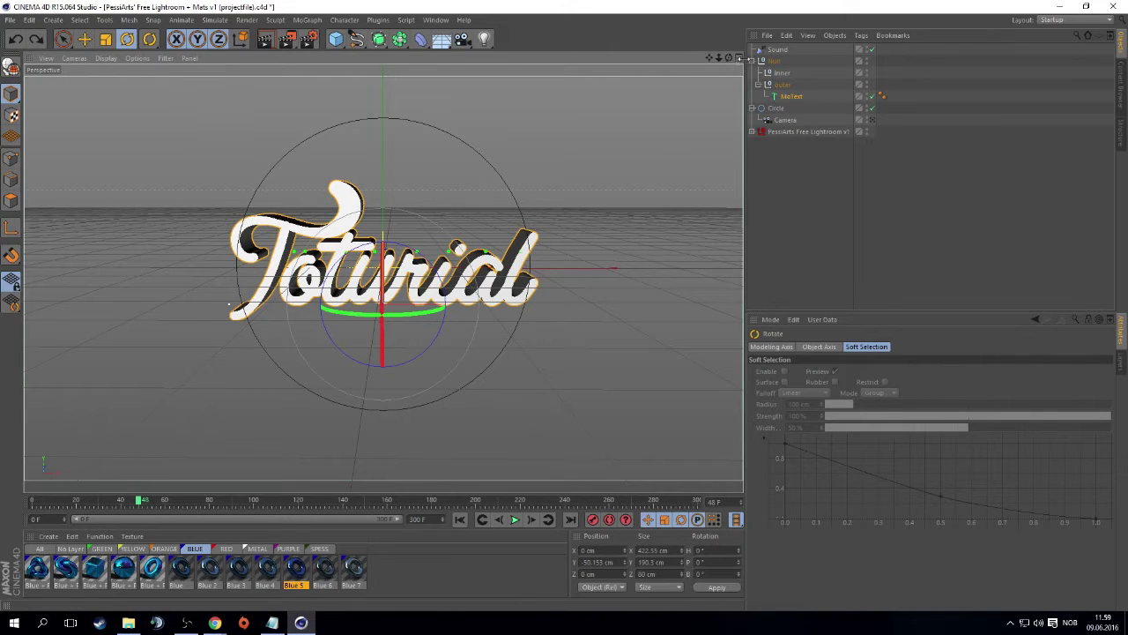
From a side view, push the text back along Z to -36.305 cm
{"action": "left_click_drag", "start_coordinate": [729, 58], "coordinate": [445, 18]}
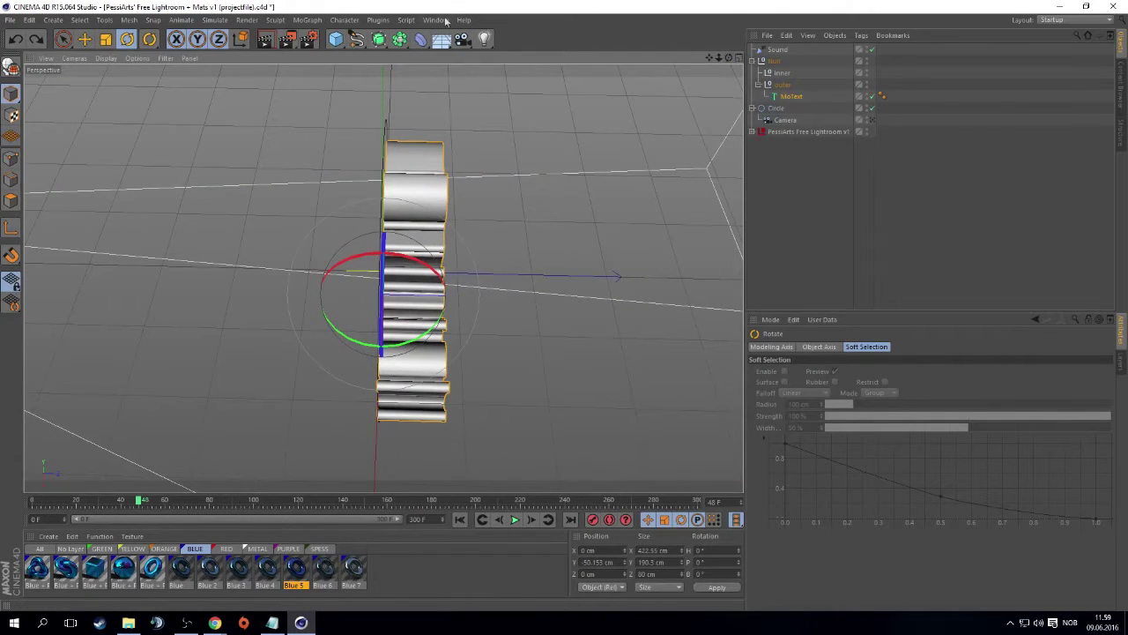
{"action": "left_click", "coordinate": [791, 96]}
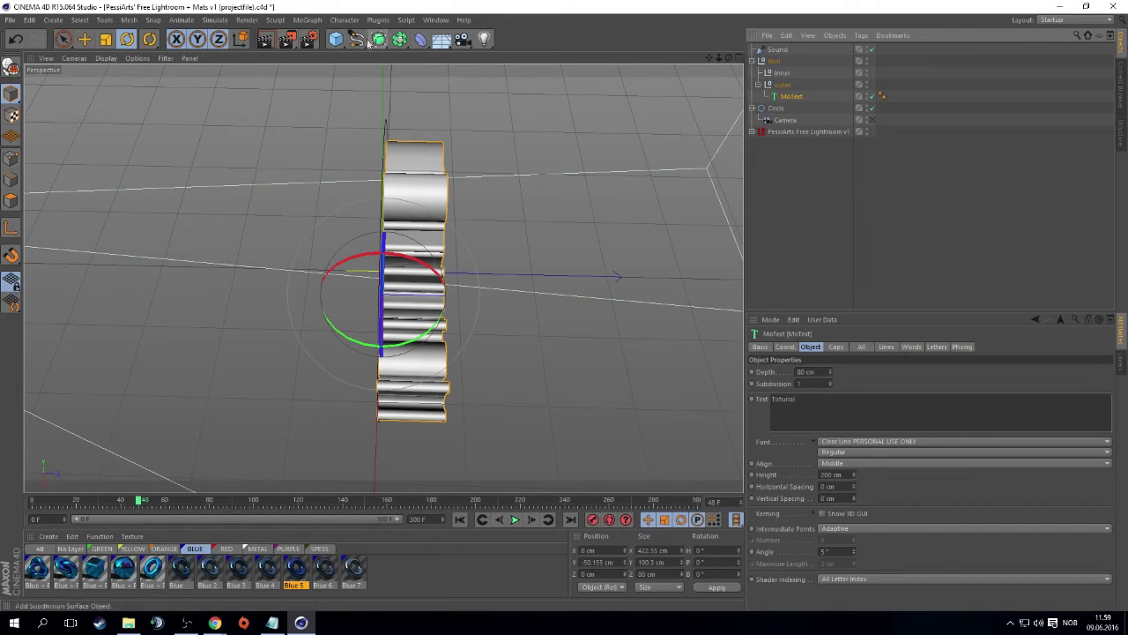
{"action": "left_click", "coordinate": [84, 39]}
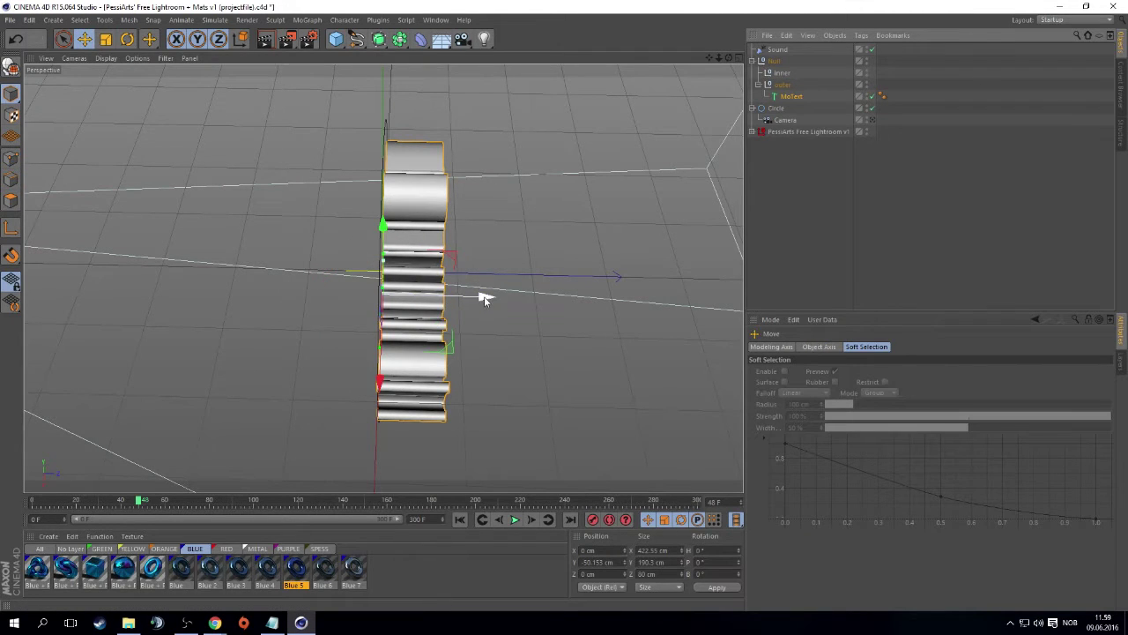
{"action": "left_click_drag", "start_coordinate": [485, 299], "coordinate": [460, 298]}
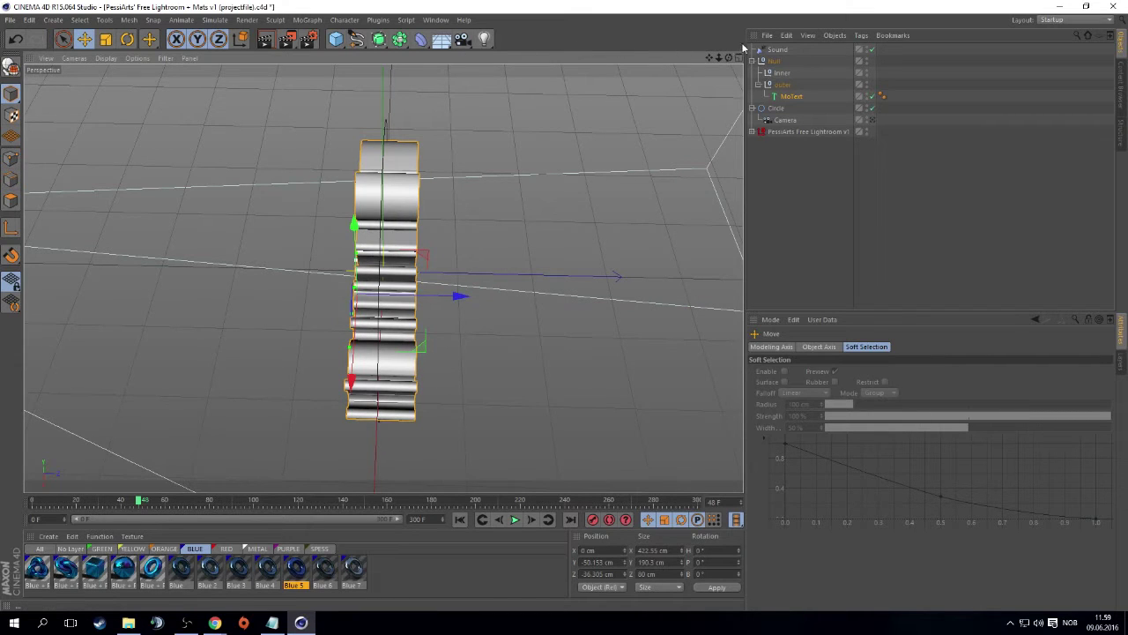
{"action": "left_click", "coordinate": [792, 96]}
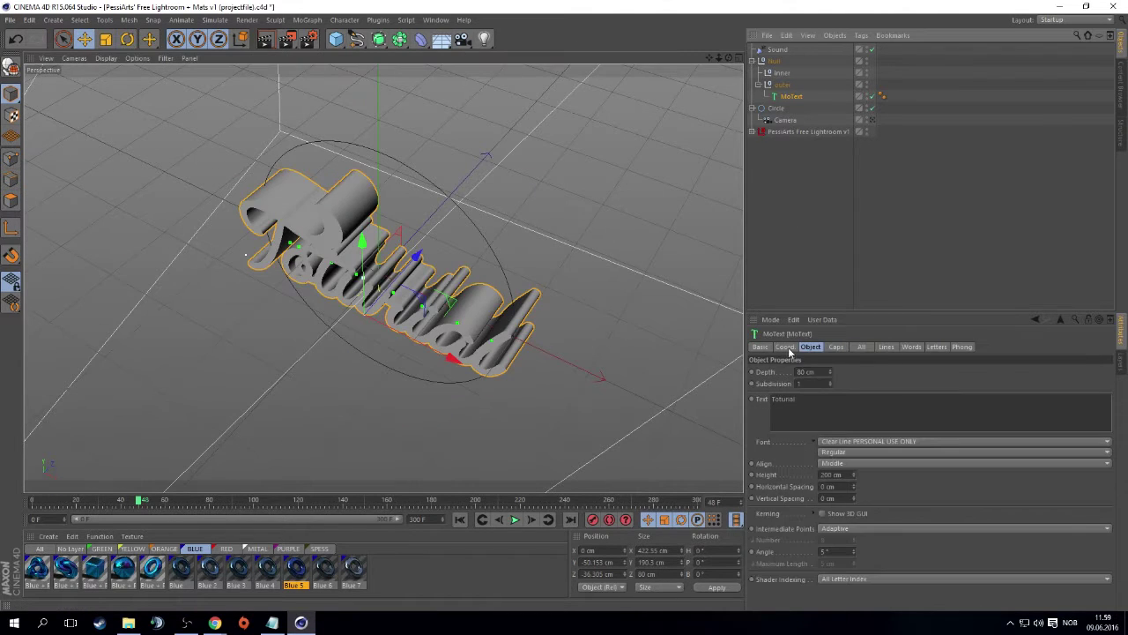
Set Start and End caps to Fillet Cap with 15 steps and a 2 cm radius
{"action": "left_click", "coordinate": [838, 348]}
{"action": "left_click", "coordinate": [835, 372]}
{"action": "left_click", "coordinate": [848, 420]}
{"action": "left_click", "coordinate": [833, 406]}
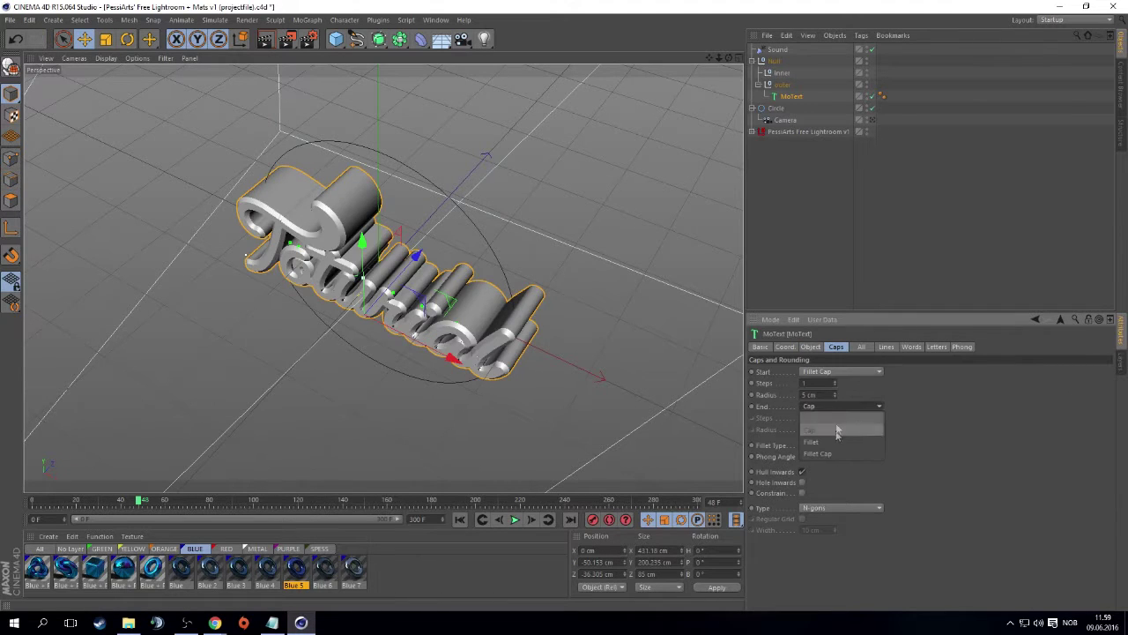
{"action": "left_click", "coordinate": [828, 453]}
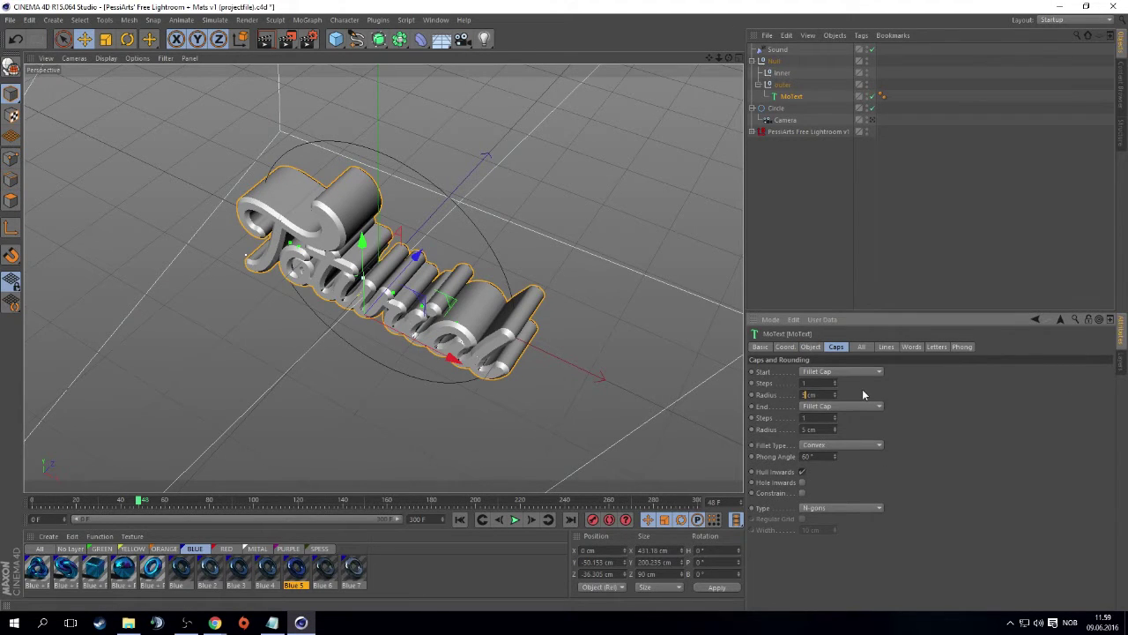
{"action": "type", "text": "2"}
{"action": "key", "text": "Return"}
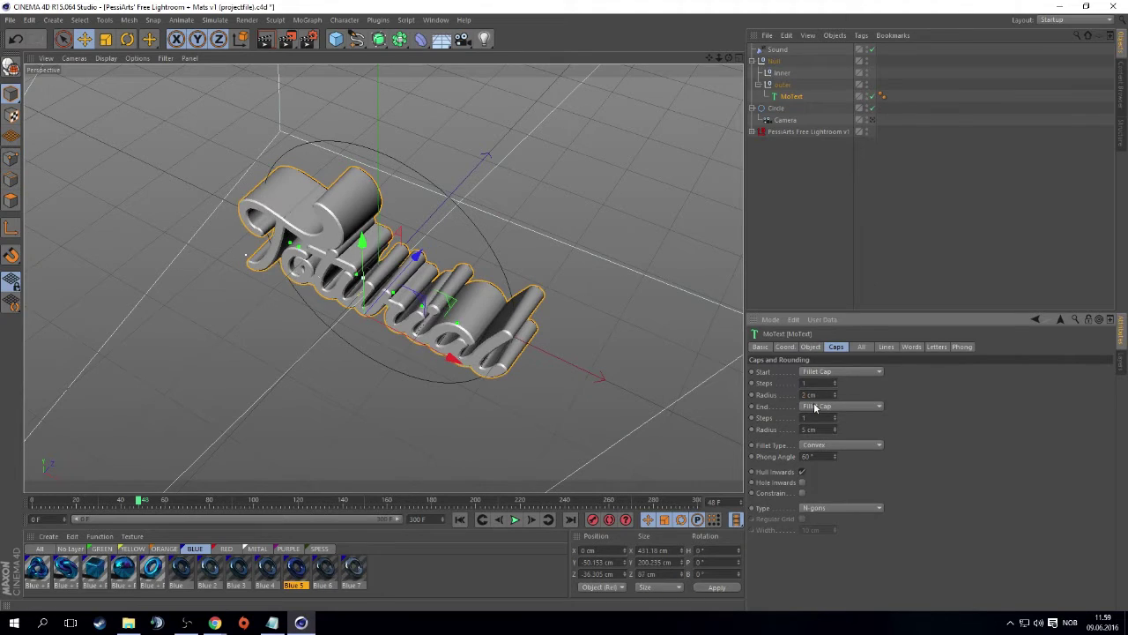
{"action": "key", "text": "Delete"}
{"action": "key", "text": "ctrl+z"}
{"action": "key", "text": "ctrl+z"}
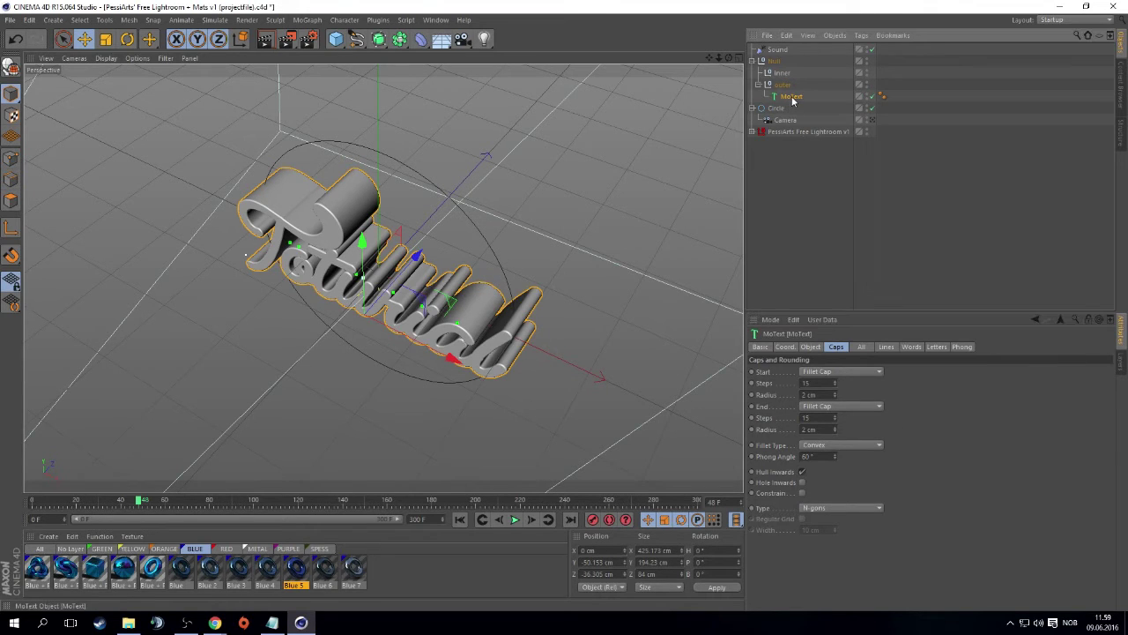
Paste a MoText copy under inner and set both cap radii to 5 cm
{"action": "key", "text": "ctrl+v"}
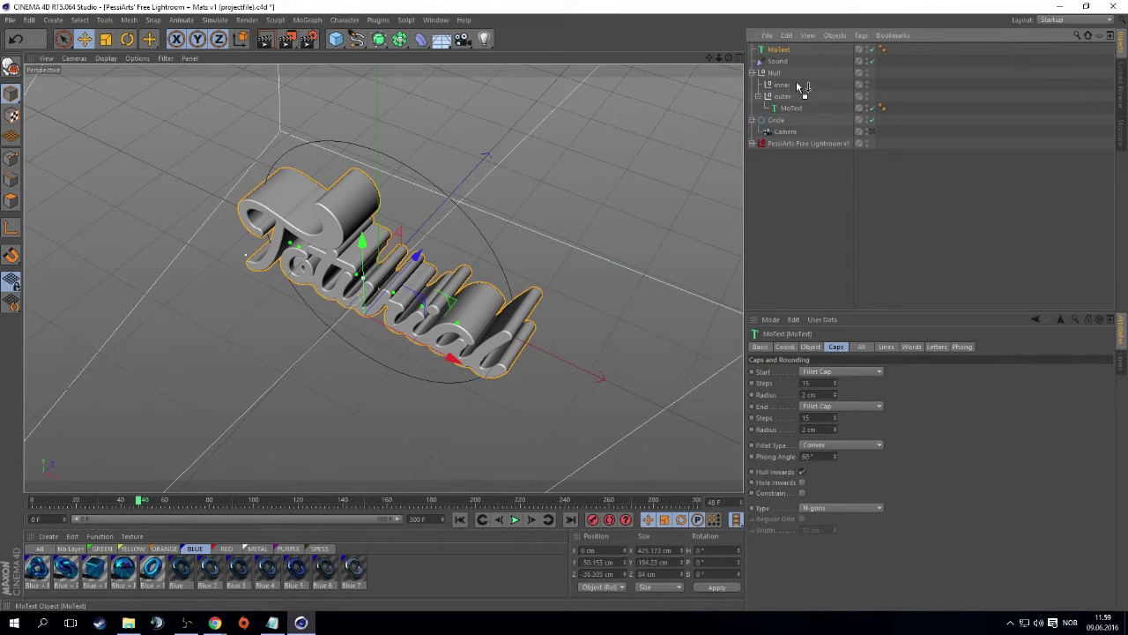
{"action": "left_click_drag", "start_coordinate": [781, 84], "coordinate": [791, 91]}
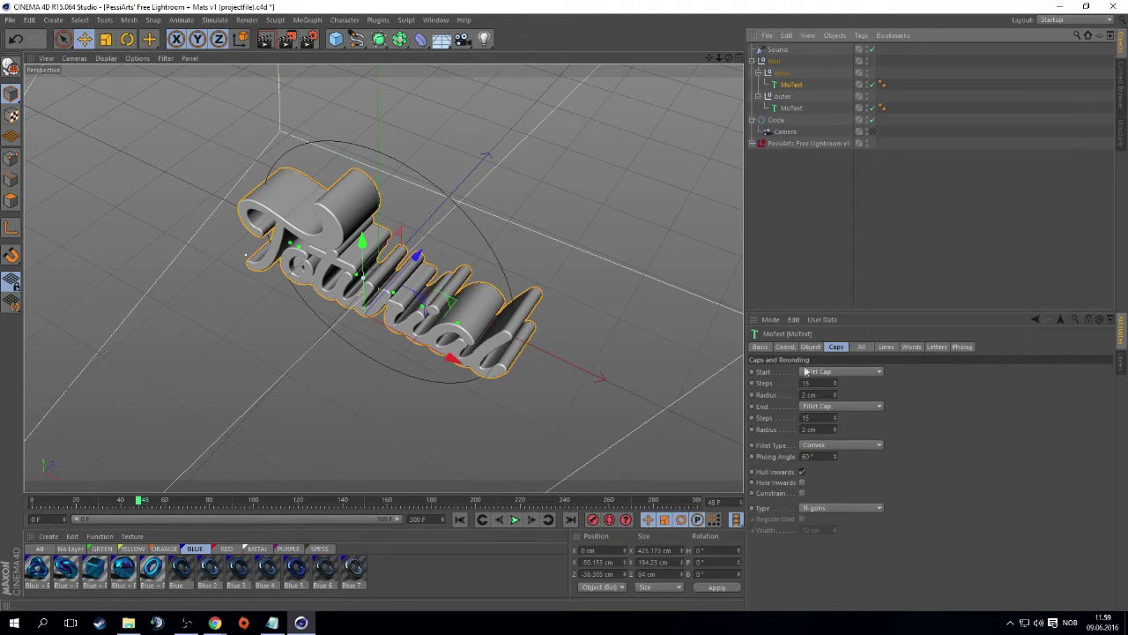
{"action": "double_click", "coordinate": [806, 395]}
{"action": "type", "text": "5"}
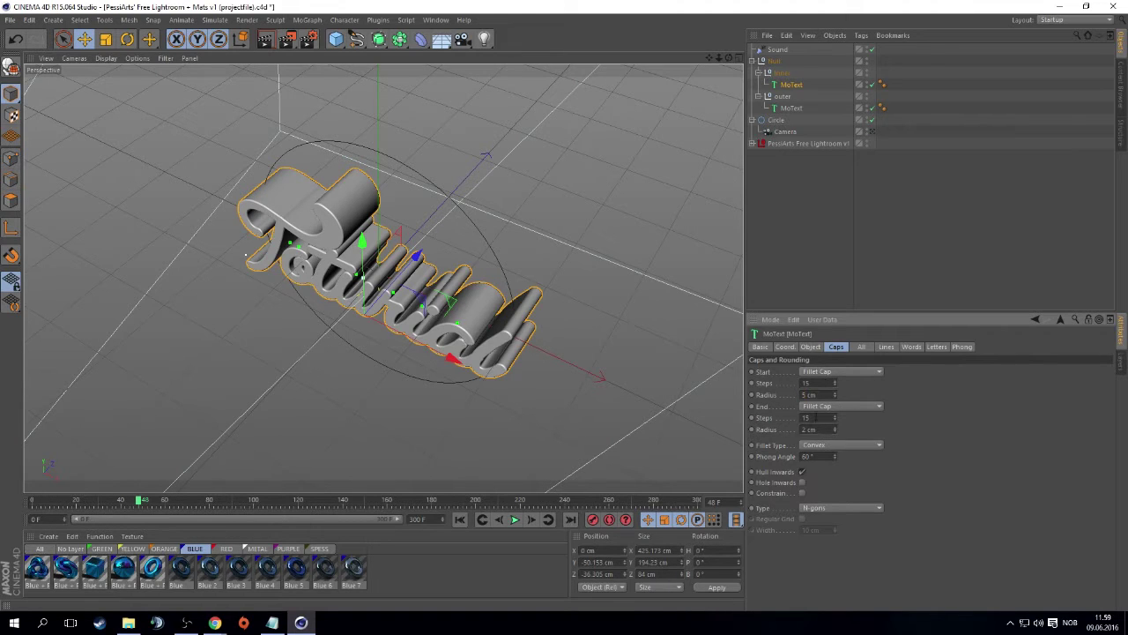
{"action": "key", "text": "Return"}
{"action": "double_click", "coordinate": [836, 429]}
{"action": "type", "text": "5"}
{"action": "key", "text": "Return"}
Set the MoText depth to 60 cm and view it through the scene Camera
{"action": "left_click", "coordinate": [810, 346]}
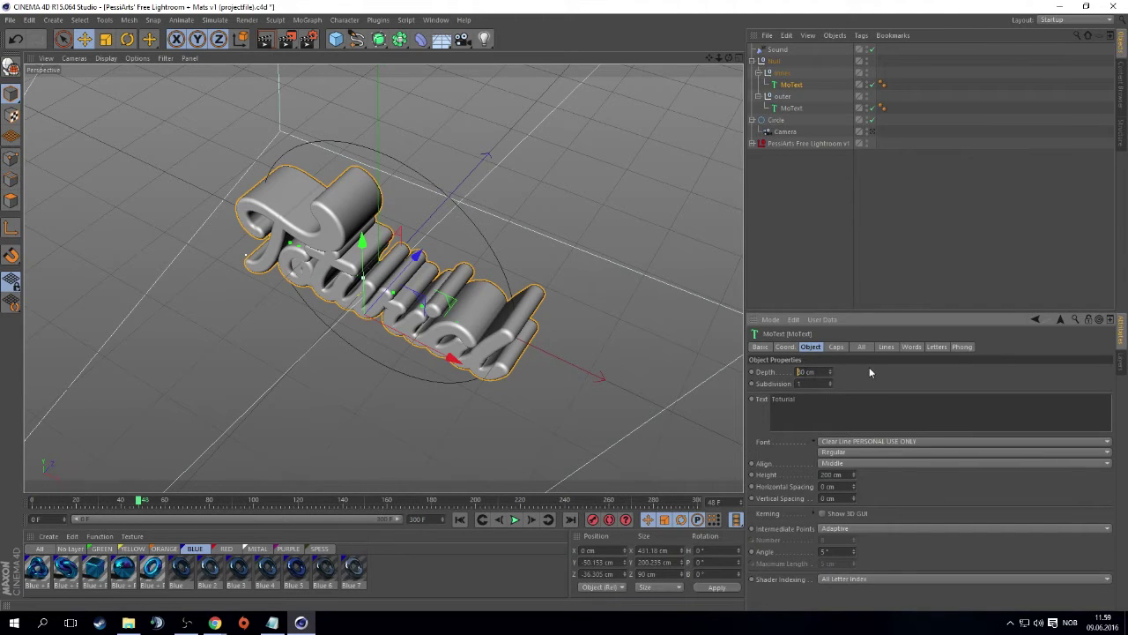
{"action": "type", "text": "60"}
{"action": "key", "text": "Return"}
{"action": "left_click_drag", "start_coordinate": [728, 58], "coordinate": [473, 299]}
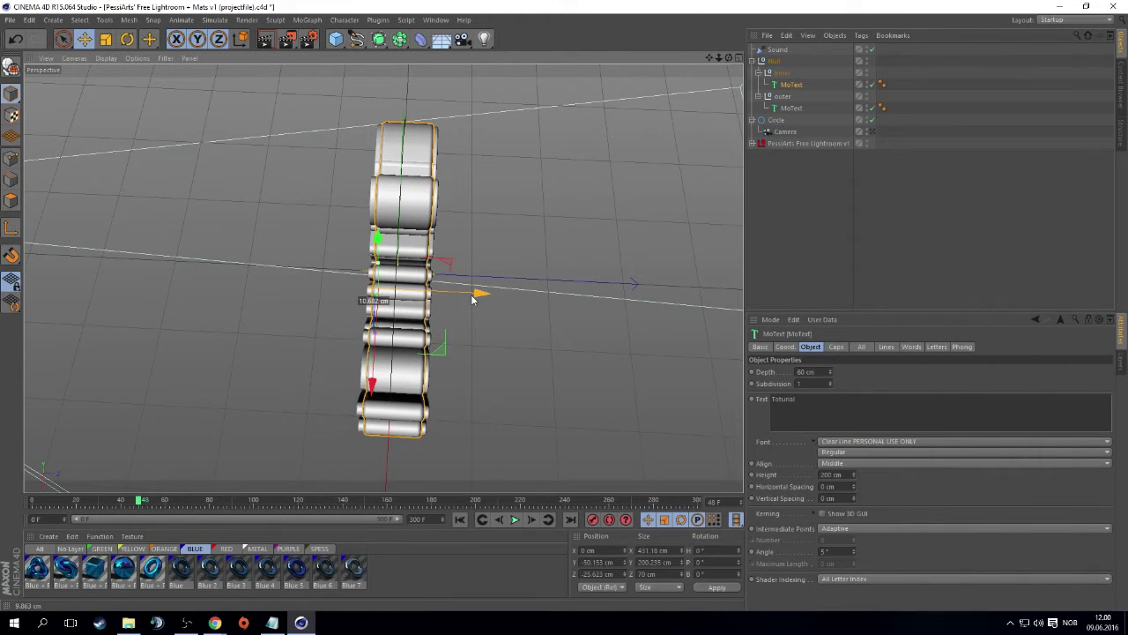
{"action": "mouse_move", "coordinate": [728, 58]}
{"action": "left_mouse_down"}
{"action": "mouse_move", "coordinate": [693, 76]}
{"action": "mouse_move", "coordinate": [732, 60]}
{"action": "left_mouse_up"}
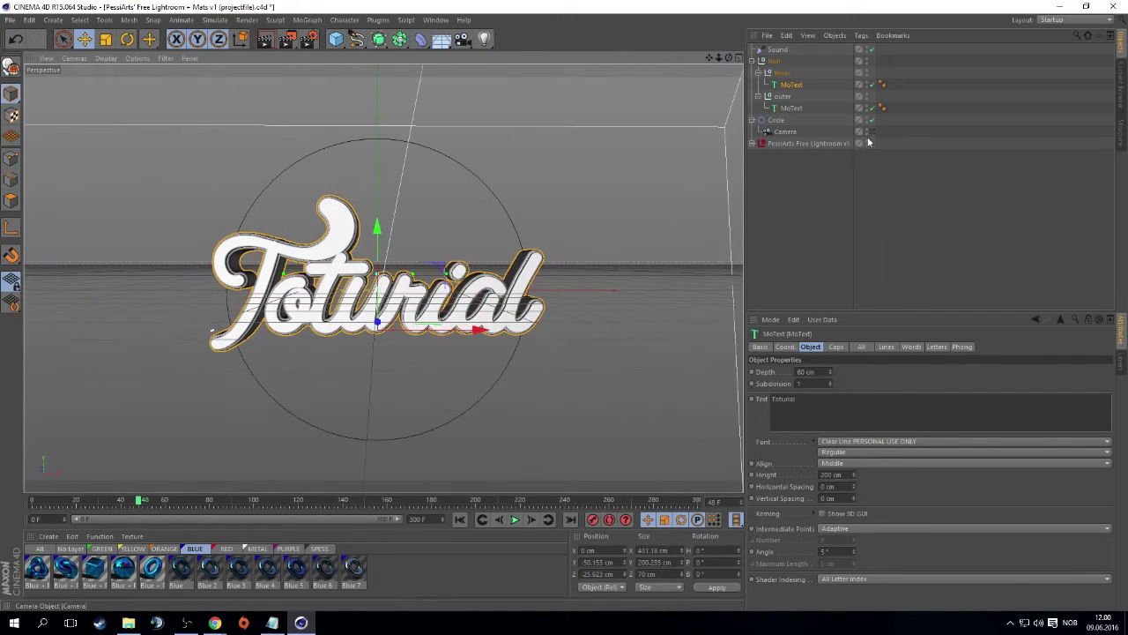
{"action": "left_click", "coordinate": [871, 131]}
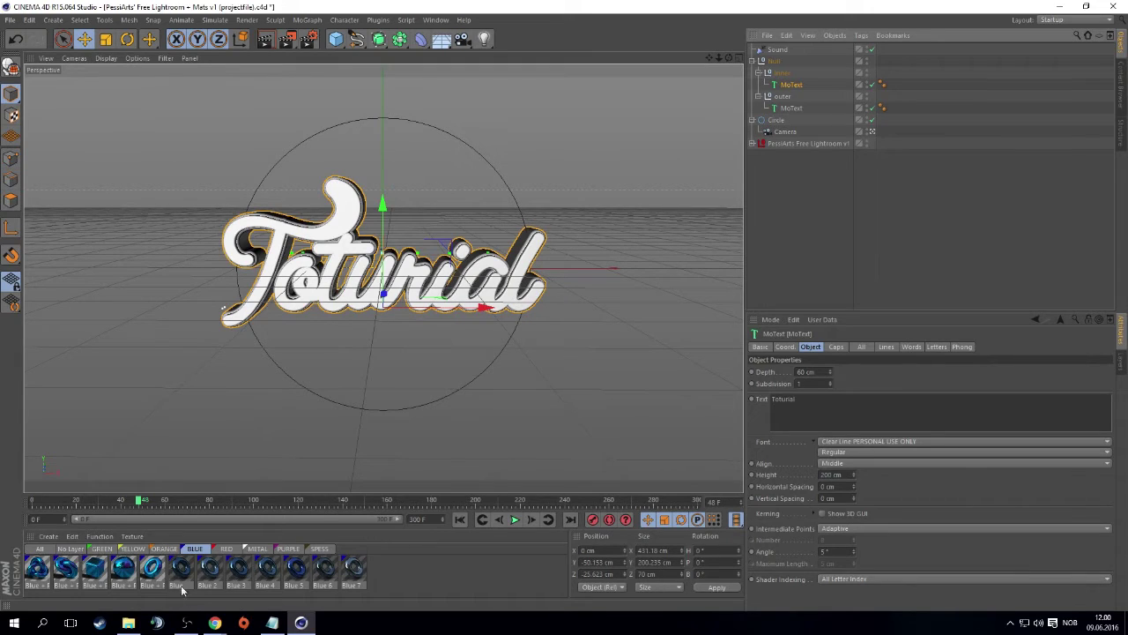
Apply the Violet 5 material from the PURPLE tab to the outer MoText
{"action": "left_click", "coordinate": [288, 548]}
{"action": "left_click", "coordinate": [298, 573]}
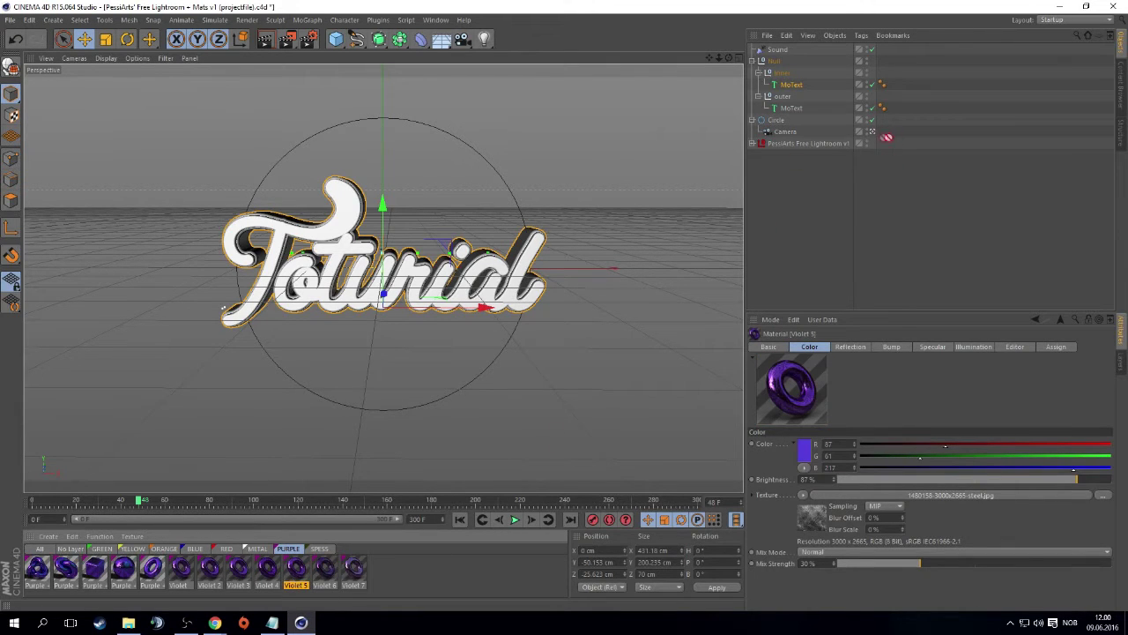
{"action": "left_click_drag", "start_coordinate": [784, 109], "coordinate": [786, 108]}
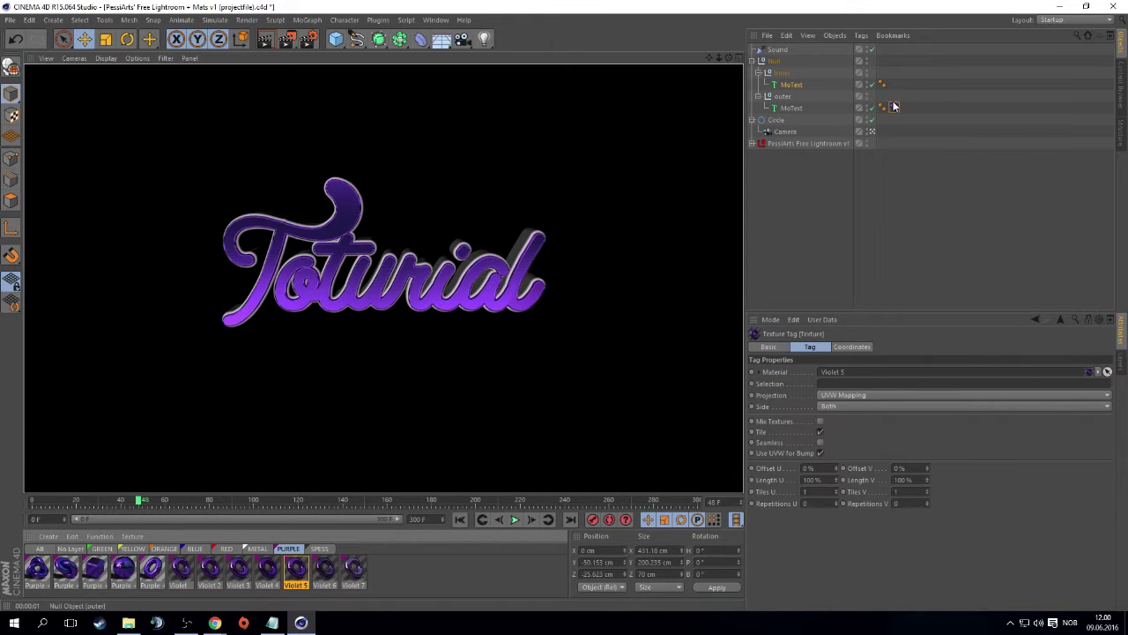
{"action": "left_click", "coordinate": [879, 304]}
Set the texture tag's projection to Cubic, keeping the texture on both sides
{"action": "left_click", "coordinate": [893, 108]}
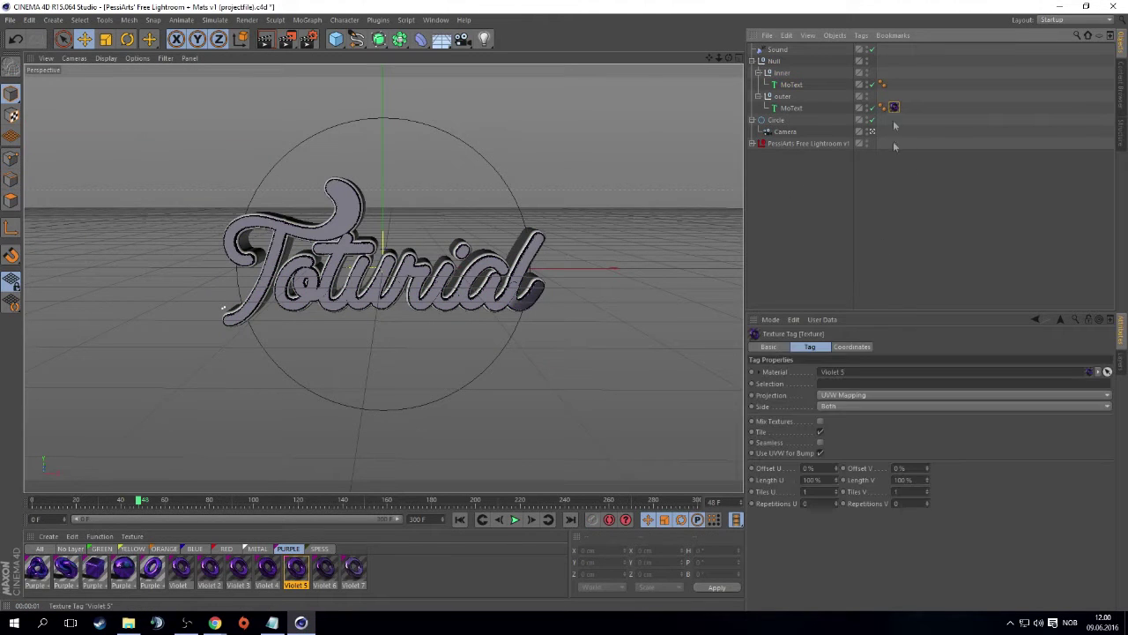
{"action": "left_click", "coordinate": [847, 407]}
{"action": "left_click", "coordinate": [851, 411]}
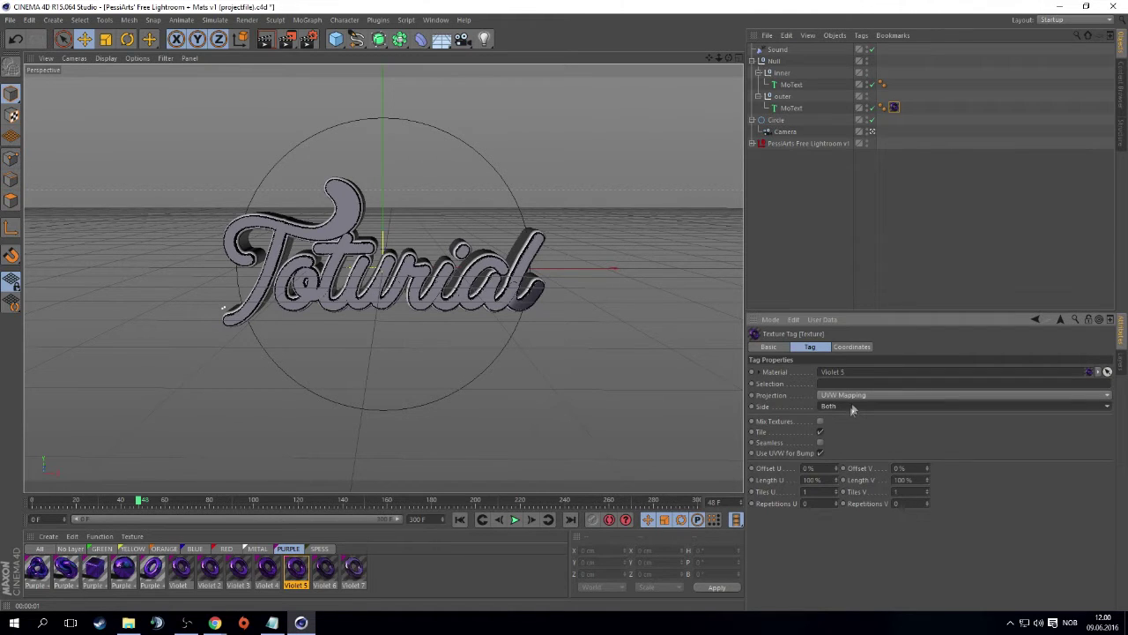
{"action": "left_click", "coordinate": [855, 397]}
{"action": "left_click", "coordinate": [830, 441]}
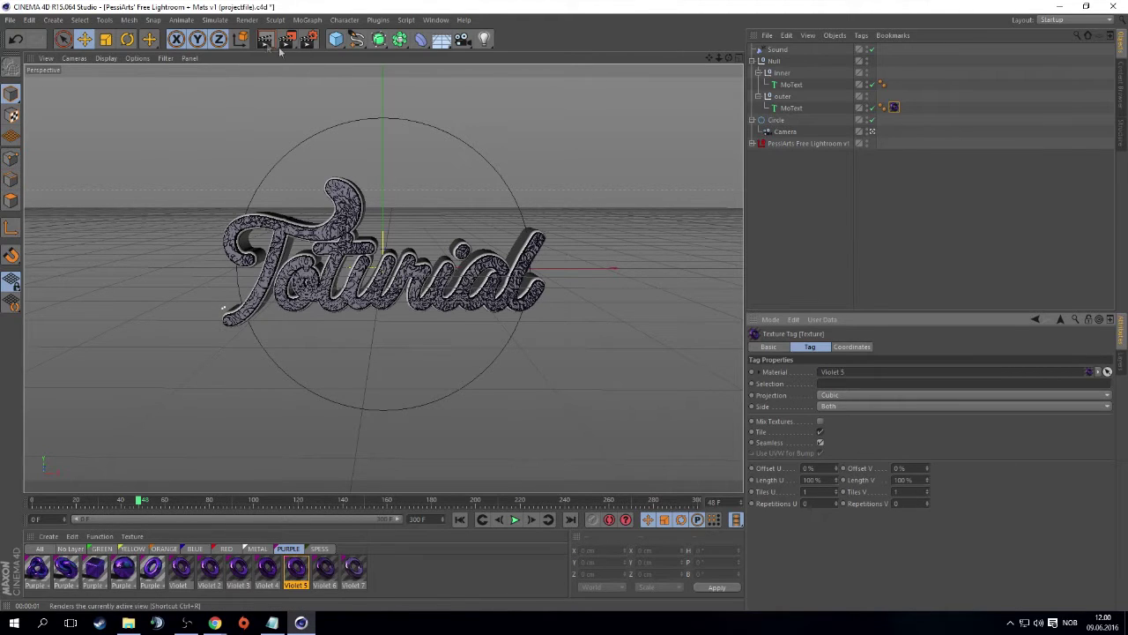
Inspect the Violet 5 material's settings and its bitmap texture
{"action": "left_click", "coordinate": [894, 108]}
{"action": "double_click", "coordinate": [894, 108]}
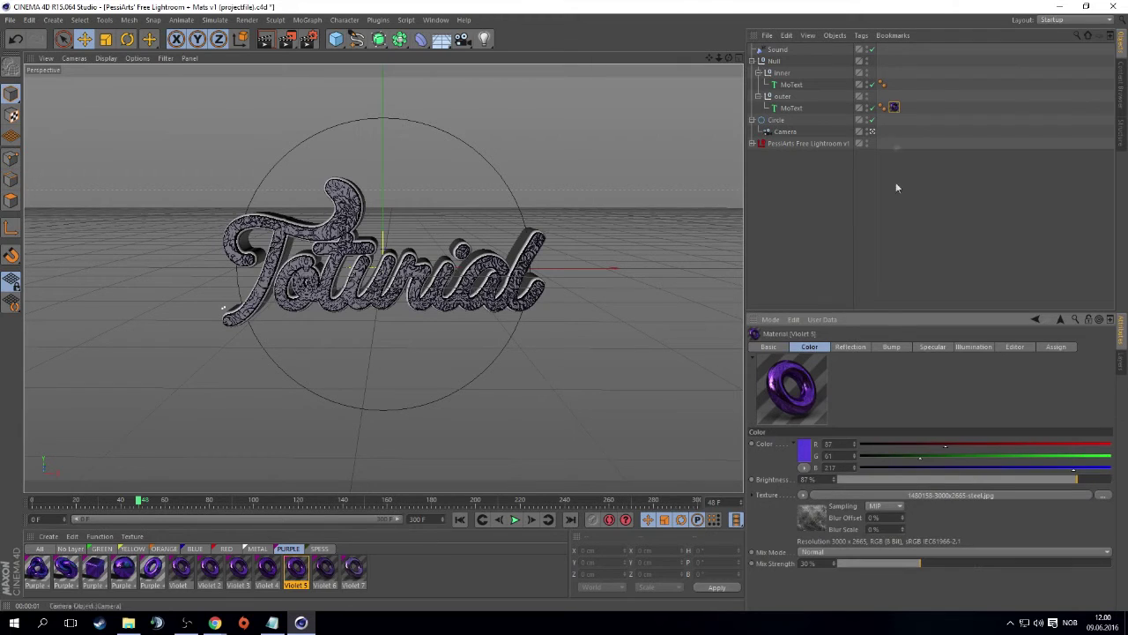
{"action": "left_click", "coordinate": [813, 520]}
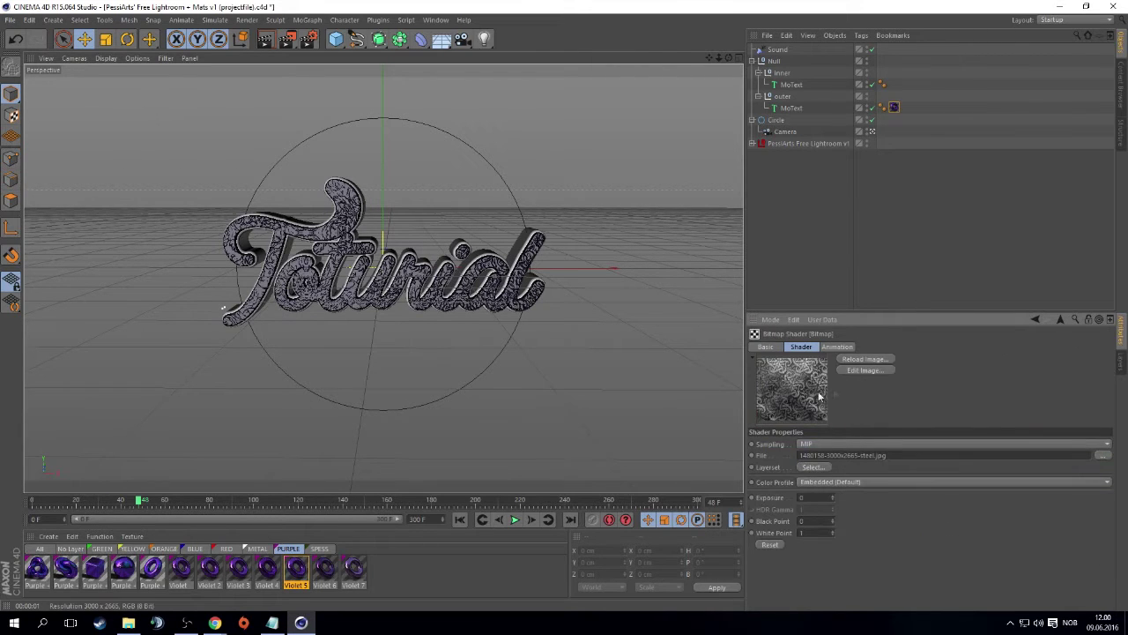
{"action": "double_click", "coordinate": [895, 107]}
{"action": "left_click", "coordinate": [895, 108]}
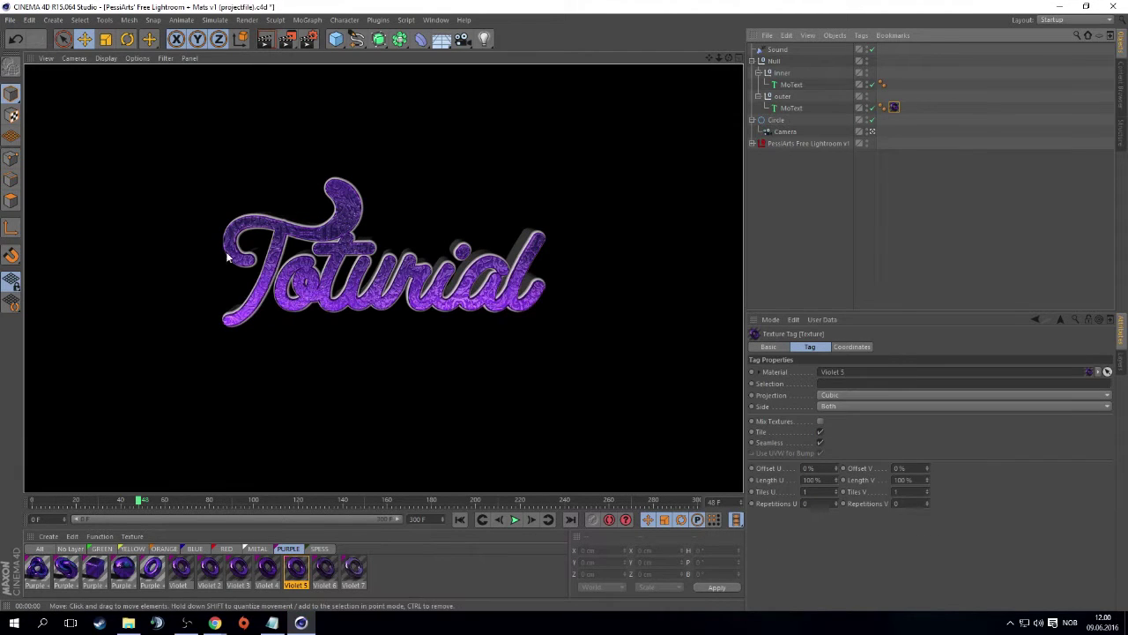
{"action": "left_click", "coordinate": [419, 582]}
{"action": "left_click", "coordinate": [256, 550]}
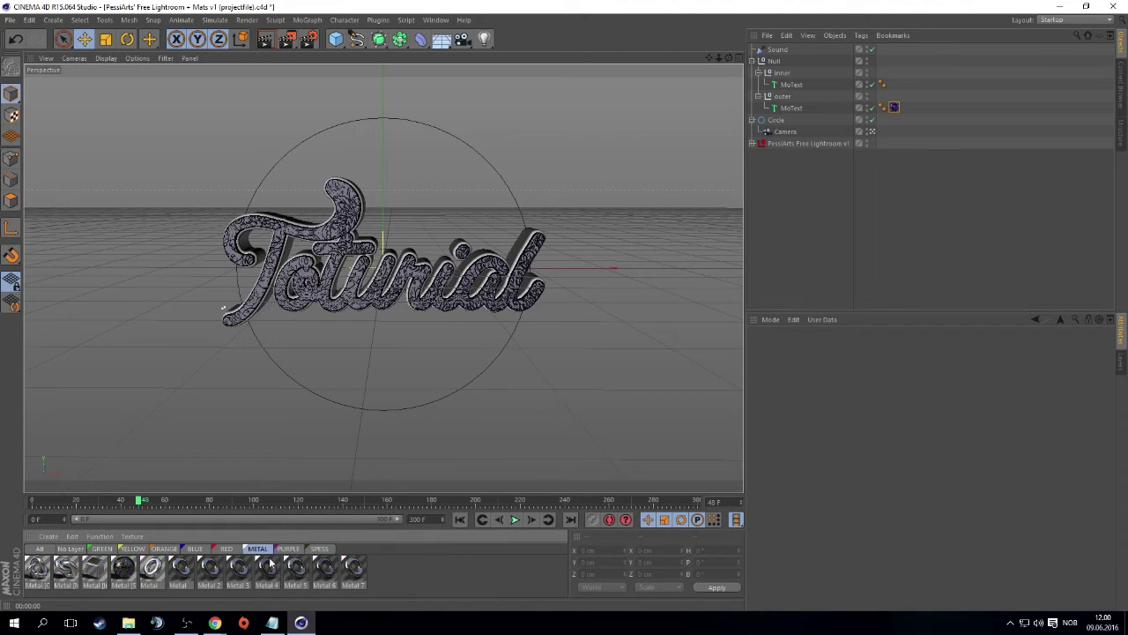
Compare the metal materials and apply Metal 2 to the inner MoText
{"action": "left_click", "coordinate": [242, 573]}
{"action": "left_click", "coordinate": [267, 573]}
{"action": "left_click", "coordinate": [296, 573]}
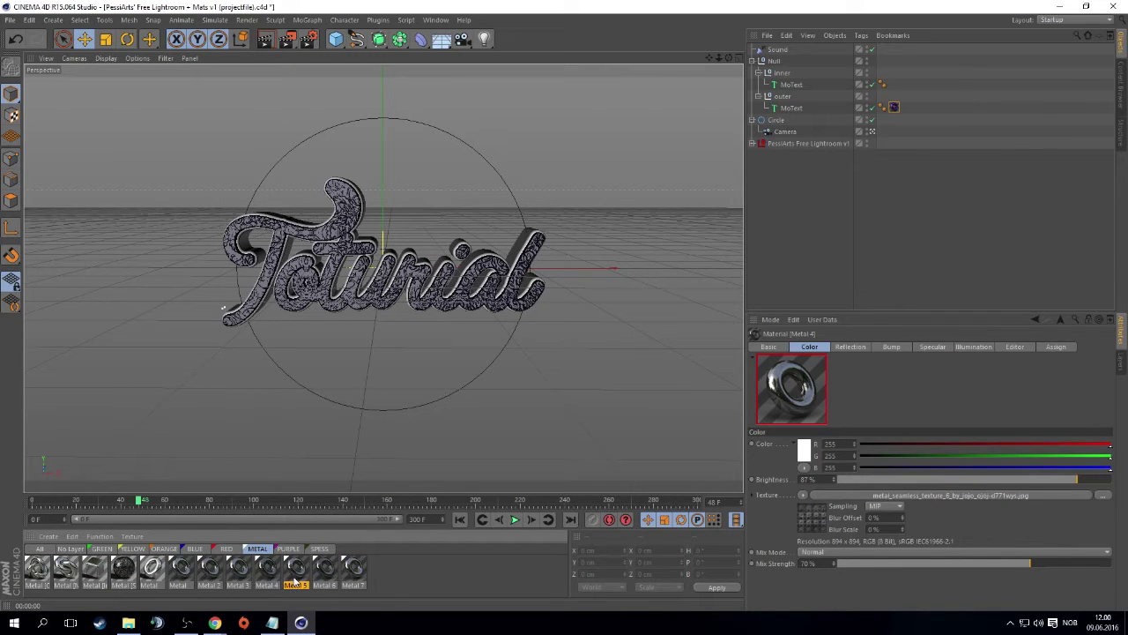
{"action": "left_click", "coordinate": [324, 573]}
{"action": "left_click", "coordinate": [355, 573]}
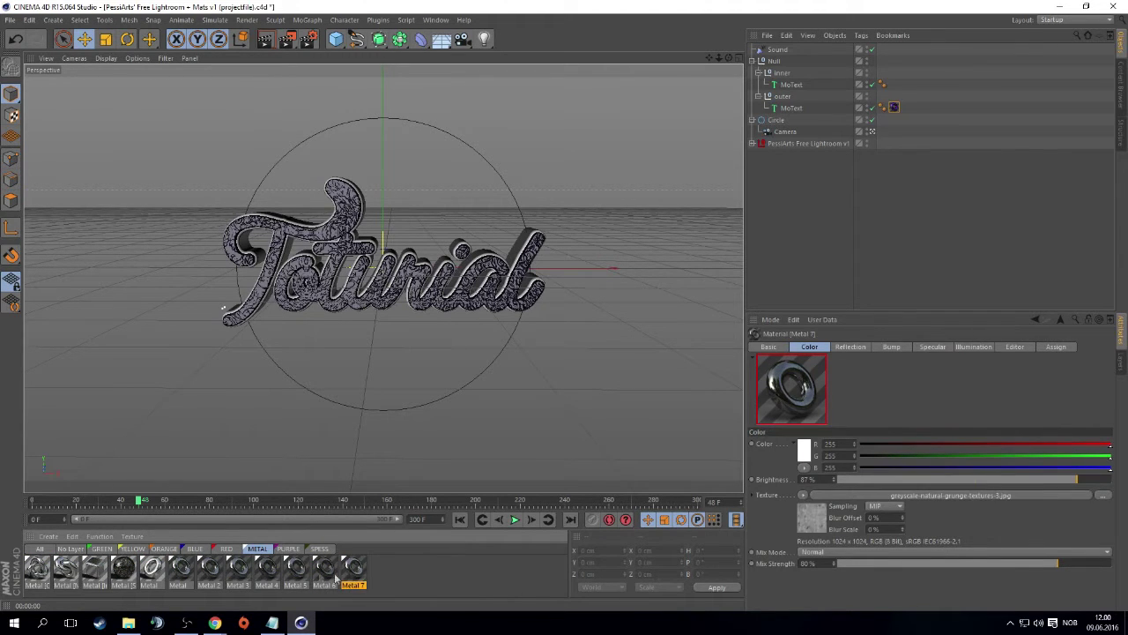
{"action": "left_click", "coordinate": [180, 569]}
{"action": "left_click", "coordinate": [209, 572]}
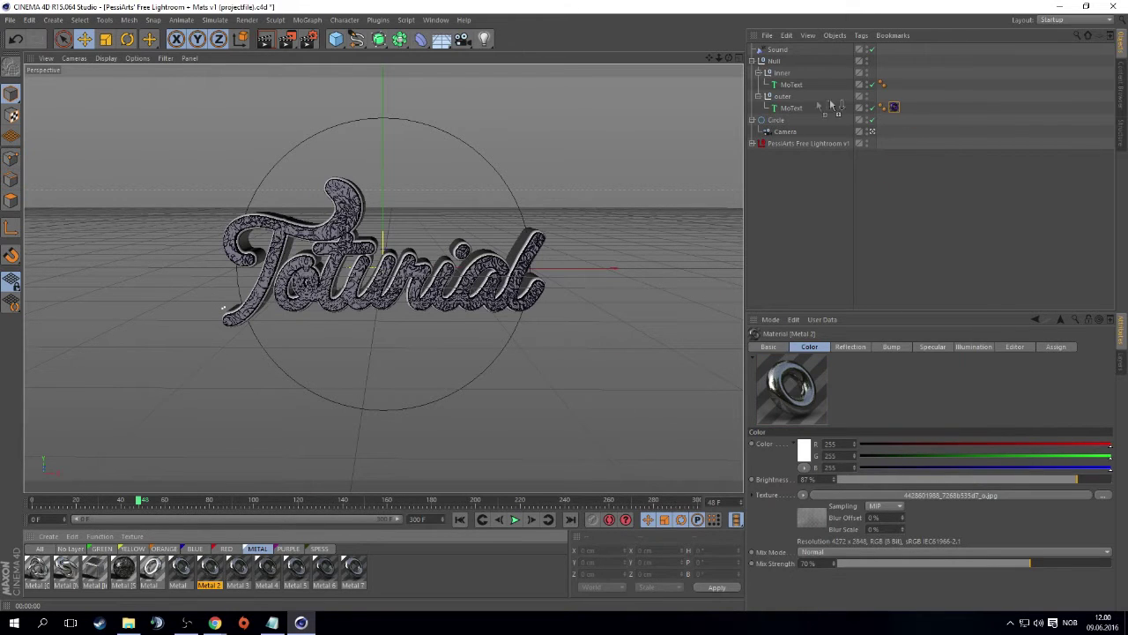
{"action": "left_click_drag", "start_coordinate": [790, 86], "coordinate": [791, 85]}
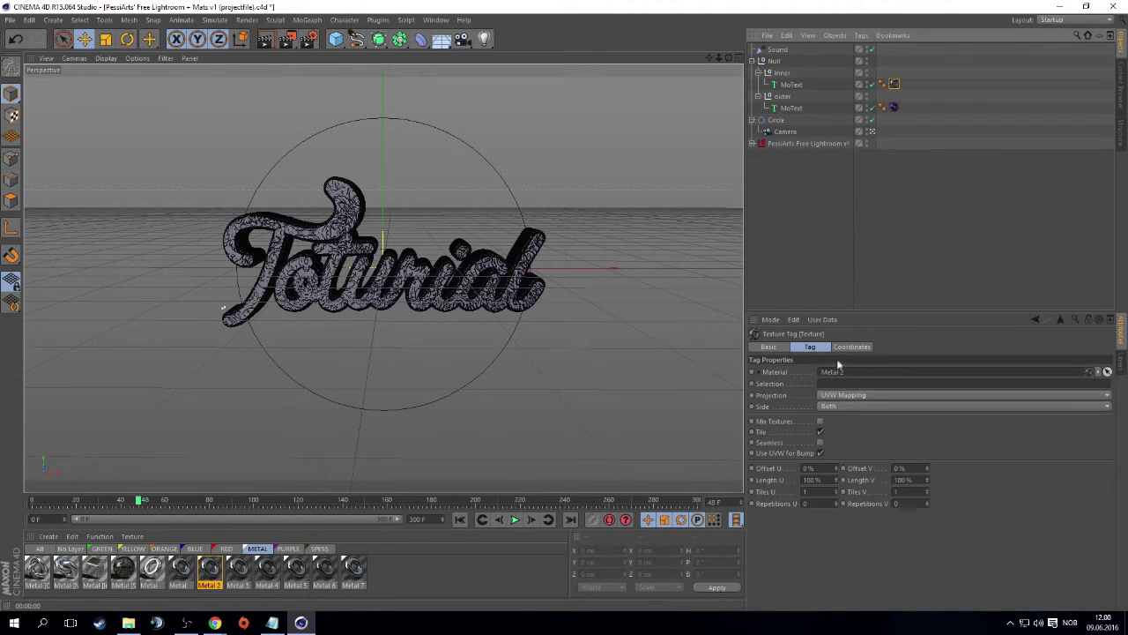
Set the Metal 2 texture to Cubic projection with Seamless tiling
{"action": "left_click", "coordinate": [852, 397]}
{"action": "left_click", "coordinate": [847, 444]}
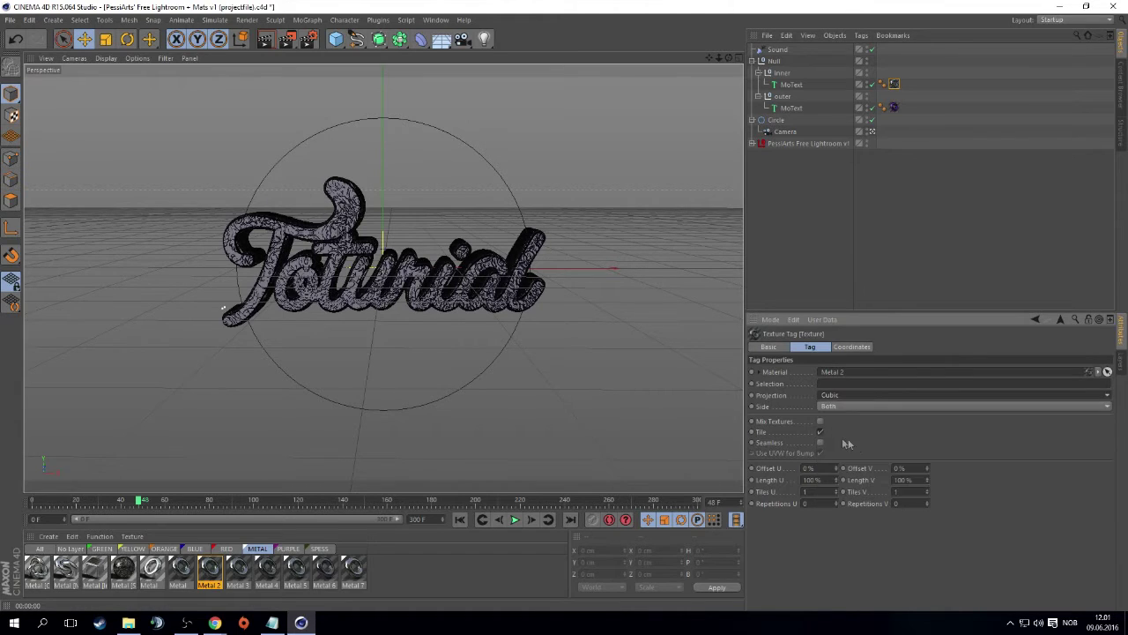
{"action": "left_click", "coordinate": [819, 442]}
Test-render the text in a region and the full viewport to check the metal
{"action": "key", "text": "alt+r"}
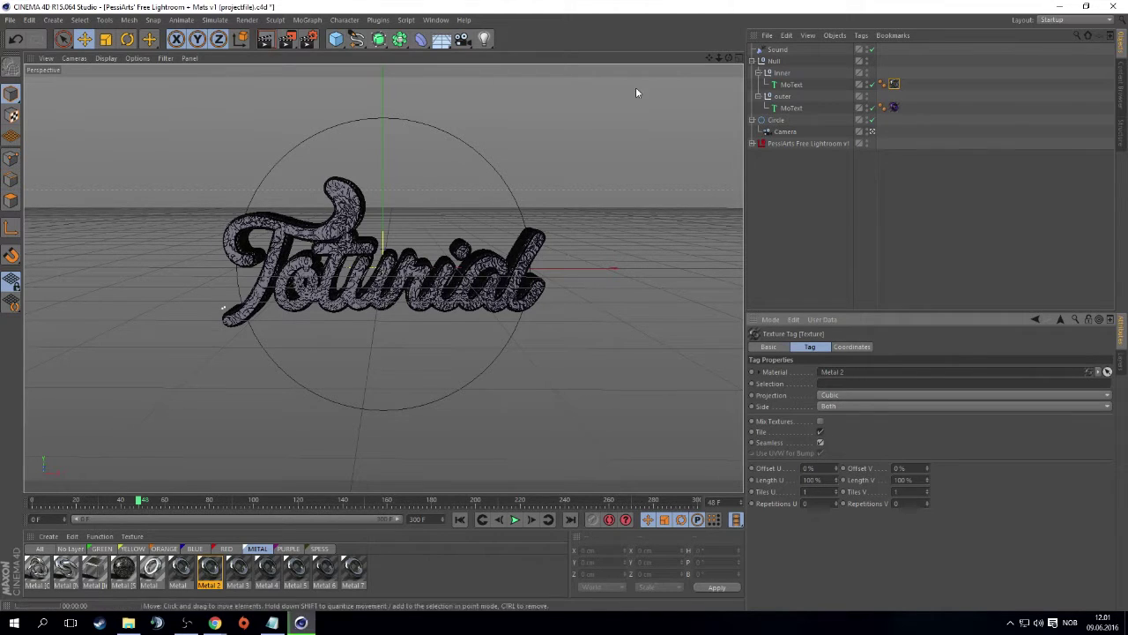
{"action": "left_click_drag", "start_coordinate": [224, 308], "coordinate": [735, 90]}
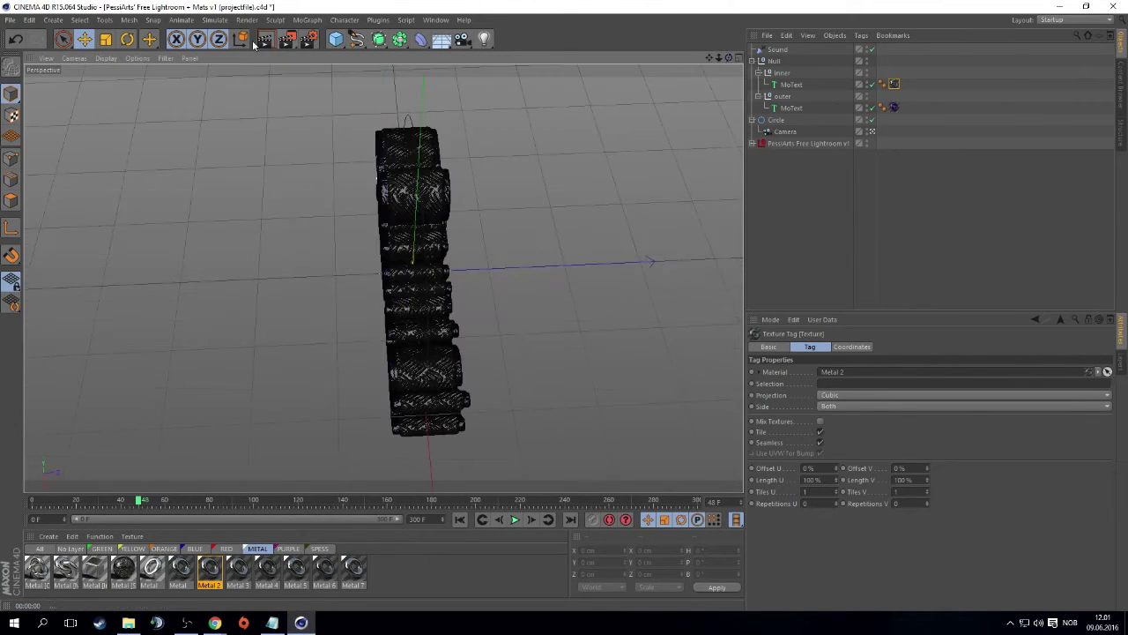
{"action": "key", "text": "ctrl+r"}
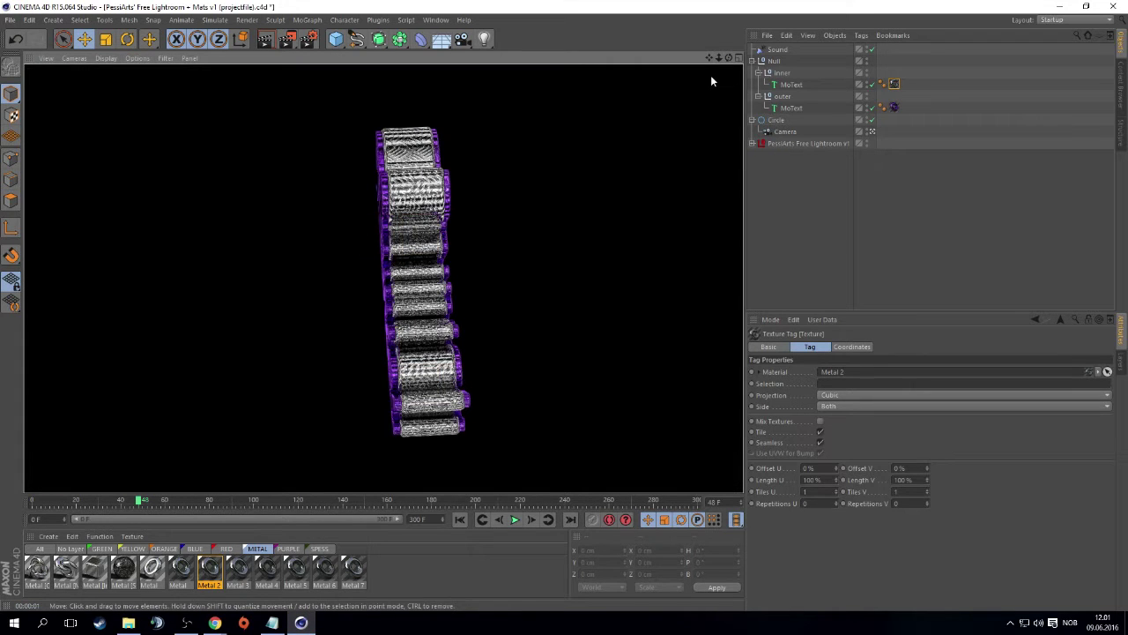
{"action": "left_click_drag", "start_coordinate": [728, 58], "coordinate": [728, 58]}
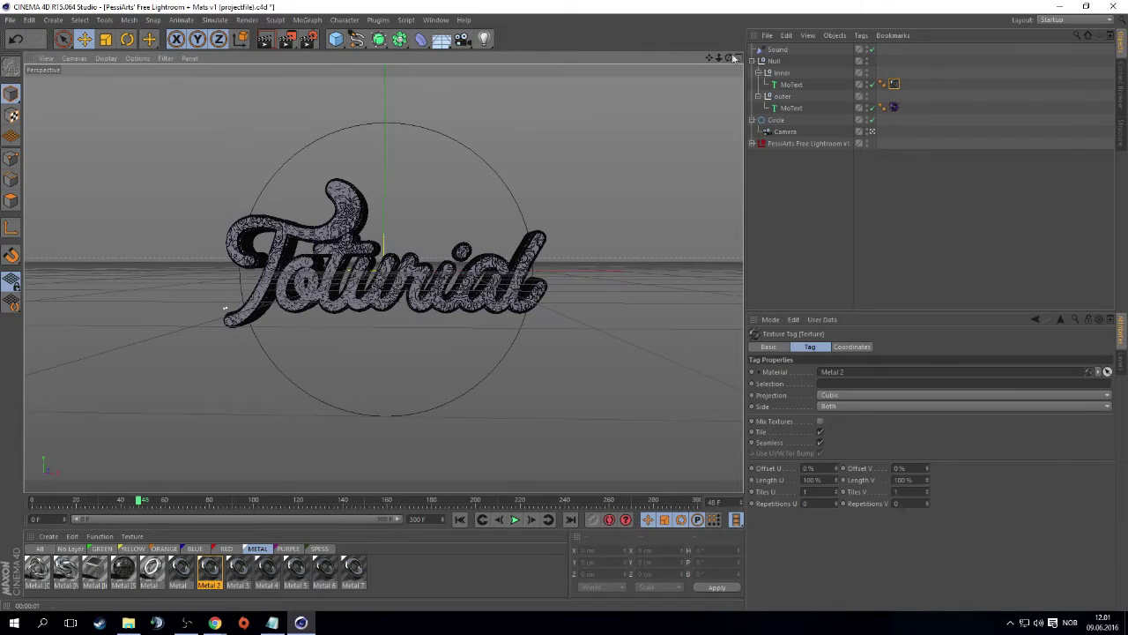
Load the Years & Years remix song from the desktop into the Sound effector, copying it to the project
{"action": "left_click", "coordinate": [777, 50]}
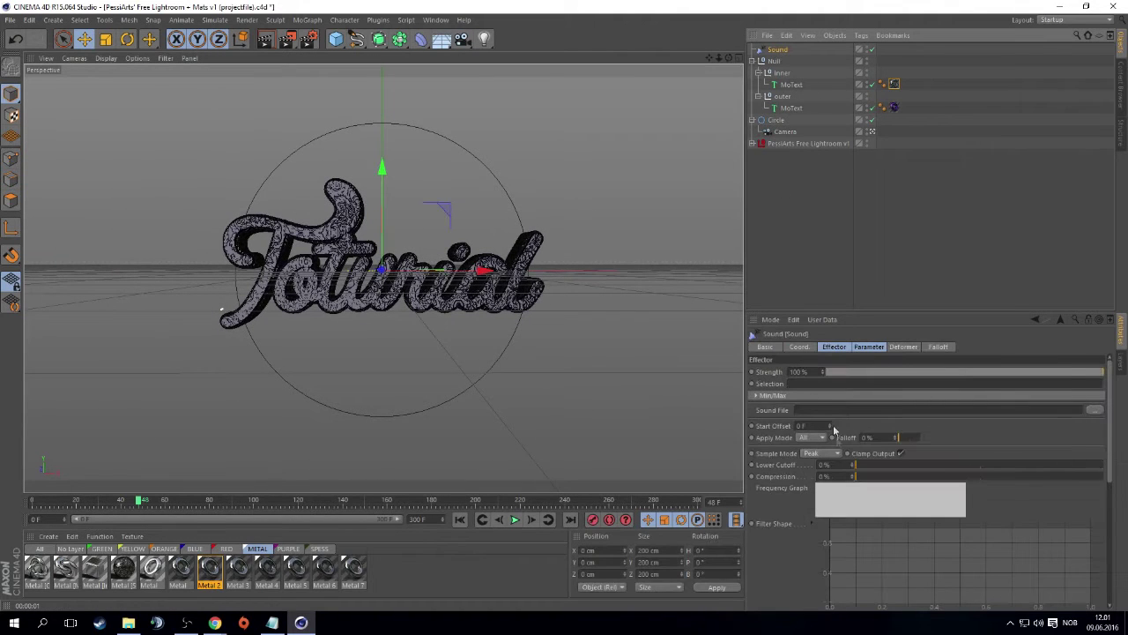
{"action": "right_click", "coordinate": [634, 521]}
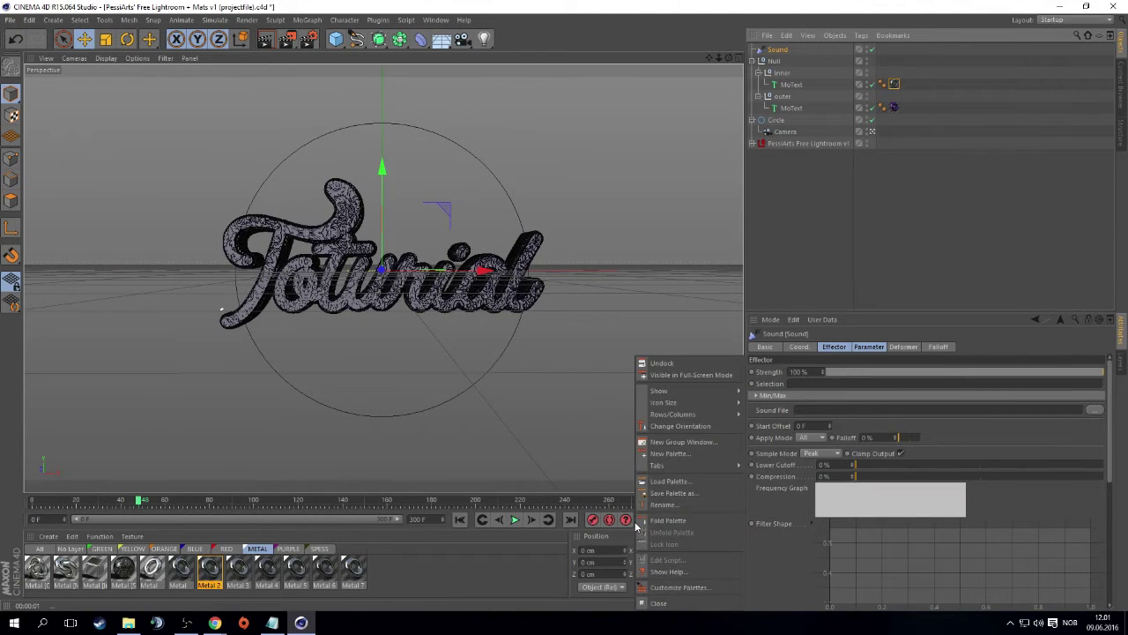
{"action": "left_click", "coordinate": [1094, 411]}
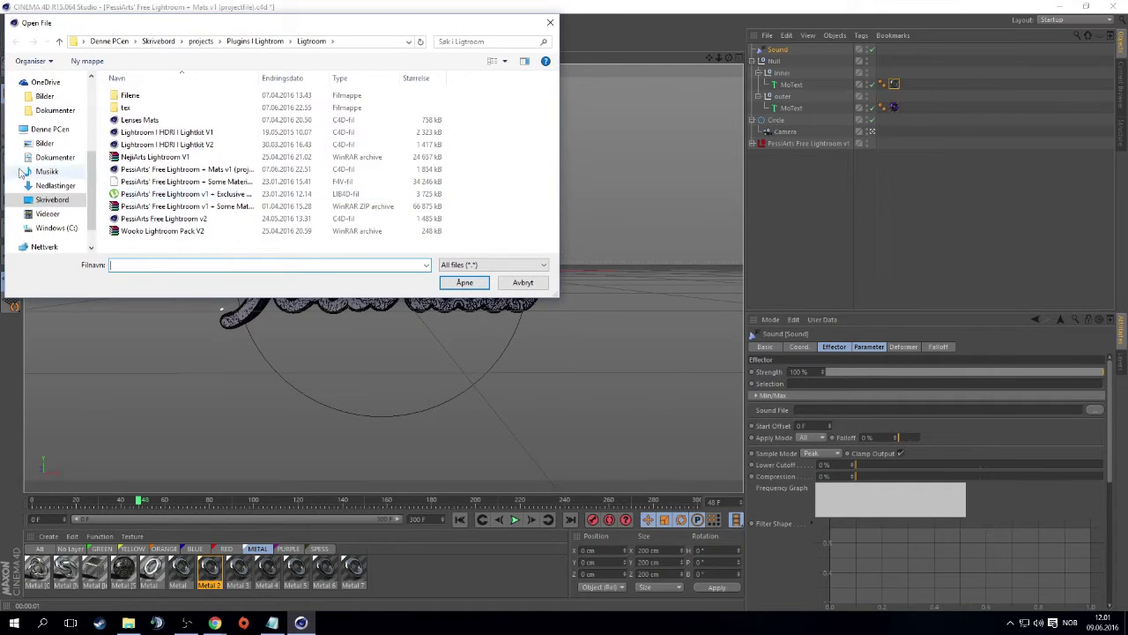
{"action": "left_click", "coordinate": [53, 199]}
{"action": "left_click", "coordinate": [163, 182]}
{"action": "left_click", "coordinate": [167, 169]}
{"action": "left_click", "coordinate": [181, 183]}
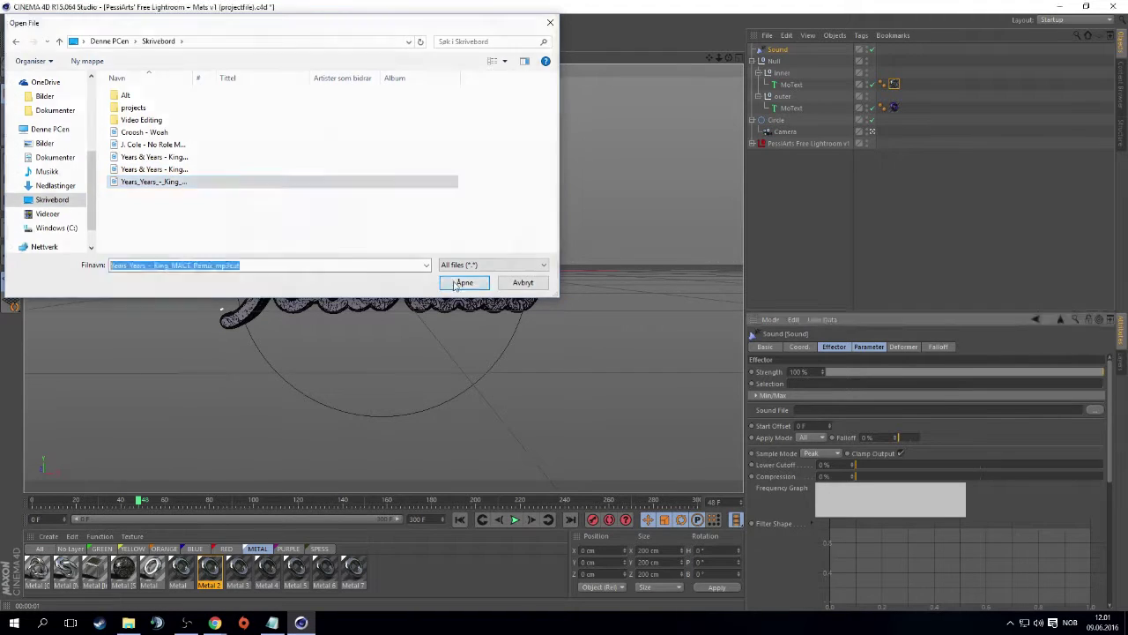
{"action": "left_click", "coordinate": [465, 282]}
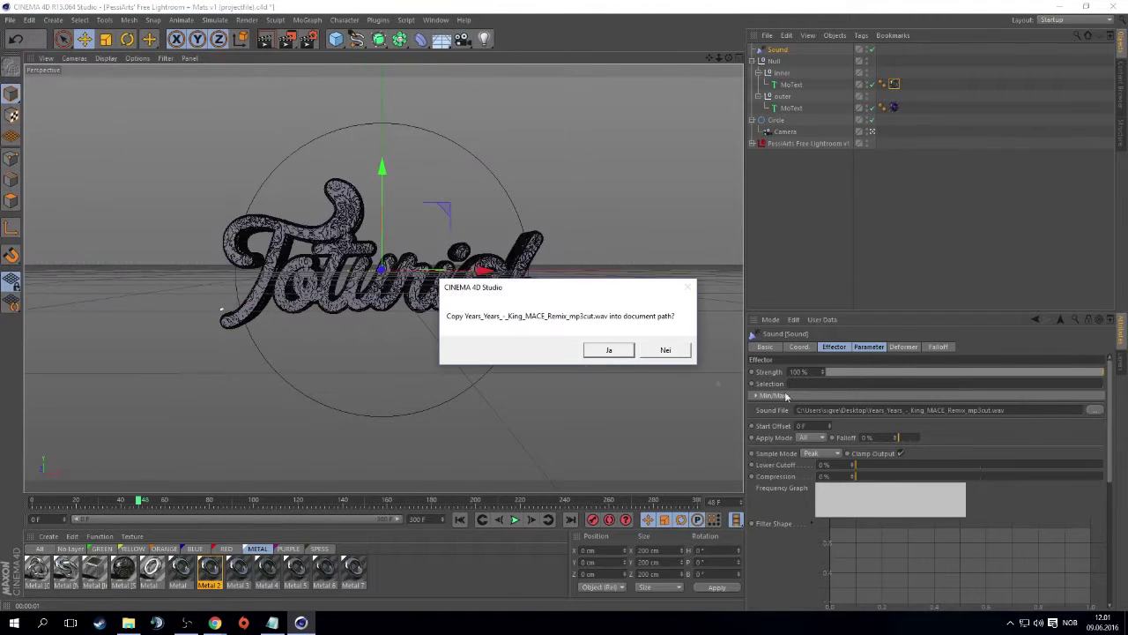
{"action": "left_click", "coordinate": [619, 353]}
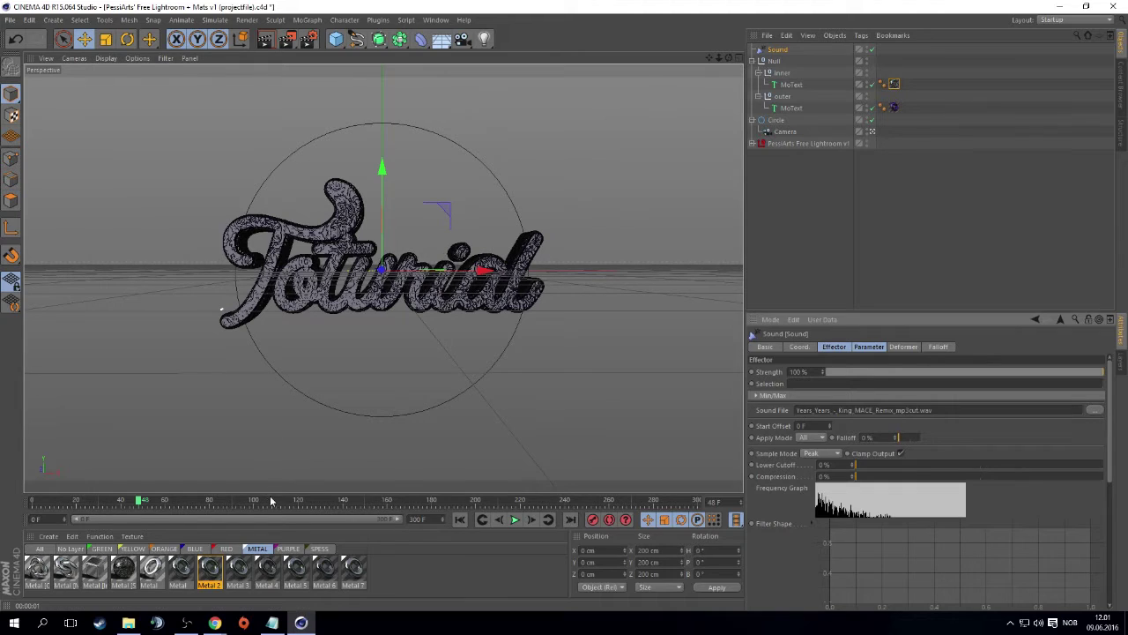
Play the sound-reactive Toturial animation from frame 0, then bring up File Explorer
{"action": "key", "text": "shift+f"}
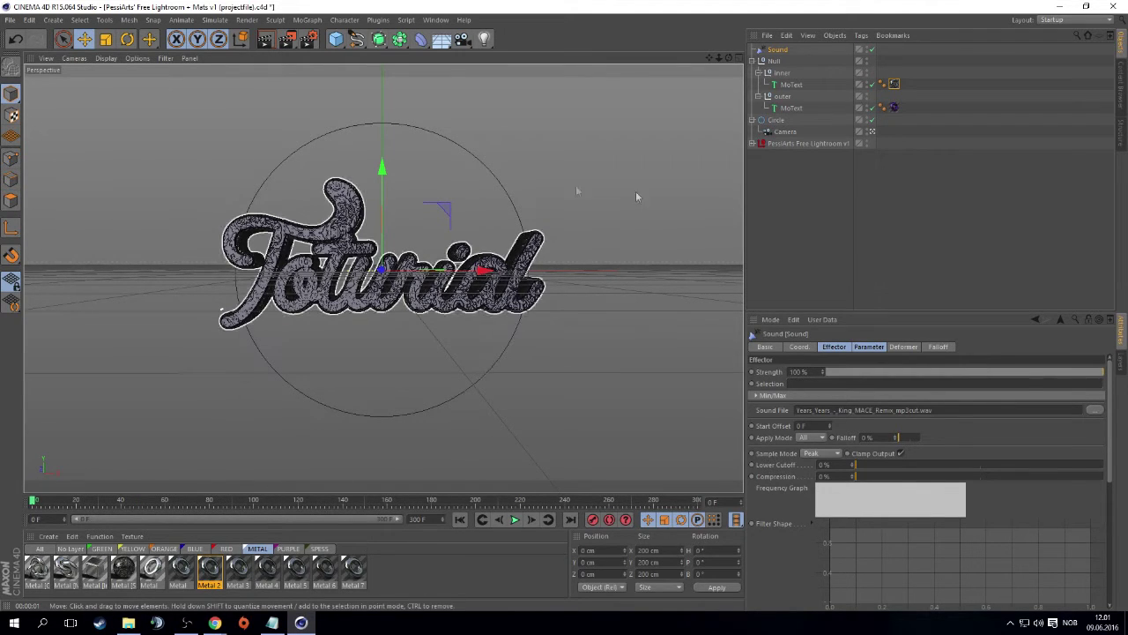
{"action": "left_click", "coordinate": [516, 520]}
{"action": "right_click", "coordinate": [521, 527]}
{"action": "left_click", "coordinate": [502, 550]}
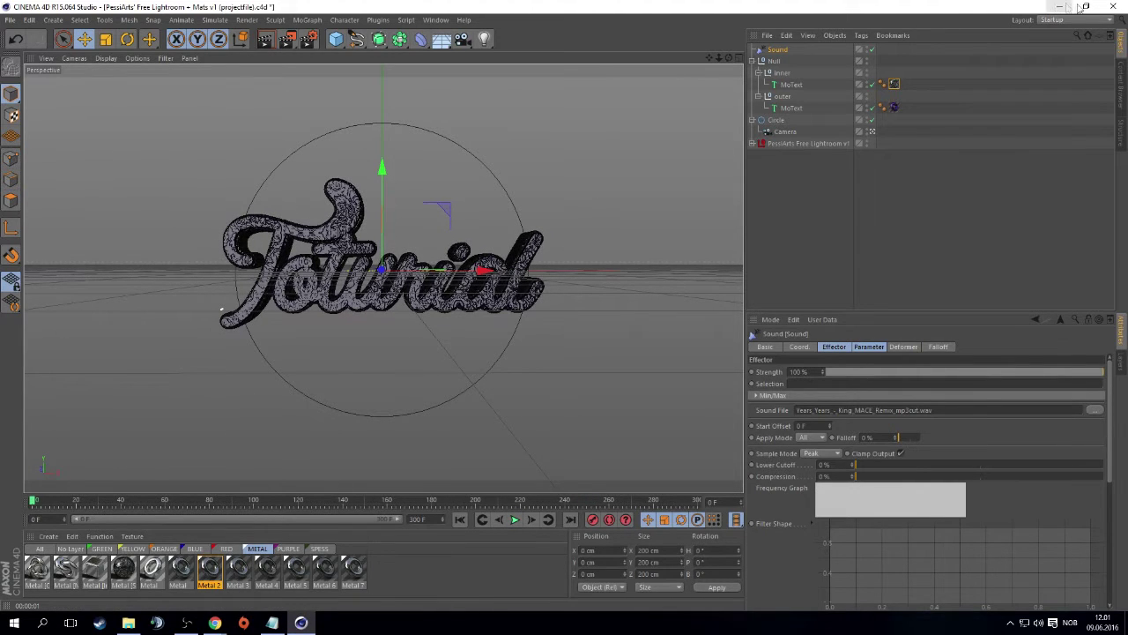
{"action": "left_click", "coordinate": [128, 622]}
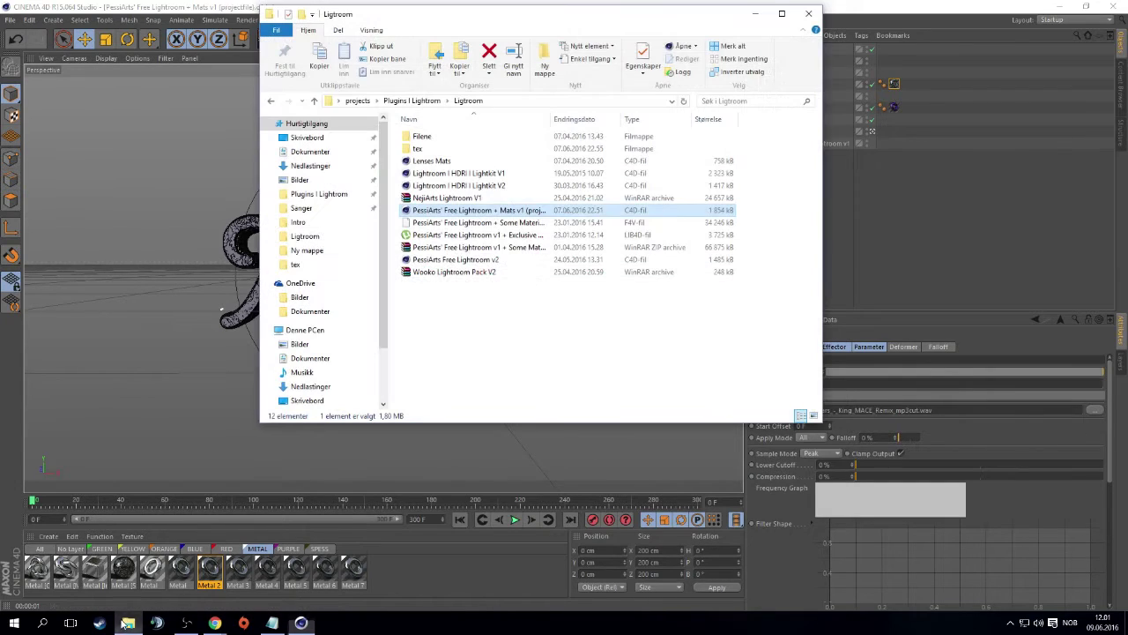
Navigate up from the Lightroom folder through projects to the desktop folder
{"action": "left_click", "coordinate": [419, 99]}
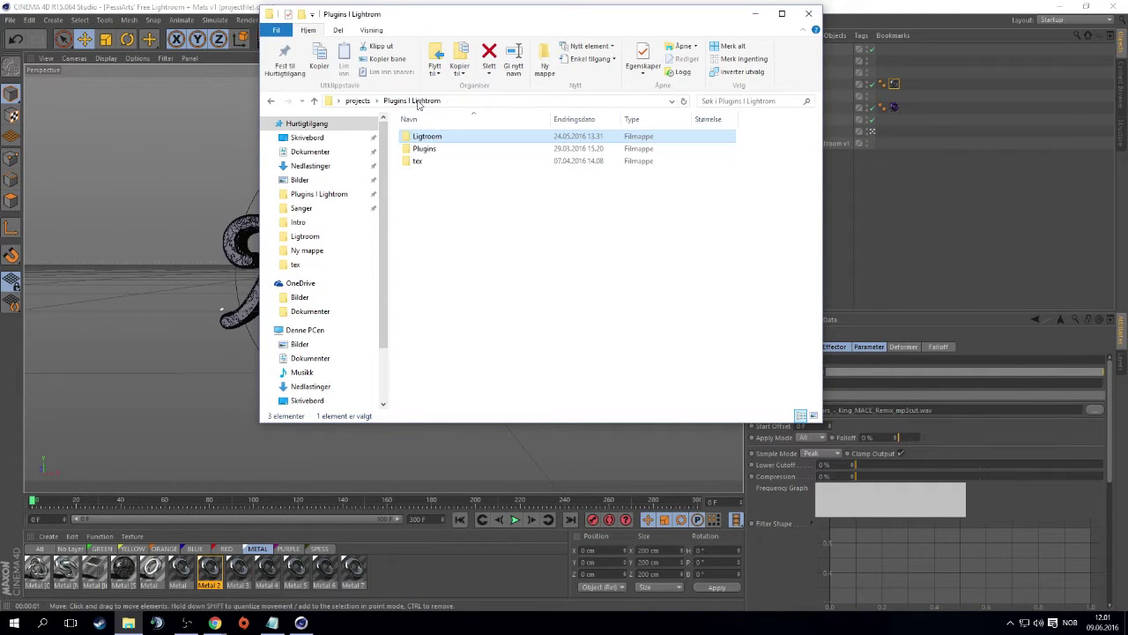
{"action": "left_click", "coordinate": [357, 100]}
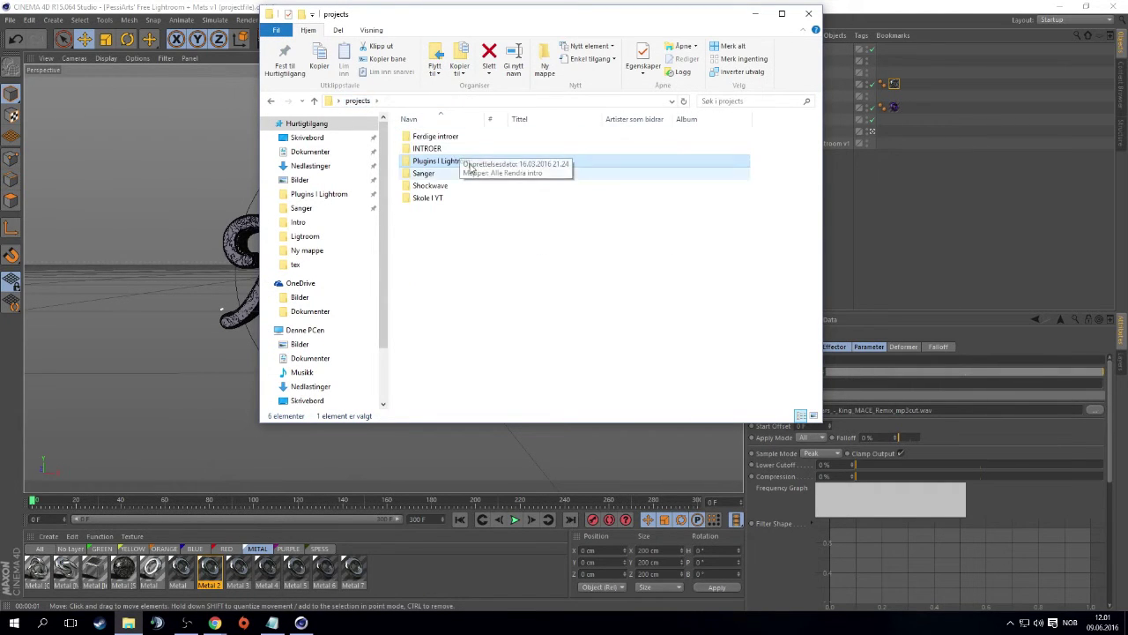
{"action": "left_click", "coordinate": [326, 138]}
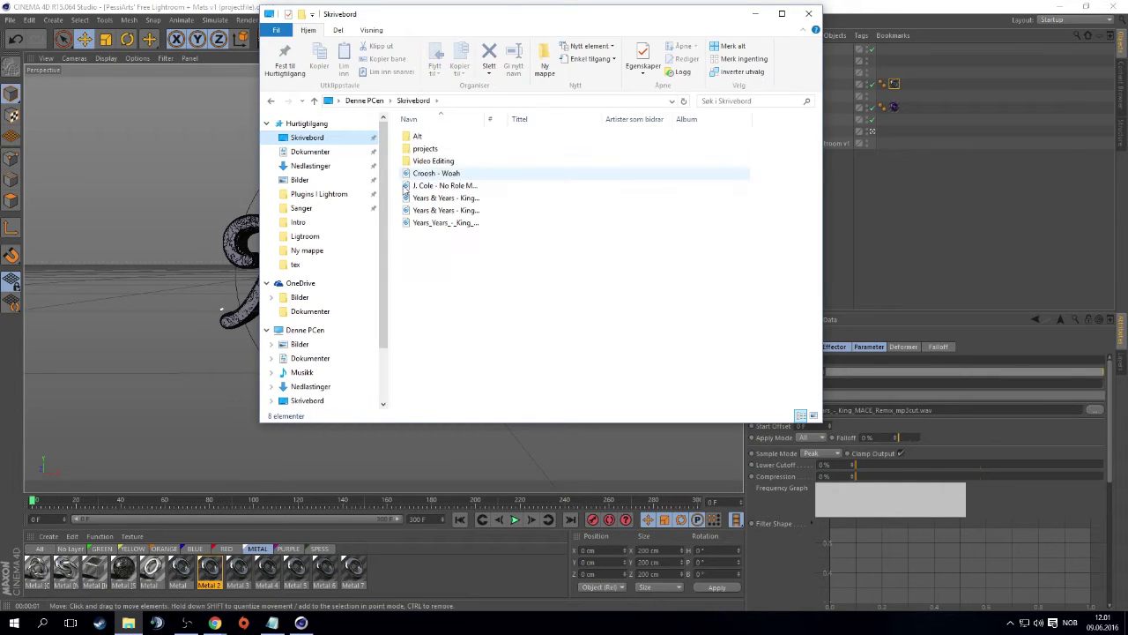
{"action": "double_click", "coordinate": [444, 137]}
{"action": "left_click", "coordinate": [271, 101]}
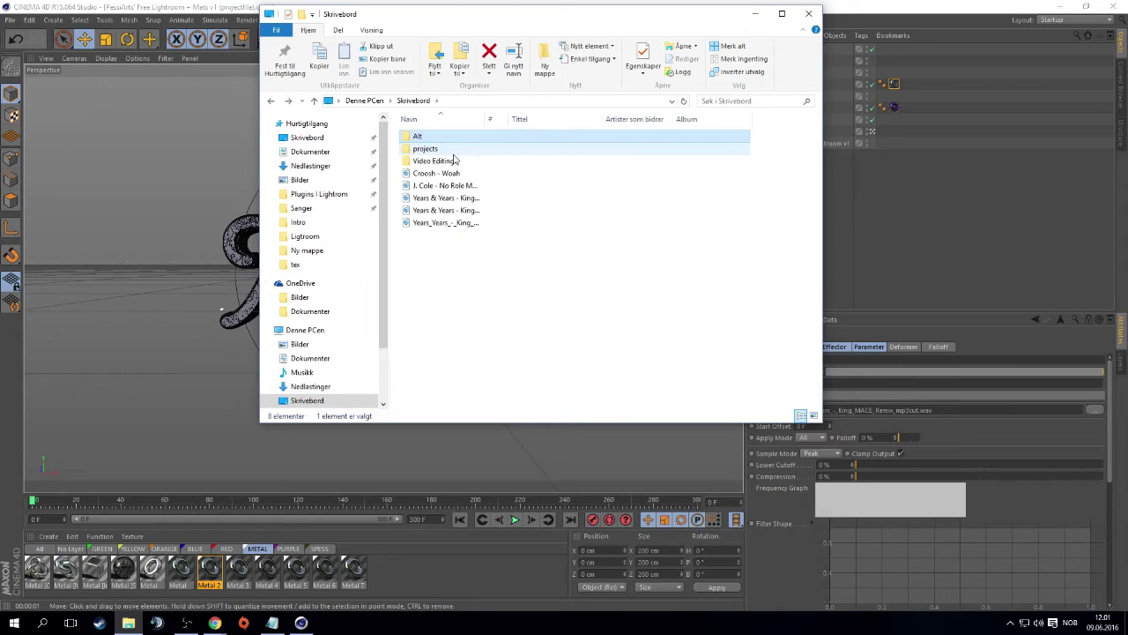
Open the Video Editing folder, launch After Effects CC 2015, and minimize Explorer
{"action": "left_click", "coordinate": [449, 149]}
{"action": "double_click", "coordinate": [434, 161]}
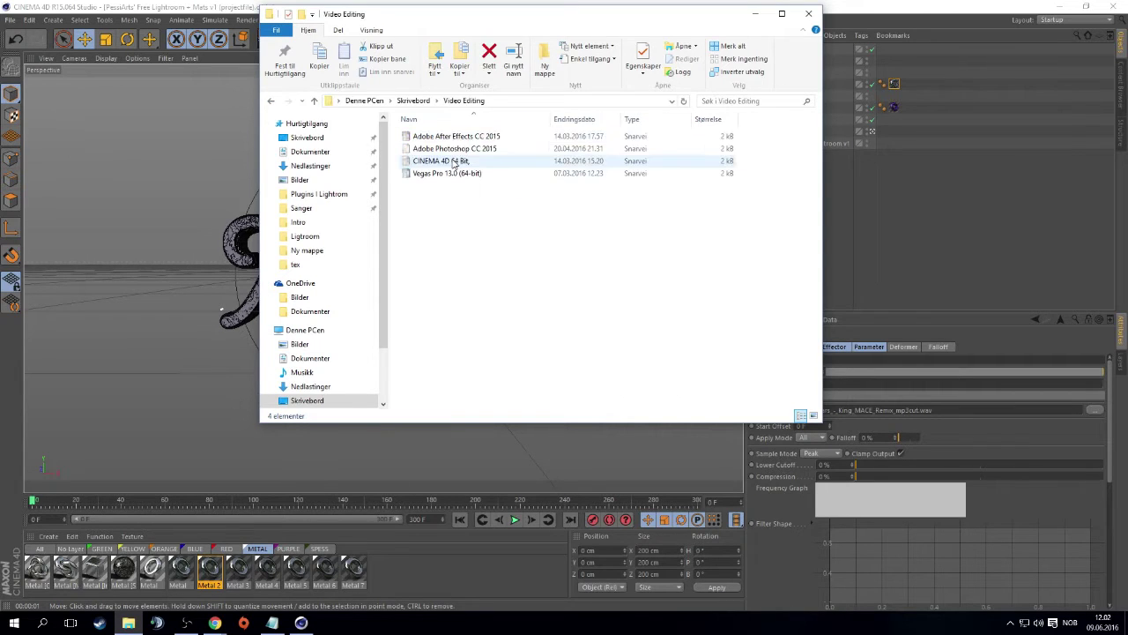
{"action": "left_click", "coordinate": [466, 137]}
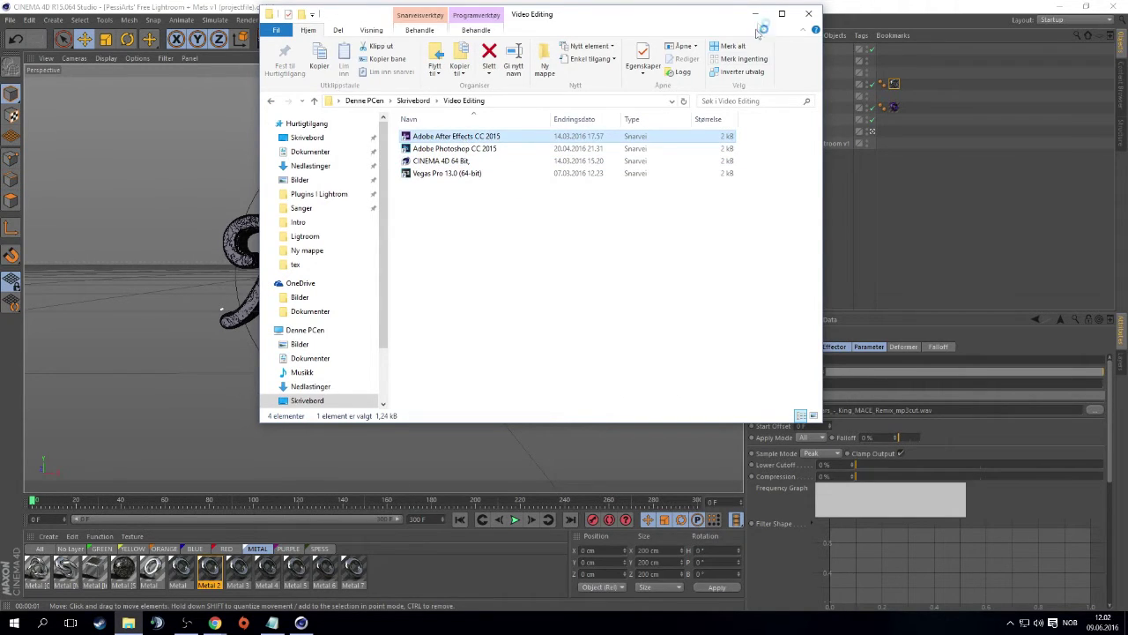
{"action": "left_click", "coordinate": [755, 13]}
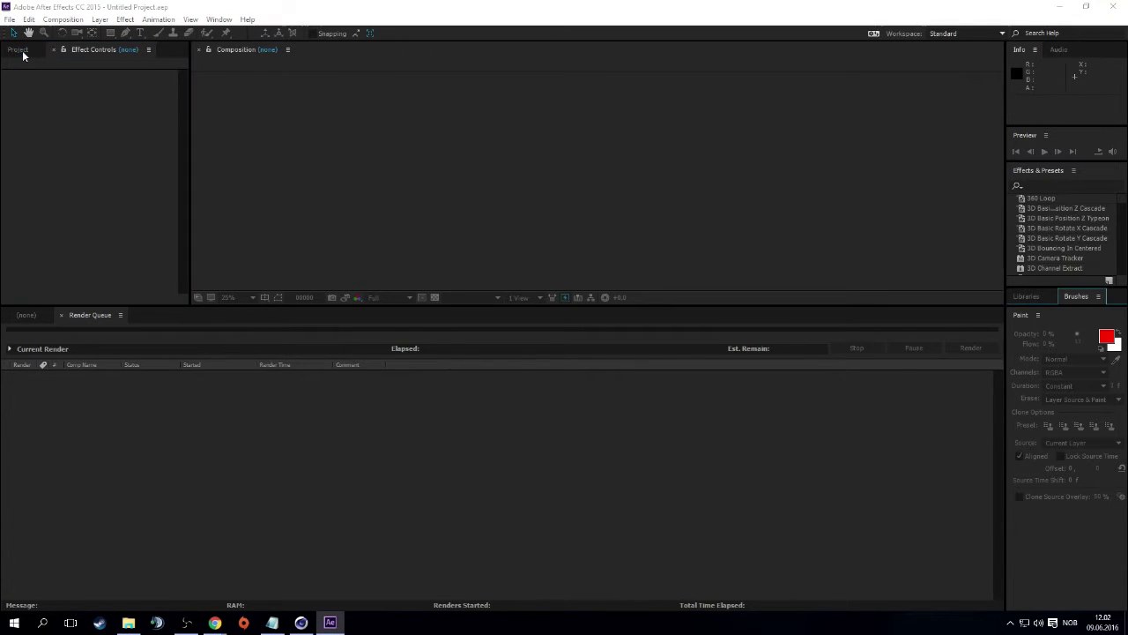
Import the Years_Years_-_King_MACE_Remix_mp3cut WAV and drag it to create a new composition
{"action": "left_click", "coordinate": [16, 49]}
{"action": "left_click", "coordinate": [9, 18]}
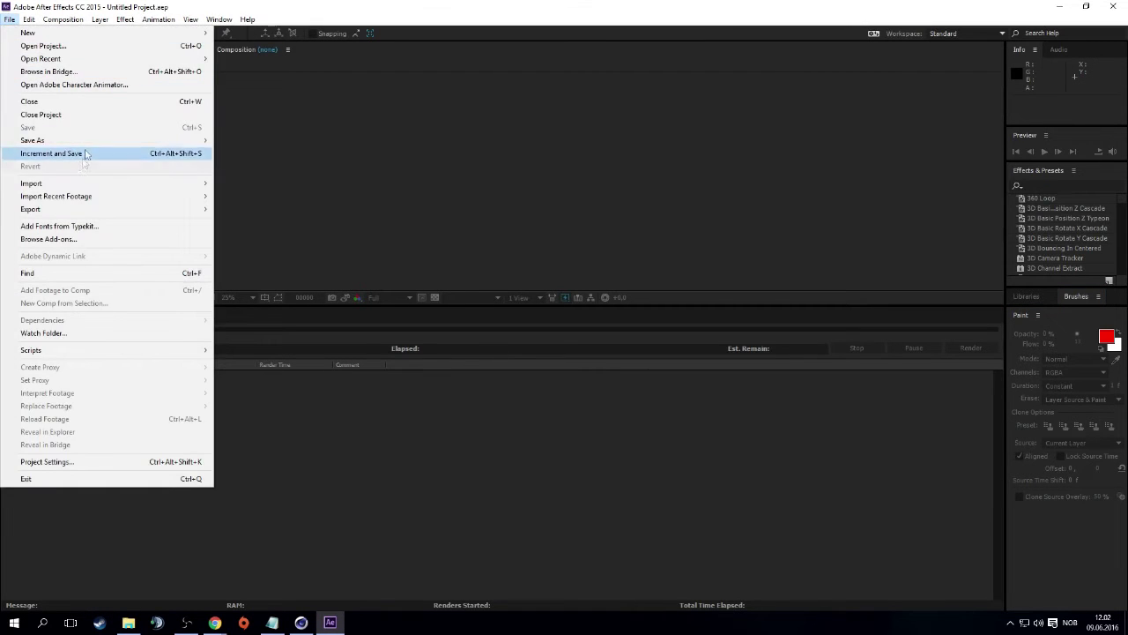
{"action": "mouse_move", "coordinate": [88, 183]}
{"action": "left_click", "coordinate": [236, 182]}
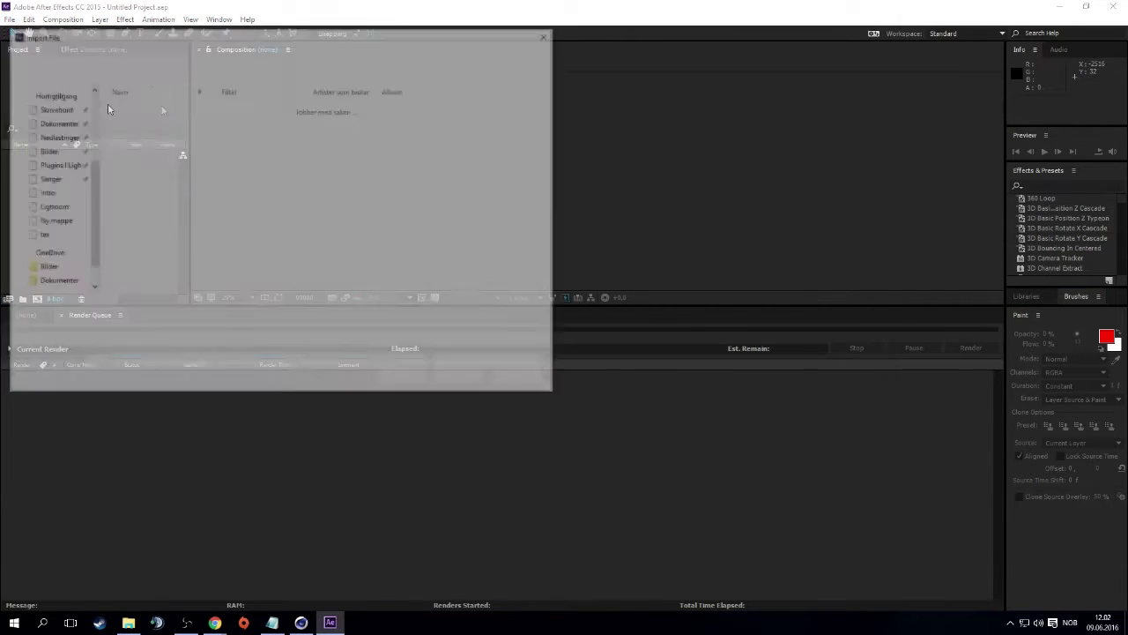
{"action": "left_click", "coordinate": [185, 193]}
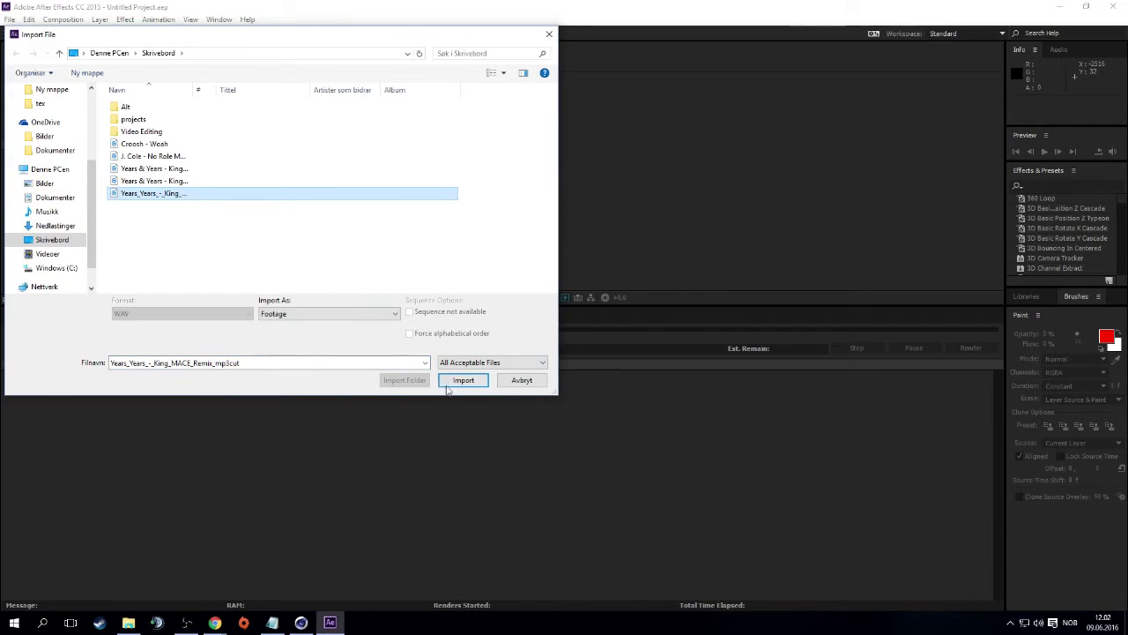
{"action": "left_click", "coordinate": [455, 382]}
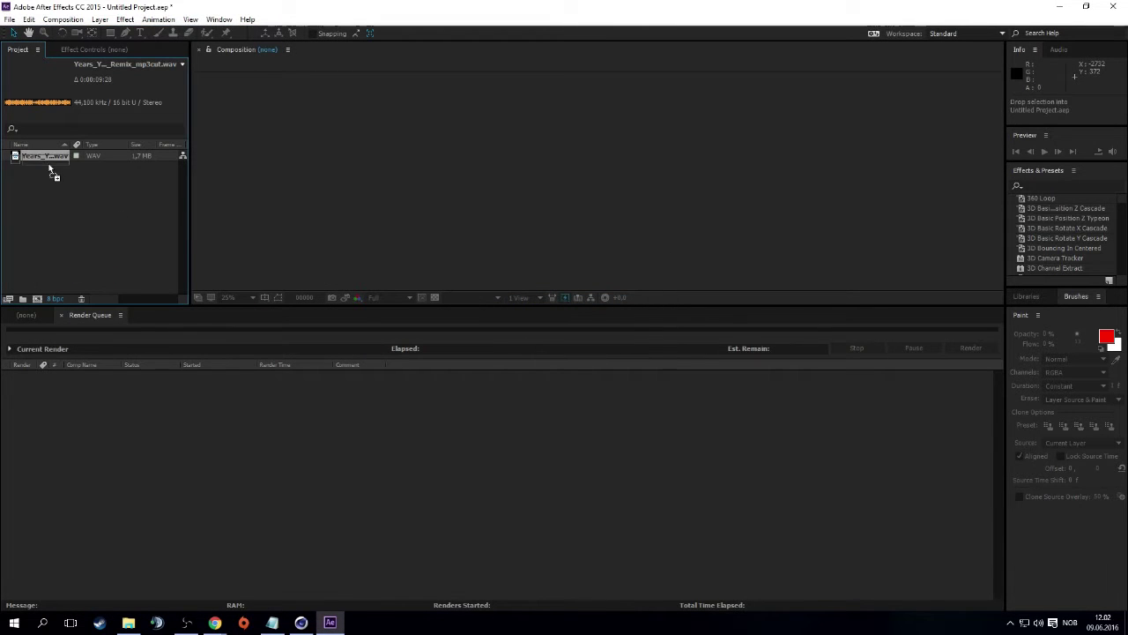
{"action": "left_click_drag", "start_coordinate": [50, 170], "coordinate": [23, 299]}
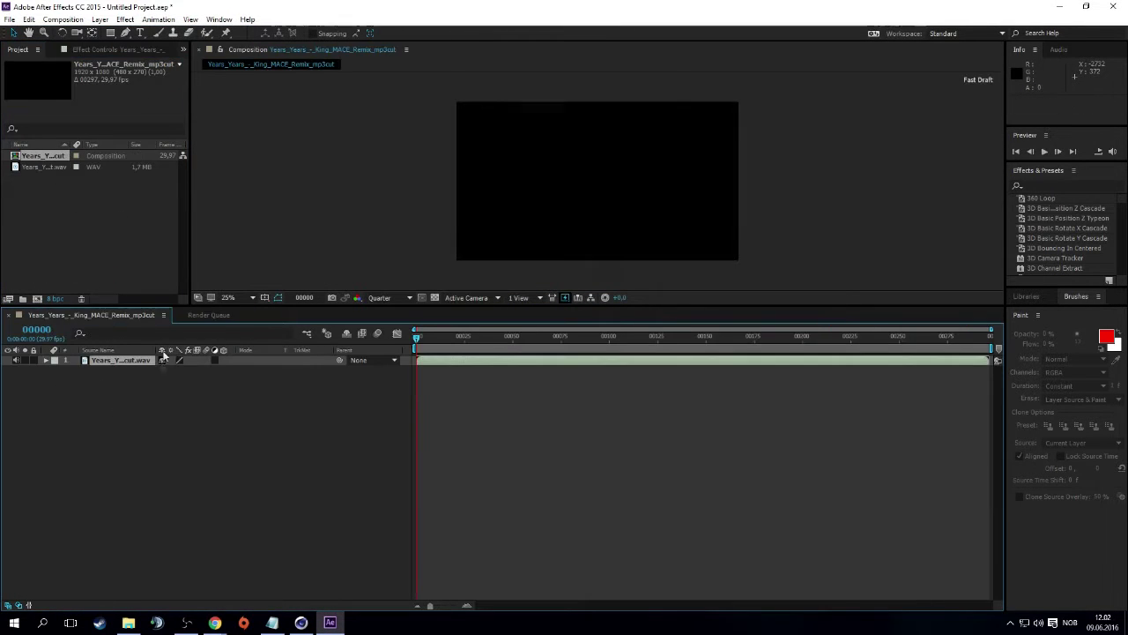
Convert the song layer's audio to keyframes, creating an Audio Amplitude layer
{"action": "right_click", "coordinate": [113, 361]}
{"action": "mouse_move", "coordinate": [203, 328]}
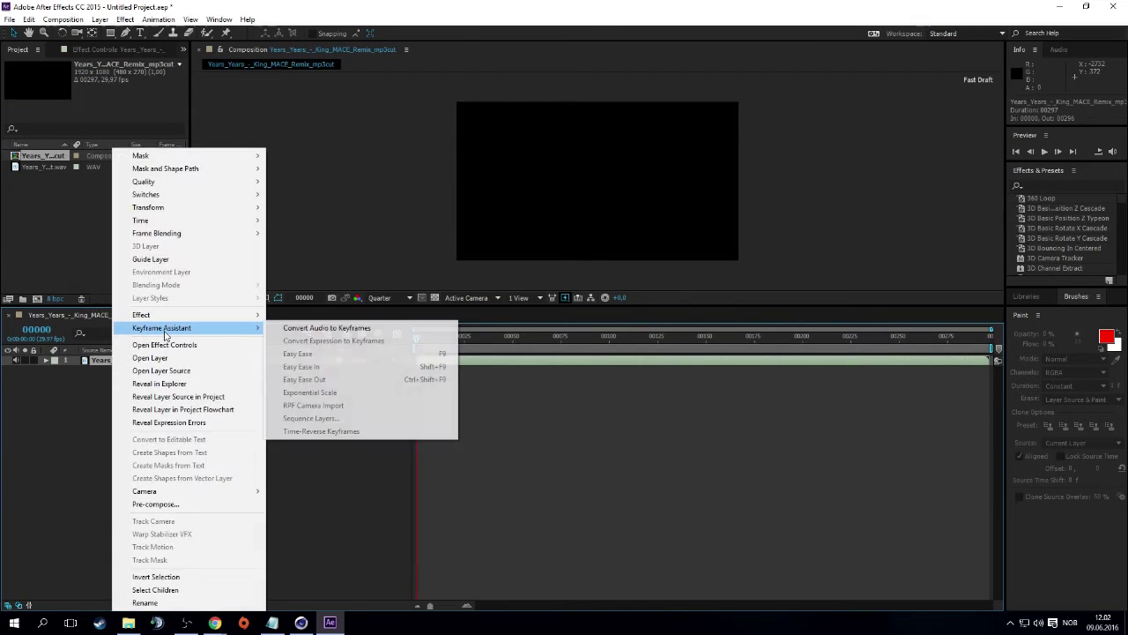
{"action": "left_click", "coordinate": [366, 327]}
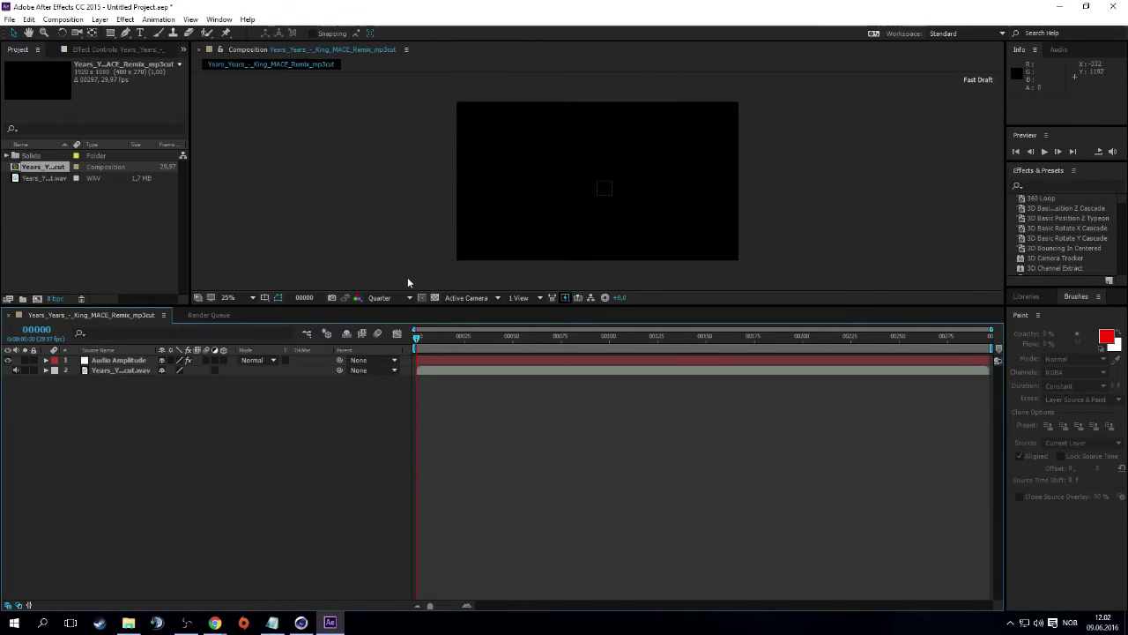
Reveal the Both Channels Slider and show its amplitude curve in the Graph Editor
{"action": "left_click", "coordinate": [84, 362]}
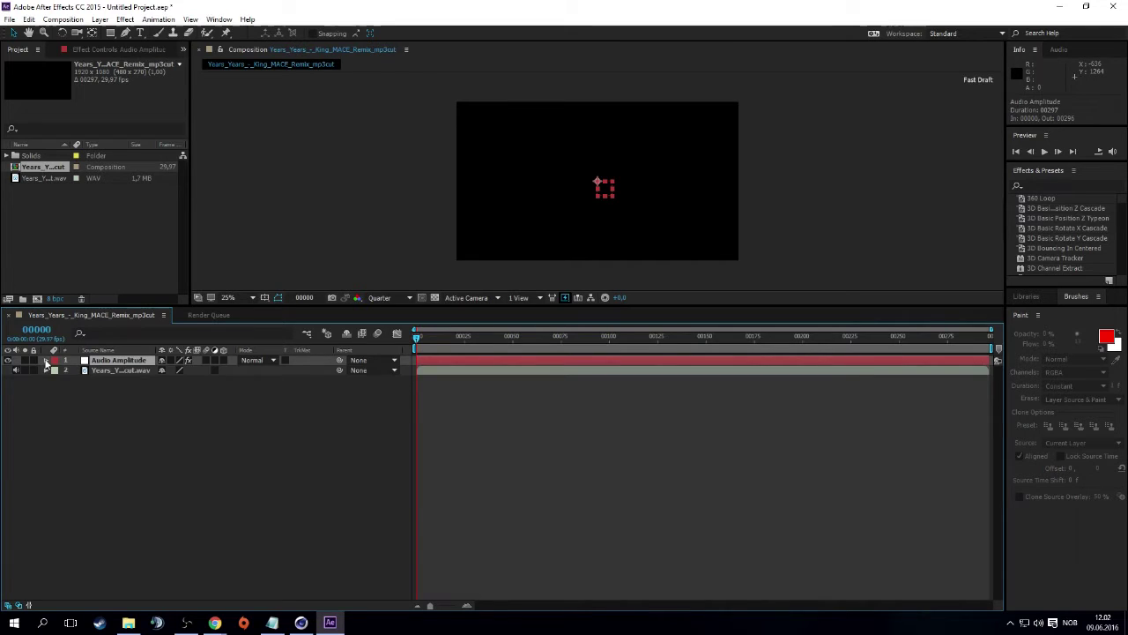
{"action": "left_click", "coordinate": [46, 361]}
{"action": "left_click", "coordinate": [56, 370]}
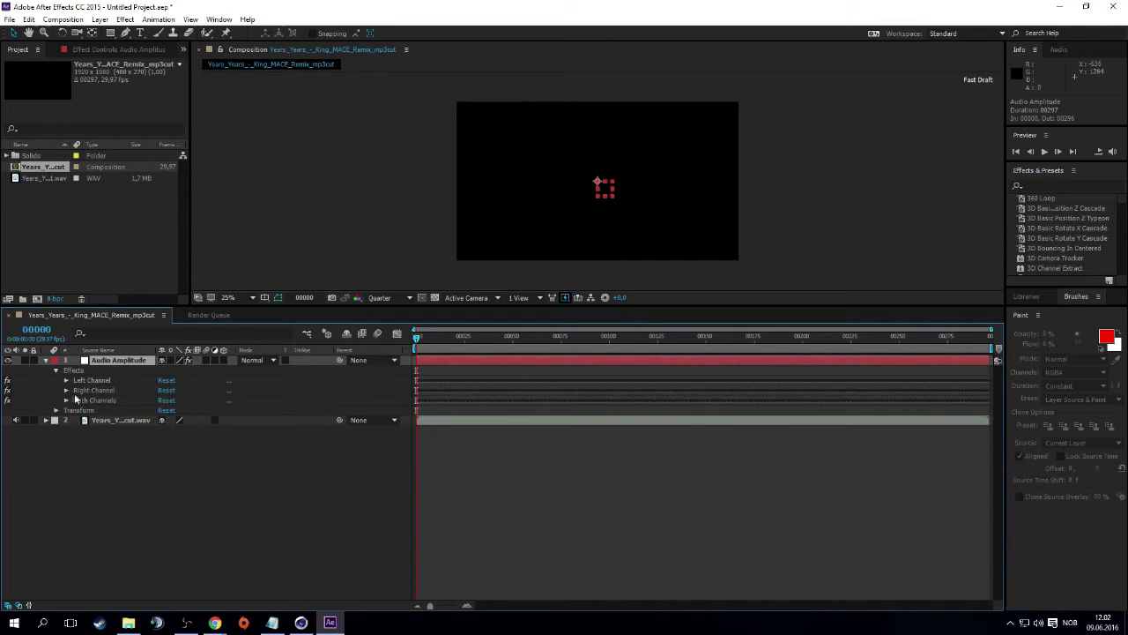
{"action": "left_click", "coordinate": [66, 400]}
{"action": "left_click", "coordinate": [129, 413]}
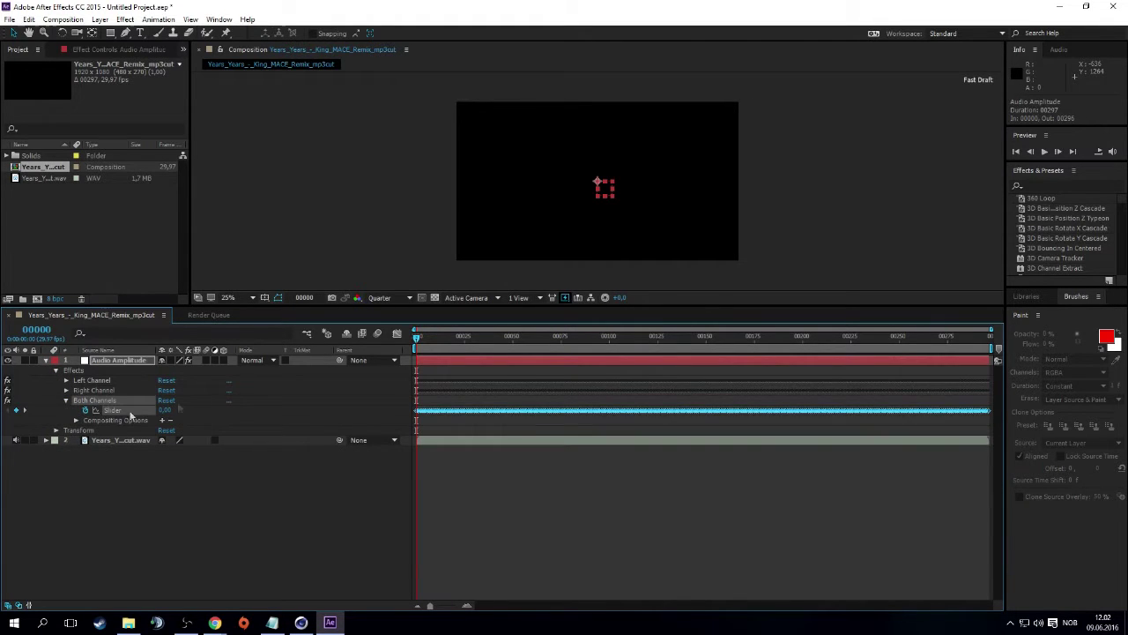
{"action": "left_click", "coordinate": [397, 334]}
{"action": "mouse_move", "coordinate": [498, 342]}
{"action": "left_mouse_down"}
{"action": "mouse_move", "coordinate": [530, 345]}
{"action": "mouse_move", "coordinate": [420, 328]}
{"action": "left_mouse_up"}
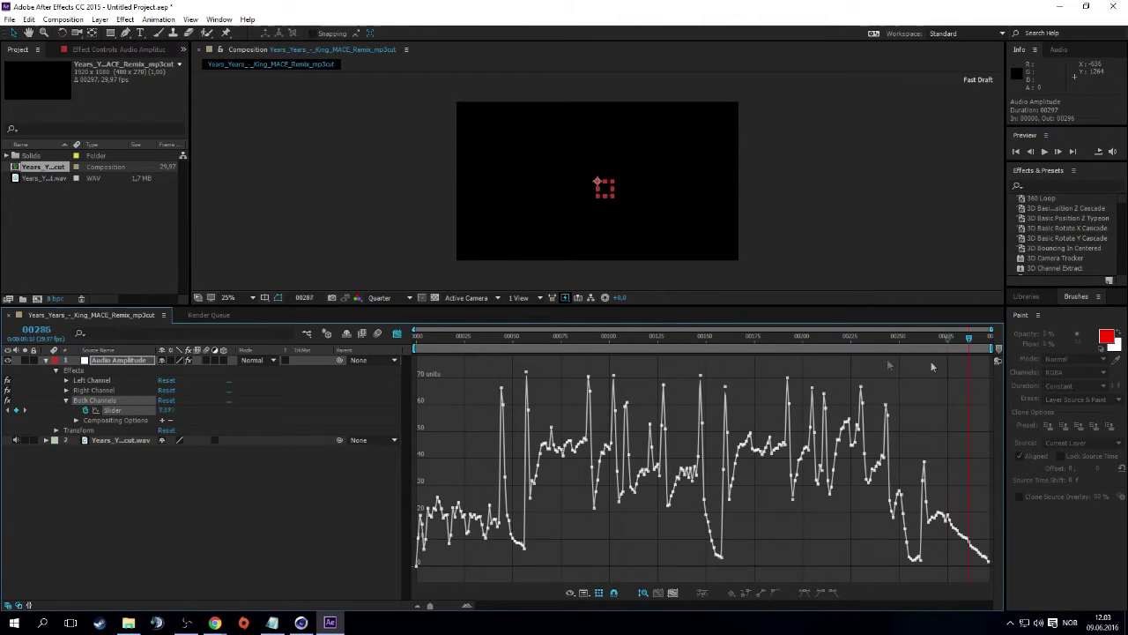
Preview the song against its Slider curve, then switch back to Cinema 4D near frame 52
{"action": "key", "text": "space"}
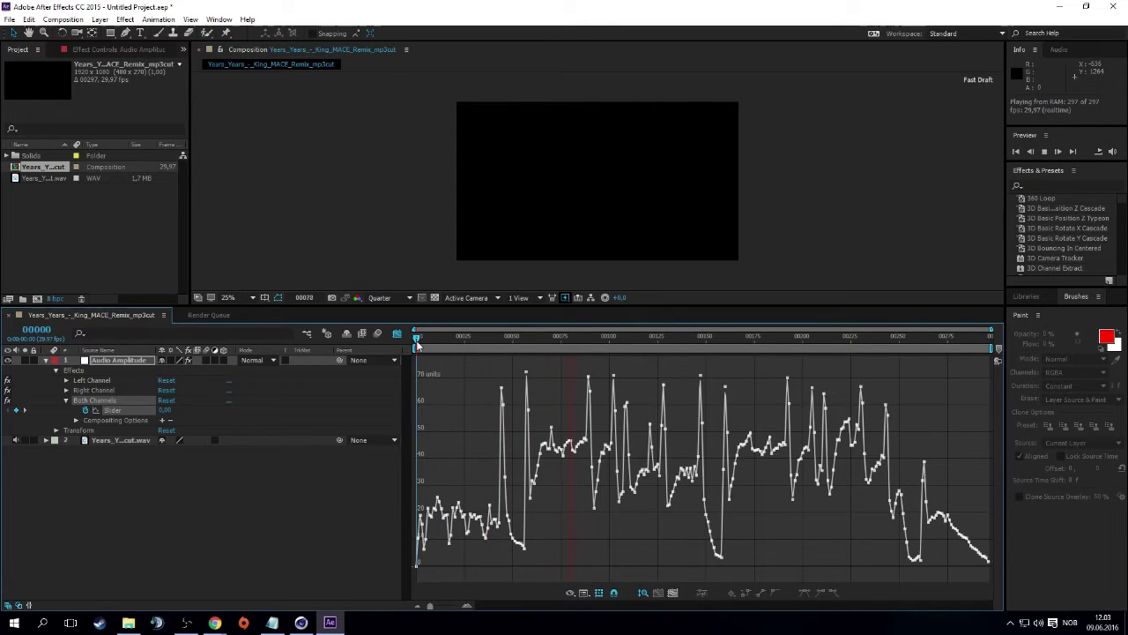
{"action": "key", "text": "space"}
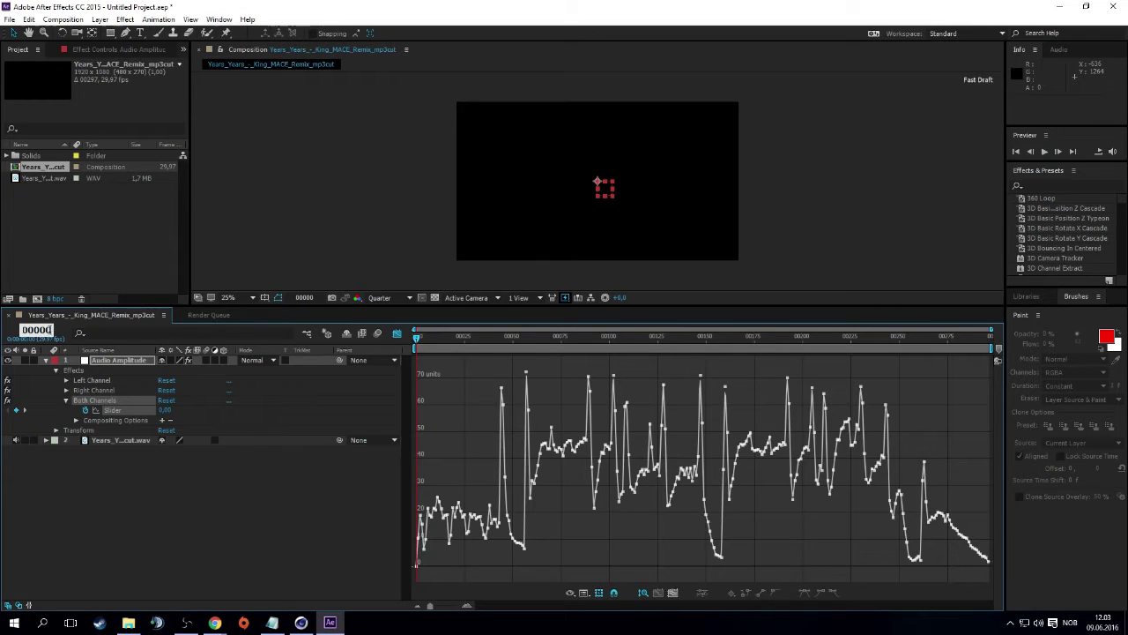
{"action": "left_click", "coordinate": [262, 552]}
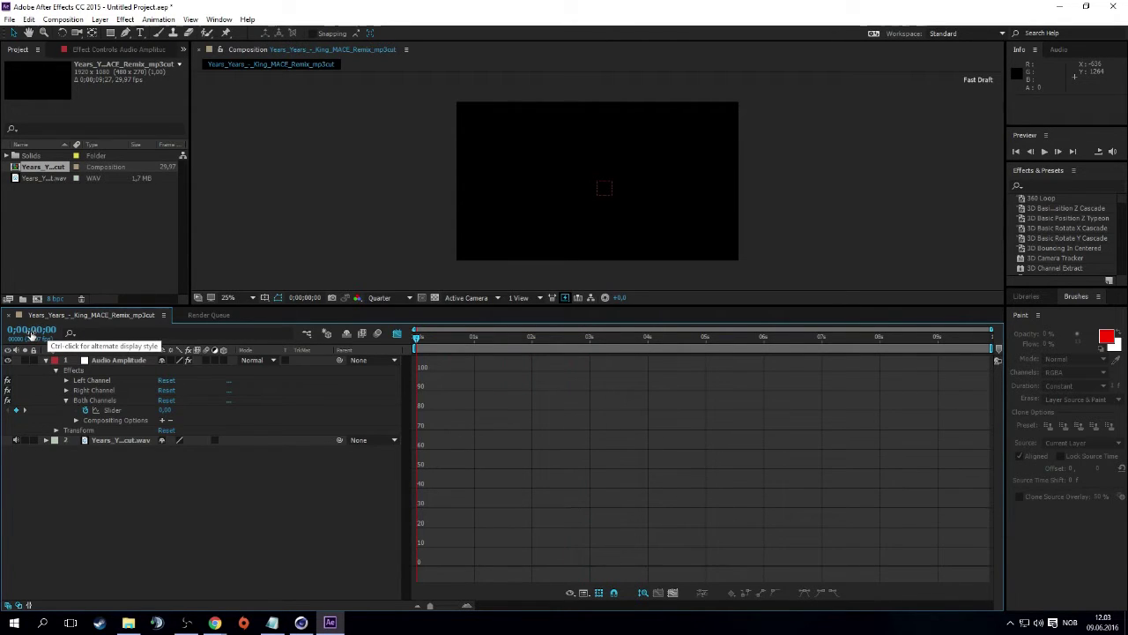
{"action": "left_click", "coordinate": [29, 333], "text": "ctrl"}
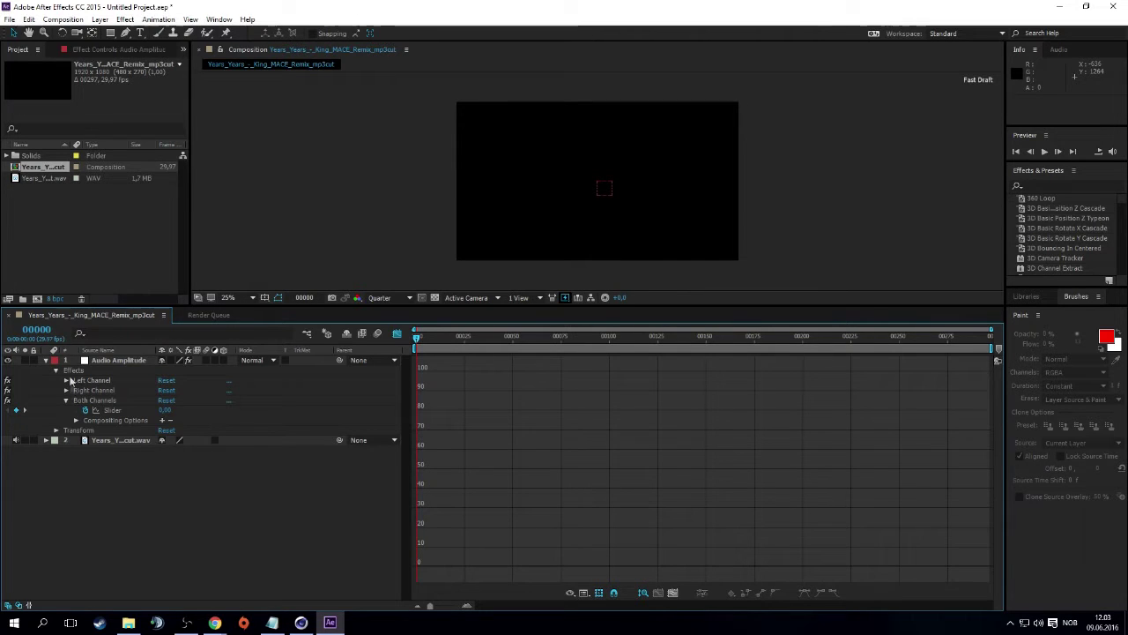
{"action": "left_click", "coordinate": [108, 412]}
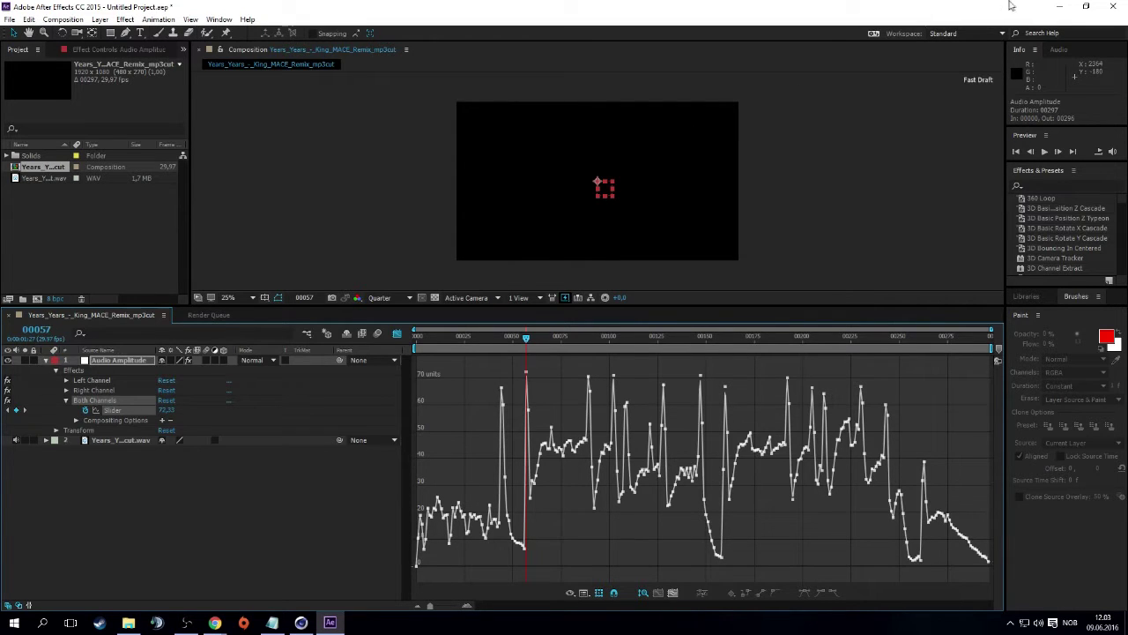
{"action": "left_click", "coordinate": [1064, 7]}
{"action": "left_click_drag", "start_coordinate": [132, 504], "coordinate": [148, 506]}
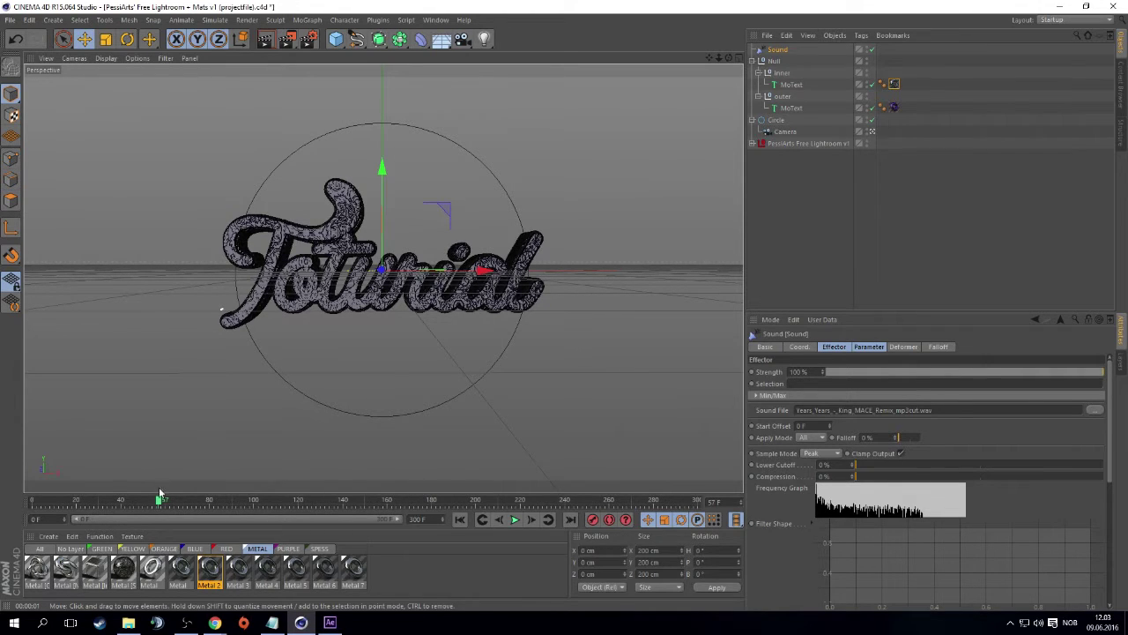
Select the camera's Circle and tilt and turn it with the Rotate tool
{"action": "left_click_drag", "start_coordinate": [159, 499], "coordinate": [23, 501]}
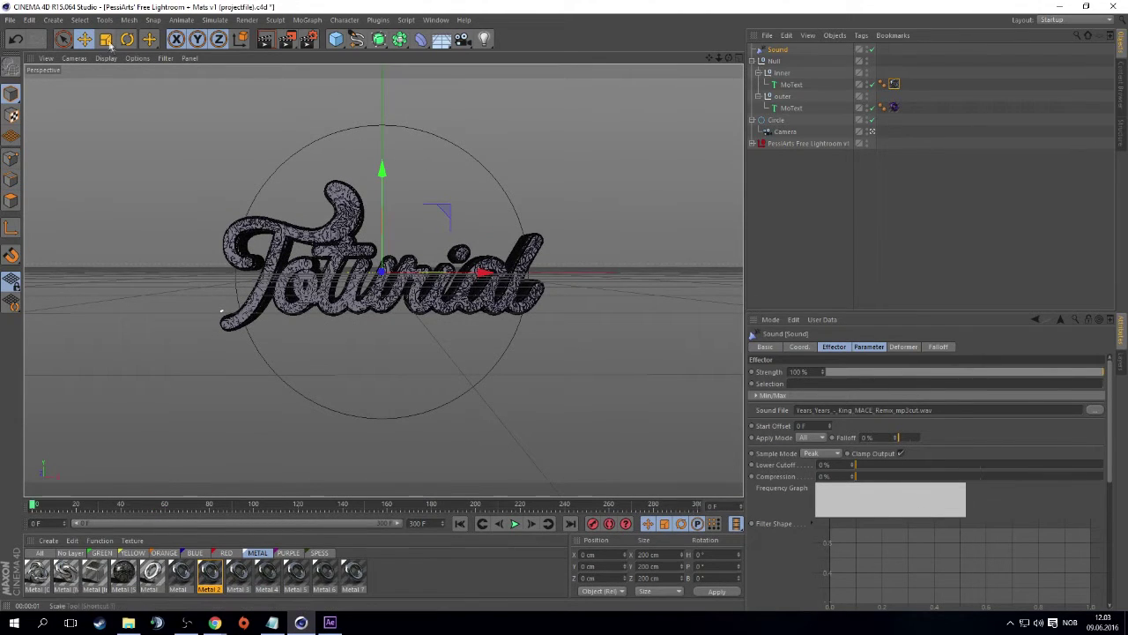
{"action": "left_click", "coordinate": [779, 120]}
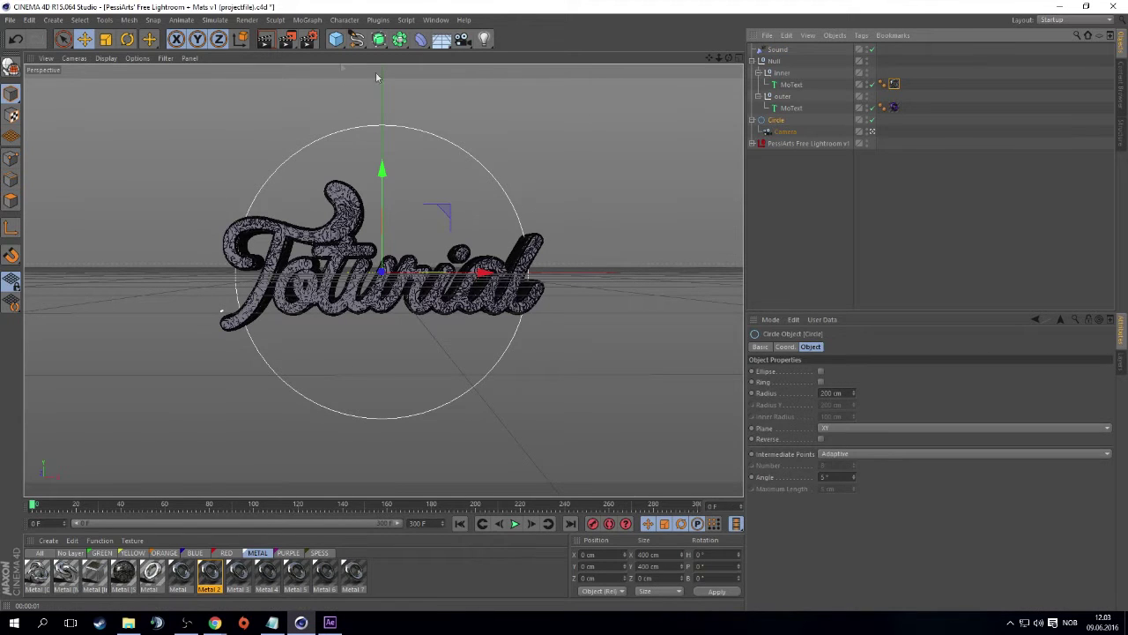
{"action": "left_click", "coordinate": [126, 39]}
{"action": "mouse_move", "coordinate": [384, 250]}
{"action": "left_mouse_down"}
{"action": "mouse_move", "coordinate": [399, 274]}
{"action": "mouse_move", "coordinate": [404, 252]}
{"action": "mouse_move", "coordinate": [362, 247]}
{"action": "mouse_move", "coordinate": [421, 150]}
{"action": "mouse_move", "coordinate": [231, 250]}
{"action": "mouse_move", "coordinate": [234, 226]}
{"action": "mouse_move", "coordinate": [412, 223]}
{"action": "left_mouse_up"}
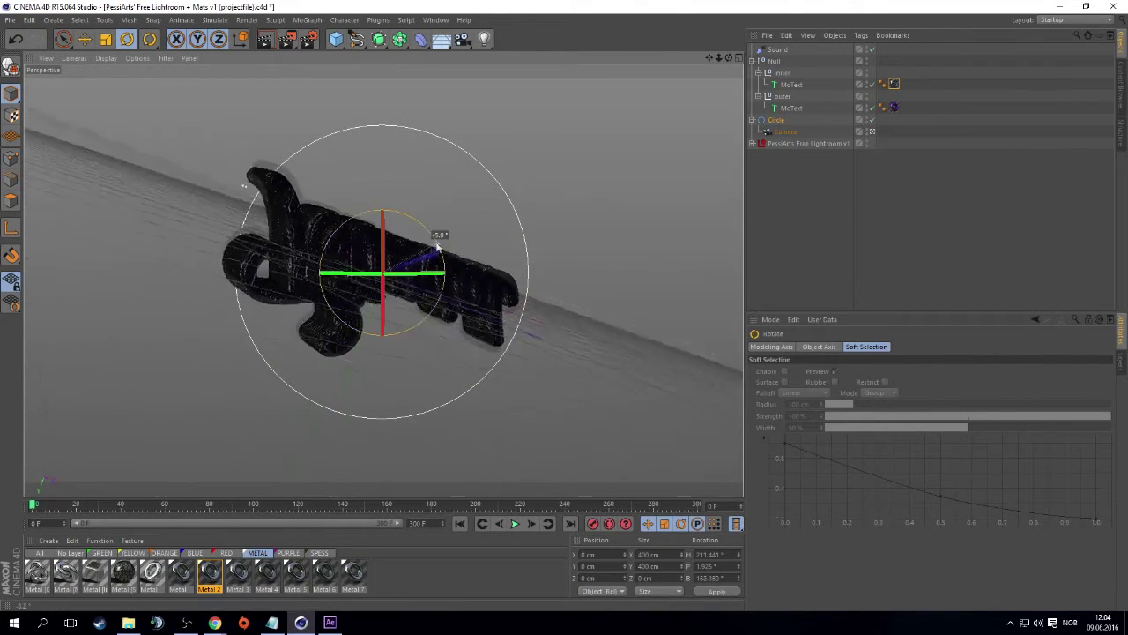
{"action": "left_click_drag", "start_coordinate": [435, 249], "coordinate": [447, 254]}
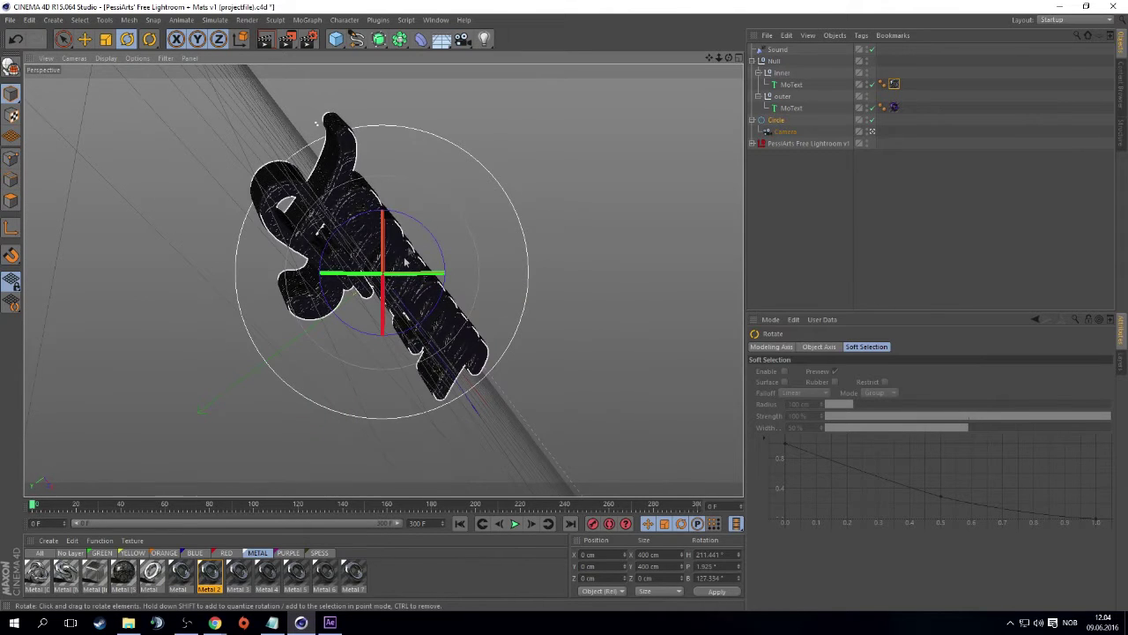
{"action": "left_click_drag", "start_coordinate": [448, 254], "coordinate": [450, 256]}
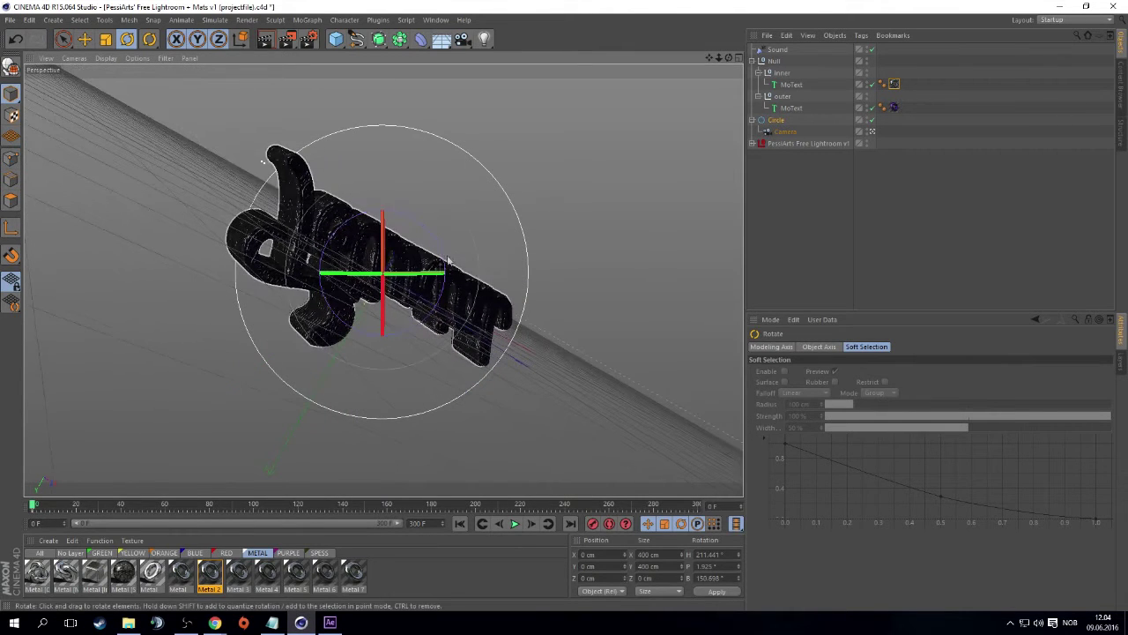
At frame 52, rotate the Circle to H 62.222°, P -43.267°, B 42.201°
{"action": "left_click", "coordinate": [126, 504]}
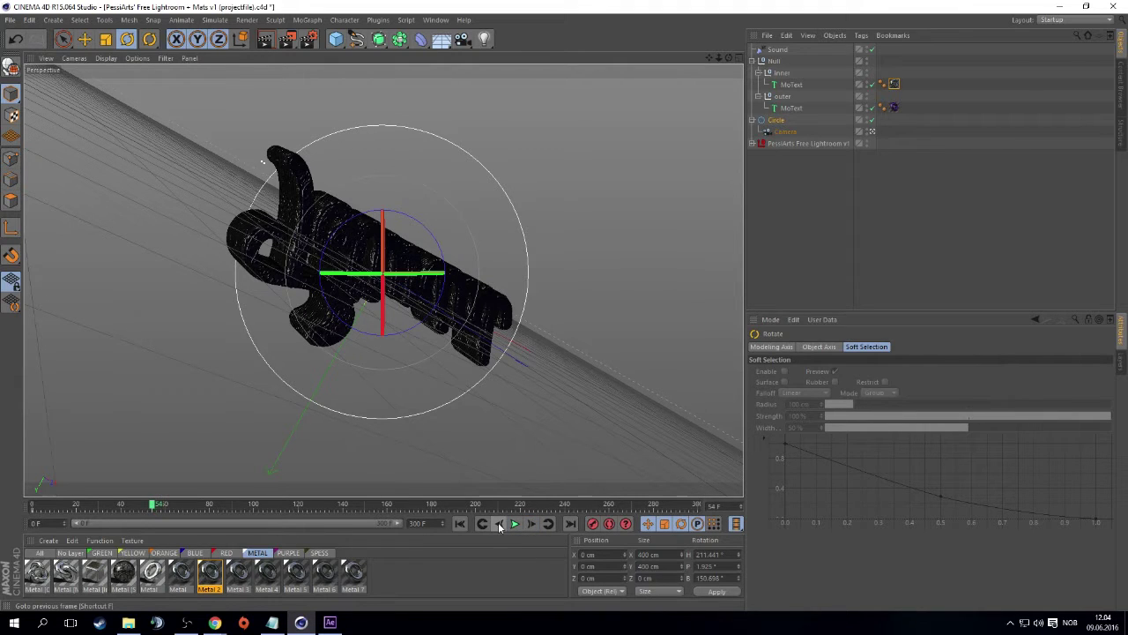
{"action": "left_click", "coordinate": [499, 524]}
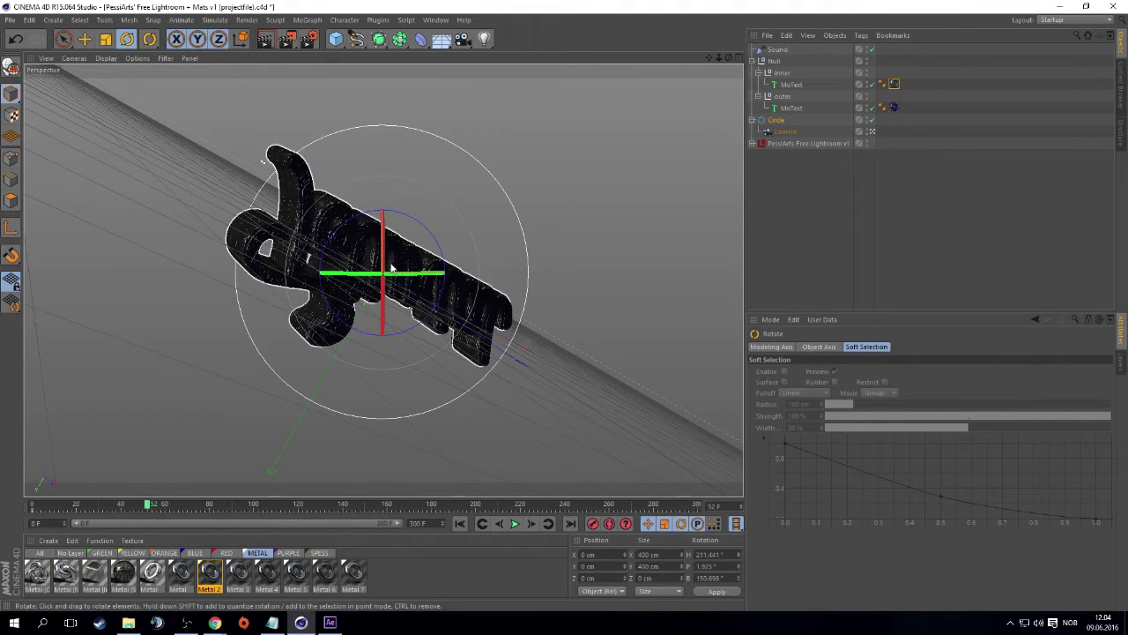
{"action": "mouse_move", "coordinate": [262, 159]}
{"action": "left_mouse_down"}
{"action": "mouse_move", "coordinate": [399, 339]}
{"action": "mouse_move", "coordinate": [437, 449]}
{"action": "left_mouse_up"}
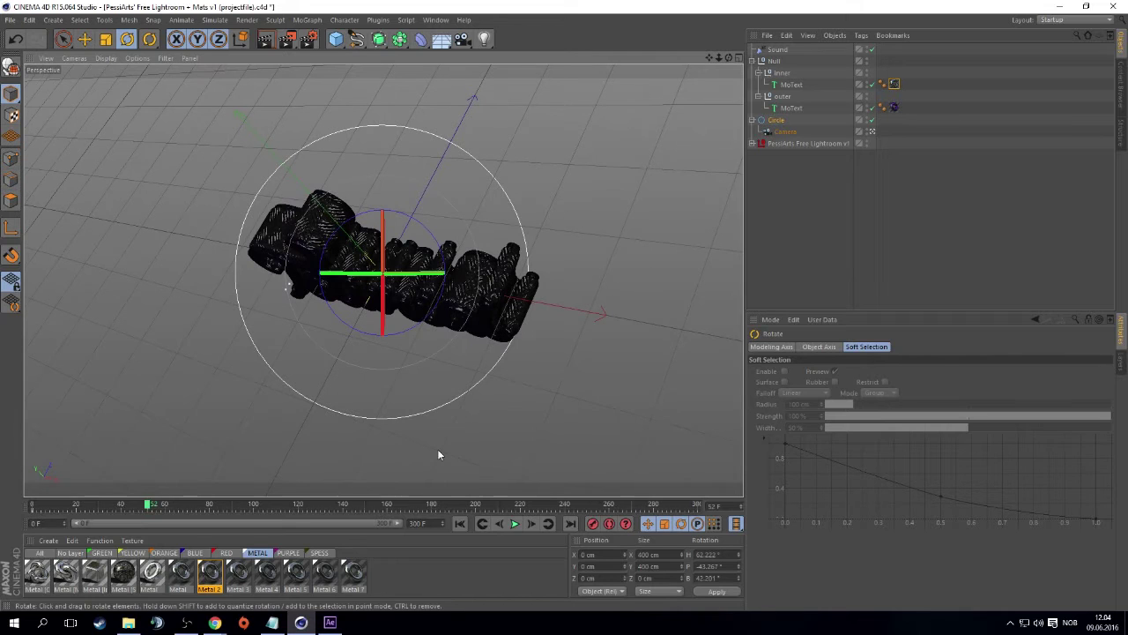
{"action": "left_click", "coordinate": [536, 525]}
Rotate the Circle into new orientations at frame 57 and at frame 260
{"action": "left_click", "coordinate": [536, 524]}
{"action": "left_click", "coordinate": [535, 524]}
{"action": "left_click", "coordinate": [532, 523]}
{"action": "left_click", "coordinate": [533, 524]}
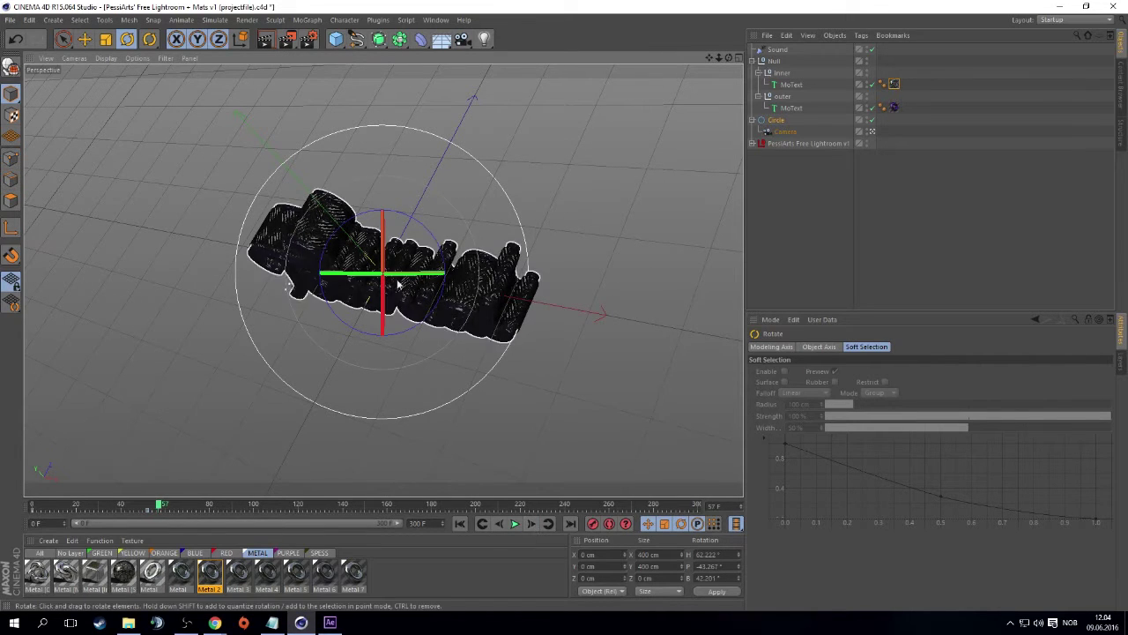
{"action": "left_click_drag", "start_coordinate": [383, 218], "coordinate": [381, 227]}
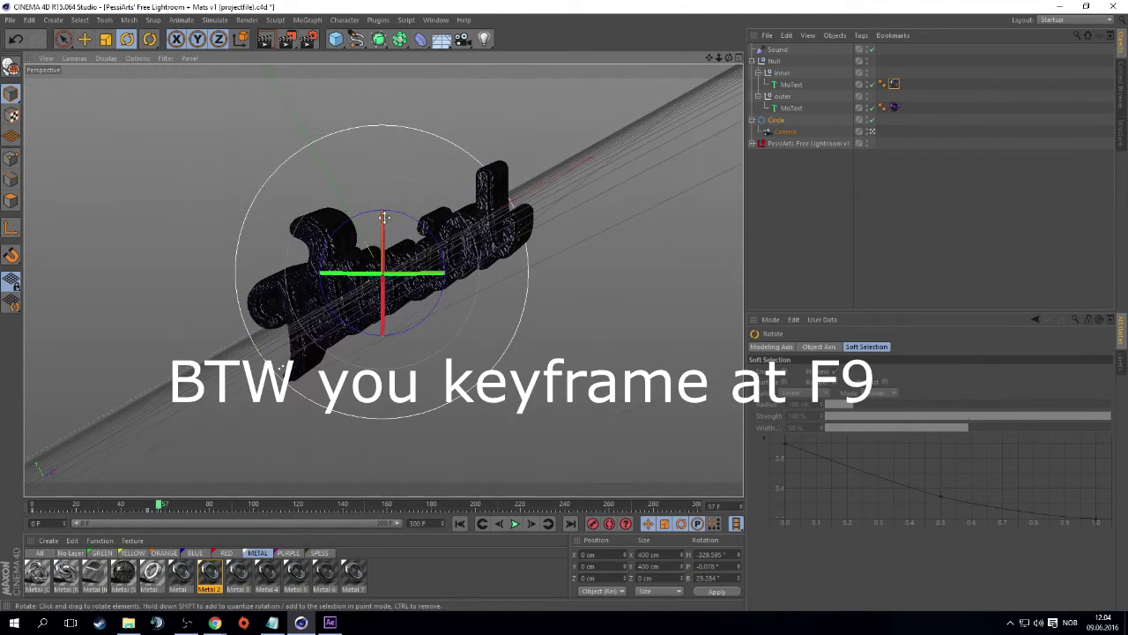
{"action": "mouse_move", "coordinate": [397, 273]}
{"action": "left_mouse_down"}
{"action": "mouse_move", "coordinate": [357, 286]}
{"action": "mouse_move", "coordinate": [409, 265]}
{"action": "mouse_move", "coordinate": [388, 258]}
{"action": "left_mouse_up"}
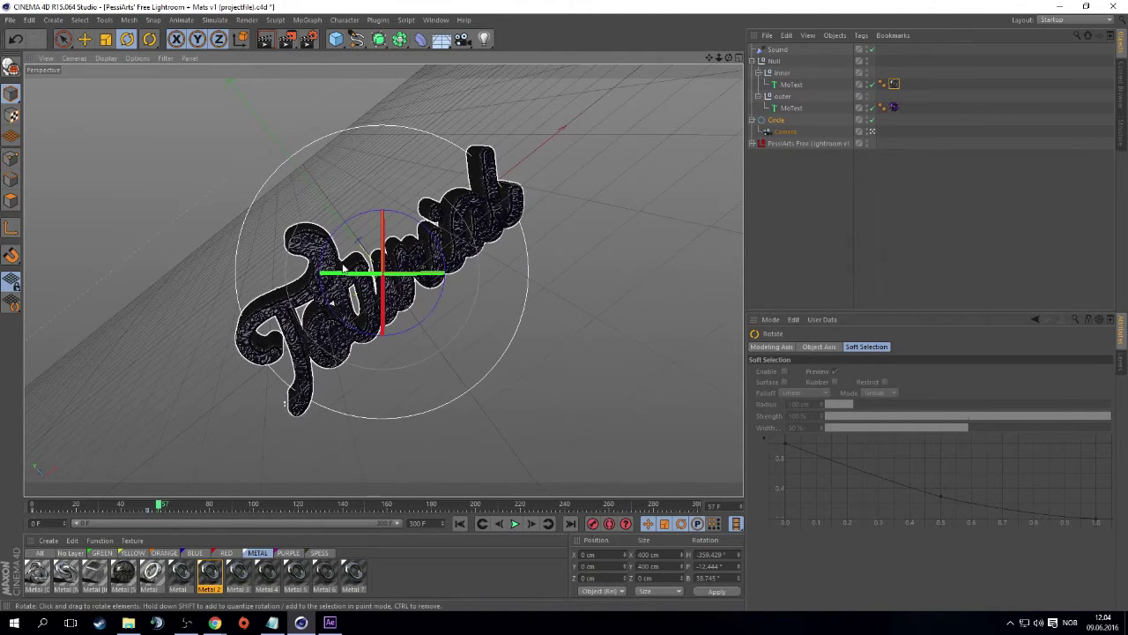
{"action": "left_click_drag", "start_coordinate": [160, 507], "coordinate": [191, 510]}
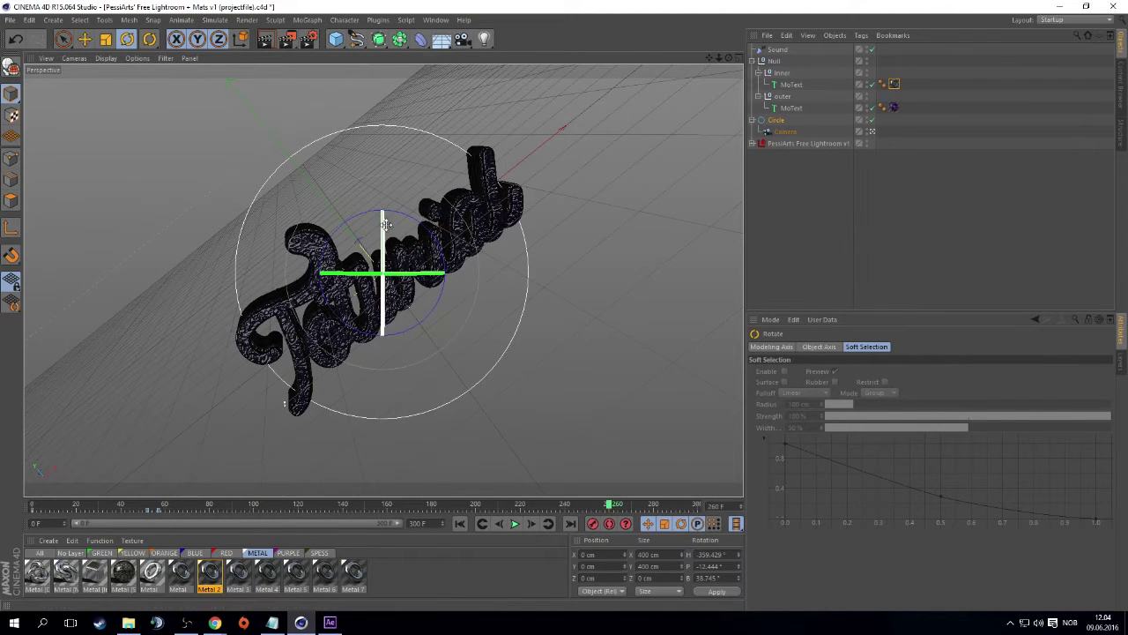
{"action": "mouse_move", "coordinate": [382, 217]}
{"action": "left_mouse_down"}
{"action": "mouse_move", "coordinate": [419, 276]}
{"action": "mouse_move", "coordinate": [443, 290]}
{"action": "left_mouse_up"}
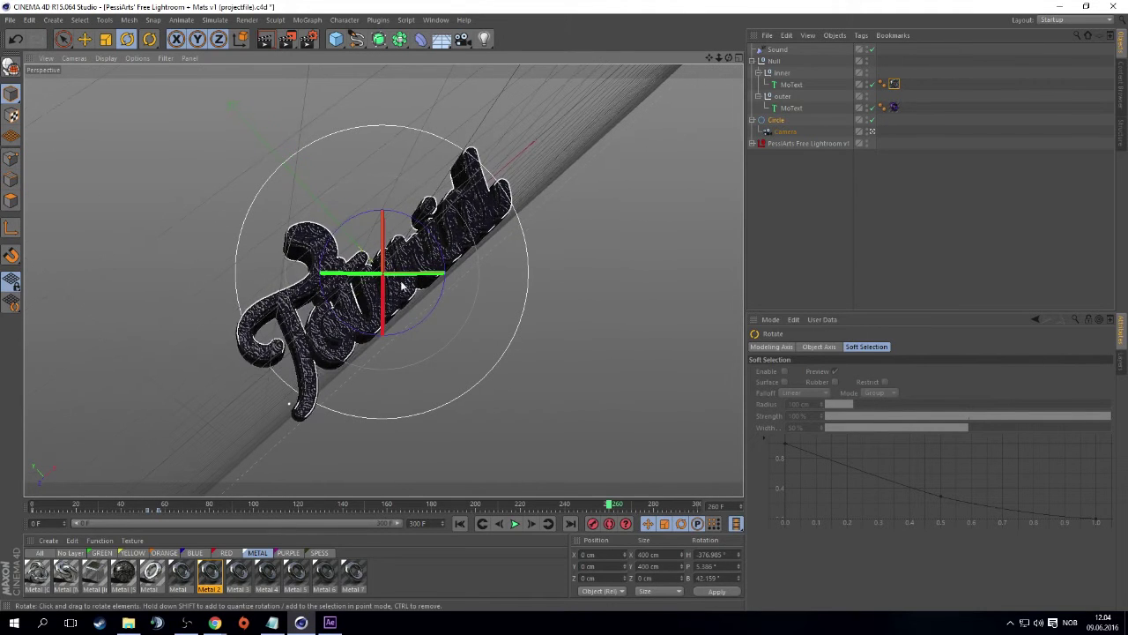
Play the orbit animation from the start, then stop and return to frame 0
{"action": "key", "text": "shift+f"}
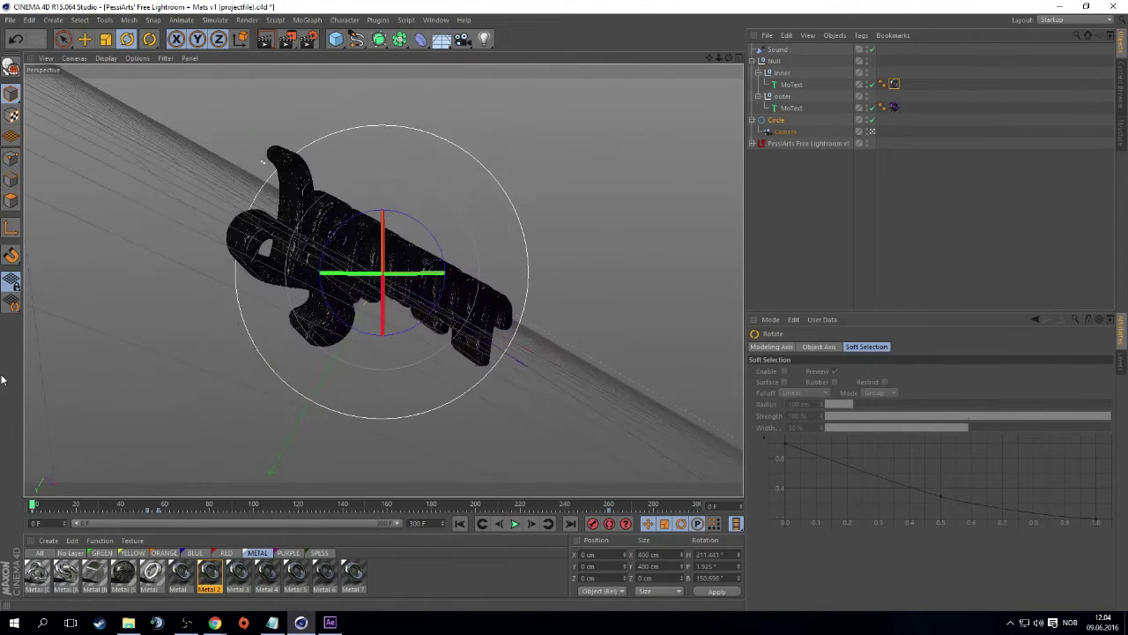
{"action": "left_click", "coordinate": [516, 525]}
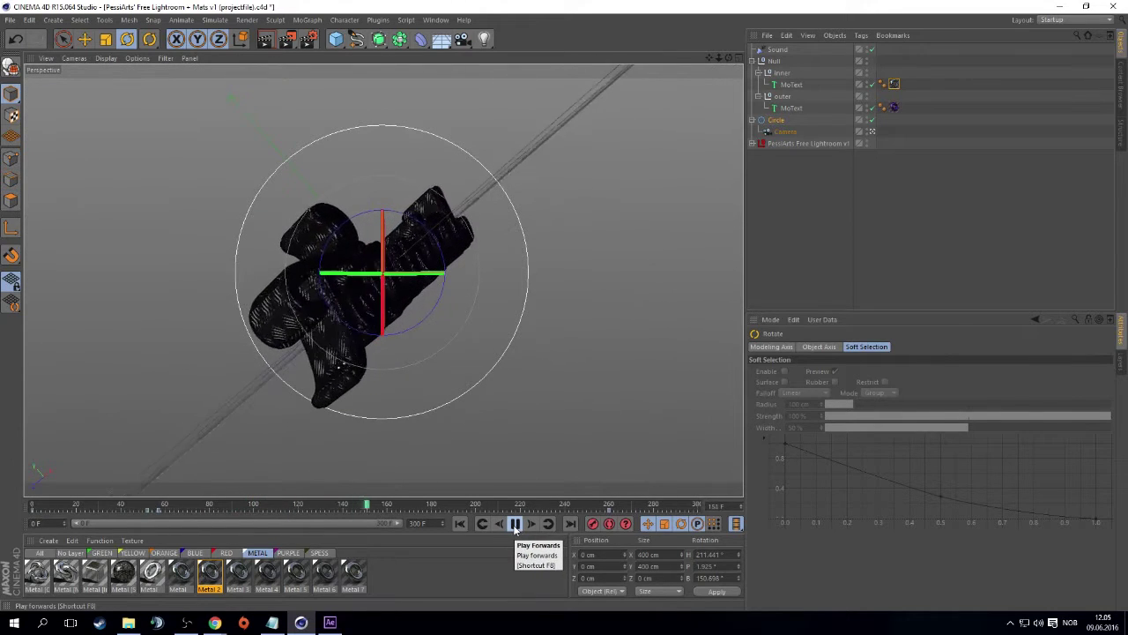
{"action": "left_click", "coordinate": [516, 525]}
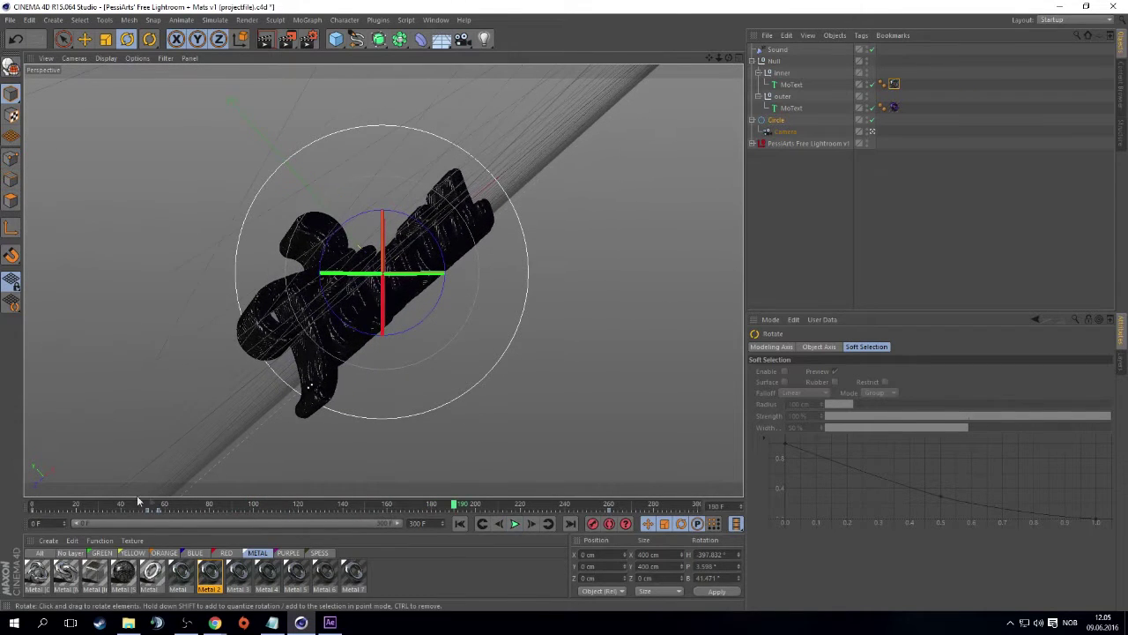
{"action": "left_click", "coordinate": [33, 505]}
{"action": "left_click", "coordinate": [784, 131]}
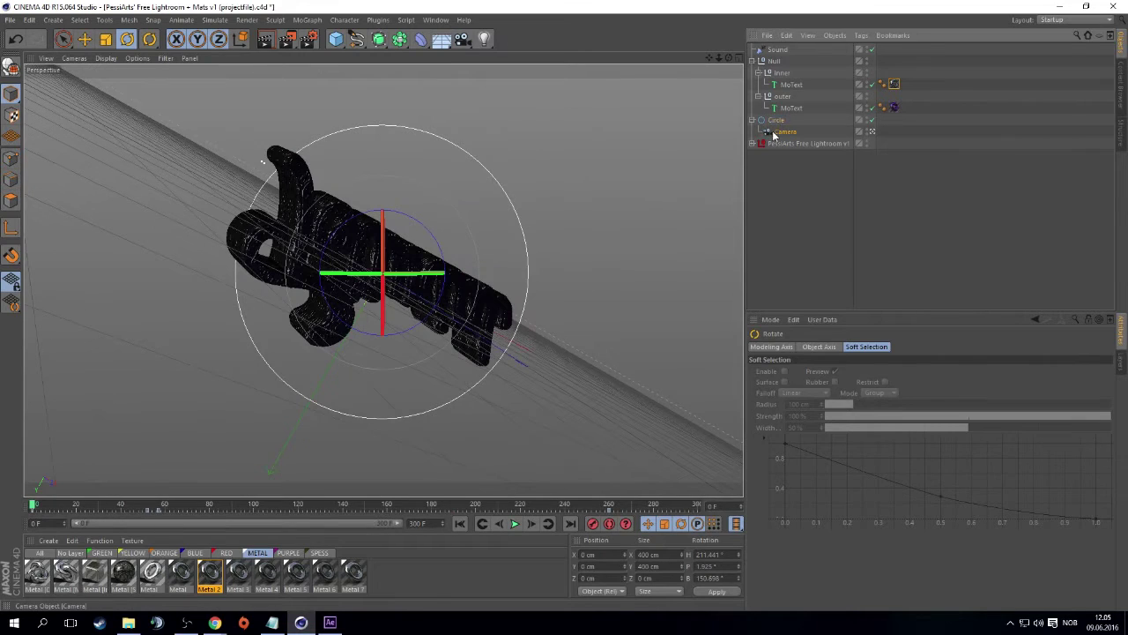
Pull the camera back and set the timeline to frame 52 with the Camera selected
{"action": "left_click_drag", "start_coordinate": [716, 60], "coordinate": [718, 58]}
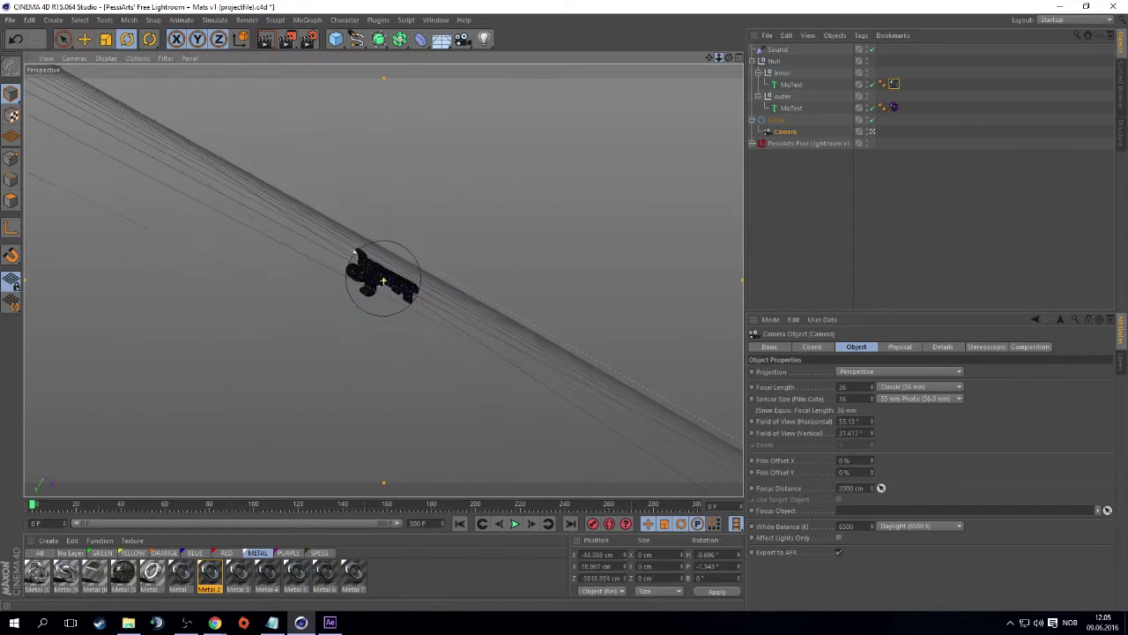
{"action": "left_click_drag", "start_coordinate": [100, 504], "coordinate": [161, 508]}
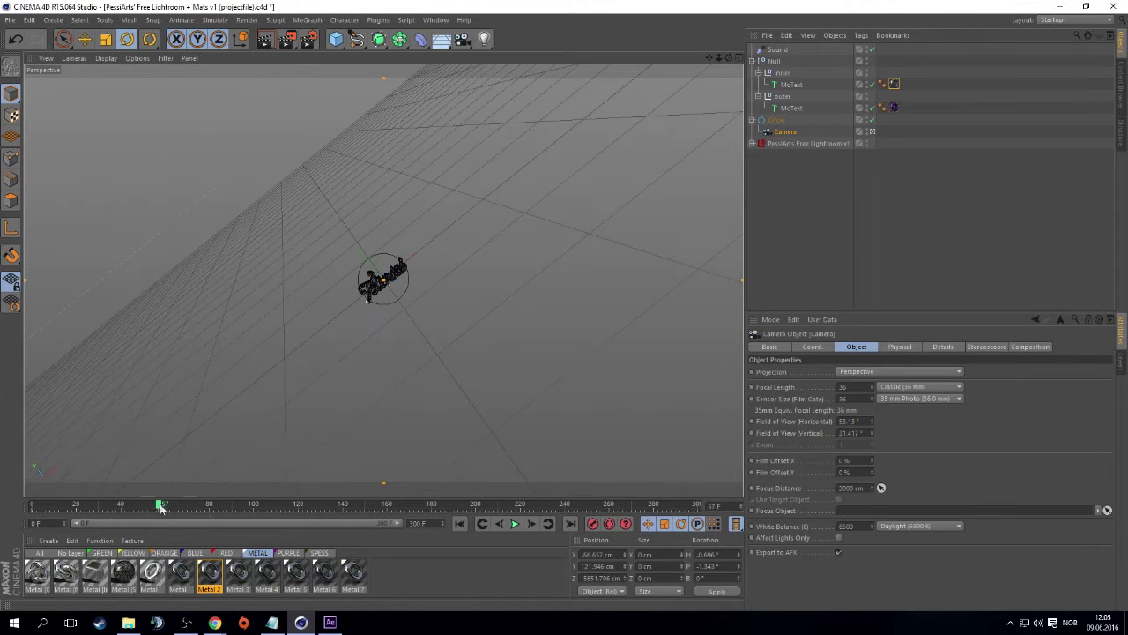
{"action": "left_click", "coordinate": [501, 523]}
{"action": "left_click", "coordinate": [502, 524]}
{"action": "left_click", "coordinate": [503, 525]}
{"action": "left_click", "coordinate": [504, 526]}
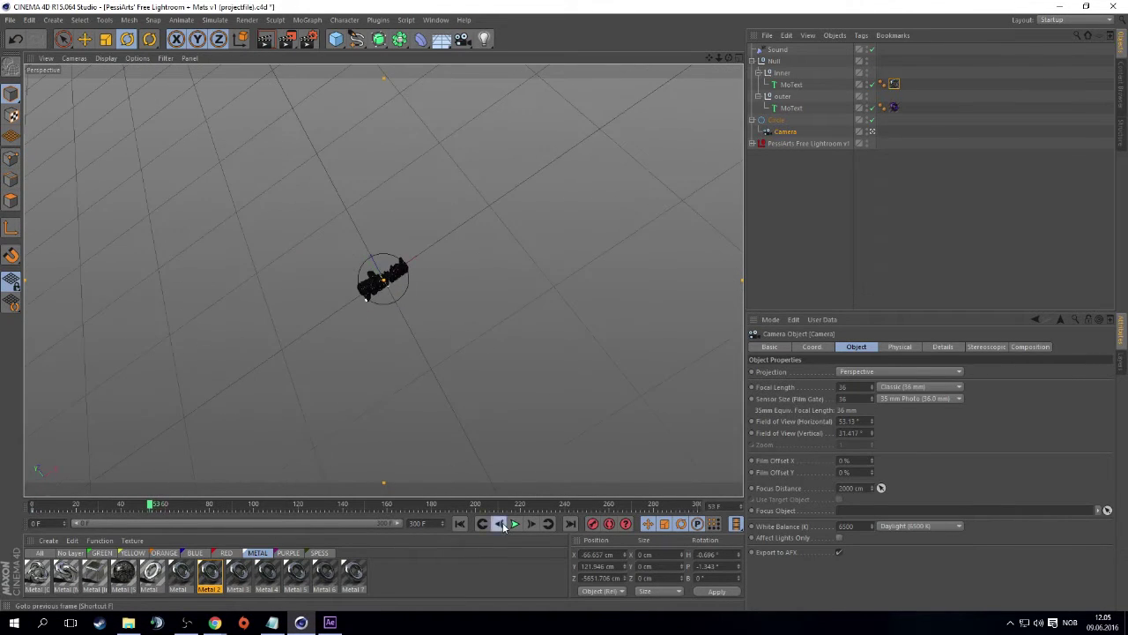
{"action": "left_click", "coordinate": [504, 526]}
{"action": "left_click", "coordinate": [778, 121]}
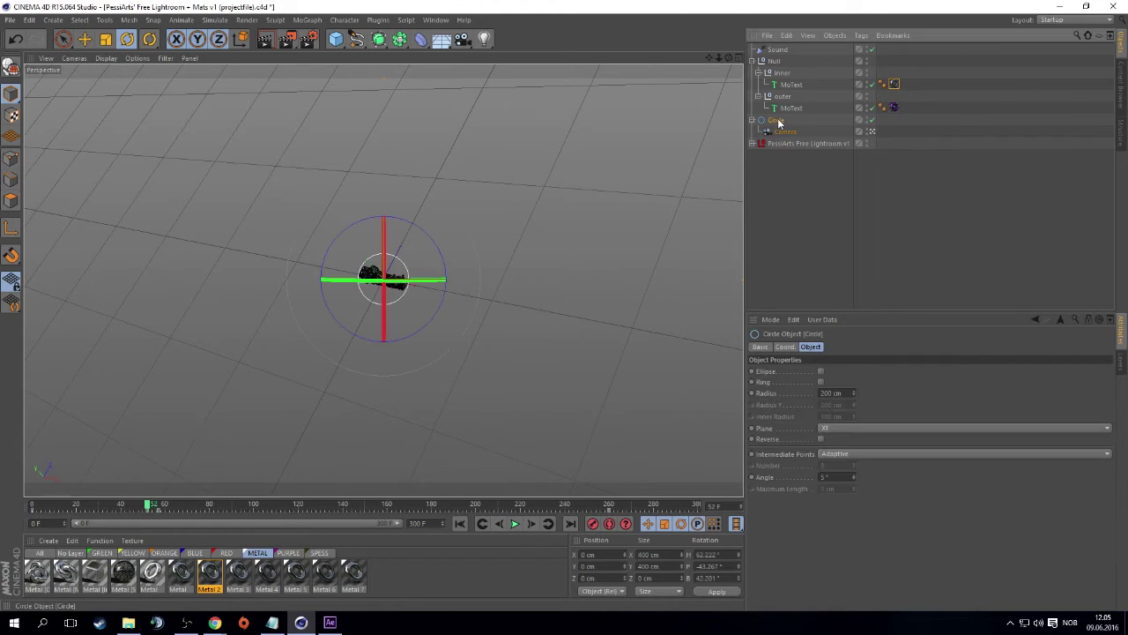
{"action": "left_click", "coordinate": [784, 131]}
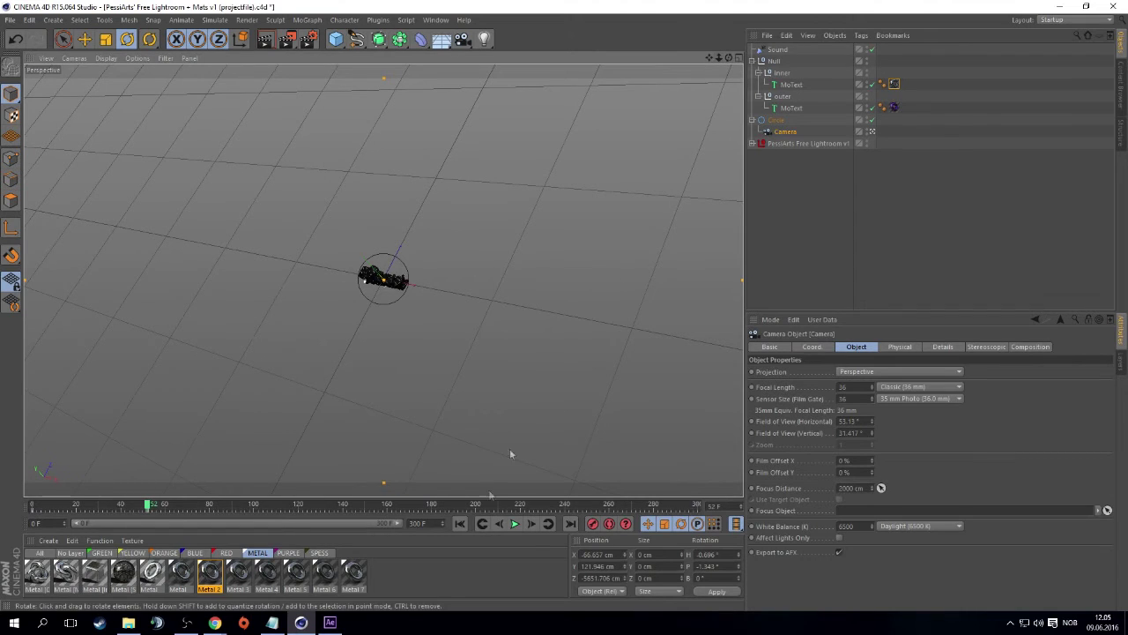
Dolly the camera much closer to the Toturial text and scrub ahead to watch it turn
{"action": "left_click", "coordinate": [532, 524]}
{"action": "left_click", "coordinate": [531, 524]}
{"action": "left_click", "coordinate": [531, 524]}
{"action": "left_click", "coordinate": [531, 525]}
{"action": "left_click", "coordinate": [531, 524]}
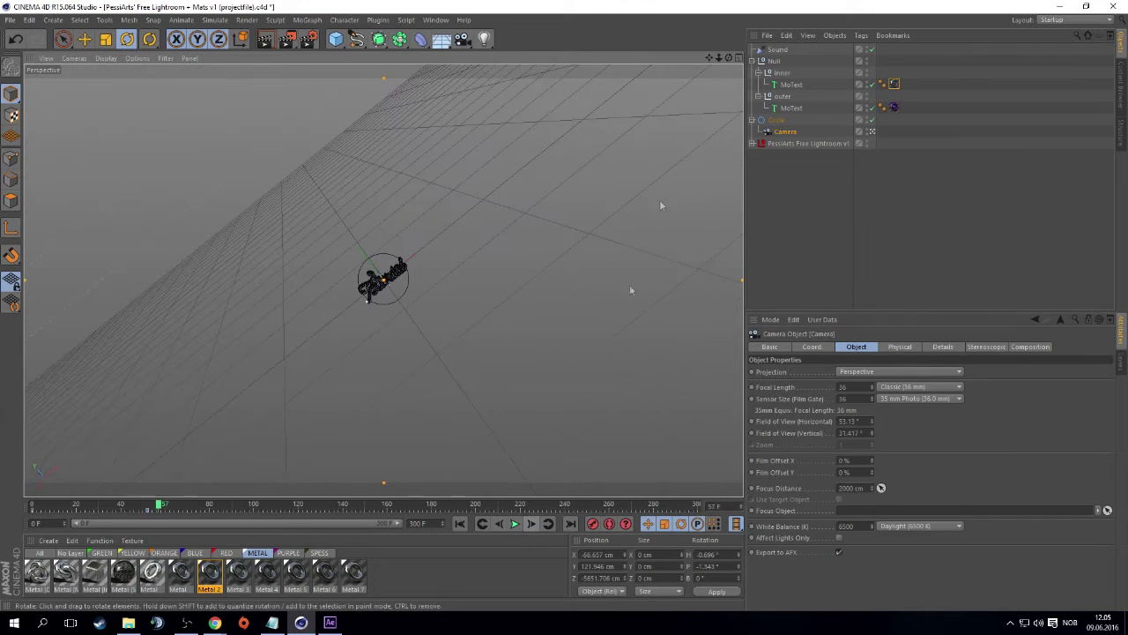
{"action": "scroll", "coordinate": [383, 280], "scroll_direction": "up", "scroll_amount": 3}
{"action": "scroll", "coordinate": [383, 280], "scroll_direction": "up", "scroll_amount": 2}
{"action": "scroll", "coordinate": [384, 280], "scroll_direction": "up", "scroll_amount": 2}
{"action": "scroll", "coordinate": [383, 280], "scroll_direction": "up", "scroll_amount": 2}
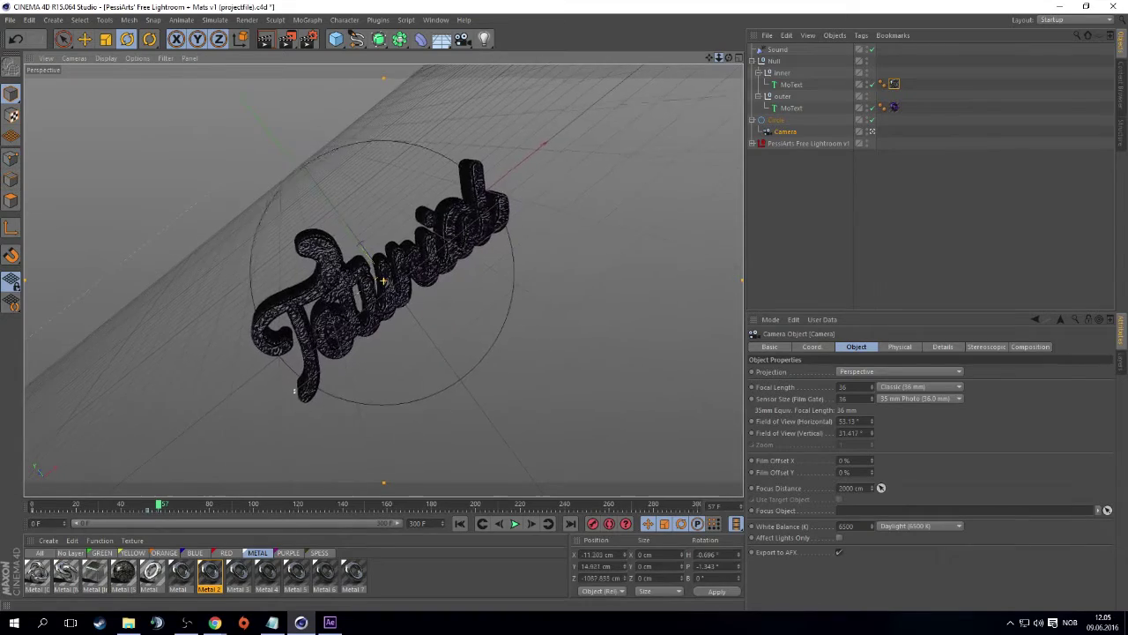
{"action": "scroll", "coordinate": [383, 281], "scroll_direction": "up", "scroll_amount": 2}
{"action": "scroll", "coordinate": [383, 281], "scroll_direction": "up", "scroll_amount": 2}
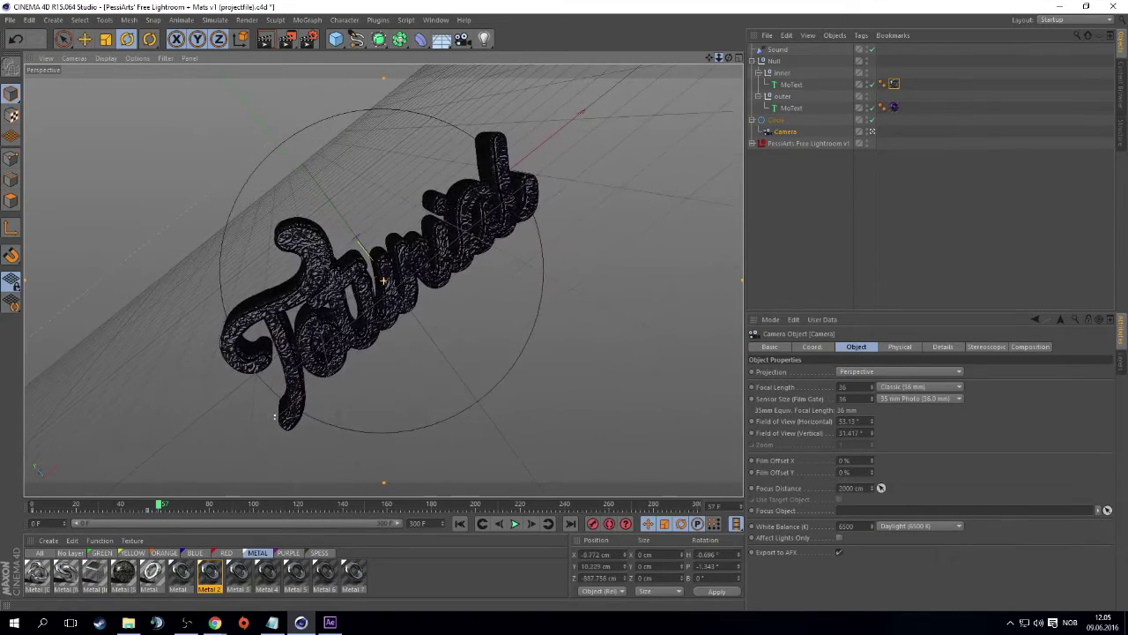
{"action": "left_click_drag", "start_coordinate": [163, 506], "coordinate": [615, 504]}
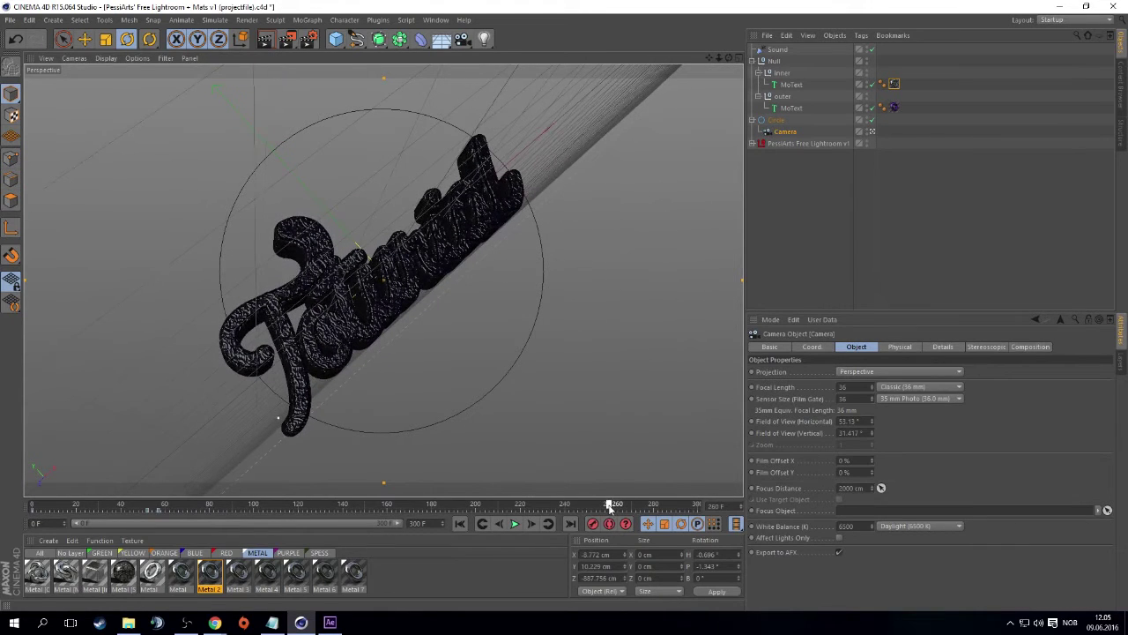
Ease the camera slightly farther out and play the orbit from around frame 94
{"action": "left_click_drag", "start_coordinate": [719, 58], "coordinate": [98, 493]}
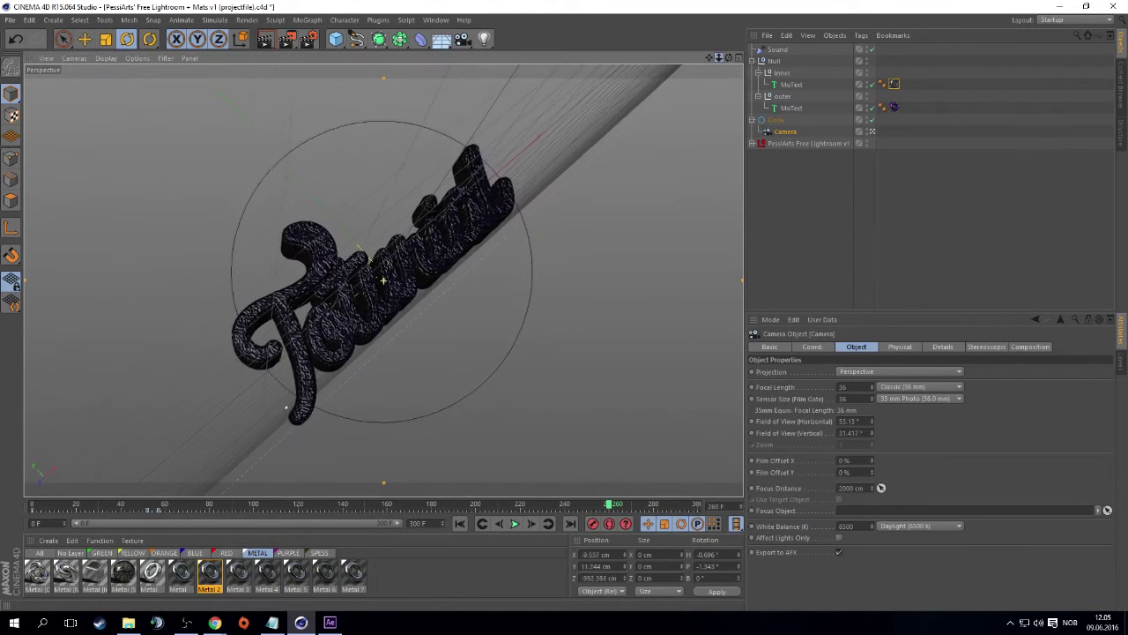
{"action": "mouse_move", "coordinate": [168, 505]}
{"action": "left_mouse_down"}
{"action": "mouse_move", "coordinate": [242, 504]}
{"action": "mouse_move", "coordinate": [106, 496]}
{"action": "mouse_move", "coordinate": [574, 503]}
{"action": "mouse_move", "coordinate": [2, 457]}
{"action": "left_mouse_up"}
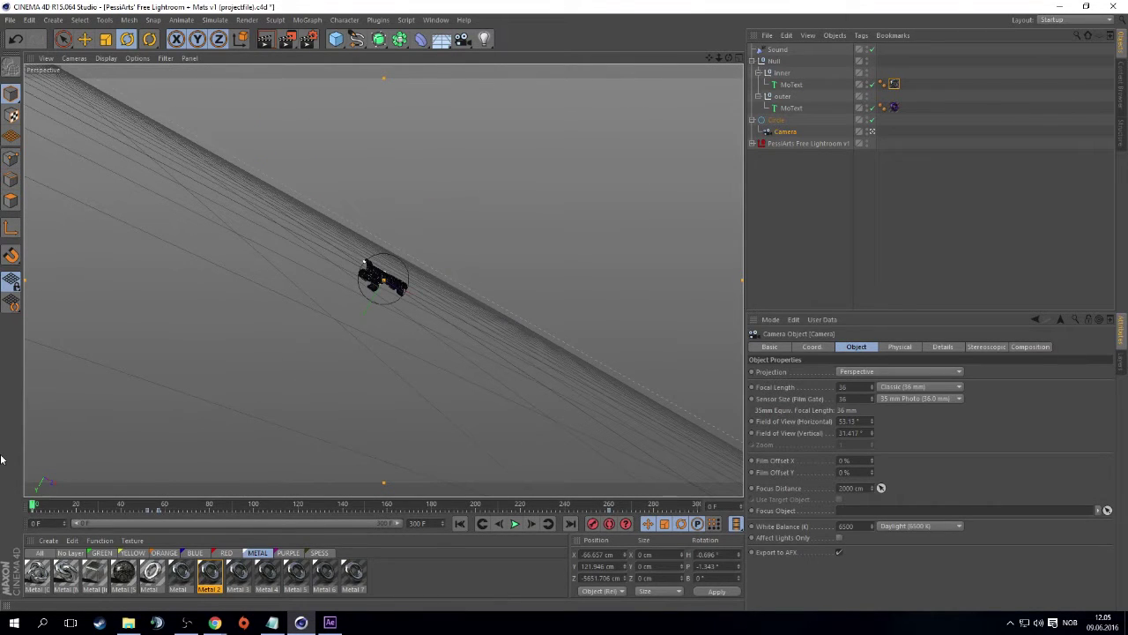
{"action": "left_click", "coordinate": [514, 524]}
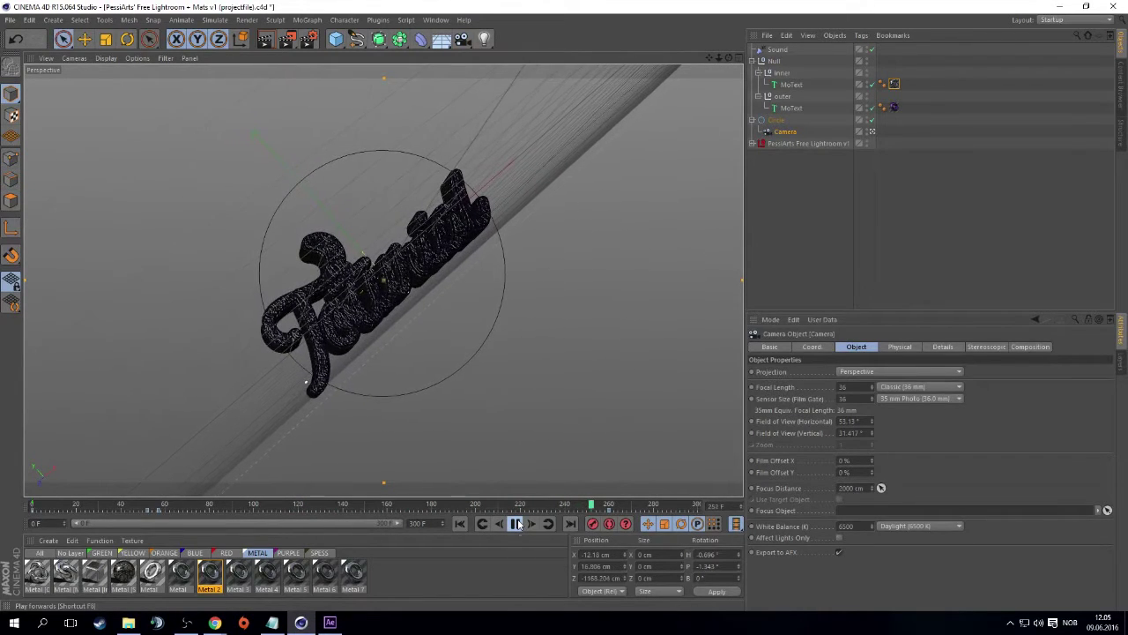
{"action": "key", "text": "r"}
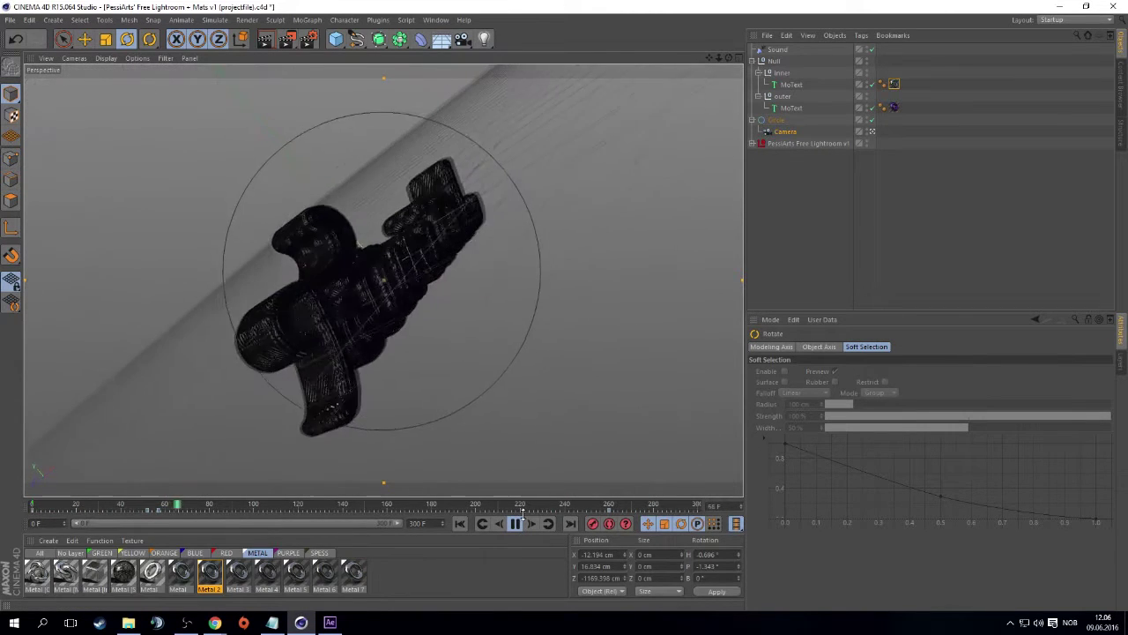
Rotate the orbit Circle slightly around frame 50 and play to check the view
{"action": "left_click", "coordinate": [517, 526]}
{"action": "left_click_drag", "start_coordinate": [233, 504], "coordinate": [33, 506]}
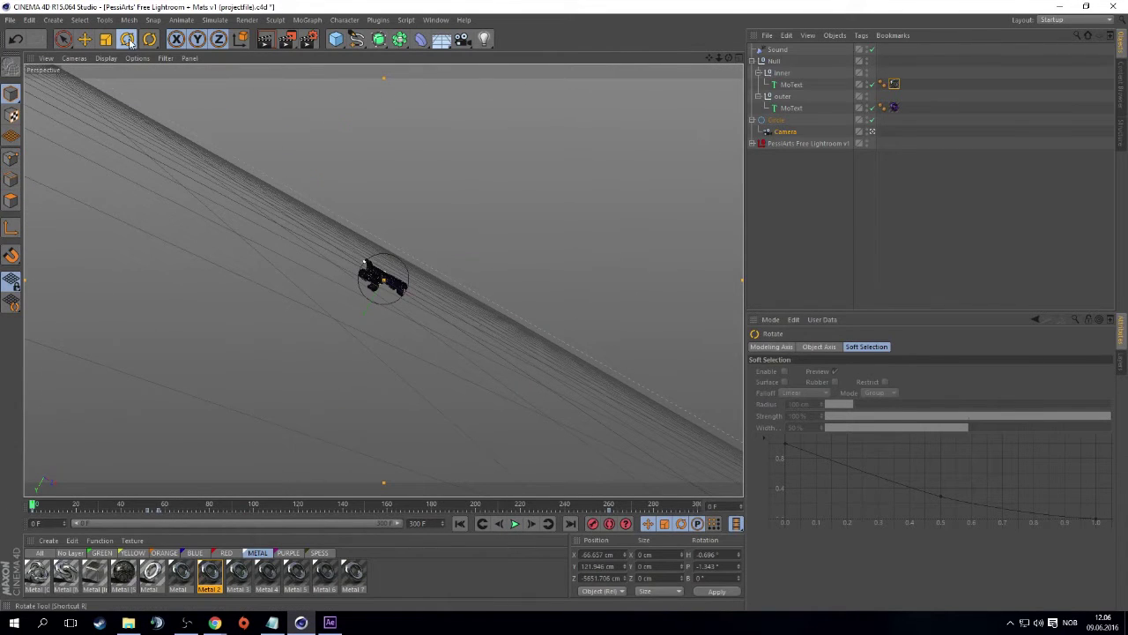
{"action": "left_click", "coordinate": [776, 120]}
{"action": "mouse_move", "coordinate": [459, 281]}
{"action": "left_mouse_down"}
{"action": "mouse_move", "coordinate": [429, 281]}
{"action": "mouse_move", "coordinate": [453, 279]}
{"action": "left_mouse_up"}
{"action": "left_click_drag", "start_coordinate": [384, 322], "coordinate": [384, 262]}
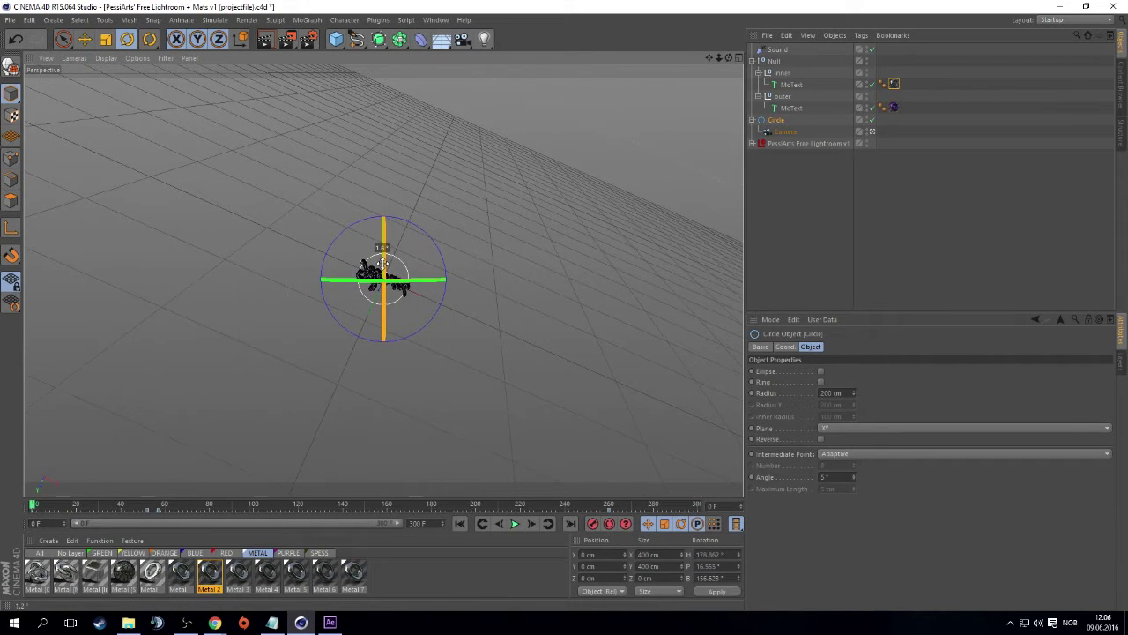
{"action": "left_click", "coordinate": [514, 524]}
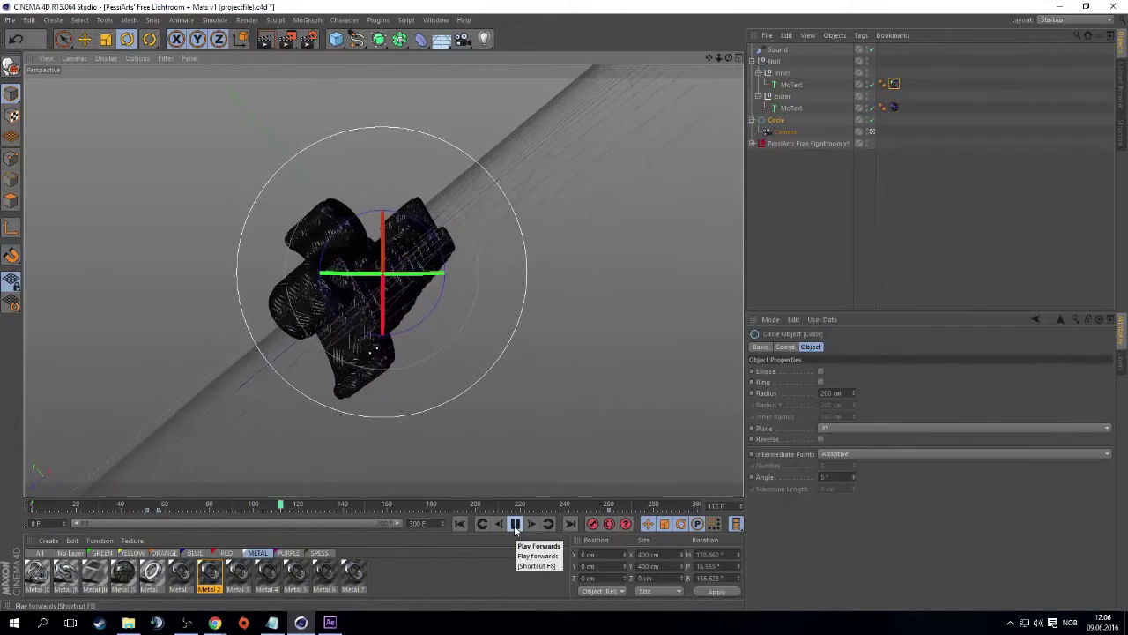
{"action": "left_click", "coordinate": [514, 524]}
Re-tilt the orbit Circle at frame 57 twice, playing back each time to check framing
{"action": "left_click", "coordinate": [297, 510]}
{"action": "left_click_drag", "start_coordinate": [272, 514], "coordinate": [202, 505]}
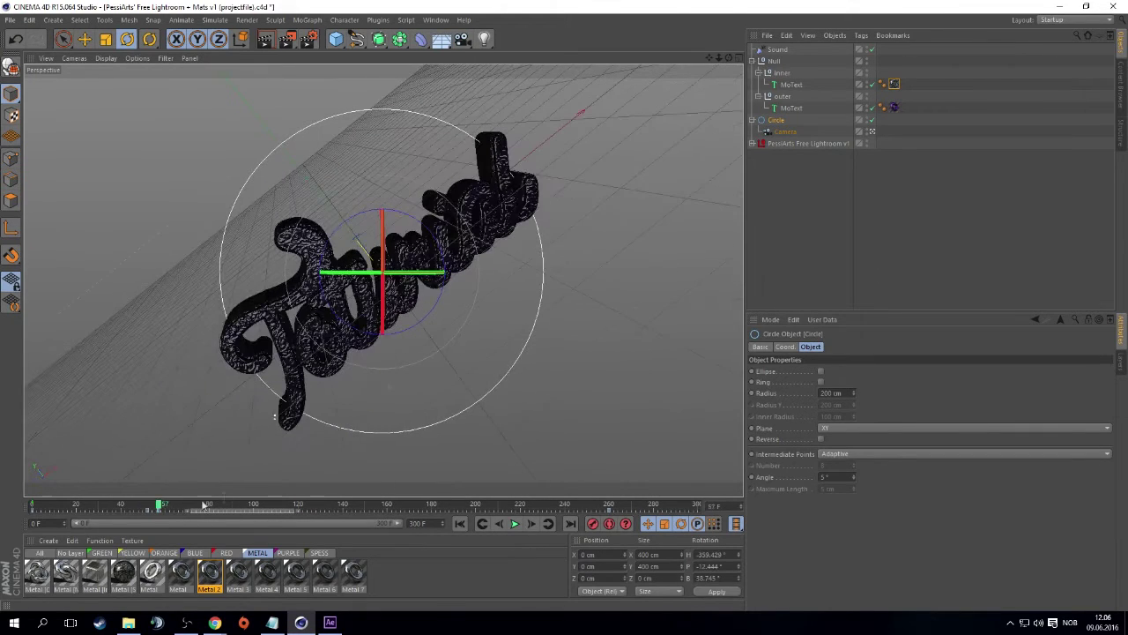
{"action": "left_click_drag", "start_coordinate": [430, 272], "coordinate": [423, 273]}
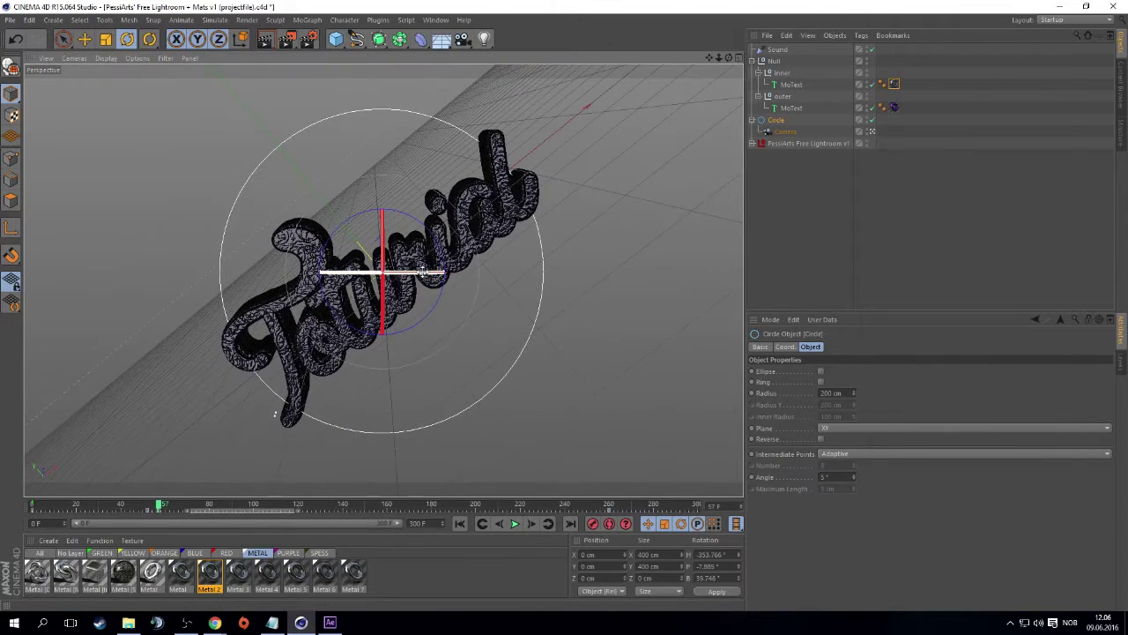
{"action": "left_click", "coordinate": [514, 524]}
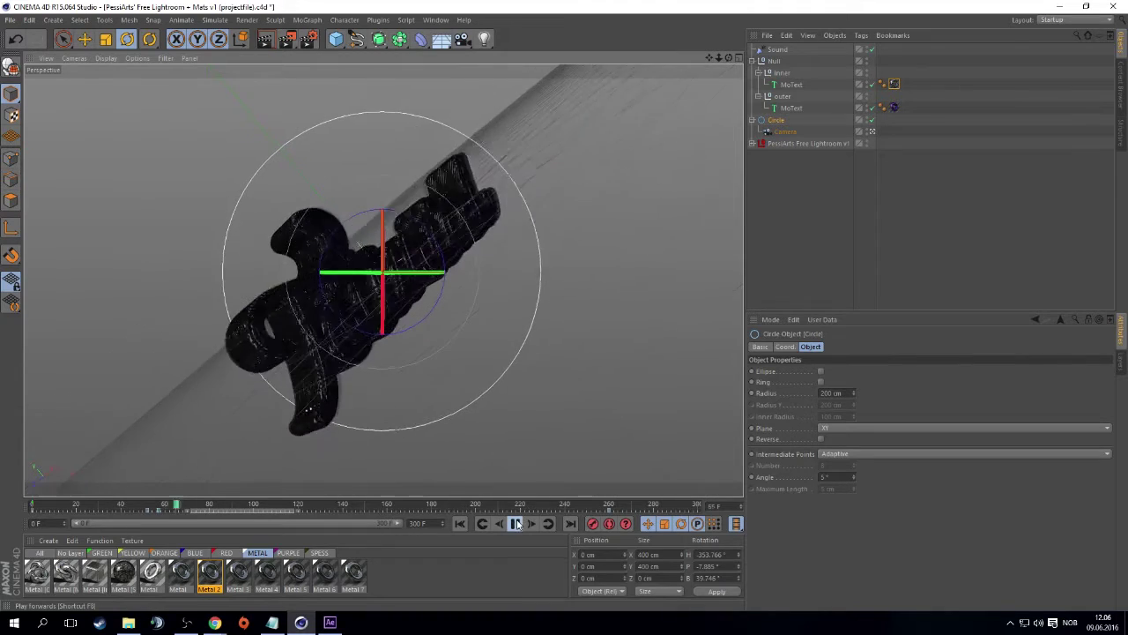
{"action": "left_click", "coordinate": [516, 523]}
{"action": "left_click_drag", "start_coordinate": [226, 504], "coordinate": [159, 504]}
{"action": "left_click_drag", "start_coordinate": [275, 412], "coordinate": [349, 298]}
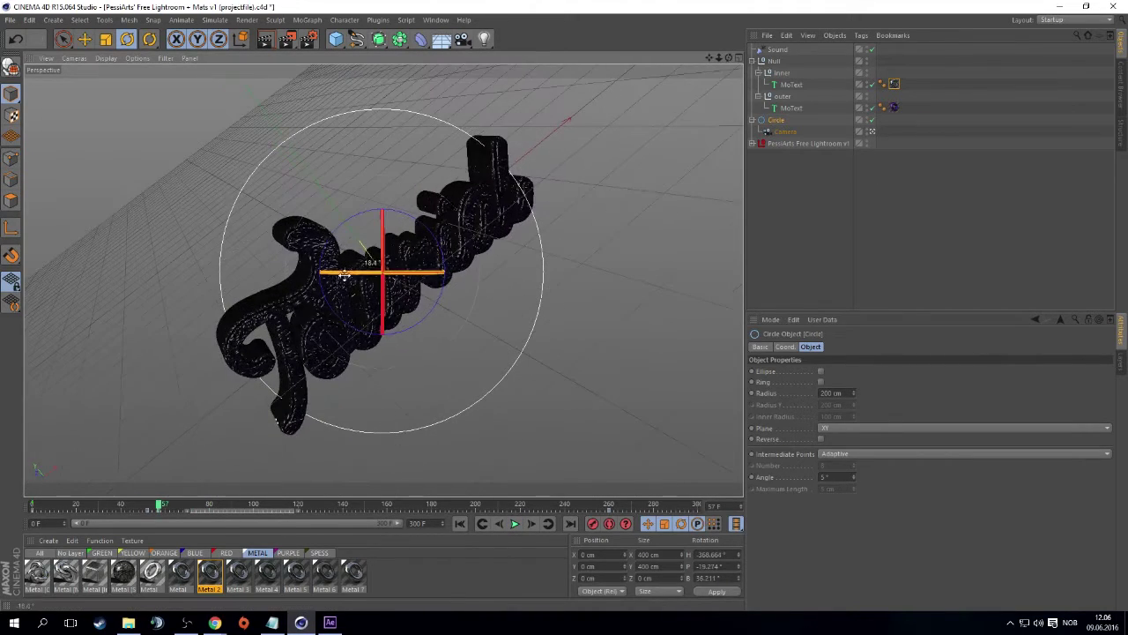
{"action": "left_click", "coordinate": [516, 523]}
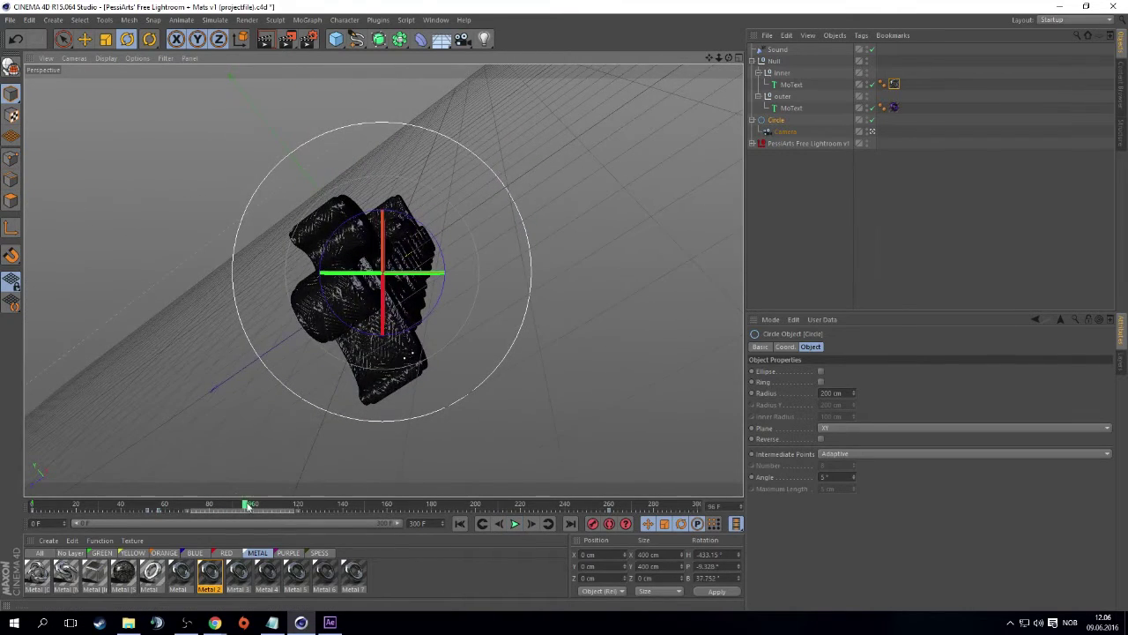
Give the orbit Circle a final tilt at frame 57, play it, then rewind to frame 0
{"action": "left_click_drag", "start_coordinate": [247, 505], "coordinate": [159, 509]}
{"action": "left_click_drag", "start_coordinate": [336, 389], "coordinate": [463, 281]}
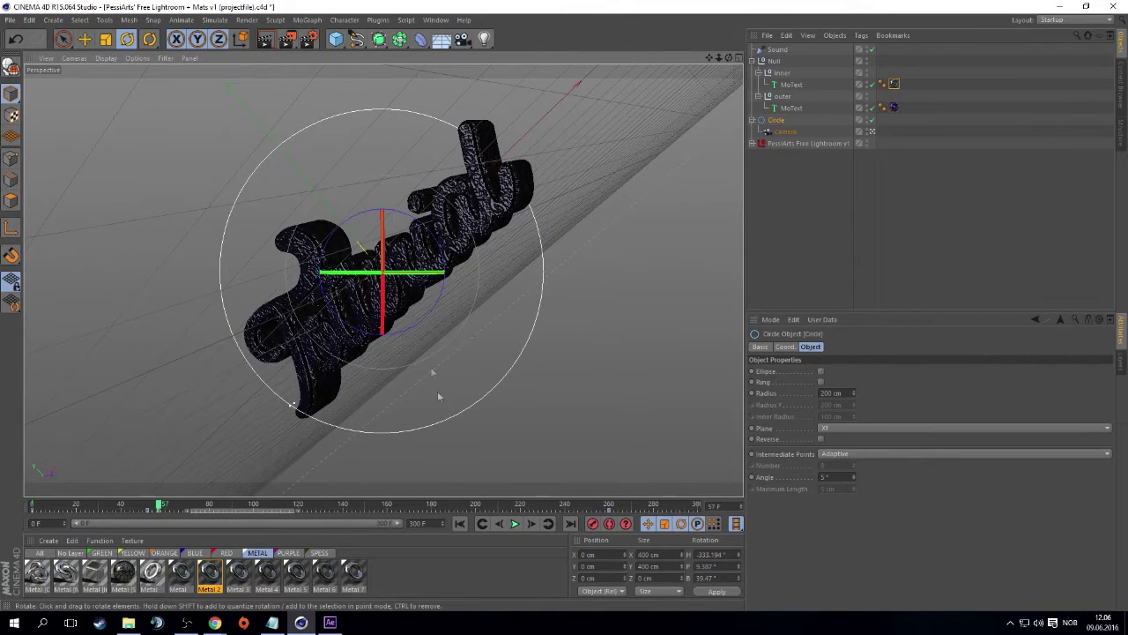
{"action": "left_click", "coordinate": [515, 524]}
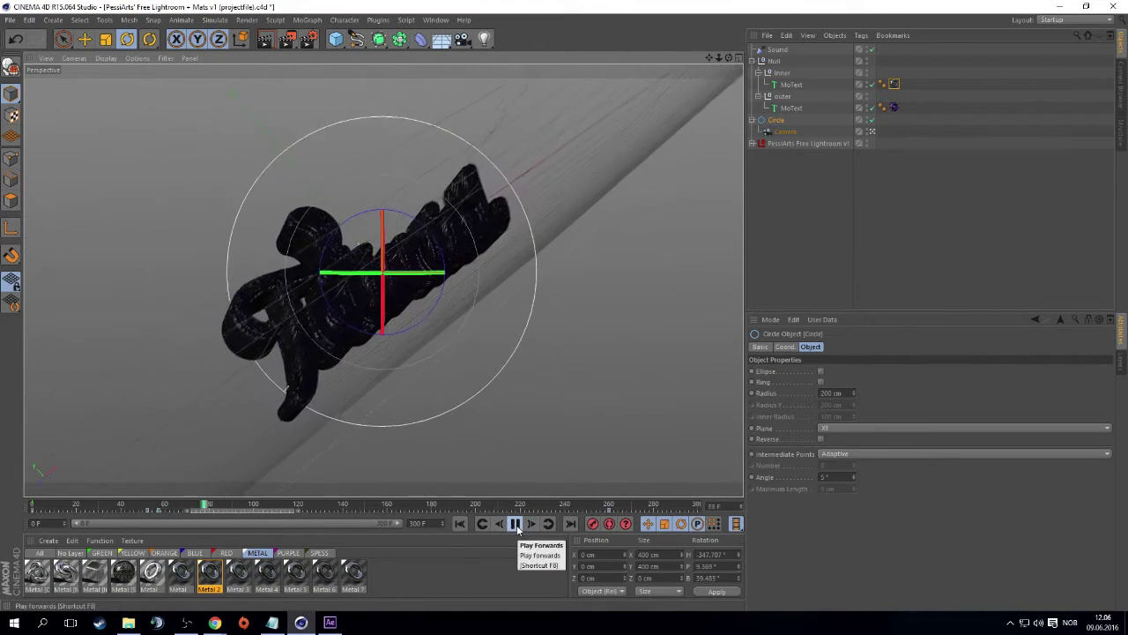
{"action": "left_click", "coordinate": [516, 524]}
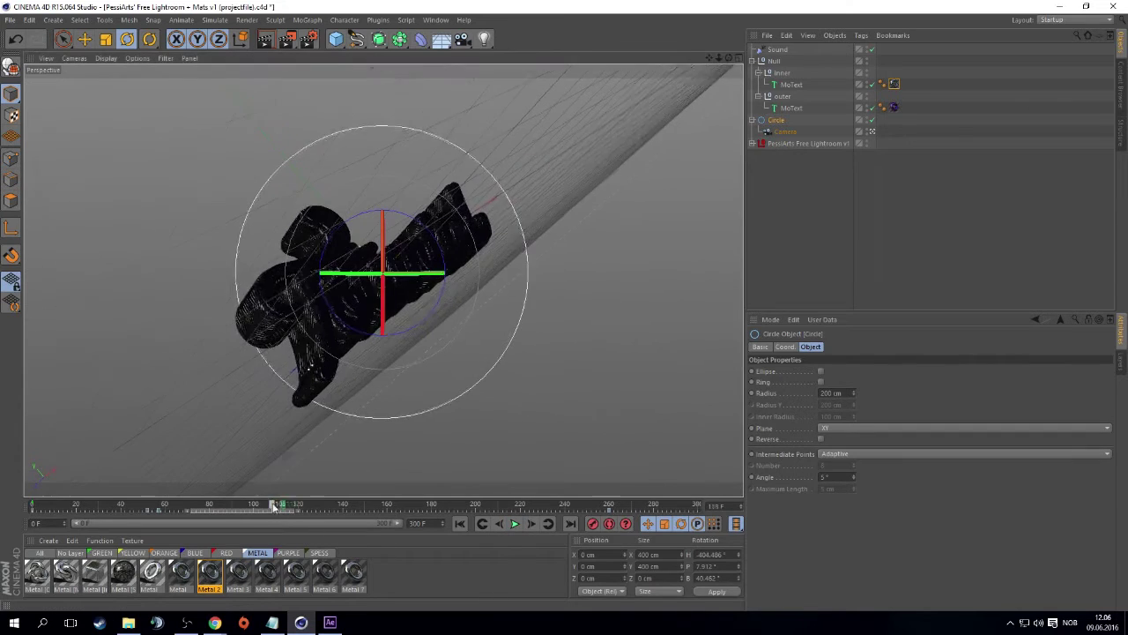
{"action": "left_click", "coordinate": [148, 504]}
{"action": "left_click_drag", "start_coordinate": [149, 504], "coordinate": [32, 505]}
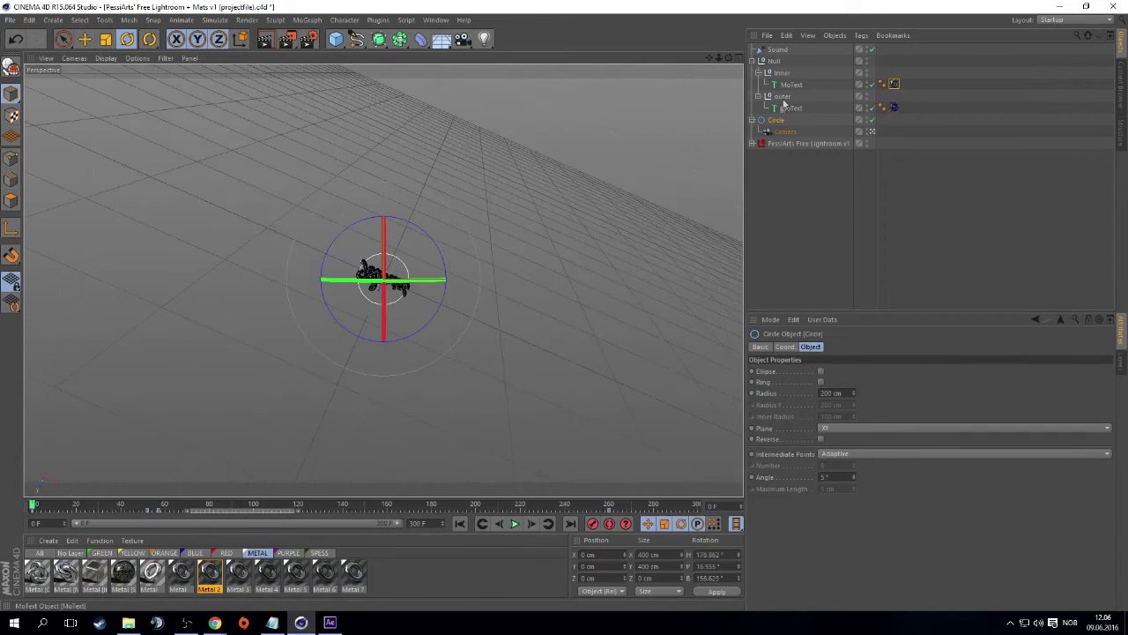
{"action": "left_click", "coordinate": [778, 73]}
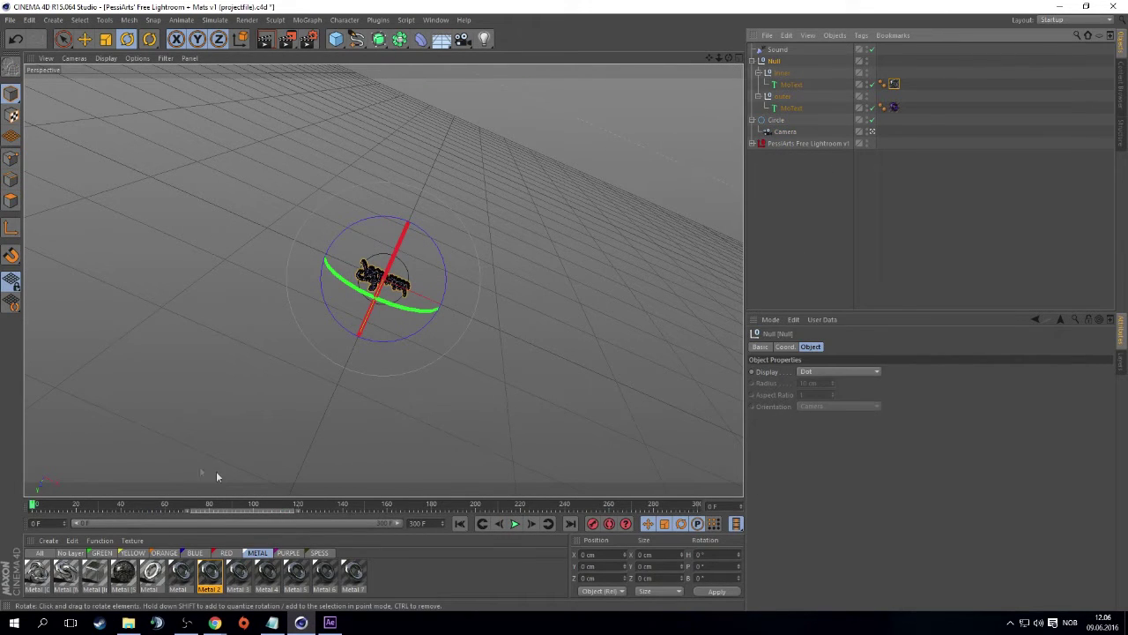
Leave the camera view and tilt the text's parent Null slightly in pitch
{"action": "left_click", "coordinate": [873, 131]}
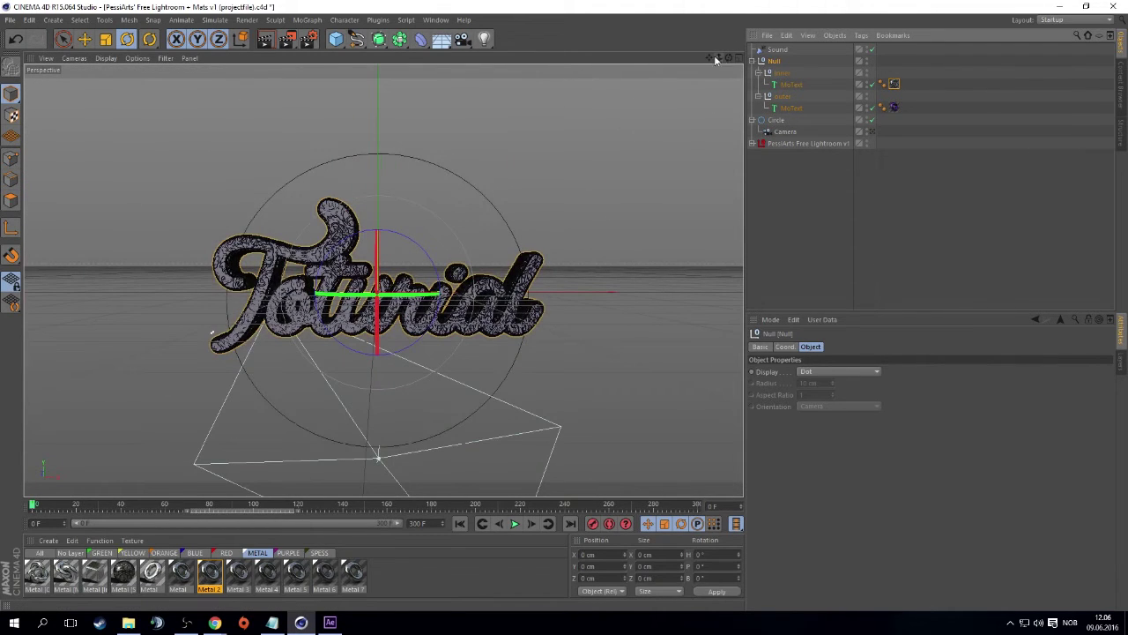
{"action": "left_click_drag", "start_coordinate": [719, 59], "coordinate": [697, 104]}
{"action": "mouse_move", "coordinate": [377, 269]}
{"action": "left_mouse_down"}
{"action": "mouse_move", "coordinate": [380, 300]}
{"action": "mouse_move", "coordinate": [382, 289]}
{"action": "left_mouse_up"}
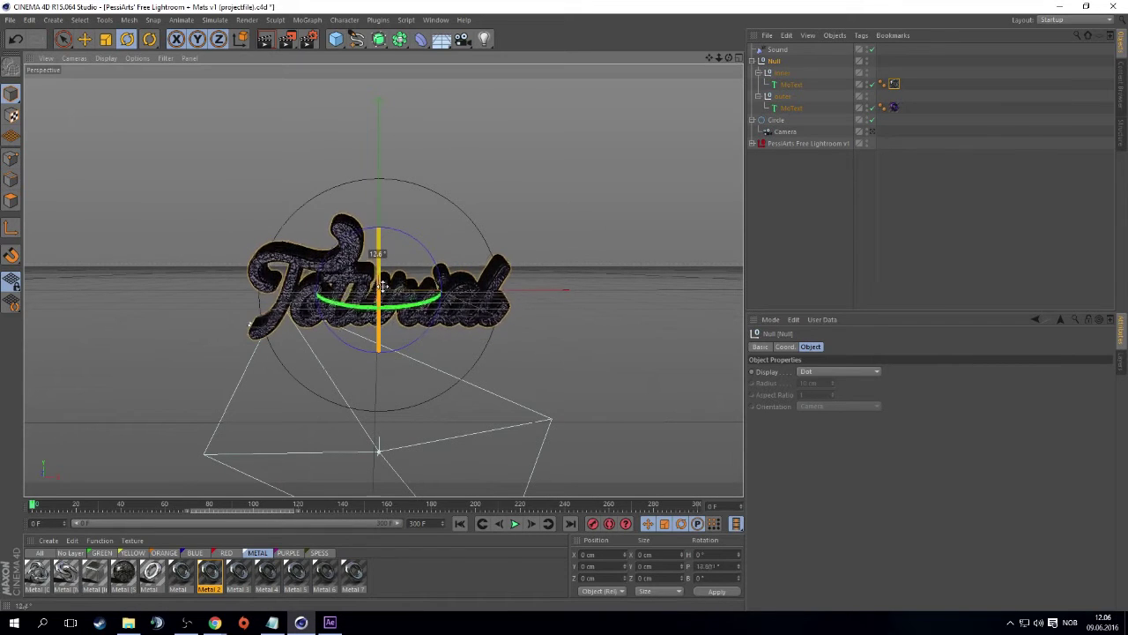
Key the Null's pitch to about -19° near frame 40 and 342° at frame 57
{"action": "left_click", "coordinate": [122, 502]}
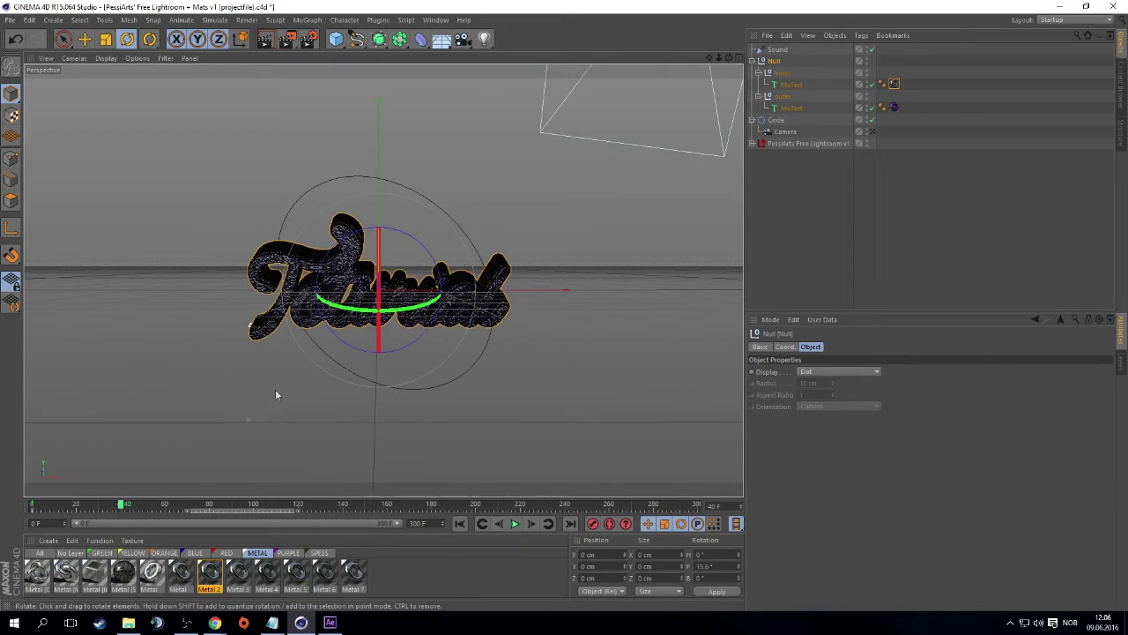
{"action": "left_click", "coordinate": [527, 527]}
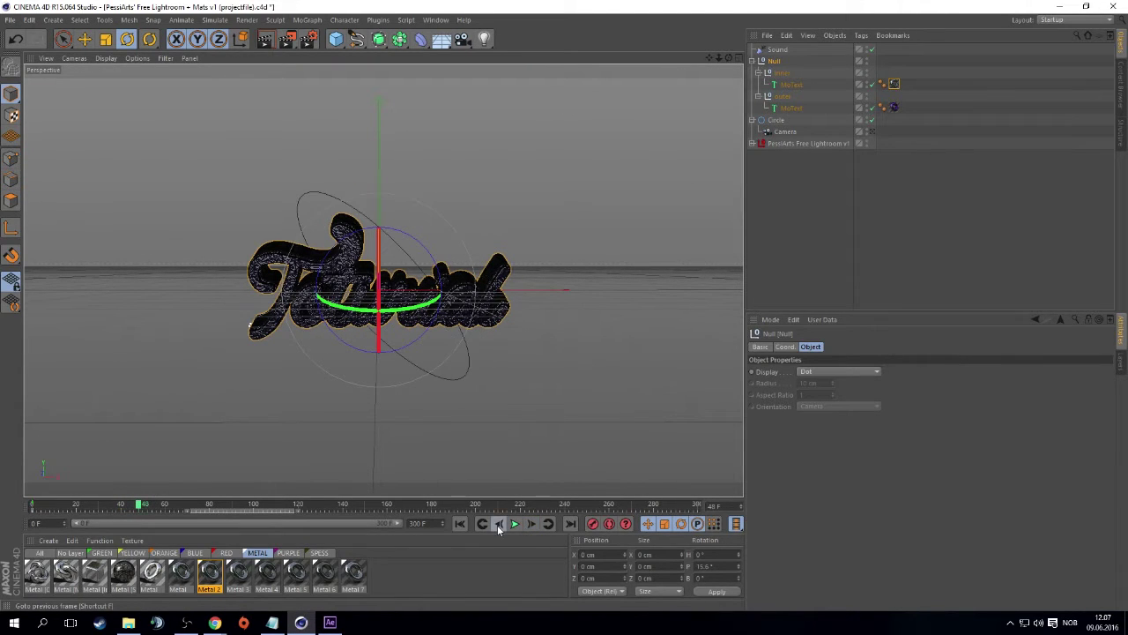
{"action": "left_click_drag", "start_coordinate": [379, 299], "coordinate": [378, 225]}
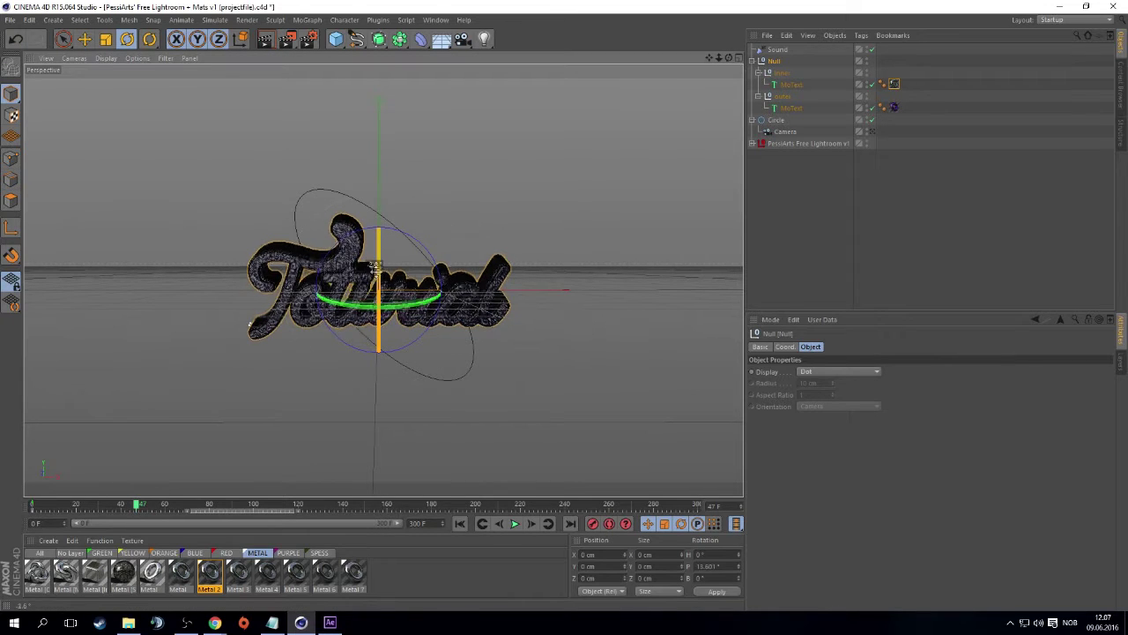
{"action": "left_click_drag", "start_coordinate": [378, 224], "coordinate": [378, 257]}
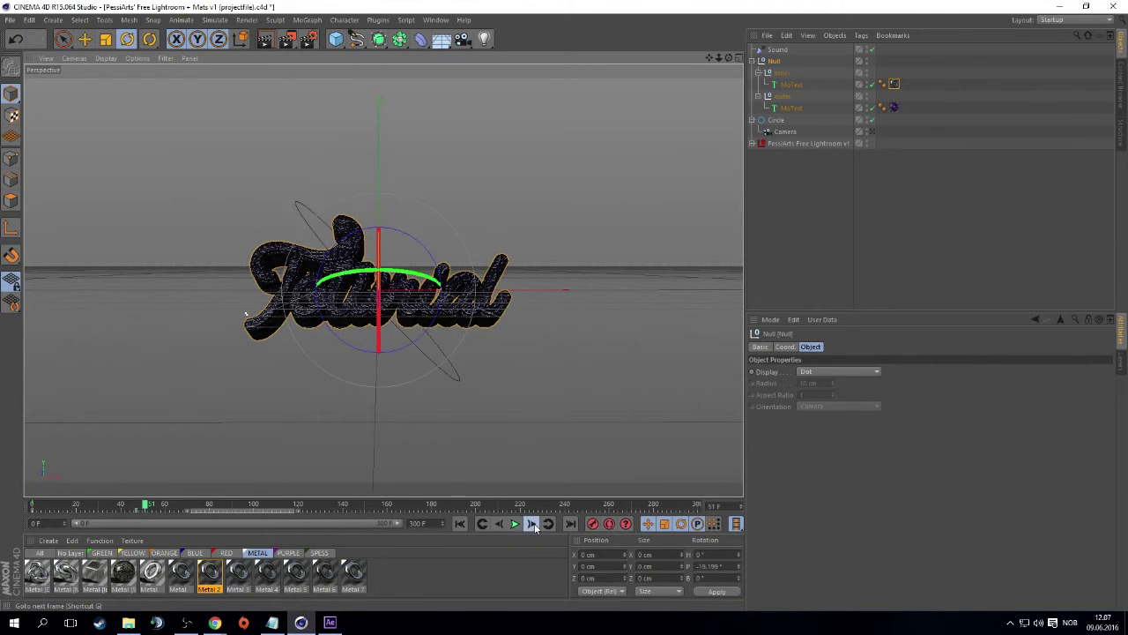
{"action": "left_click", "coordinate": [535, 526]}
{"action": "left_click", "coordinate": [535, 526]}
{"action": "left_click", "coordinate": [535, 526]}
{"action": "left_click", "coordinate": [535, 526]}
{"action": "left_click", "coordinate": [500, 524]}
{"action": "left_click_drag", "start_coordinate": [378, 245], "coordinate": [378, 237]}
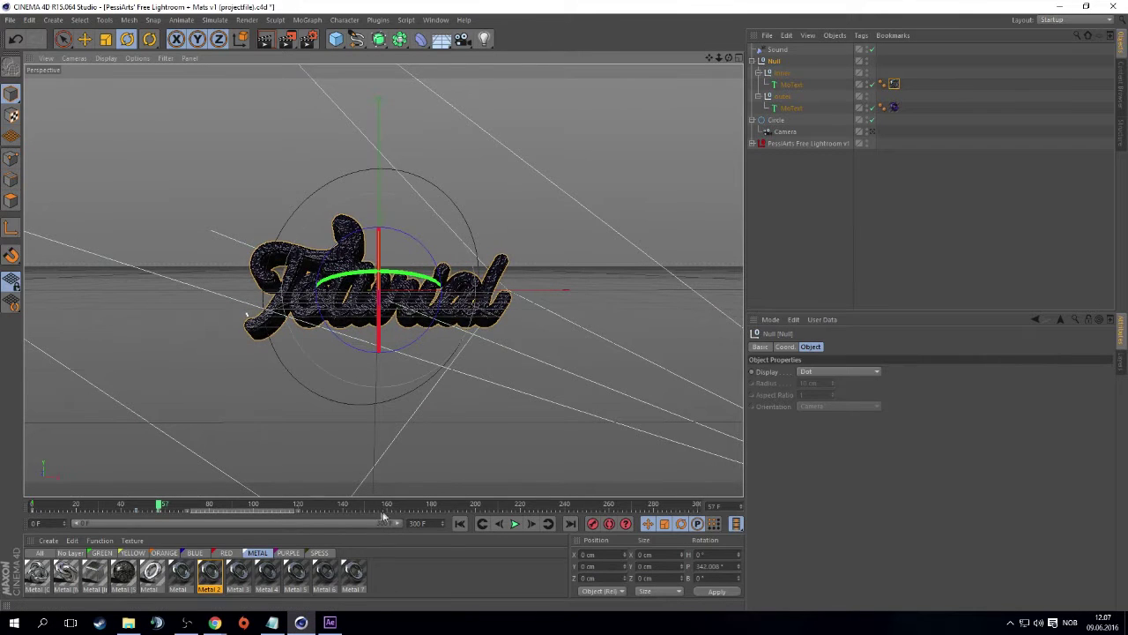
Tilt the Null further at frame 260 so it reaches 374° by frame 300
{"action": "left_click", "coordinate": [608, 505]}
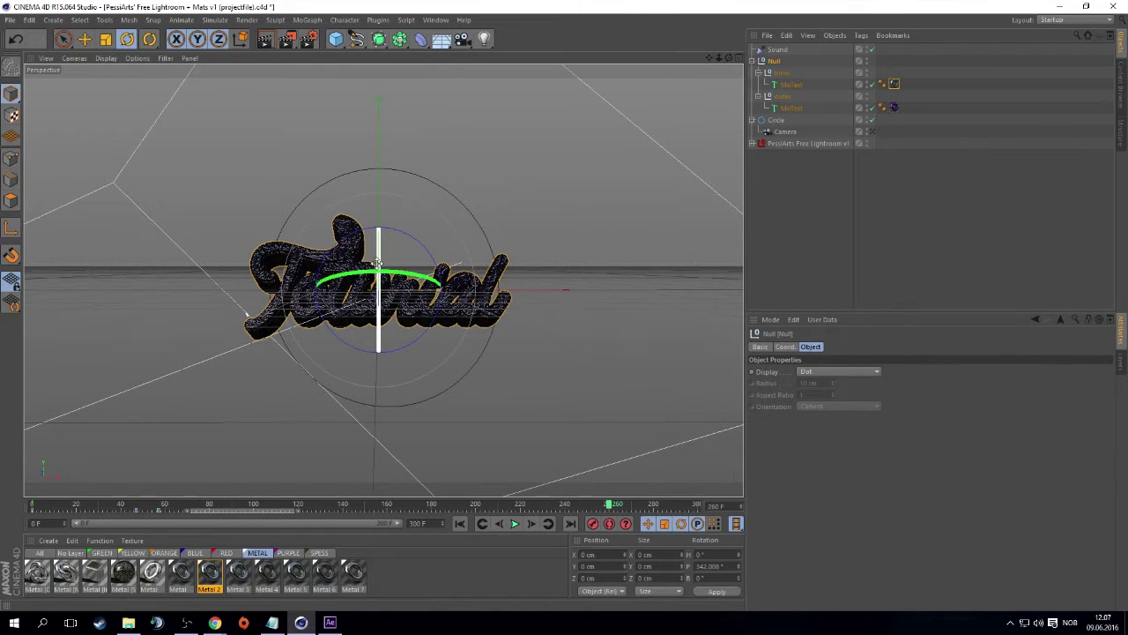
{"action": "left_click_drag", "start_coordinate": [377, 262], "coordinate": [379, 267]}
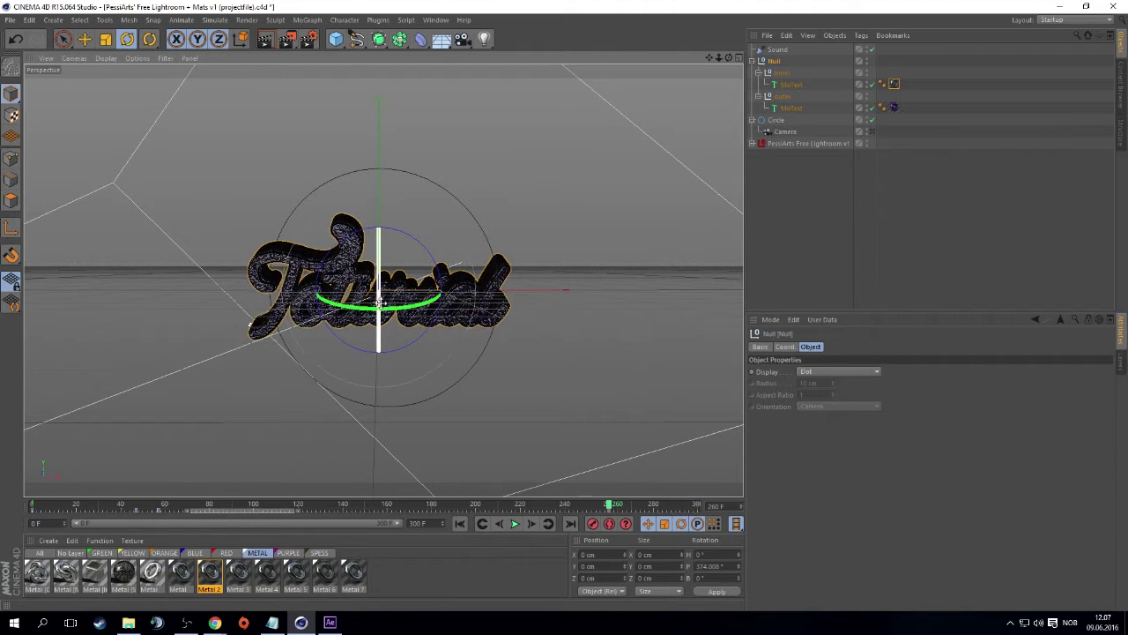
{"action": "left_click_drag", "start_coordinate": [611, 506], "coordinate": [787, 501]}
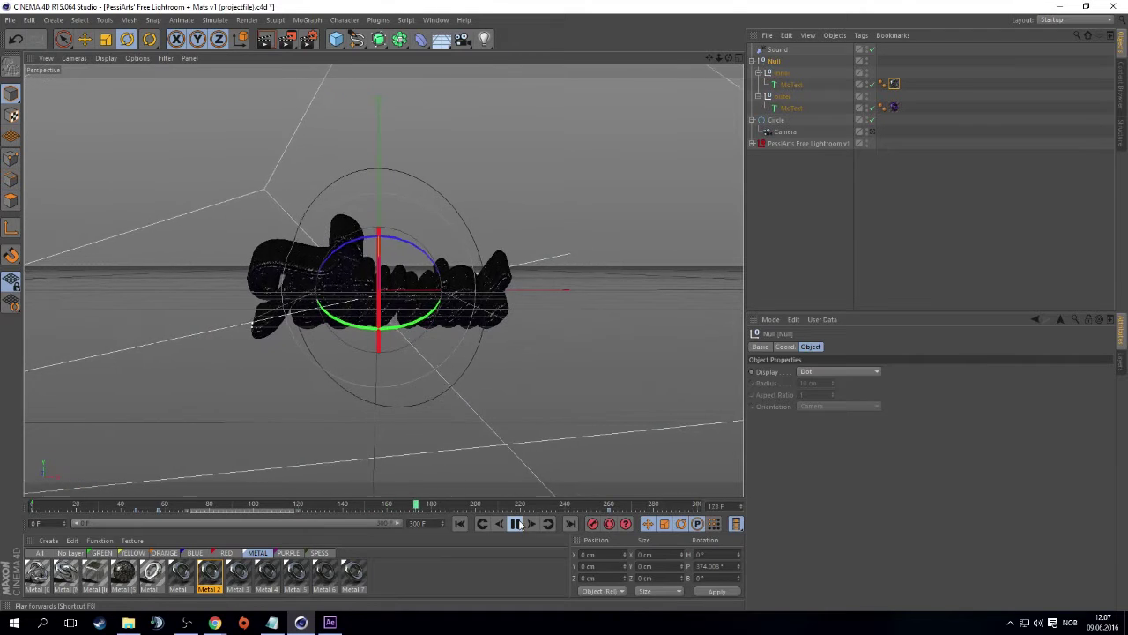
{"action": "left_click", "coordinate": [517, 524]}
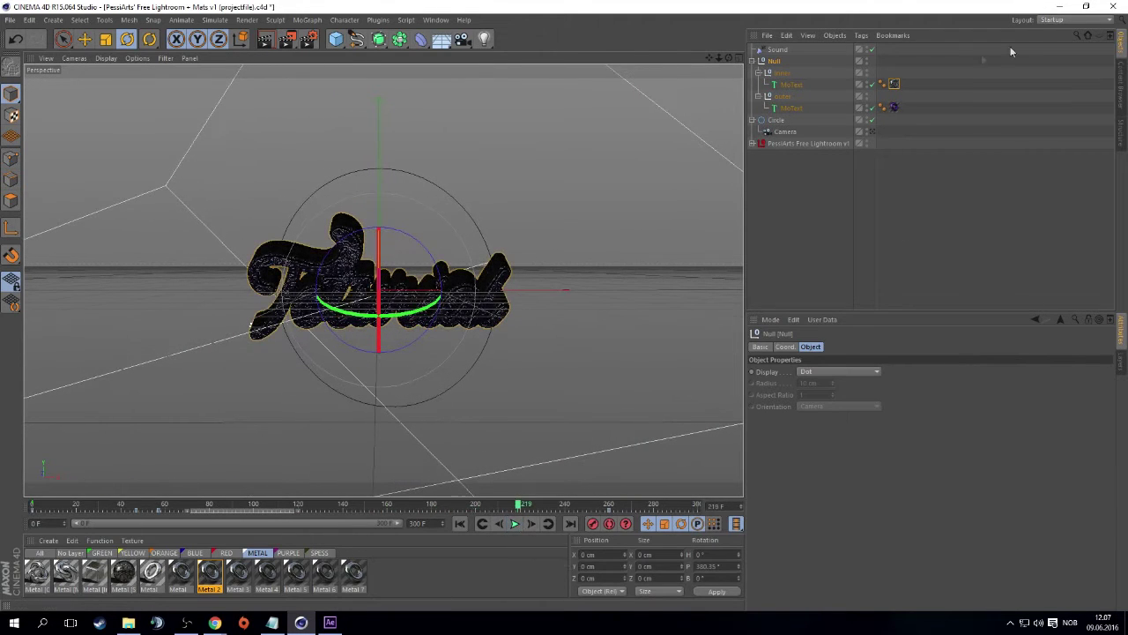
Play the spin through the scene camera, then refine the Null's 342° pitch at frame 57
{"action": "left_click", "coordinate": [872, 131]}
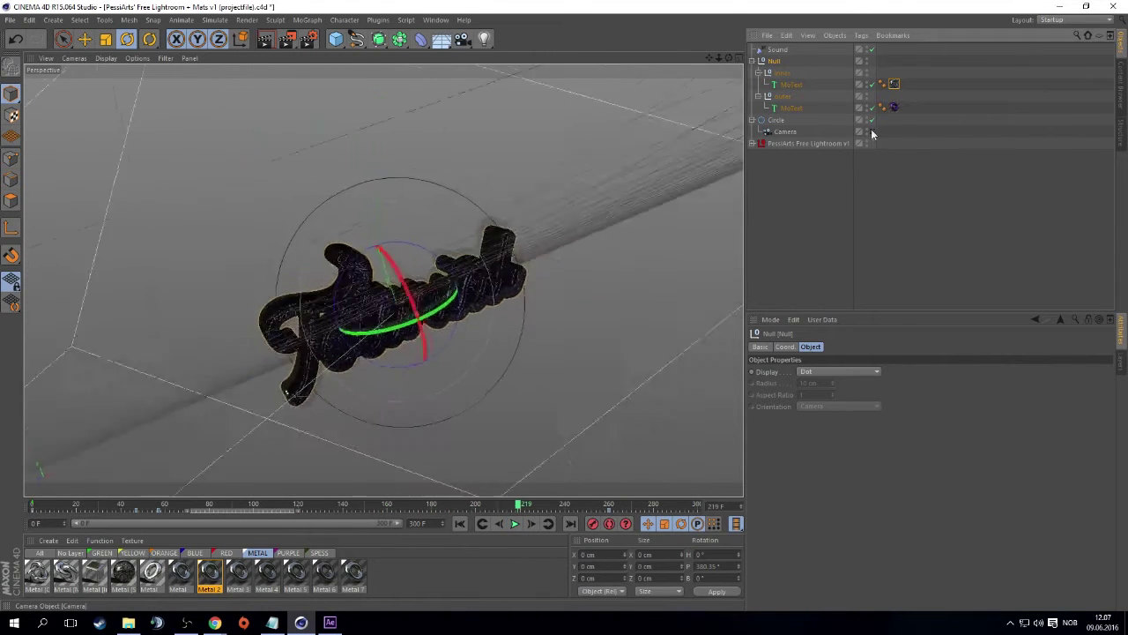
{"action": "left_click", "coordinate": [513, 526]}
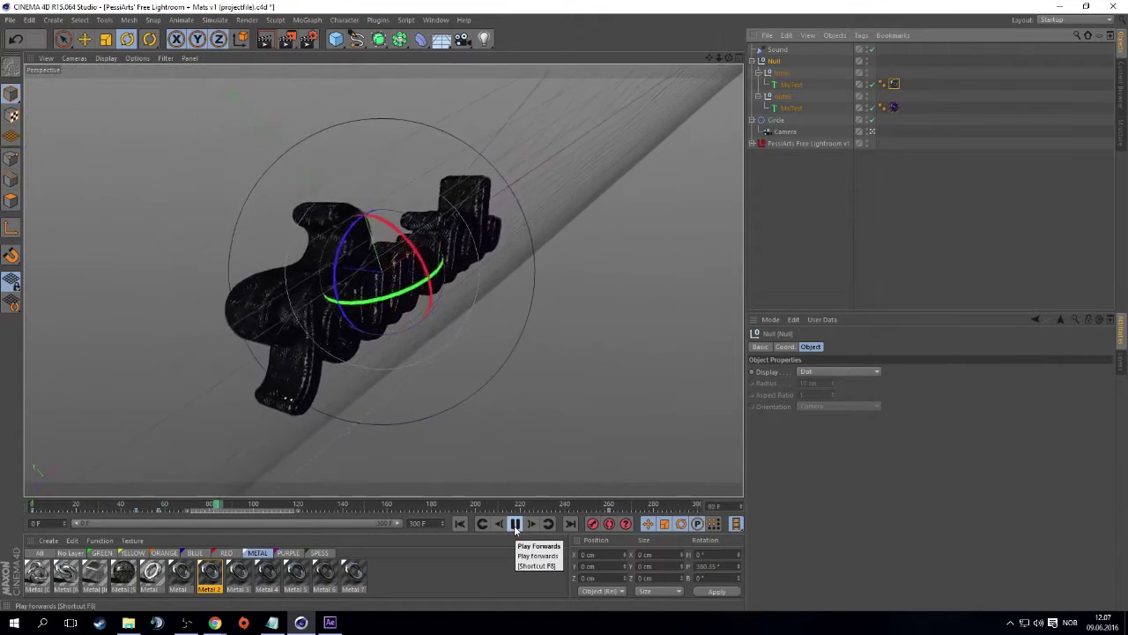
{"action": "left_click", "coordinate": [516, 526]}
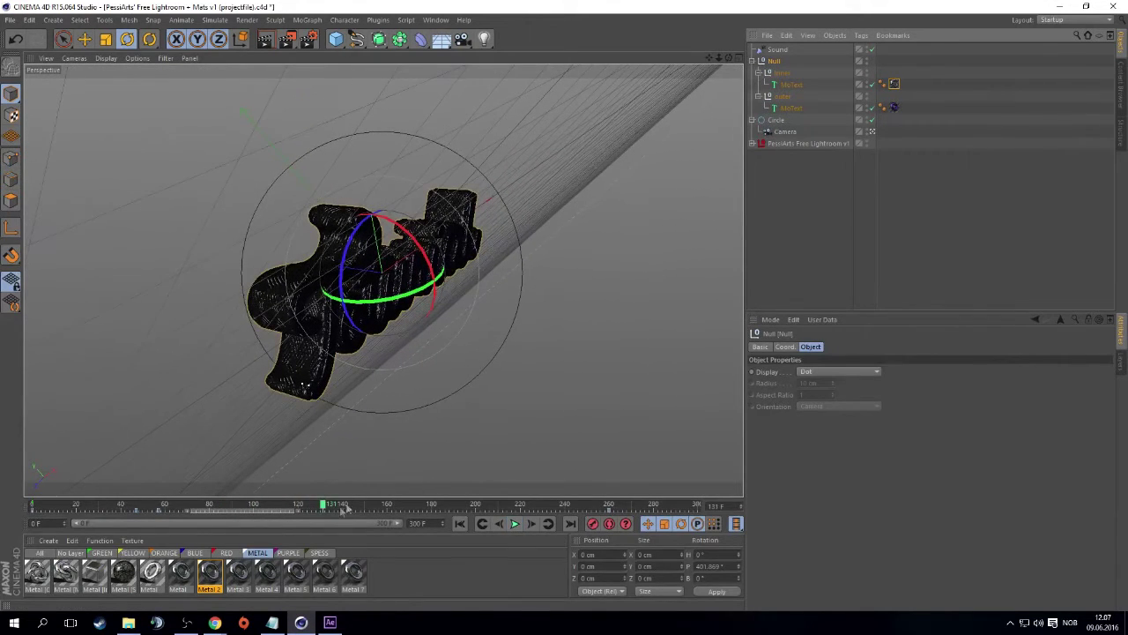
{"action": "mouse_move", "coordinate": [325, 506]}
{"action": "left_mouse_down"}
{"action": "mouse_move", "coordinate": [161, 518]}
{"action": "mouse_move", "coordinate": [159, 508]}
{"action": "left_mouse_up"}
{"action": "left_click_drag", "start_coordinate": [348, 261], "coordinate": [340, 264]}
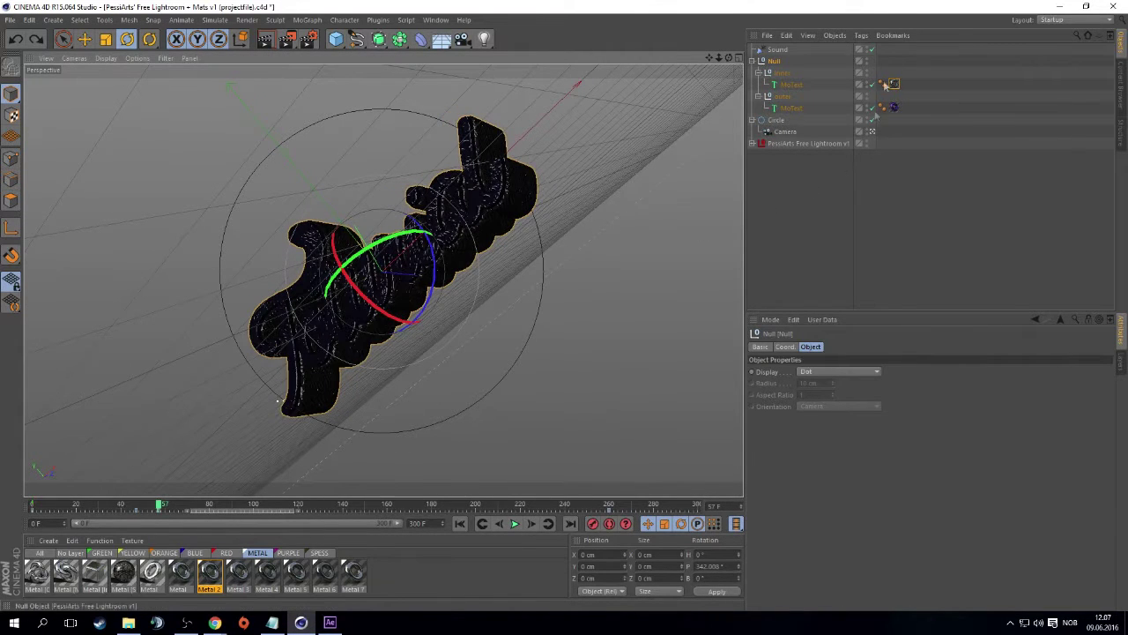
{"action": "left_click", "coordinate": [776, 122]}
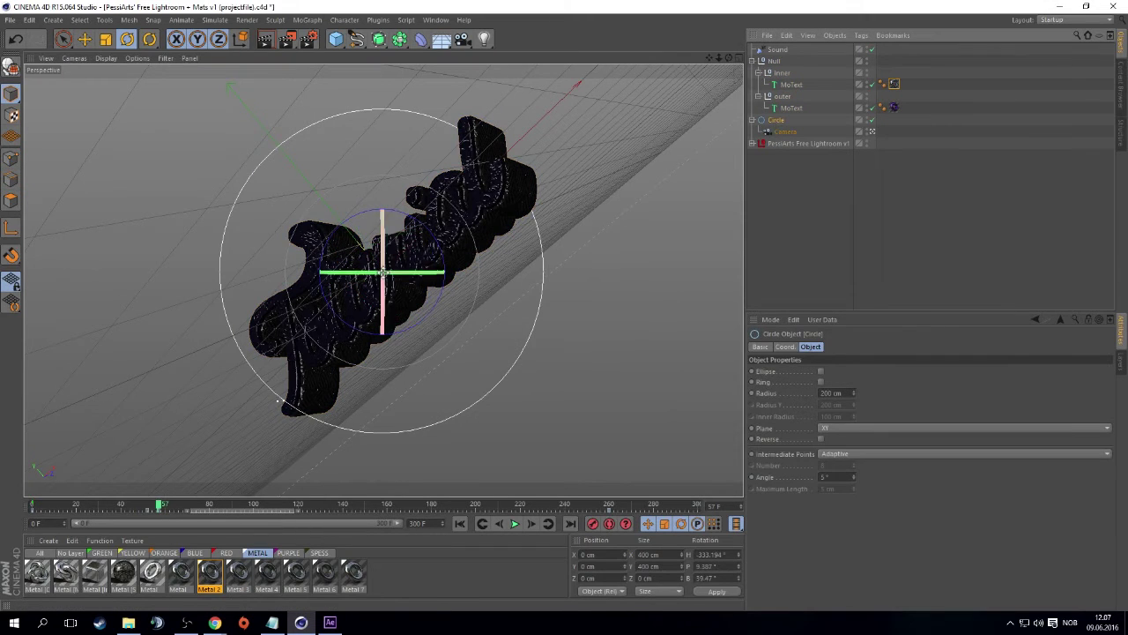
Tilt the orbit Circle to reframe the text and review playback up to frame 259
{"action": "left_click_drag", "start_coordinate": [388, 265], "coordinate": [407, 204]}
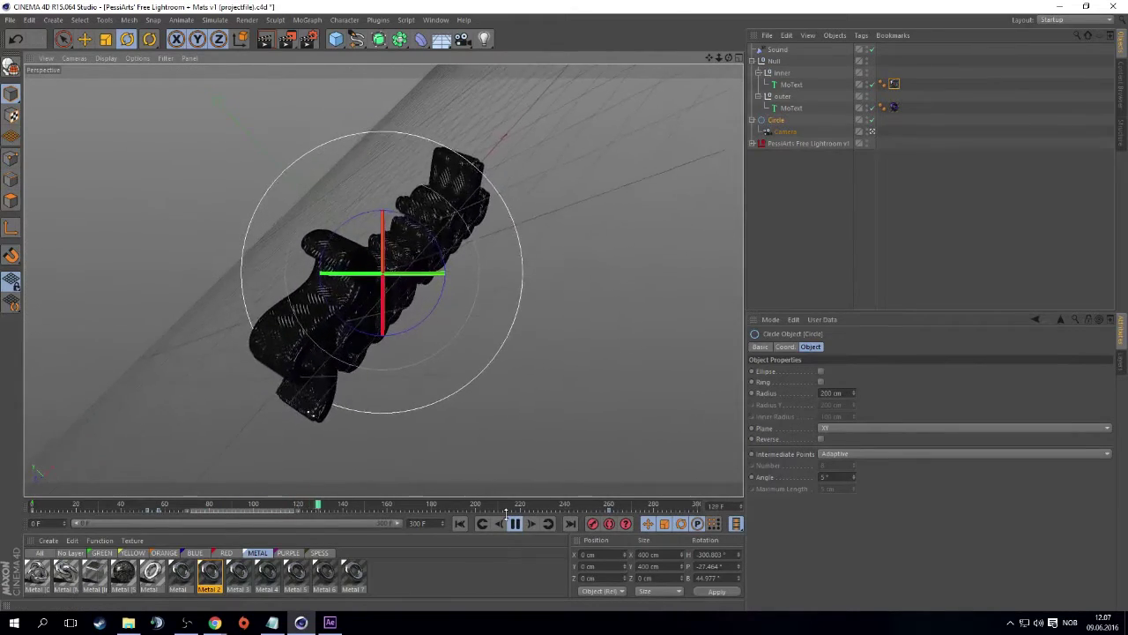
{"action": "left_click", "coordinate": [514, 523]}
{"action": "left_click_drag", "start_coordinate": [476, 507], "coordinate": [159, 513]}
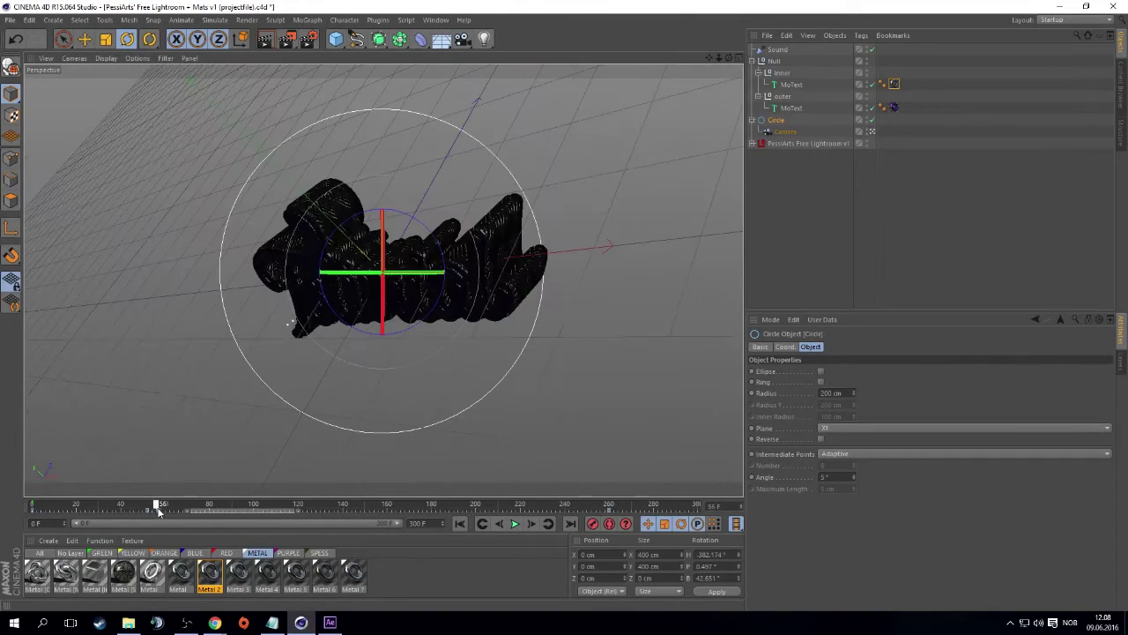
{"action": "left_click", "coordinate": [515, 524]}
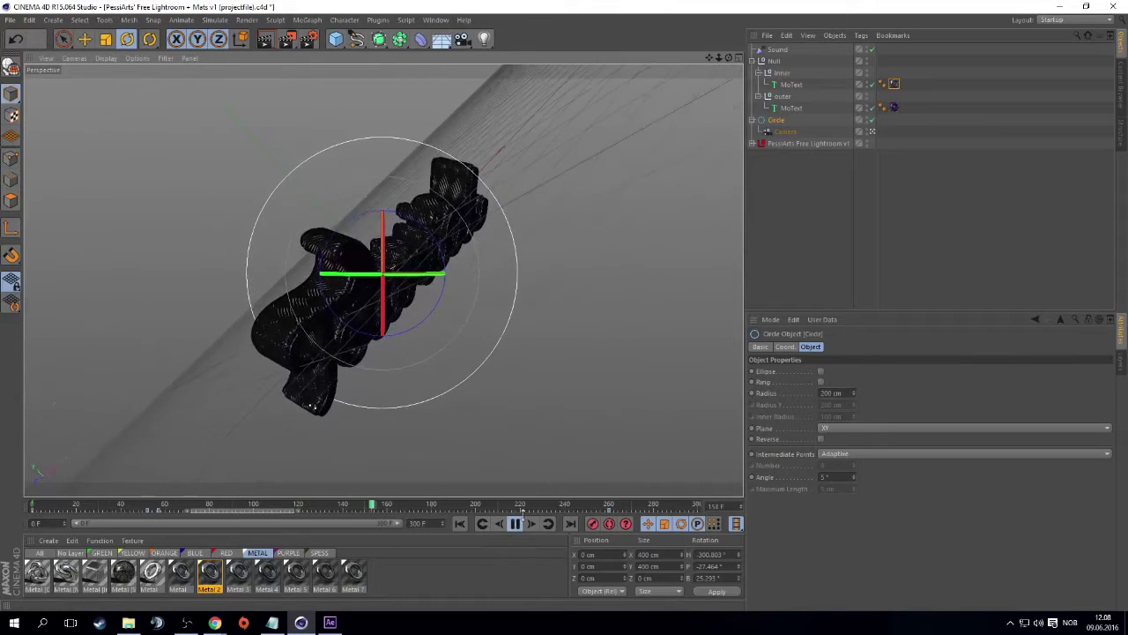
{"action": "left_click", "coordinate": [610, 504]}
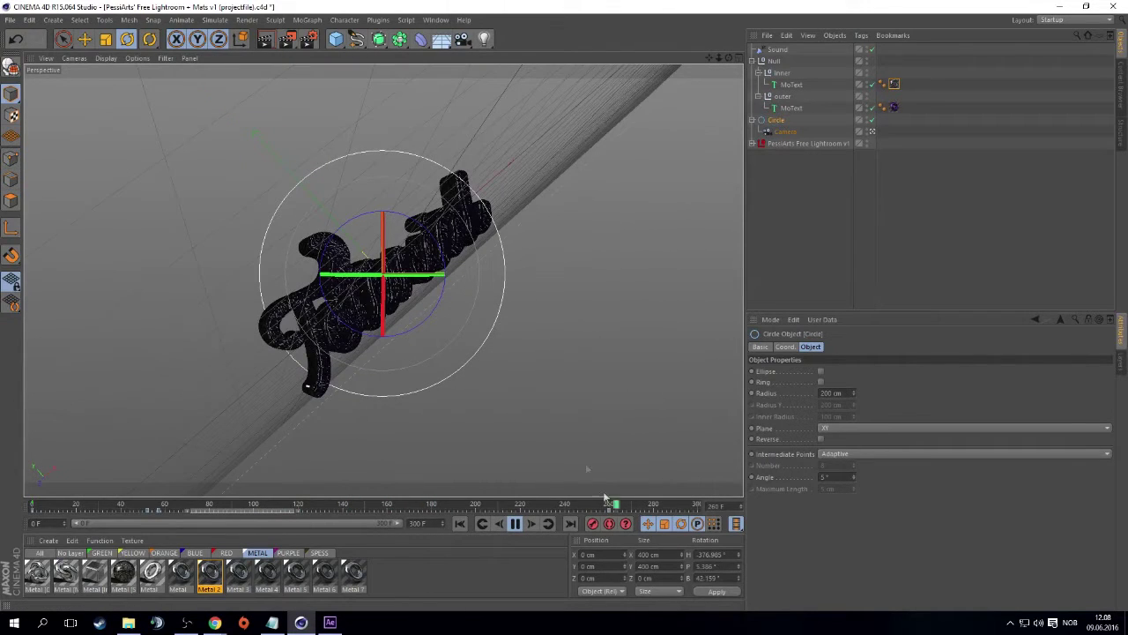
{"action": "left_click", "coordinate": [514, 524]}
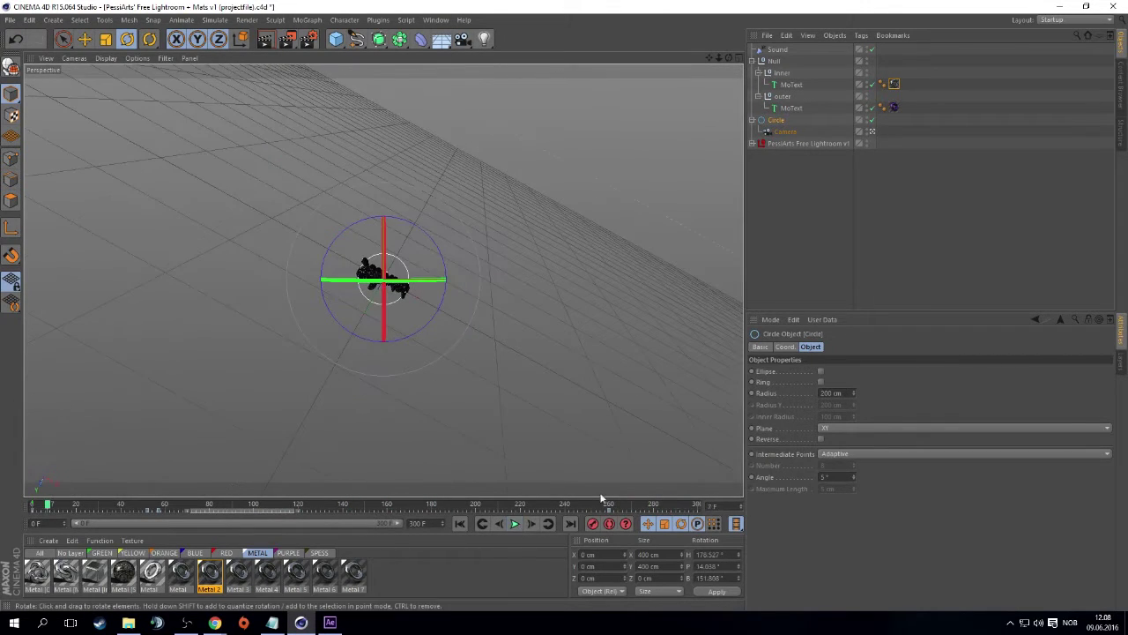
{"action": "left_click", "coordinate": [608, 504]}
{"action": "key", "text": "F8"}
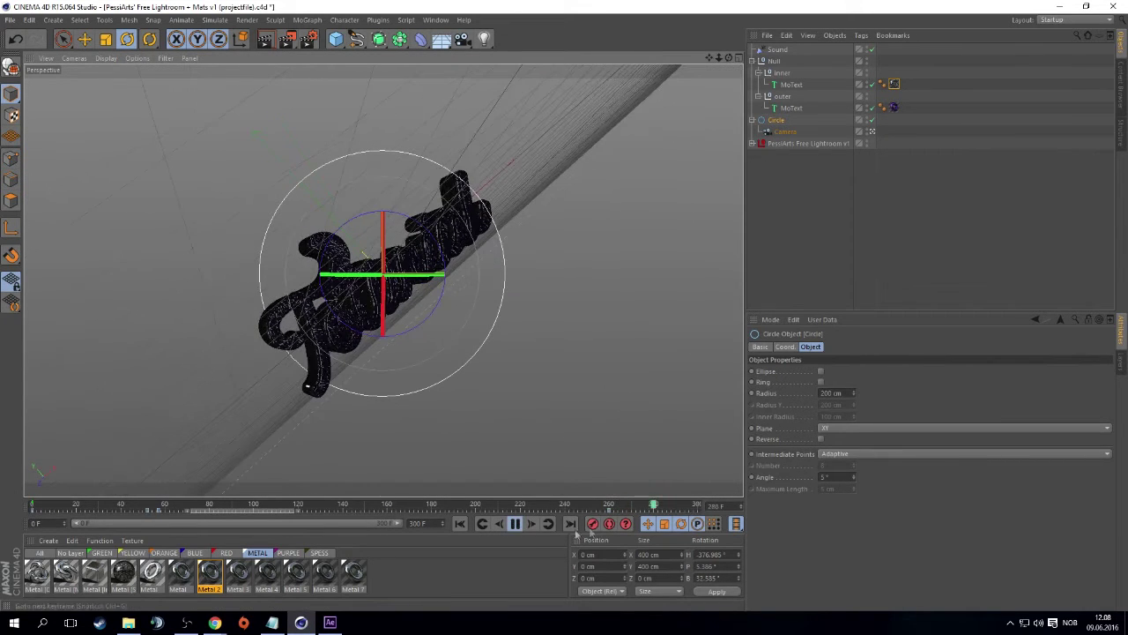
{"action": "left_click", "coordinate": [515, 523]}
{"action": "left_click", "coordinate": [608, 505]}
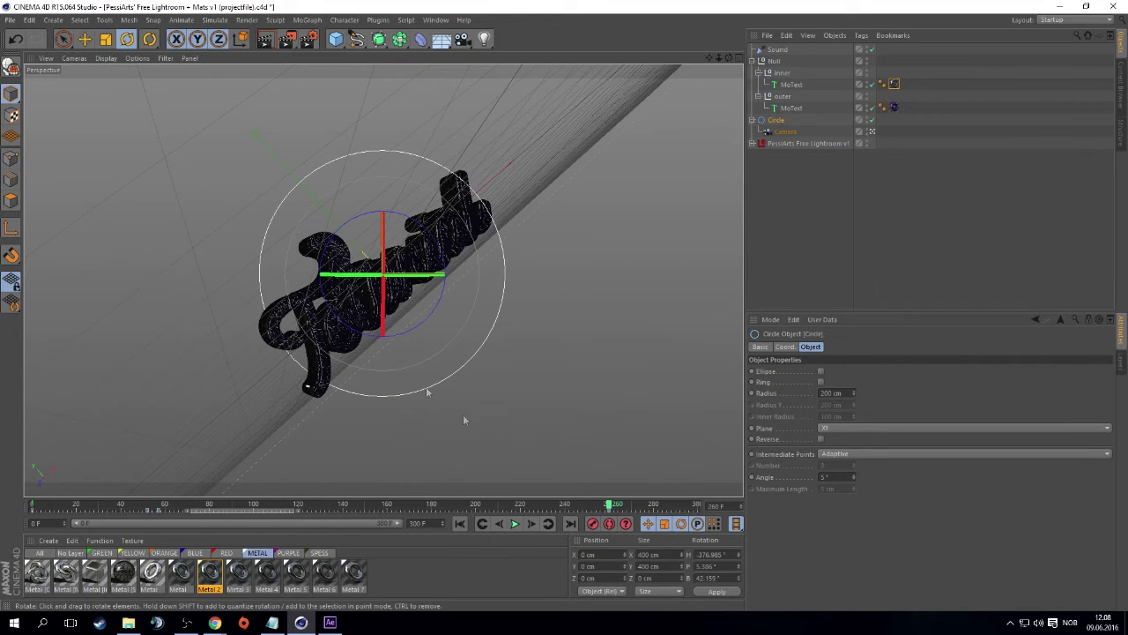
Tilt the Circle flatter at frame 259 and adjust it slightly at frame 57
{"action": "left_click_drag", "start_coordinate": [427, 281], "coordinate": [435, 245]}
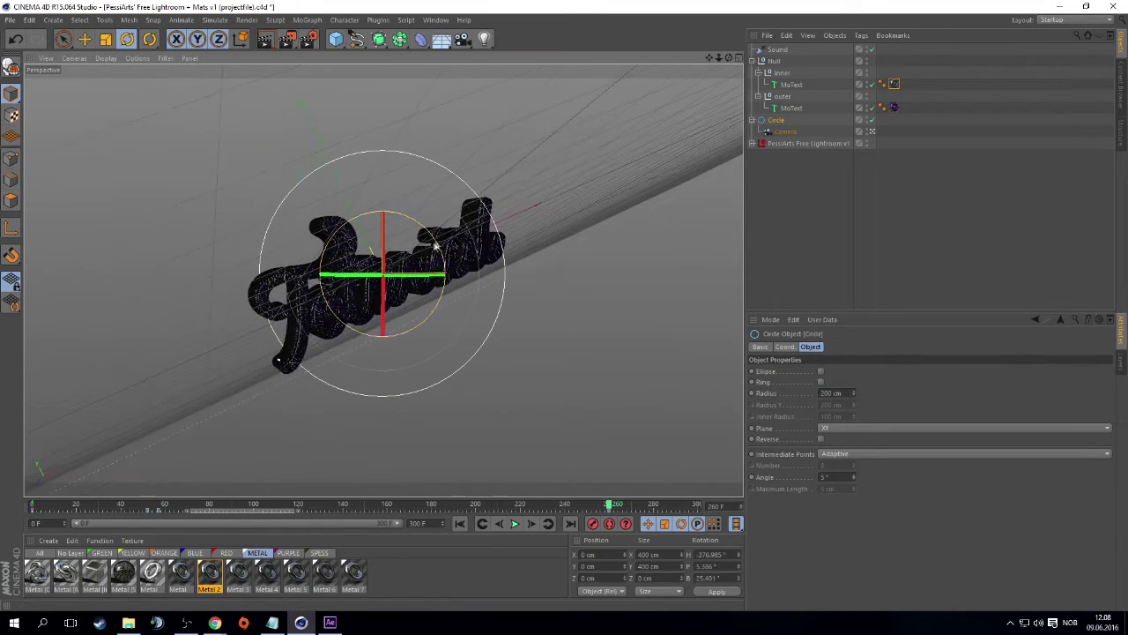
{"action": "left_click", "coordinate": [159, 508]}
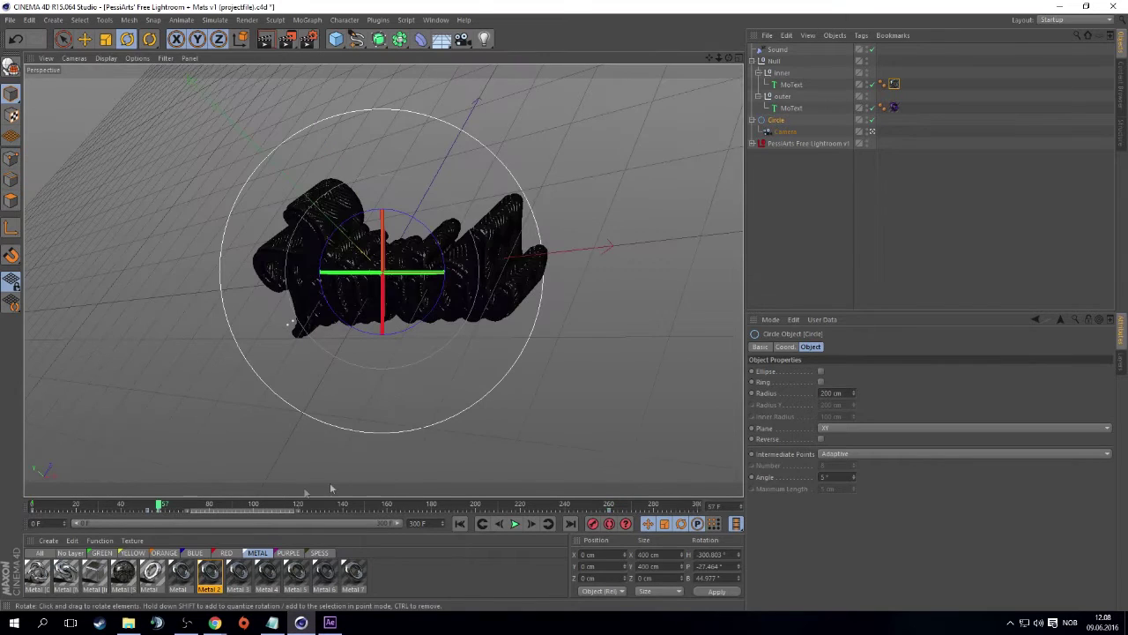
{"action": "left_click_drag", "start_coordinate": [436, 263], "coordinate": [441, 247]}
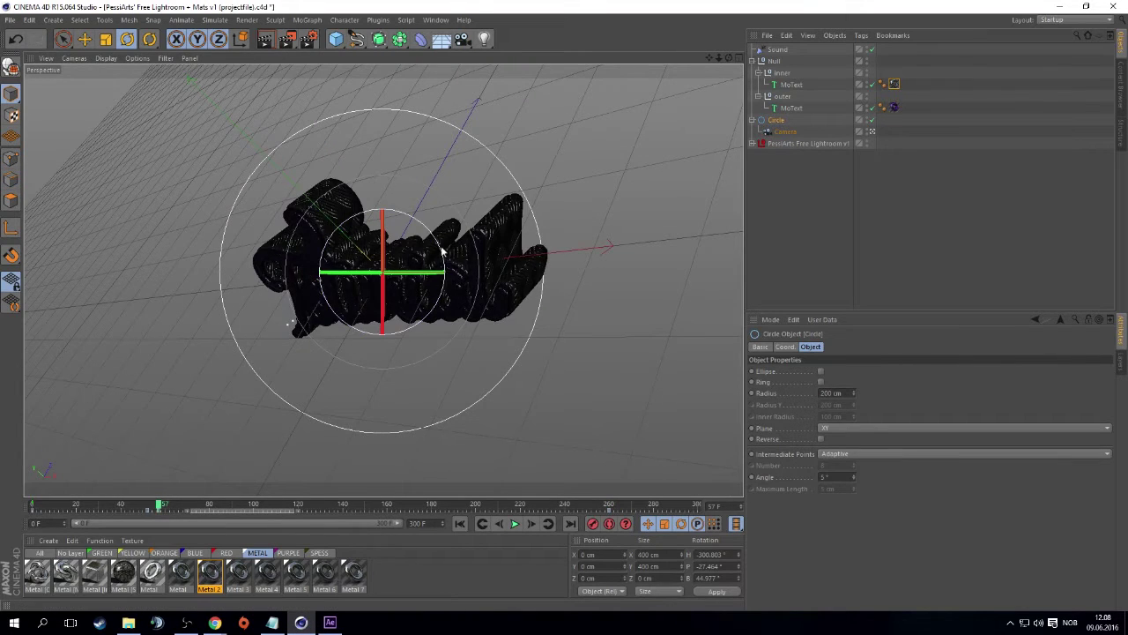
{"action": "left_click", "coordinate": [510, 524]}
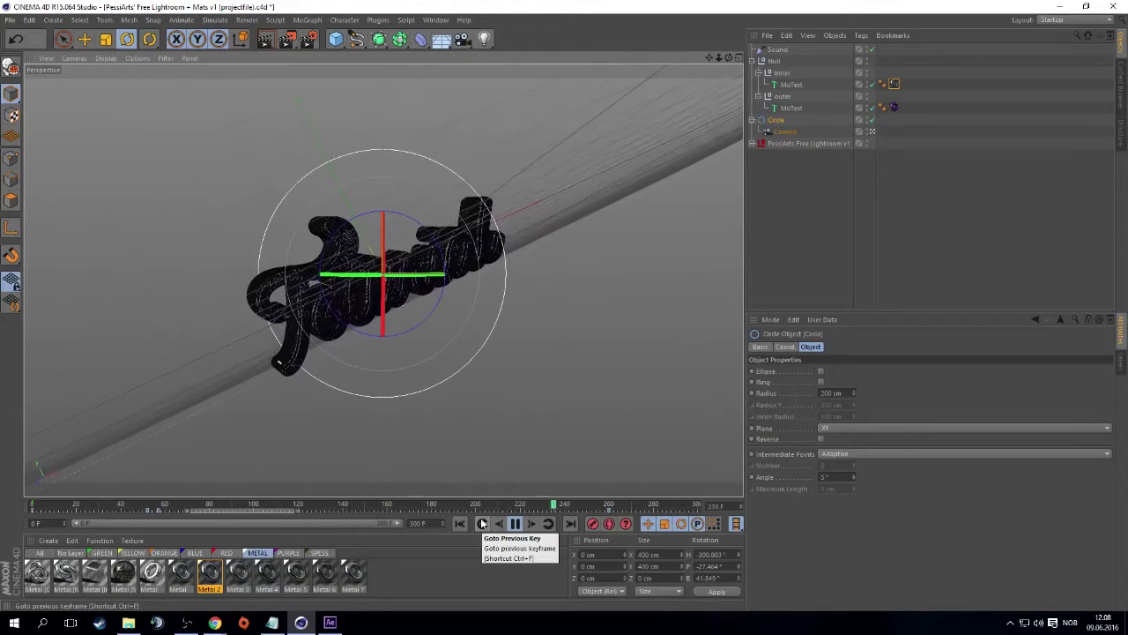
{"action": "left_click", "coordinate": [652, 507]}
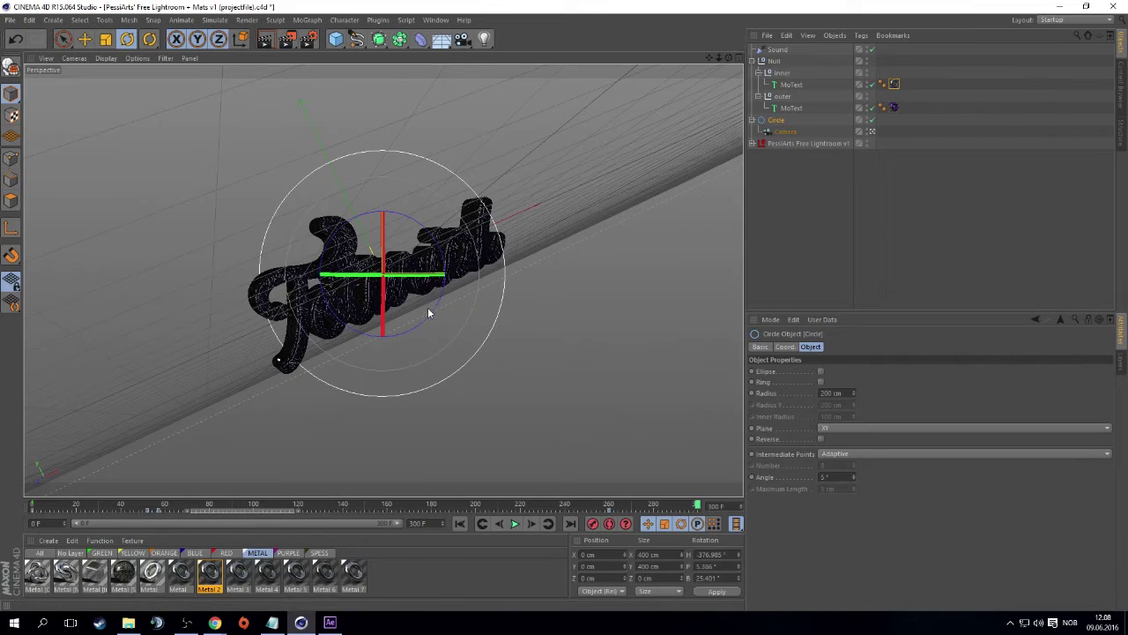
Reorient the Circle to H -376.985°, P 5.386°, B 25.401° at frame 260
{"action": "mouse_move", "coordinate": [429, 310]}
{"action": "left_mouse_down"}
{"action": "mouse_move", "coordinate": [452, 250]}
{"action": "mouse_move", "coordinate": [273, 370]}
{"action": "left_mouse_up"}
{"action": "left_click_drag", "start_coordinate": [383, 275], "coordinate": [236, 266]}
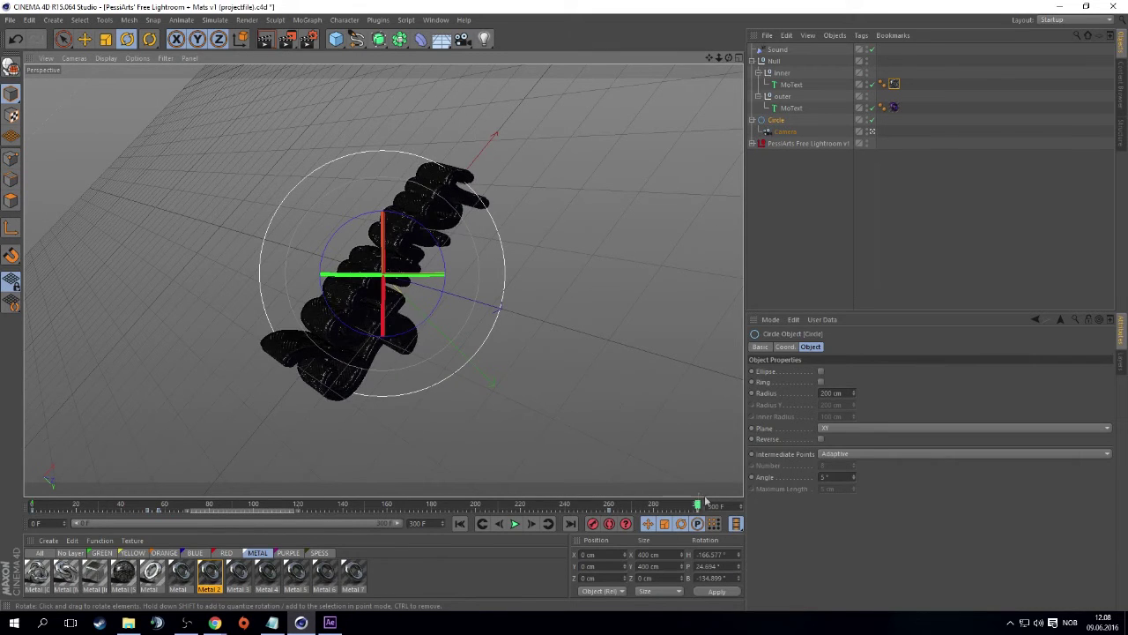
{"action": "left_click", "coordinate": [608, 506]}
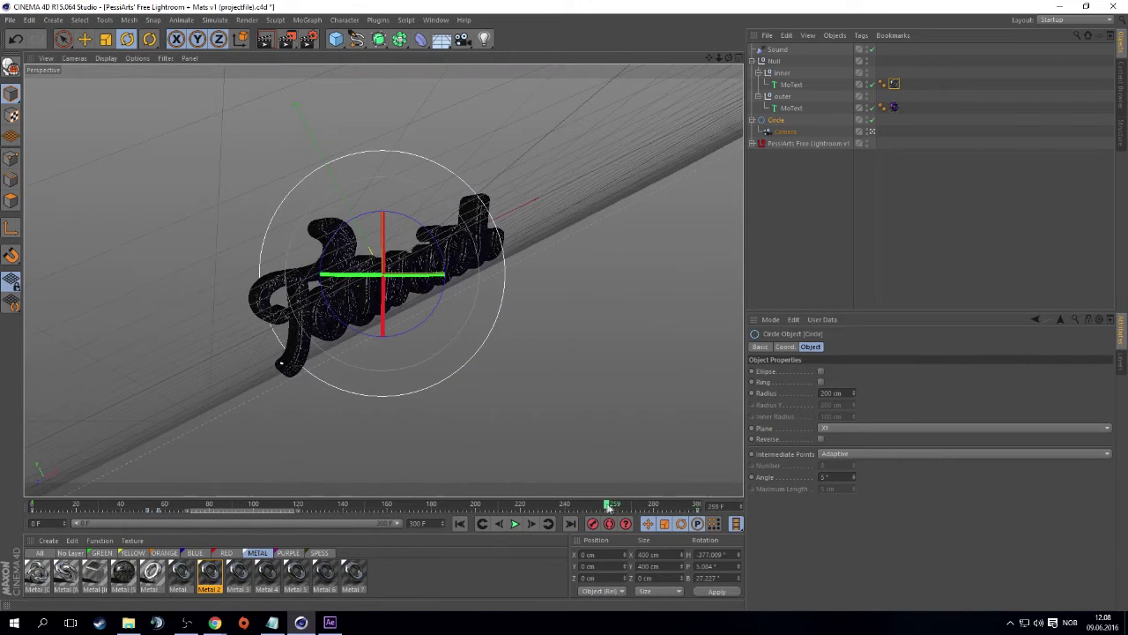
{"action": "left_click", "coordinate": [518, 524]}
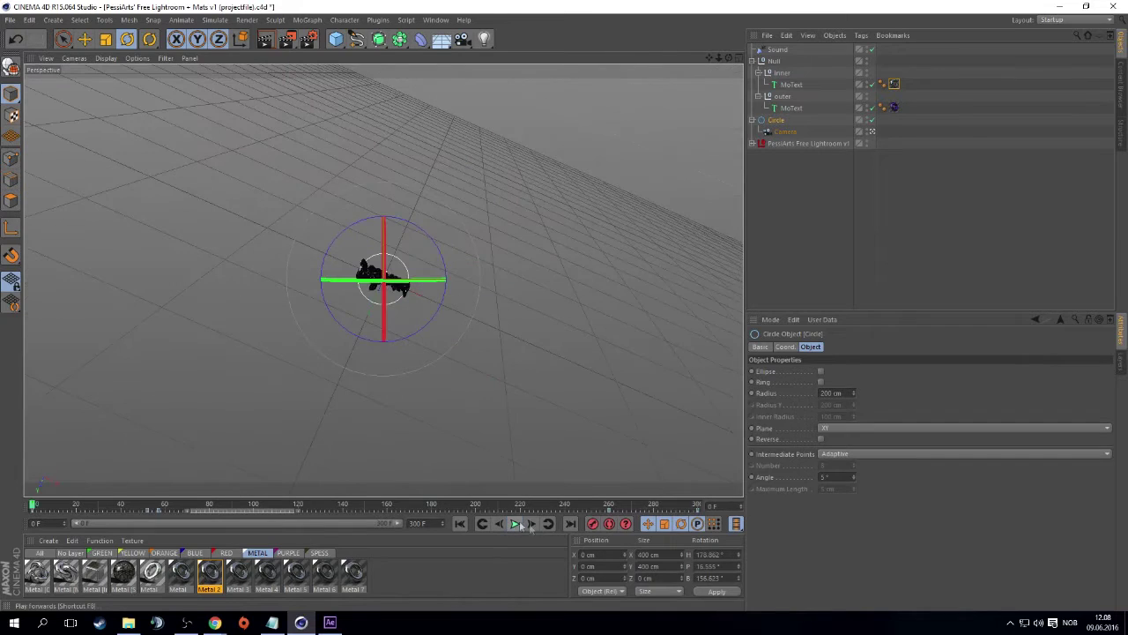
{"action": "left_click", "coordinate": [608, 507]}
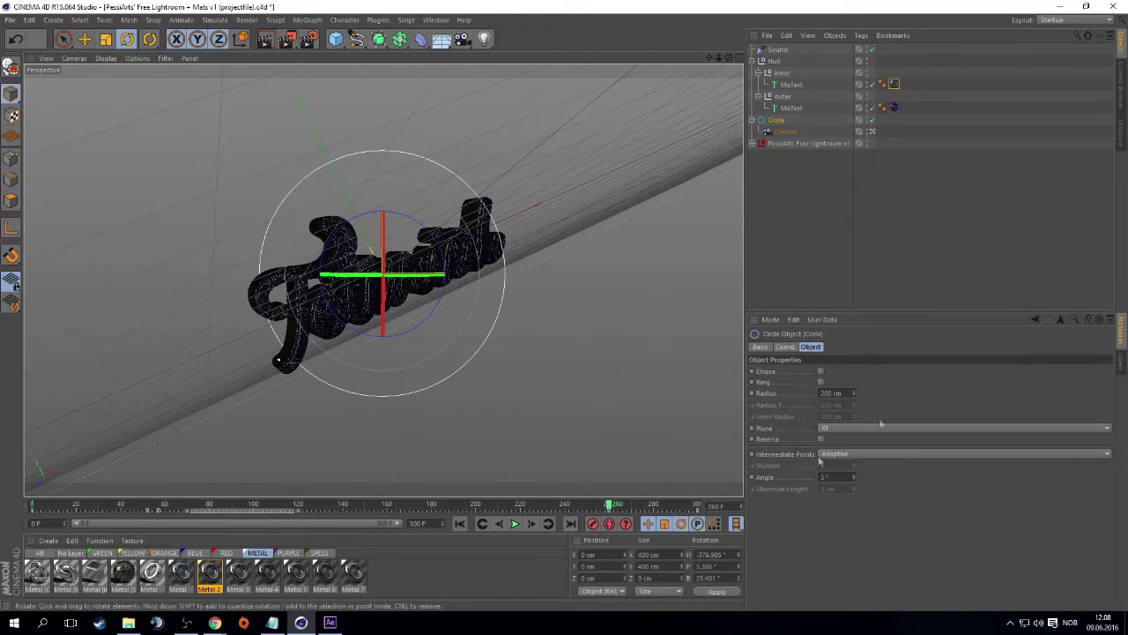
{"action": "left_click", "coordinate": [782, 132]}
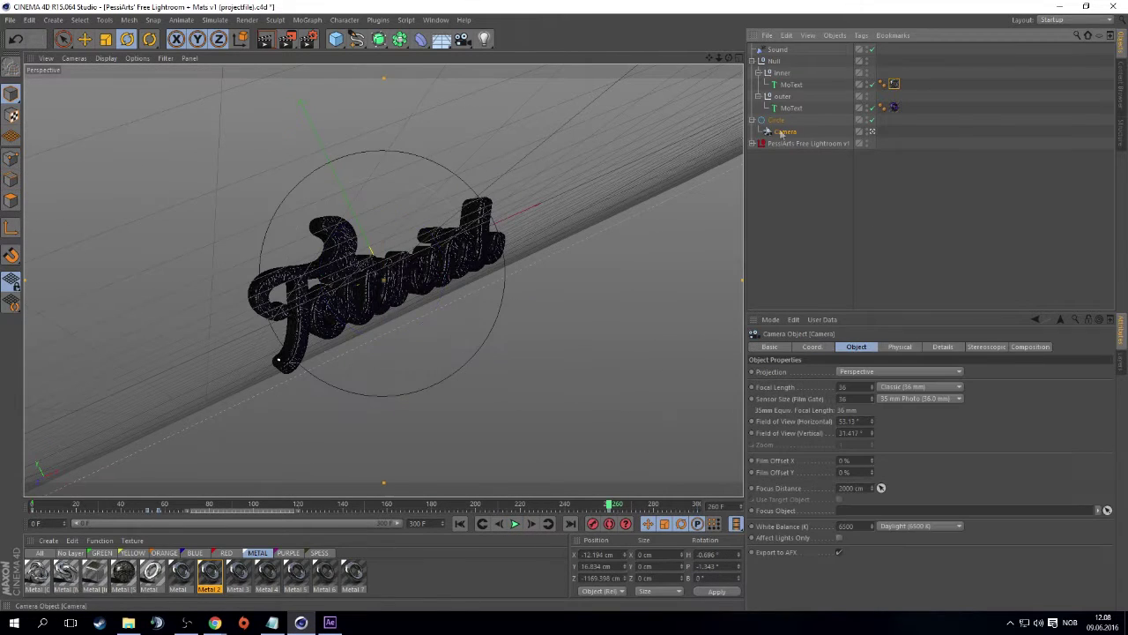
{"action": "left_click", "coordinate": [697, 507]}
{"action": "left_click_drag", "start_coordinate": [720, 60], "coordinate": [670, 63]}
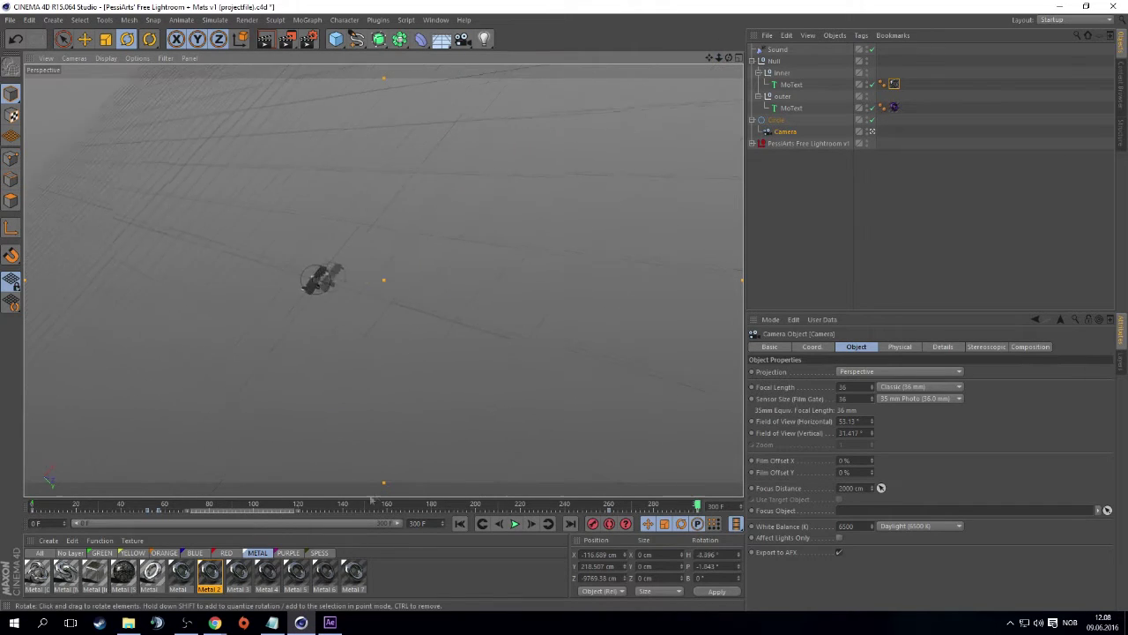
{"action": "left_click_drag", "start_coordinate": [64, 508], "coordinate": [33, 508]}
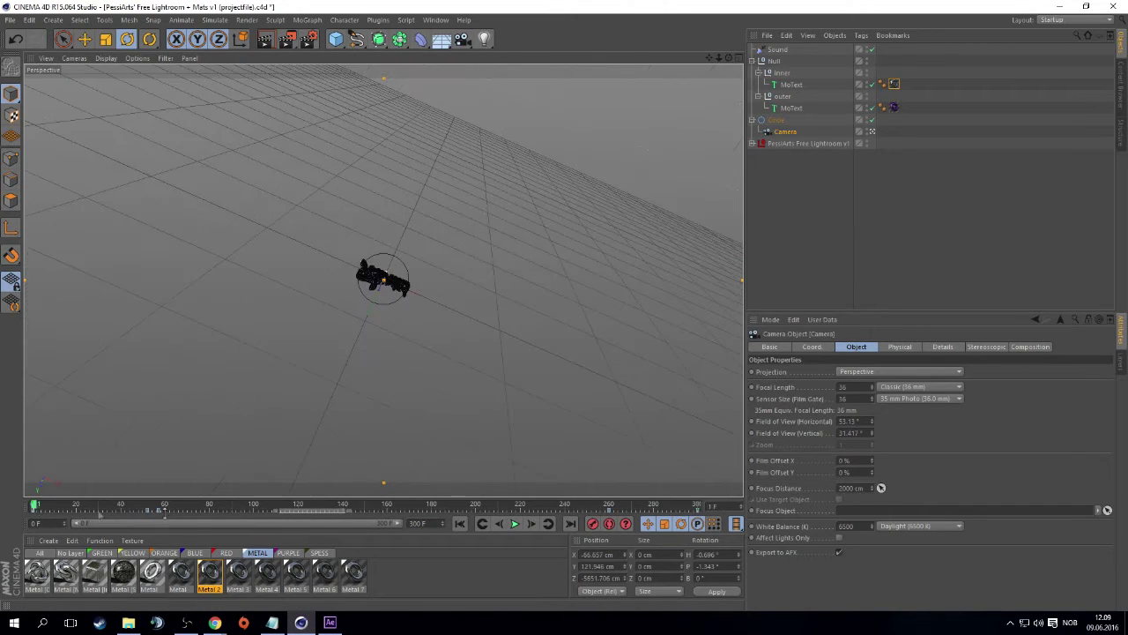
{"action": "left_click", "coordinate": [515, 526]}
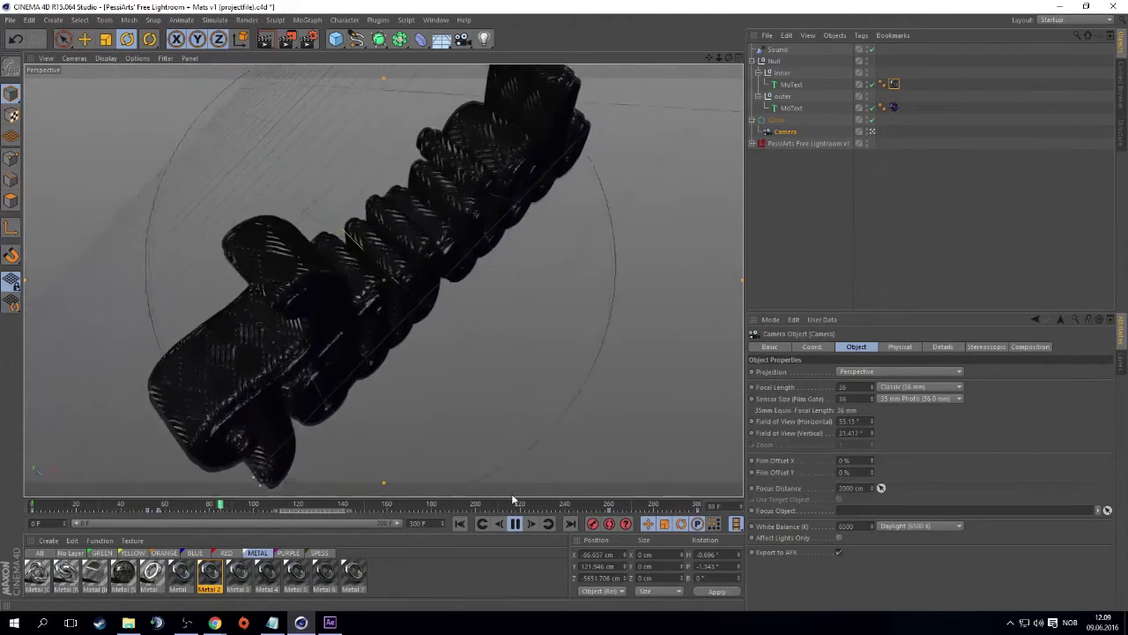
{"action": "key", "text": "space"}
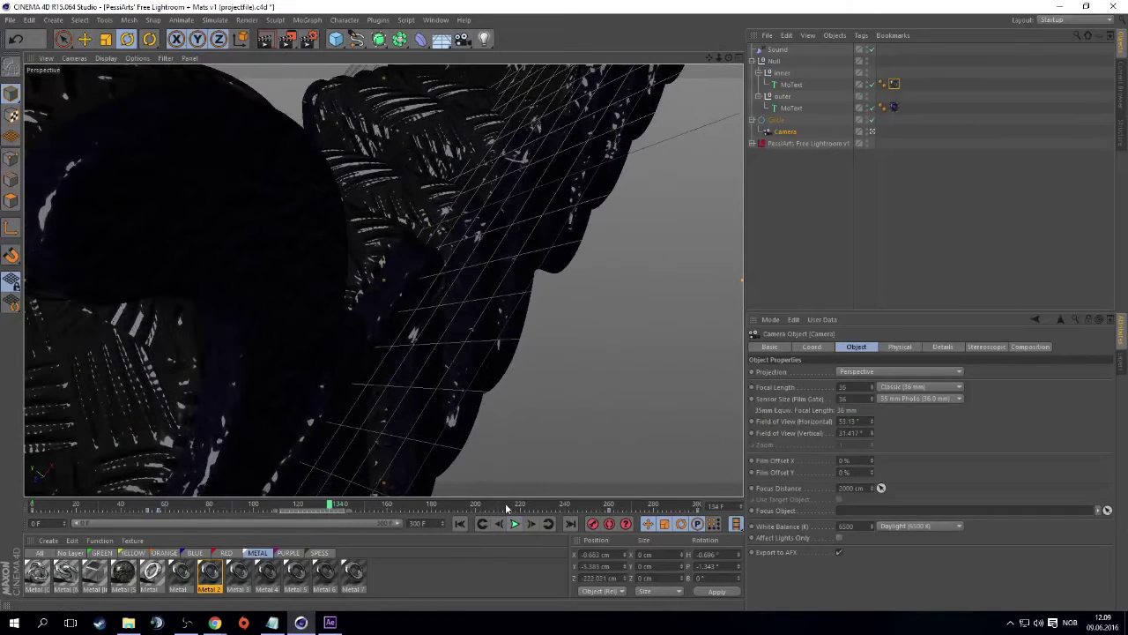
{"action": "left_click", "coordinate": [610, 505]}
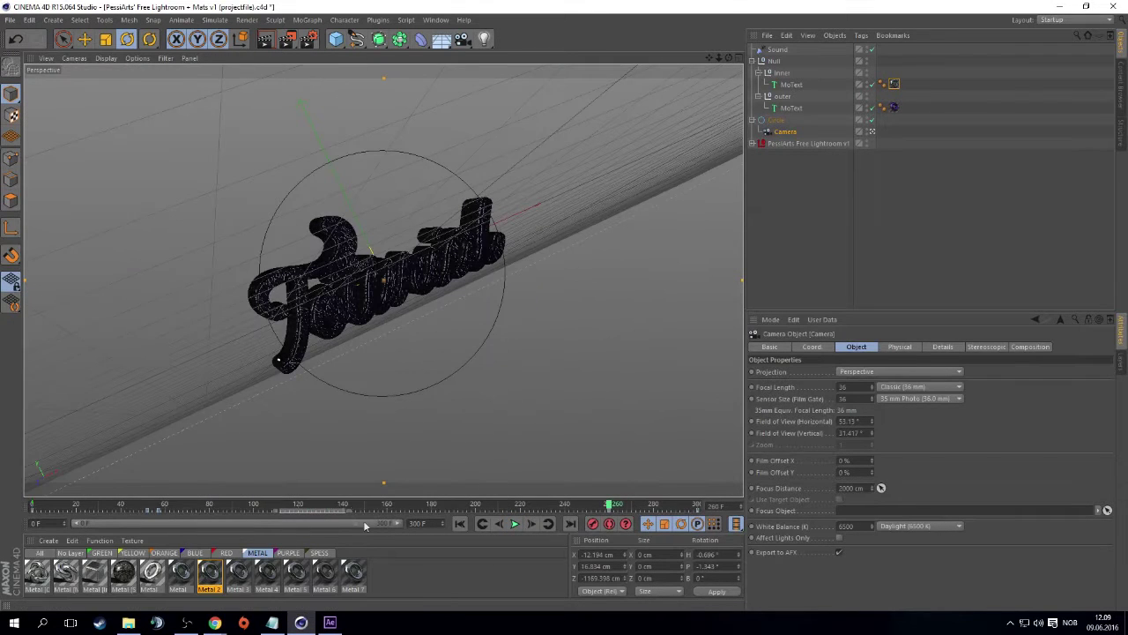
{"action": "left_click", "coordinate": [699, 506]}
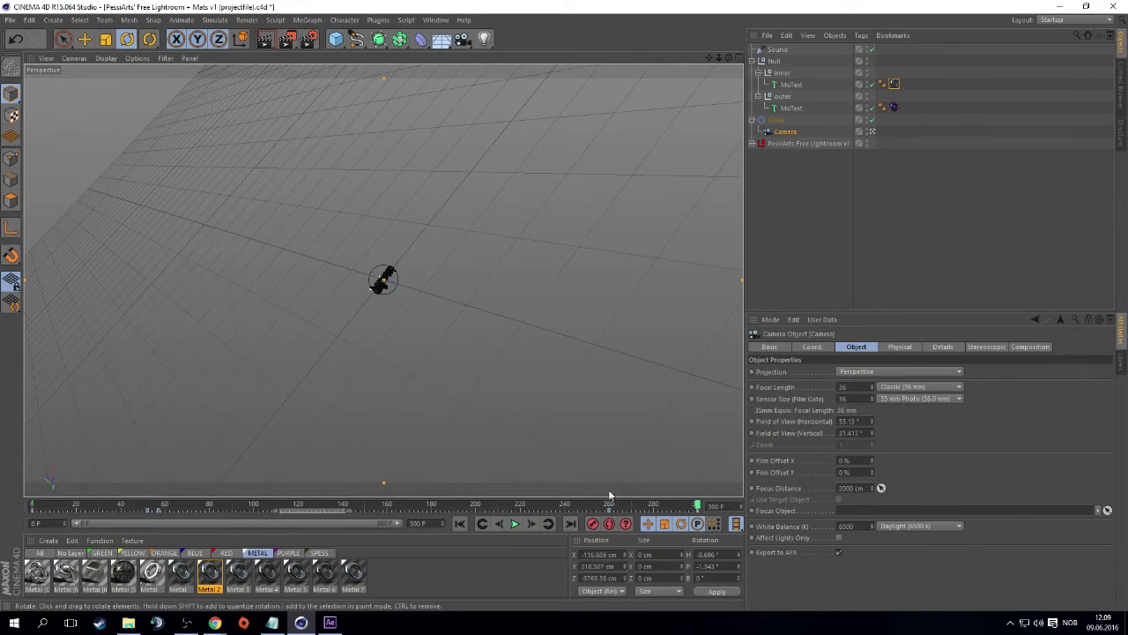
{"action": "left_click_drag", "start_coordinate": [719, 58], "coordinate": [729, 7]}
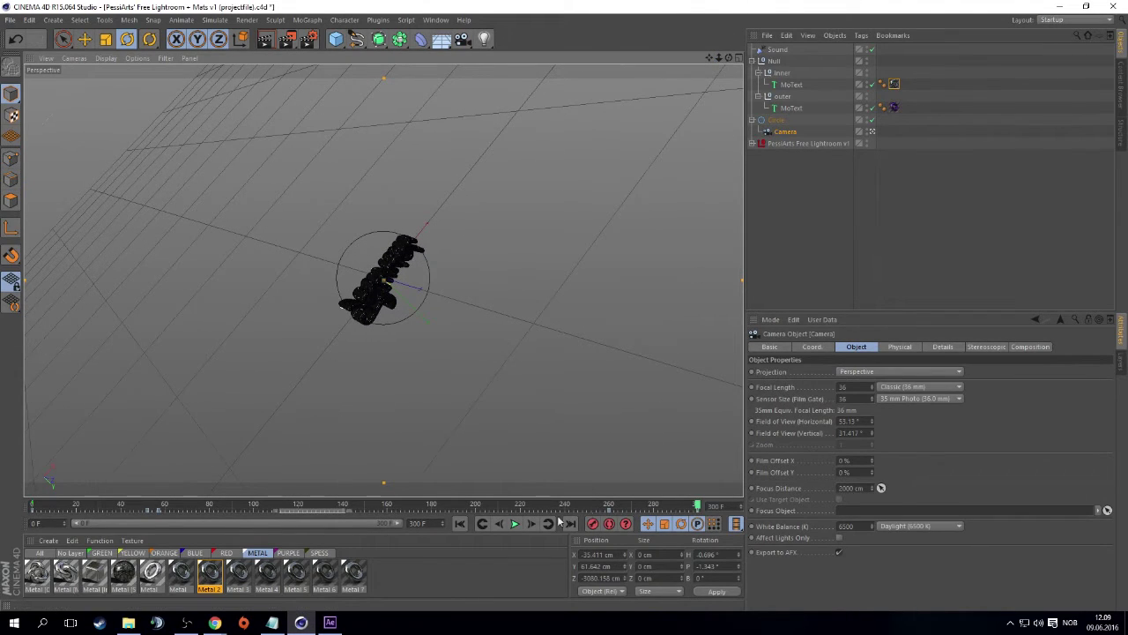
{"action": "left_click", "coordinate": [607, 506]}
{"action": "mouse_move", "coordinate": [203, 507]}
{"action": "left_mouse_down"}
{"action": "mouse_move", "coordinate": [150, 504]}
{"action": "mouse_move", "coordinate": [701, 496]}
{"action": "left_mouse_up"}
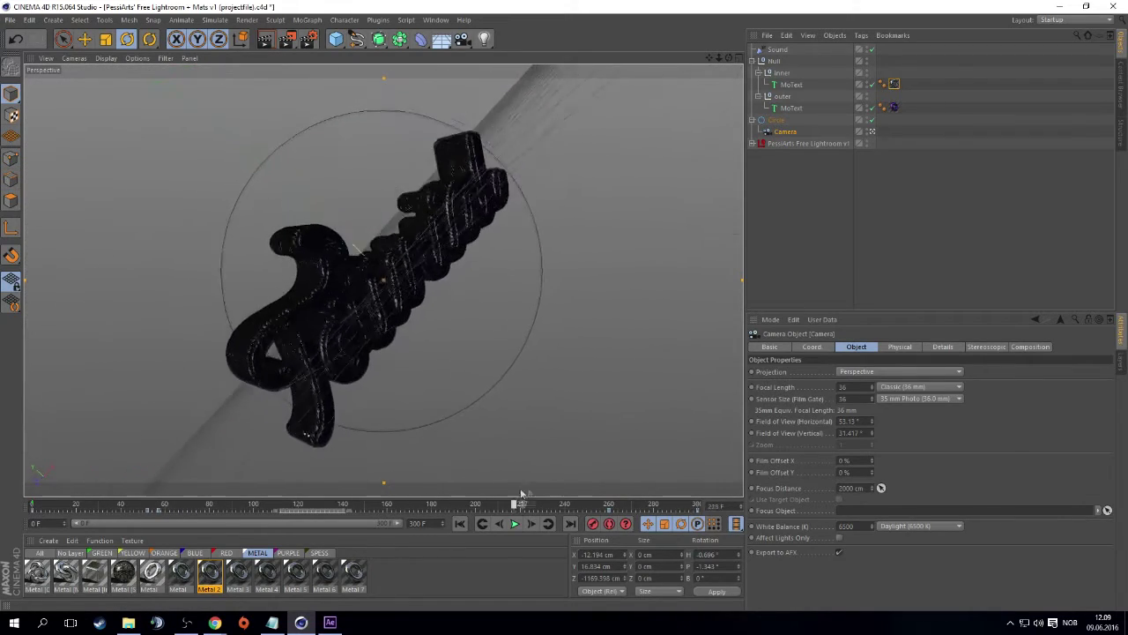
{"action": "left_click_drag", "start_coordinate": [703, 495], "coordinate": [711, 499]}
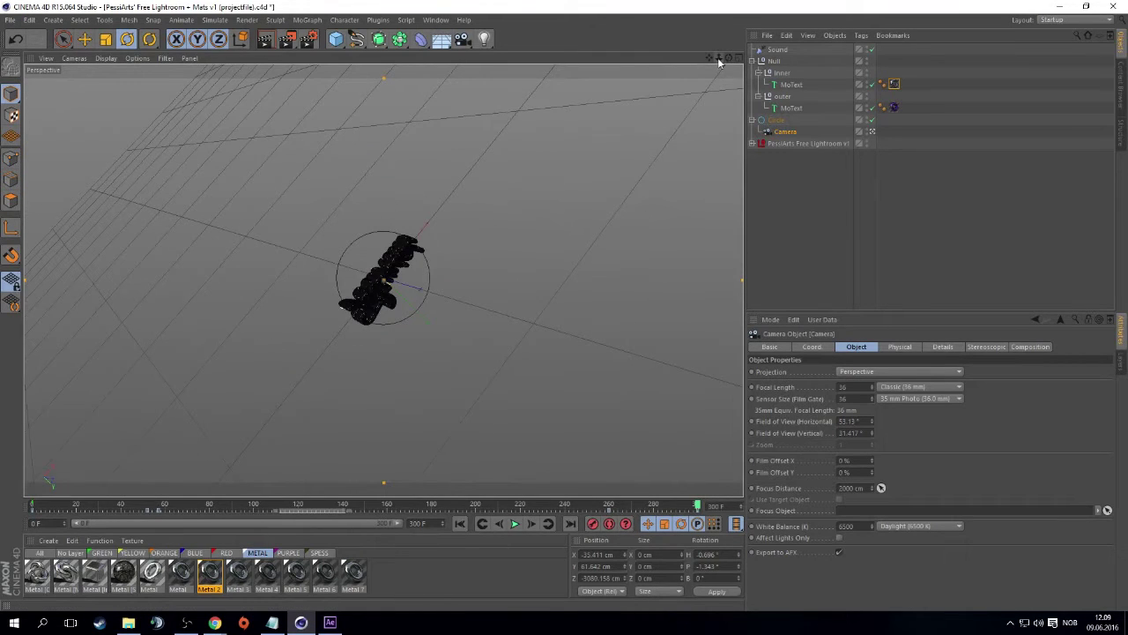
{"action": "left_click_drag", "start_coordinate": [719, 62], "coordinate": [705, 6]}
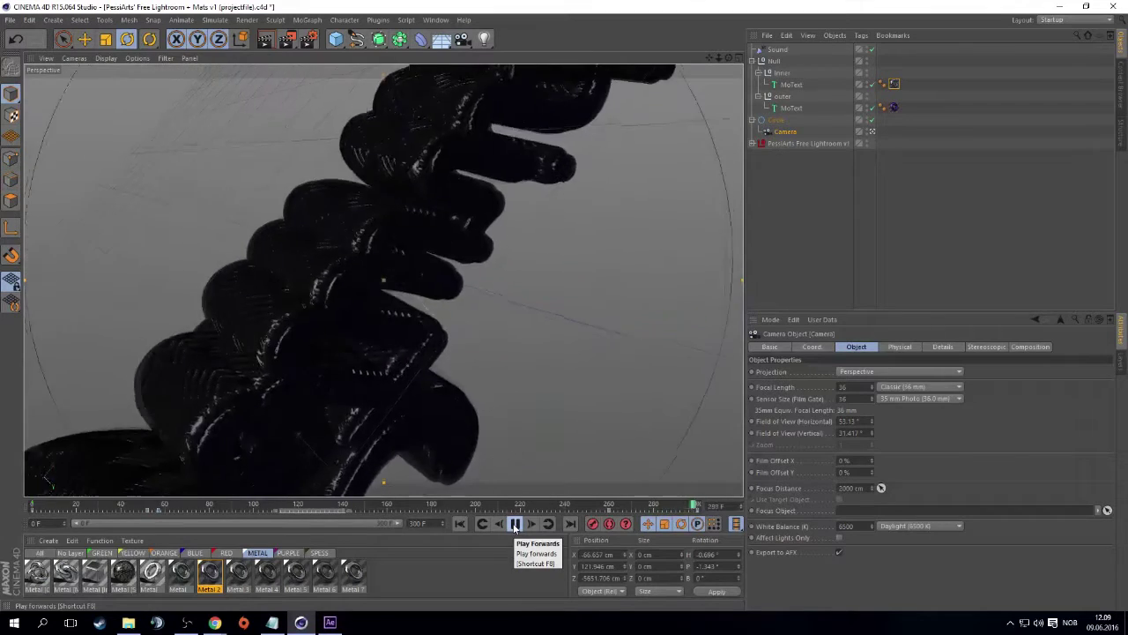
{"action": "left_click", "coordinate": [514, 523]}
{"action": "left_click", "coordinate": [301, 43]}
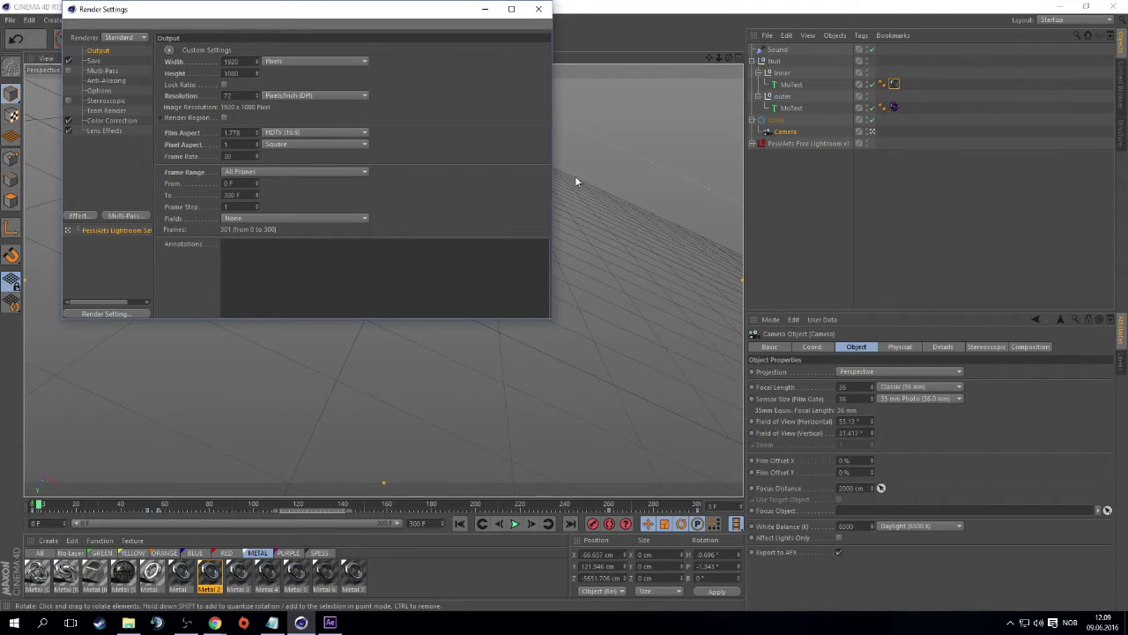
Review the Multi-Pass, Anti-Aliasing and Save pages of Render Settings
{"action": "left_click", "coordinate": [105, 70]}
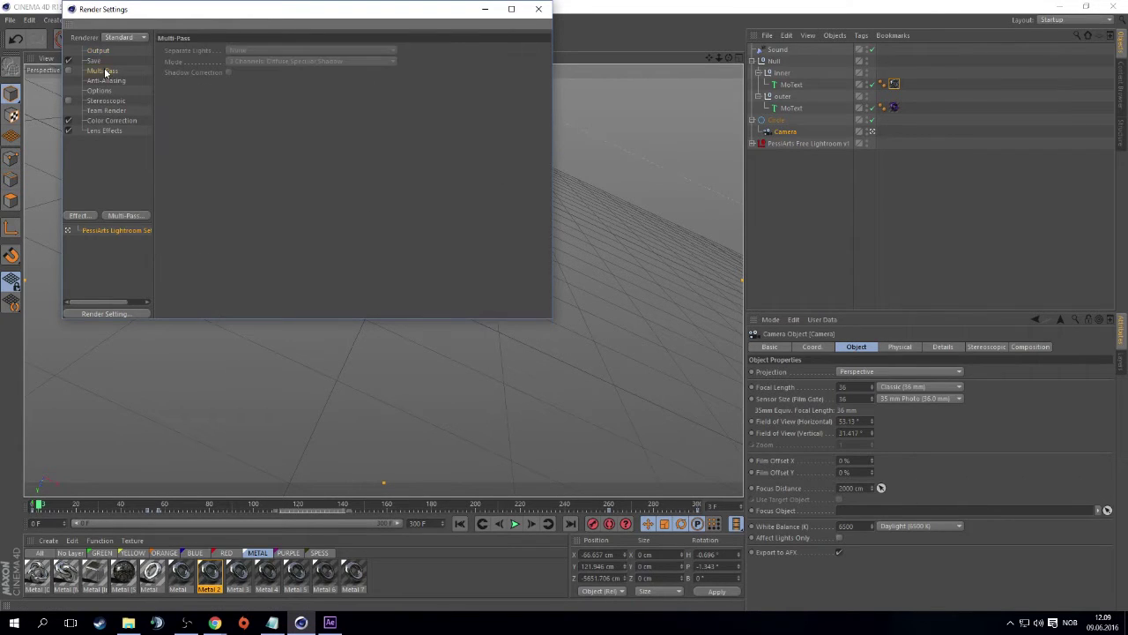
{"action": "left_click", "coordinate": [97, 60]}
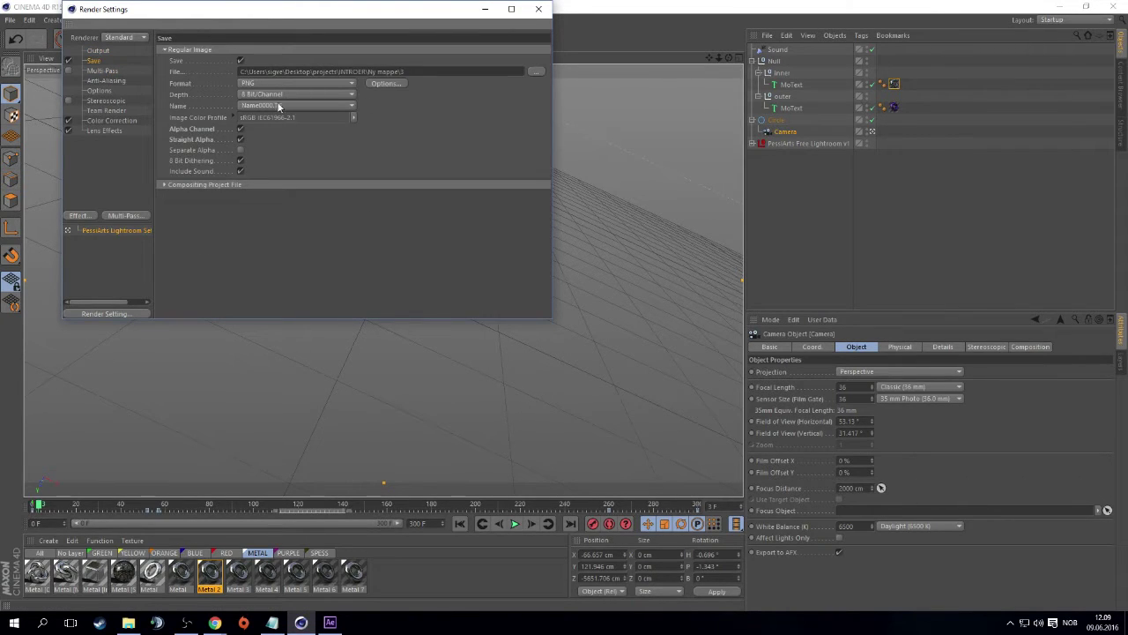
{"action": "left_click", "coordinate": [105, 81]}
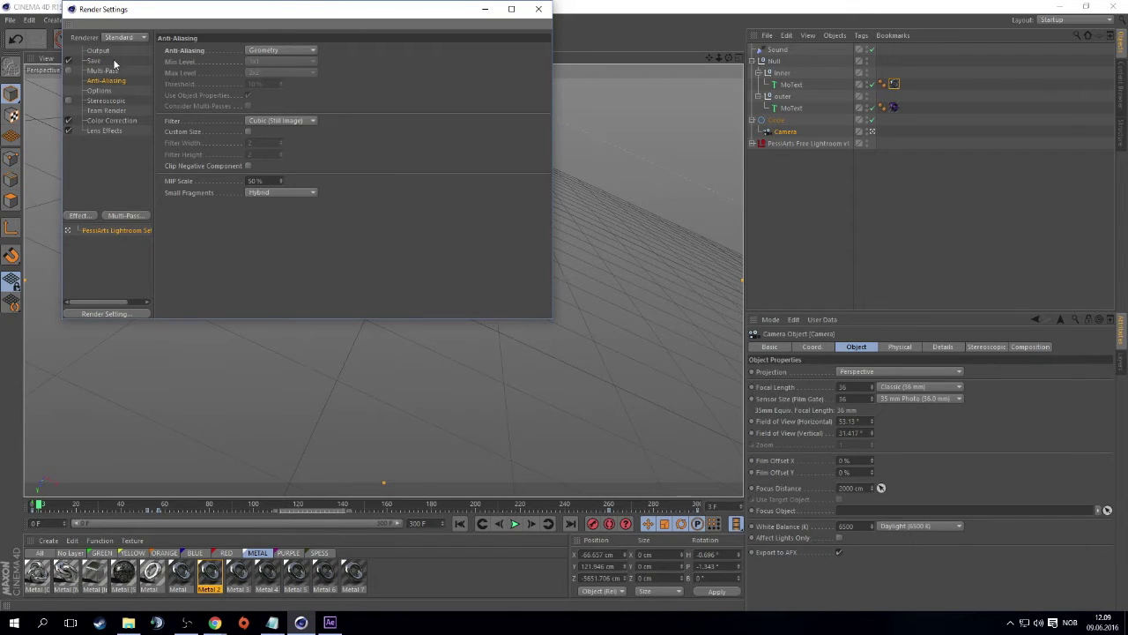
{"action": "left_click", "coordinate": [110, 61]}
{"action": "left_click", "coordinate": [128, 81]}
{"action": "left_click", "coordinate": [97, 61]}
Save the render output as 3 in a new 'toturial' folder inside projects\INTROER
{"action": "left_click", "coordinate": [535, 72]}
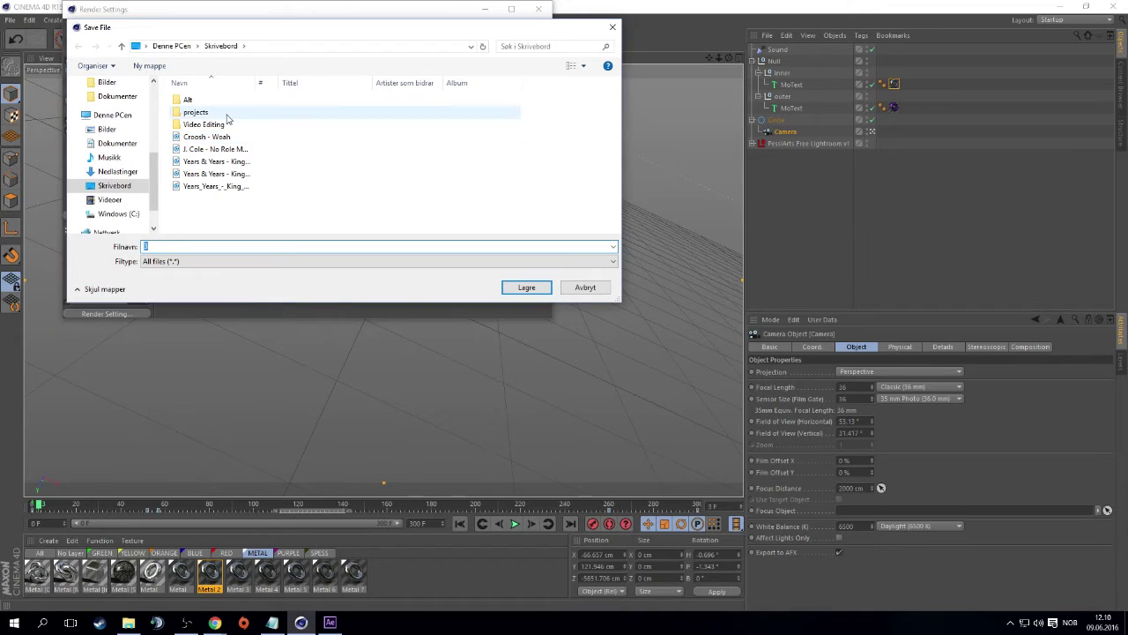
{"action": "double_click", "coordinate": [227, 113]}
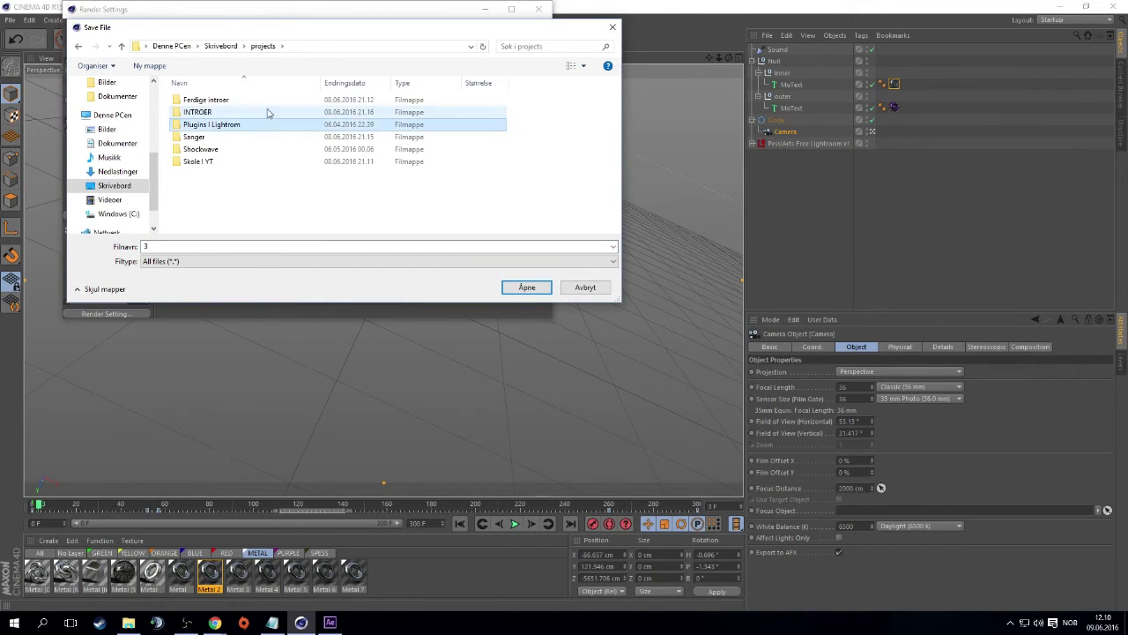
{"action": "double_click", "coordinate": [265, 112]}
{"action": "left_click", "coordinate": [149, 65]}
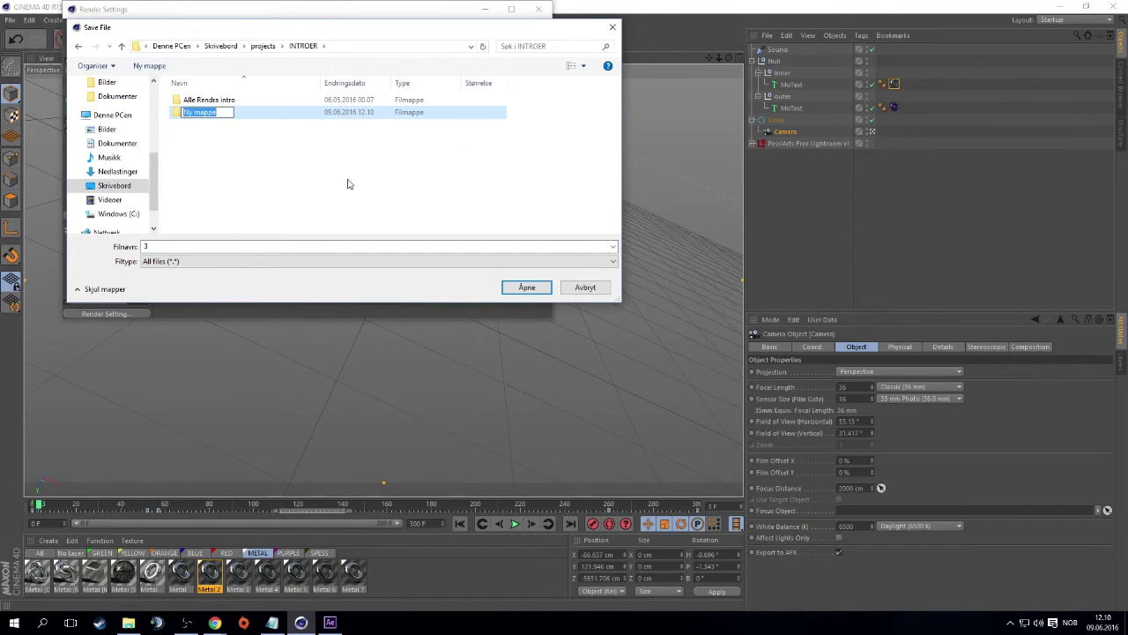
{"action": "type", "text": "toturial"}
{"action": "key", "text": "Return"}
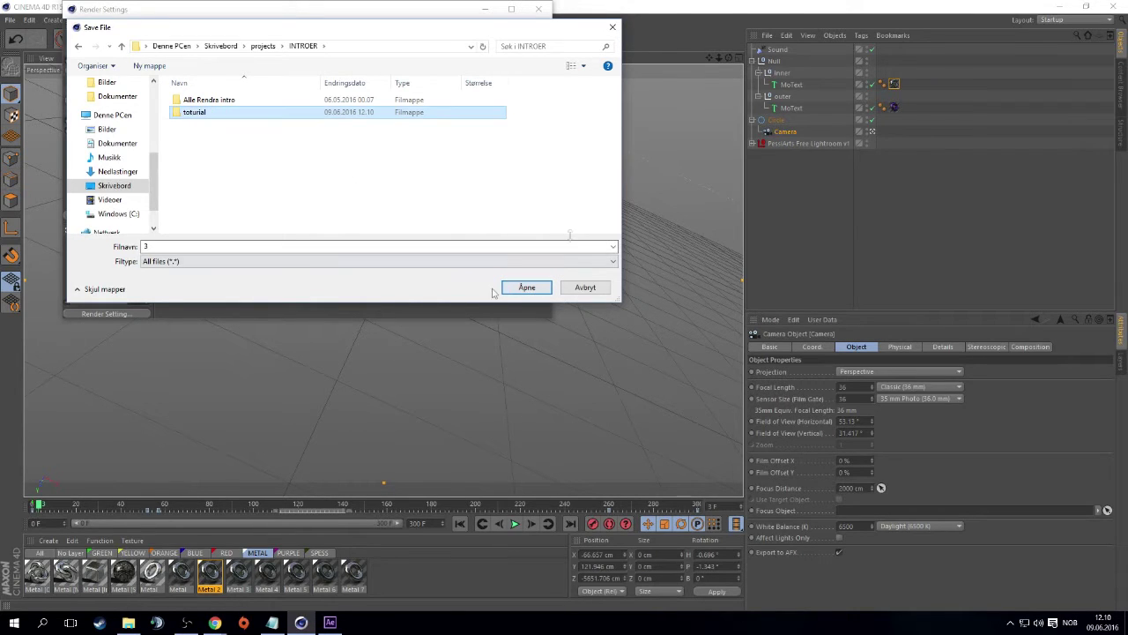
{"action": "left_click", "coordinate": [527, 291]}
{"action": "left_click", "coordinate": [527, 290]}
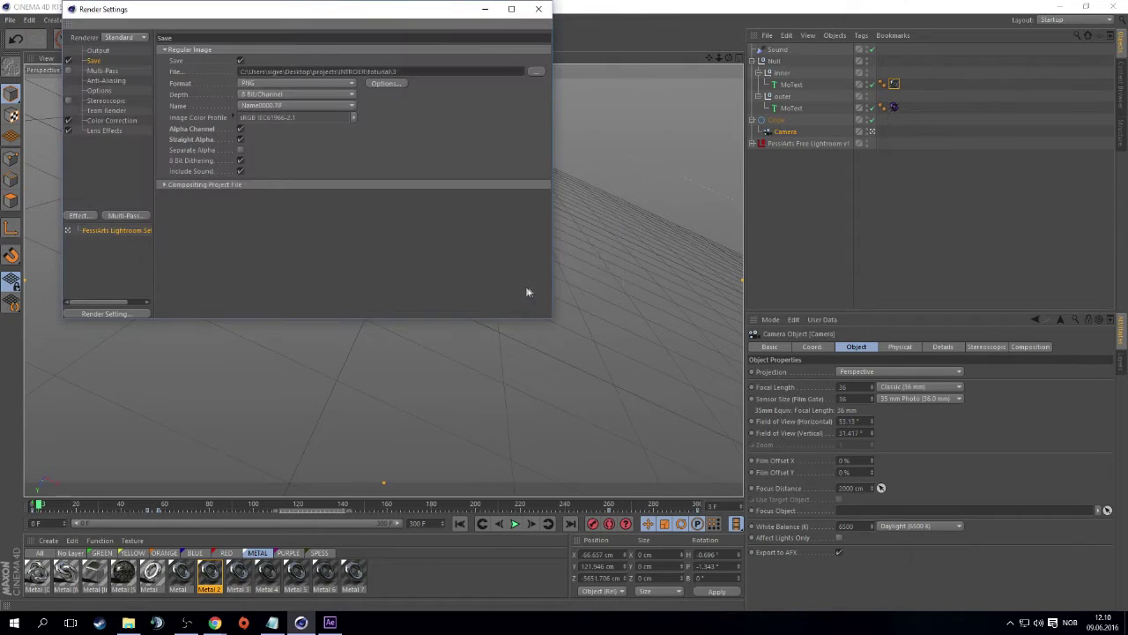
{"action": "left_click", "coordinate": [539, 9]}
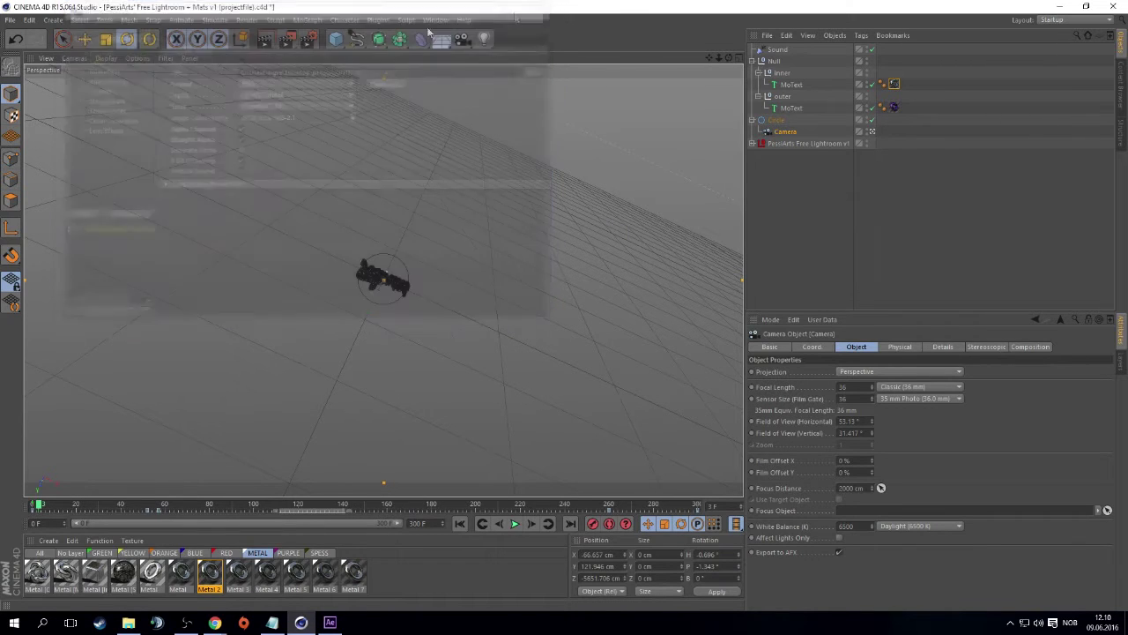
Render all 301 frames of the Toturial animation to the Picture Viewer
{"action": "left_click", "coordinate": [290, 41]}
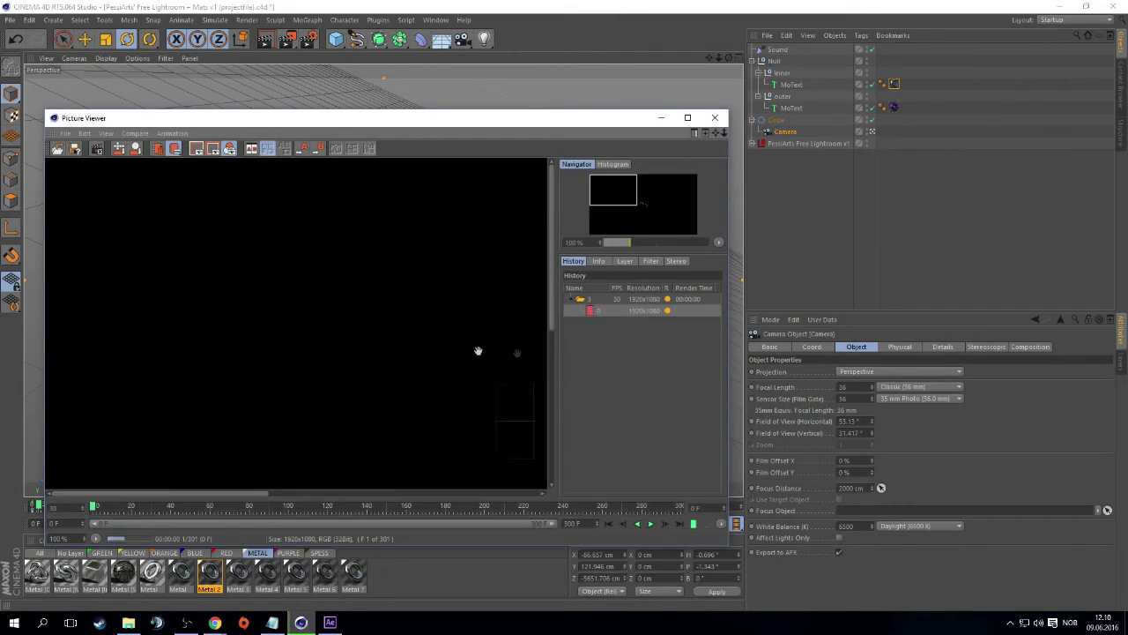
{"action": "scroll", "coordinate": [382, 353], "scroll_direction": "down", "scroll_amount": 4}
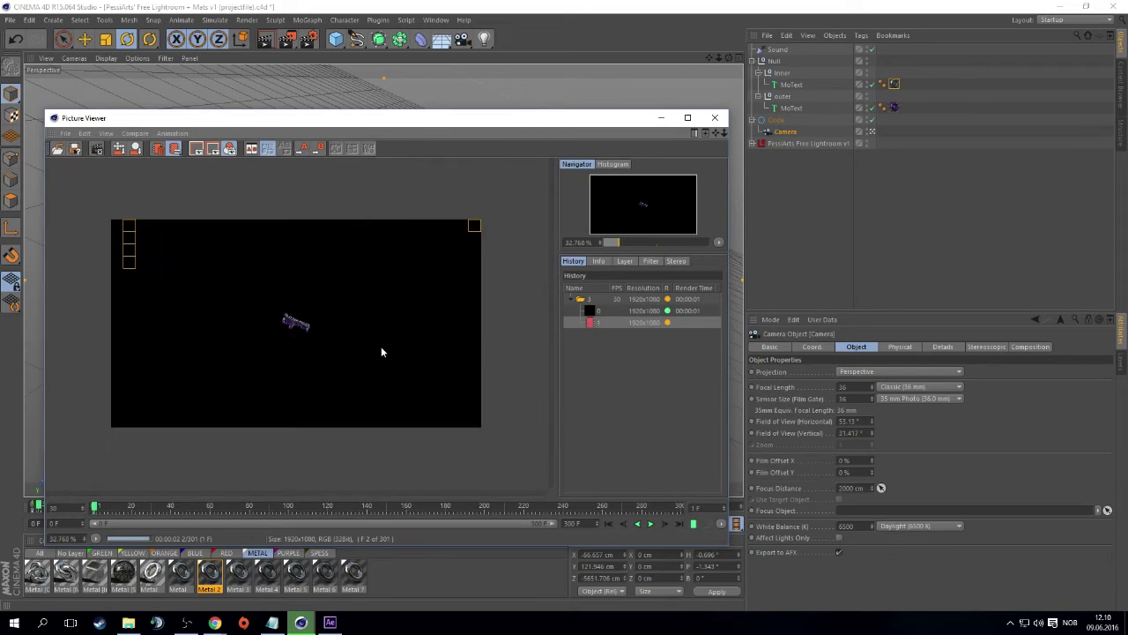
{"action": "scroll", "coordinate": [381, 349], "scroll_direction": "up", "scroll_amount": 2}
{"action": "scroll", "coordinate": [374, 342], "scroll_direction": "down", "scroll_amount": 1}
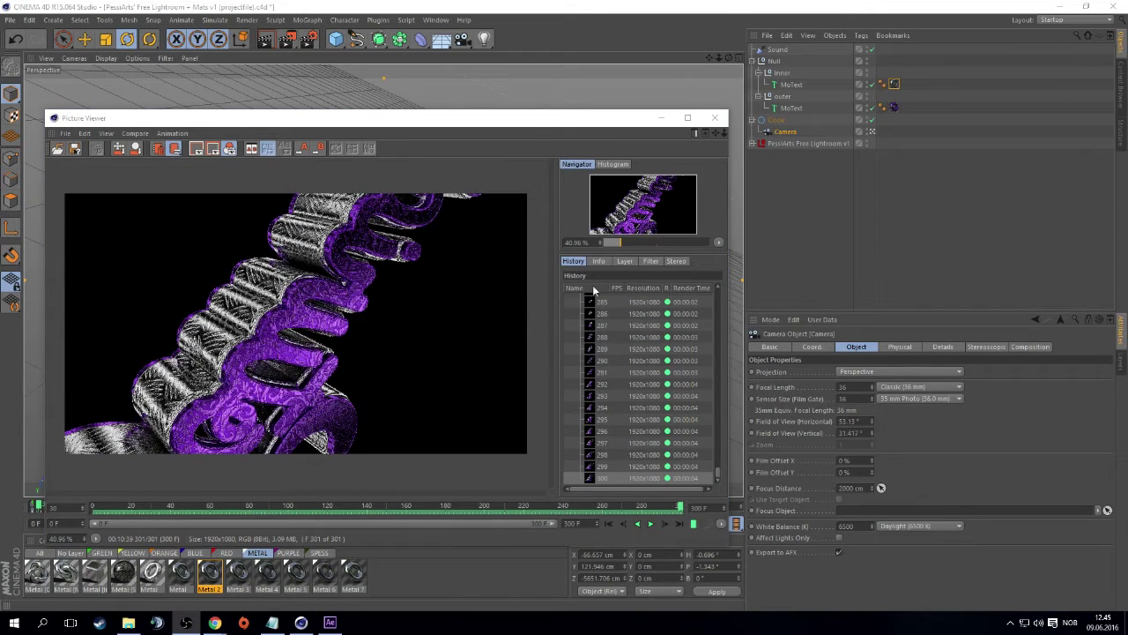
{"action": "left_click", "coordinate": [716, 118]}
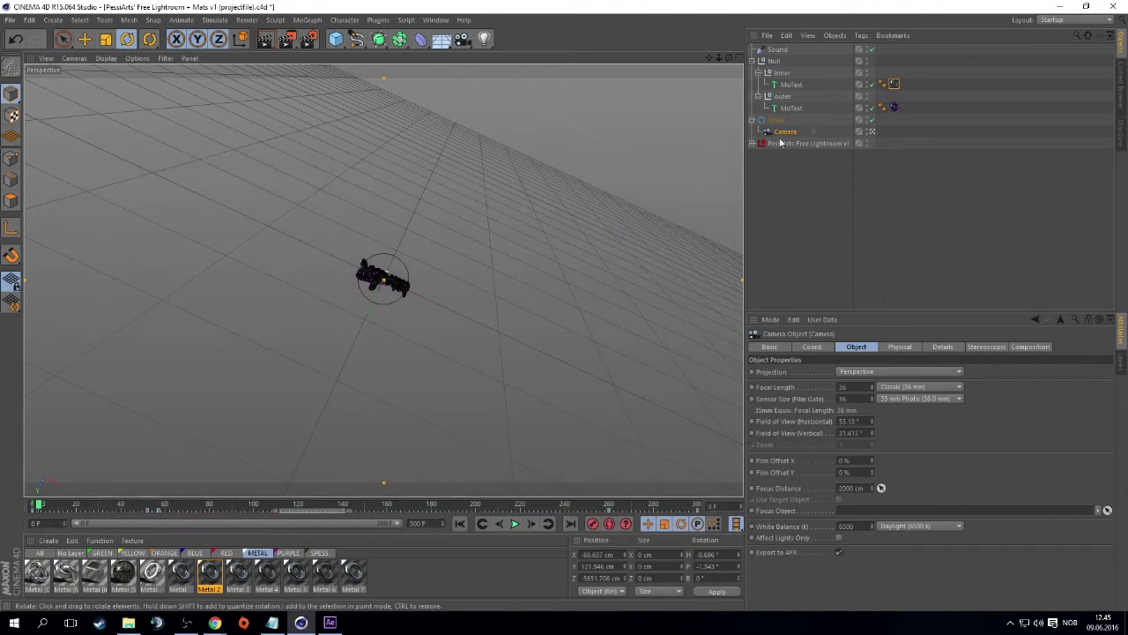
Quit Cinema 4D without saving the project changes
{"action": "left_click", "coordinate": [1112, 7]}
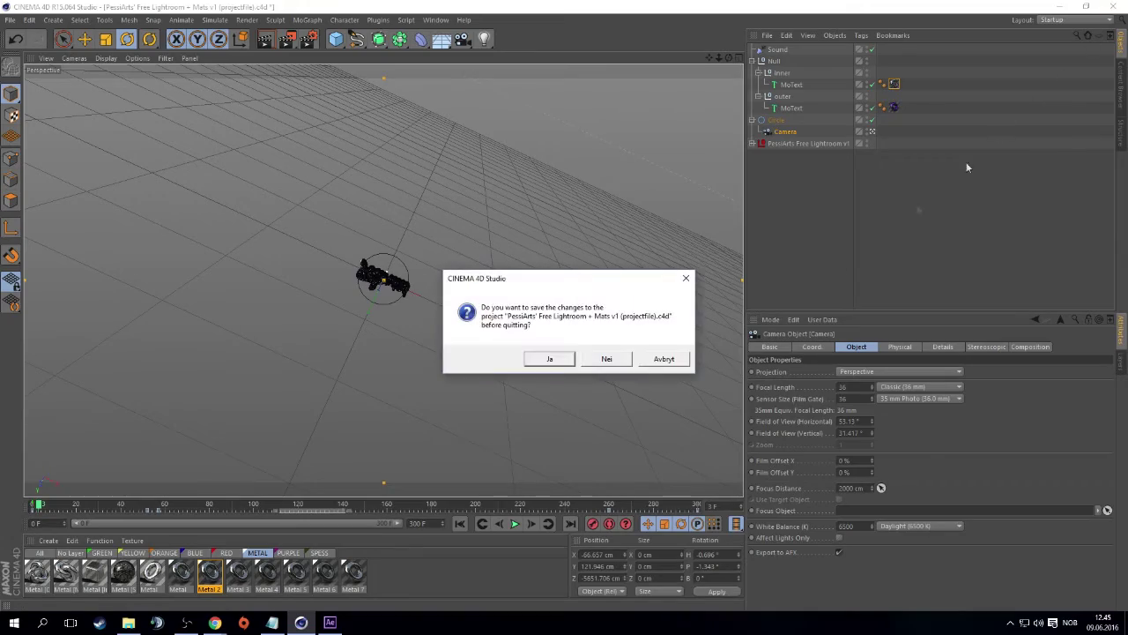
{"action": "left_click", "coordinate": [616, 359]}
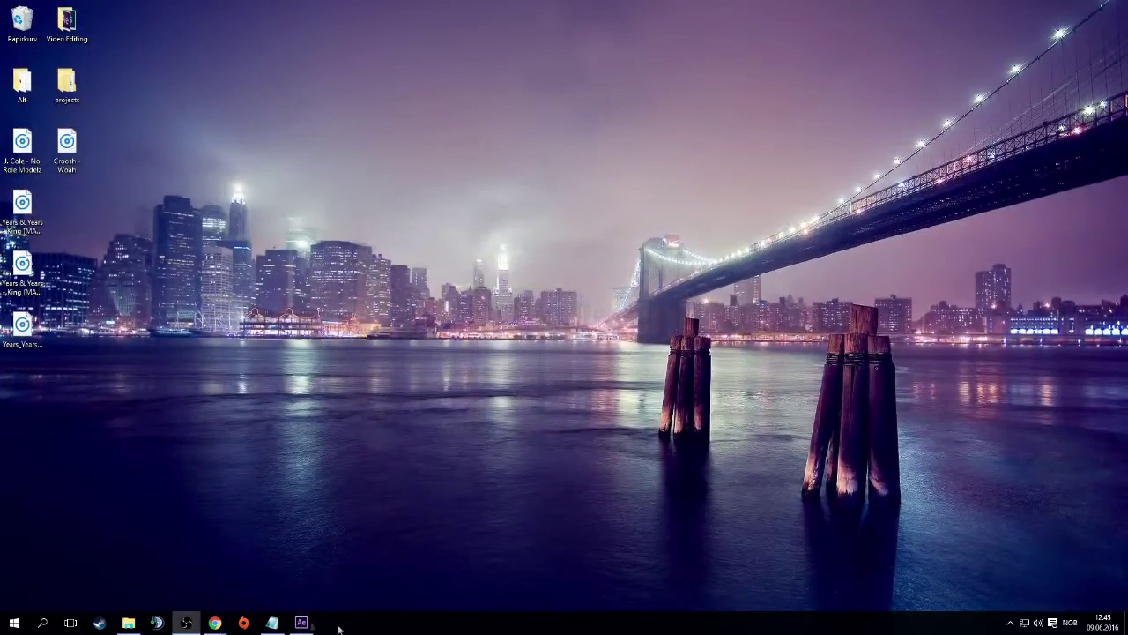
{"action": "mouse_move", "coordinate": [303, 622]}
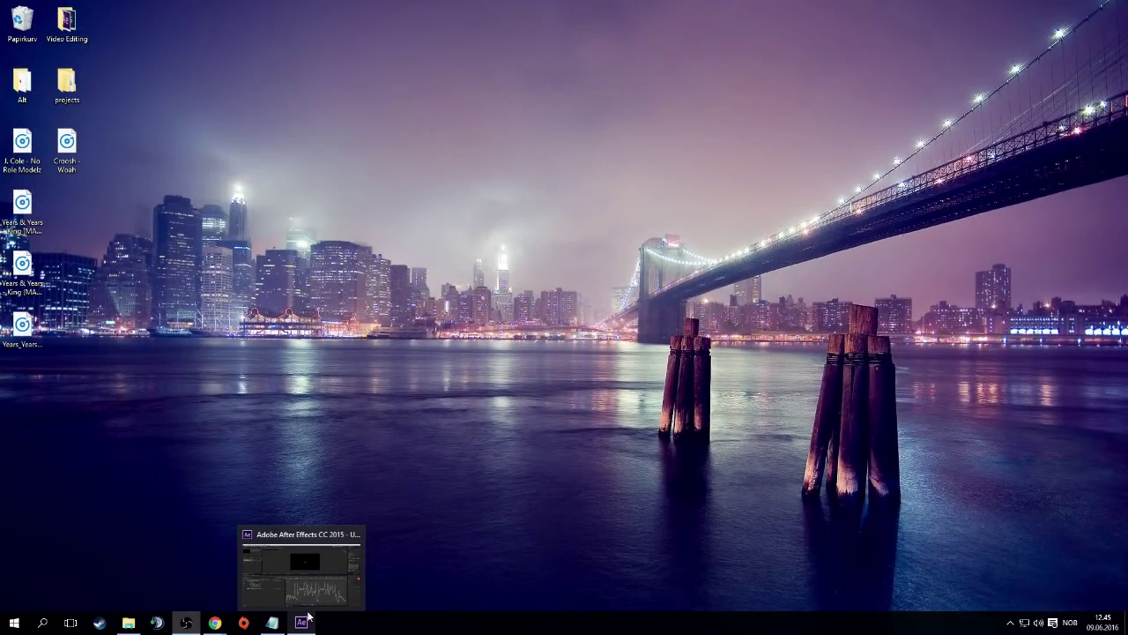
In After Effects, close the Timeline and delete the Solids folder, composition and WAV
{"action": "left_click", "coordinate": [308, 600]}
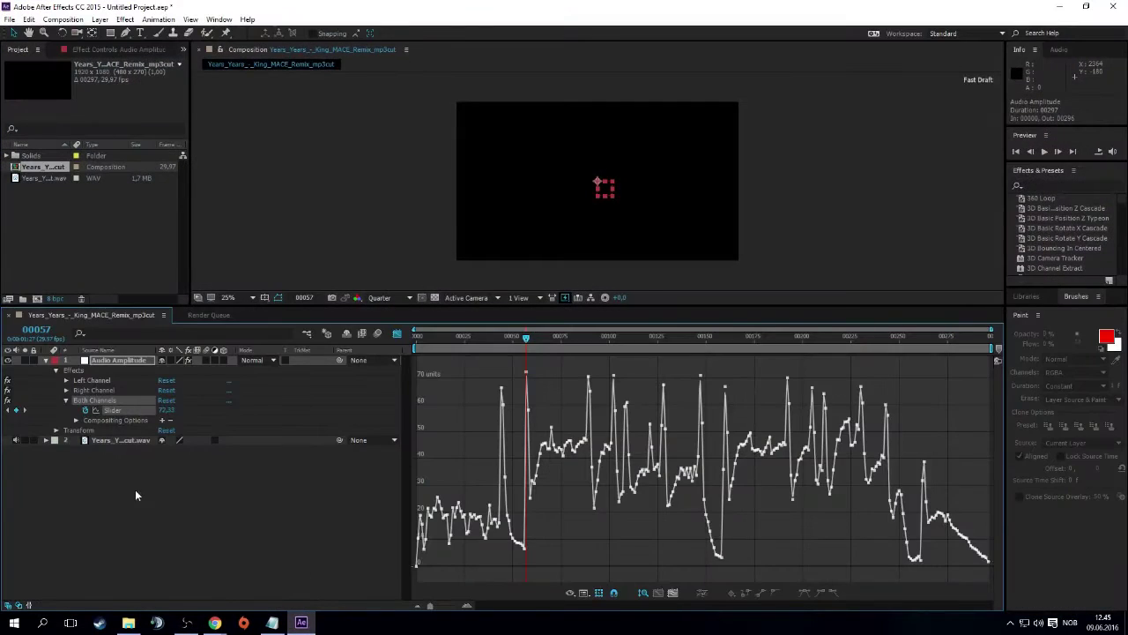
{"action": "left_click", "coordinate": [9, 316]}
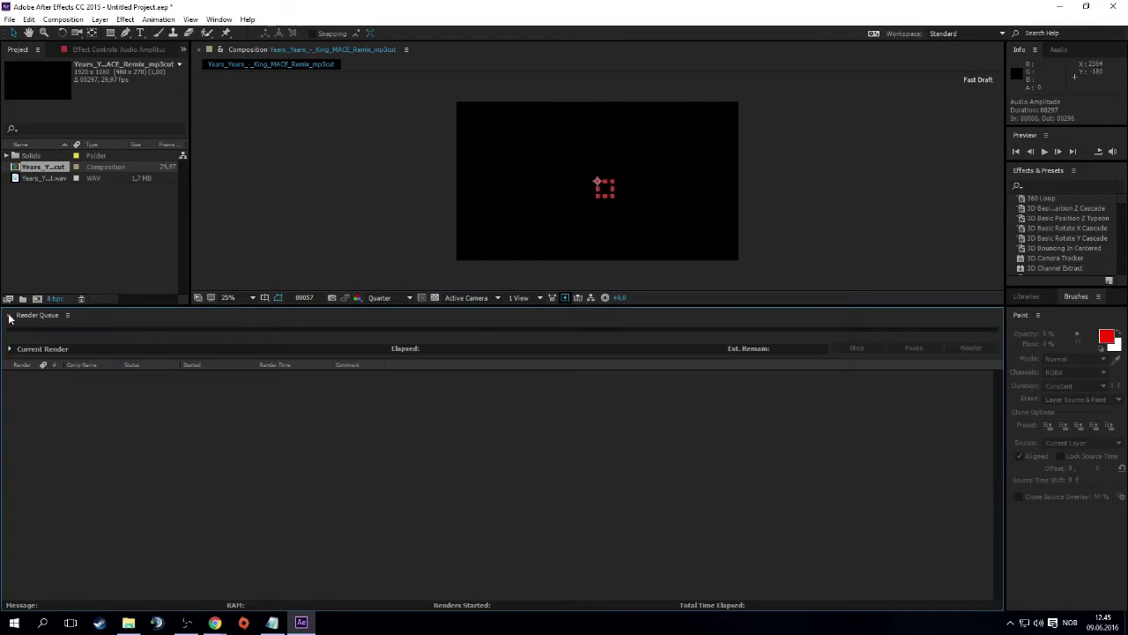
{"action": "left_click_drag", "start_coordinate": [76, 214], "coordinate": [50, 144]}
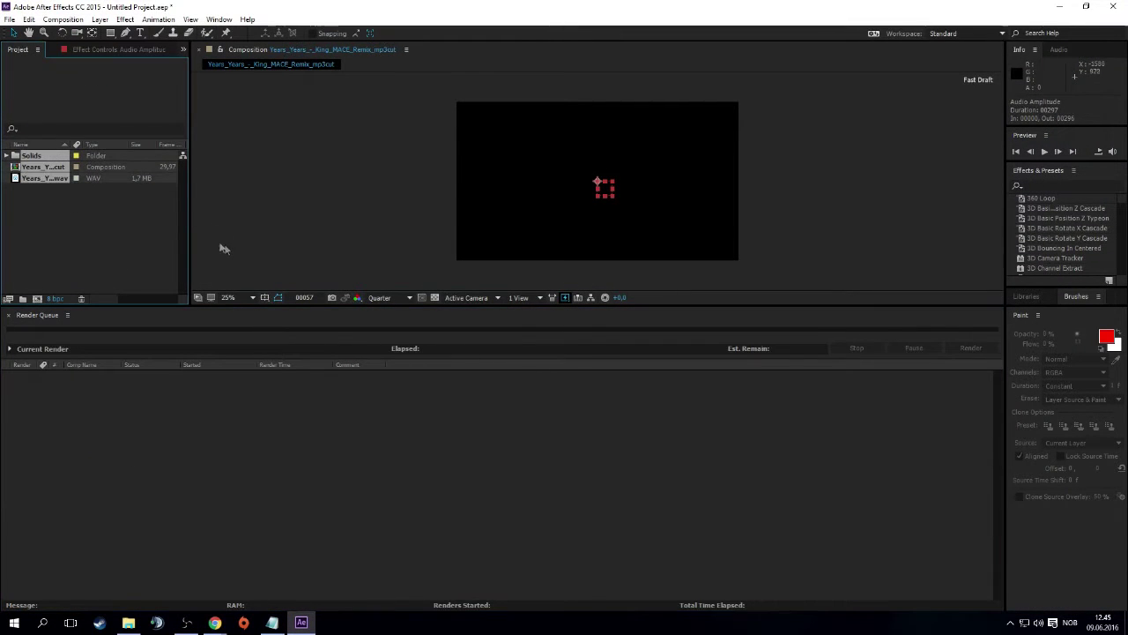
{"action": "key", "text": "Delete"}
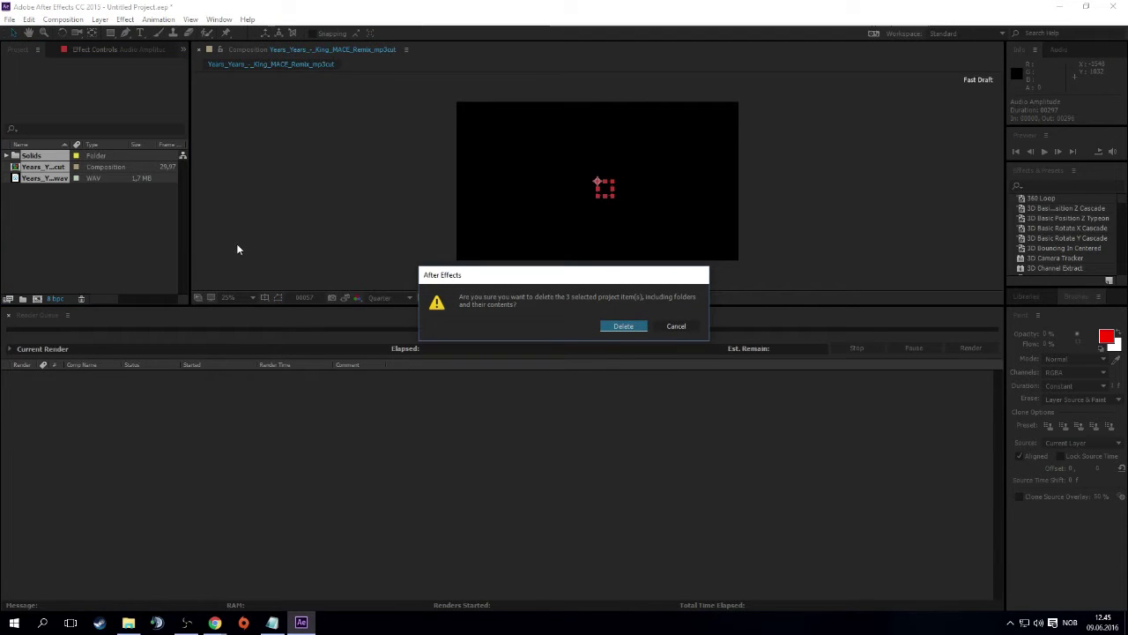
{"action": "left_click", "coordinate": [623, 326]}
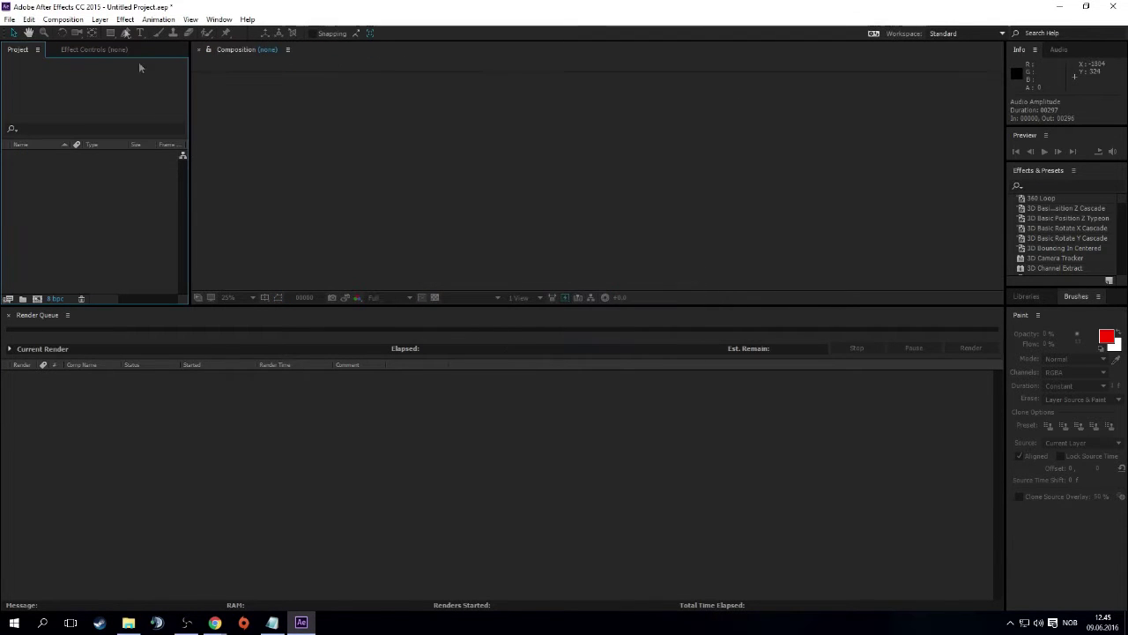
{"action": "left_click", "coordinate": [9, 19]}
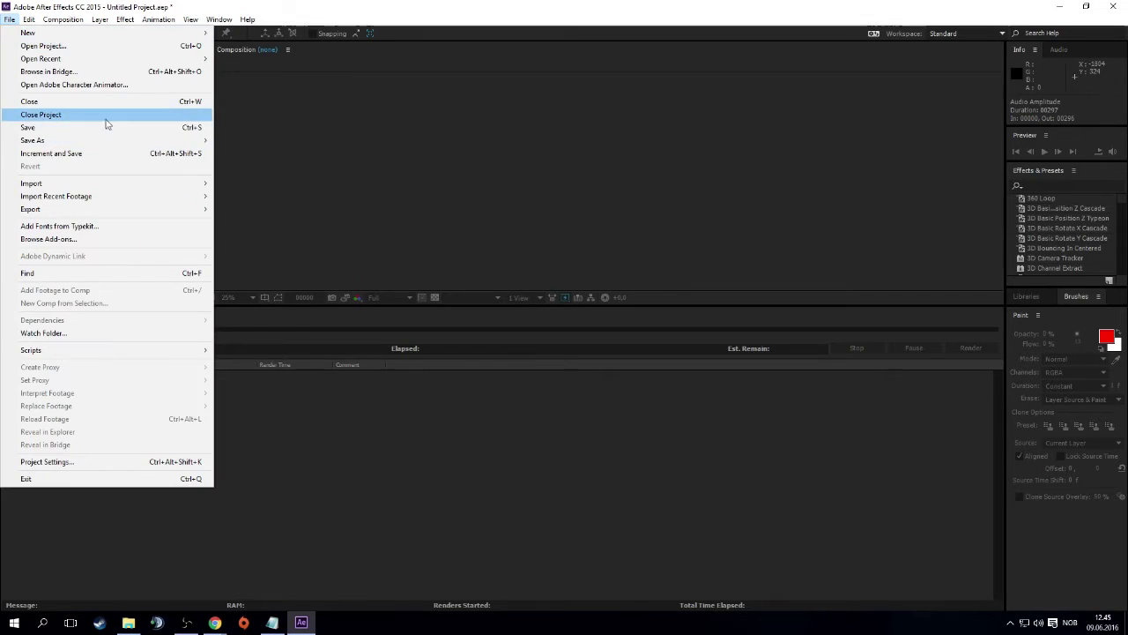
{"action": "left_click", "coordinate": [291, 210]}
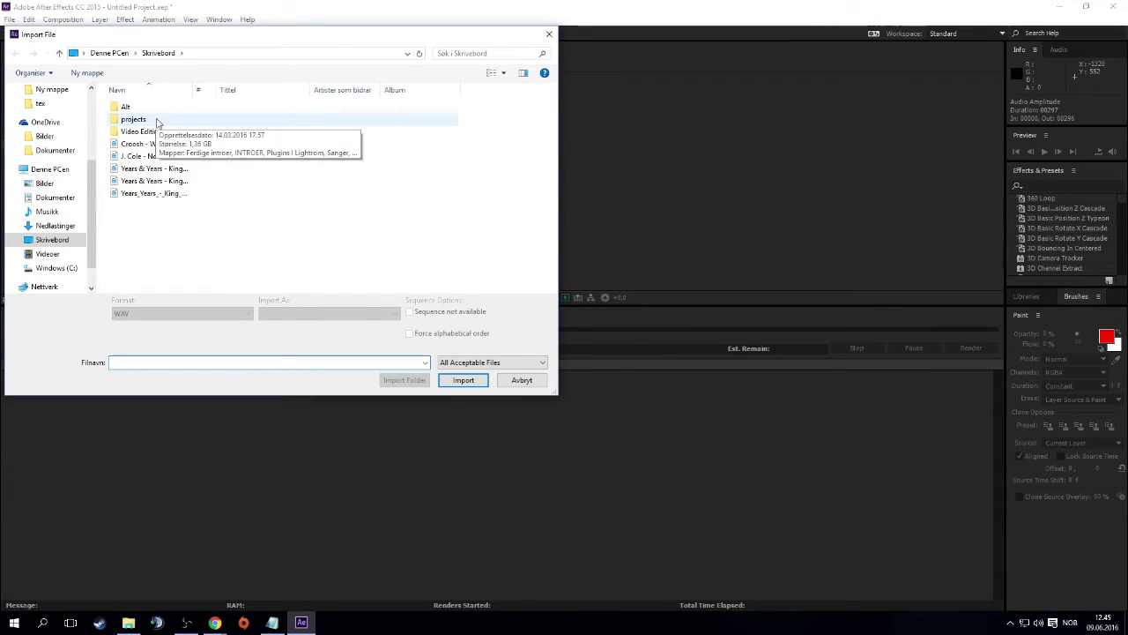
Browse to projects\INTROER\toturial and select 3.aec for import
{"action": "double_click", "coordinate": [157, 119]}
{"action": "double_click", "coordinate": [176, 123]}
{"action": "double_click", "coordinate": [179, 121]}
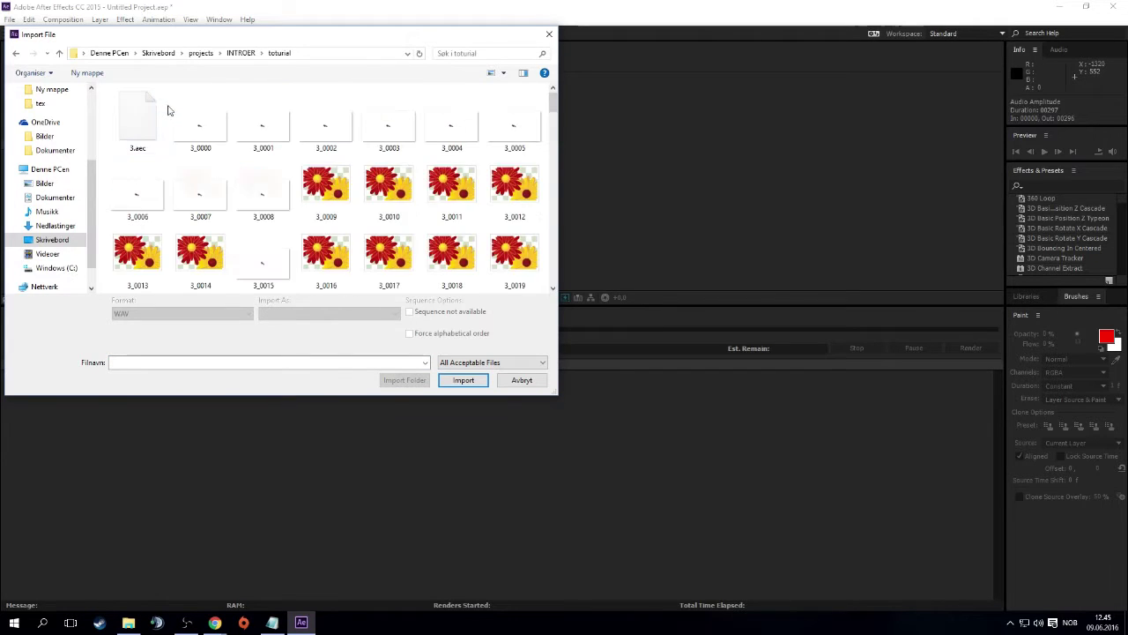
{"action": "left_click", "coordinate": [158, 118]}
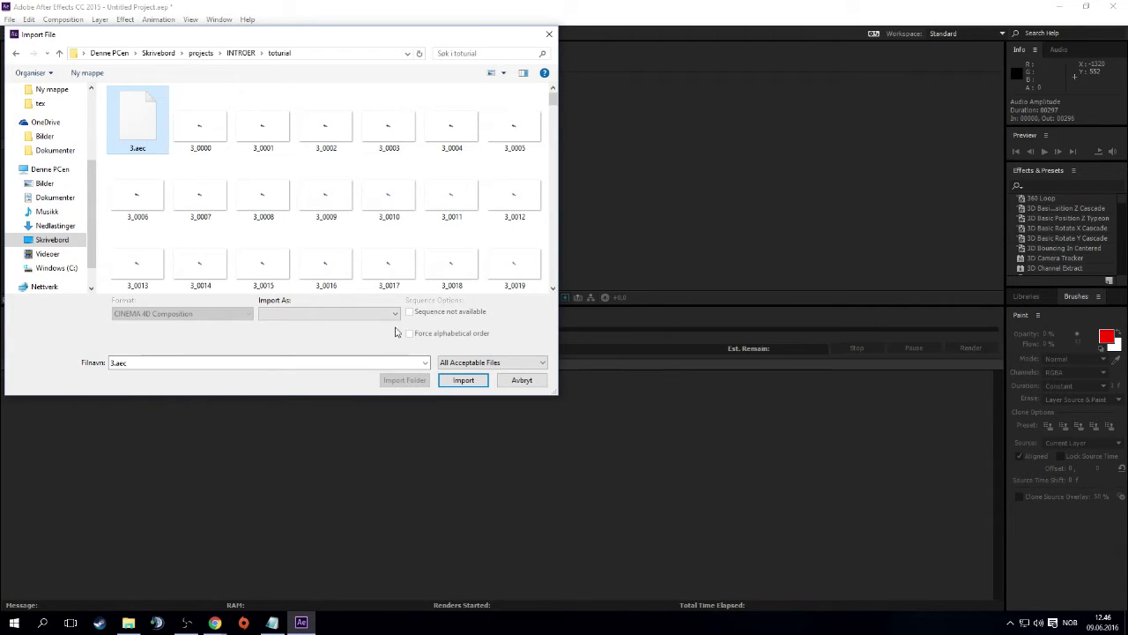
Import 3.aec, open composition 3 from folder 3, and dock its timeline before the render queue
{"action": "left_click", "coordinate": [467, 384]}
{"action": "left_click", "coordinate": [4, 156]}
{"action": "double_click", "coordinate": [42, 167]}
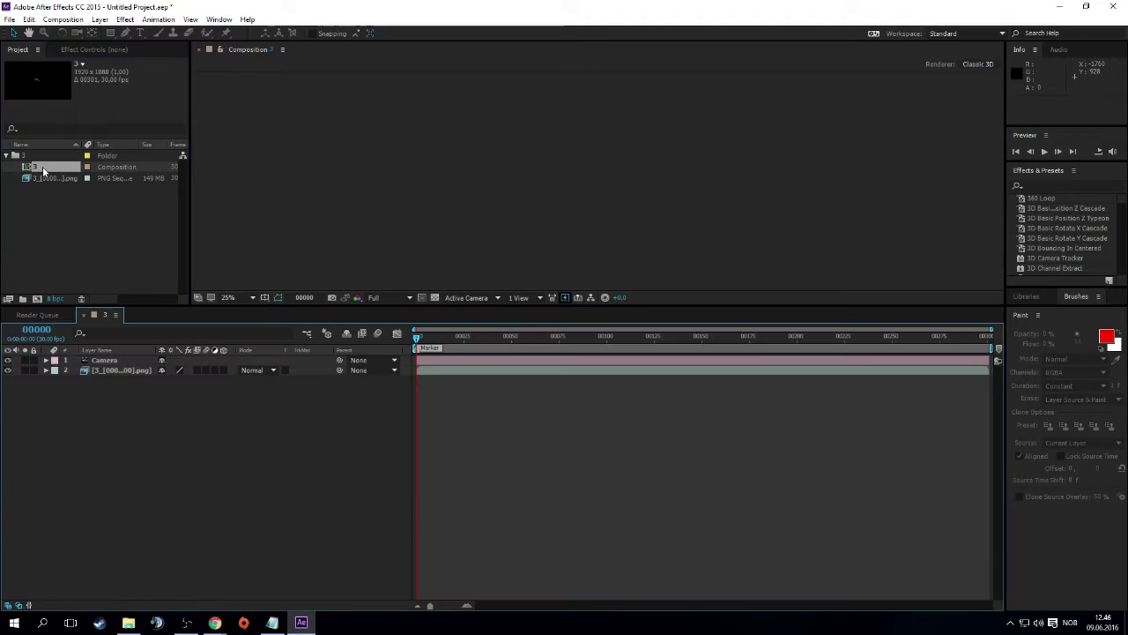
{"action": "left_click_drag", "start_coordinate": [92, 318], "coordinate": [26, 317]}
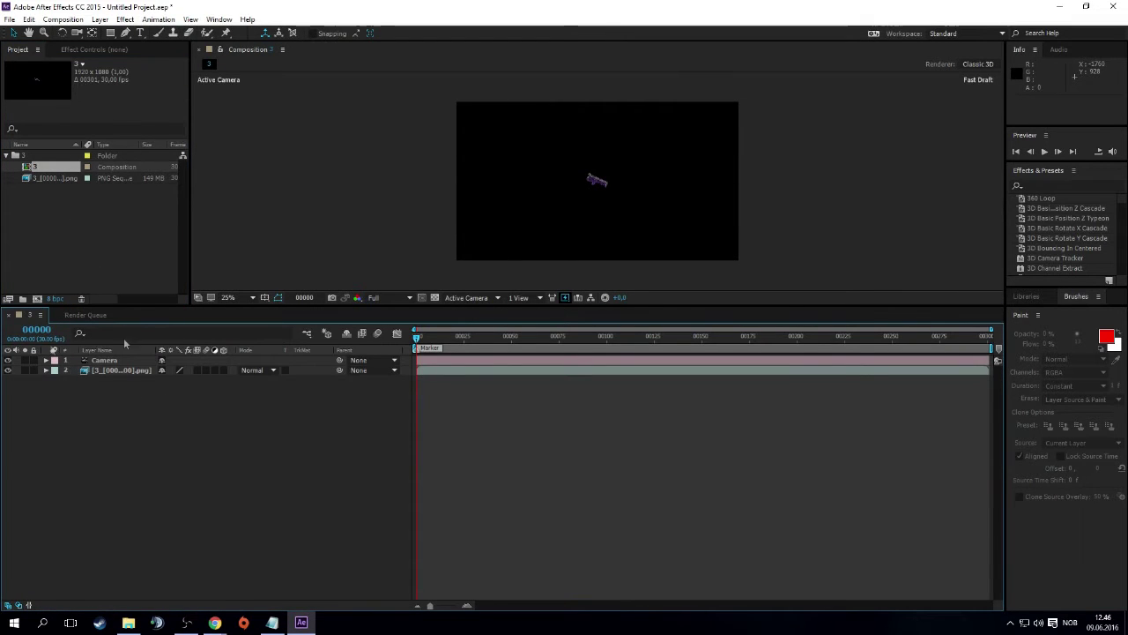
{"action": "left_click", "coordinate": [9, 19]}
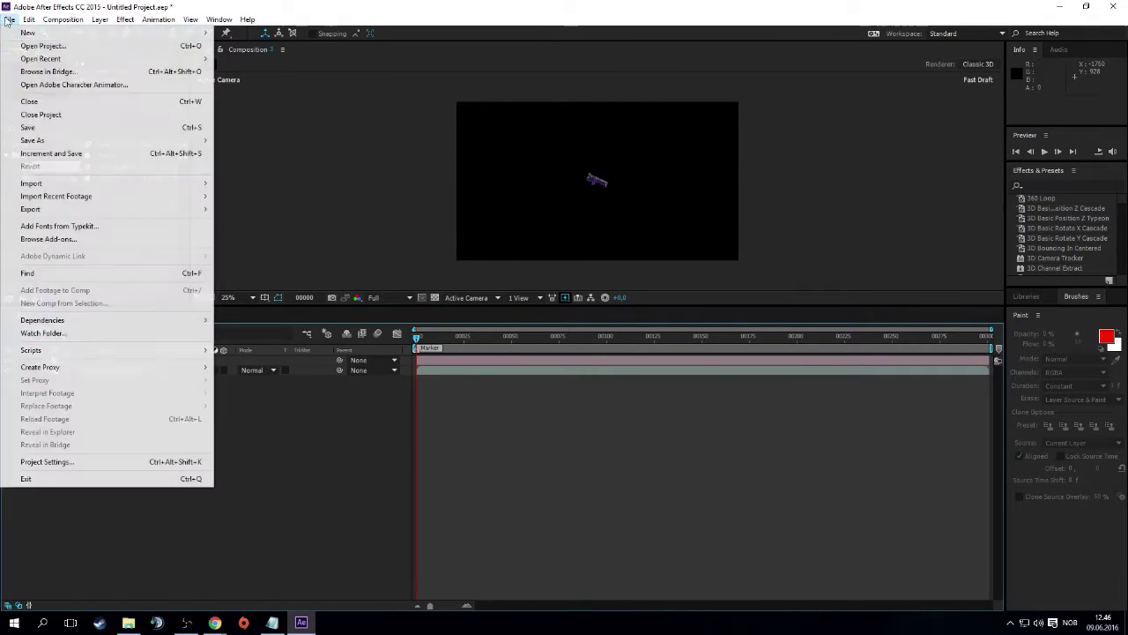
Import the song's WAV file from the desktop folder
{"action": "mouse_move", "coordinate": [53, 183]}
{"action": "left_click", "coordinate": [270, 184]}
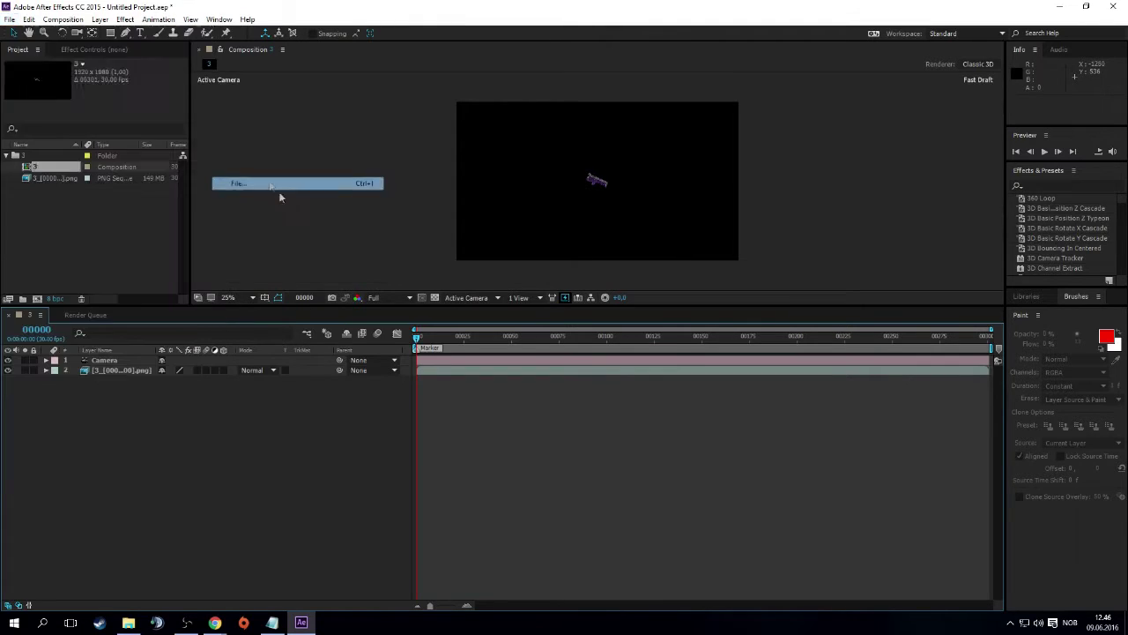
{"action": "left_click", "coordinate": [200, 53]}
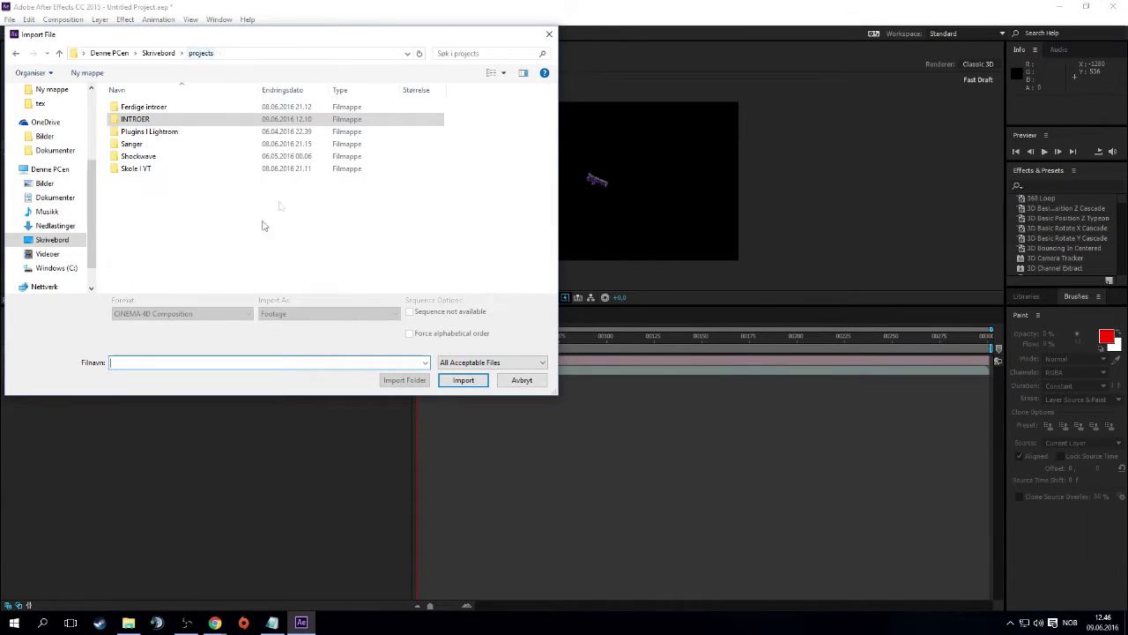
{"action": "left_click", "coordinate": [159, 53]}
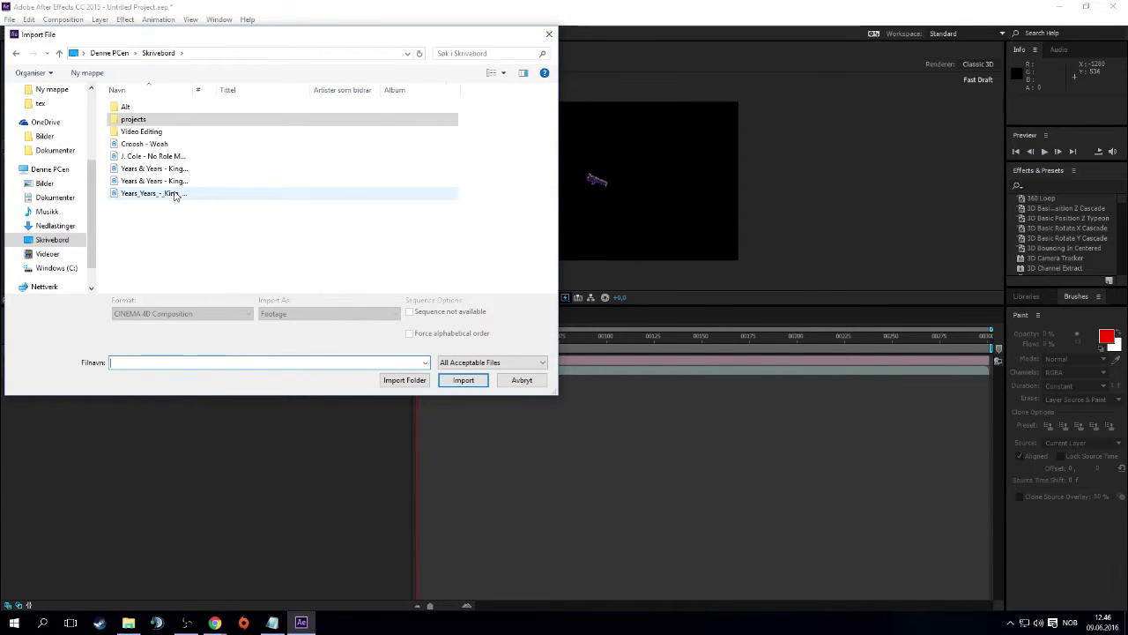
{"action": "left_click", "coordinate": [175, 195]}
{"action": "left_click", "coordinate": [460, 380]}
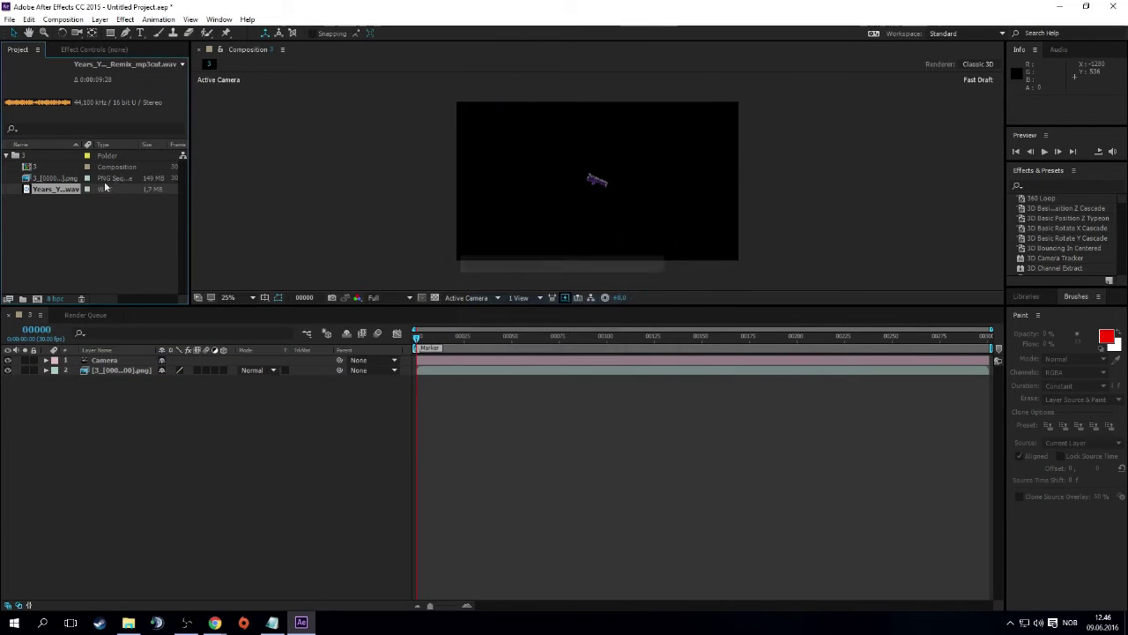
Drag the WAV into composition 3's timeline as an audio layer
{"action": "left_click", "coordinate": [65, 189]}
{"action": "left_click_drag", "start_coordinate": [64, 189], "coordinate": [146, 428]}
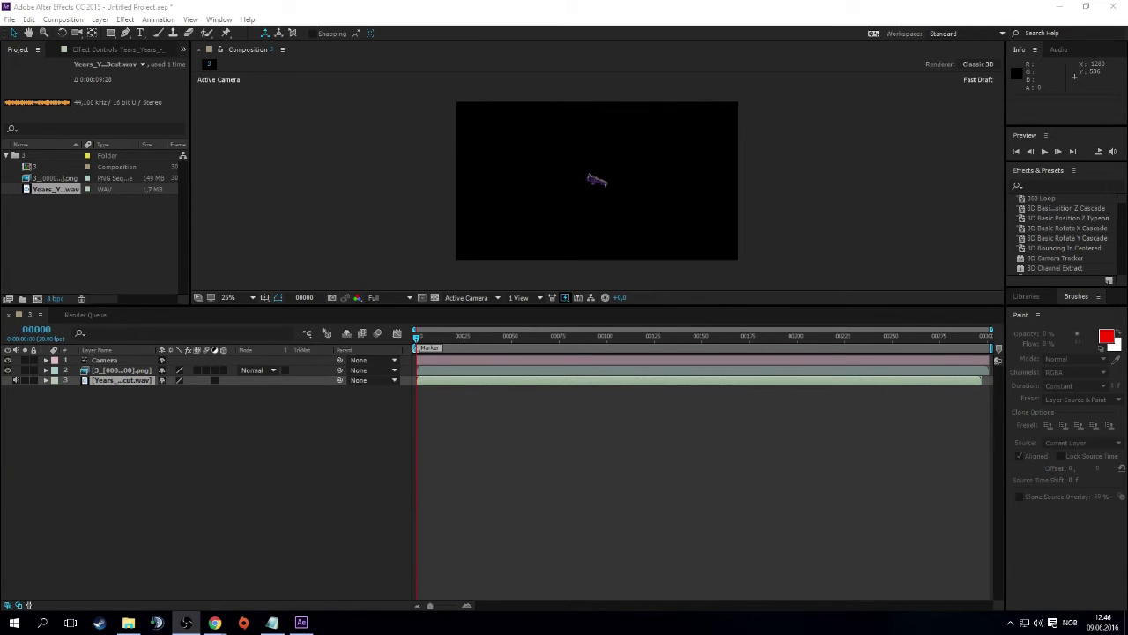
{"action": "left_click", "coordinate": [309, 407]}
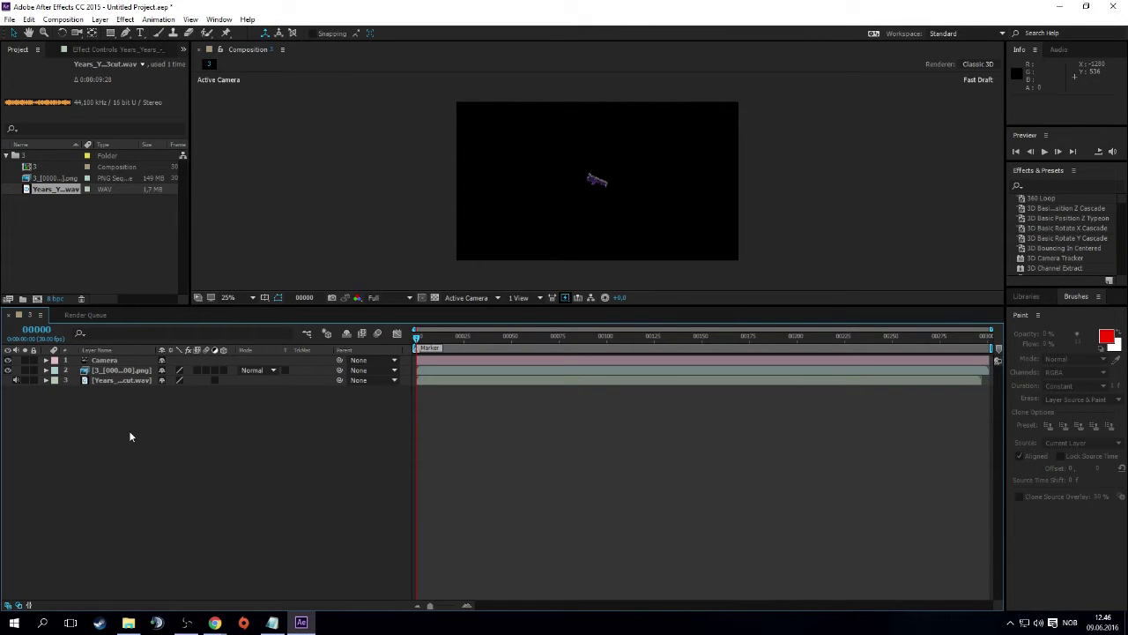
{"action": "right_click", "coordinate": [176, 445]}
Create a full-frame black solid and send it to the bottom of the layer stack
{"action": "mouse_move", "coordinate": [256, 451]}
{"action": "left_click", "coordinate": [368, 489]}
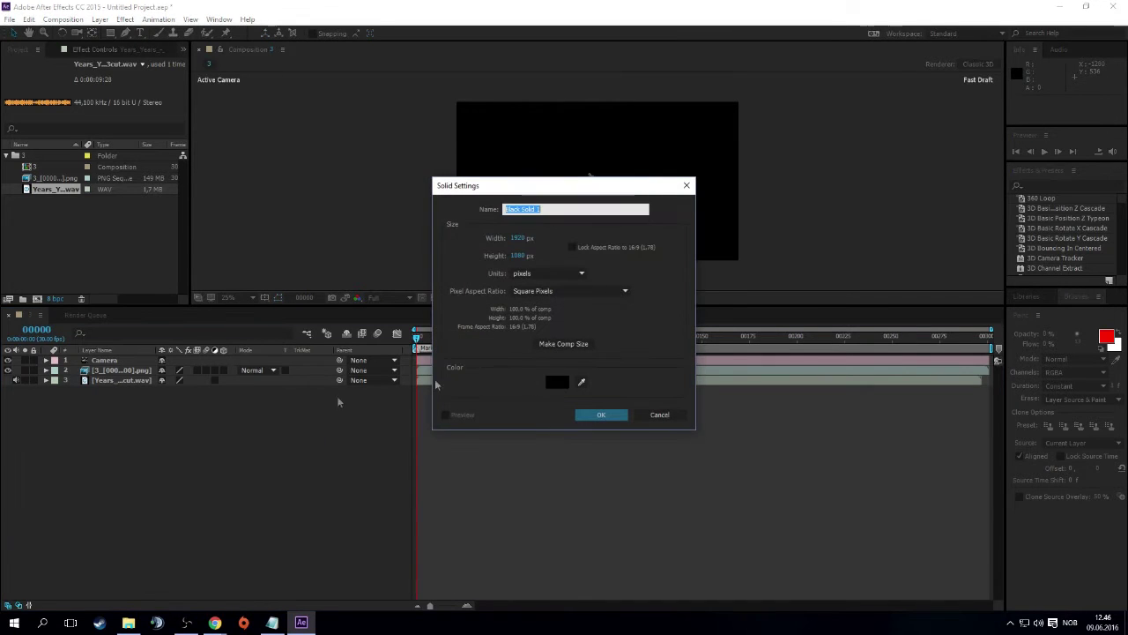
{"action": "left_click", "coordinate": [605, 416]}
{"action": "key", "text": "ctrl+shift+bracketleft"}
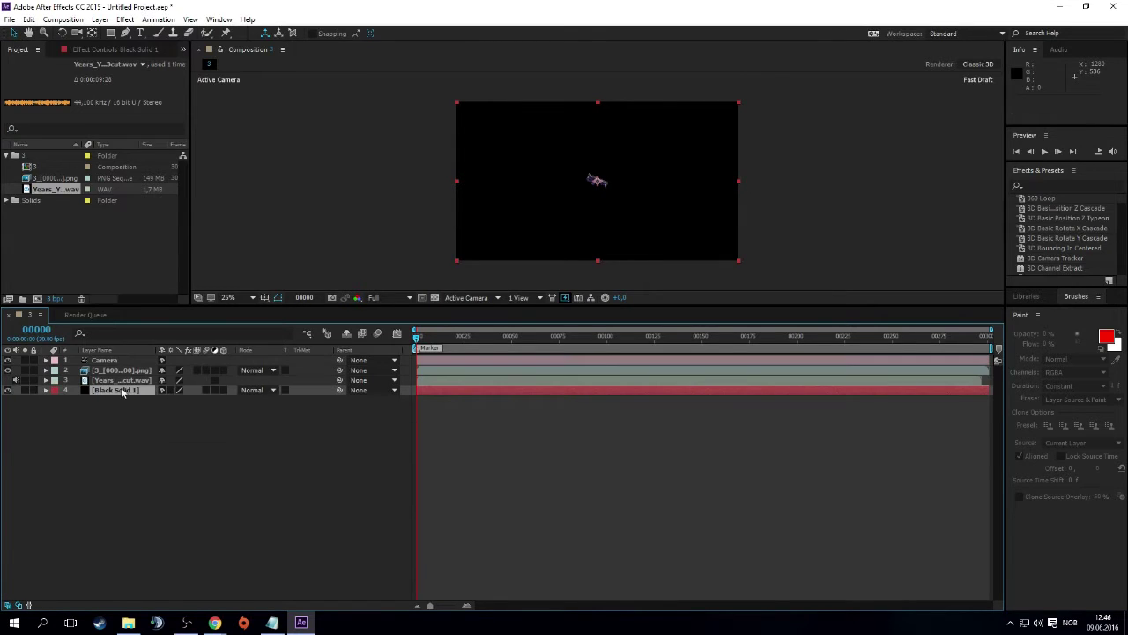
Rename the new solid layer to bg
{"action": "right_click", "coordinate": [126, 391]}
{"action": "left_click", "coordinate": [154, 602]}
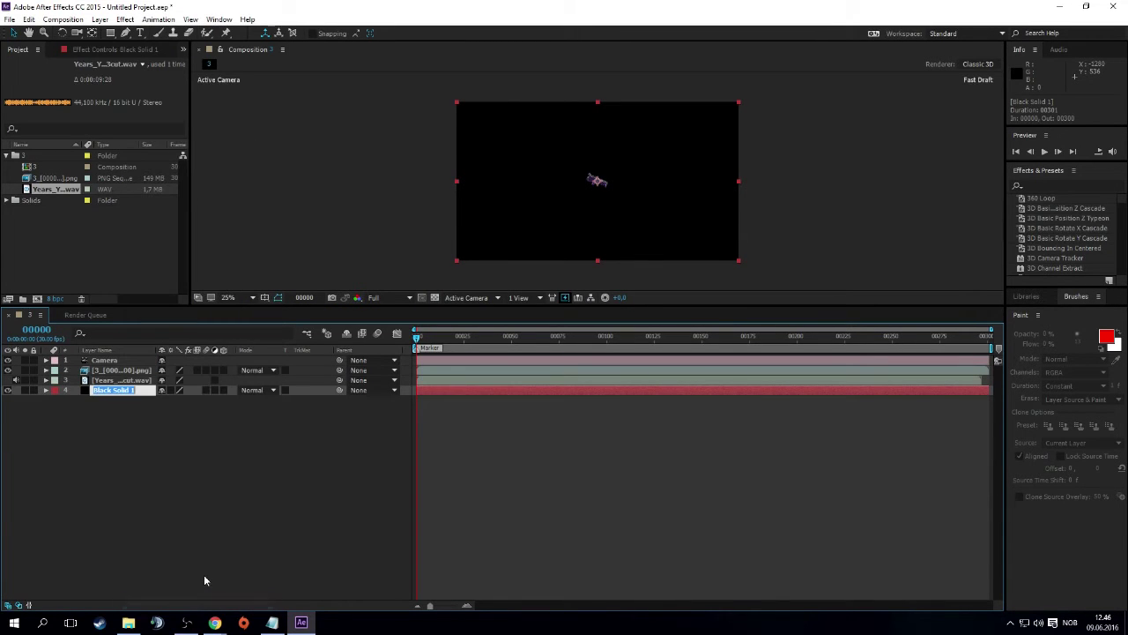
{"action": "type", "text": "bg"}
{"action": "key", "text": "Return"}
{"action": "left_click", "coordinate": [218, 548]}
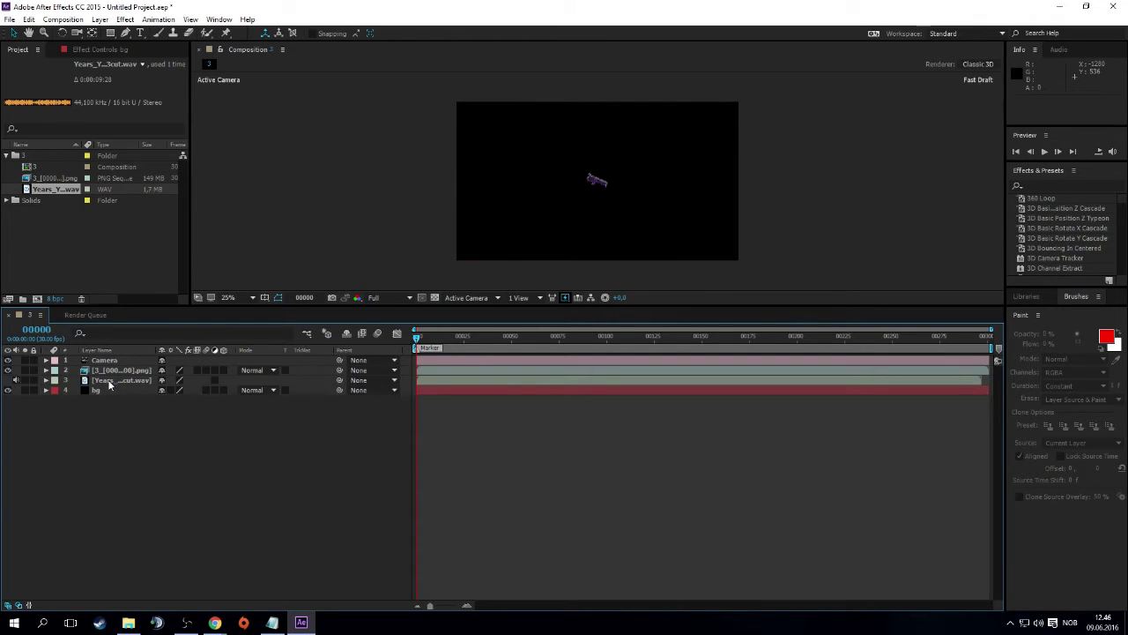
{"action": "left_click", "coordinate": [1060, 180]}
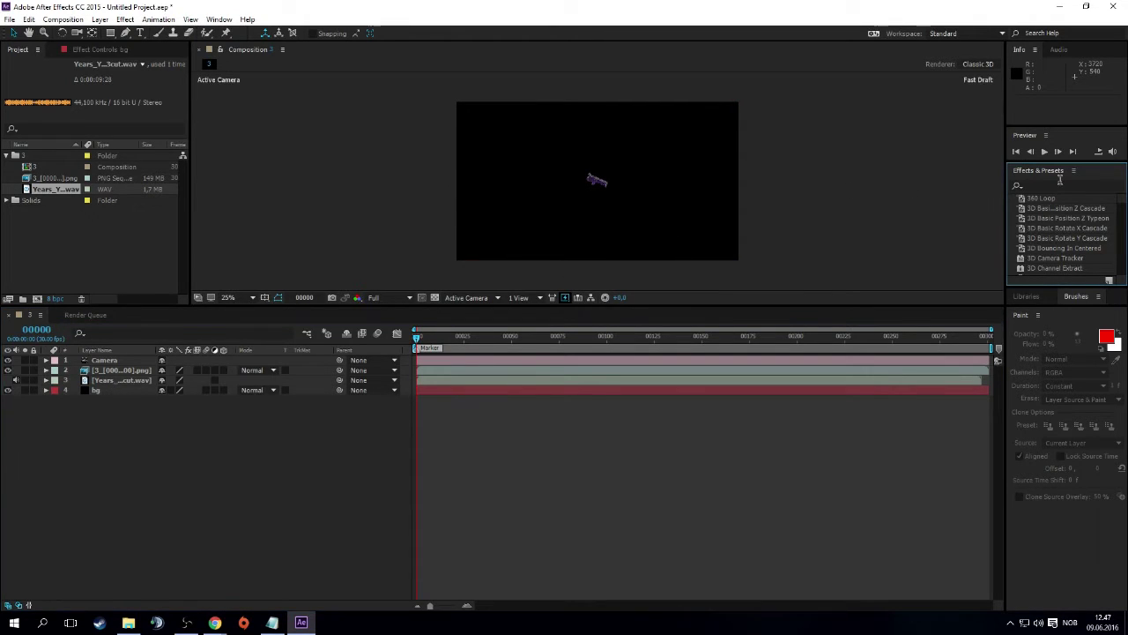
Apply Gradient Ramp to the bg layer and set its end colour to black
{"action": "left_click", "coordinate": [1060, 183]}
{"action": "type", "text": "ramp"}
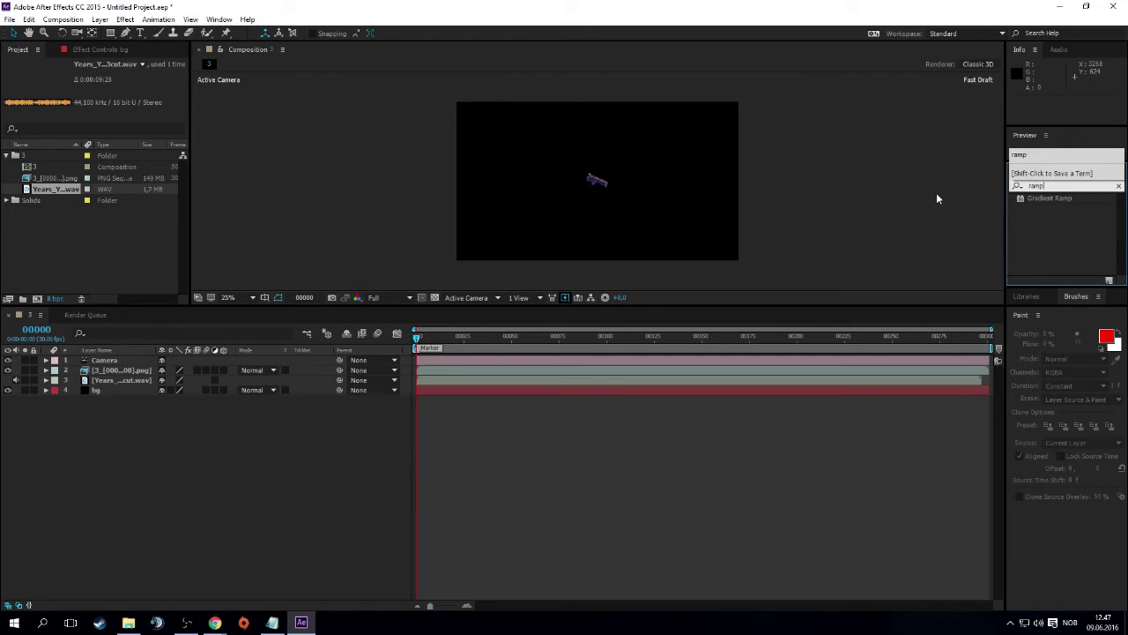
{"action": "left_click_drag", "start_coordinate": [1054, 198], "coordinate": [146, 390]}
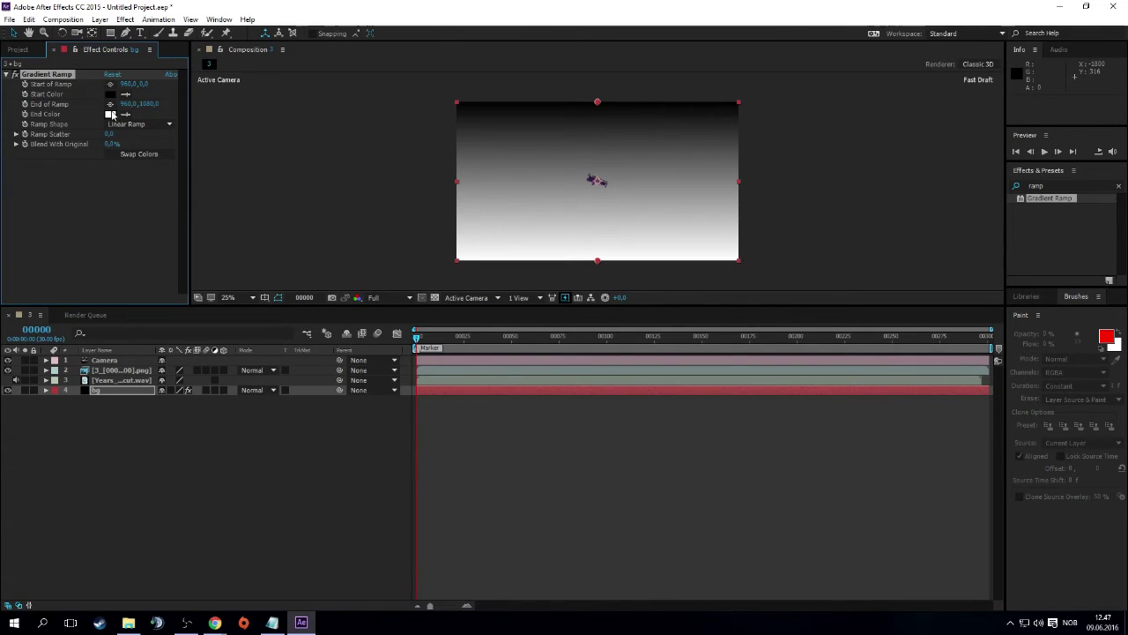
{"action": "left_click", "coordinate": [111, 115]}
{"action": "left_click_drag", "start_coordinate": [378, 417], "coordinate": [344, 503]}
{"action": "left_click", "coordinate": [495, 319]}
Set the ramp's start colour to dark blue (060B41) and its shape to Radial Ramp
{"action": "left_click", "coordinate": [110, 93]}
{"action": "mouse_move", "coordinate": [402, 414]}
{"action": "left_mouse_down"}
{"action": "mouse_move", "coordinate": [402, 385]}
{"action": "mouse_move", "coordinate": [372, 404]}
{"action": "mouse_move", "coordinate": [375, 442]}
{"action": "left_mouse_up"}
{"action": "left_click_drag", "start_coordinate": [402, 384], "coordinate": [402, 374]}
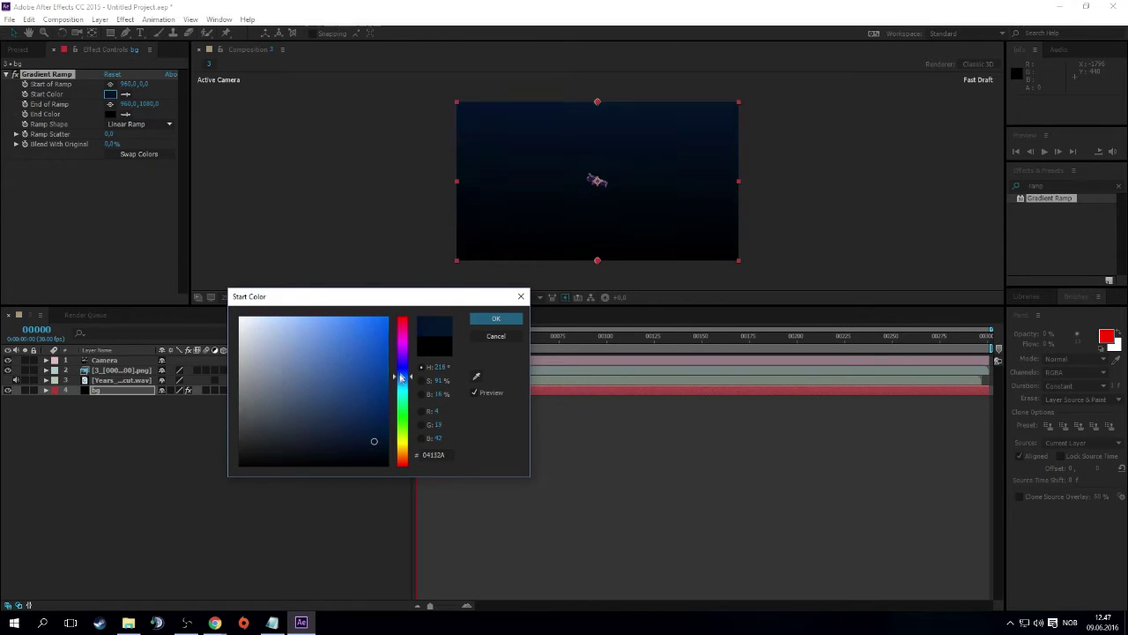
{"action": "left_click", "coordinate": [372, 429]}
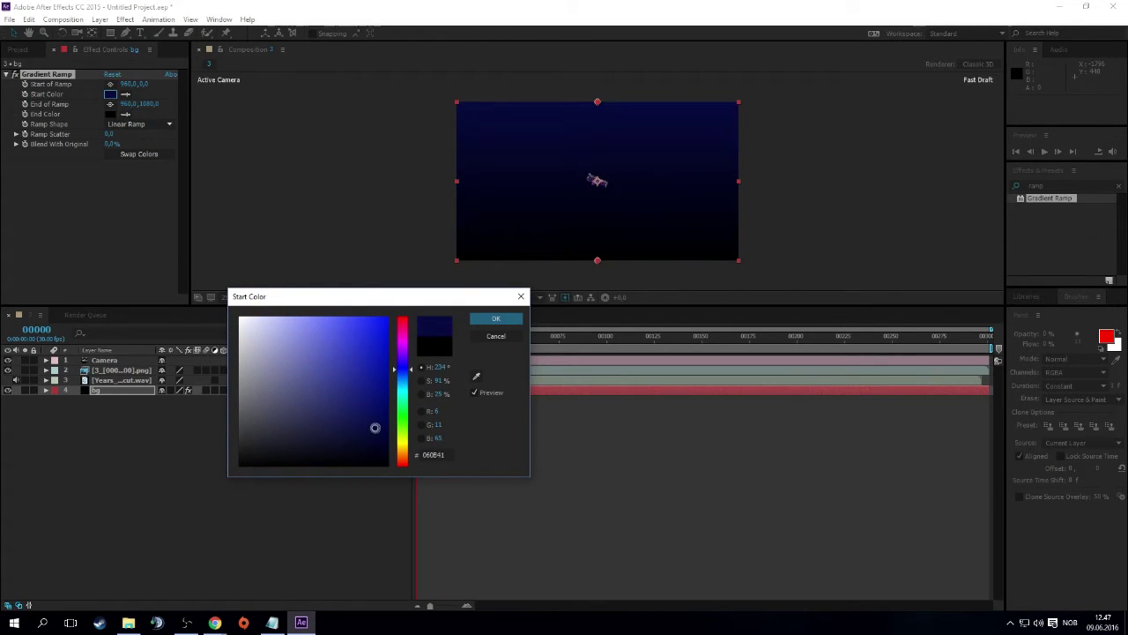
{"action": "left_click", "coordinate": [495, 318]}
{"action": "left_click", "coordinate": [149, 125]}
{"action": "left_click", "coordinate": [144, 150]}
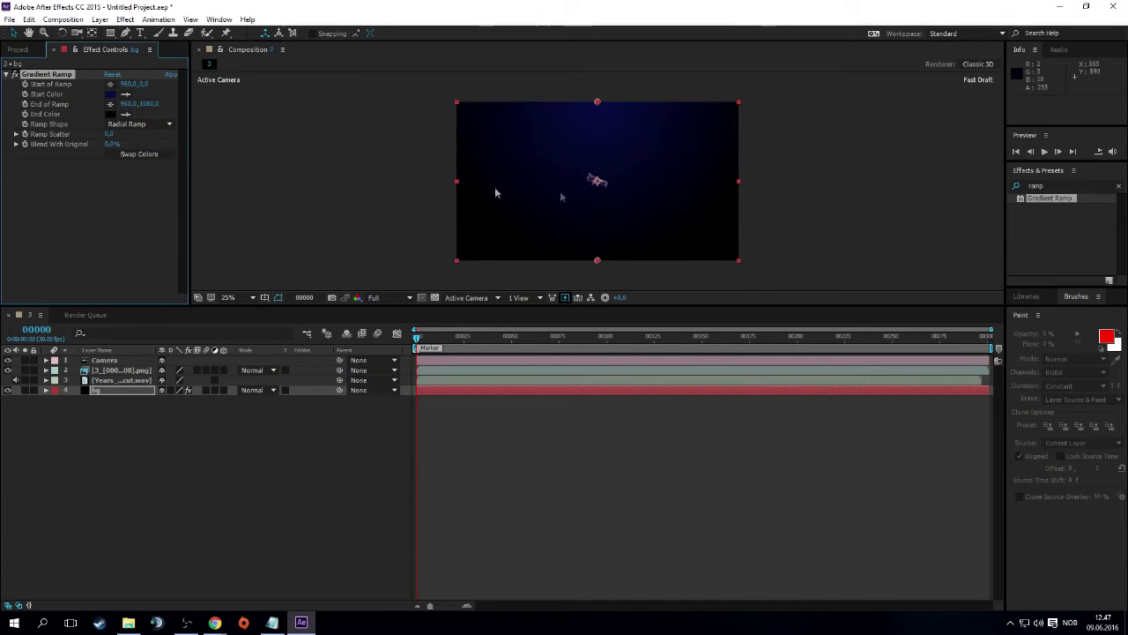
Place the gradient's start point low in frame and its end point near the top
{"action": "left_click_drag", "start_coordinate": [597, 182], "coordinate": [595, 187]}
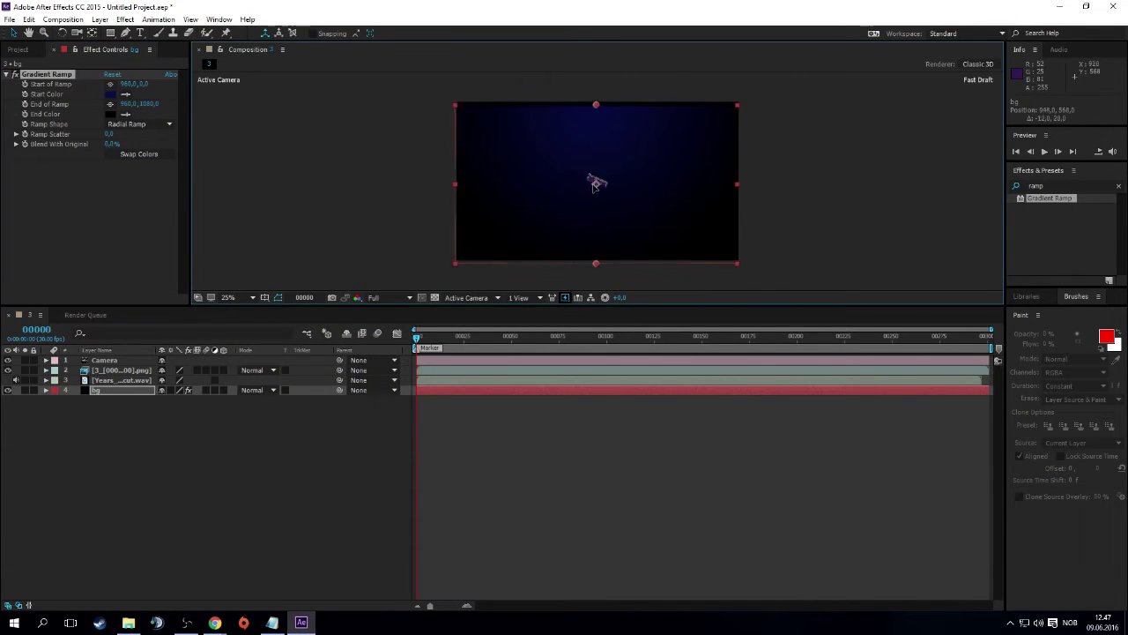
{"action": "key", "text": "ctrl+z"}
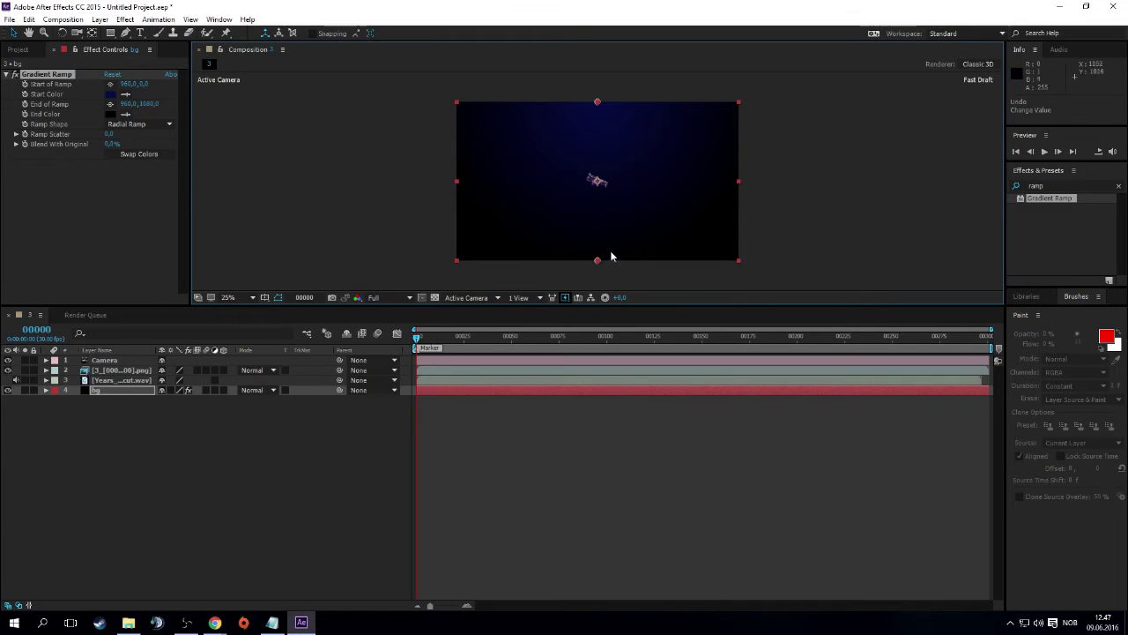
{"action": "left_click", "coordinate": [110, 104]}
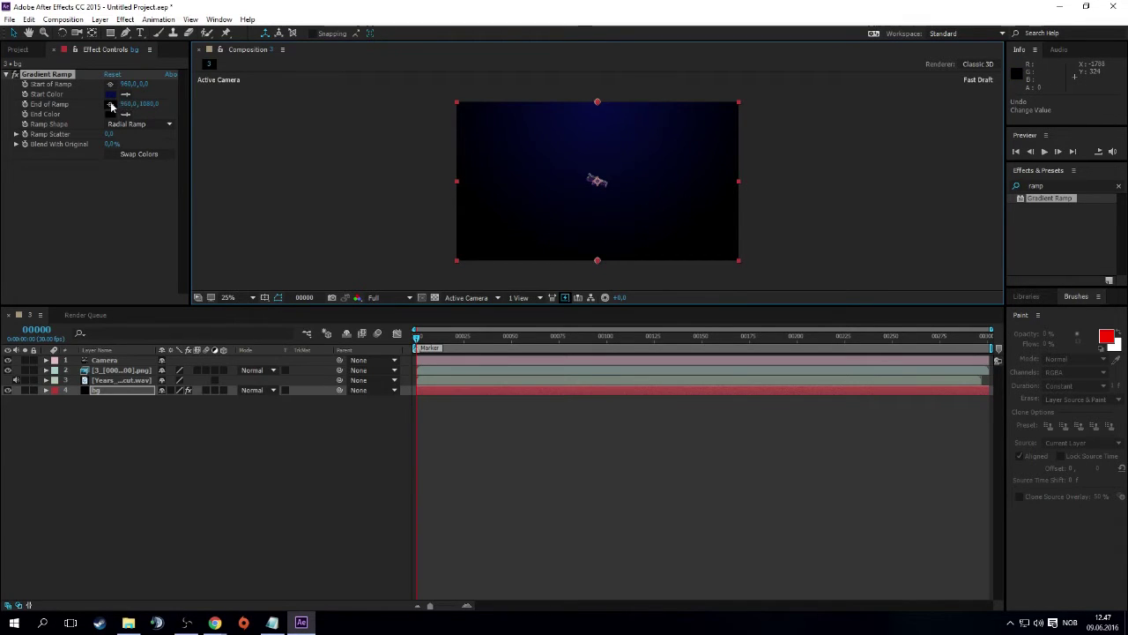
{"action": "left_click", "coordinate": [619, 174]}
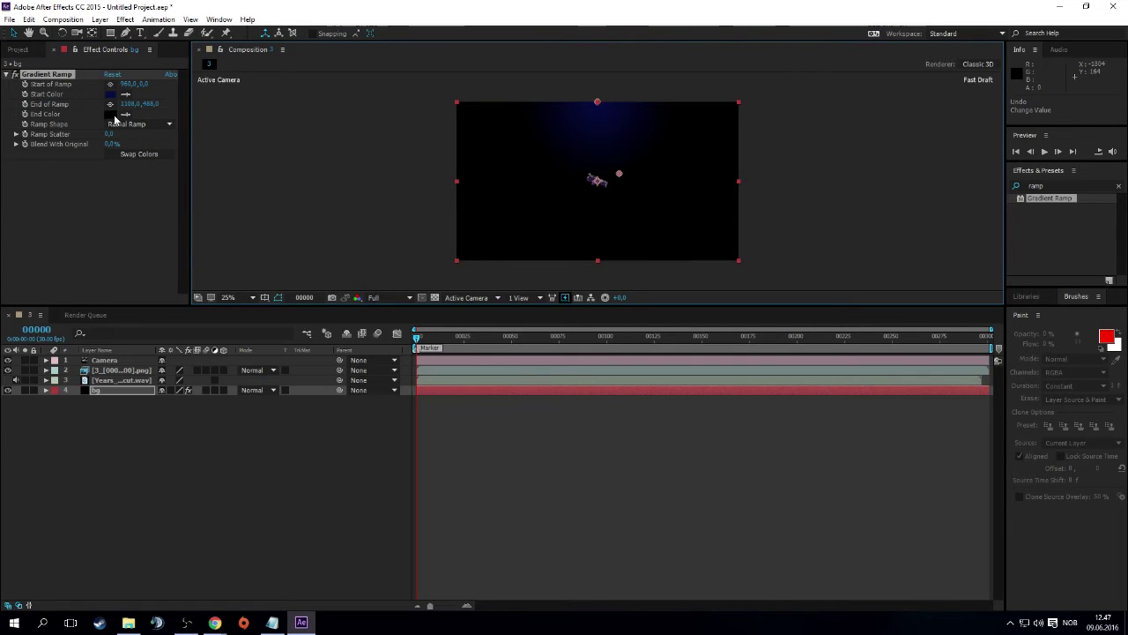
{"action": "left_click", "coordinate": [111, 104]}
{"action": "left_click", "coordinate": [540, 201]}
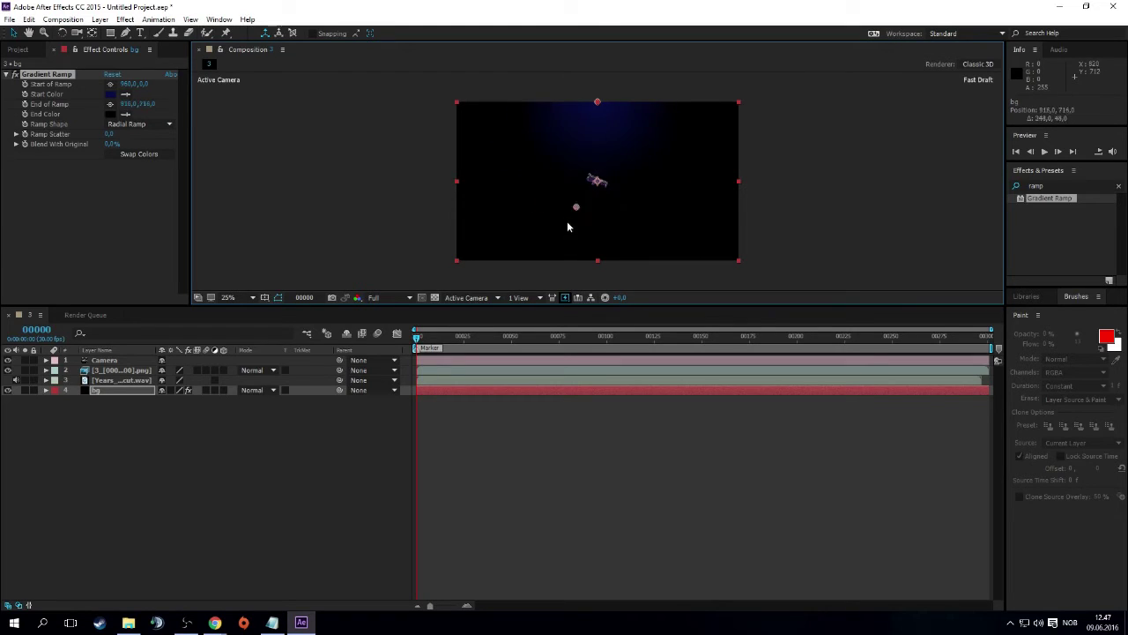
{"action": "left_click", "coordinate": [110, 84]}
{"action": "left_click", "coordinate": [603, 235]}
Refine the ramp points to 960,1084 and 1260,172, and set Blend With Original to 44%
{"action": "left_click_drag", "start_coordinate": [567, 216], "coordinate": [580, 168]}
{"action": "left_click_drag", "start_coordinate": [603, 236], "coordinate": [598, 261]}
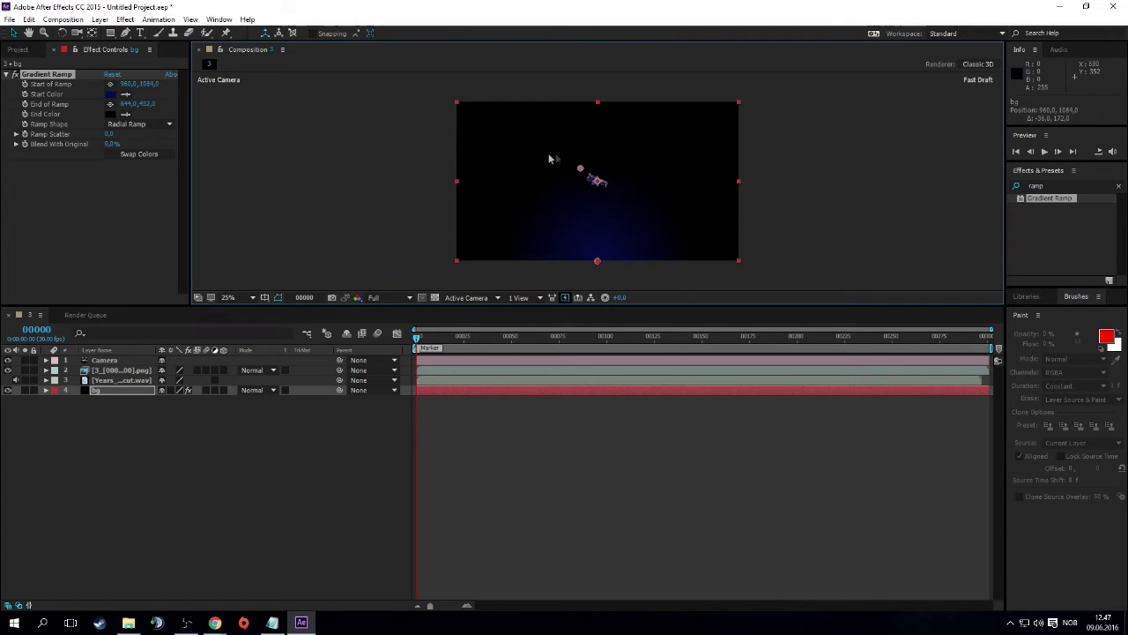
{"action": "left_click_drag", "start_coordinate": [581, 172], "coordinate": [623, 154]}
{"action": "left_click_drag", "start_coordinate": [112, 144], "coordinate": [141, 143]}
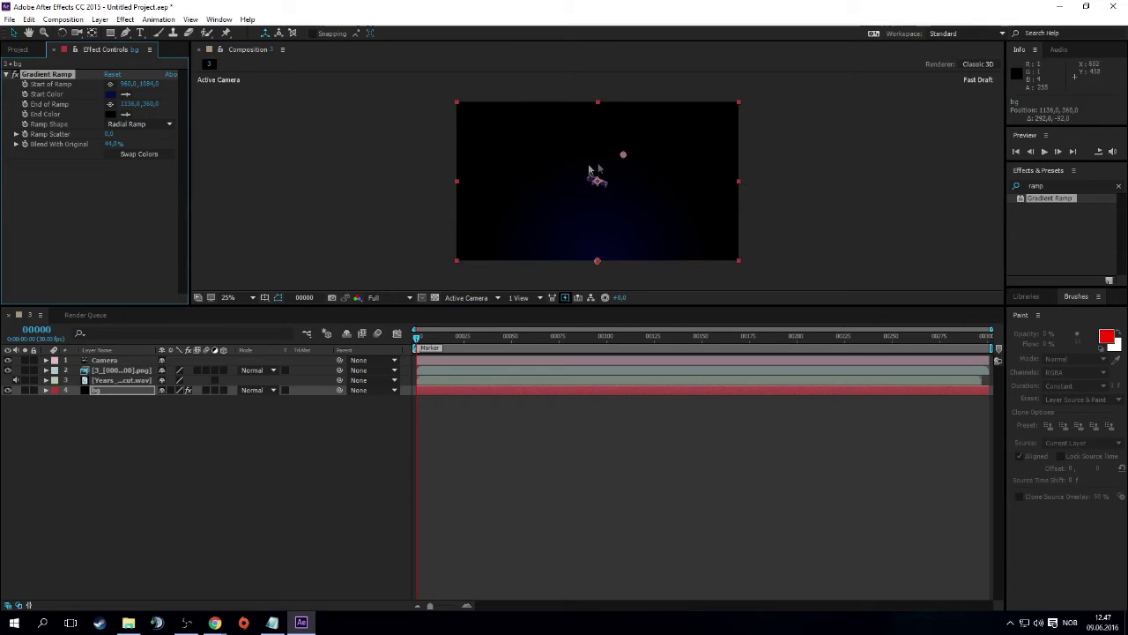
{"action": "left_click_drag", "start_coordinate": [623, 157], "coordinate": [641, 126]}
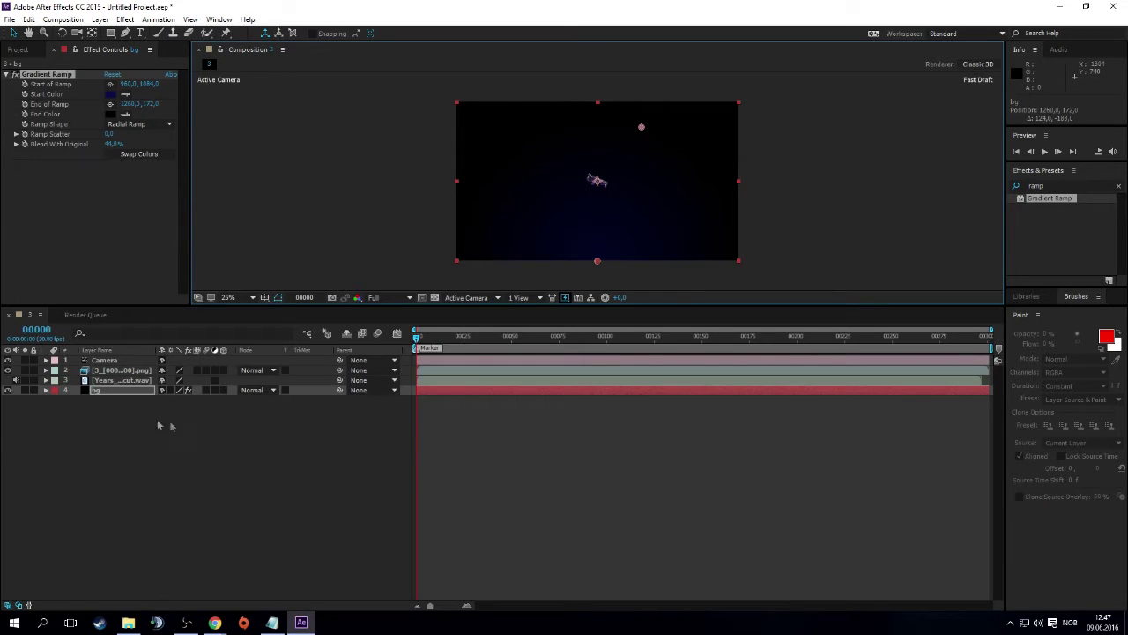
{"action": "left_click", "coordinate": [101, 414]}
{"action": "right_click", "coordinate": [111, 422]}
Create a new solid named BG and place it just above bg
{"action": "mouse_move", "coordinate": [123, 426]}
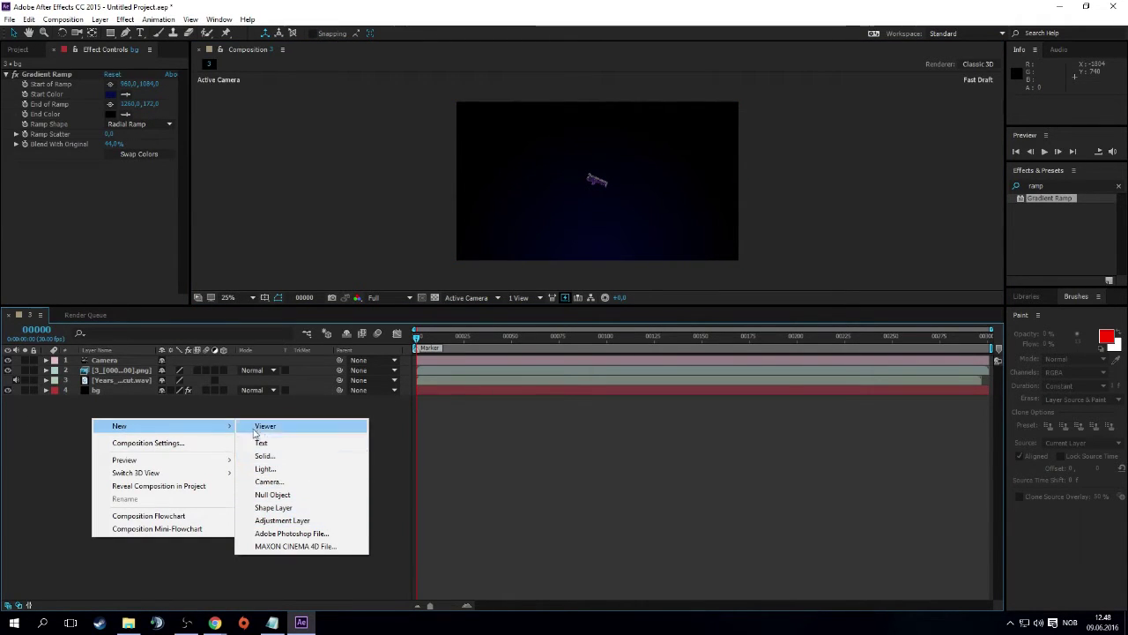
{"action": "left_click", "coordinate": [269, 456]}
{"action": "type", "text": "BG"}
{"action": "key", "text": "Return"}
{"action": "left_click_drag", "start_coordinate": [101, 361], "coordinate": [130, 397]}
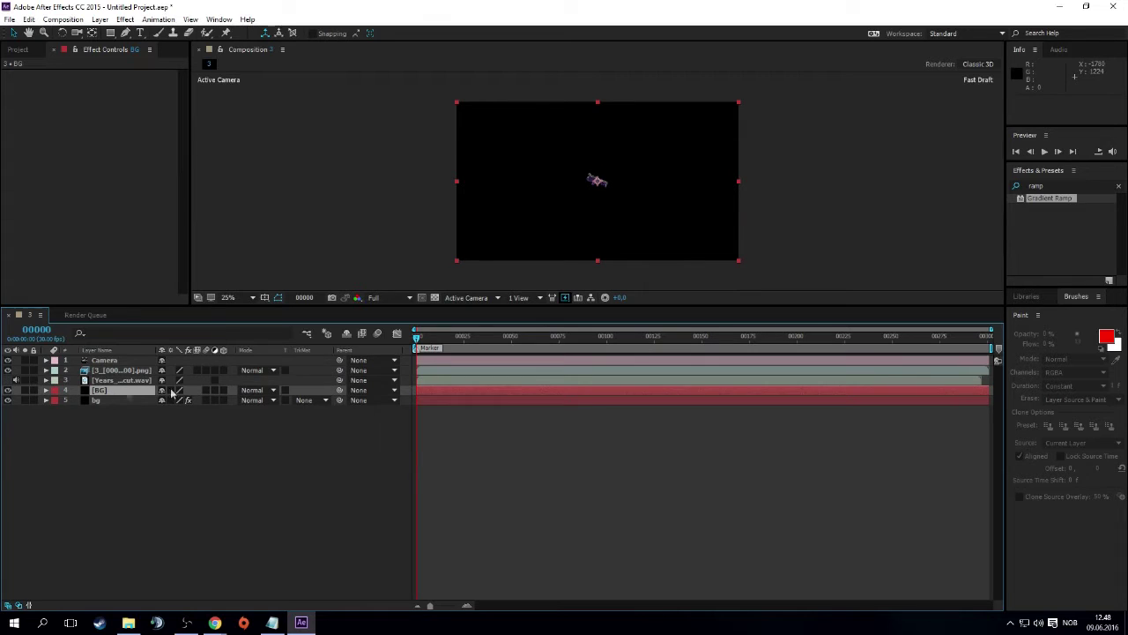
Apply Particular to BG and extend the layer 11 frames earlier through the comp's end
{"action": "left_click", "coordinate": [995, 185]}
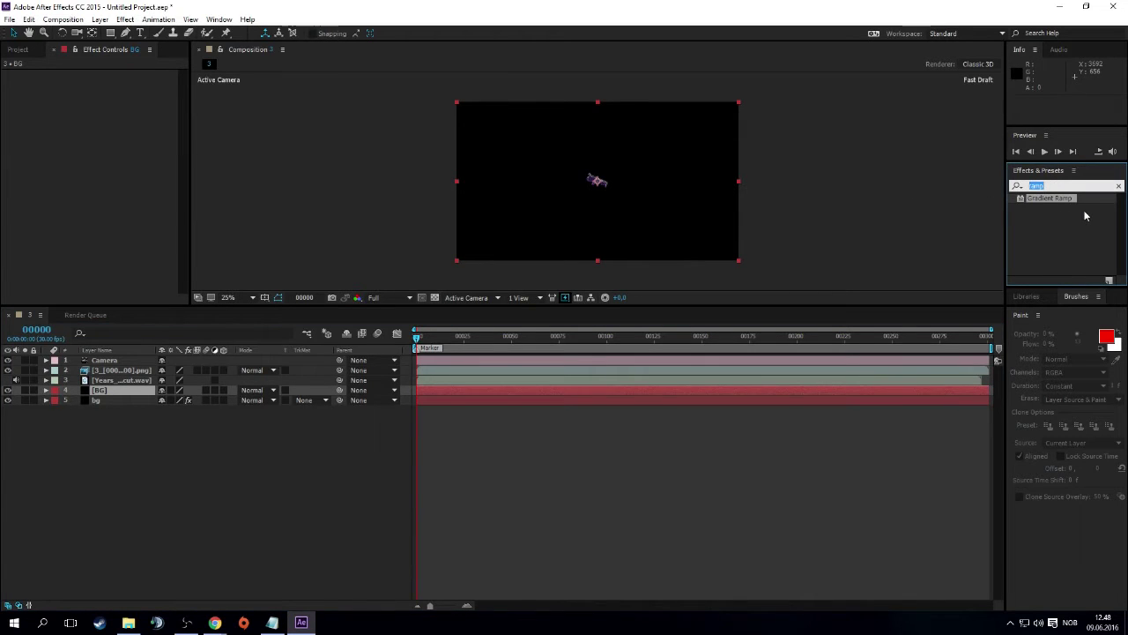
{"action": "type", "text": "partic"}
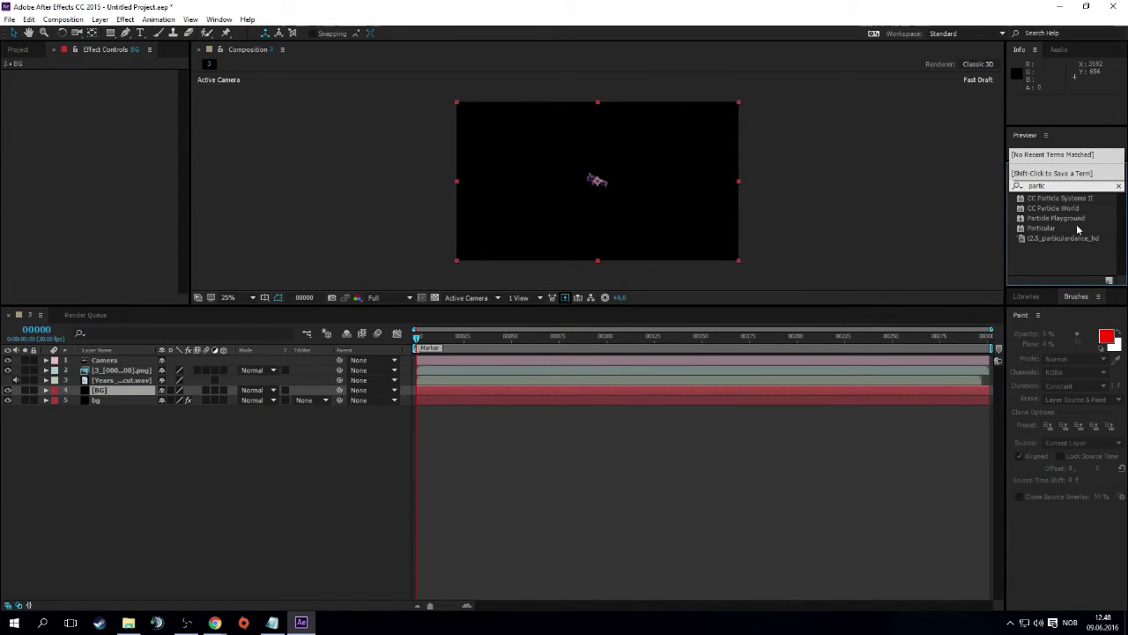
{"action": "left_click_drag", "start_coordinate": [1078, 229], "coordinate": [132, 393]}
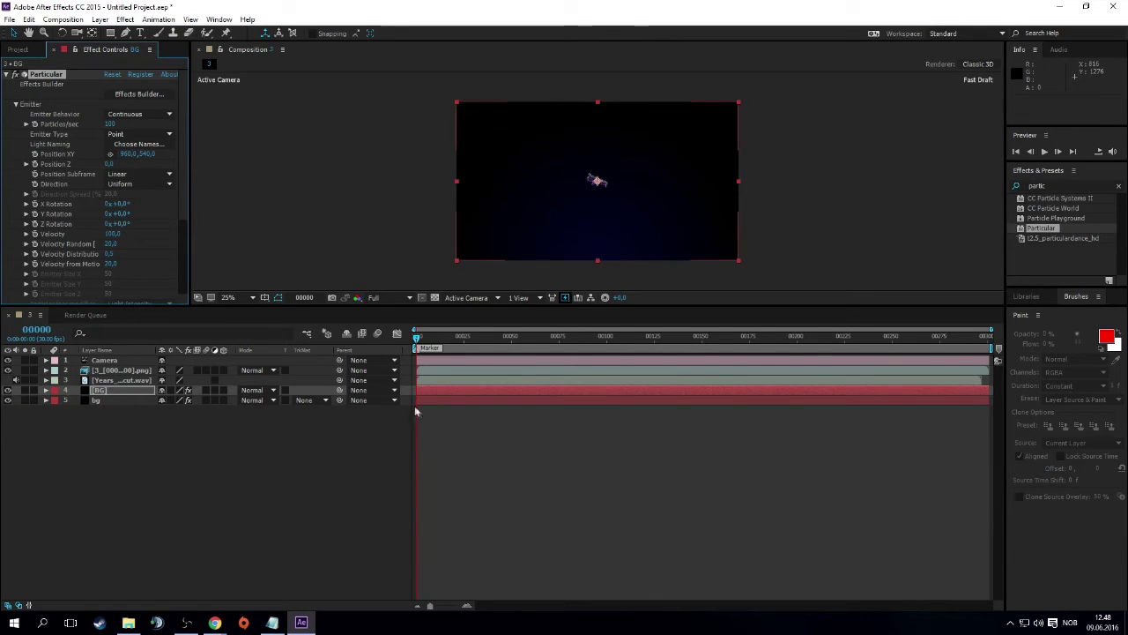
{"action": "left_click_drag", "start_coordinate": [451, 392], "coordinate": [442, 394]}
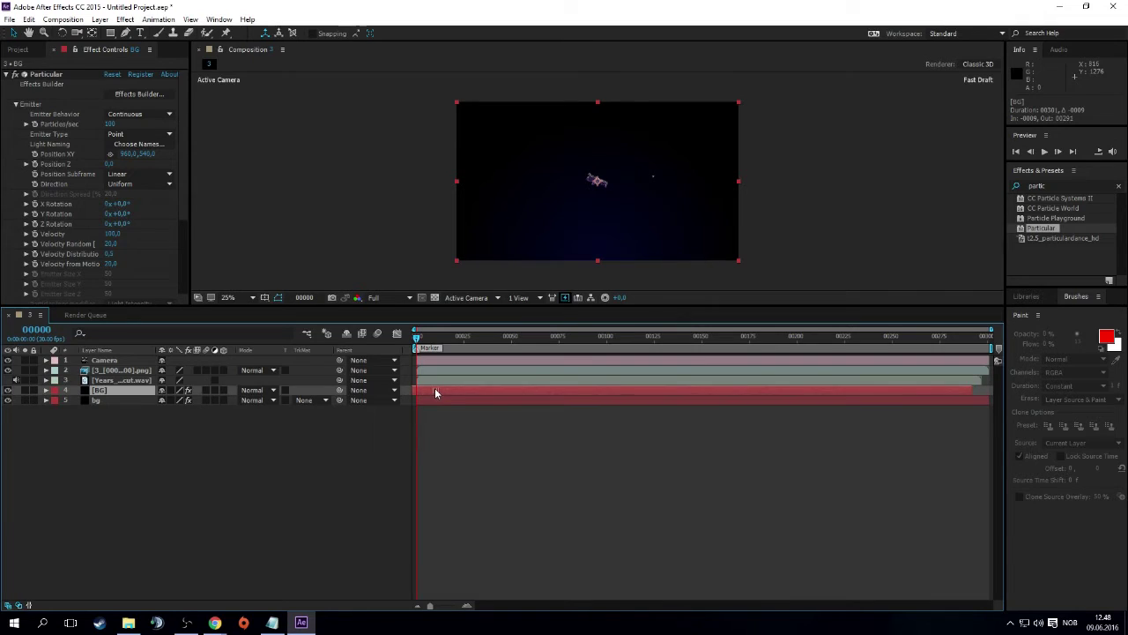
{"action": "left_click_drag", "start_coordinate": [436, 388], "coordinate": [430, 387]}
{"action": "left_click_drag", "start_coordinate": [963, 396], "coordinate": [984, 390]}
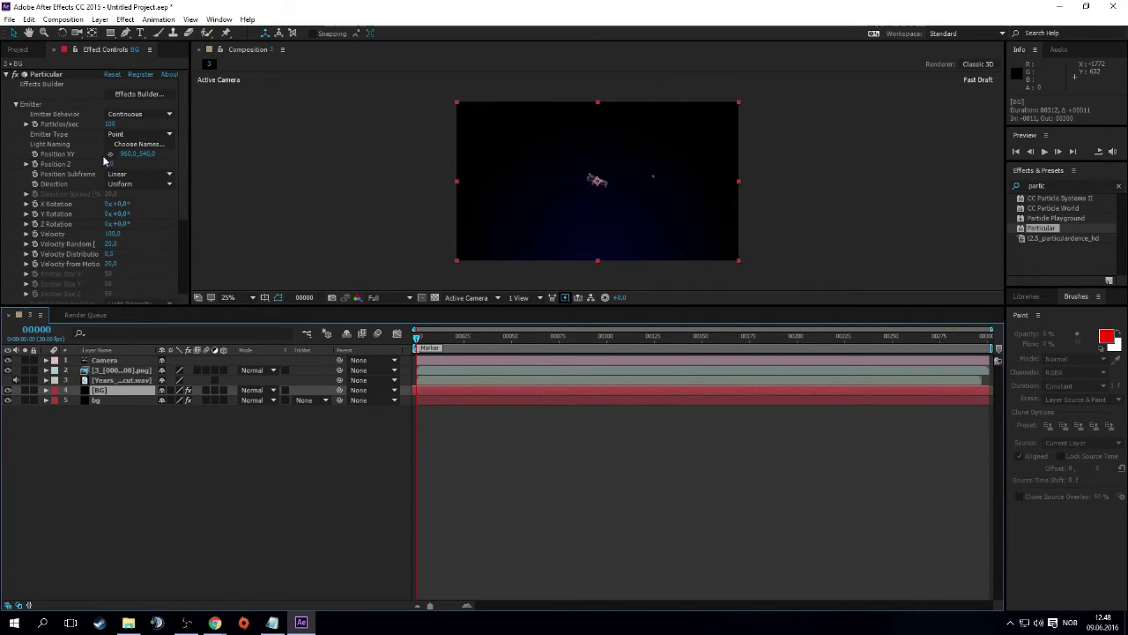
Set Particular to 40 particles/sec with a Box emitter positioned at 0,0
{"action": "left_click", "coordinate": [113, 124]}
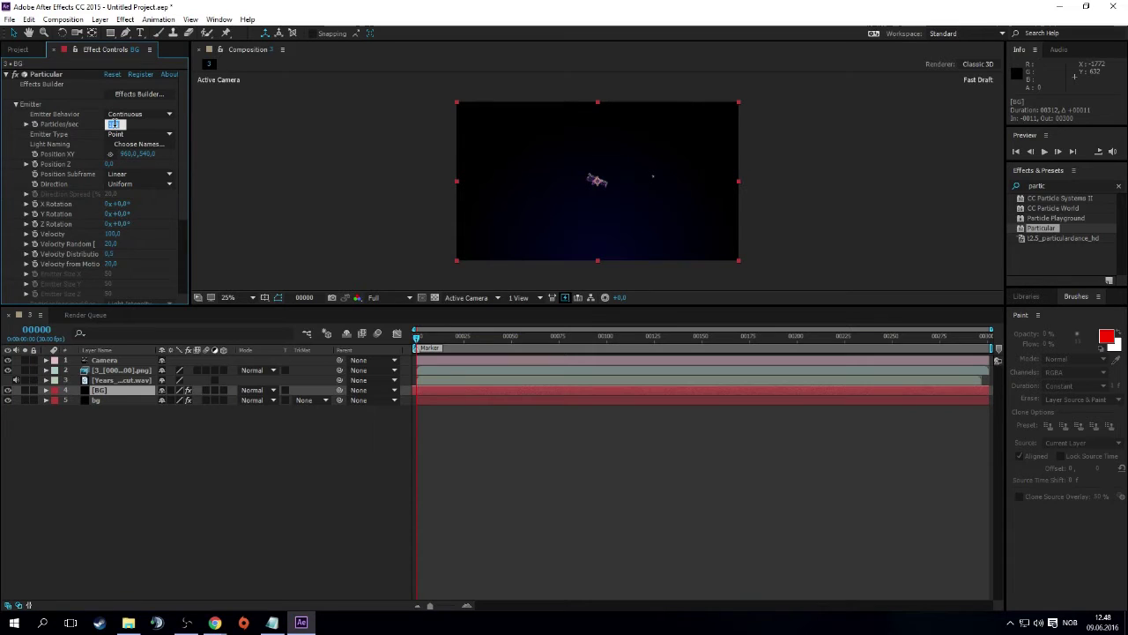
{"action": "type", "text": "40"}
{"action": "left_click", "coordinate": [141, 133]}
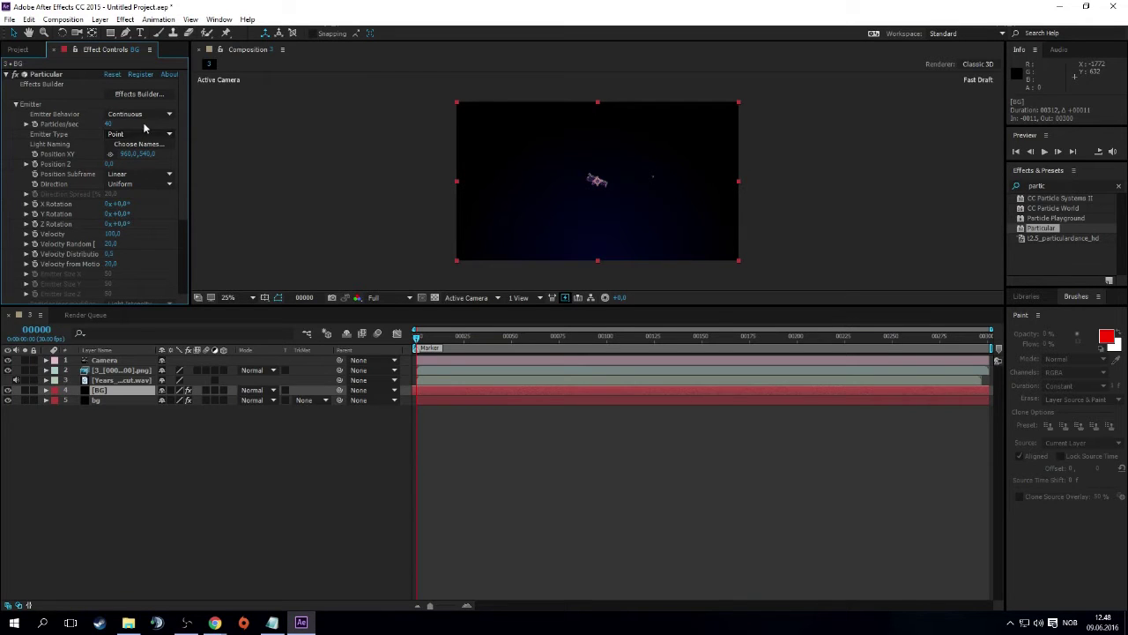
{"action": "left_click", "coordinate": [140, 134]}
{"action": "left_click", "coordinate": [146, 159]}
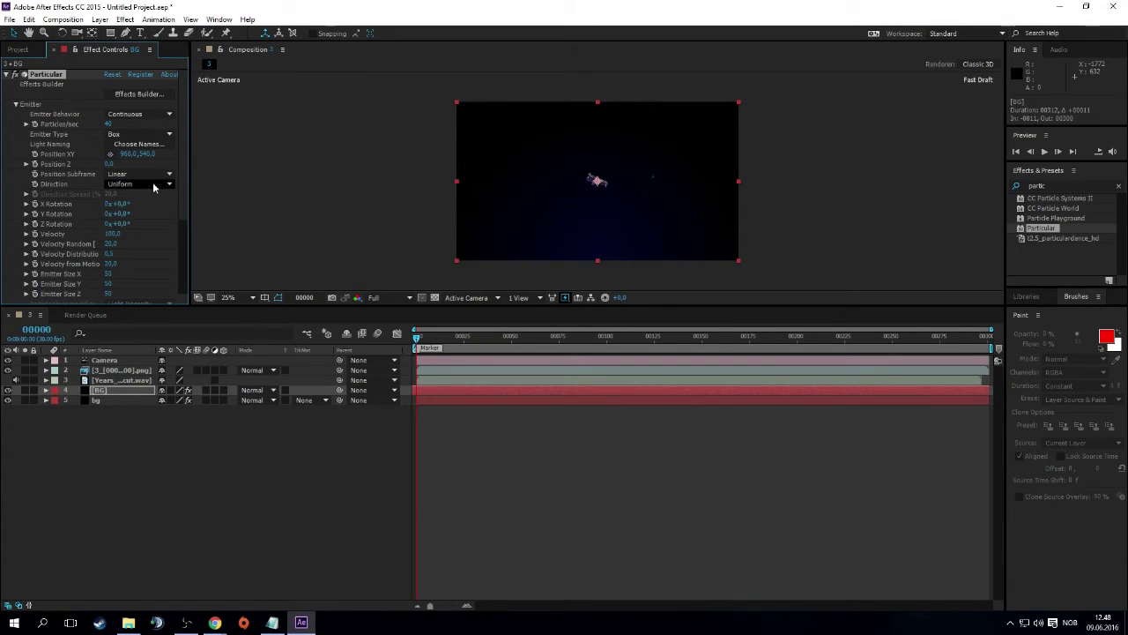
{"action": "left_click", "coordinate": [129, 153]}
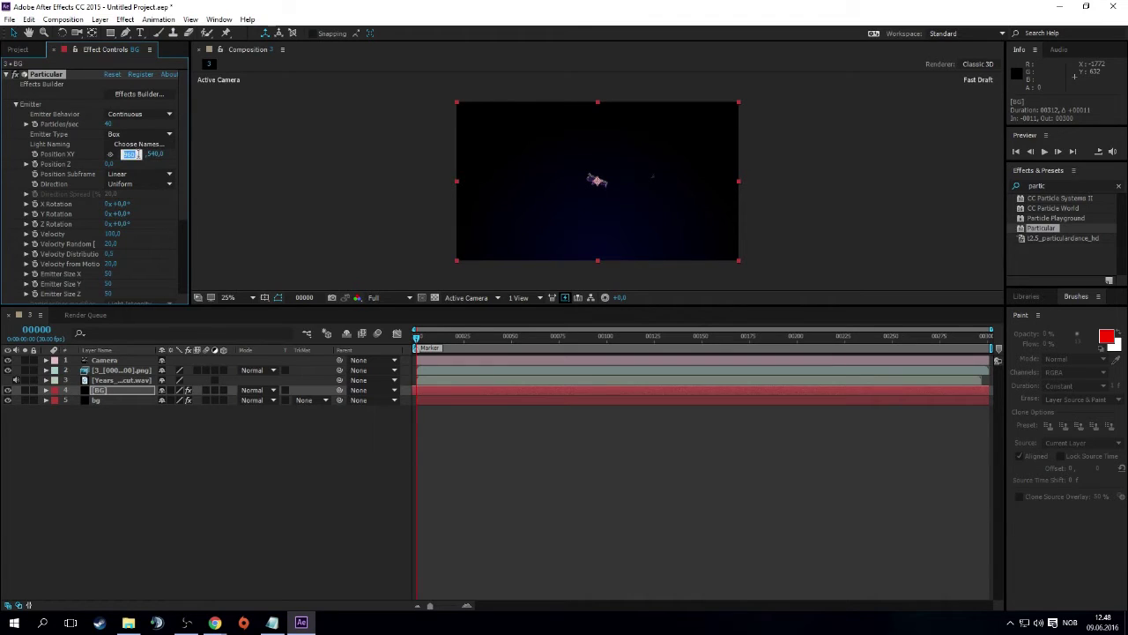
{"action": "left_click", "coordinate": [138, 144]}
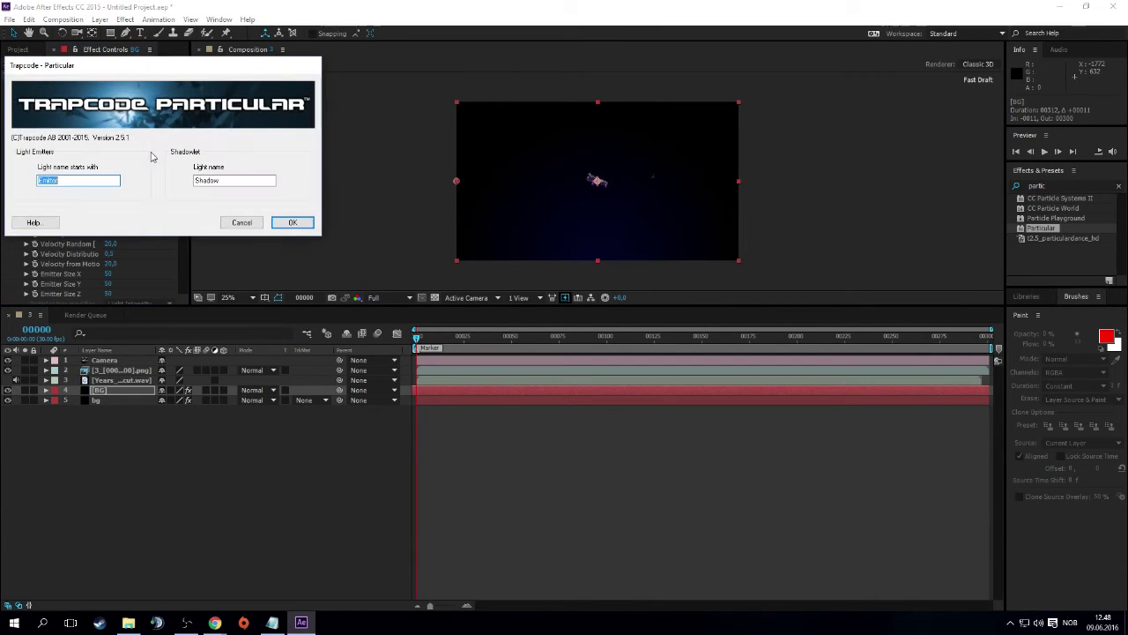
{"action": "left_click", "coordinate": [241, 222]}
{"action": "left_click", "coordinate": [142, 154]}
{"action": "type", "text": "0"}
{"action": "key", "text": "Return"}
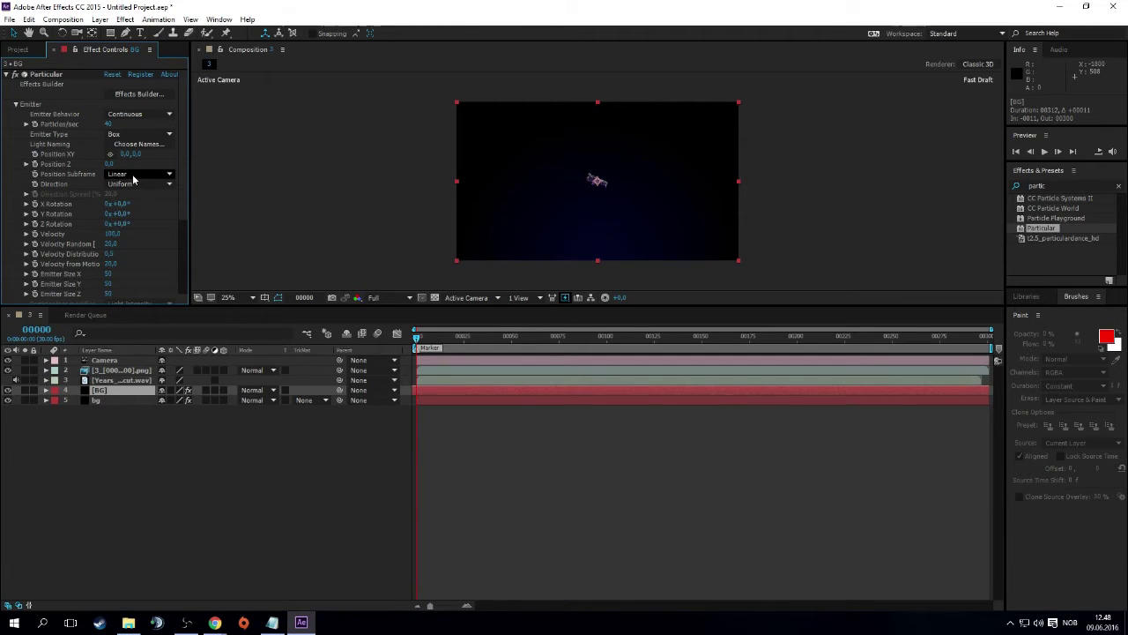
Set velocity 65, velocity random 0, and emitter size 4000×4000×2500
{"action": "left_click", "coordinate": [113, 235]}
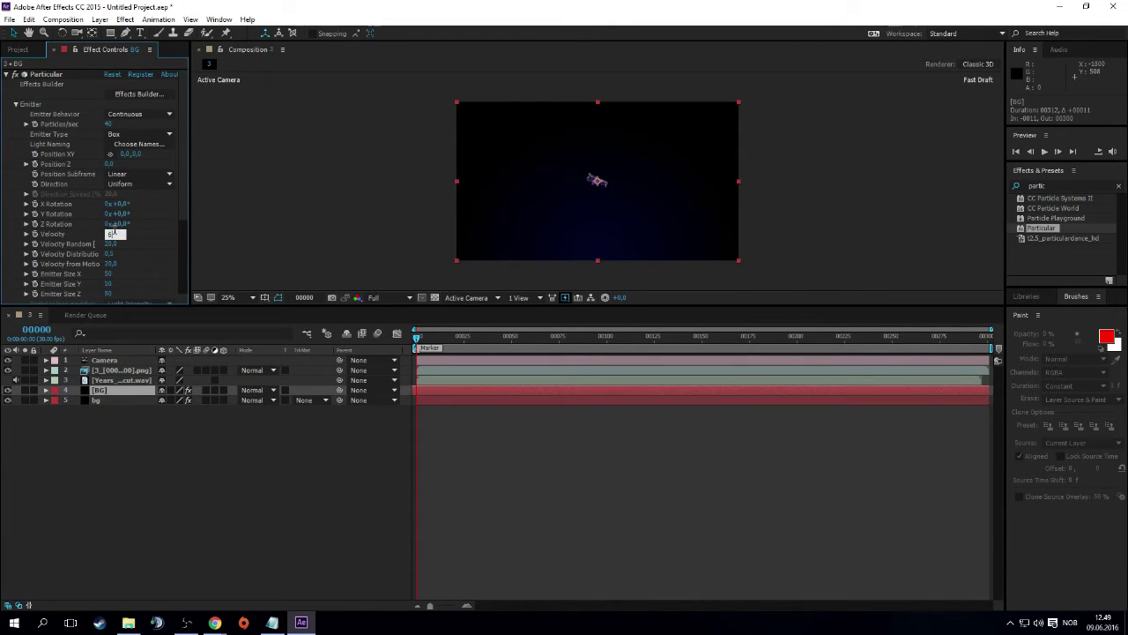
{"action": "type", "text": "65"}
{"action": "left_click", "coordinate": [112, 244]}
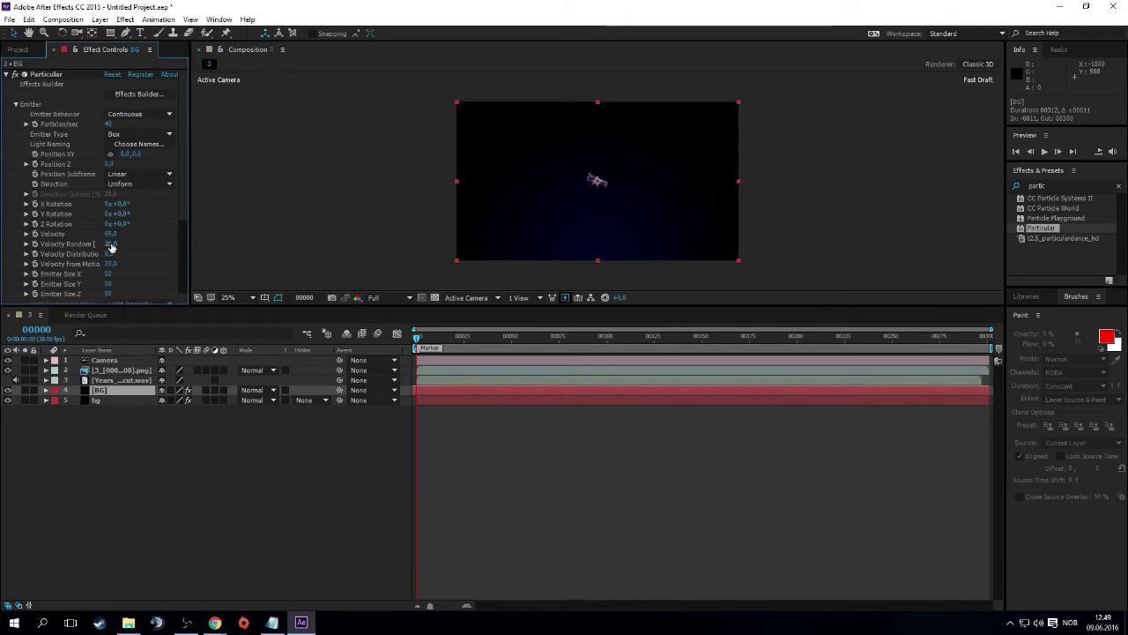
{"action": "type", "text": "0"}
{"action": "key", "text": "Return"}
{"action": "left_click", "coordinate": [110, 274]}
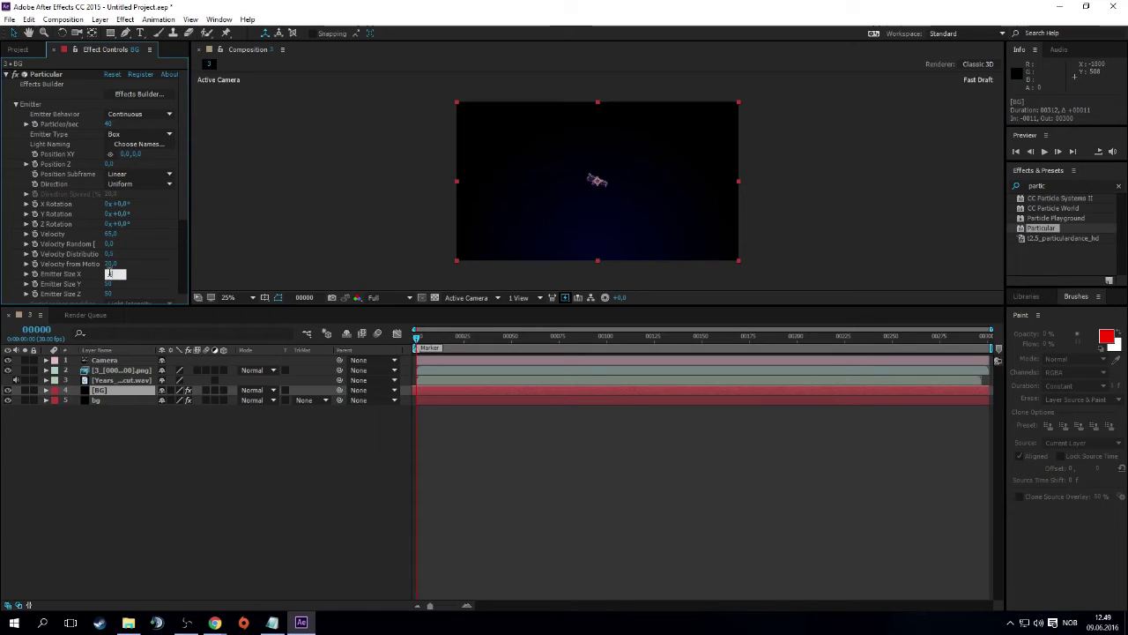
{"action": "type", "text": "4000"}
{"action": "left_click", "coordinate": [109, 284]}
{"action": "type", "text": "4000"}
{"action": "left_click", "coordinate": [112, 294]}
{"action": "key", "text": "Return"}
{"action": "scroll", "coordinate": [152, 282], "scroll_direction": "down", "scroll_amount": 3}
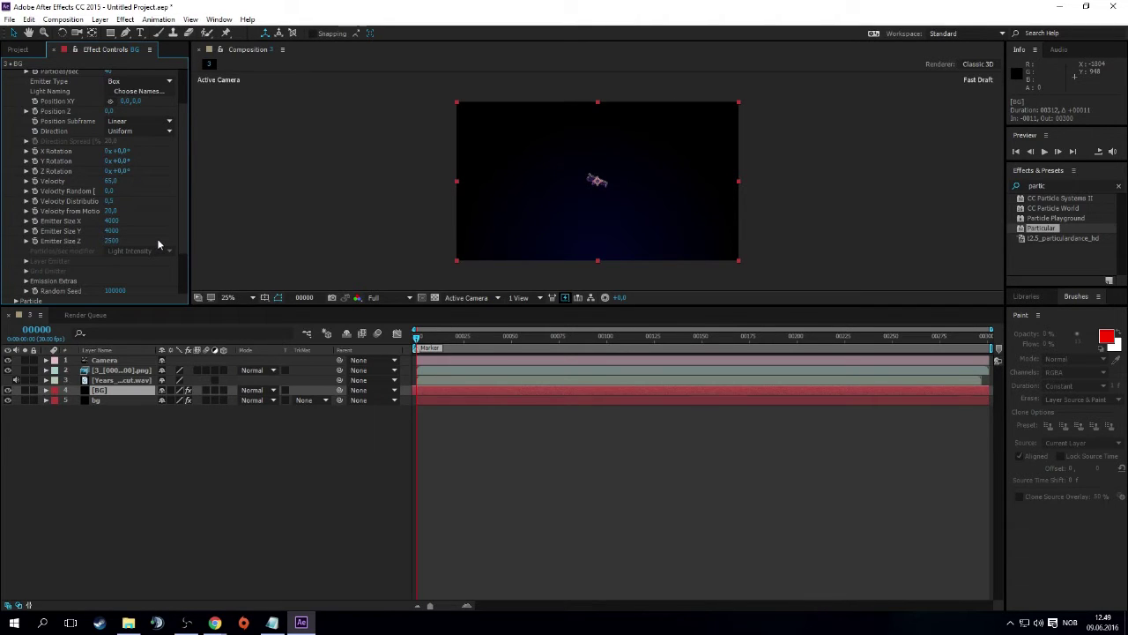
{"action": "scroll", "coordinate": [17, 107], "scroll_direction": "up", "scroll_amount": 3}
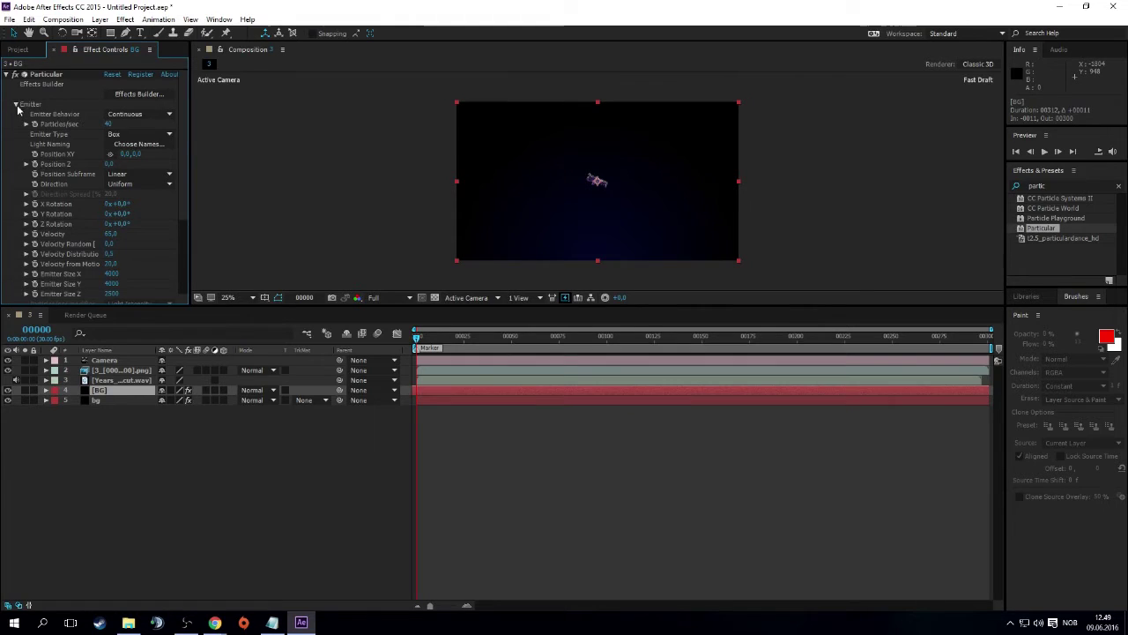
Set particle Life to 75 sec, Particle Type to Glow Sphere (No DOF), and Size to 0
{"action": "left_click", "coordinate": [14, 104]}
{"action": "left_click", "coordinate": [16, 118]}
{"action": "scroll", "coordinate": [16, 118], "scroll_direction": "down", "scroll_amount": 1}
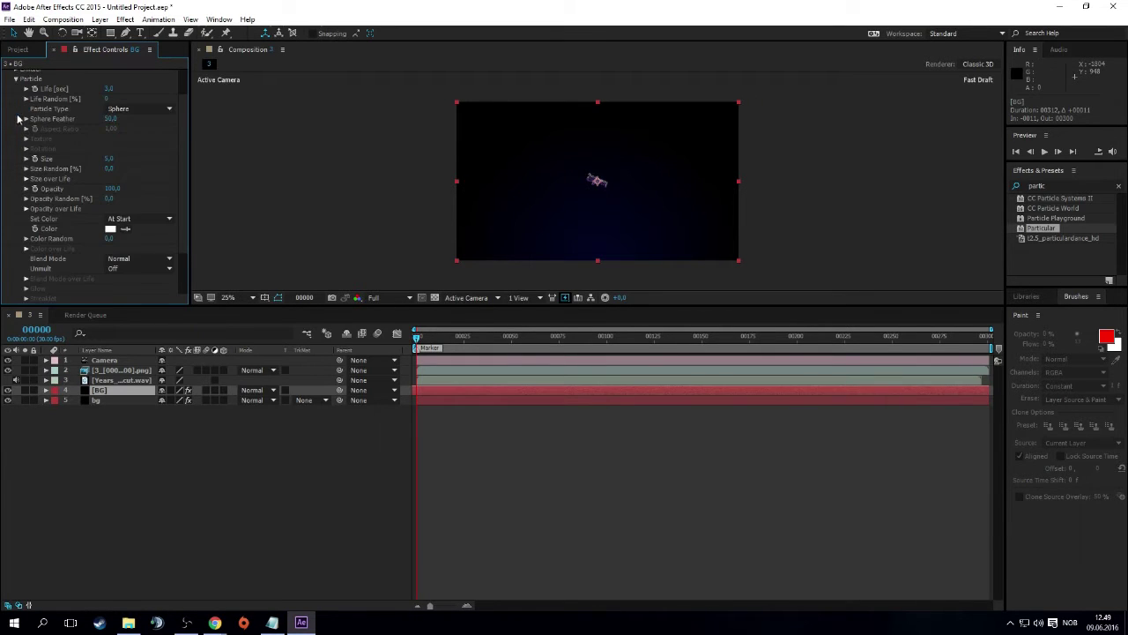
{"action": "left_click", "coordinate": [109, 89]}
{"action": "type", "text": "75"}
{"action": "key", "text": "Return"}
{"action": "left_click", "coordinate": [170, 108]}
{"action": "left_click", "coordinate": [155, 134]}
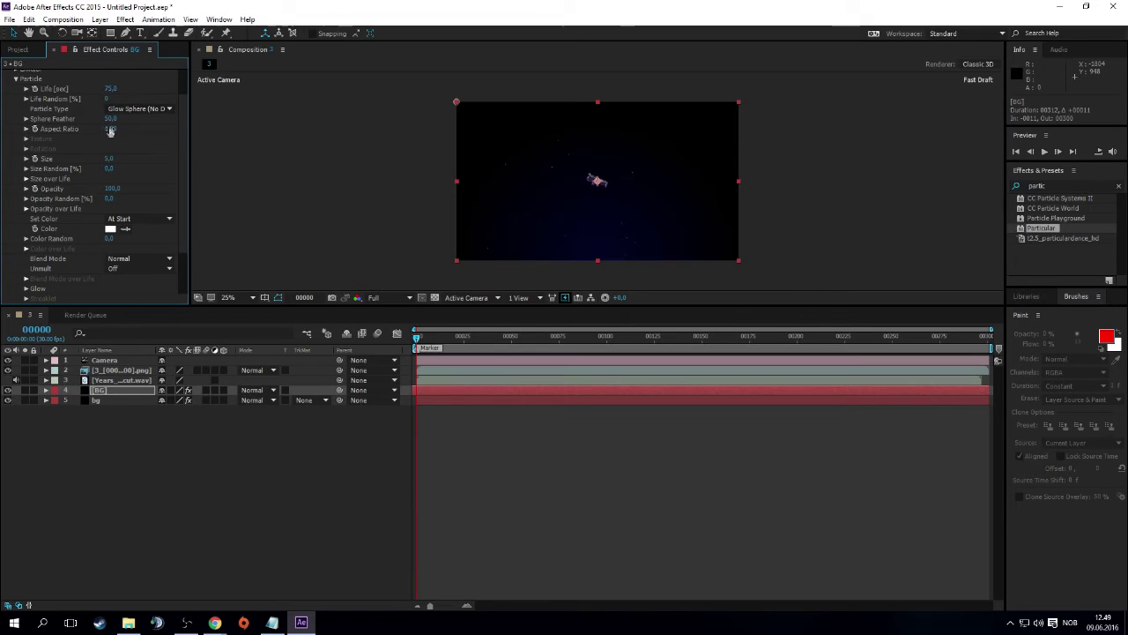
{"action": "left_click", "coordinate": [110, 158]}
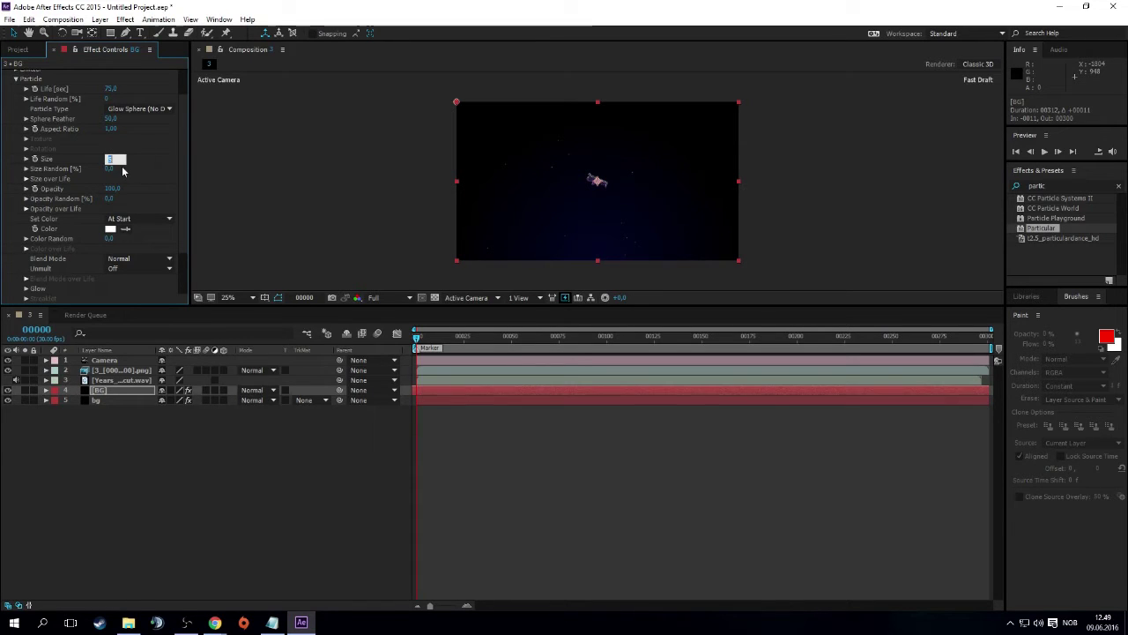
{"action": "type", "text": "0"}
{"action": "key", "text": "Return"}
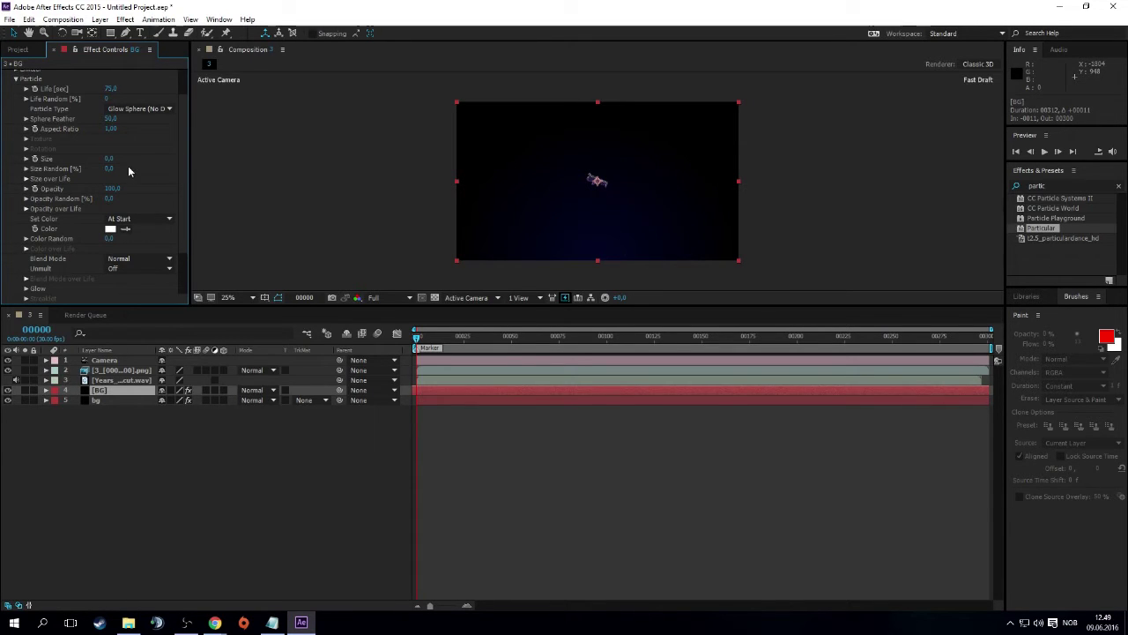
{"action": "scroll", "coordinate": [44, 114], "scroll_direction": "up", "scroll_amount": 2}
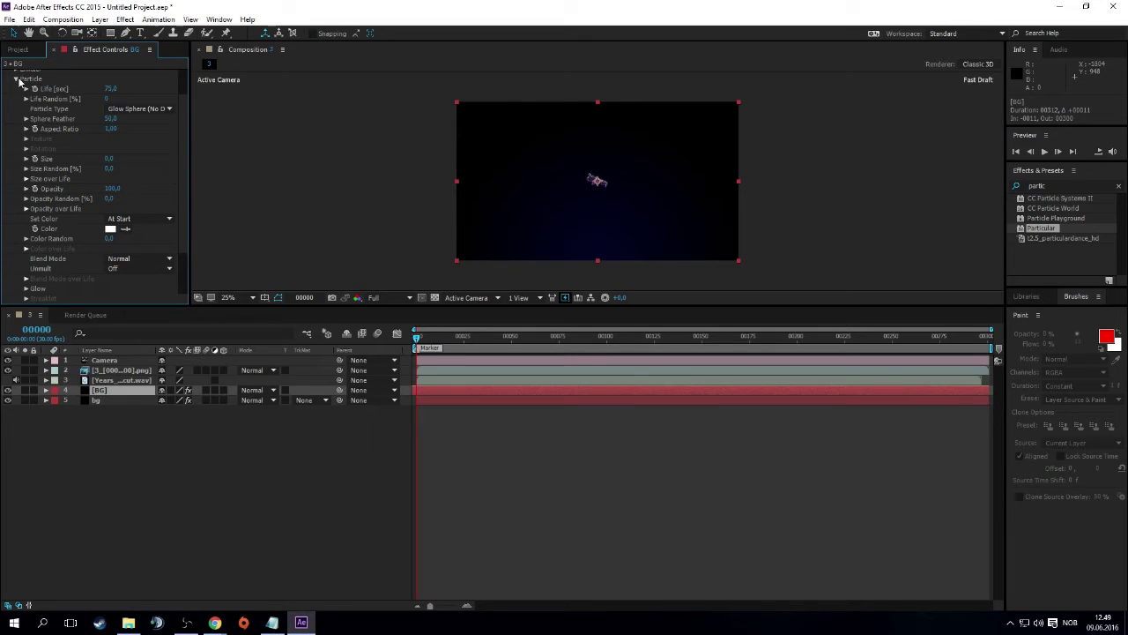
Set Particular's Physics gravity to -500
{"action": "left_click", "coordinate": [15, 113]}
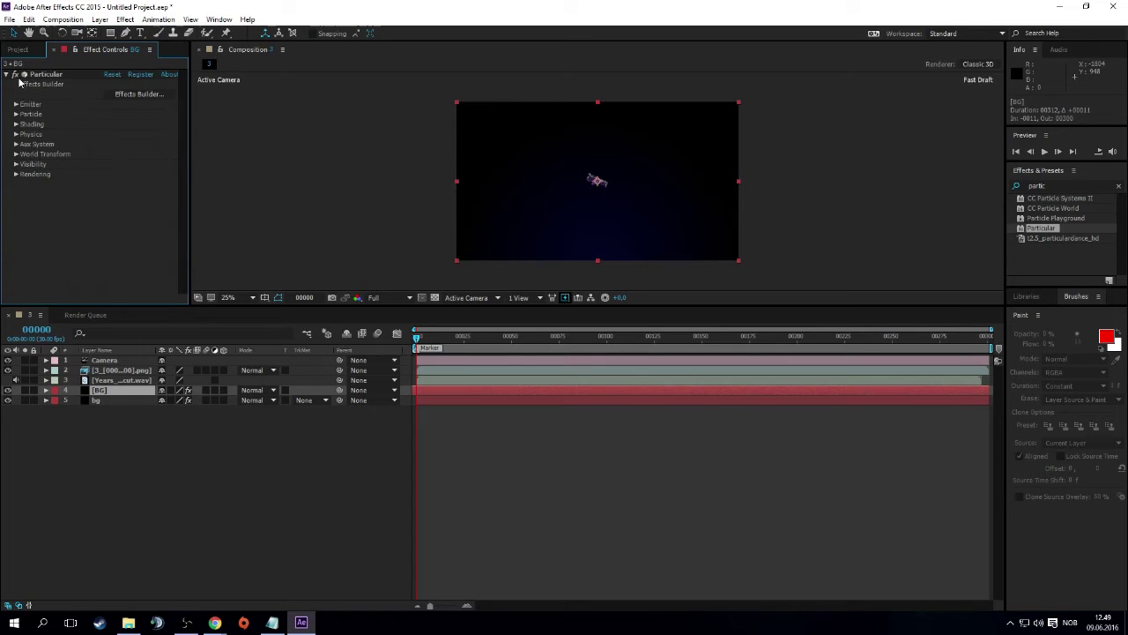
{"action": "left_click", "coordinate": [15, 134]}
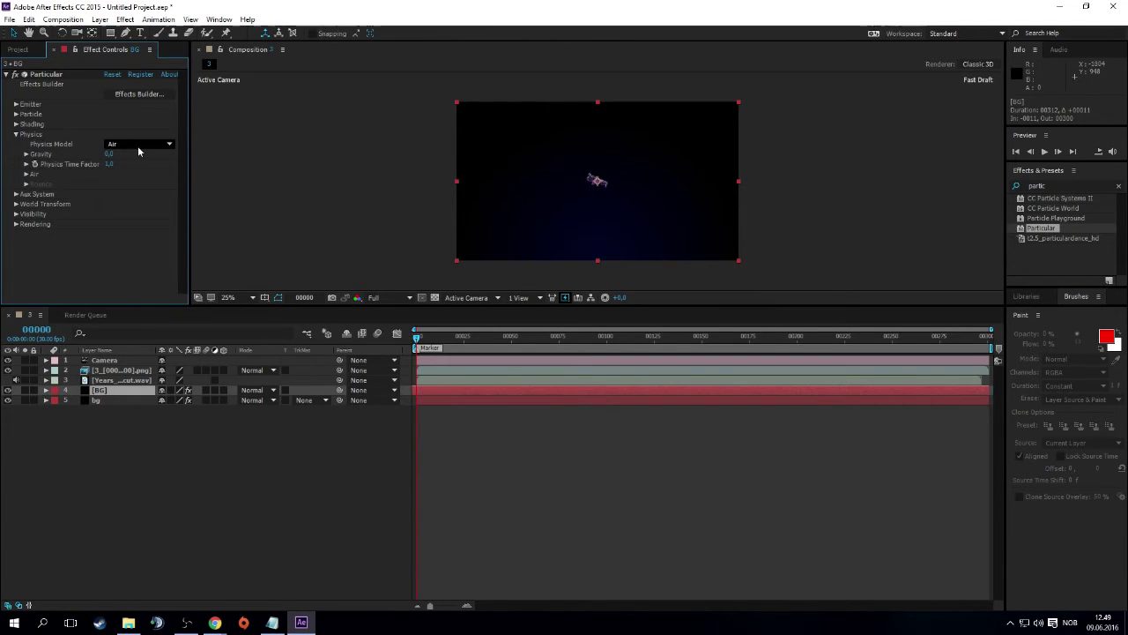
{"action": "left_click", "coordinate": [110, 155]}
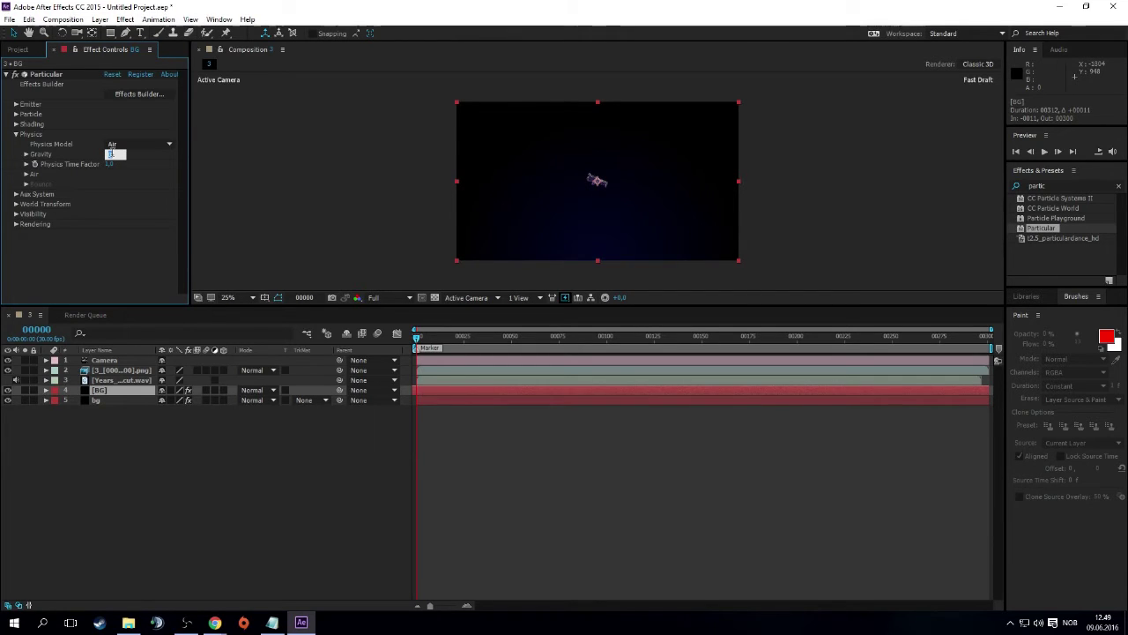
{"action": "type", "text": "-500"}
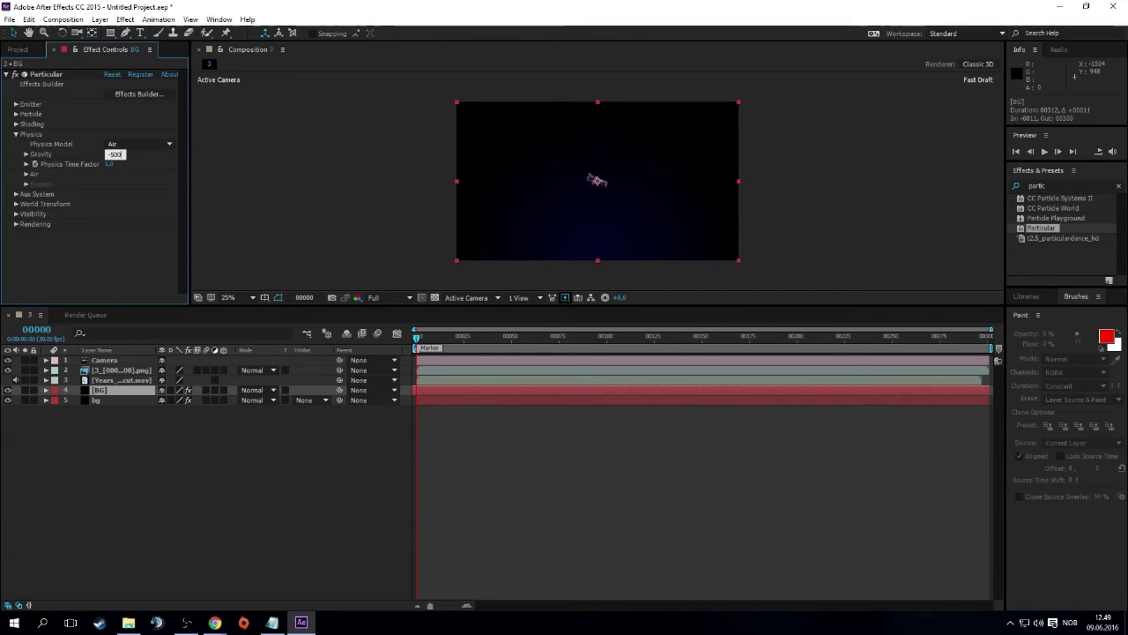
{"action": "key", "text": "Return"}
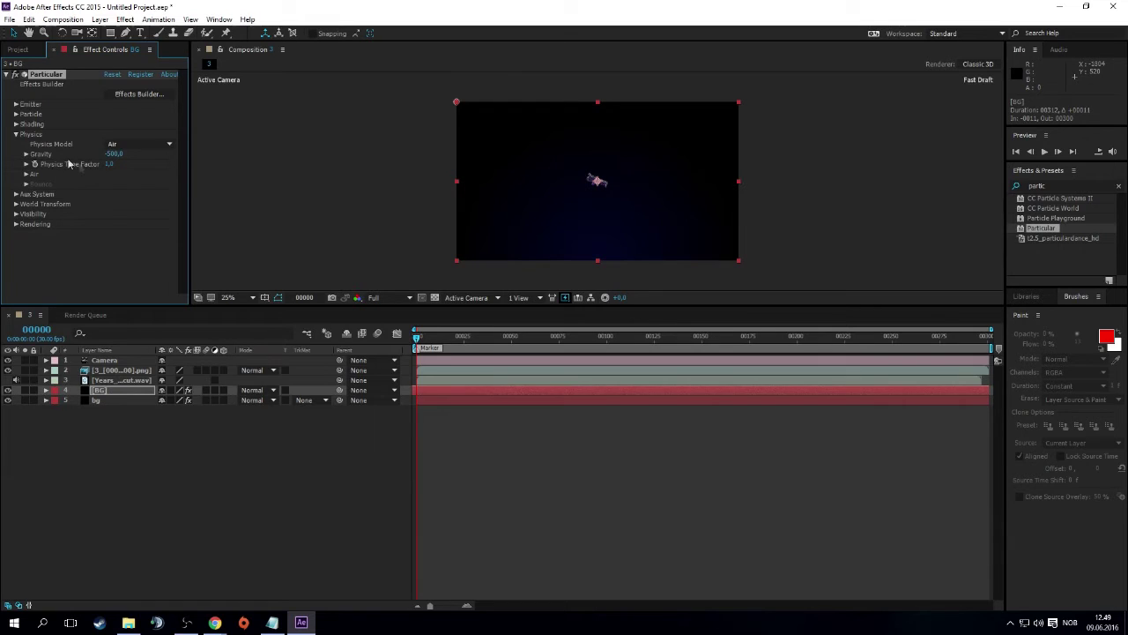
{"action": "left_click", "coordinate": [15, 134]}
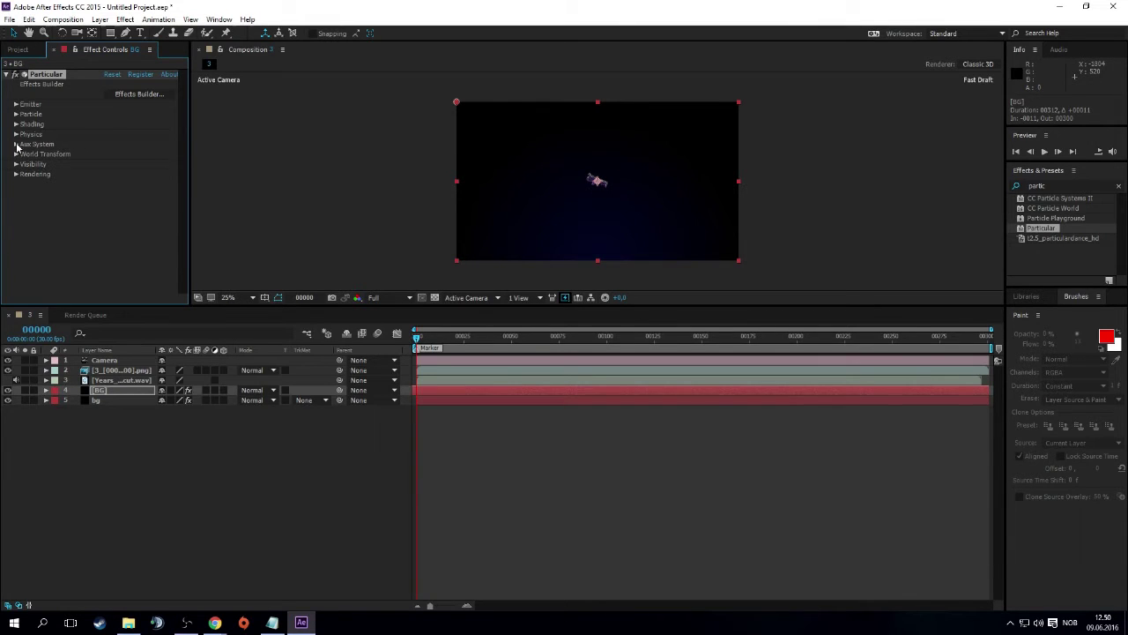
Make the Aux System emit continuously with a 50% emit probability
{"action": "left_click", "coordinate": [15, 144]}
{"action": "scroll", "coordinate": [55, 159], "scroll_direction": "down", "scroll_amount": 1}
{"action": "left_click", "coordinate": [131, 119]}
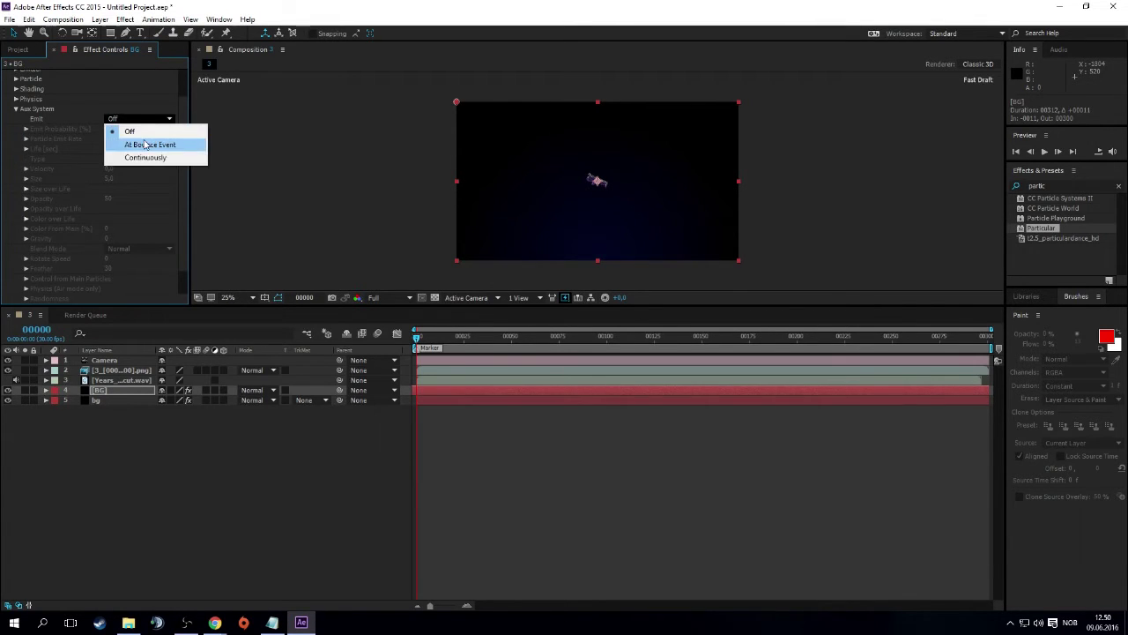
{"action": "left_click", "coordinate": [145, 157]}
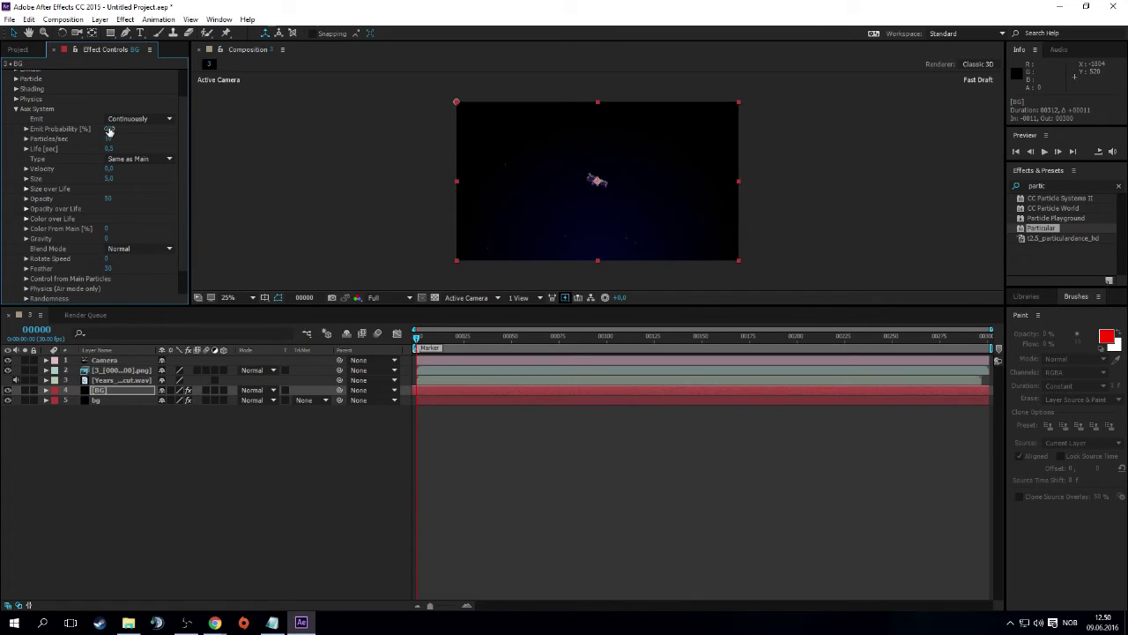
{"action": "left_click", "coordinate": [109, 130]}
{"action": "type", "text": "0"}
{"action": "key", "text": "Return"}
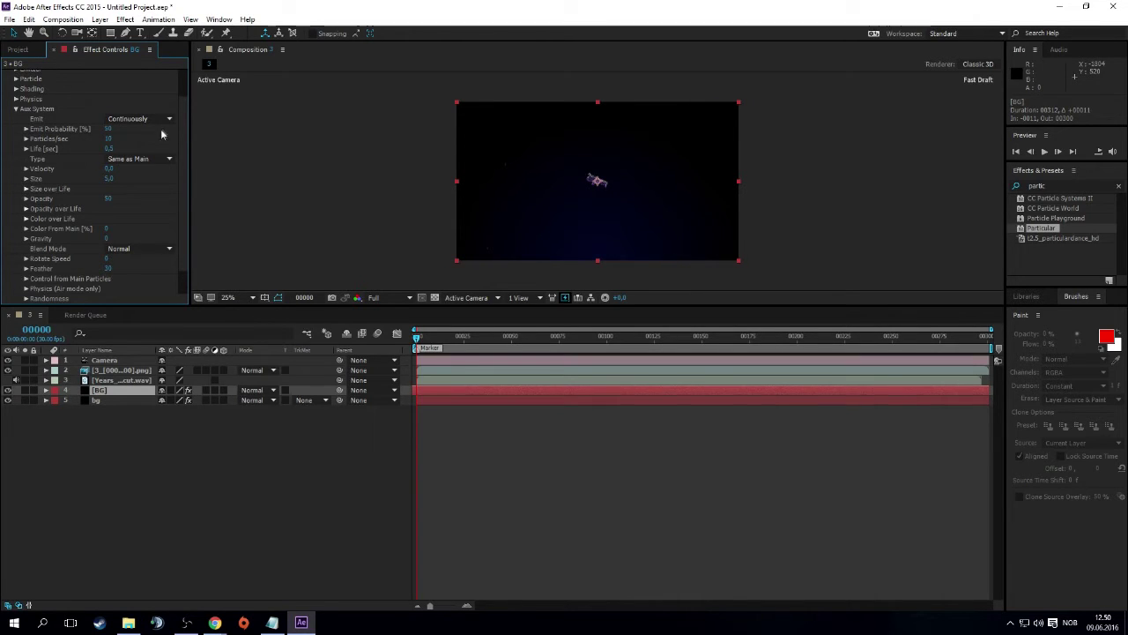
Set aux particles per second to 80 and aux opacity to 65
{"action": "left_click", "coordinate": [108, 138]}
{"action": "type", "text": "80"}
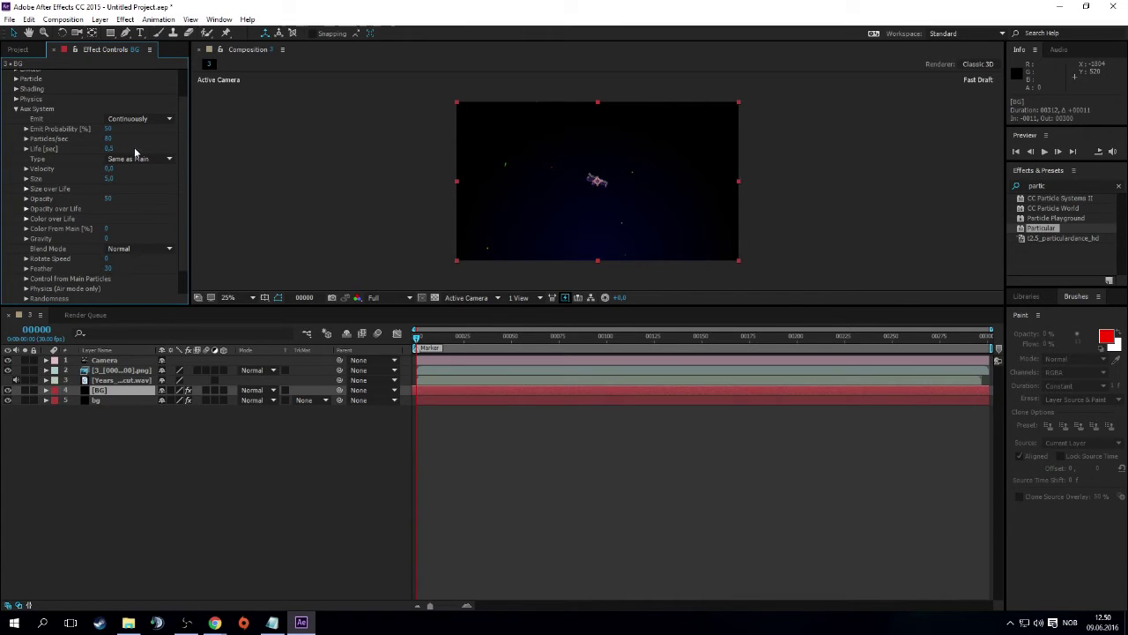
{"action": "left_click", "coordinate": [107, 199]}
{"action": "type", "text": "6"}
{"action": "left_click", "coordinate": [25, 218]}
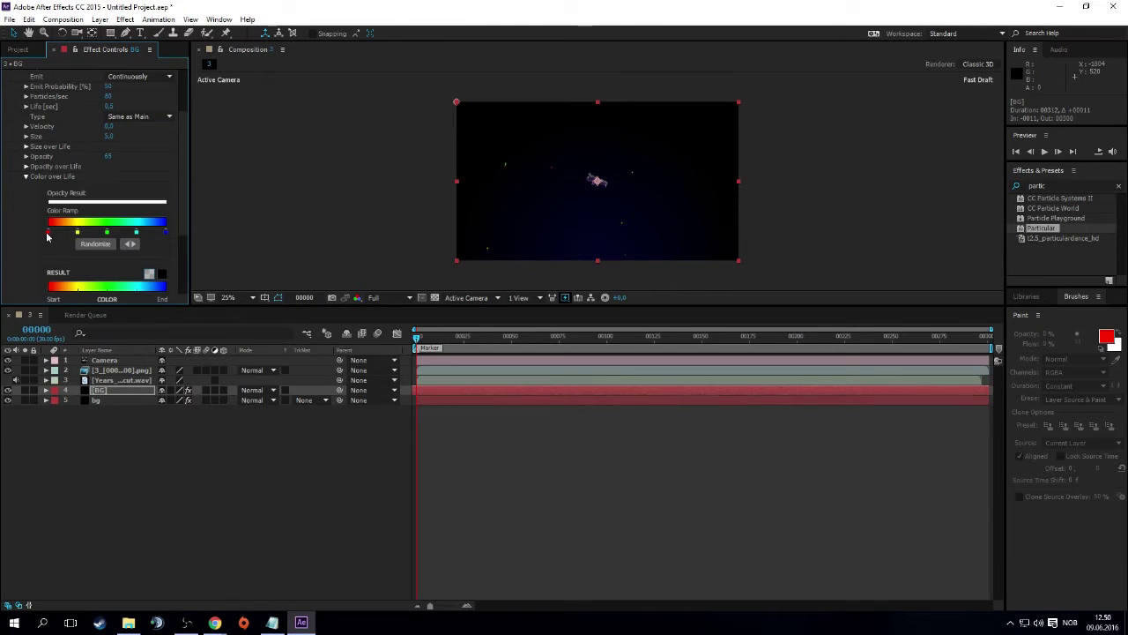
Remove the yellow middle stop from the aux Color over Life ramp
{"action": "double_click", "coordinate": [78, 233]}
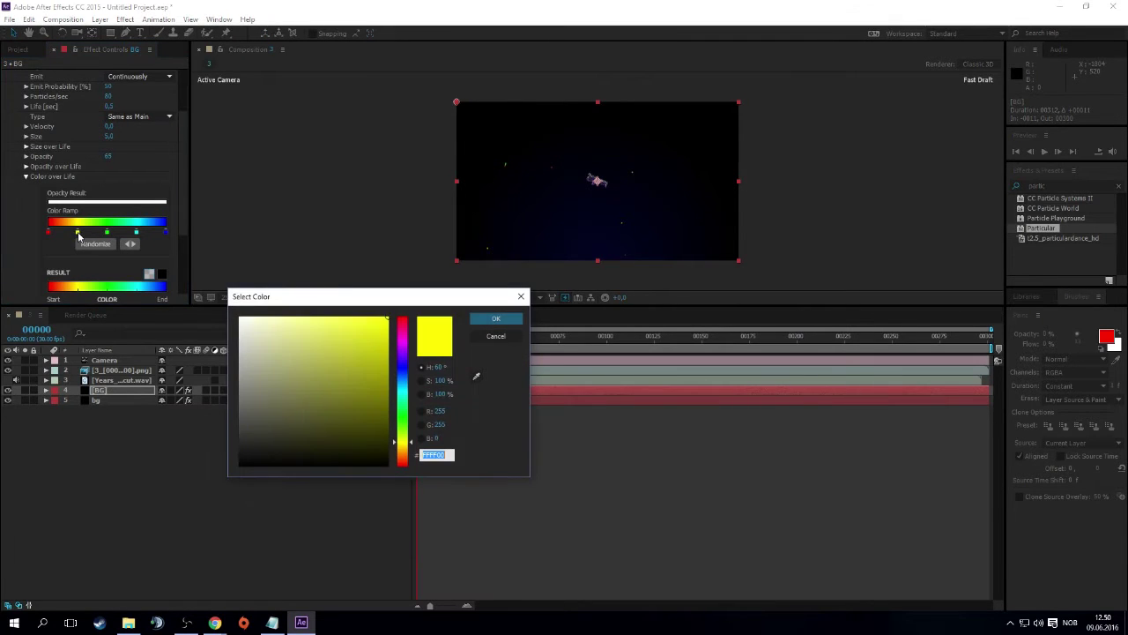
{"action": "left_click", "coordinate": [508, 319]}
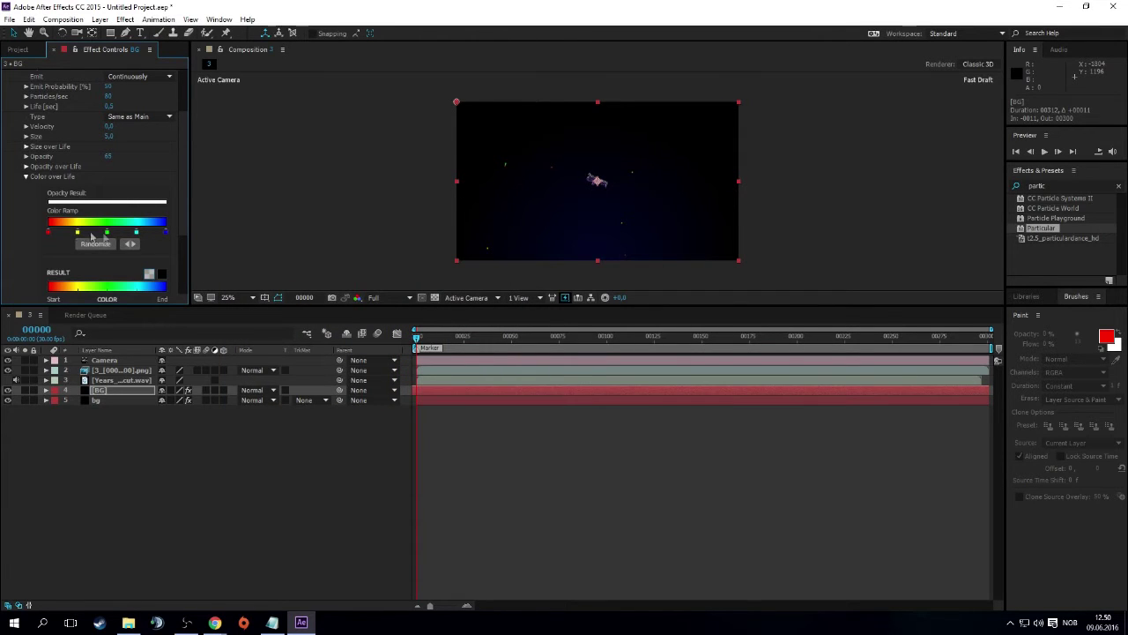
{"action": "mouse_move", "coordinate": [77, 232]}
{"action": "left_mouse_down"}
{"action": "mouse_move", "coordinate": [166, 244]}
{"action": "mouse_move", "coordinate": [166, 233]}
{"action": "left_mouse_up"}
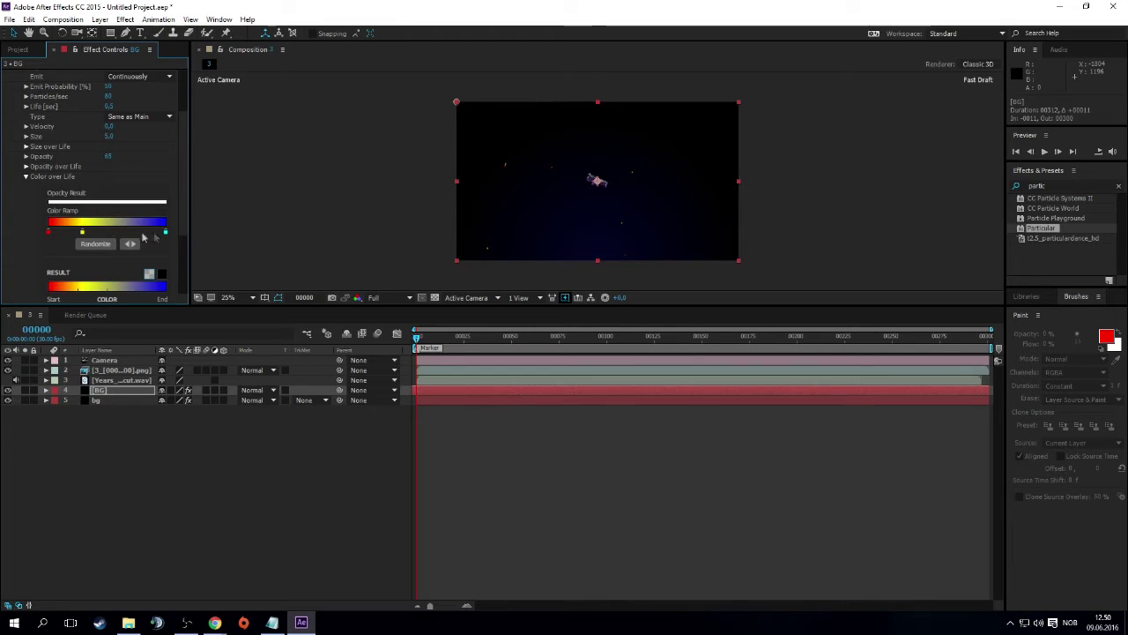
{"action": "left_click_drag", "start_coordinate": [81, 234], "coordinate": [166, 234]}
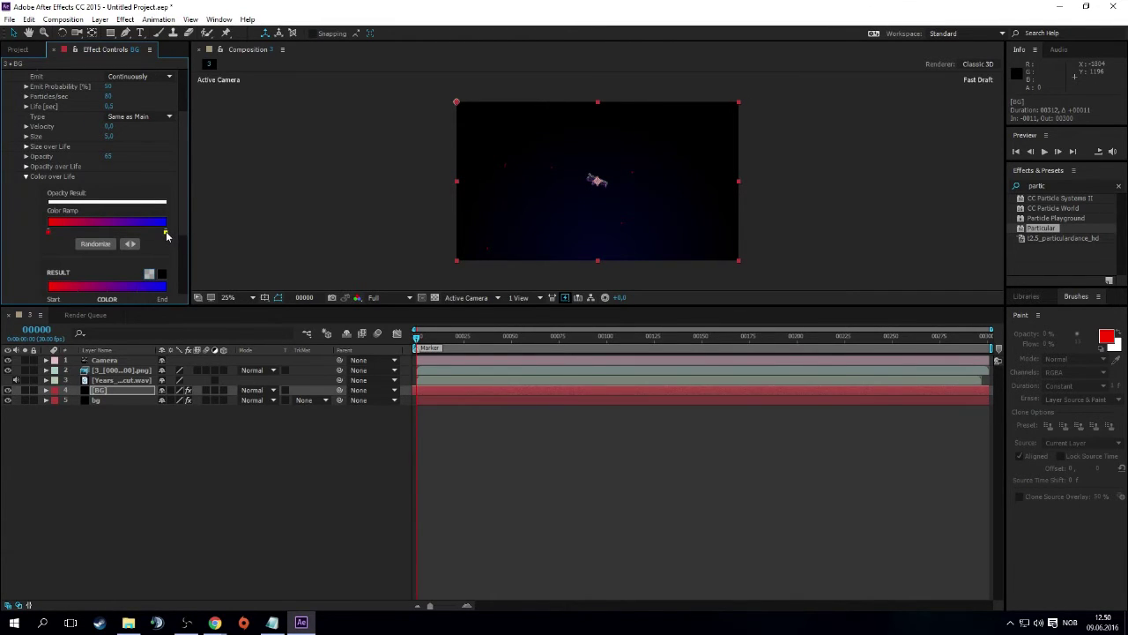
Set the ramp's right end stop to black and left end stop to white
{"action": "double_click", "coordinate": [165, 232]}
{"action": "left_click_drag", "start_coordinate": [349, 463], "coordinate": [382, 464]}
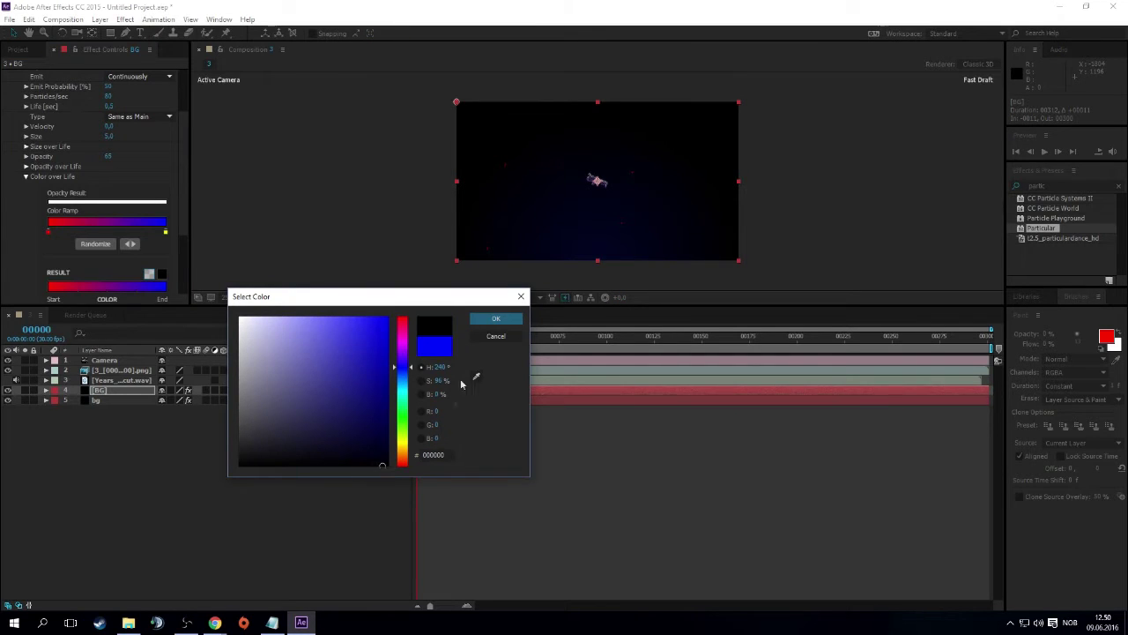
{"action": "left_click", "coordinate": [495, 318]}
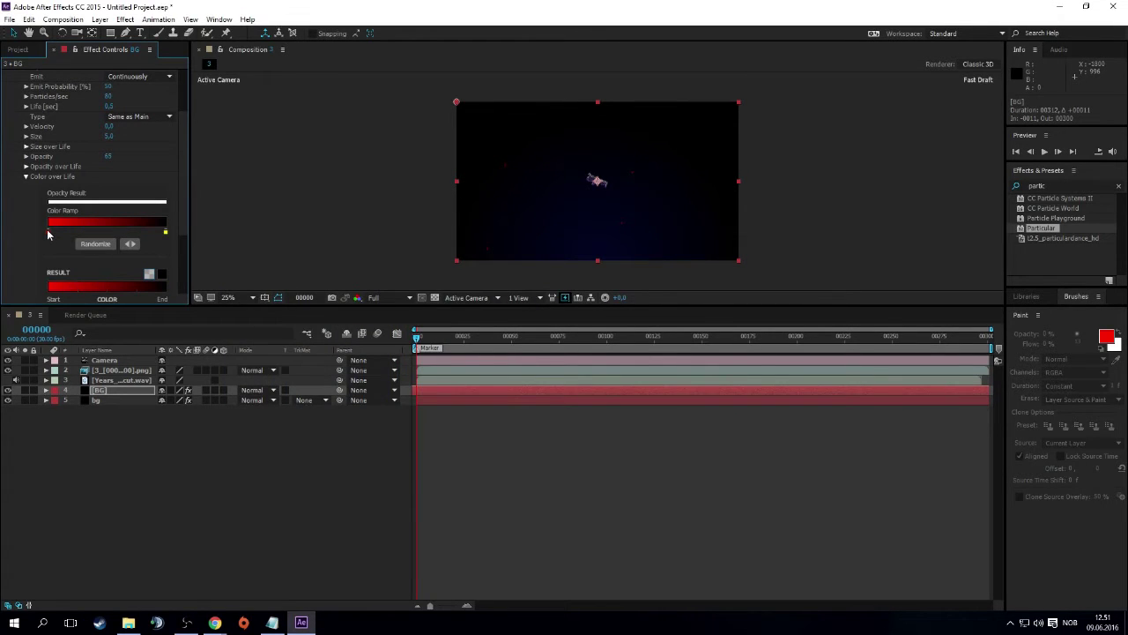
{"action": "double_click", "coordinate": [49, 232]}
{"action": "left_click", "coordinate": [237, 307]}
{"action": "left_click_drag", "start_coordinate": [238, 307], "coordinate": [240, 318]}
{"action": "left_click", "coordinate": [492, 319]}
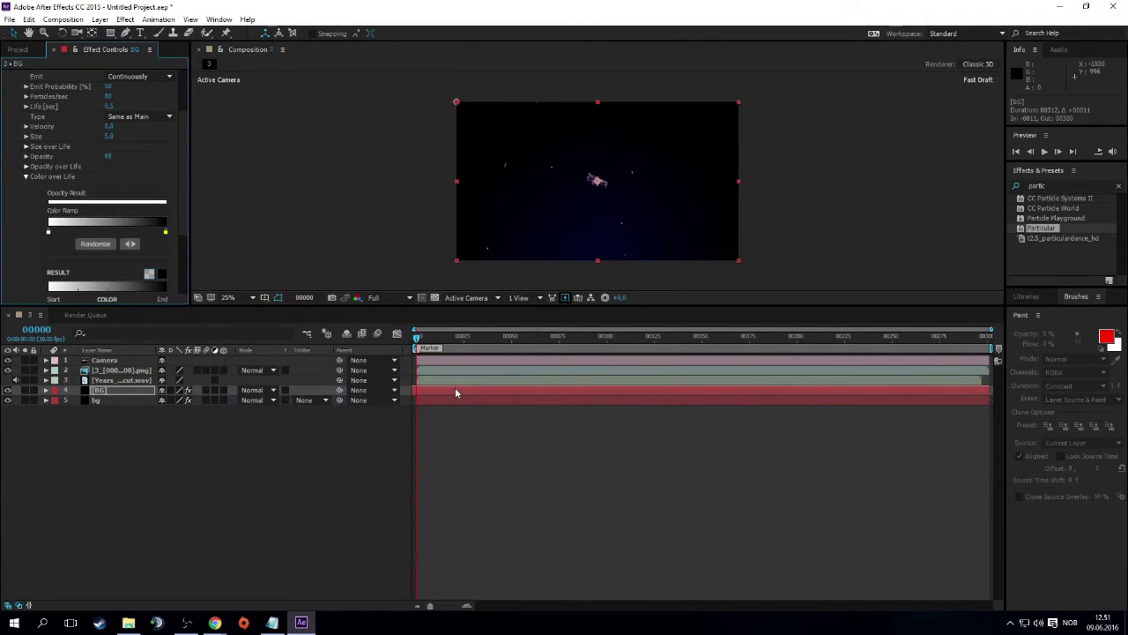
Start the BG particle layer earlier while keeping it running to the composition end
{"action": "left_click_drag", "start_coordinate": [441, 389], "coordinate": [413, 394]}
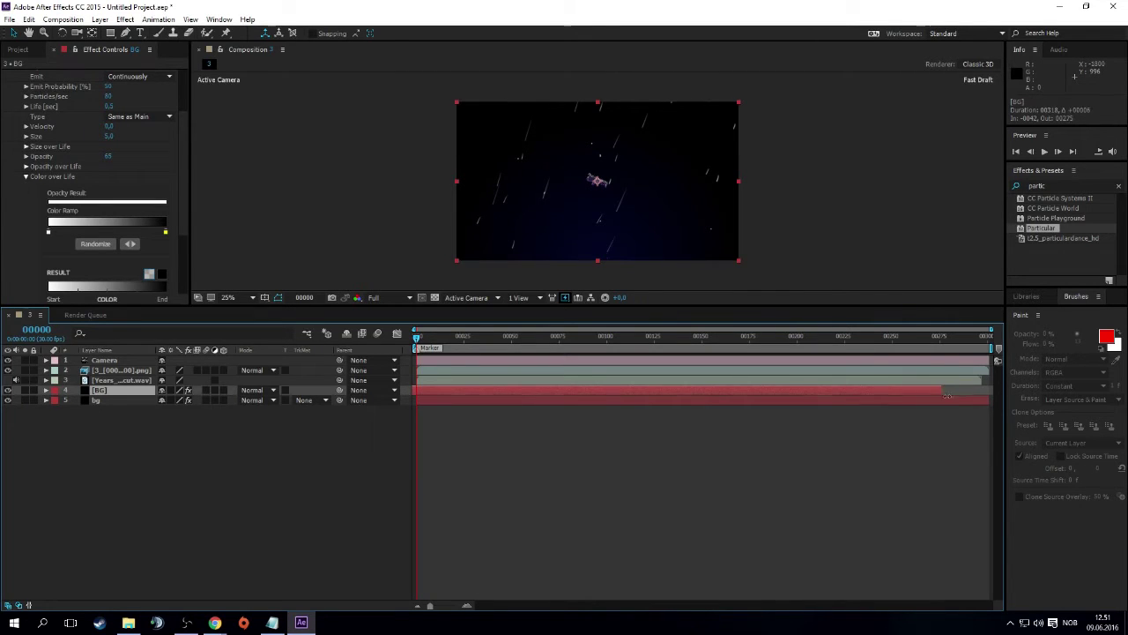
{"action": "left_click_drag", "start_coordinate": [927, 390], "coordinate": [851, 389]}
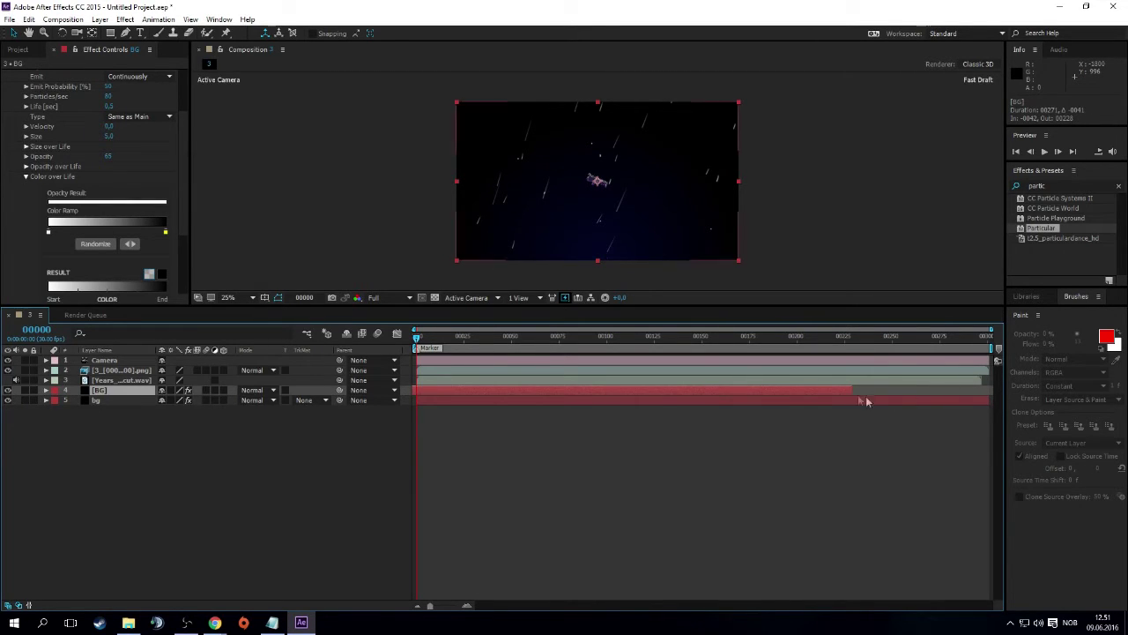
{"action": "left_click_drag", "start_coordinate": [854, 390], "coordinate": [991, 391]}
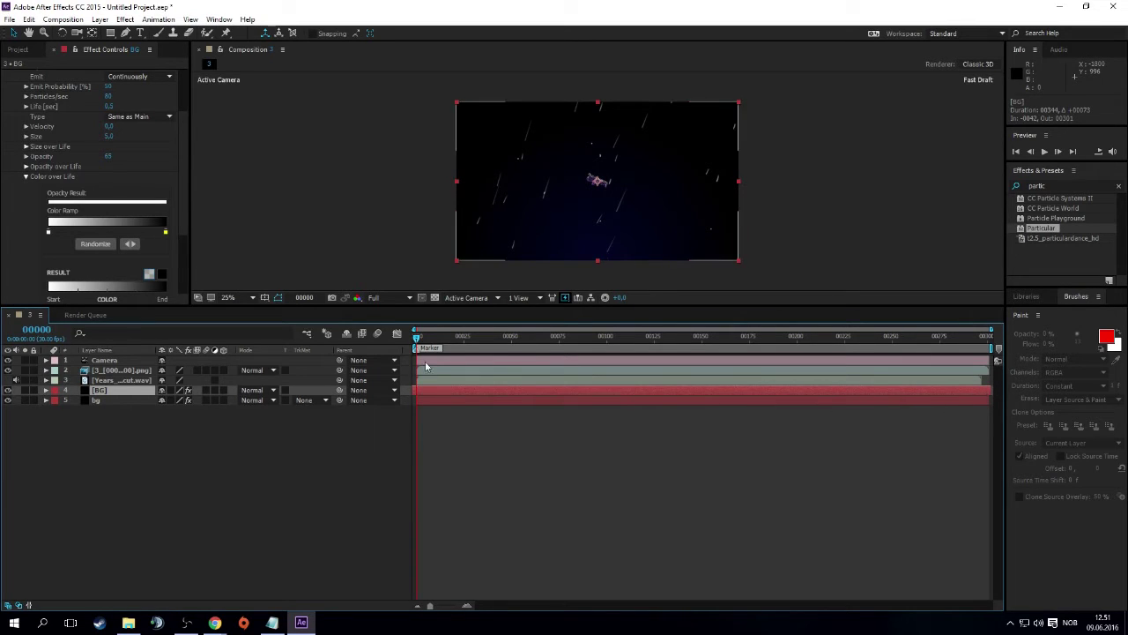
{"action": "left_click_drag", "start_coordinate": [418, 338], "coordinate": [674, 336]}
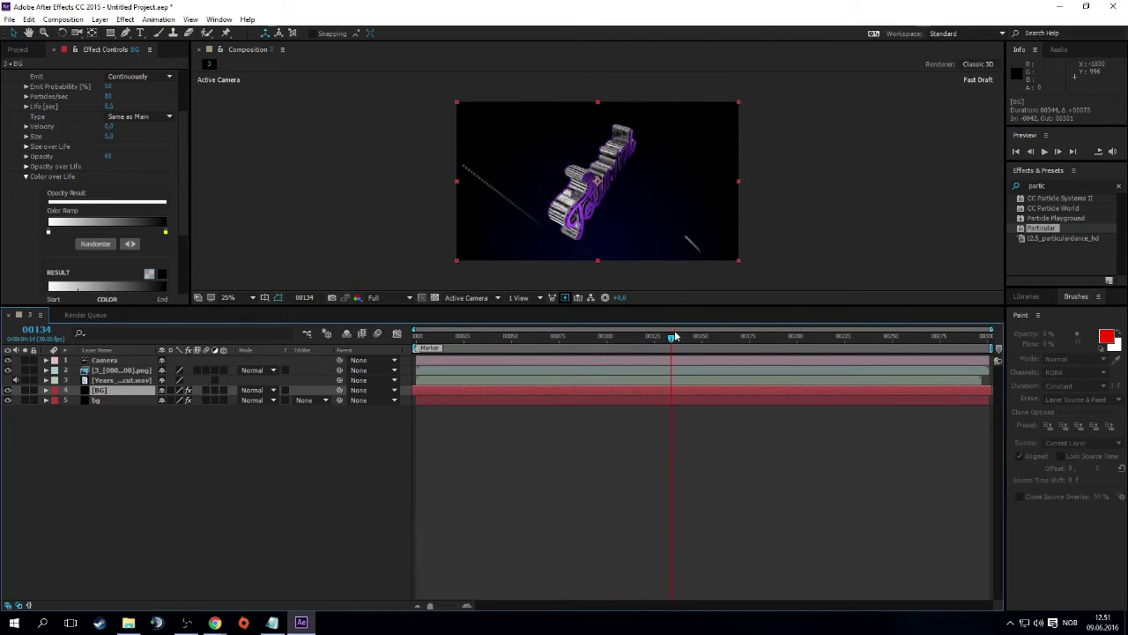
Add dark grey and near-black stops to the aux Color over Life ramp, moving the dark one right
{"action": "double_click", "coordinate": [103, 231]}
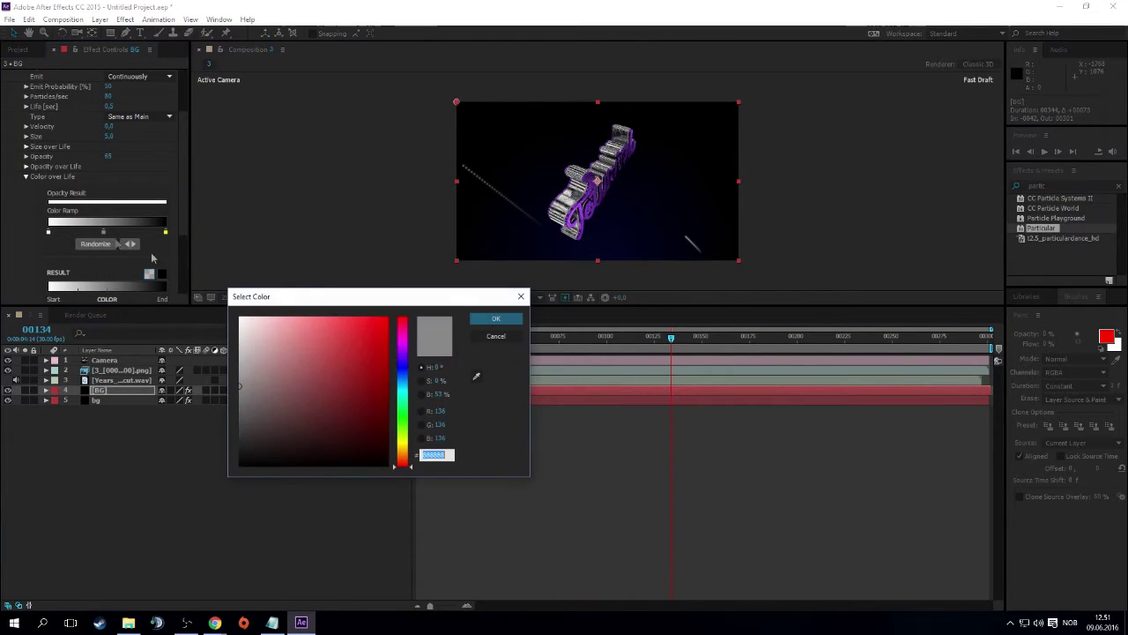
{"action": "left_click", "coordinate": [495, 318]}
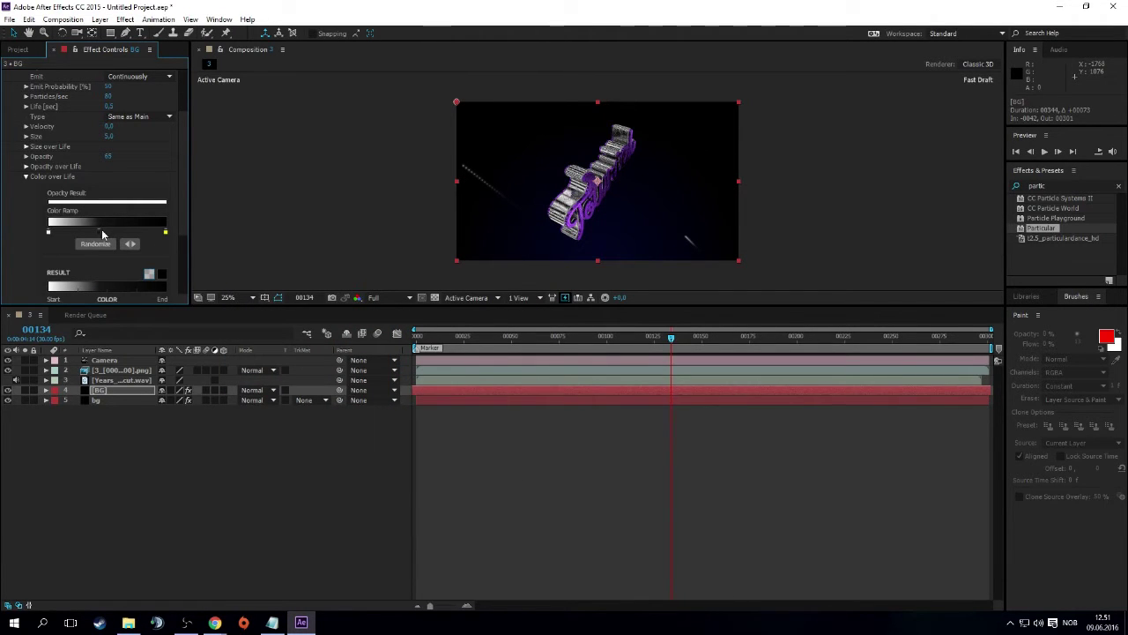
{"action": "left_click", "coordinate": [109, 232]}
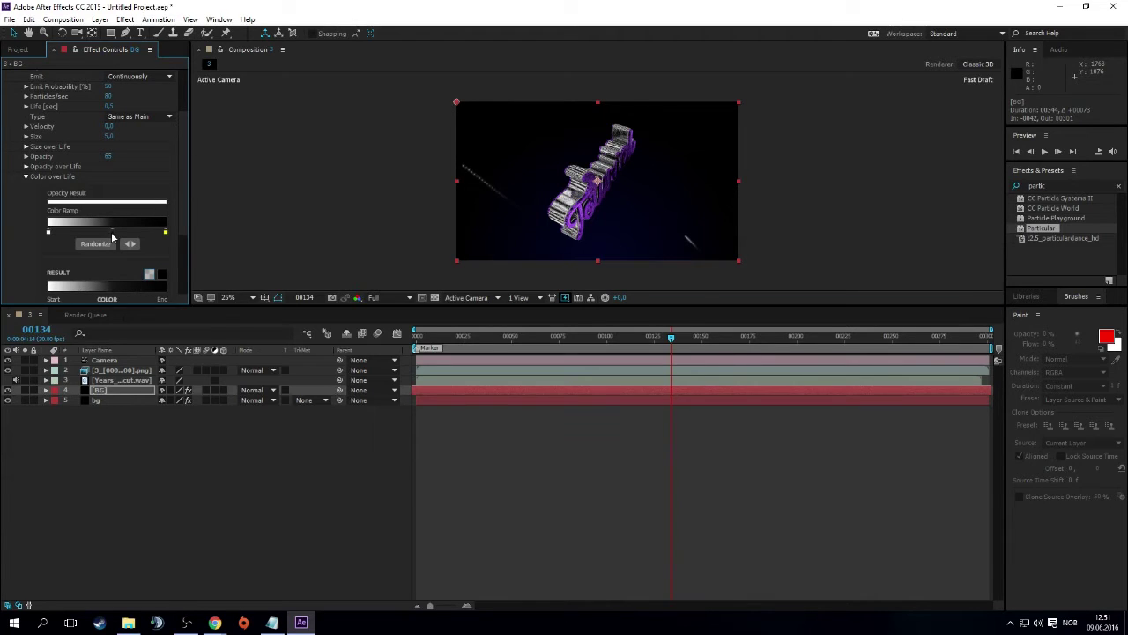
{"action": "double_click", "coordinate": [110, 233]}
{"action": "left_click", "coordinate": [350, 462]}
{"action": "left_click", "coordinate": [496, 319]}
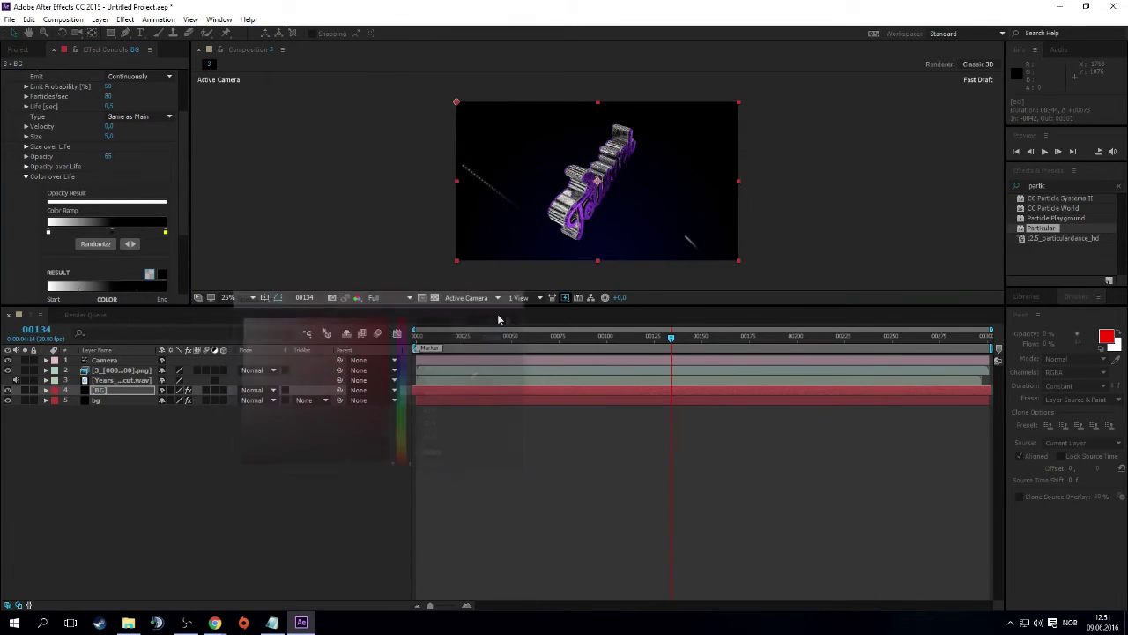
{"action": "left_click_drag", "start_coordinate": [114, 234], "coordinate": [126, 232]}
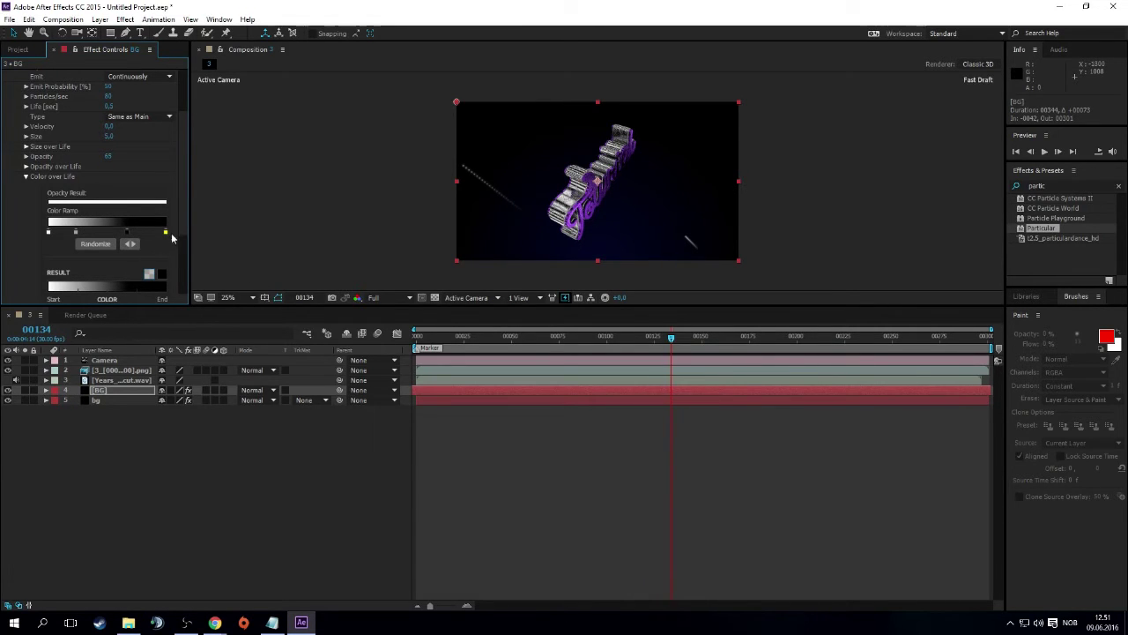
Preview the animation to check the darkened ramp on the particle trails
{"action": "scroll", "coordinate": [166, 252], "scroll_direction": "down", "scroll_amount": 1}
{"action": "scroll", "coordinate": [166, 253], "scroll_direction": "down", "scroll_amount": 2}
{"action": "scroll", "coordinate": [132, 229], "scroll_direction": "up", "scroll_amount": 1}
{"action": "scroll", "coordinate": [59, 190], "scroll_direction": "up", "scroll_amount": 2}
{"action": "left_click", "coordinate": [669, 350]}
{"action": "key", "text": "space"}
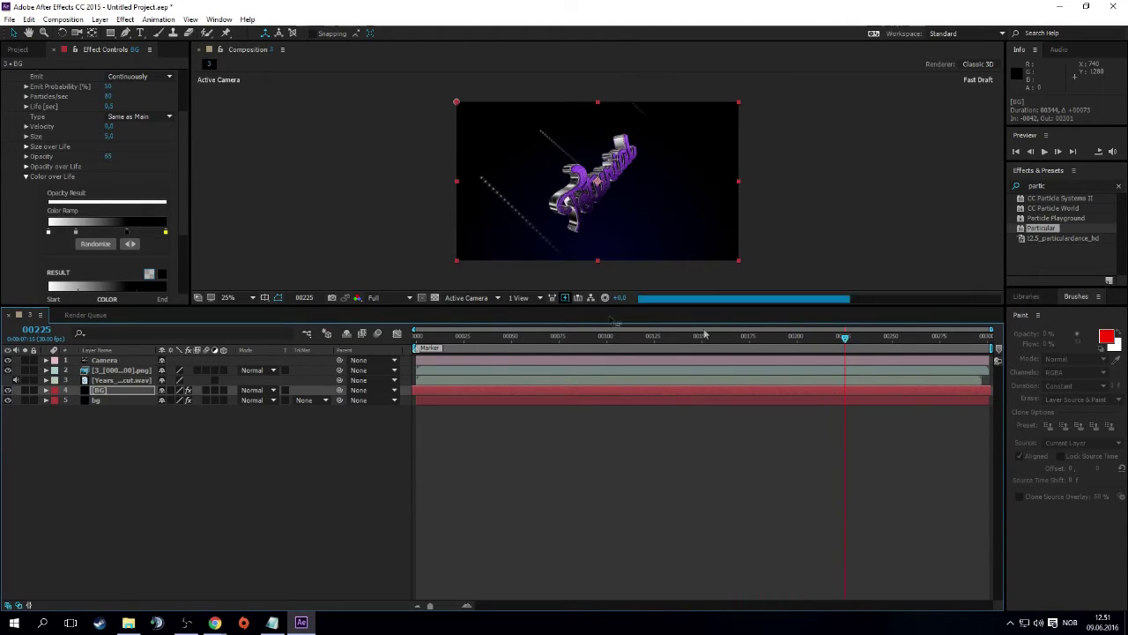
Recolour the ramp's white left end and grey stop to magenta
{"action": "double_click", "coordinate": [49, 233]}
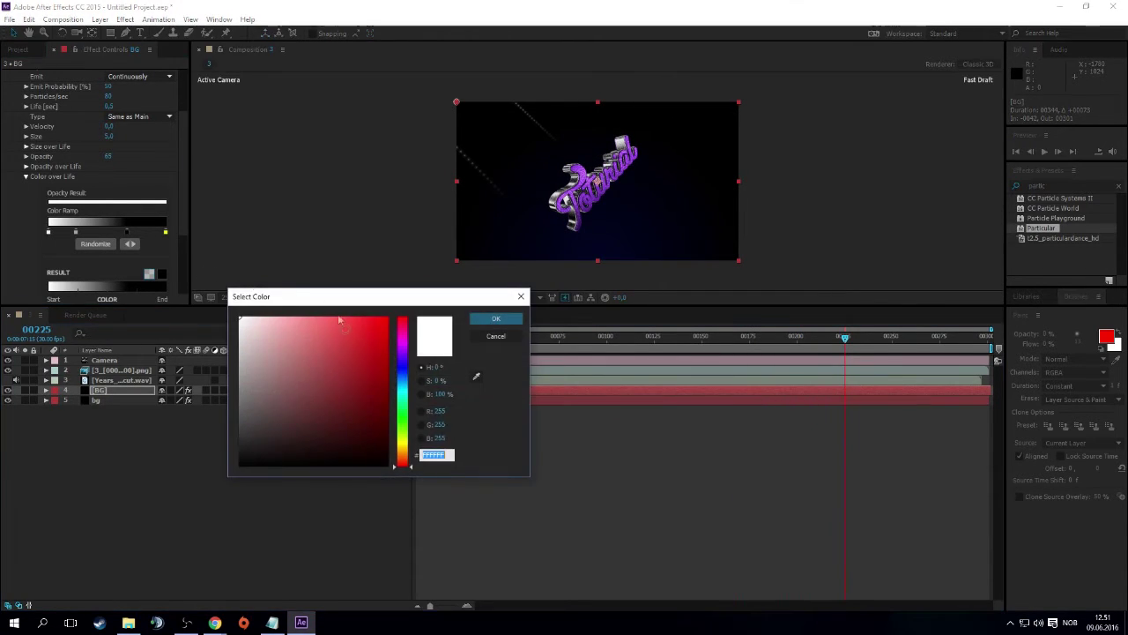
{"action": "left_click", "coordinate": [406, 410]}
{"action": "left_click_drag", "start_coordinate": [406, 410], "coordinate": [406, 396]}
{"action": "left_click", "coordinate": [372, 355]}
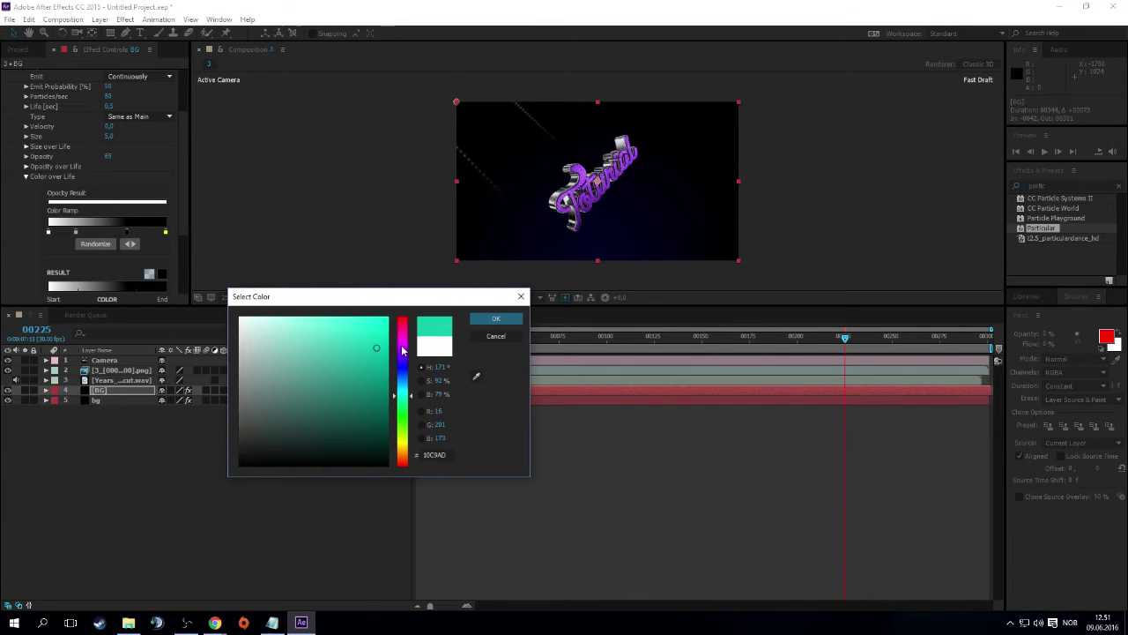
{"action": "left_click", "coordinate": [402, 350]}
{"action": "left_click", "coordinate": [495, 318]}
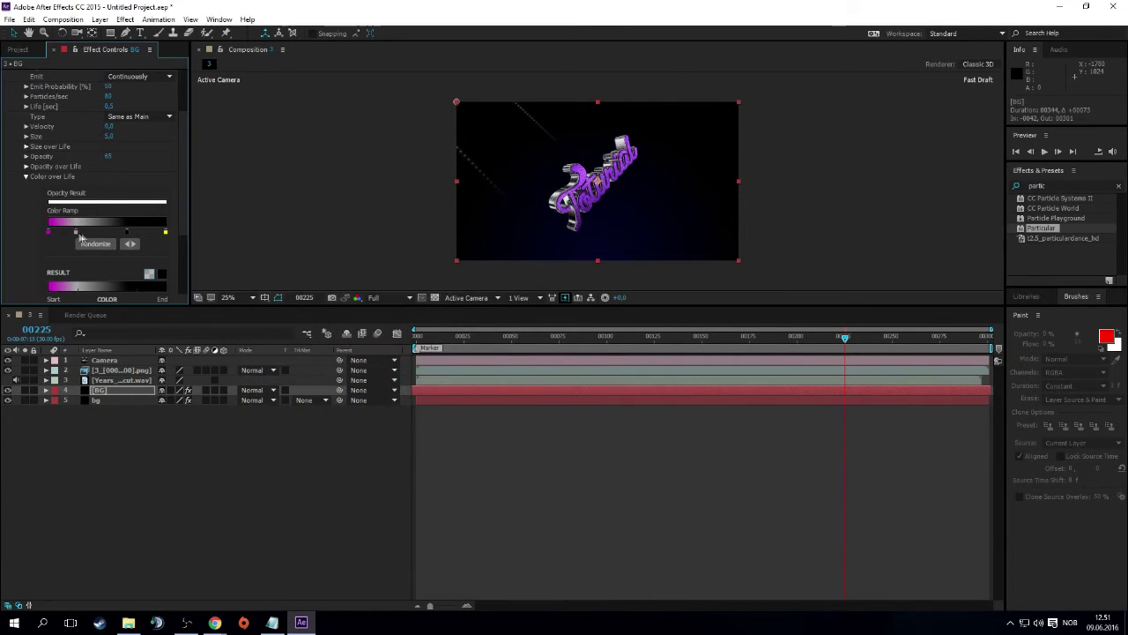
{"action": "double_click", "coordinate": [76, 232]}
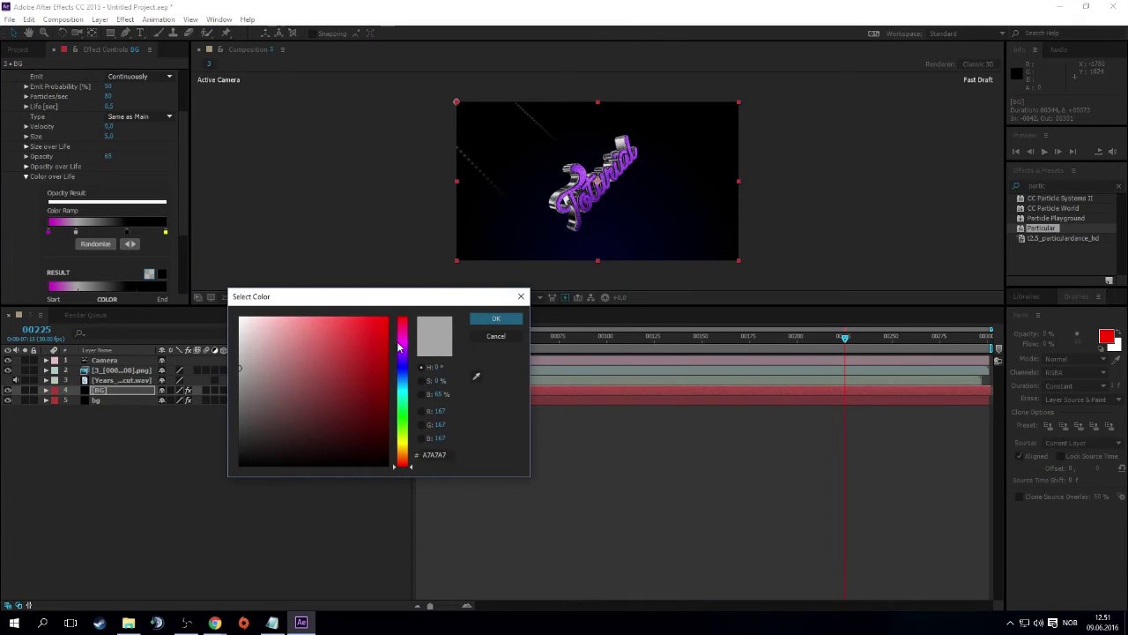
{"action": "left_click", "coordinate": [402, 346]}
{"action": "left_click", "coordinate": [367, 344]}
{"action": "left_click", "coordinate": [495, 318]}
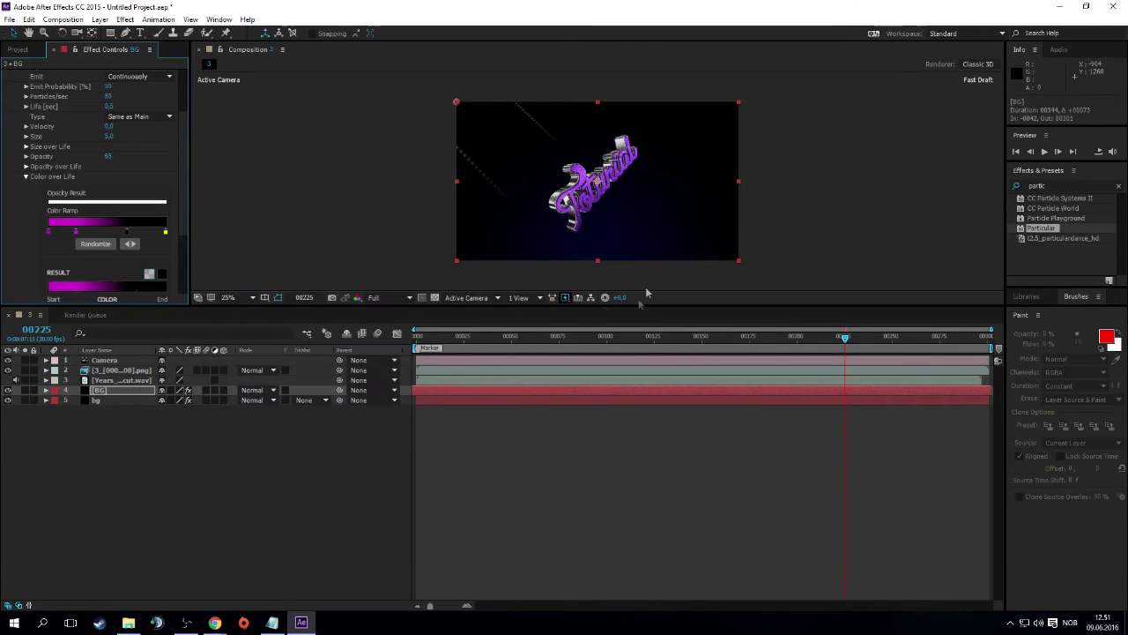
Scrub through and RAM-preview the purple particle trails, then deselect BG
{"action": "left_click_drag", "start_coordinate": [436, 337], "coordinate": [618, 341]}
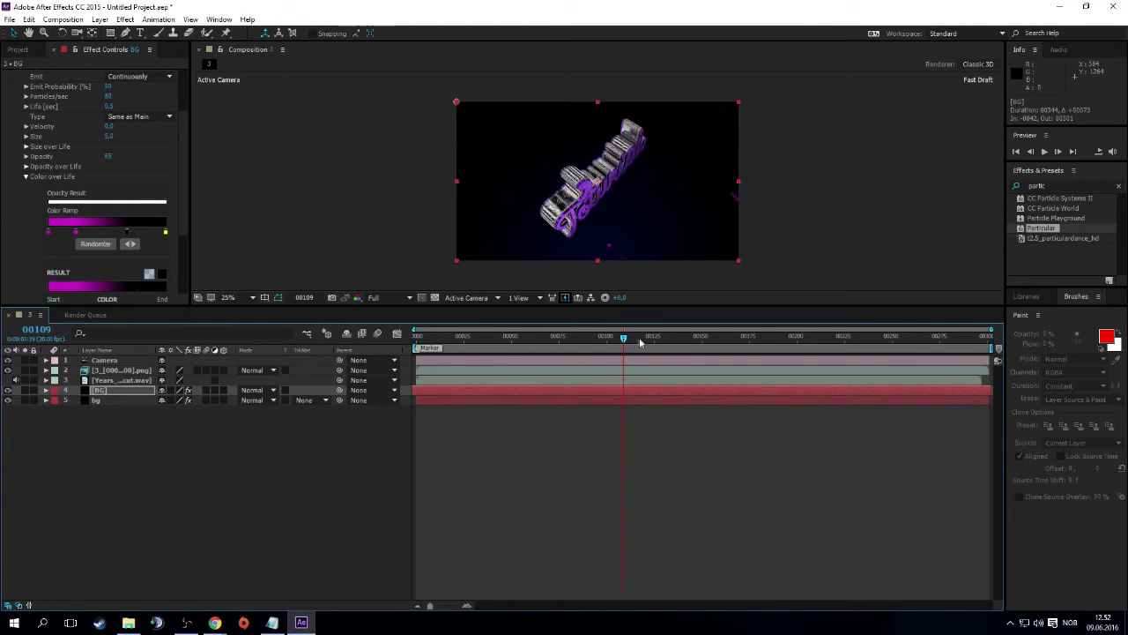
{"action": "left_click_drag", "start_coordinate": [618, 341], "coordinate": [913, 344]}
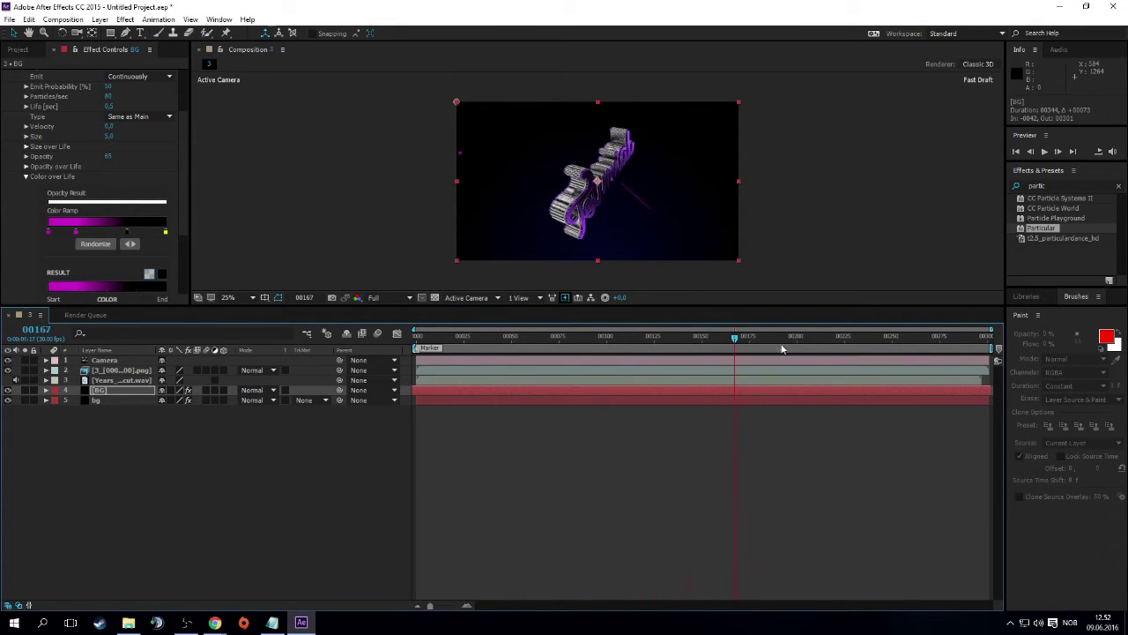
{"action": "left_click_drag", "start_coordinate": [913, 345], "coordinate": [949, 345]}
{"action": "key", "text": "space"}
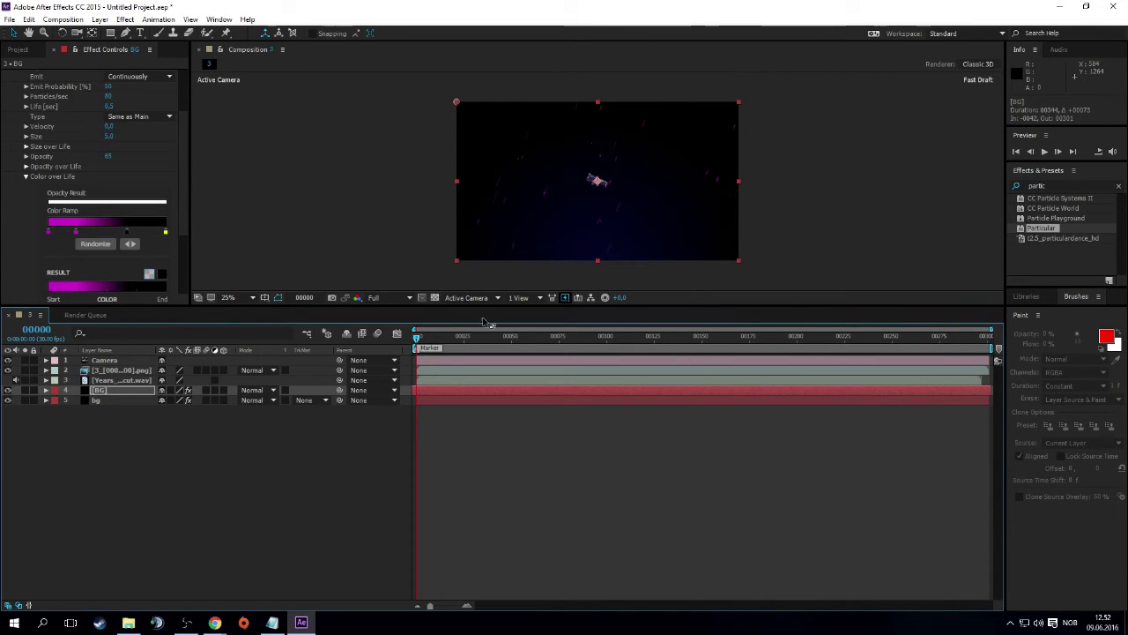
{"action": "left_click", "coordinate": [75, 503]}
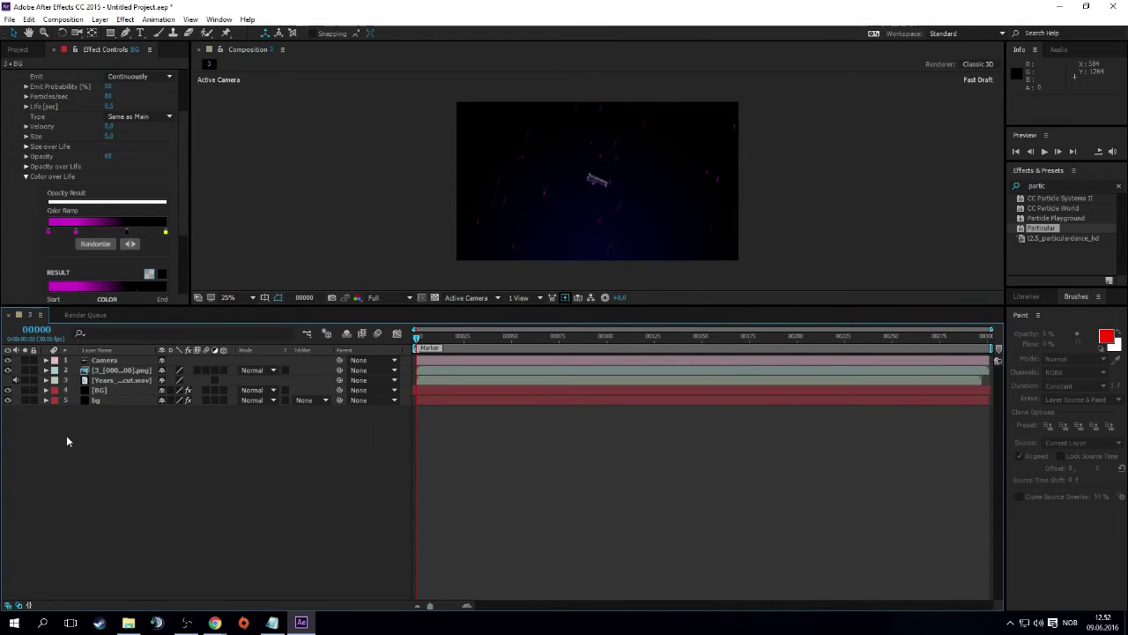
Create a new black solid layer named 'Smoke'
{"action": "right_click", "coordinate": [96, 425]}
{"action": "mouse_move", "coordinate": [133, 434]}
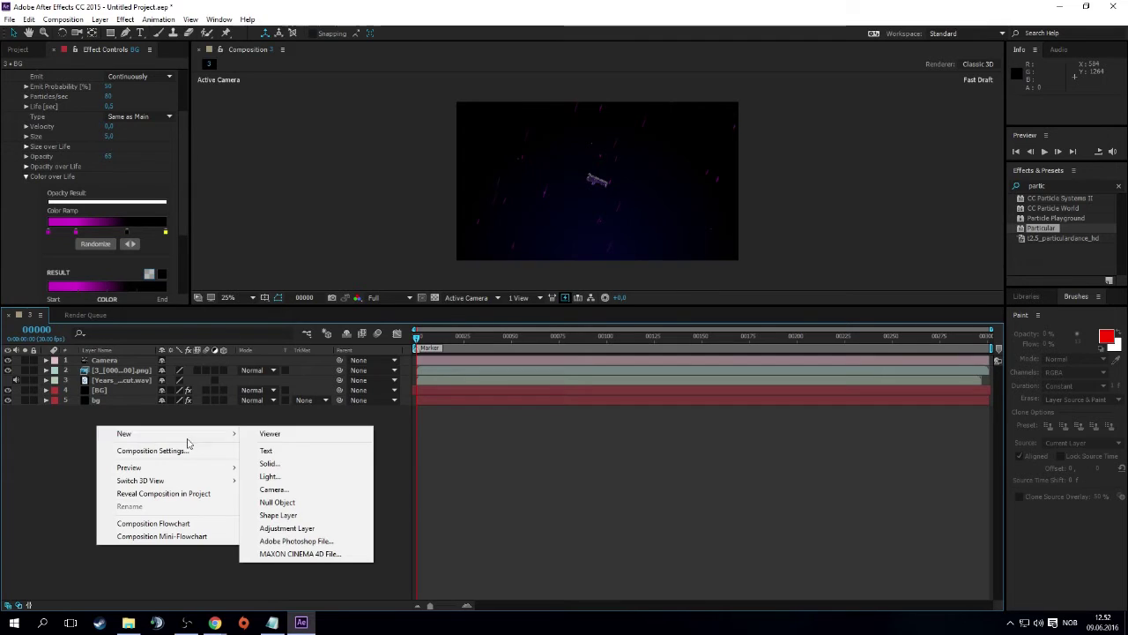
{"action": "left_click", "coordinate": [289, 465]}
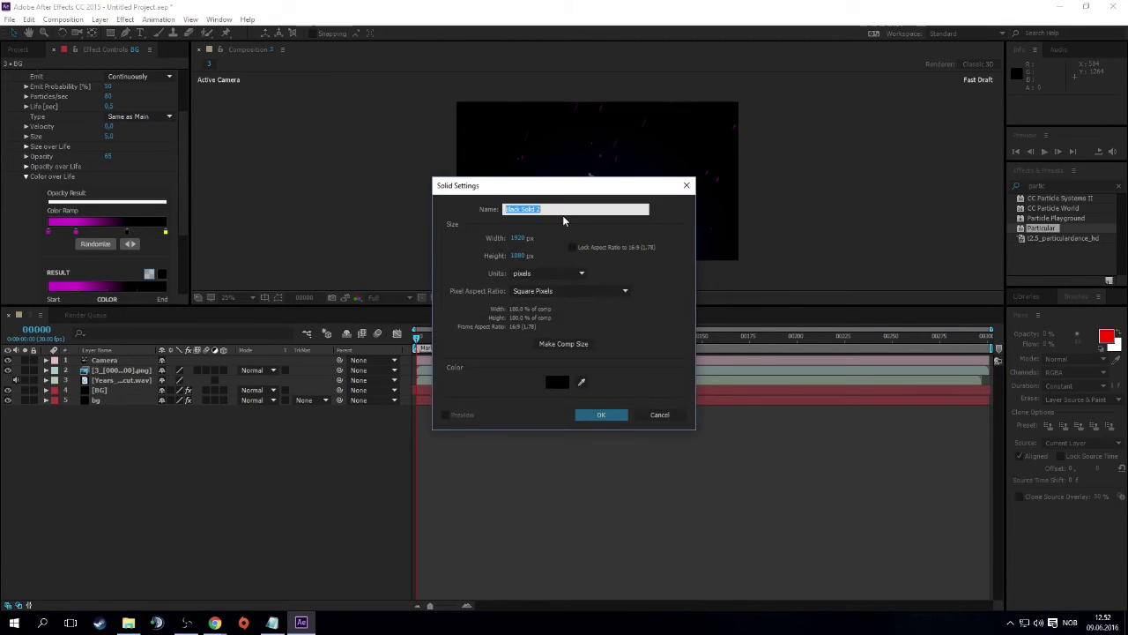
{"action": "type", "text": "Smoke"}
{"action": "left_click", "coordinate": [603, 413]}
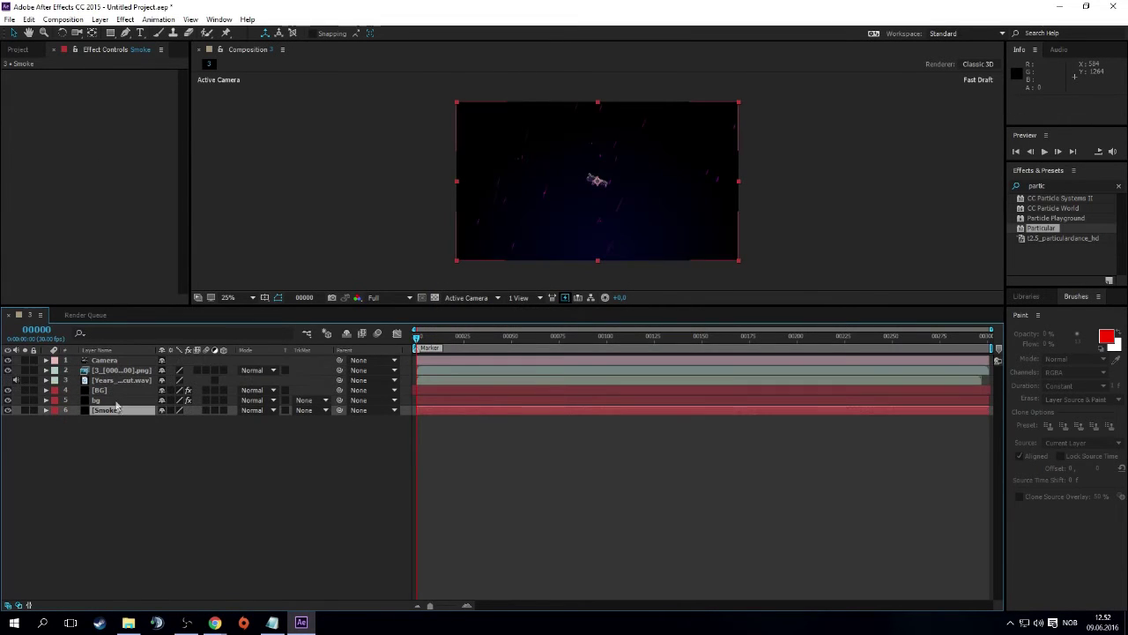
Search Effects & Presets for 'form'
{"action": "right_click", "coordinate": [120, 412]}
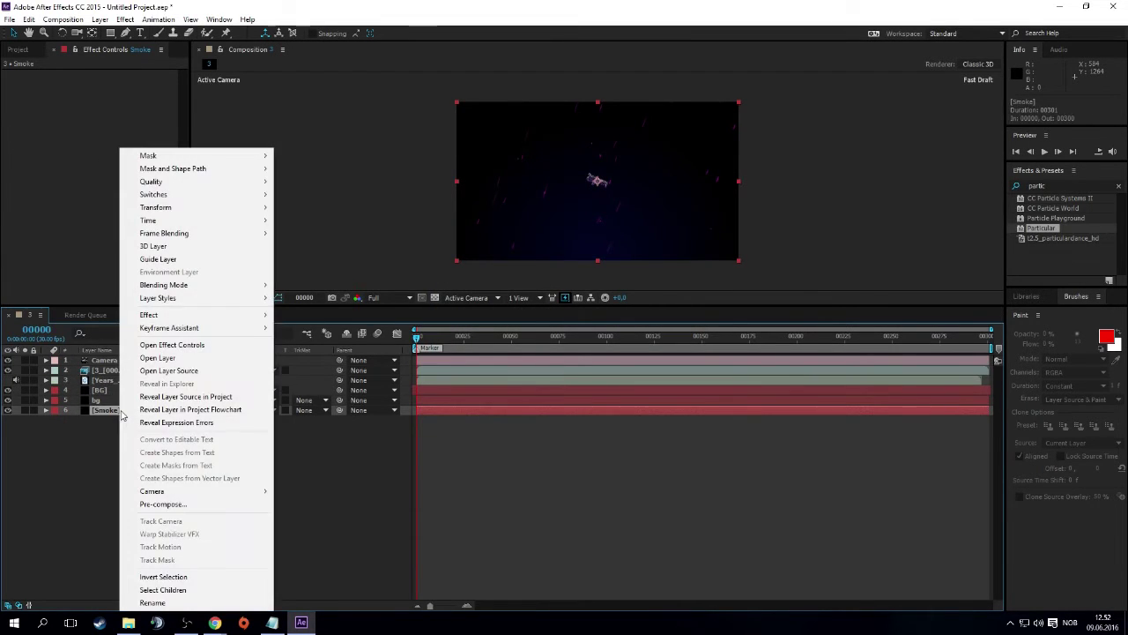
{"action": "left_click", "coordinate": [172, 469]}
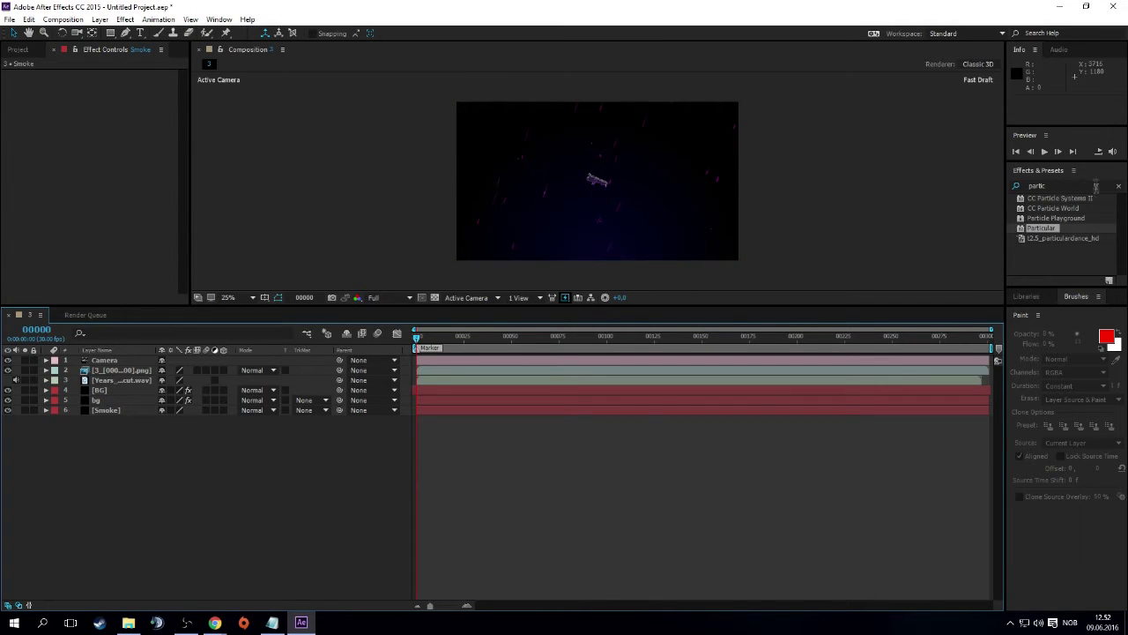
{"action": "key", "text": "ctrl+5"}
{"action": "type", "text": "form"}
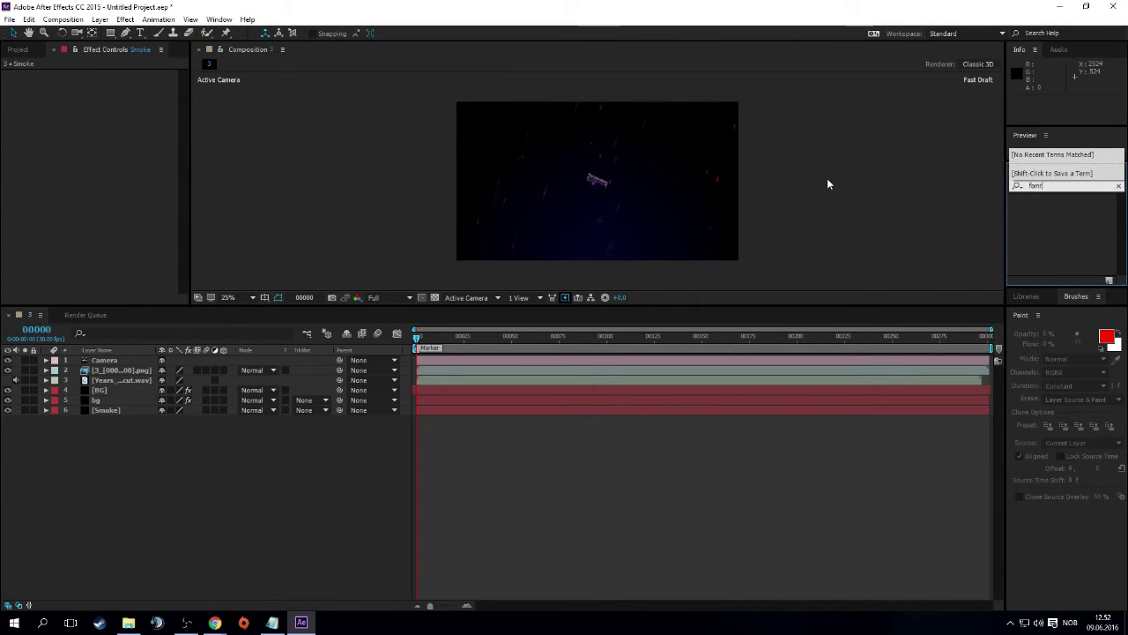
Apply Form to the Smoke layer with Base Form Size X 1920 and Size Y 1080
{"action": "left_click_drag", "start_coordinate": [1037, 227], "coordinate": [116, 411]}
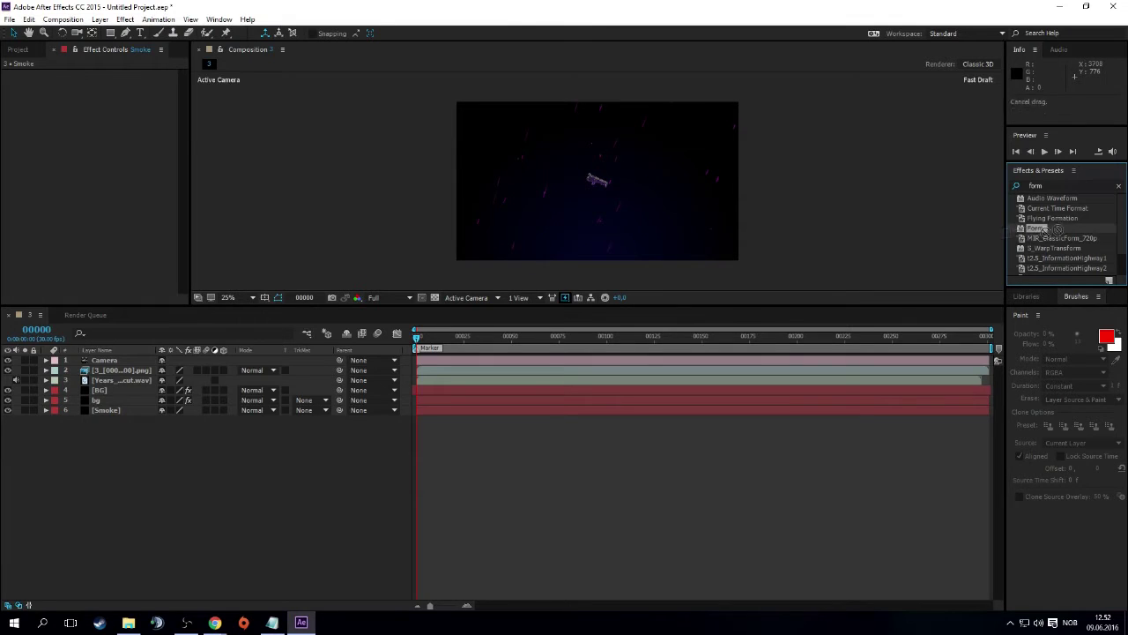
{"action": "left_click_drag", "start_coordinate": [145, 358], "coordinate": [110, 411]}
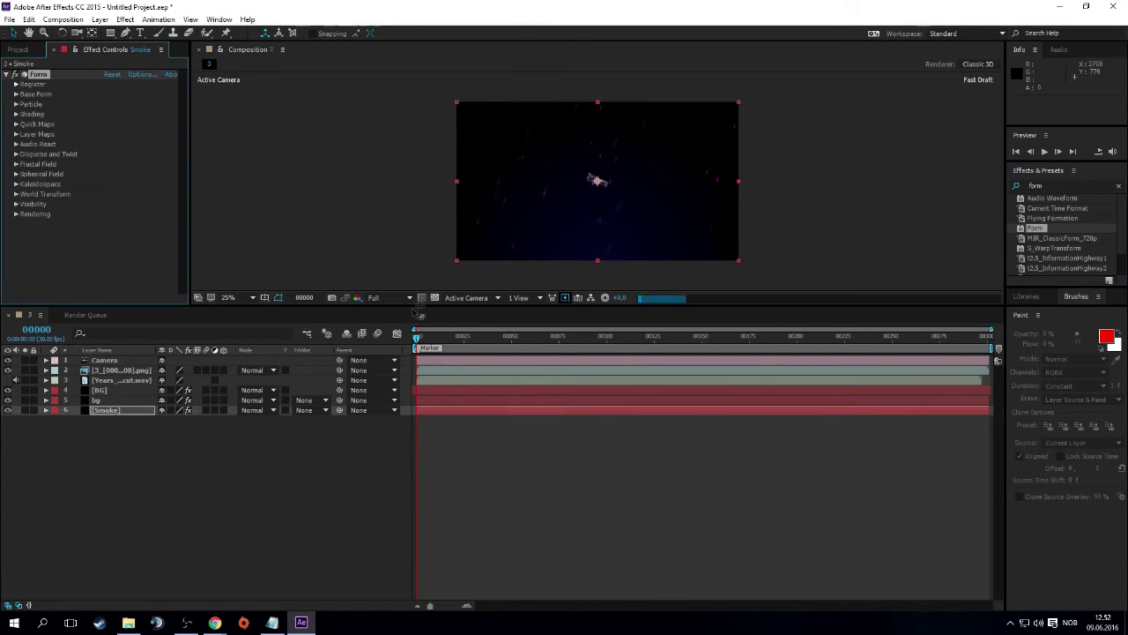
{"action": "left_click", "coordinate": [15, 94]}
{"action": "type", "text": "920"}
{"action": "key", "text": "Tab"}
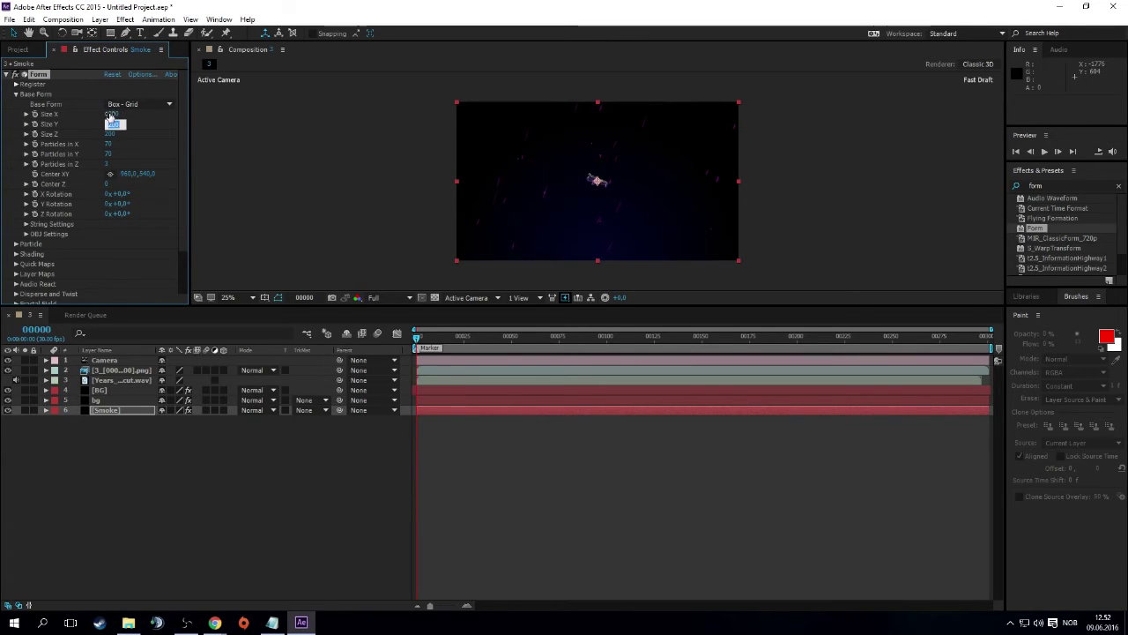
{"action": "type", "text": "08"}
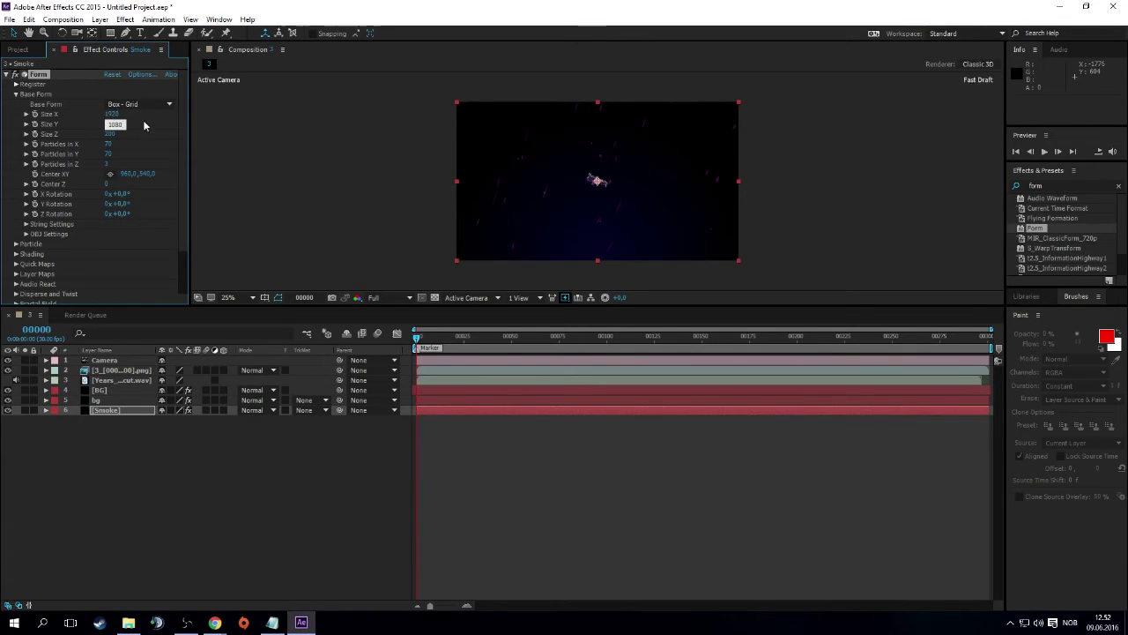
{"action": "left_click", "coordinate": [73, 128]}
{"action": "type", "text": "800"}
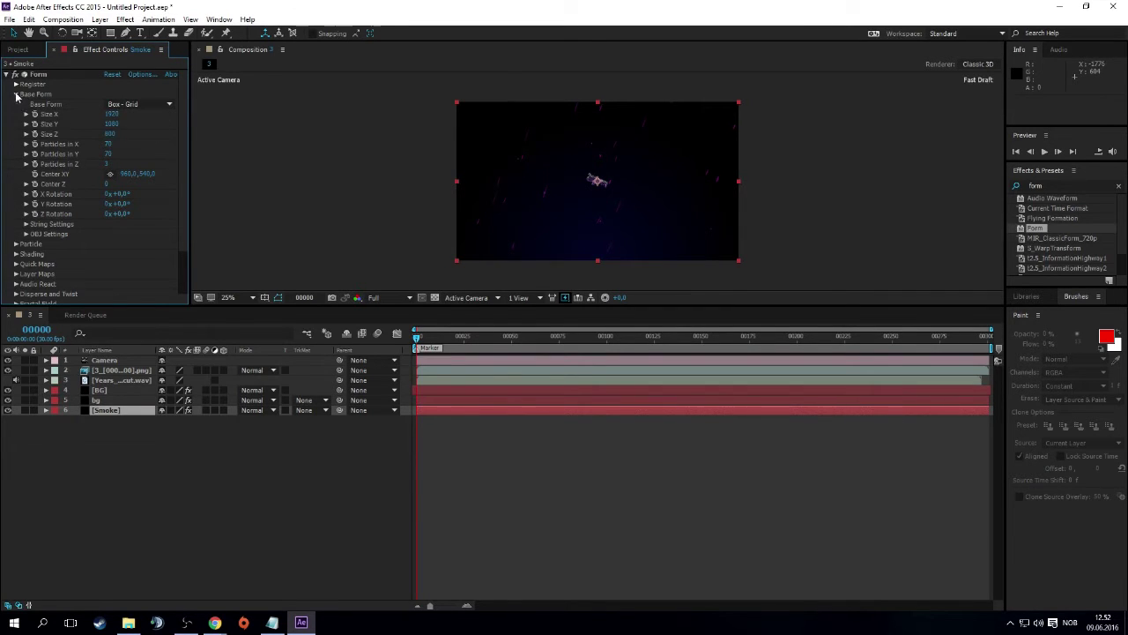
Set the Form particles to Cloudlet type with size 30
{"action": "left_click", "coordinate": [15, 94]}
{"action": "left_click", "coordinate": [16, 104]}
{"action": "left_click", "coordinate": [141, 114]}
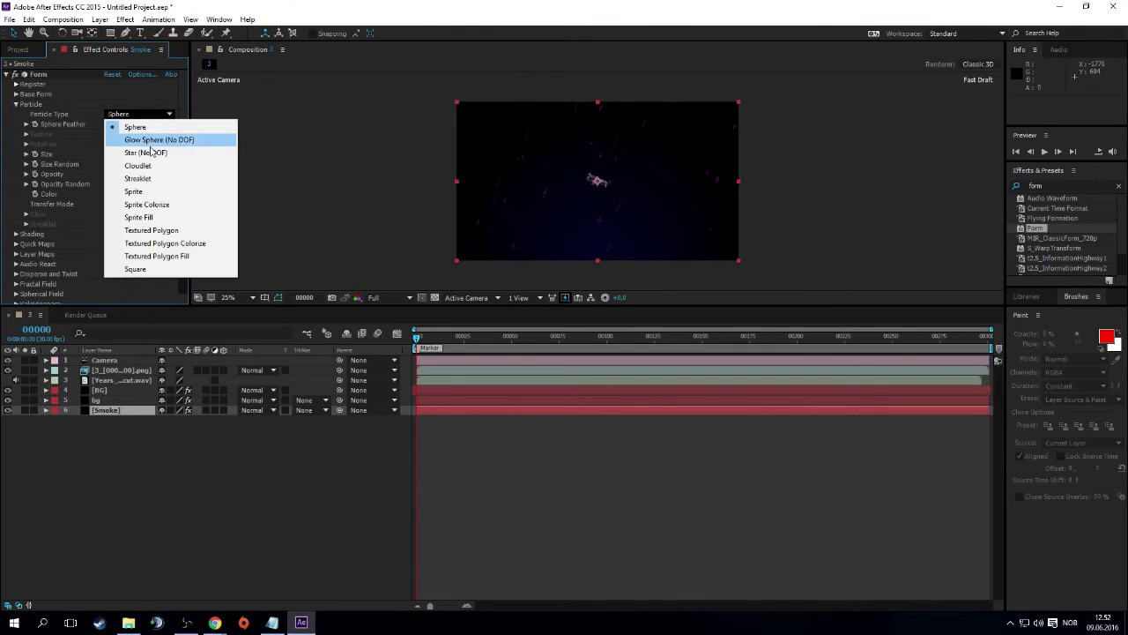
{"action": "left_click", "coordinate": [107, 157]}
{"action": "left_click", "coordinate": [108, 155]}
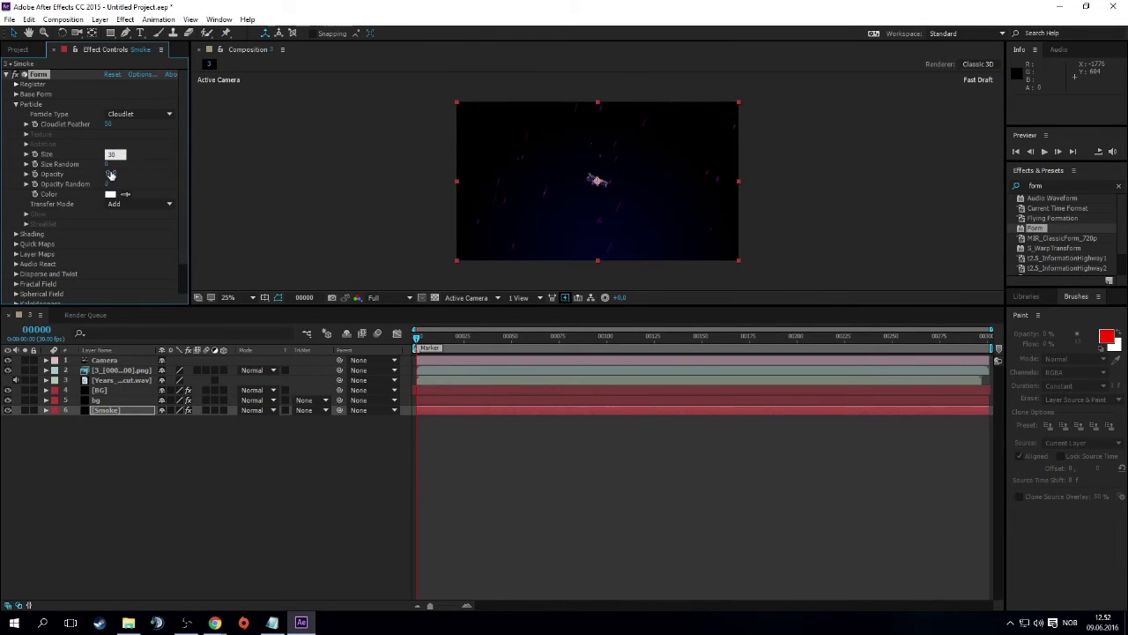
{"action": "key", "text": "Return"}
Give the particles a dark grey colour and move the Smoke layer above bg
{"action": "left_click", "coordinate": [110, 194]}
{"action": "left_click", "coordinate": [247, 391]}
{"action": "left_click", "coordinate": [242, 442]}
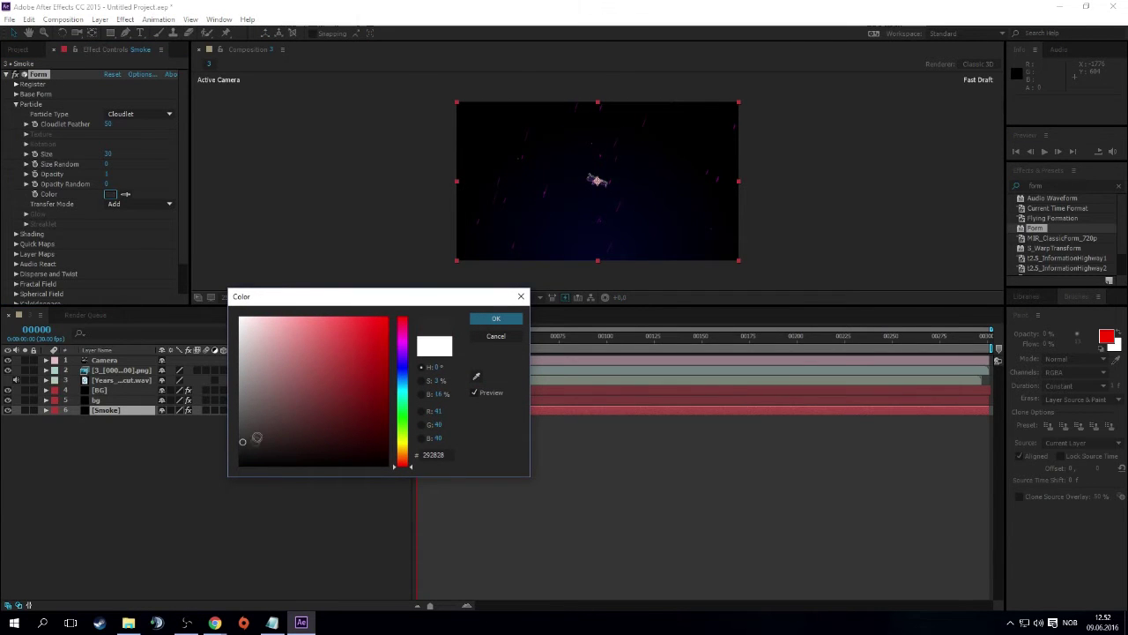
{"action": "left_click", "coordinate": [495, 318]}
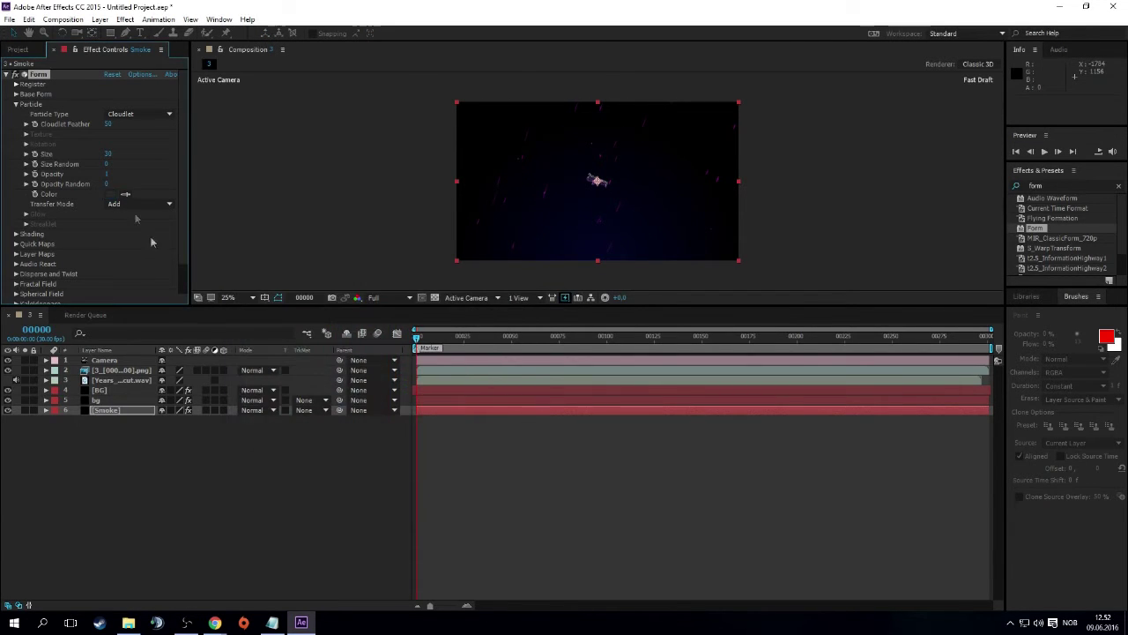
{"action": "left_click_drag", "start_coordinate": [111, 411], "coordinate": [113, 401]}
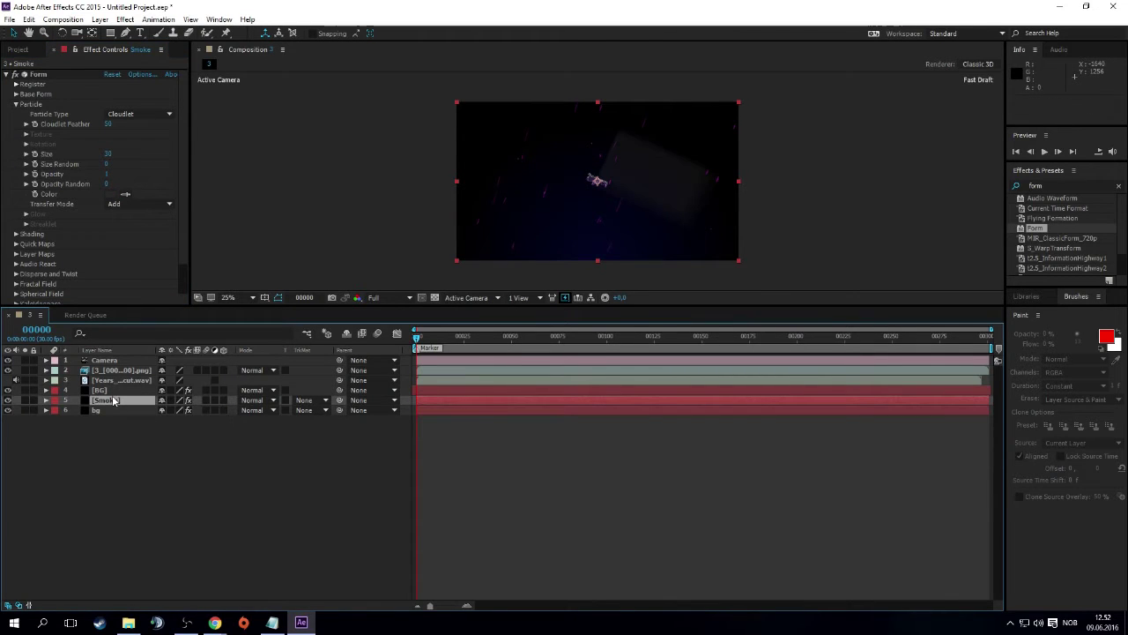
Darken the particle colour further to #141414
{"action": "left_click", "coordinate": [112, 193]}
{"action": "left_click", "coordinate": [239, 454]}
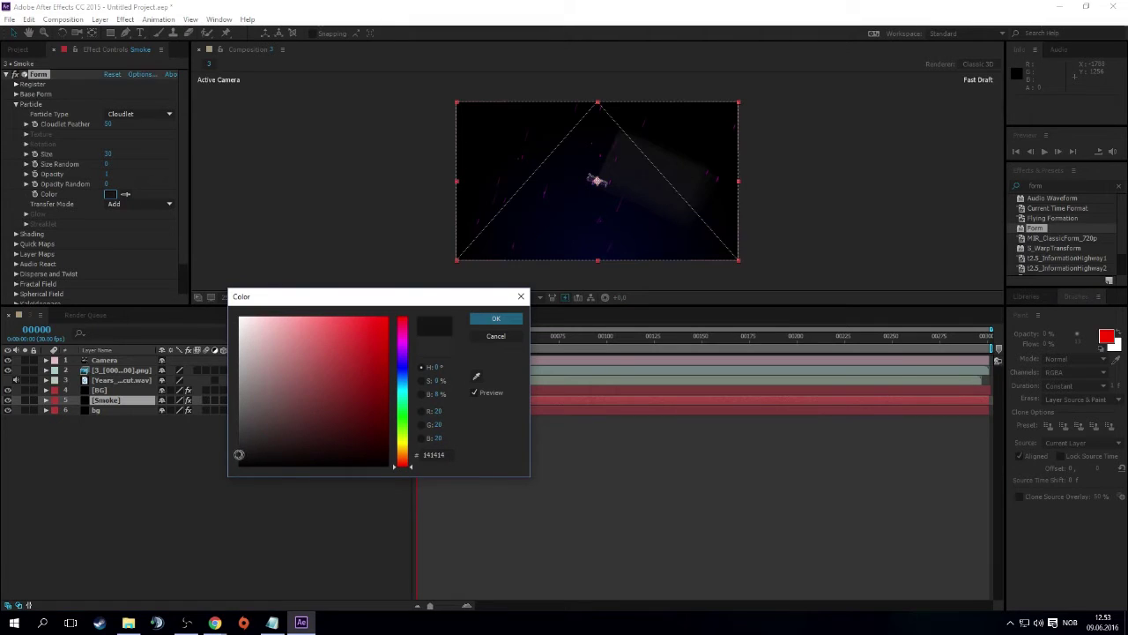
{"action": "left_click", "coordinate": [495, 318]}
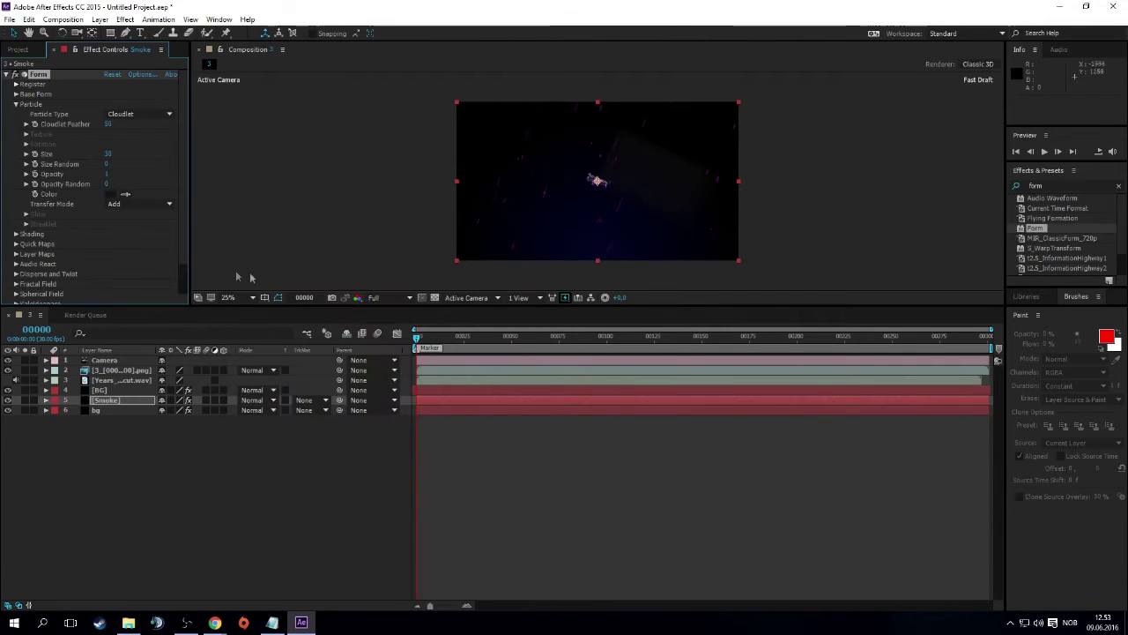
{"action": "left_click", "coordinate": [19, 105]}
{"action": "left_click", "coordinate": [17, 105]}
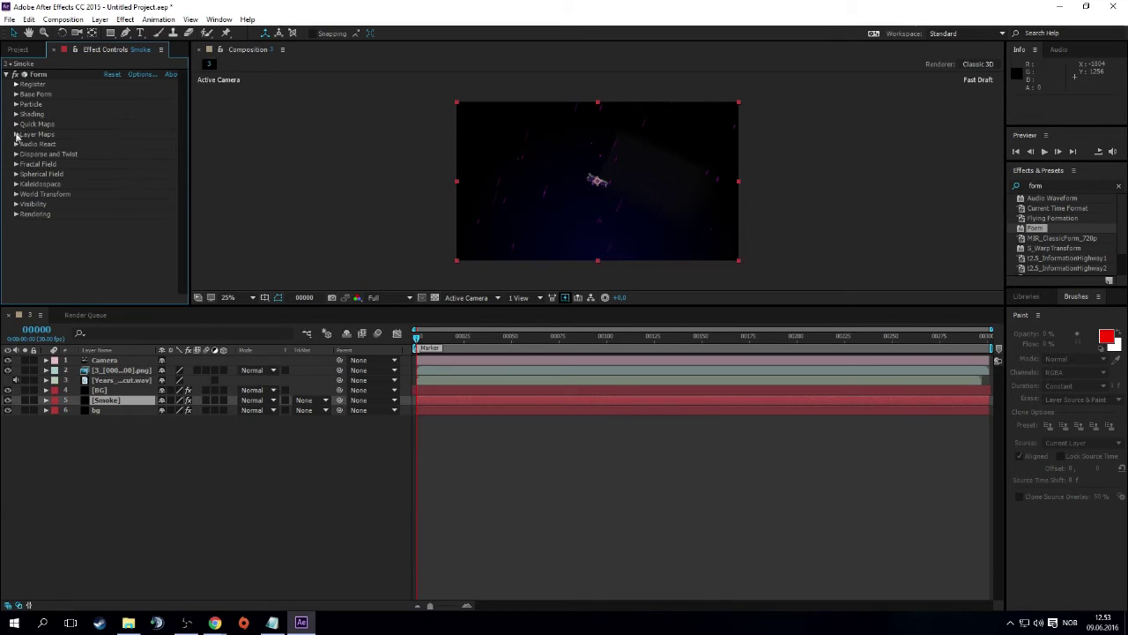
Set Form's Disperse to 11 and Fractal Field Affect Size to 4
{"action": "left_click", "coordinate": [16, 155]}
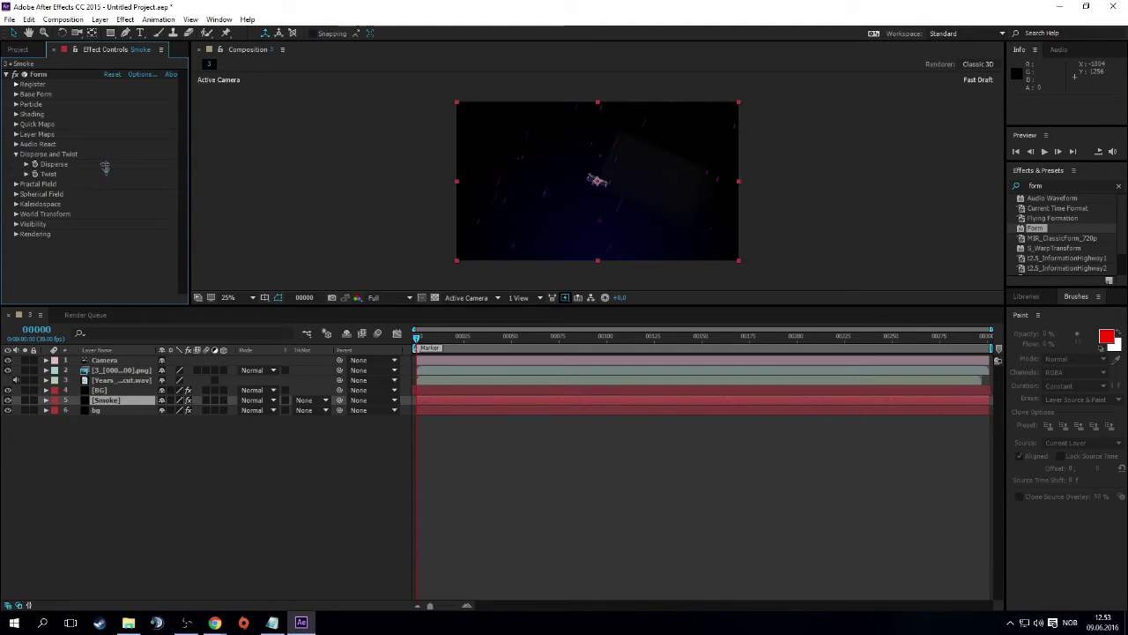
{"action": "left_click", "coordinate": [105, 167]}
{"action": "type", "text": "1100"}
{"action": "key", "text": "Return"}
{"action": "key", "text": "Return"}
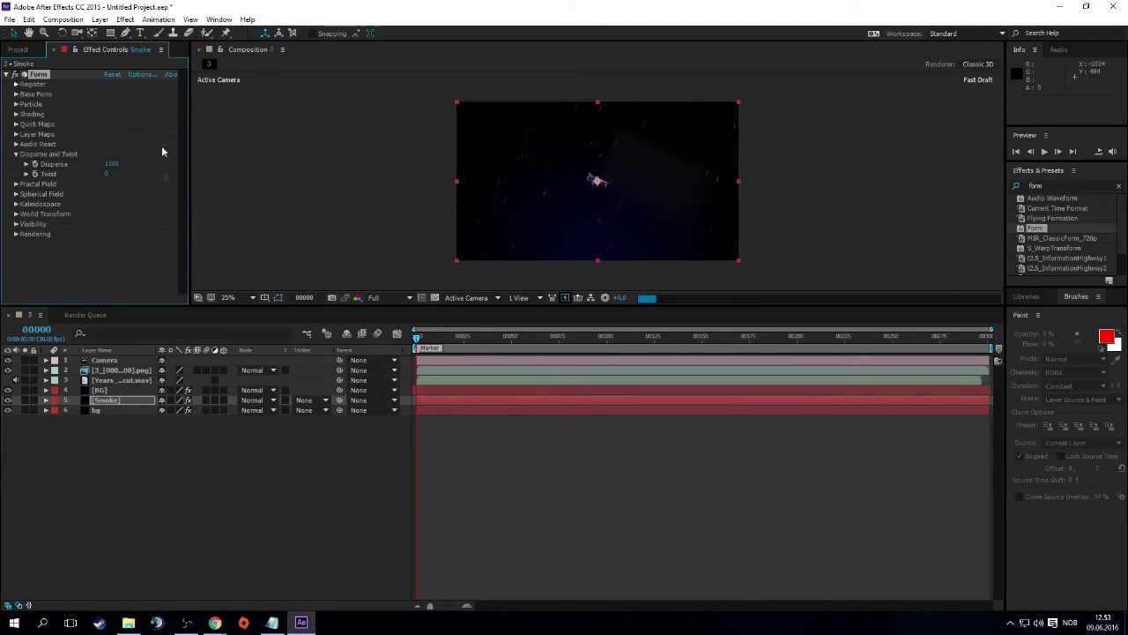
{"action": "left_click", "coordinate": [16, 154]}
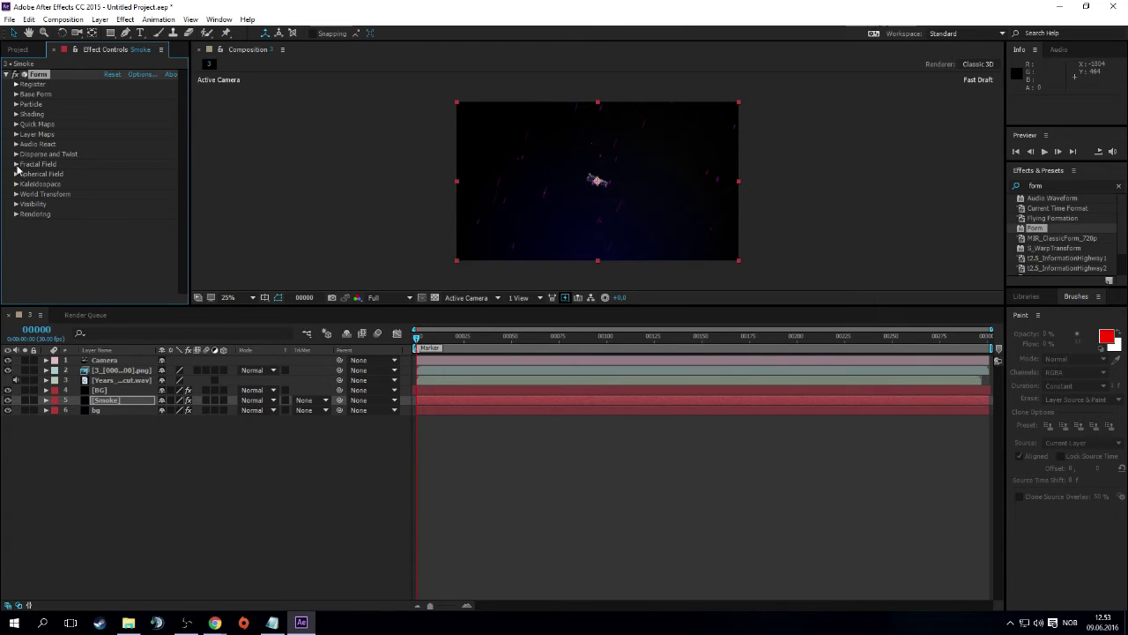
{"action": "left_click", "coordinate": [15, 165]}
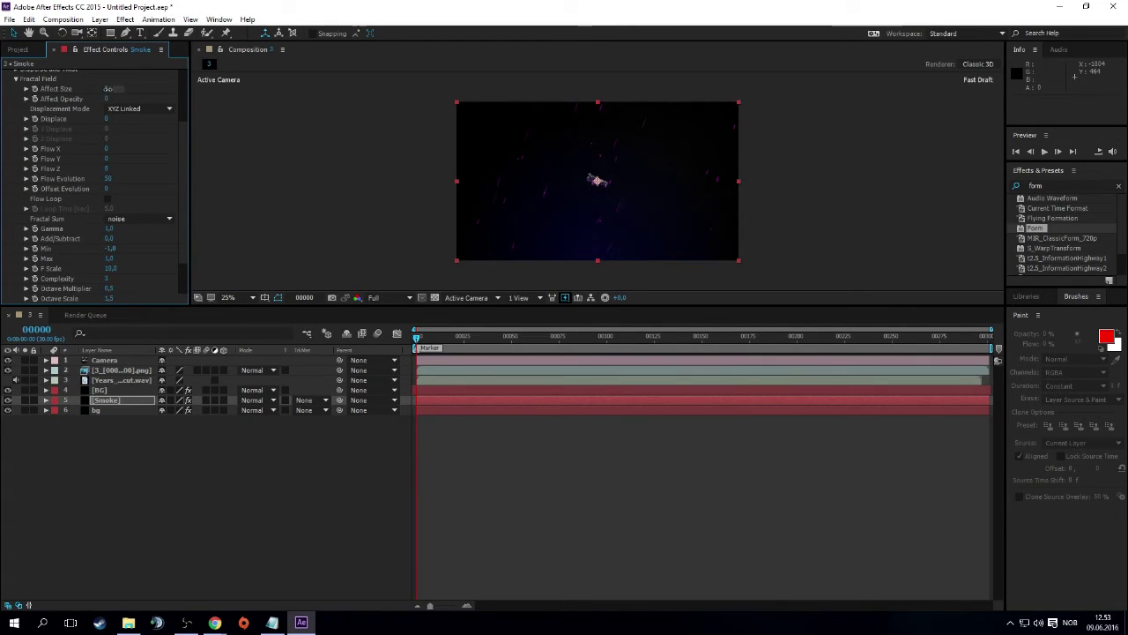
{"action": "key", "text": "Return"}
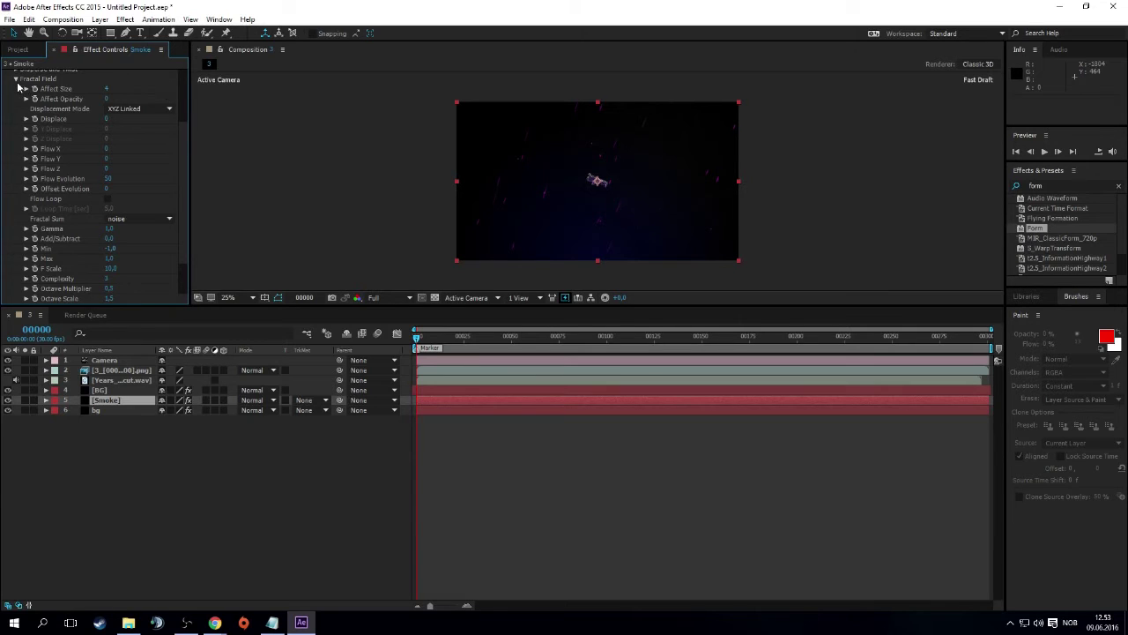
{"action": "left_click", "coordinate": [16, 79]}
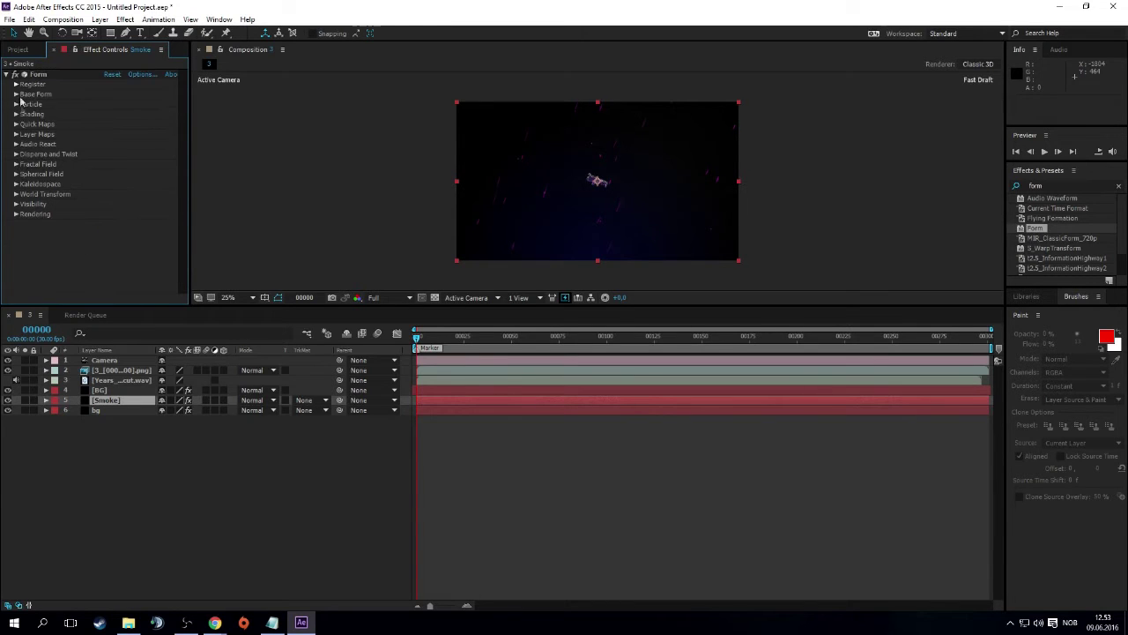
Set World Transform Scale to 400 and scrub the timeline to check the spread
{"action": "left_click", "coordinate": [16, 194]}
{"action": "type", "text": "400"}
{"action": "key", "text": "Return"}
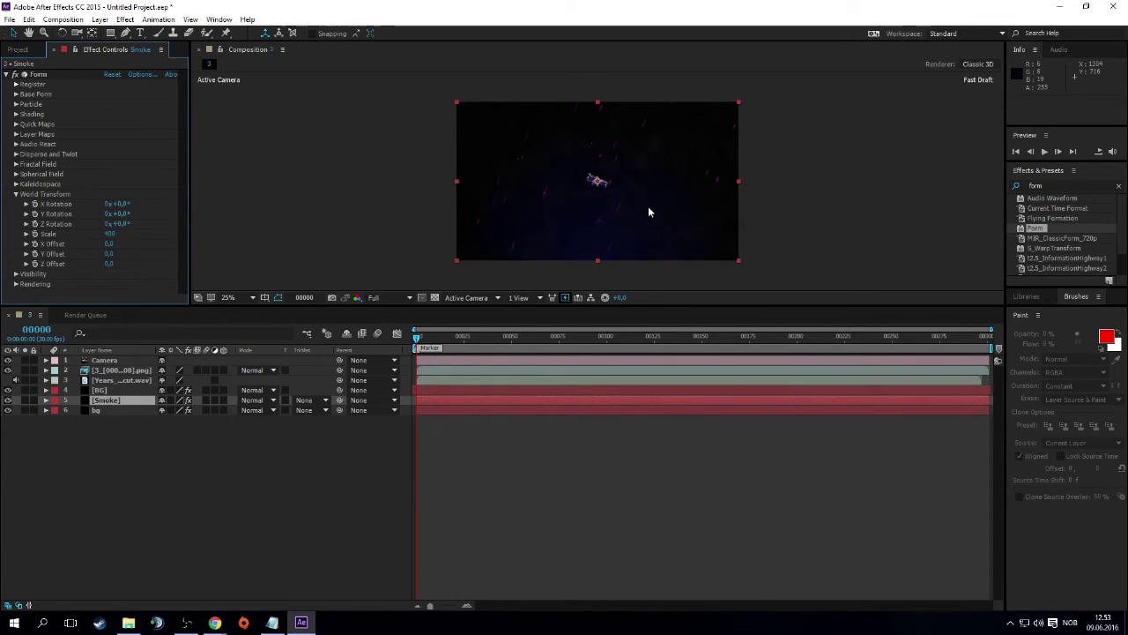
{"action": "left_click", "coordinate": [540, 337]}
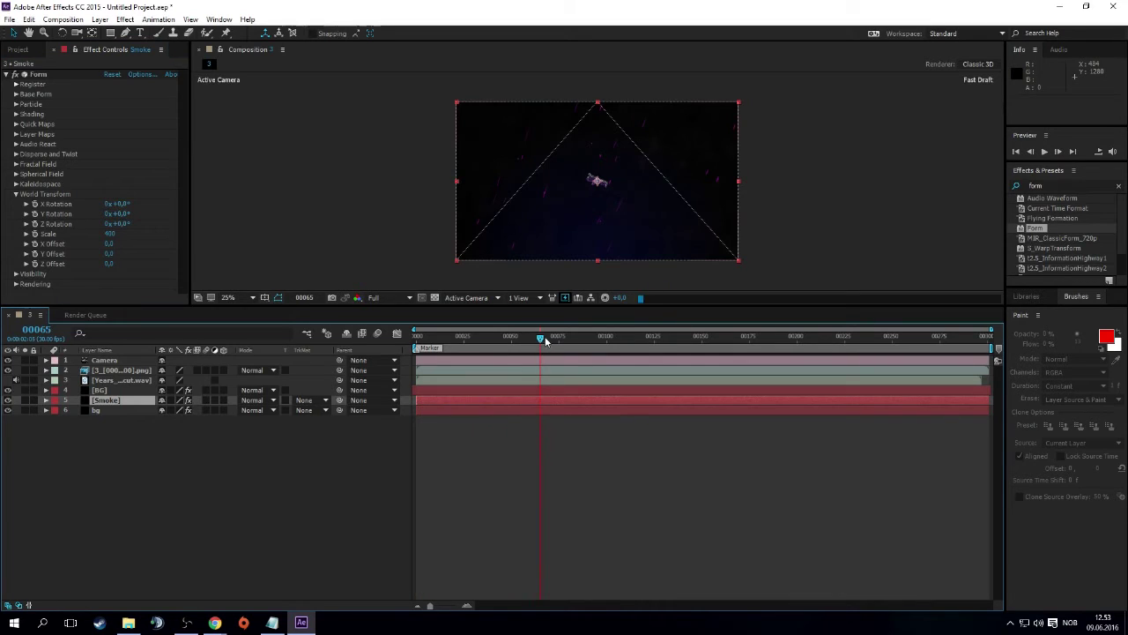
{"action": "left_click", "coordinate": [629, 336]}
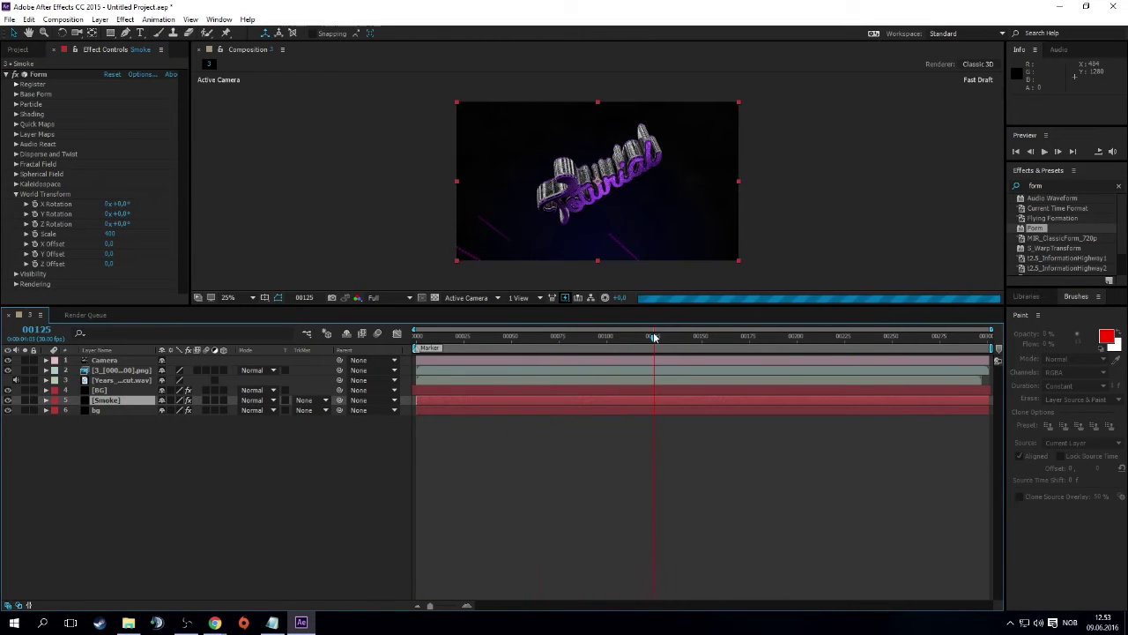
{"action": "left_click", "coordinate": [655, 336]}
{"action": "left_click", "coordinate": [508, 337]}
{"action": "left_click_drag", "start_coordinate": [506, 329], "coordinate": [416, 335]}
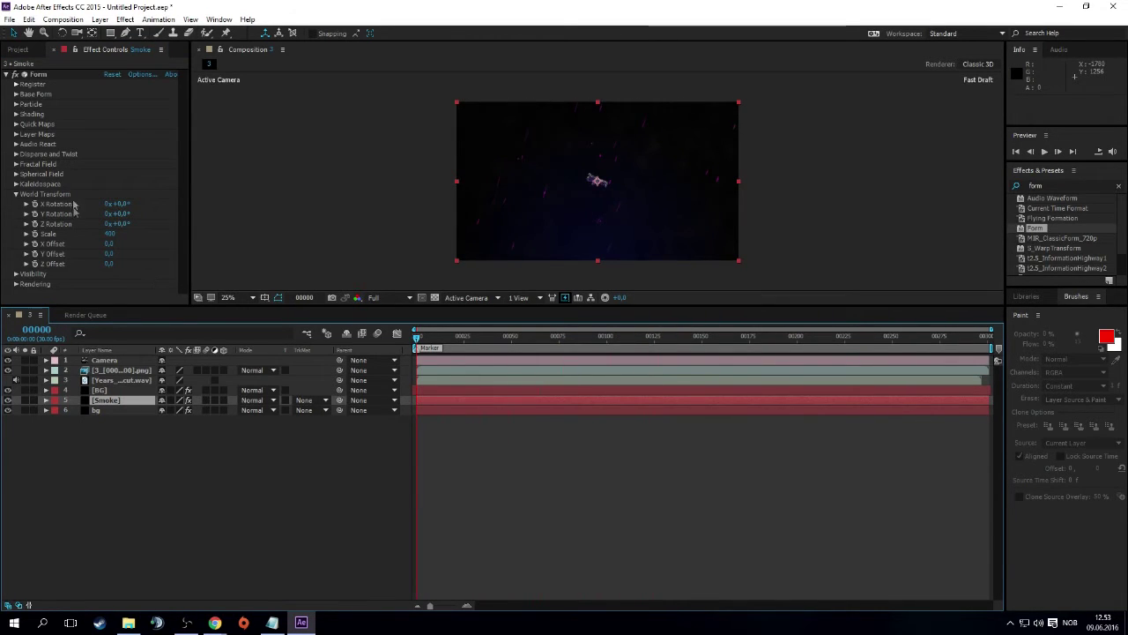
{"action": "left_click", "coordinate": [16, 194]}
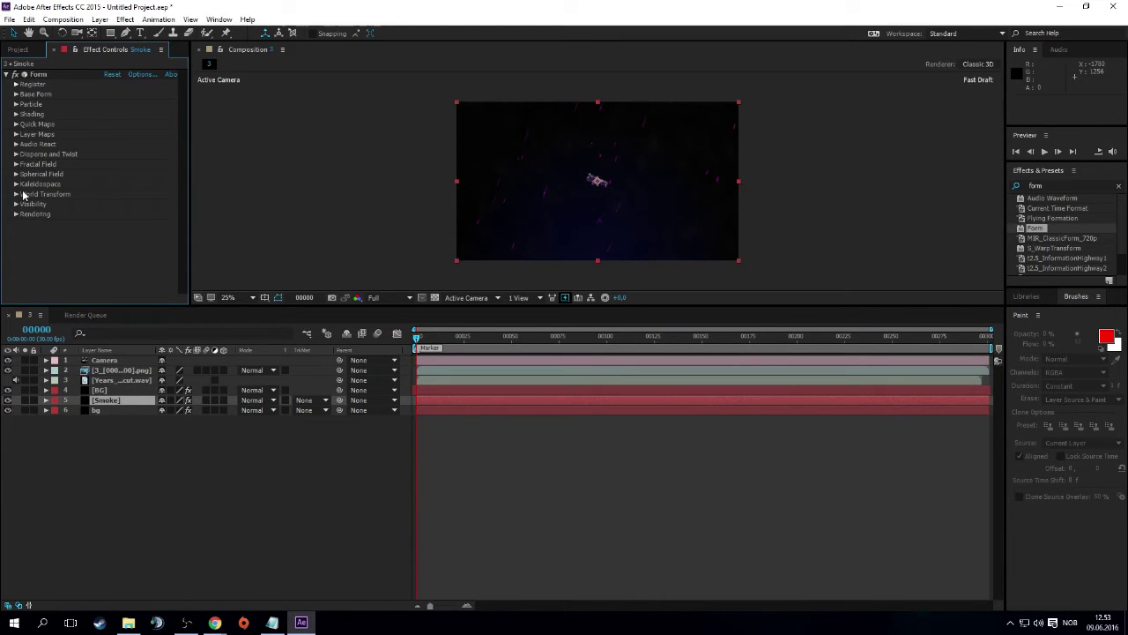
{"action": "left_click", "coordinate": [111, 432]}
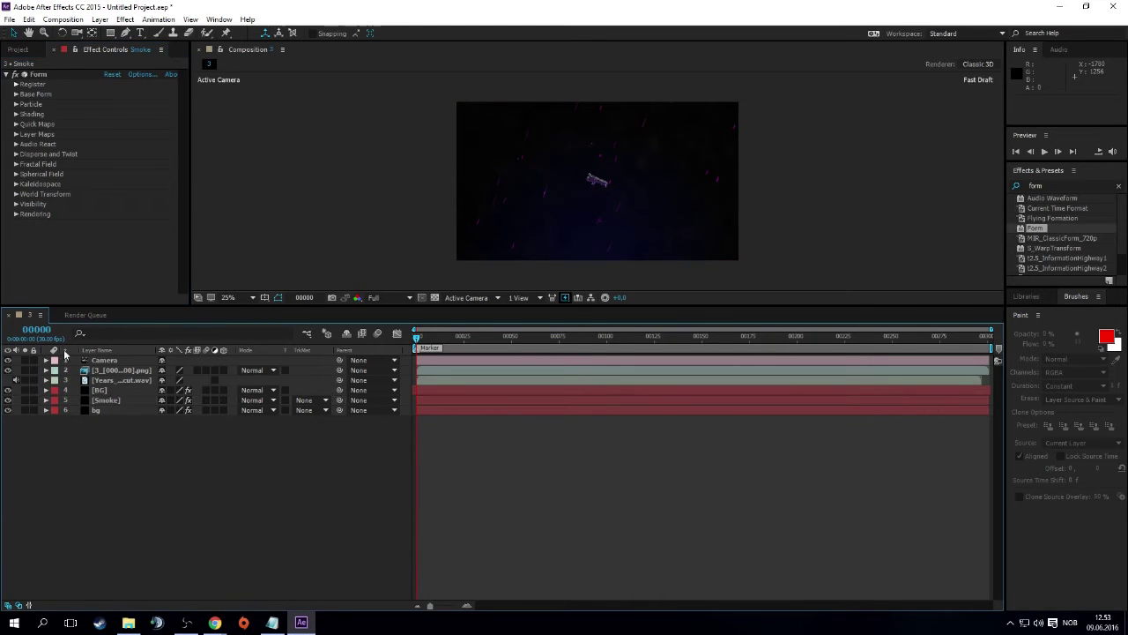
Add a new adjustment layer and apply the Transform effect to it
{"action": "right_click", "coordinate": [130, 459]}
{"action": "mouse_move", "coordinate": [177, 465]}
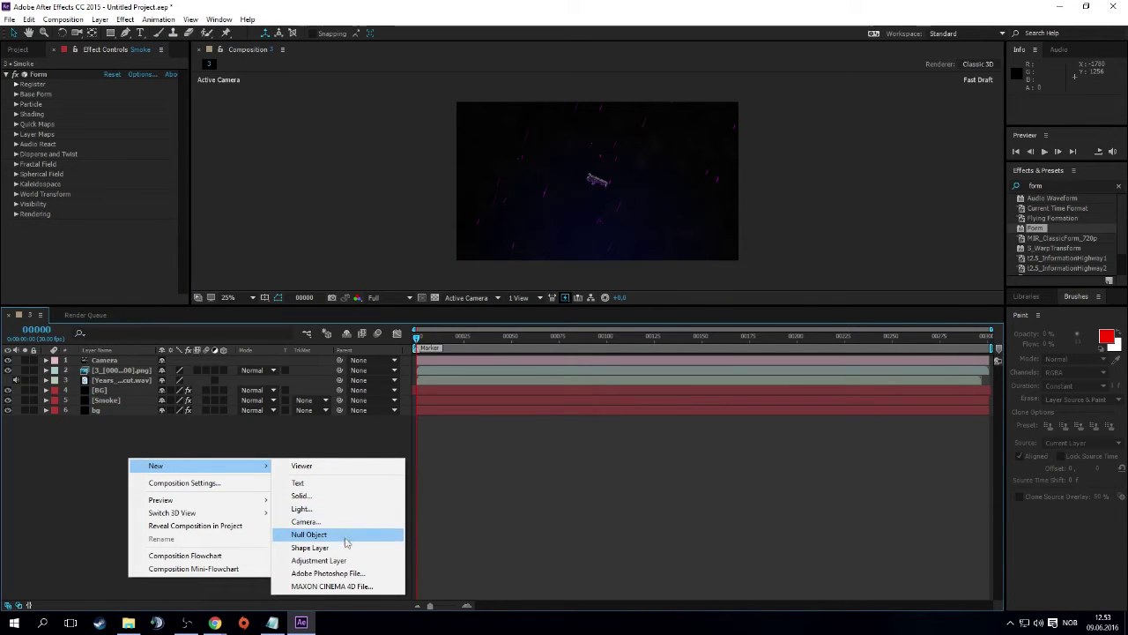
{"action": "left_click", "coordinate": [340, 560]}
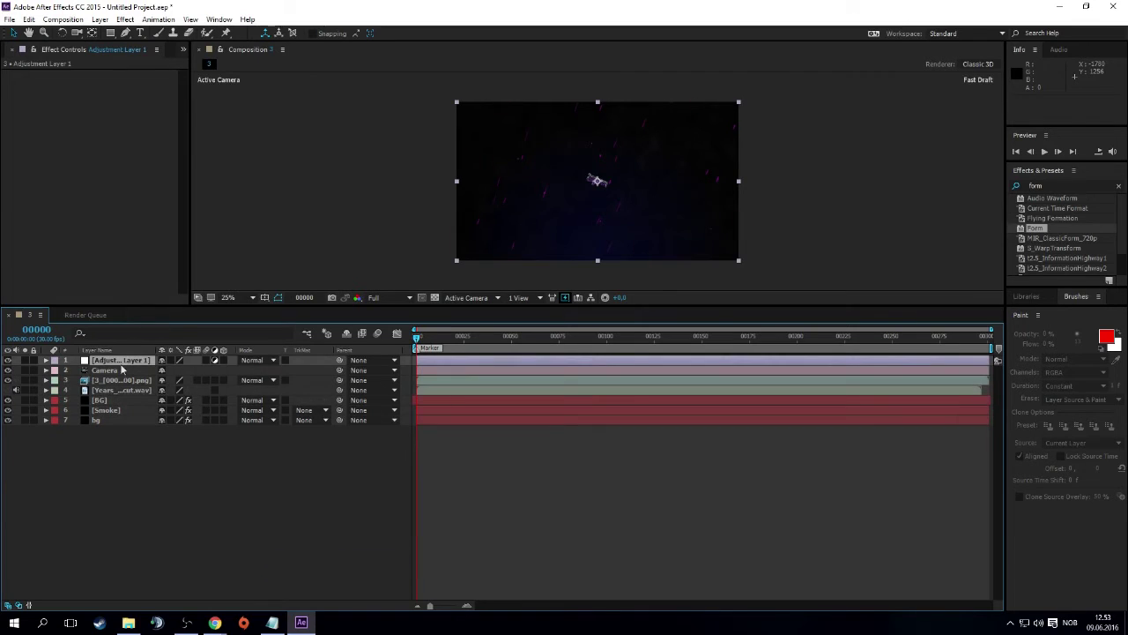
{"action": "right_click", "coordinate": [123, 361]}
{"action": "left_click", "coordinate": [104, 361]}
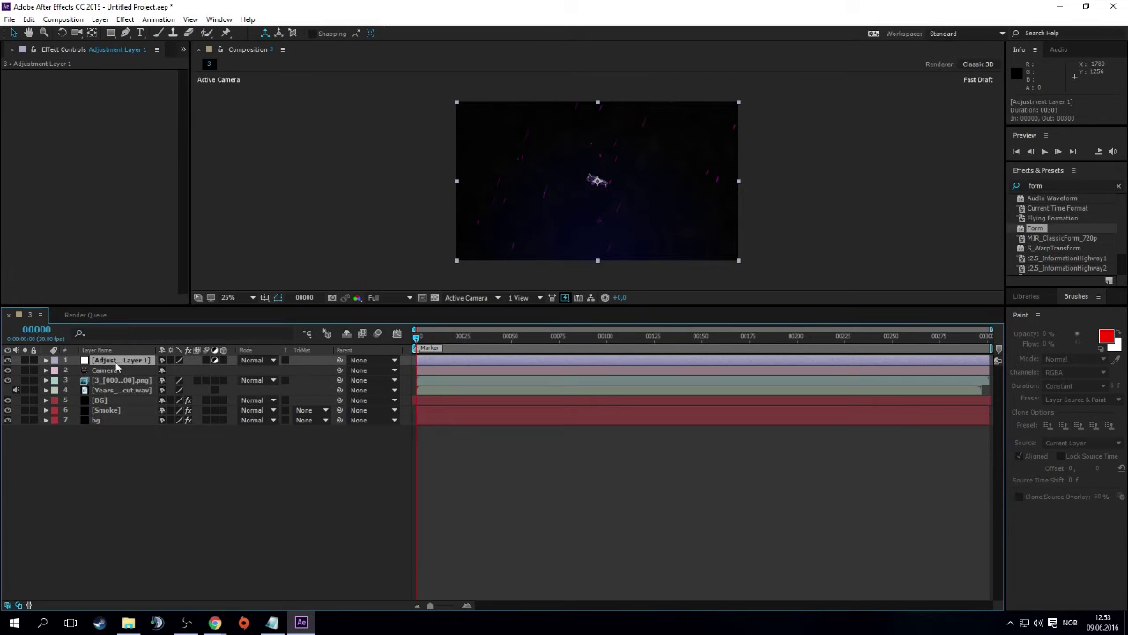
{"action": "double_click", "coordinate": [1058, 185]}
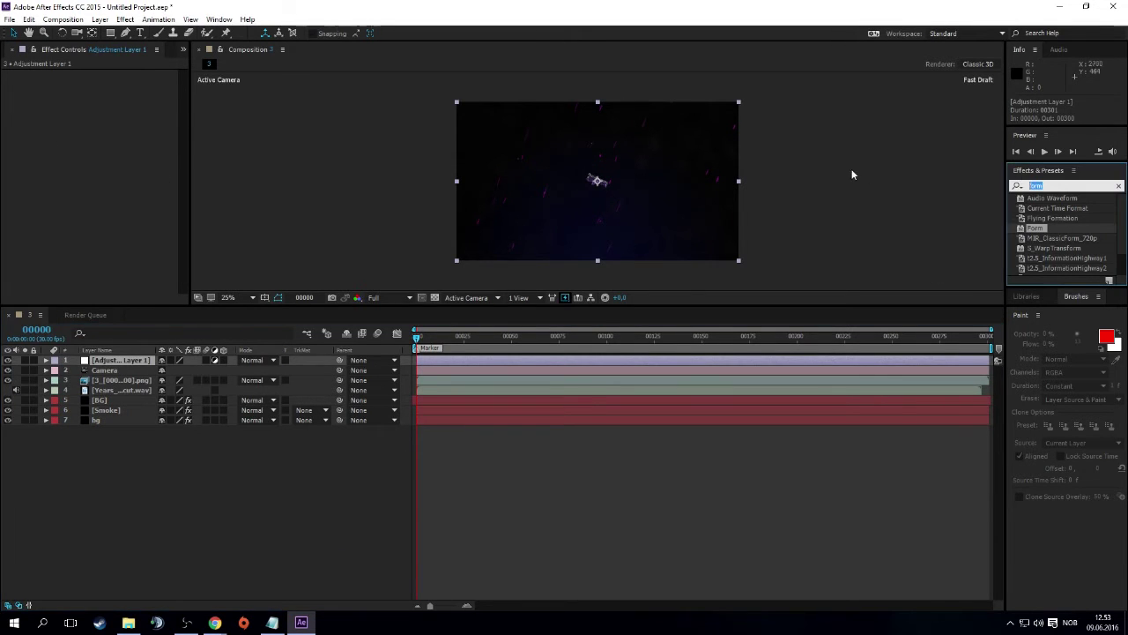
{"action": "type", "text": "tra"}
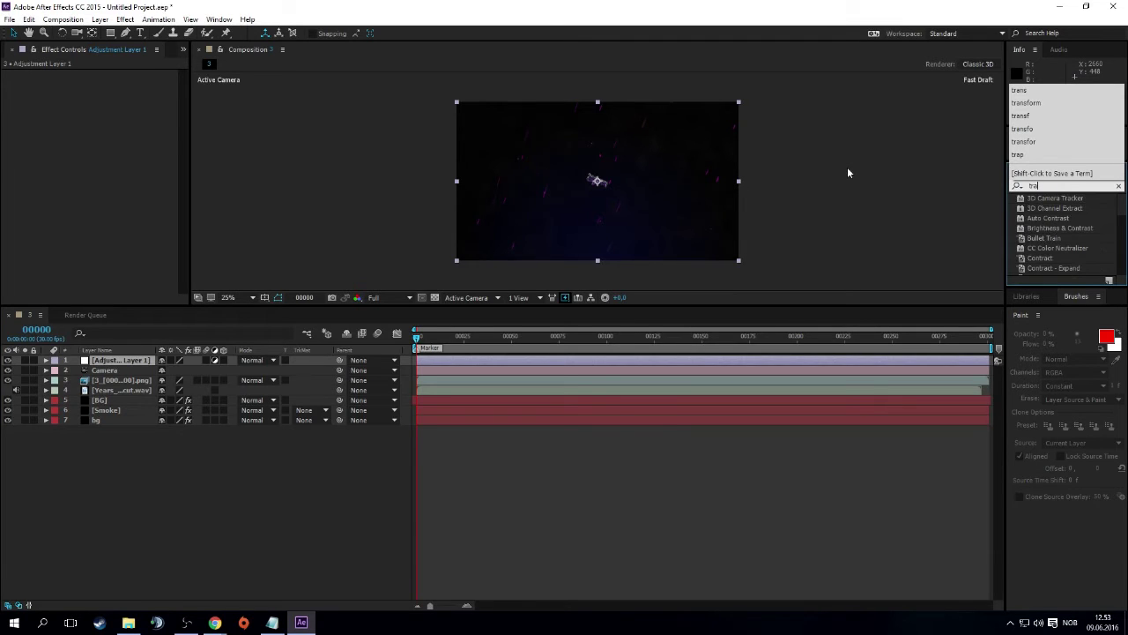
{"action": "type", "text": "n"}
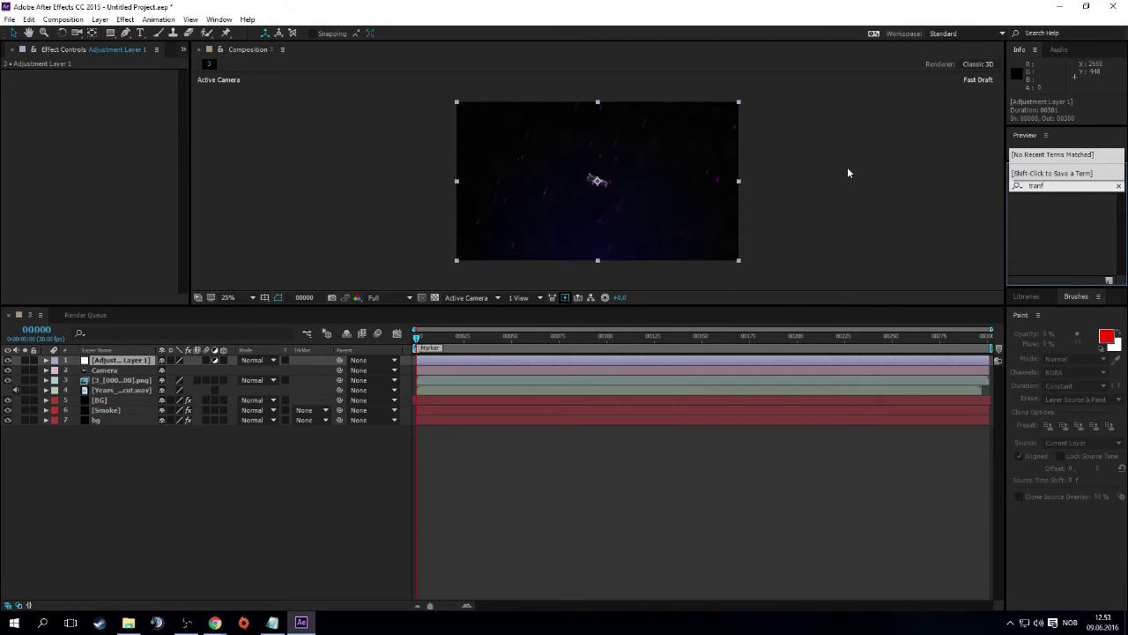
{"action": "double_click", "coordinate": [1054, 209]}
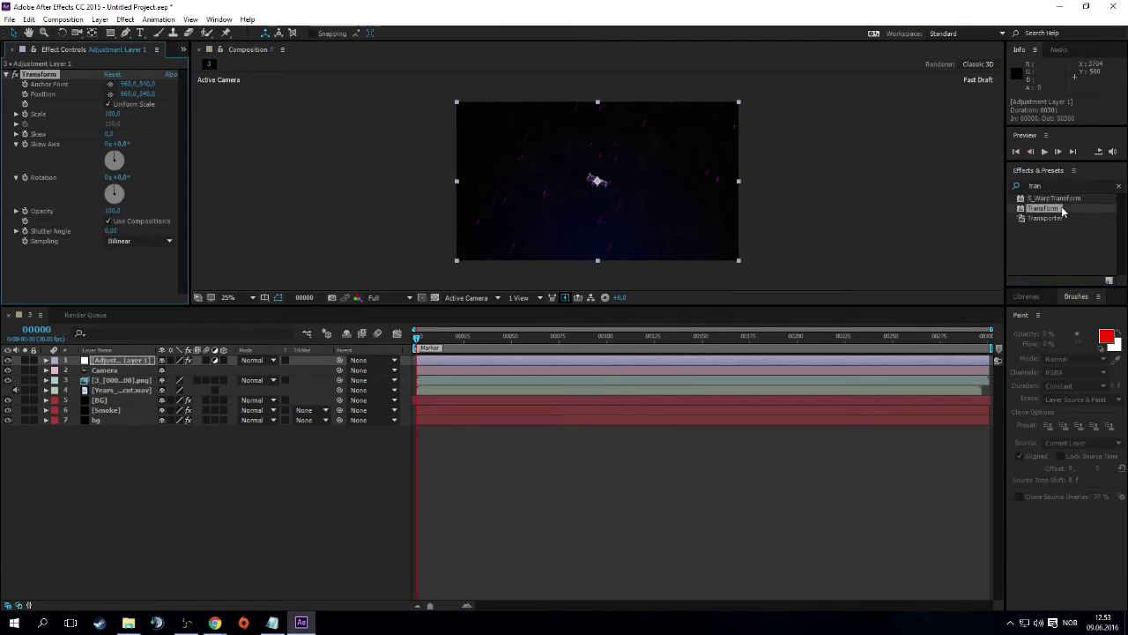
Apply Twitch and Turbulent Displace to the adjustment layer as well
{"action": "left_click", "coordinate": [1057, 186]}
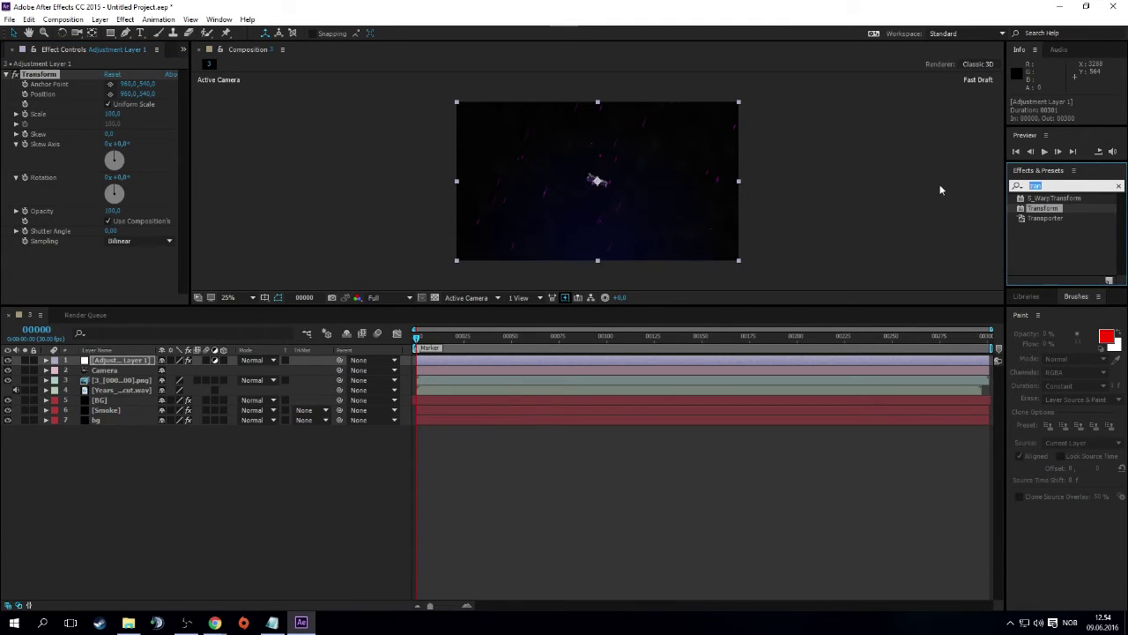
{"action": "type", "text": "twitc"}
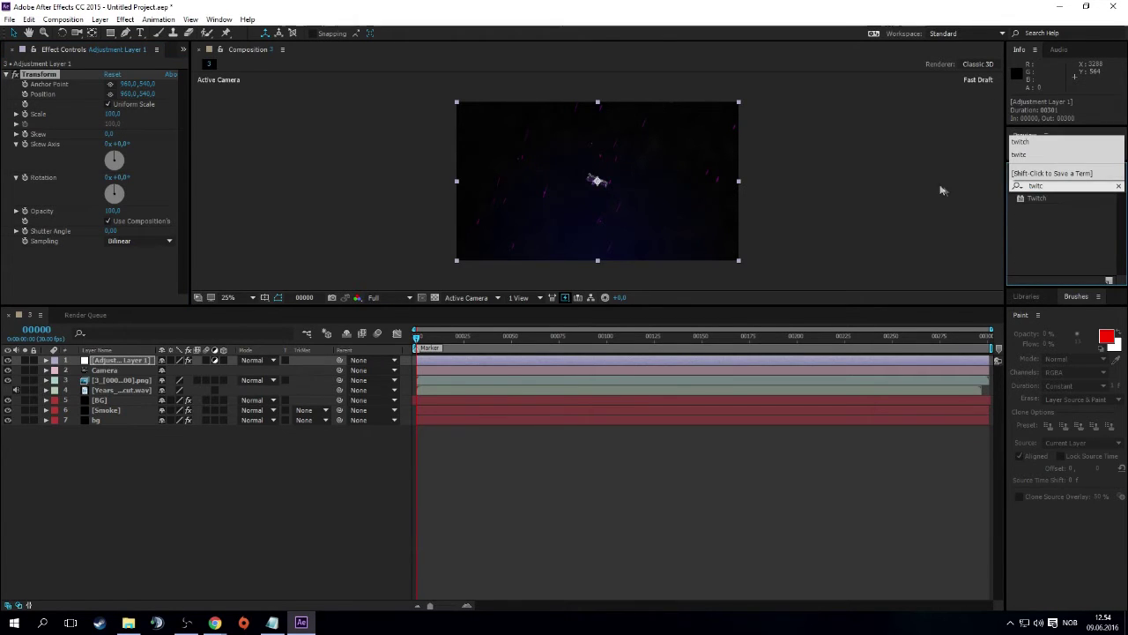
{"action": "double_click", "coordinate": [1073, 196]}
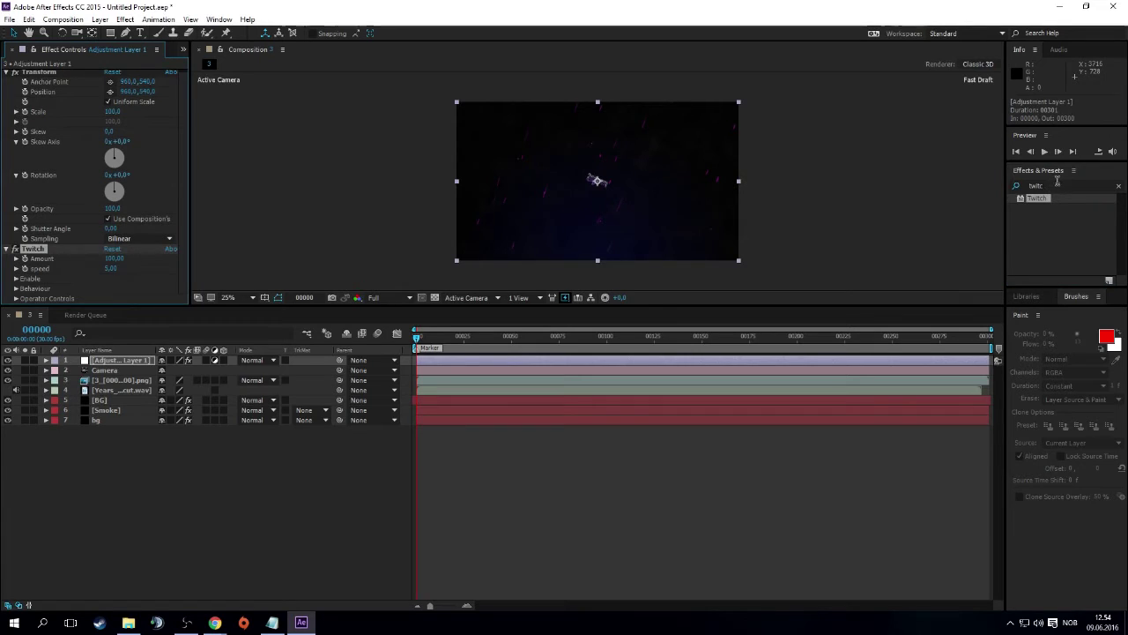
{"action": "left_click", "coordinate": [1056, 184]}
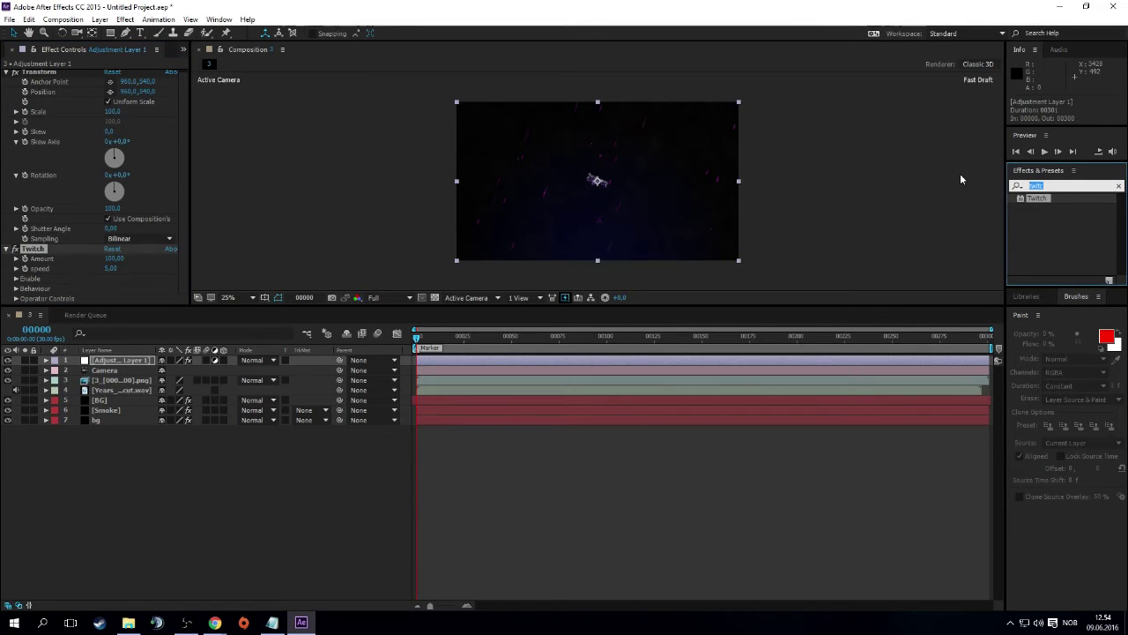
{"action": "type", "text": "turb"}
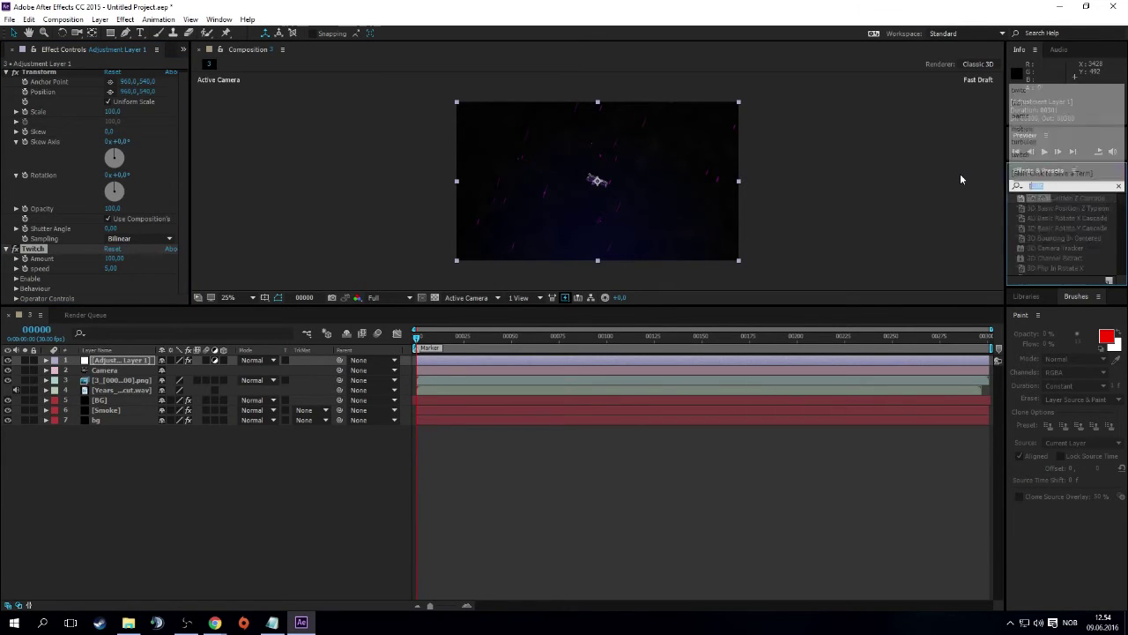
{"action": "type", "text": "u"}
{"action": "double_click", "coordinate": [1057, 198]}
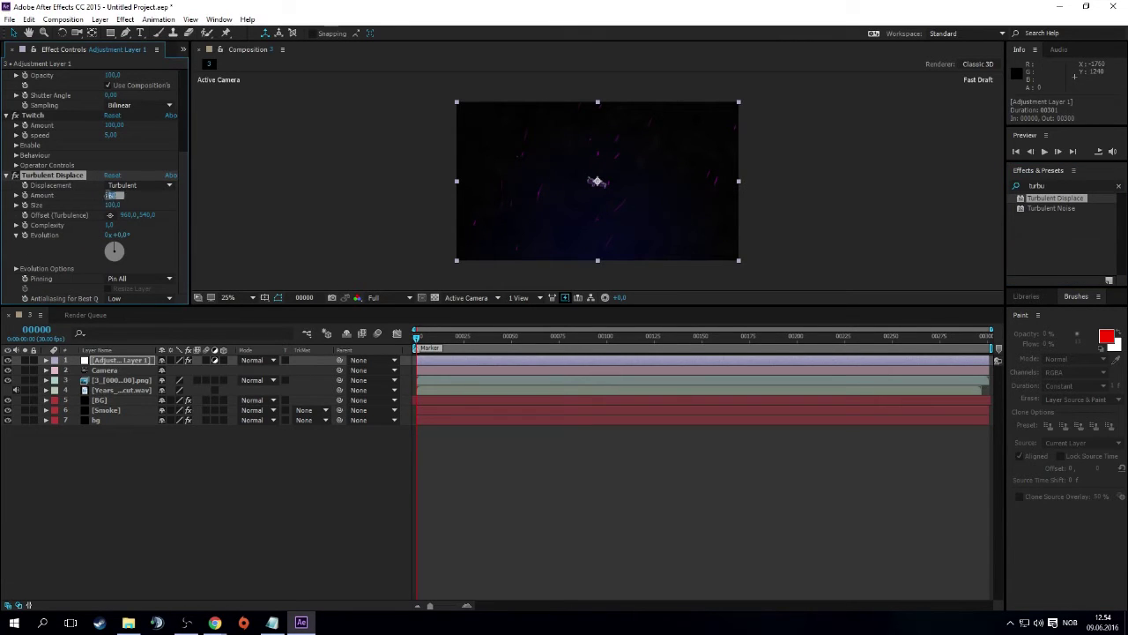
{"action": "scroll", "coordinate": [149, 193], "scroll_direction": "up", "scroll_amount": 3}
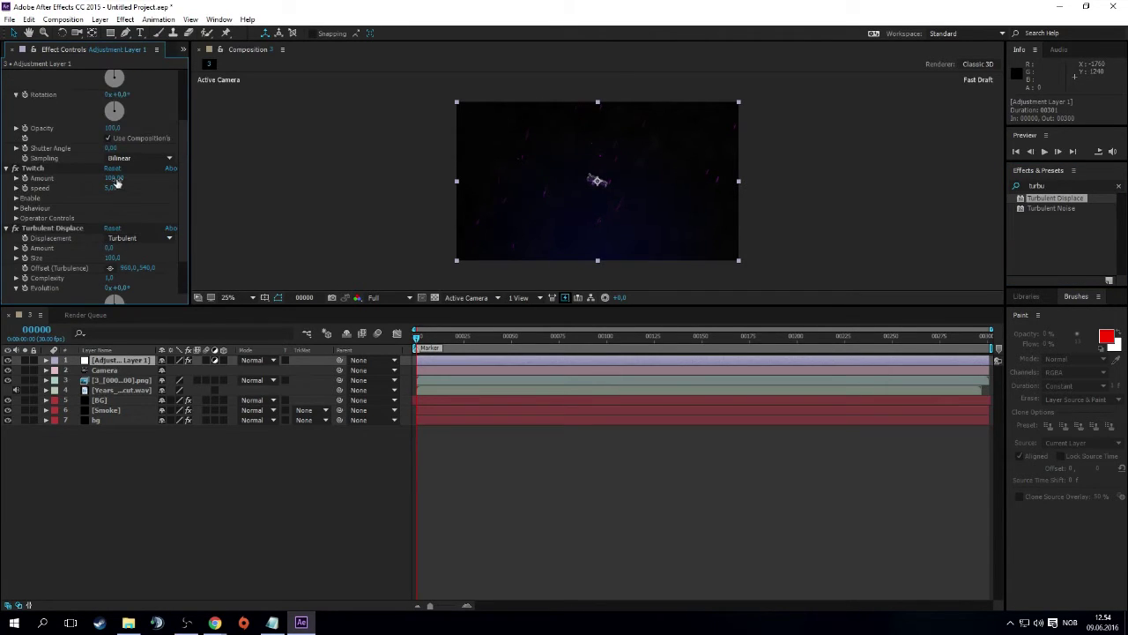
{"action": "scroll", "coordinate": [155, 177], "scroll_direction": "up", "scroll_amount": 2}
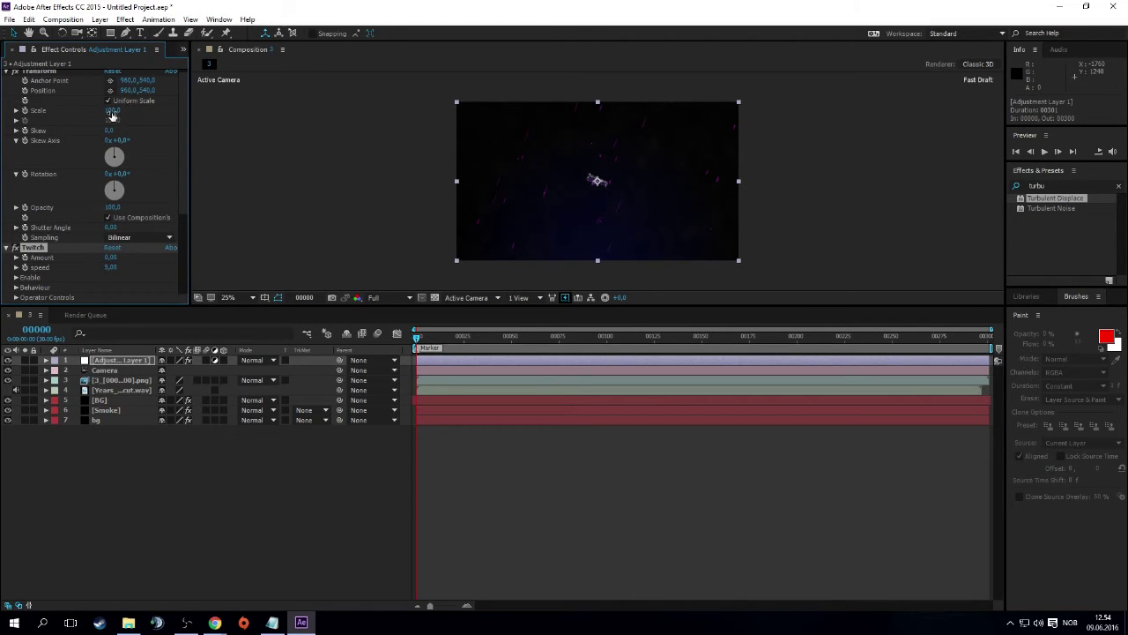
{"action": "left_click", "coordinate": [177, 466]}
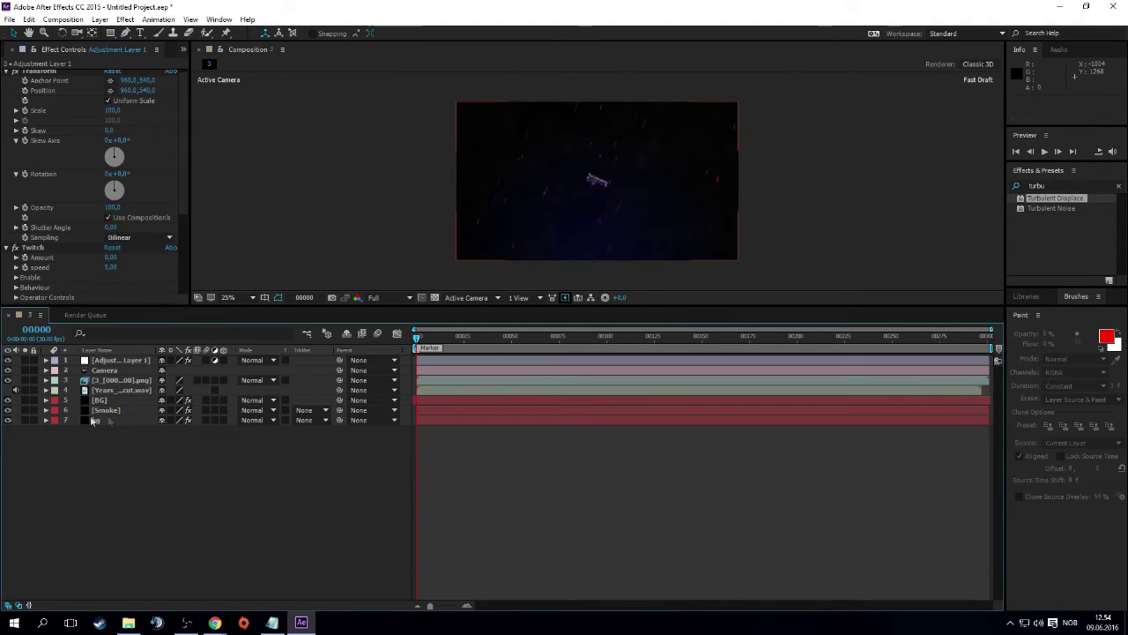
{"action": "scroll", "coordinate": [81, 264], "scroll_direction": "up", "scroll_amount": 1}
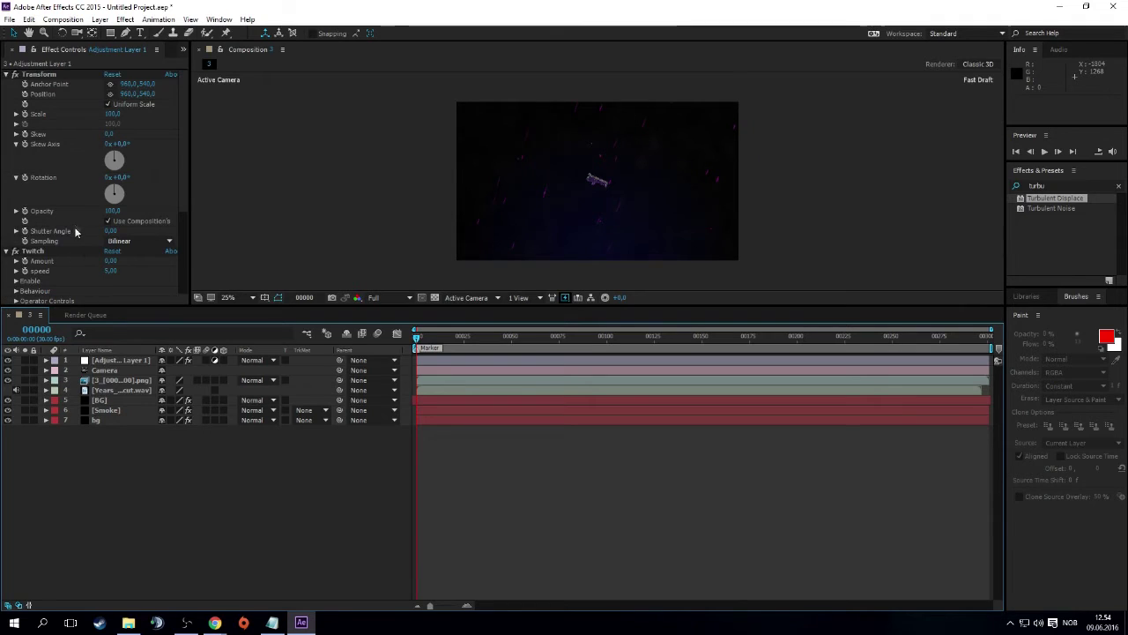
{"action": "scroll", "coordinate": [74, 223], "scroll_direction": "down", "scroll_amount": 3}
{"action": "left_click", "coordinate": [121, 359]}
{"action": "left_click", "coordinate": [211, 322]}
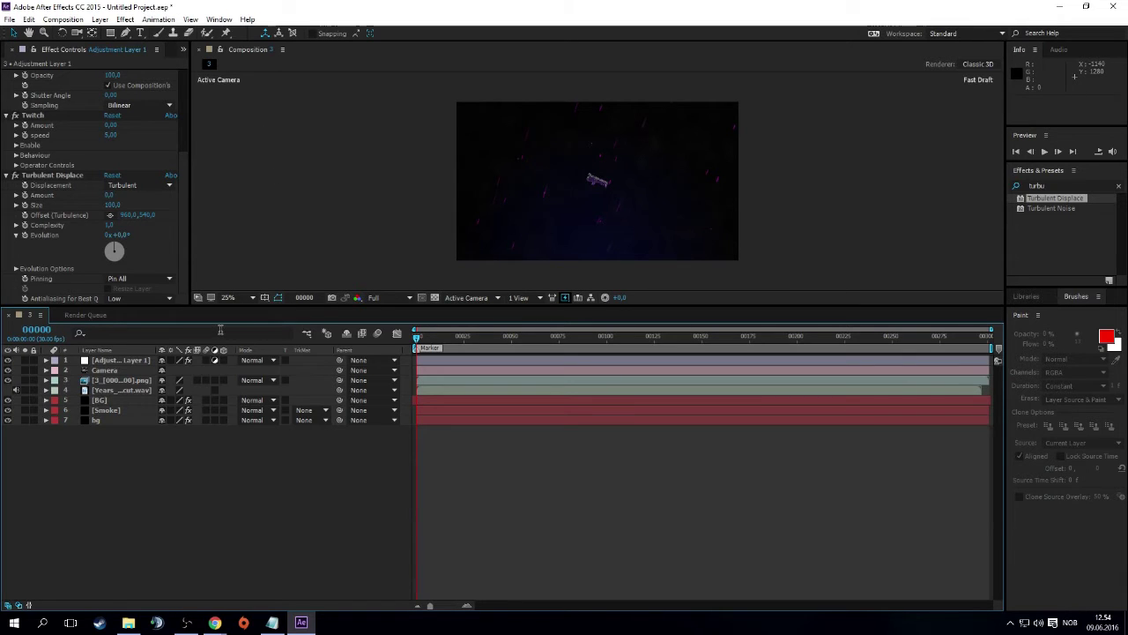
Convert the music track's audio to keyframes and expand the Both Channels slider
{"action": "right_click", "coordinate": [117, 389]}
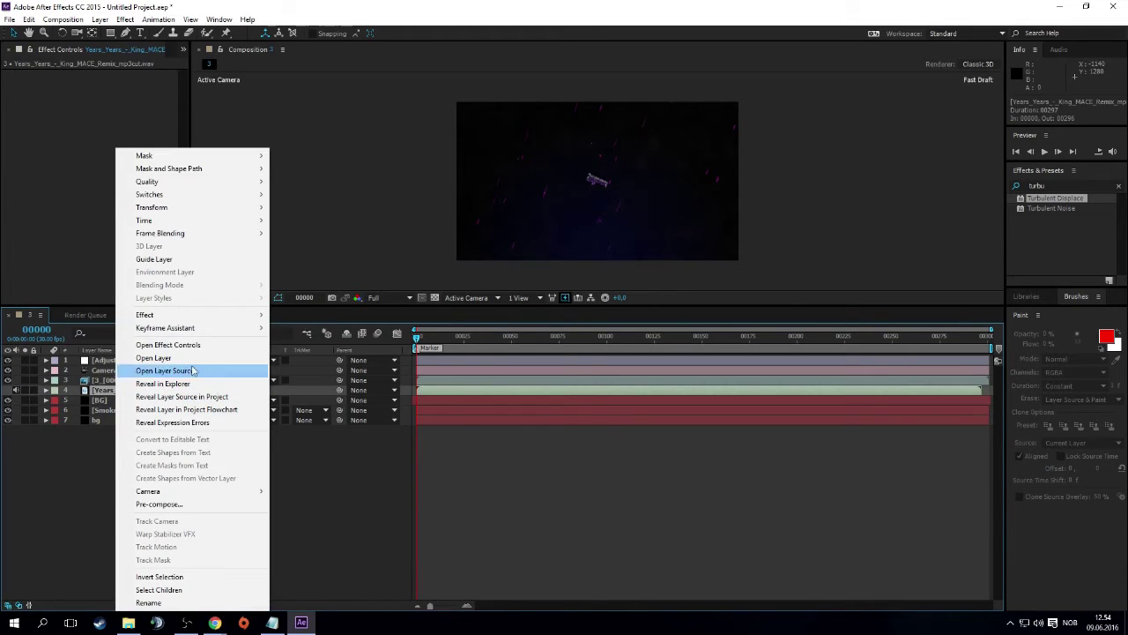
{"action": "mouse_move", "coordinate": [176, 327]}
{"action": "left_click", "coordinate": [331, 331]}
{"action": "left_click", "coordinate": [136, 353]}
{"action": "left_click", "coordinate": [46, 361]}
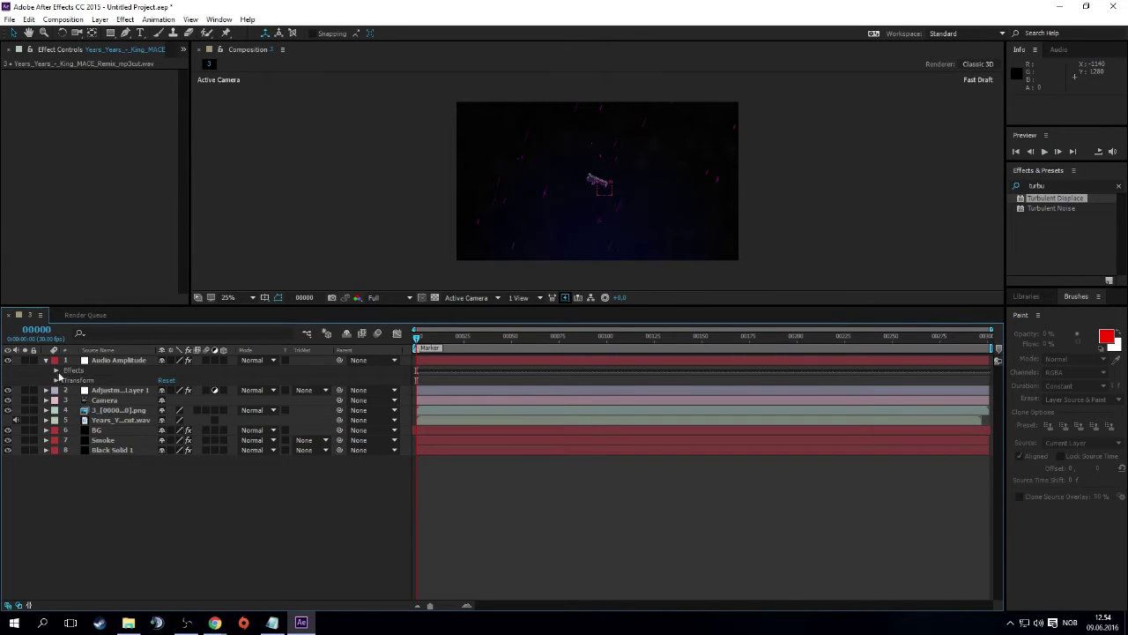
{"action": "left_click", "coordinate": [56, 370]}
{"action": "left_click", "coordinate": [65, 401]}
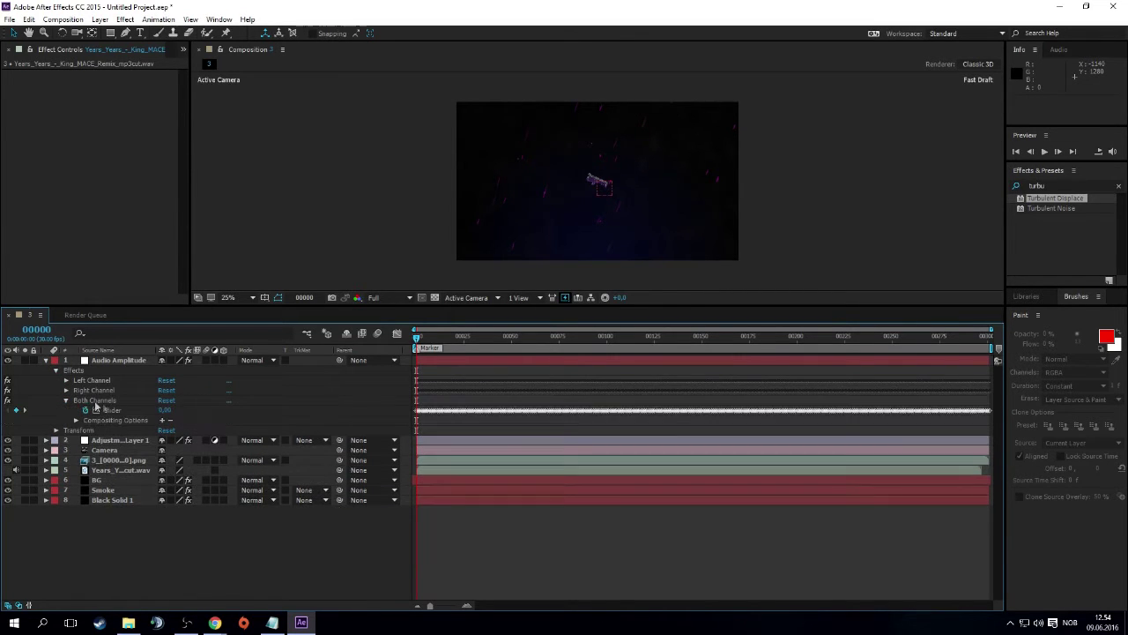
Graph the Both Channels slider, set the time to frame 43, and select Adjustment Layer 1
{"action": "left_click", "coordinate": [112, 410]}
{"action": "left_click", "coordinate": [396, 333]}
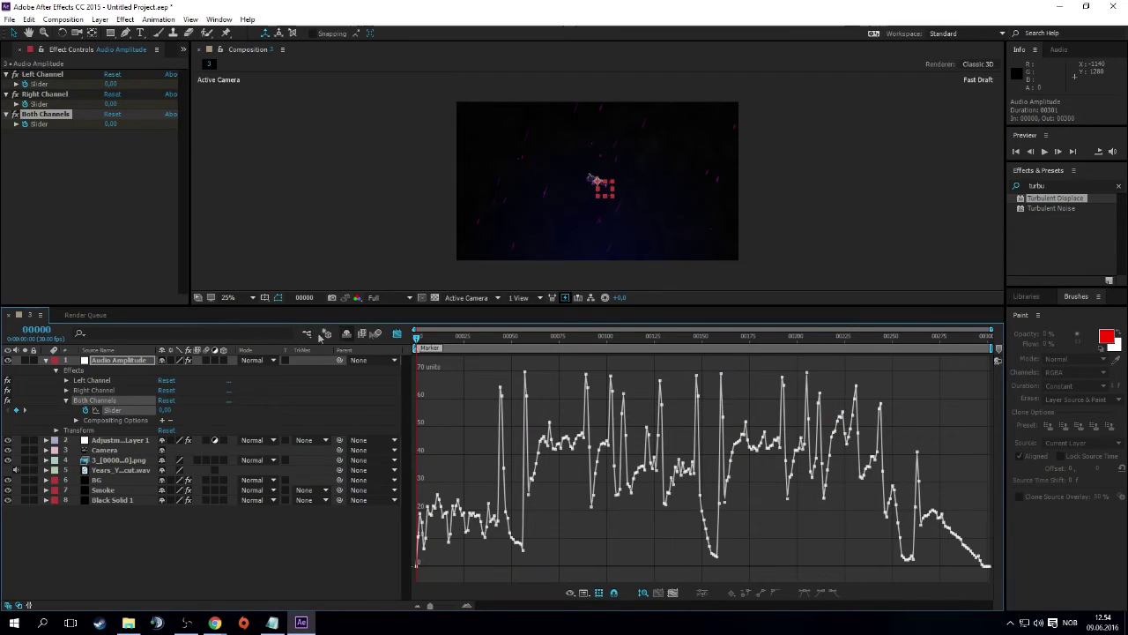
{"action": "left_click", "coordinate": [497, 343]}
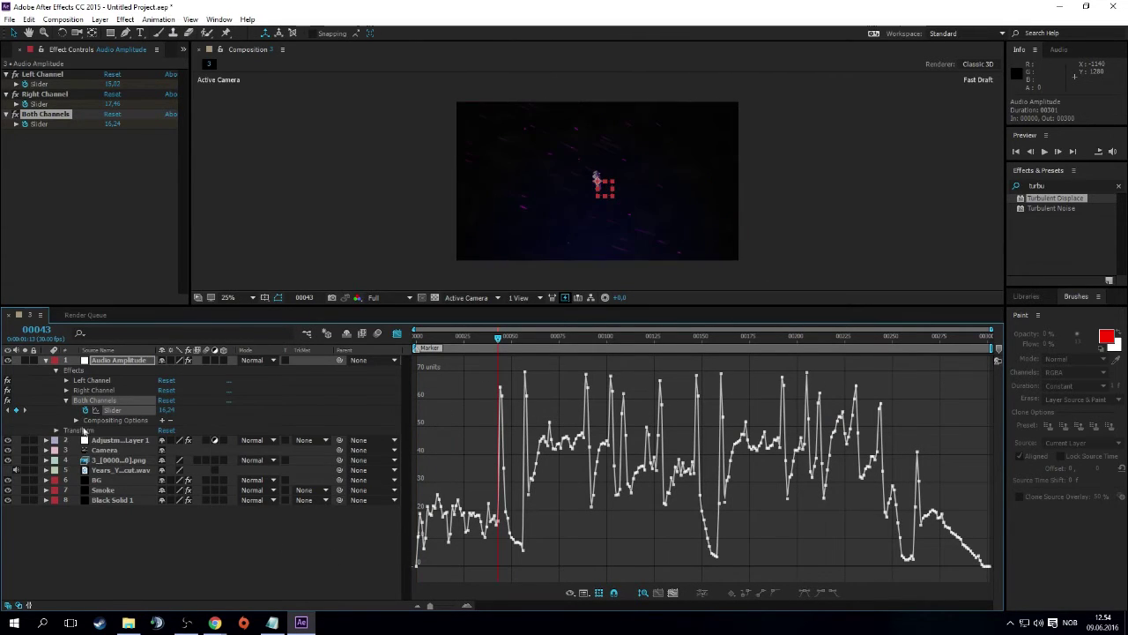
{"action": "left_click", "coordinate": [113, 439]}
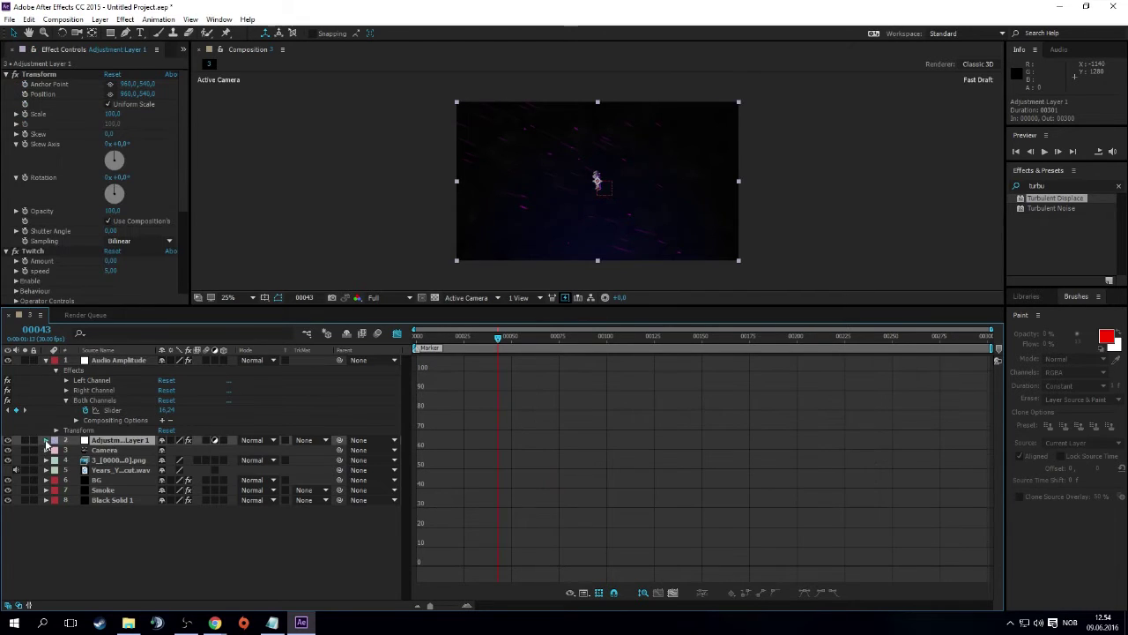
Keyframe the adjustment layer's Transform Scale to 130 at frame 44
{"action": "left_click", "coordinate": [46, 440]}
{"action": "left_click", "coordinate": [55, 450]}
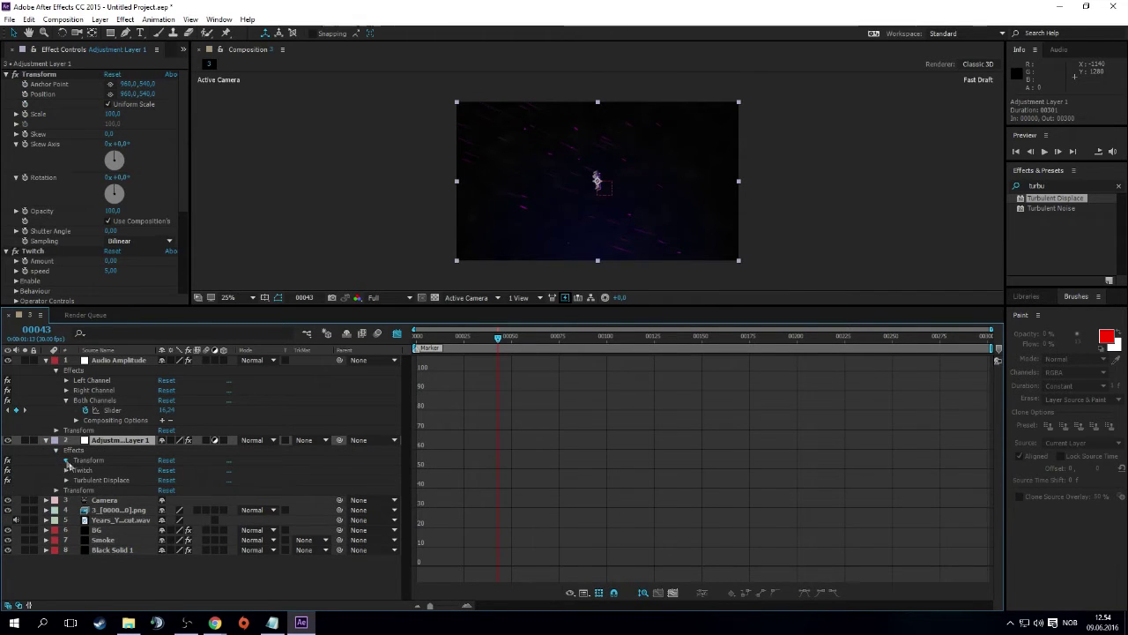
{"action": "left_click", "coordinate": [65, 461]}
{"action": "left_click", "coordinate": [112, 499]}
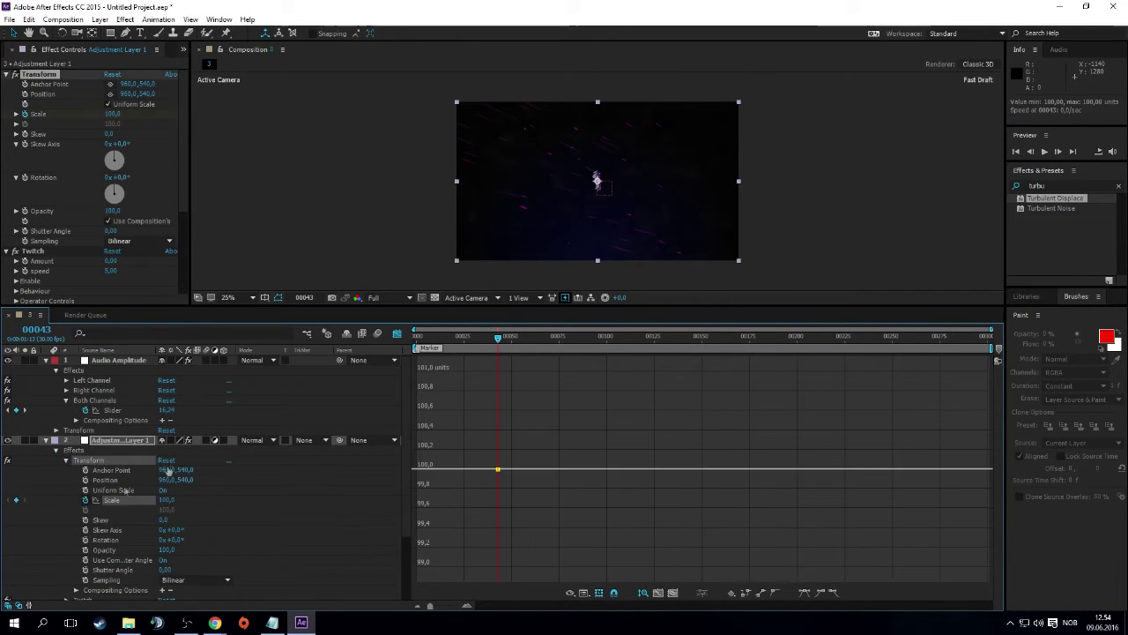
{"action": "left_click_drag", "start_coordinate": [499, 343], "coordinate": [501, 344]}
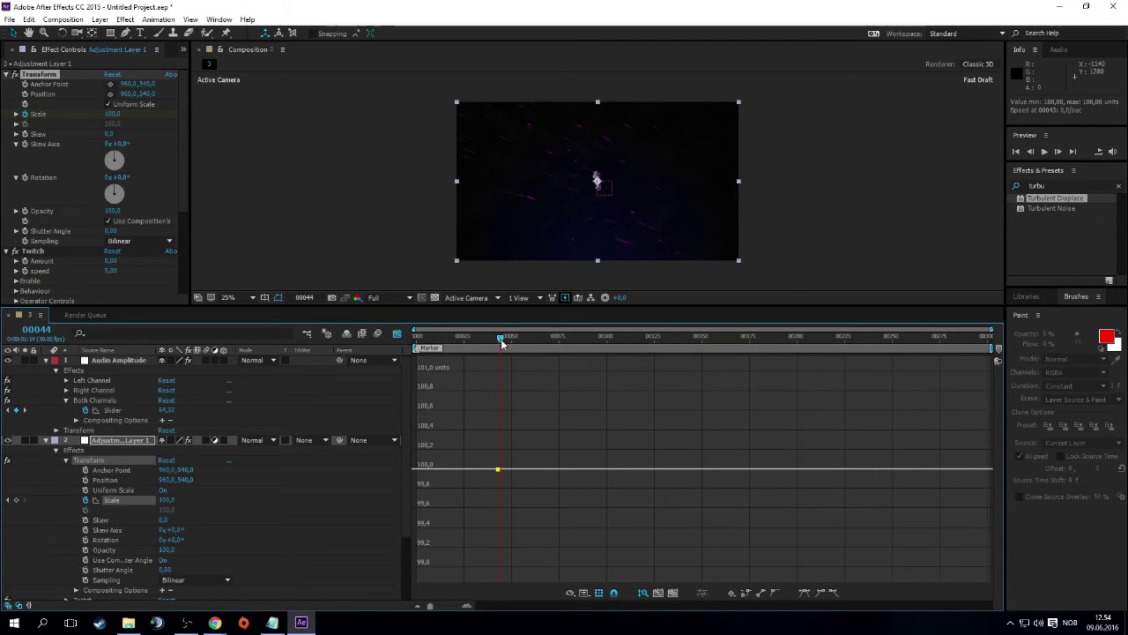
{"action": "left_click", "coordinate": [166, 500]}
{"action": "type", "text": "130"}
{"action": "key", "text": "Return"}
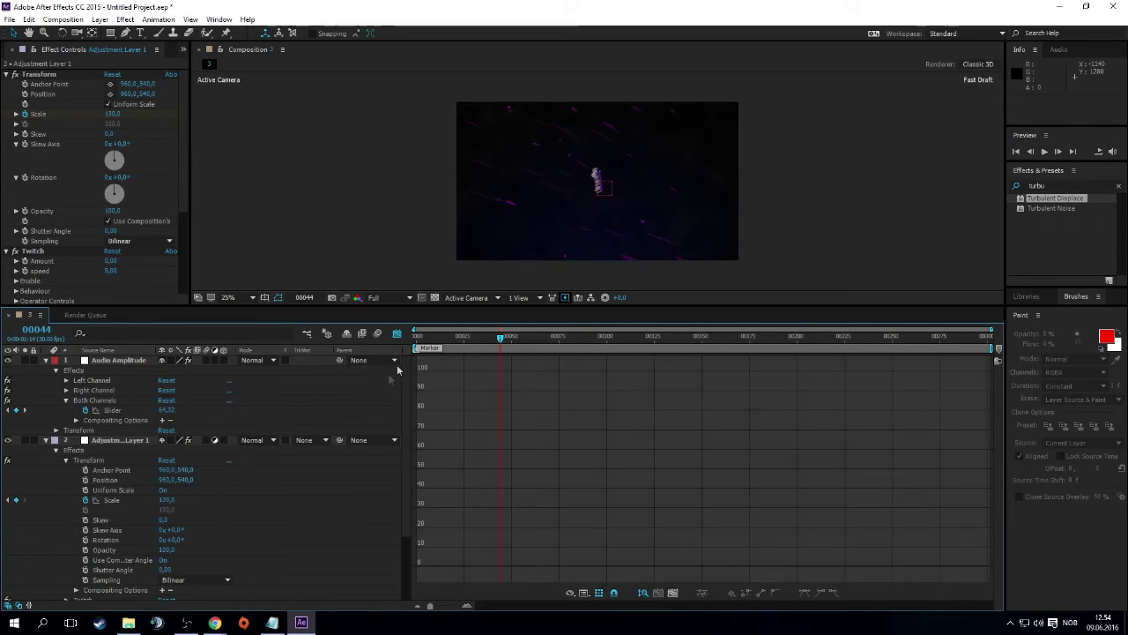
Copy the two Scale keyframes and move to the audio peak at frame 56
{"action": "left_click", "coordinate": [397, 334]}
{"action": "left_click", "coordinate": [497, 501]}
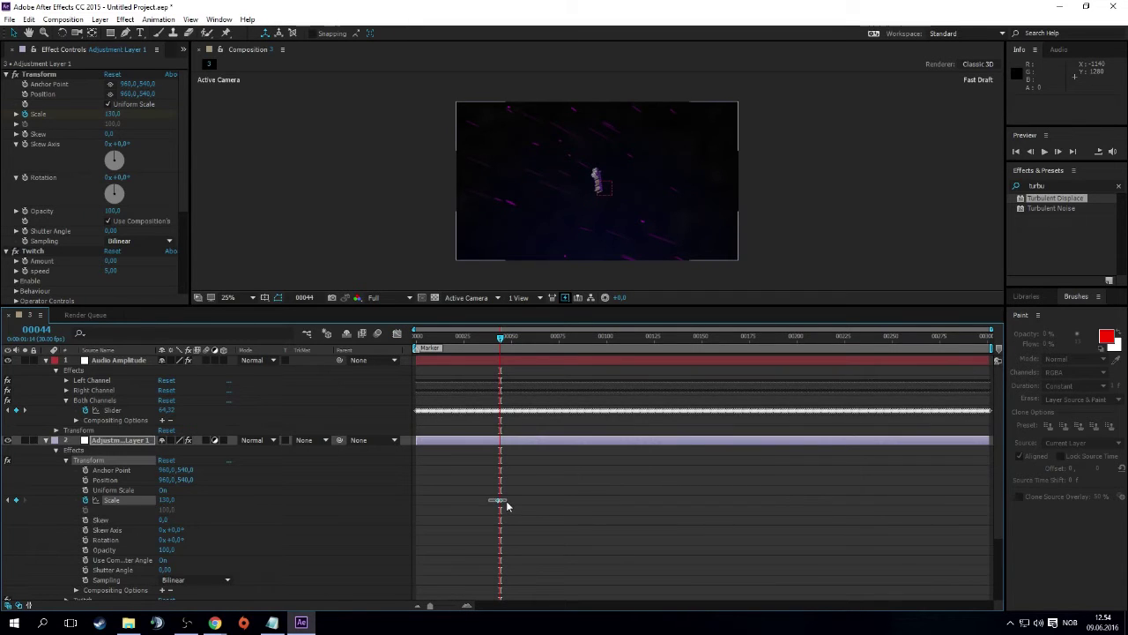
{"action": "left_click", "coordinate": [397, 333]}
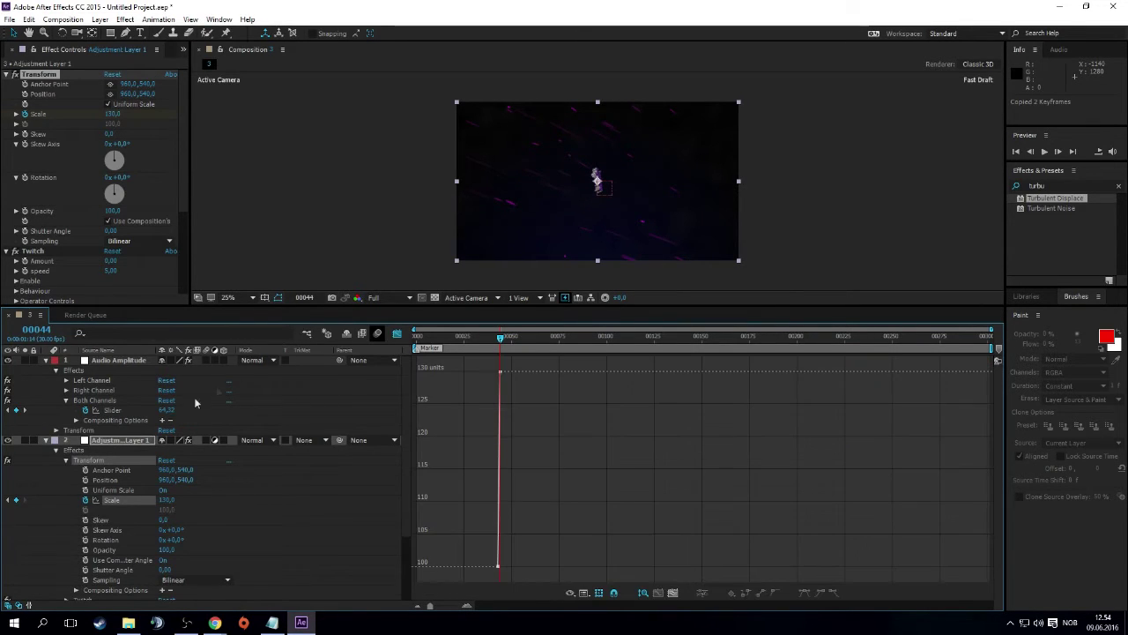
{"action": "left_click", "coordinate": [112, 411]}
{"action": "left_click_drag", "start_coordinate": [518, 339], "coordinate": [524, 339]}
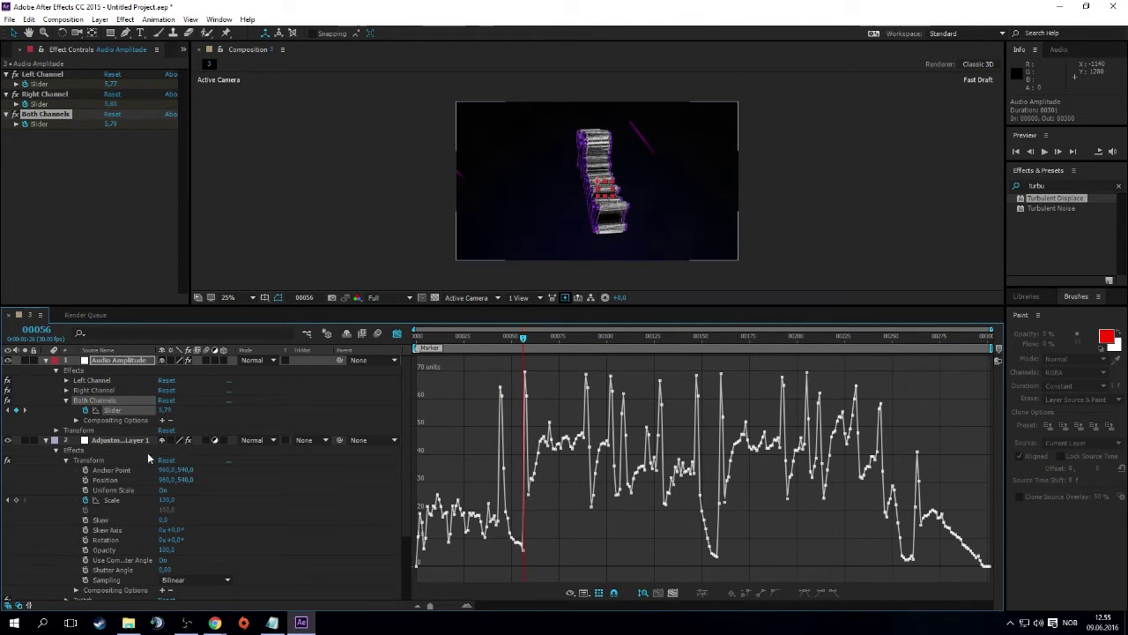
Jump to the audio peak at frame 88 and start a preview
{"action": "left_click", "coordinate": [125, 499]}
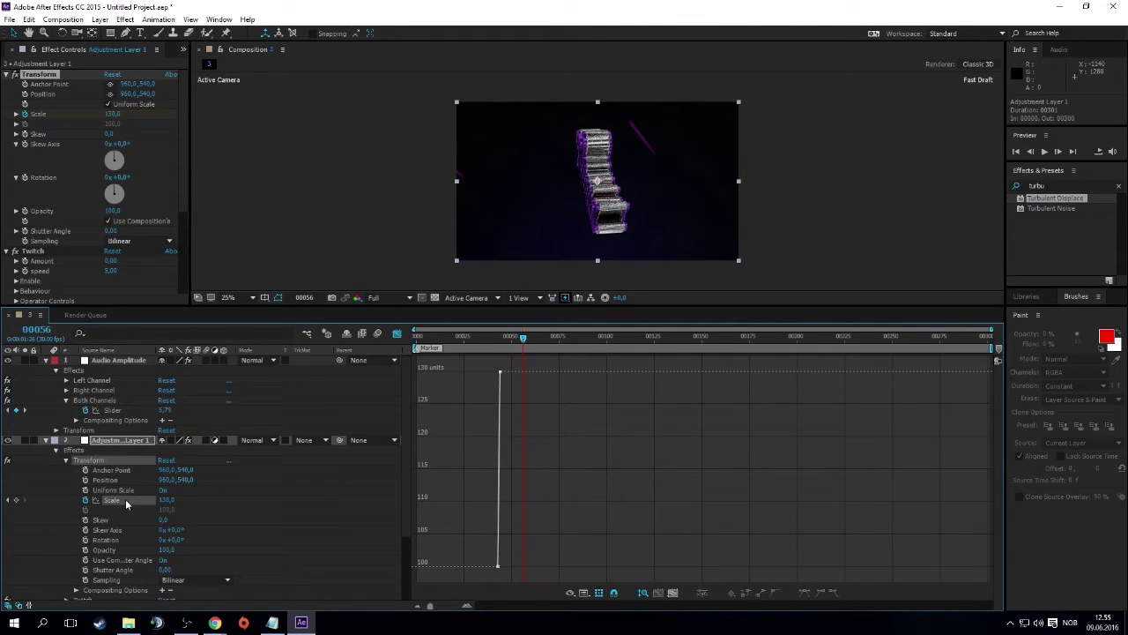
{"action": "left_click", "coordinate": [129, 402]}
{"action": "left_click", "coordinate": [583, 337]}
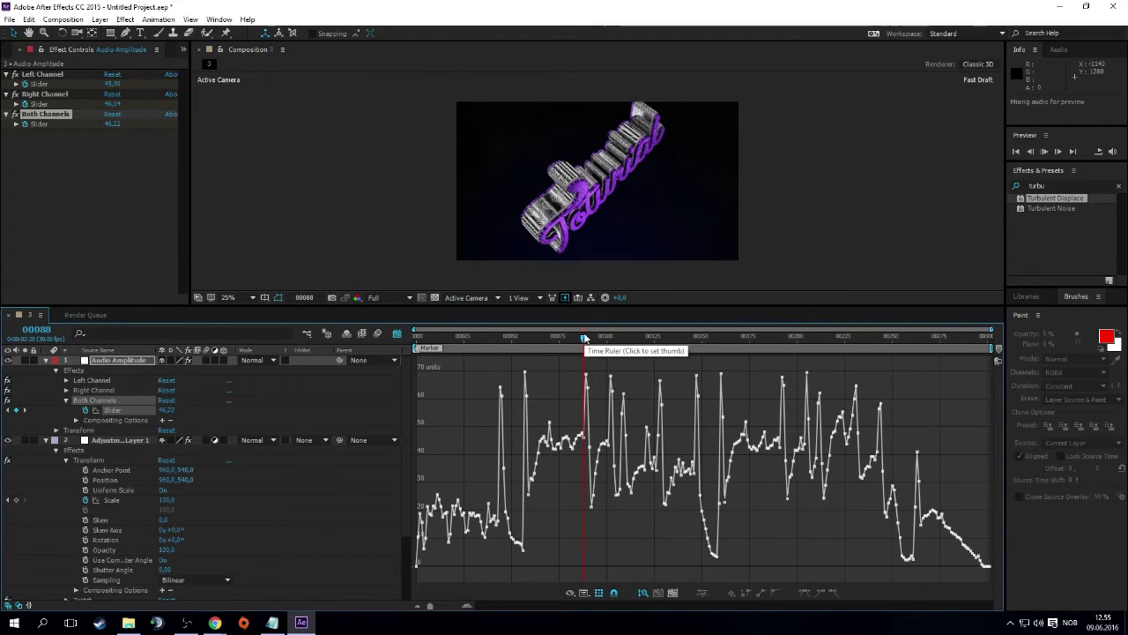
{"action": "key", "text": "space"}
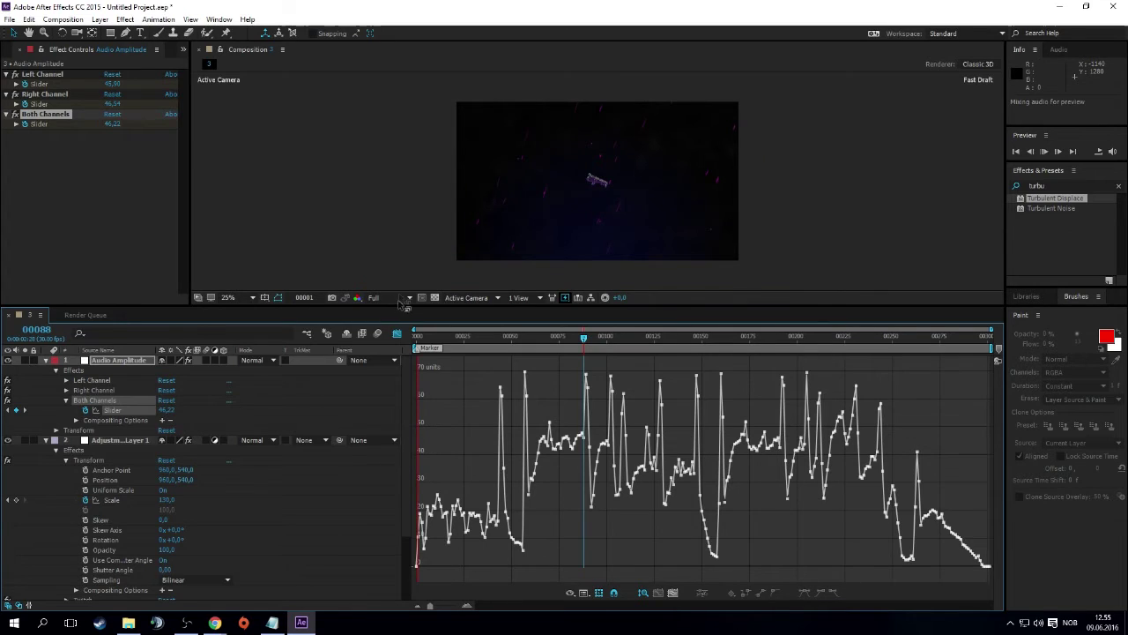
Set the viewer resolution to Quarter and preview the intro again
{"action": "left_click", "coordinate": [409, 297]}
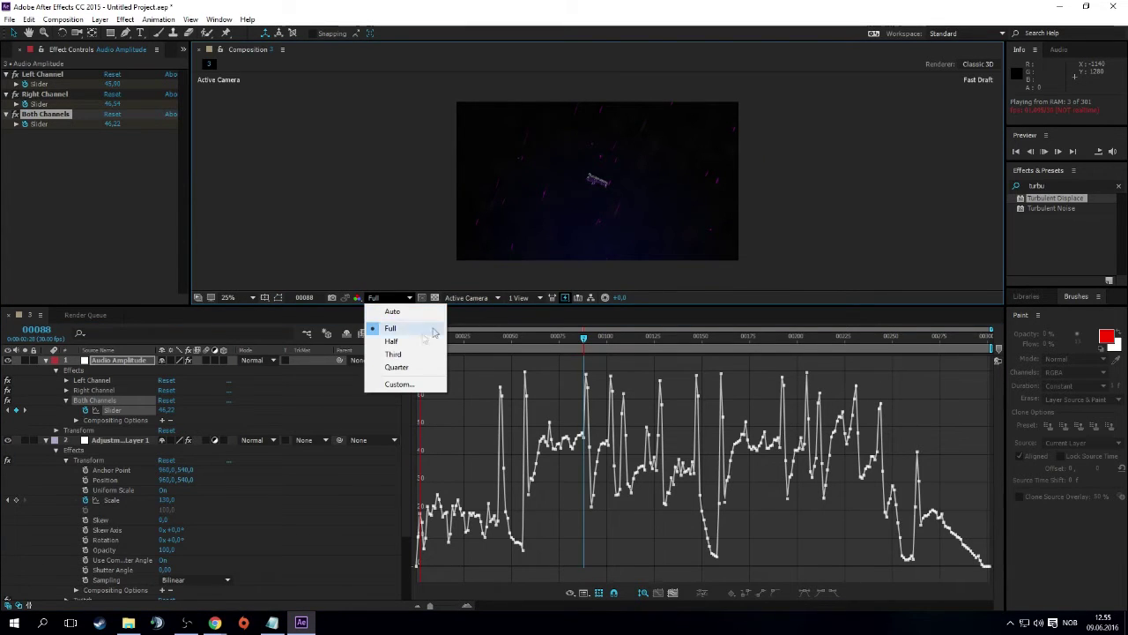
{"action": "left_click", "coordinate": [410, 367]}
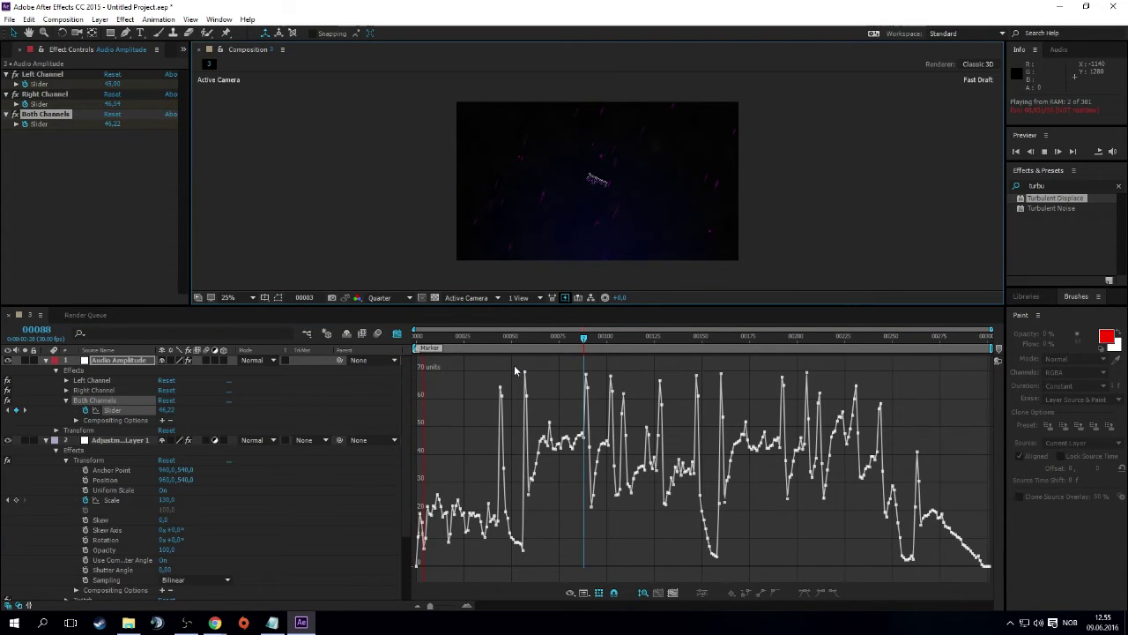
{"action": "key", "text": "space"}
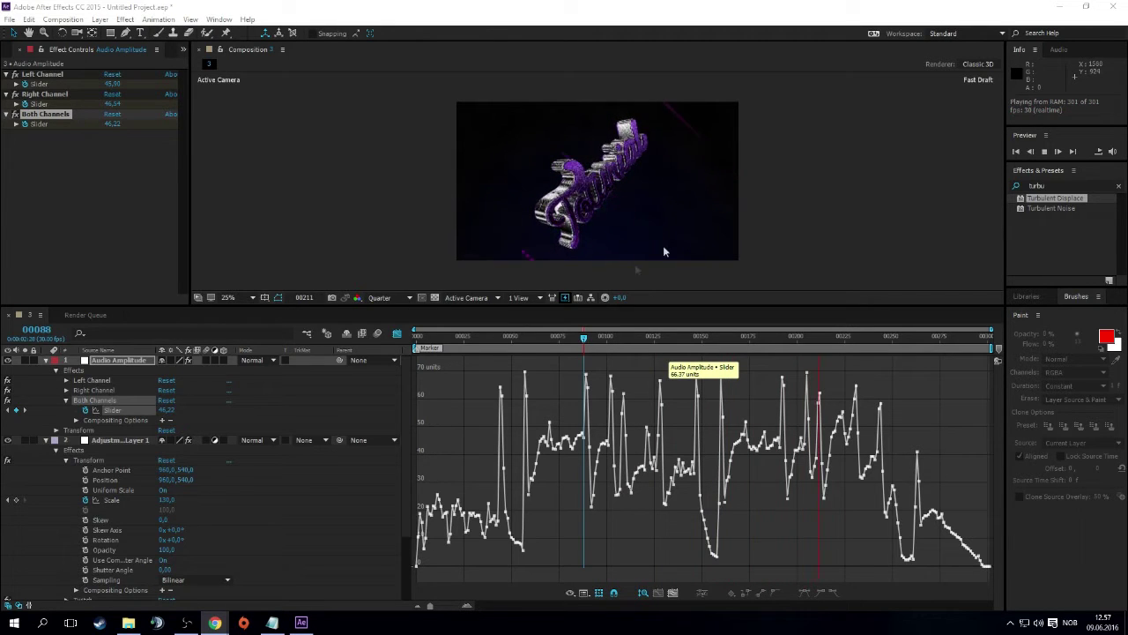
{"action": "left_click", "coordinate": [584, 338]}
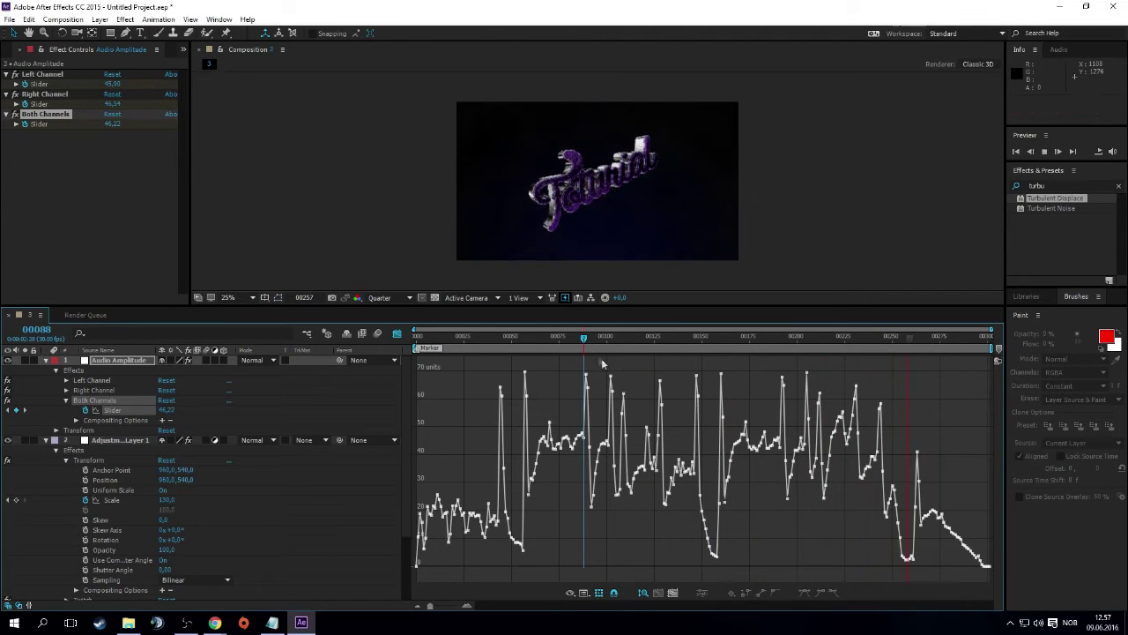
{"action": "left_click_drag", "start_coordinate": [583, 340], "coordinate": [584, 339]}
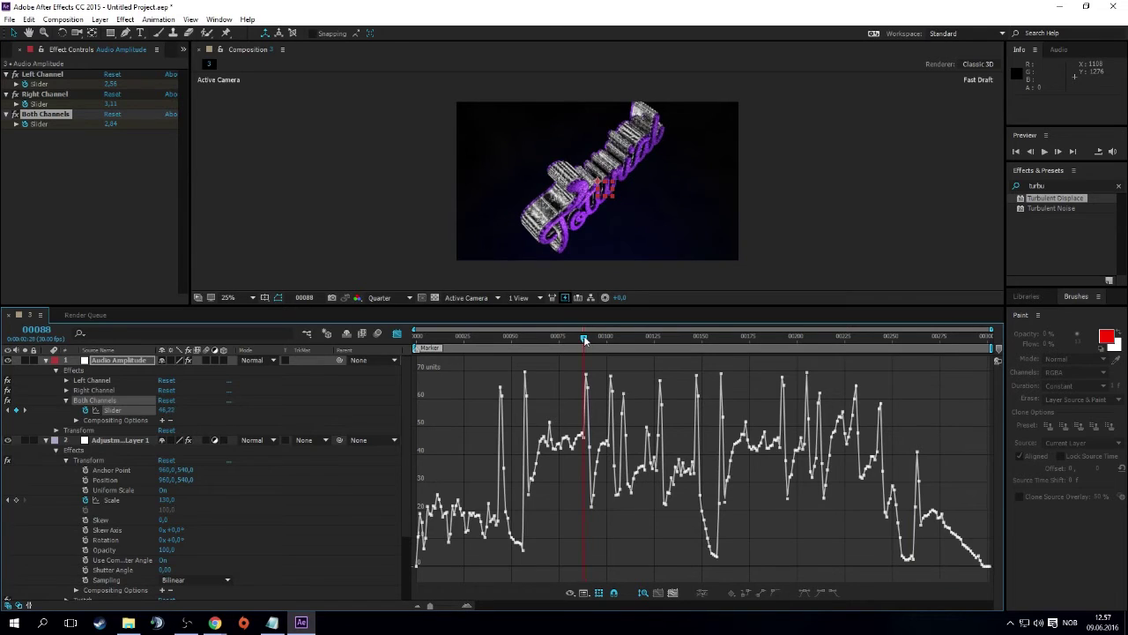
Add Scale pulses on the adjustment layer at the audio peaks at frames 101, 107, 126 and 146
{"action": "left_click", "coordinate": [124, 499]}
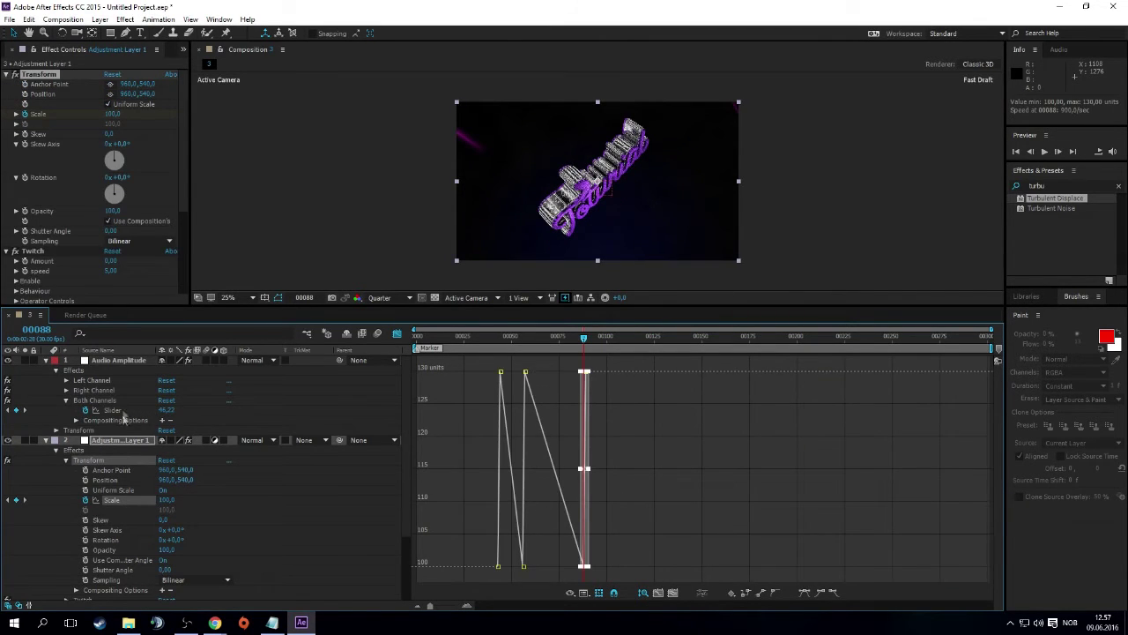
{"action": "left_click", "coordinate": [113, 410]}
{"action": "left_click", "coordinate": [609, 339]}
{"action": "left_click_drag", "start_coordinate": [609, 339], "coordinate": [608, 339]}
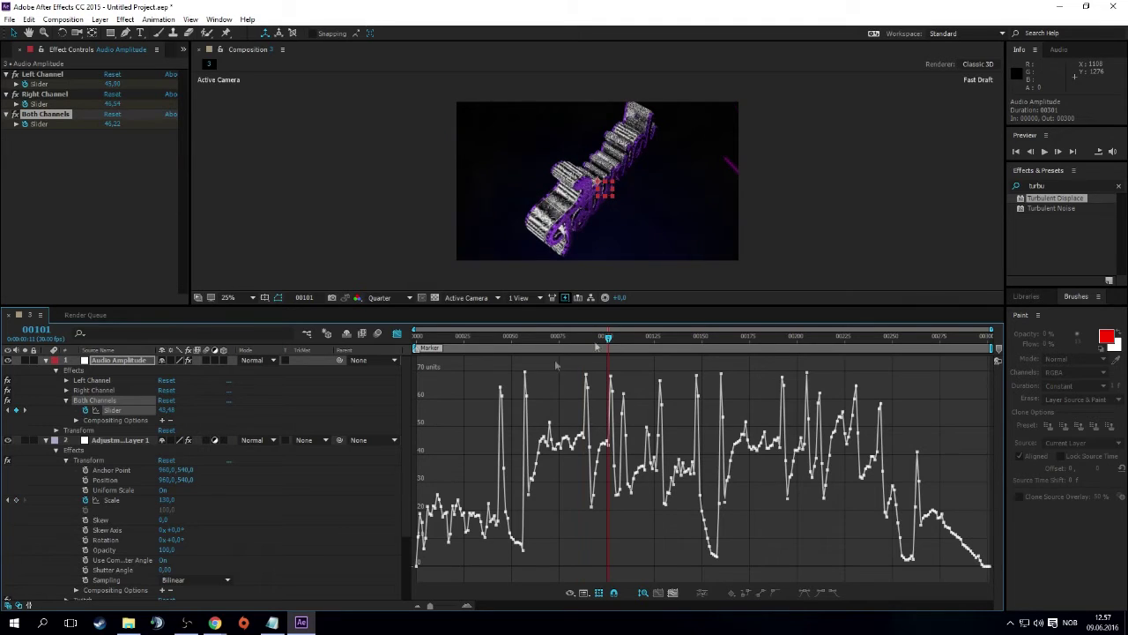
{"action": "left_click", "coordinate": [105, 499]}
{"action": "left_click", "coordinate": [113, 410]}
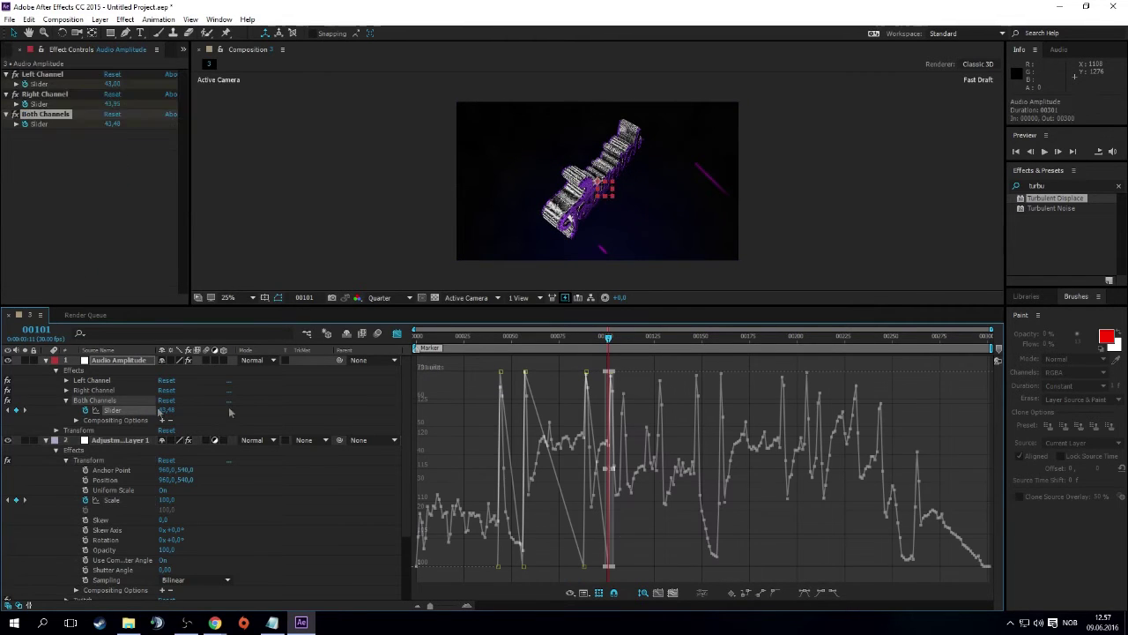
{"action": "left_click", "coordinate": [620, 339]}
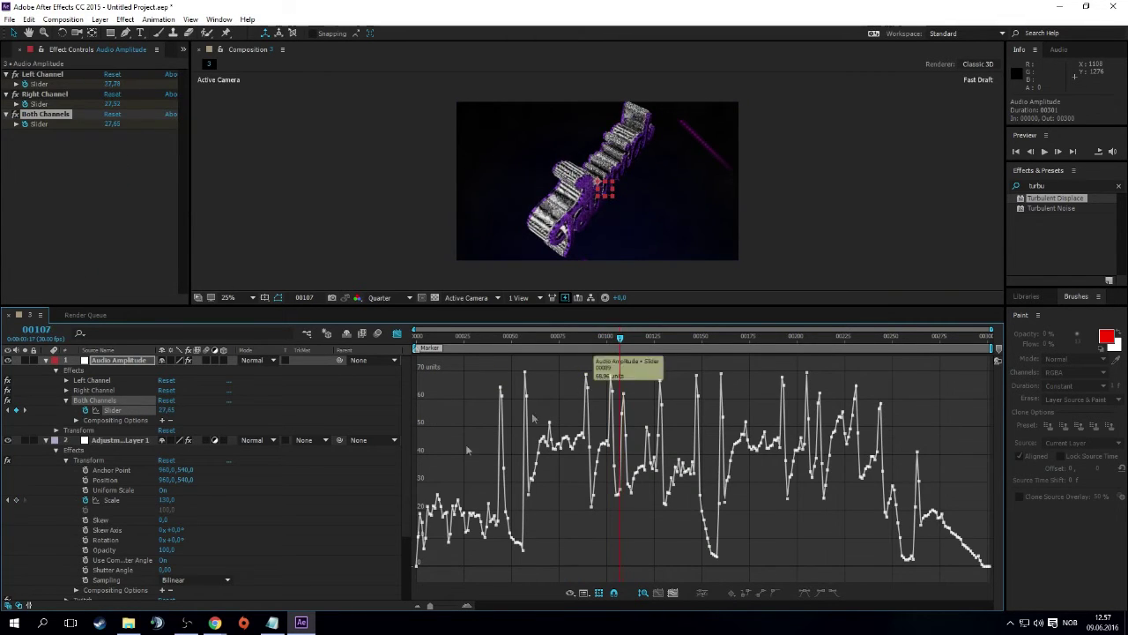
{"action": "left_click", "coordinate": [114, 499]}
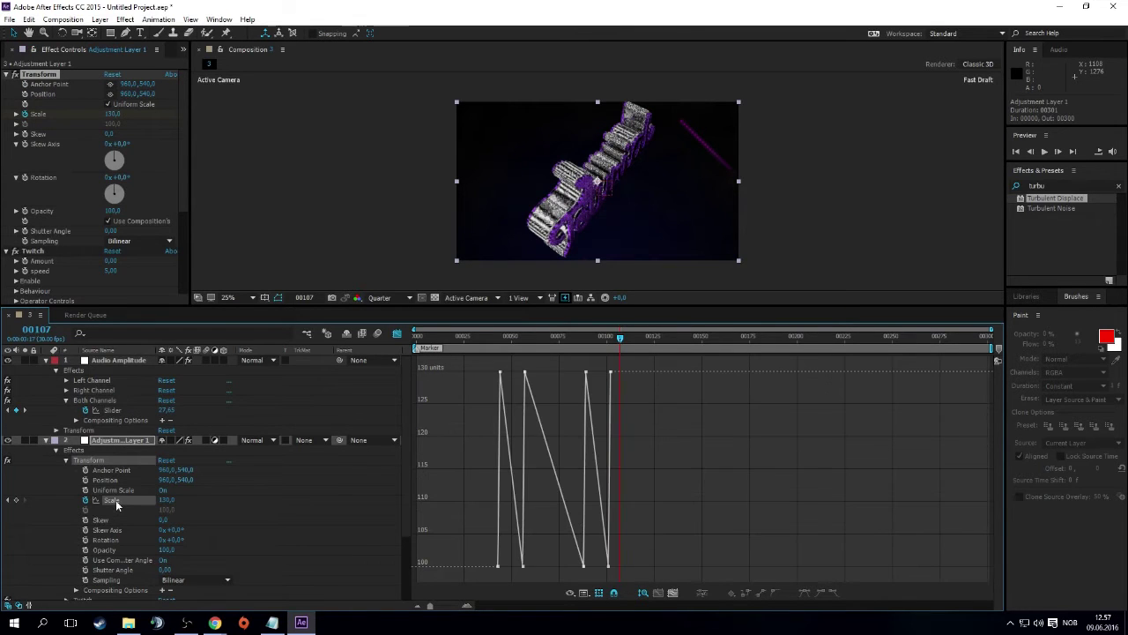
{"action": "left_click", "coordinate": [112, 410]}
{"action": "left_click", "coordinate": [654, 336]}
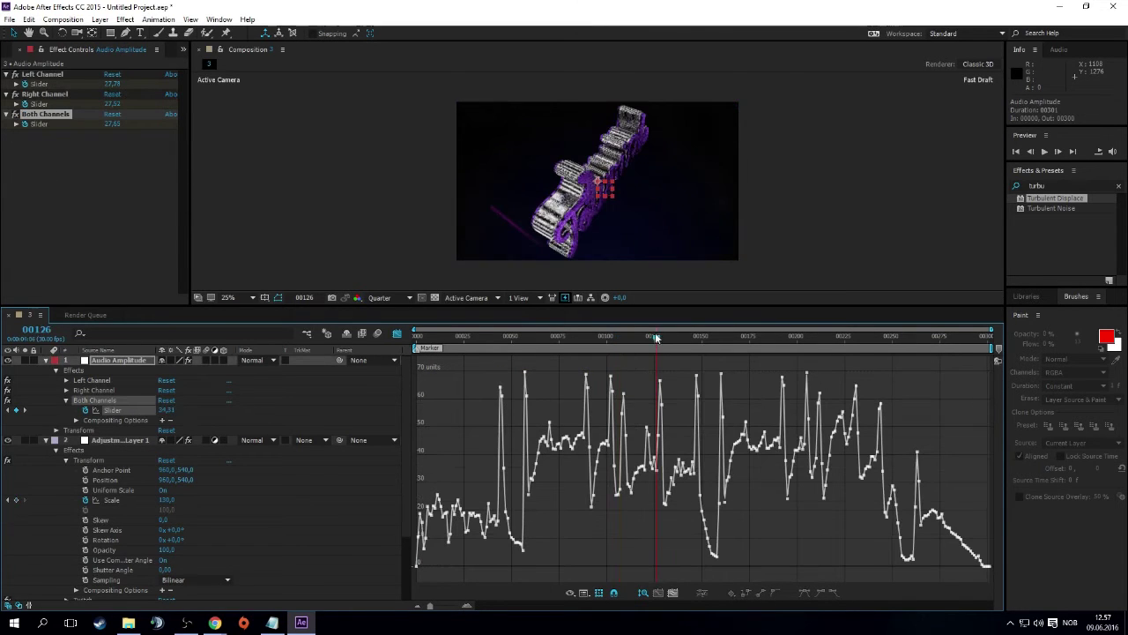
{"action": "left_click", "coordinate": [113, 499]}
{"action": "left_click", "coordinate": [110, 401]}
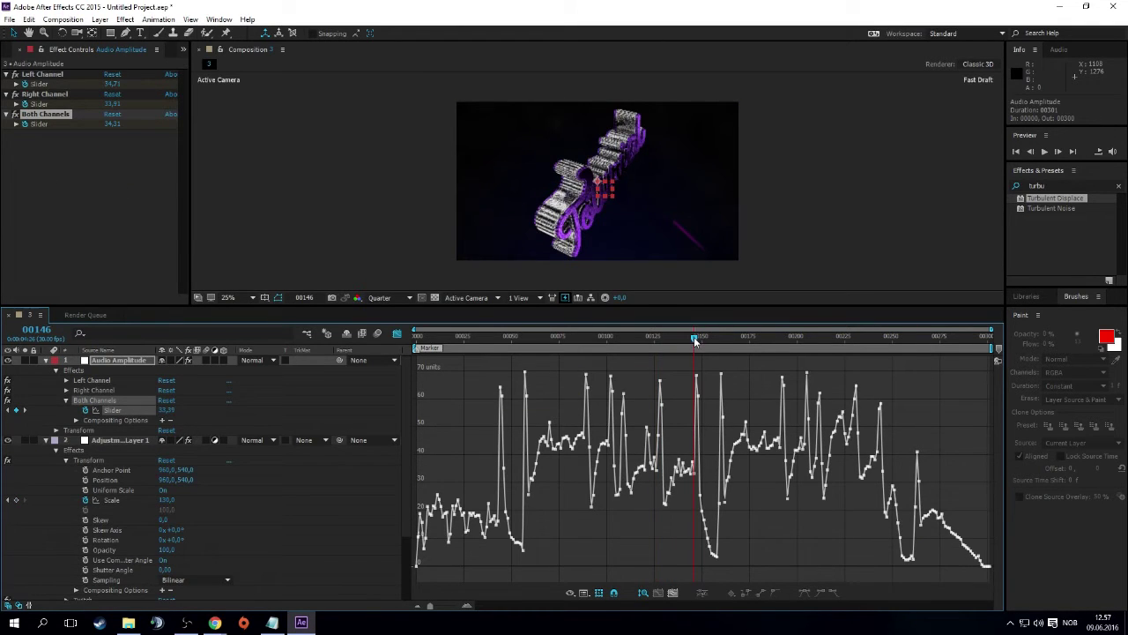
{"action": "left_click", "coordinate": [129, 502]}
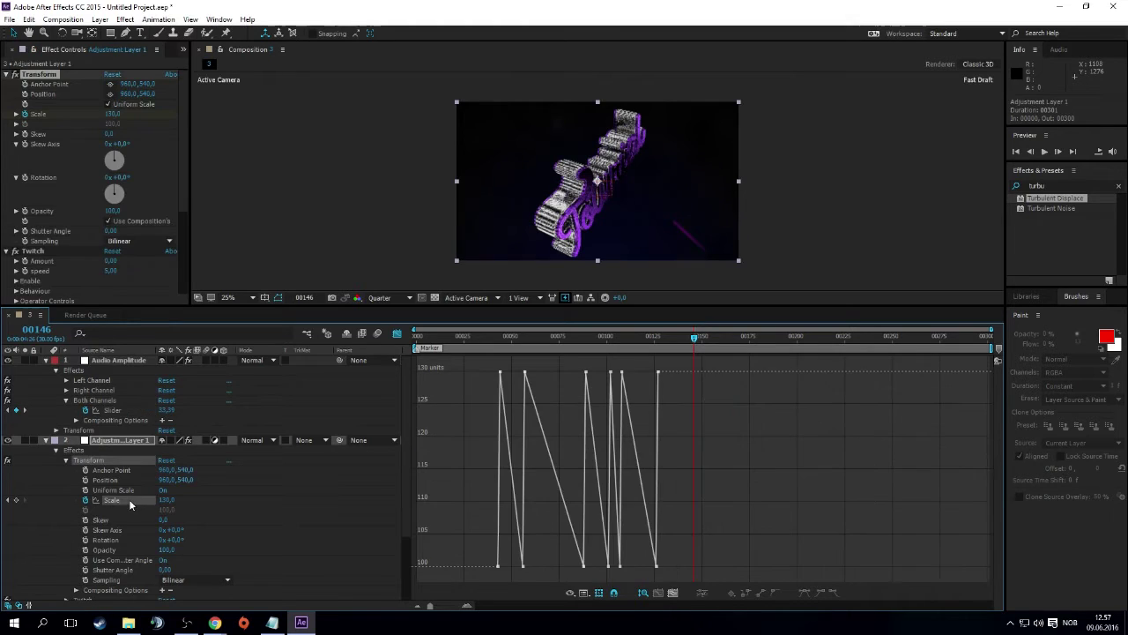
{"action": "left_click", "coordinate": [128, 401]}
Paste Scale pulse keyframes at the audio peaks at frames 158 and 191
{"action": "left_click_drag", "start_coordinate": [714, 346], "coordinate": [717, 345]}
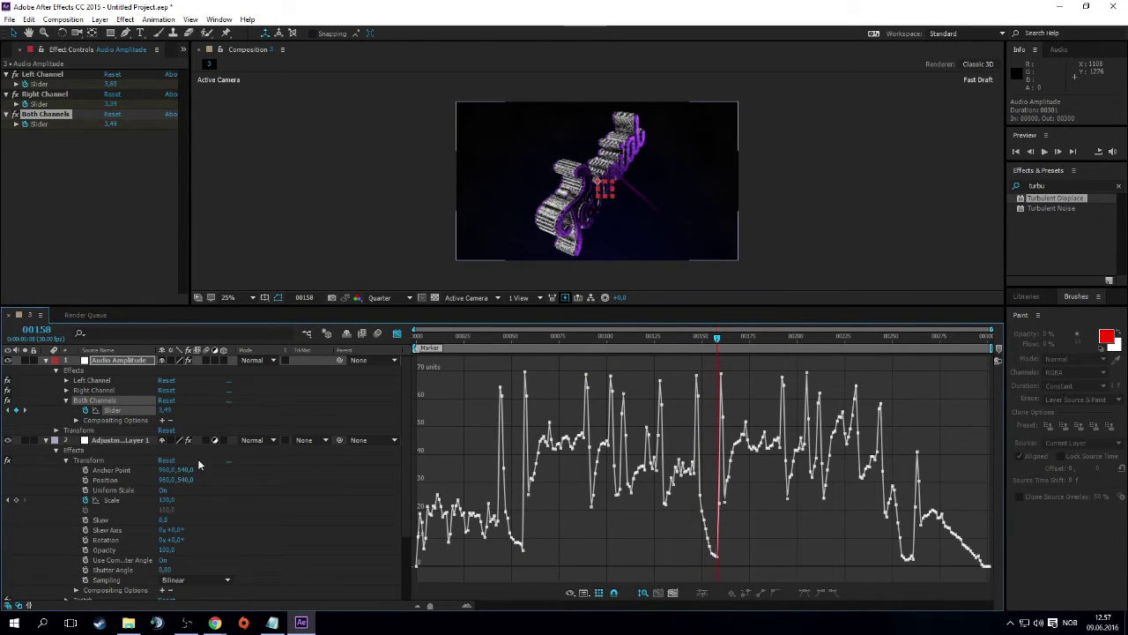
{"action": "left_click", "coordinate": [126, 500]}
{"action": "key", "text": "ctrl+v"}
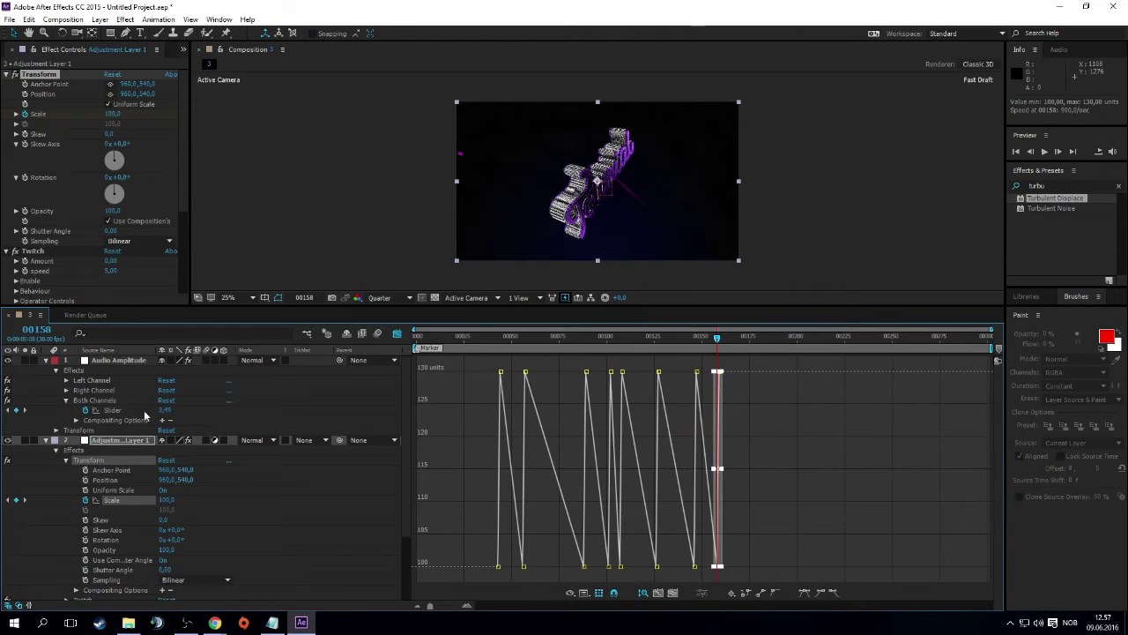
{"action": "left_click", "coordinate": [146, 414]}
{"action": "left_click_drag", "start_coordinate": [748, 348], "coordinate": [779, 341]}
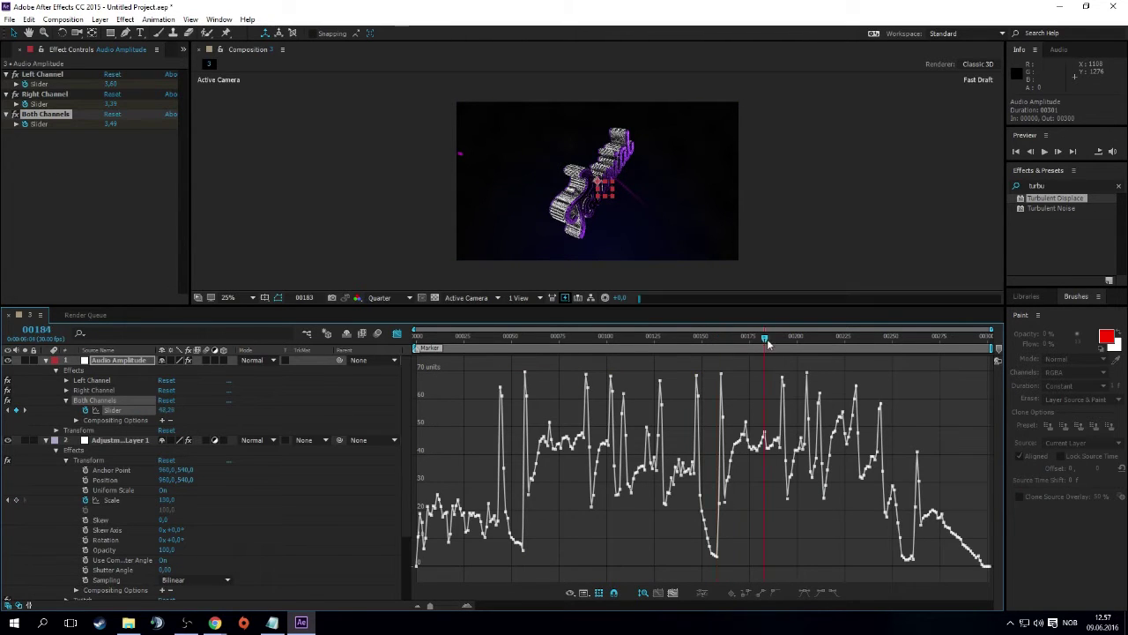
{"action": "left_click_drag", "start_coordinate": [779, 341], "coordinate": [780, 342]}
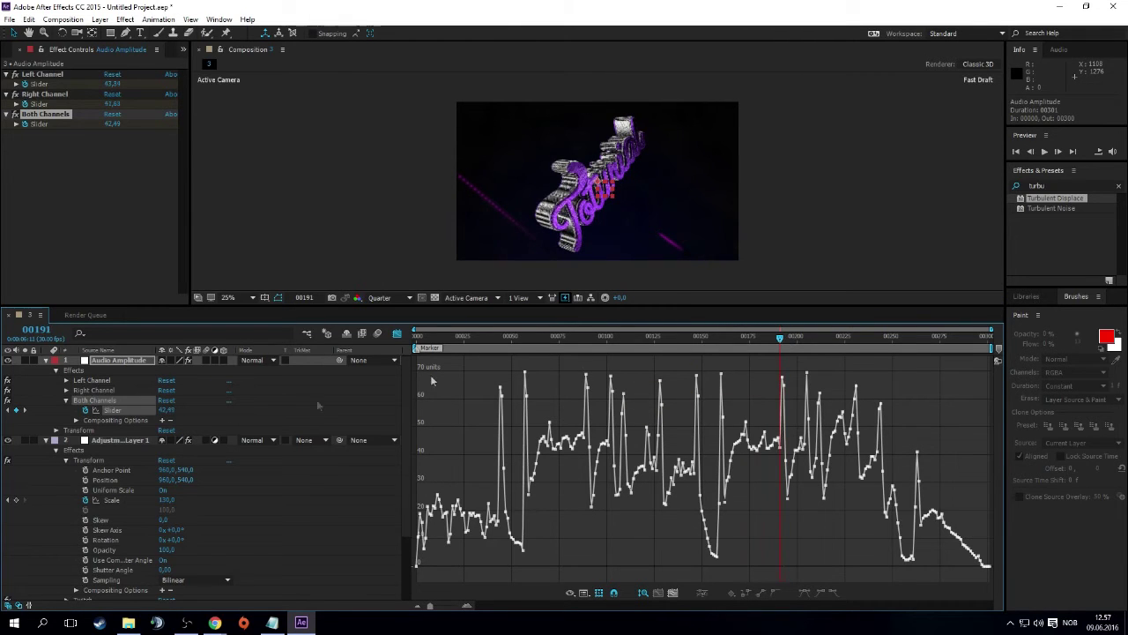
{"action": "left_click", "coordinate": [135, 499]}
{"action": "left_click_drag", "start_coordinate": [167, 500], "coordinate": [140, 500]}
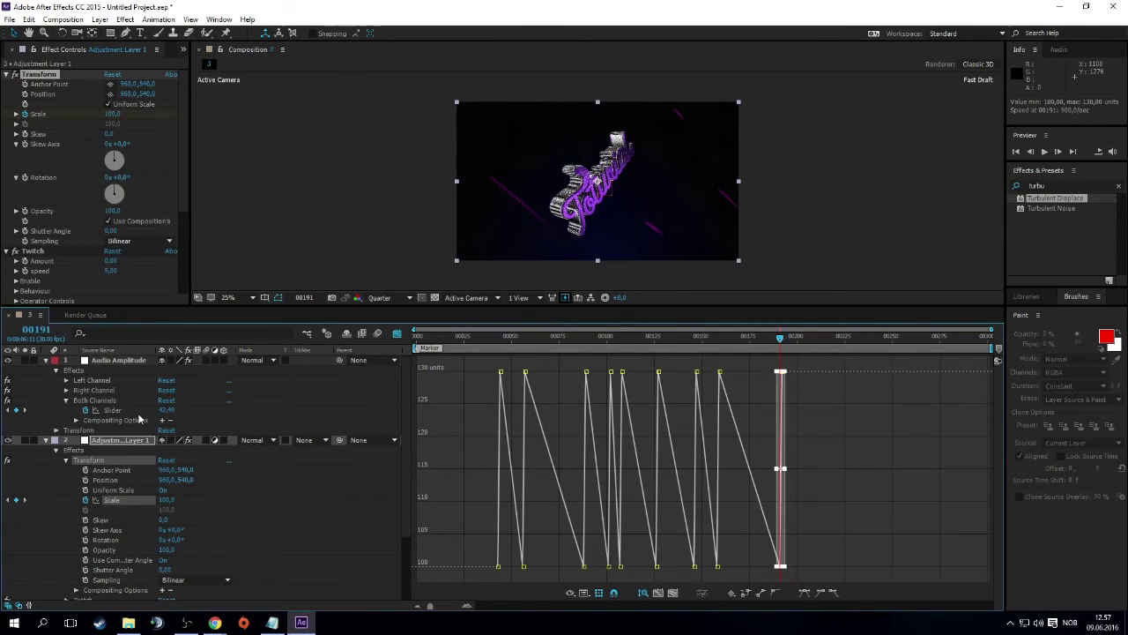
Add Scale pulses at the audio peaks at frames 204 and 210
{"action": "left_click", "coordinate": [112, 410]}
{"action": "left_click_drag", "start_coordinate": [803, 339], "coordinate": [806, 340]}
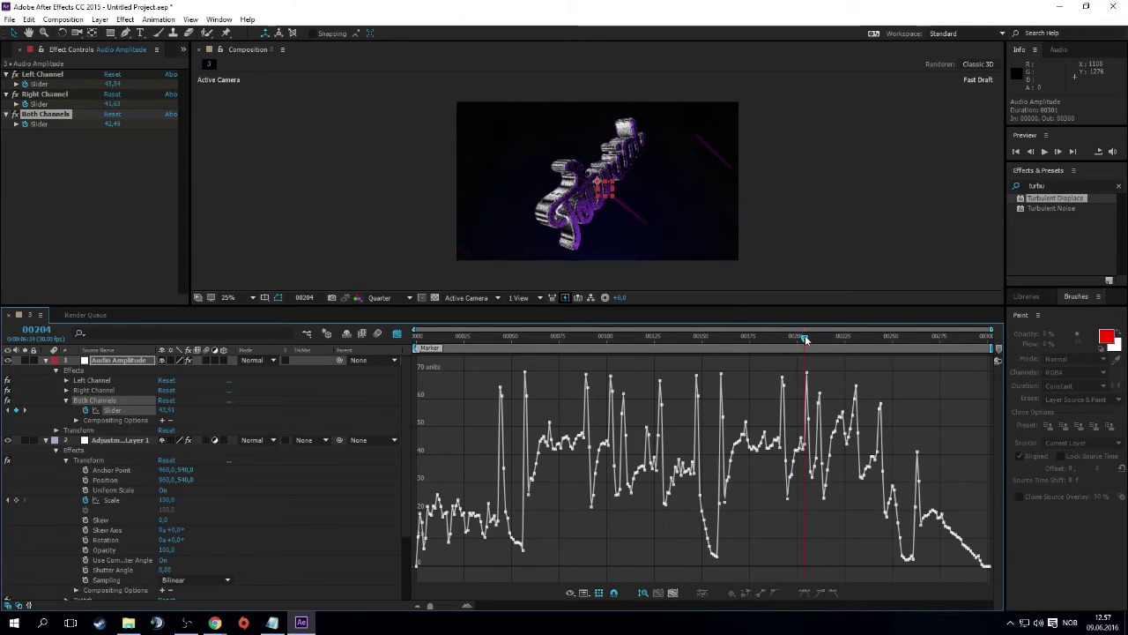
{"action": "left_click", "coordinate": [113, 500]}
{"action": "left_click_drag", "start_coordinate": [165, 496], "coordinate": [138, 496]}
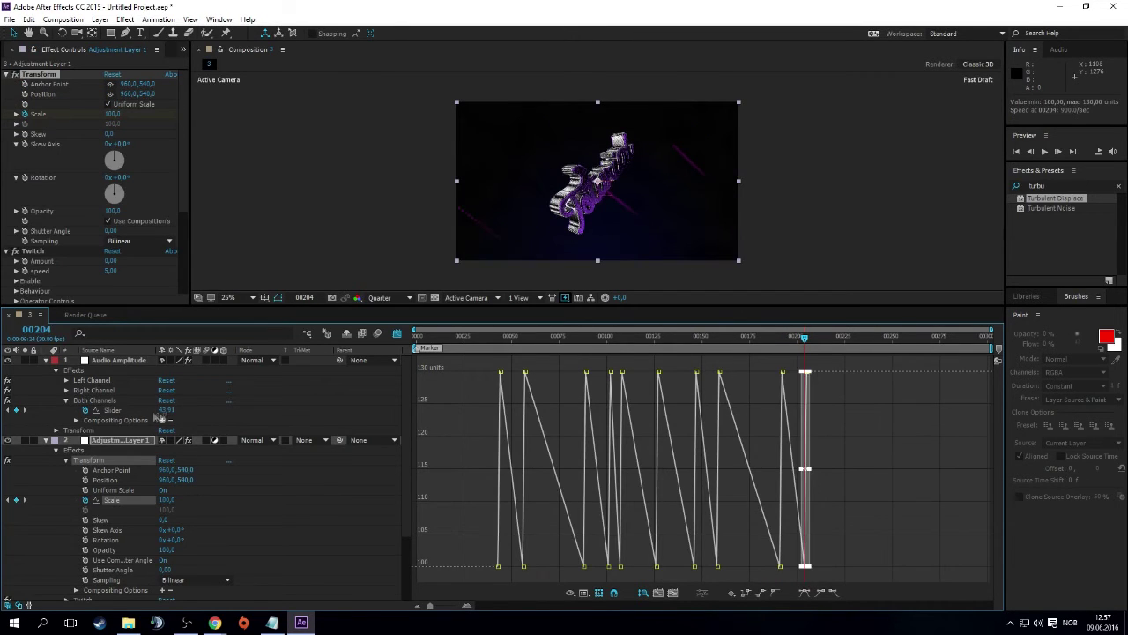
{"action": "left_click", "coordinate": [112, 410]}
{"action": "left_click_drag", "start_coordinate": [815, 341], "coordinate": [817, 340]}
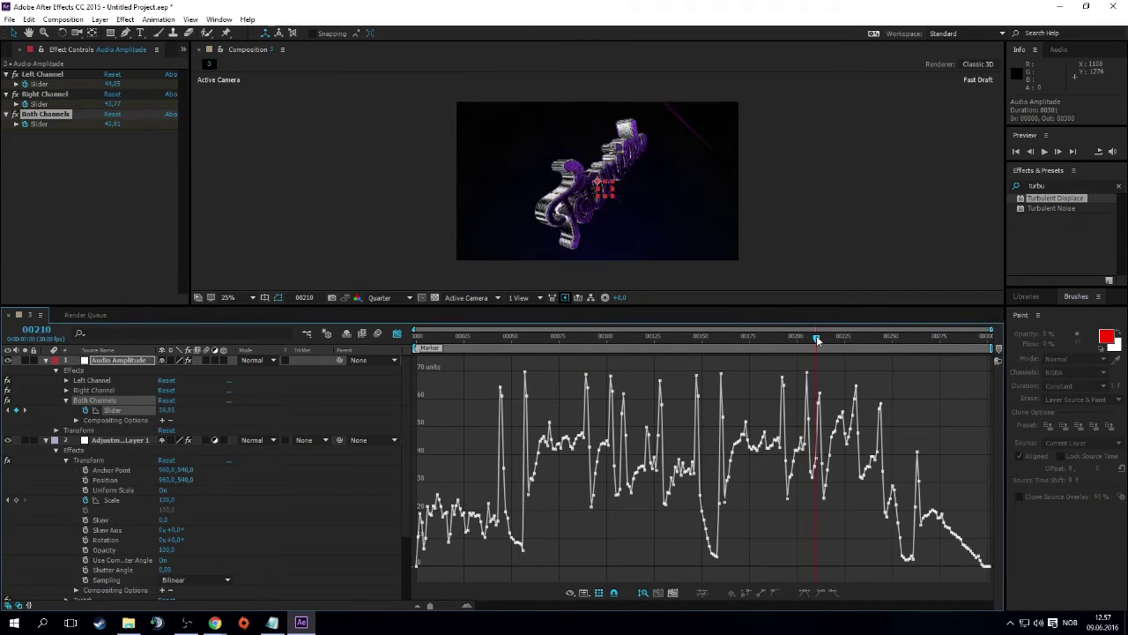
{"action": "left_click_drag", "start_coordinate": [166, 500], "coordinate": [139, 499]}
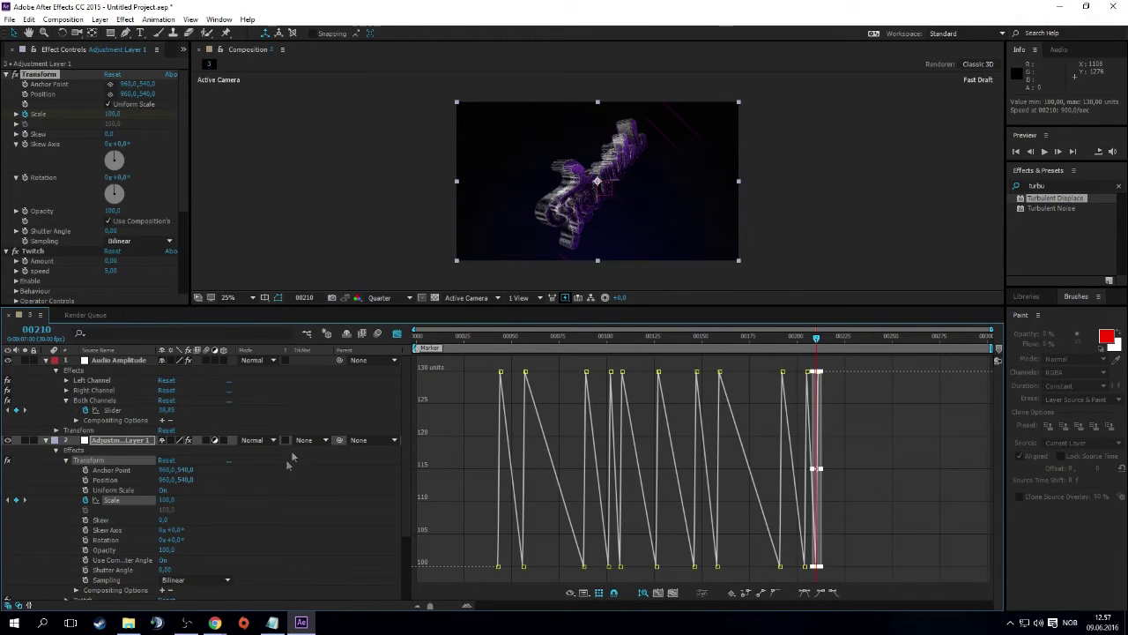
{"action": "left_click", "coordinate": [120, 410], "text": "shift"}
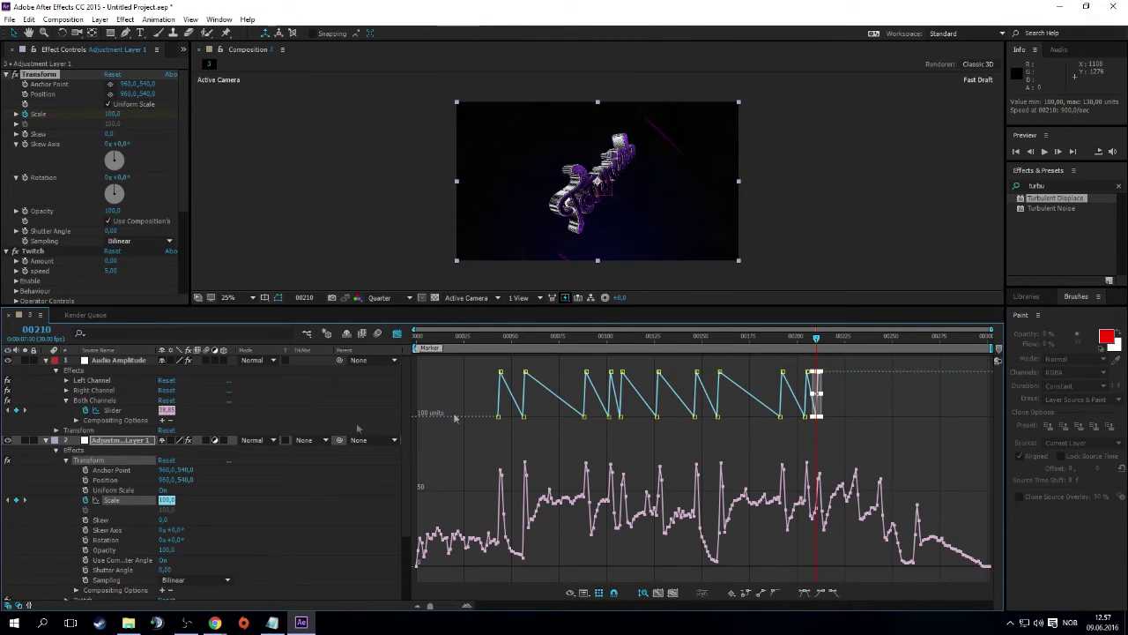
RAM-preview all 301 frames to compare the Scale pulses against the audio peaks
{"action": "key", "text": "space"}
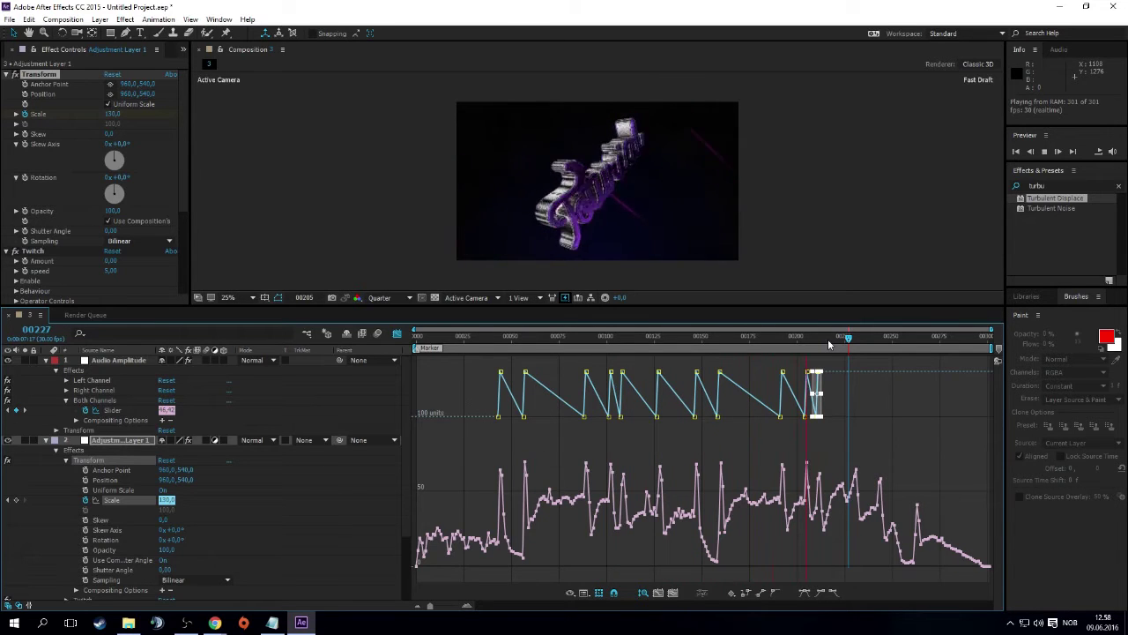
Paste Scale pulse keyframes at the audio peaks at frames 228, 242 and 261
{"action": "key", "text": "space"}
{"action": "left_click", "coordinate": [851, 358]}
{"action": "left_click", "coordinate": [857, 342]}
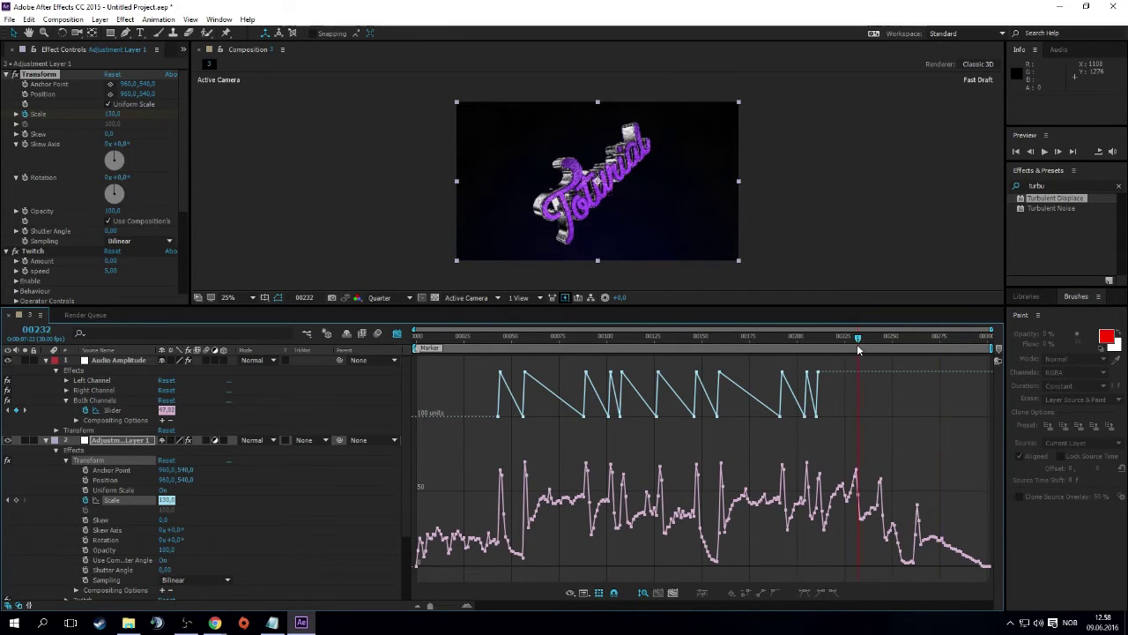
{"action": "left_click", "coordinate": [852, 344]}
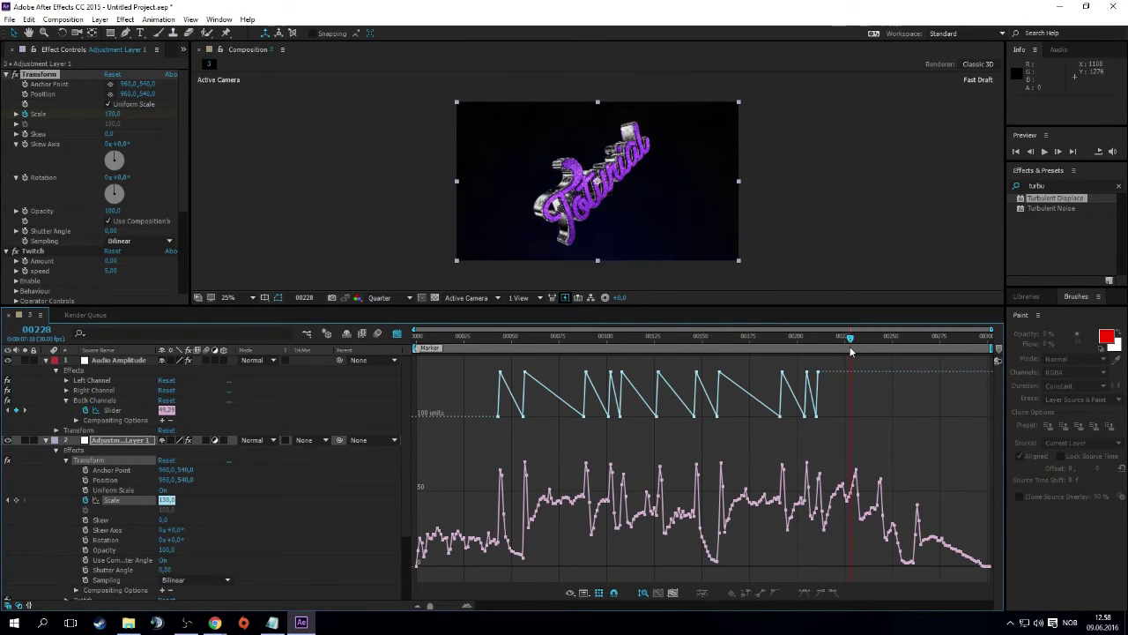
{"action": "key", "text": "ctrl+v"}
{"action": "left_click", "coordinate": [878, 342]}
{"action": "key", "text": "ctrl+v"}
{"action": "left_click", "coordinate": [906, 340]}
{"action": "left_click", "coordinate": [913, 341]}
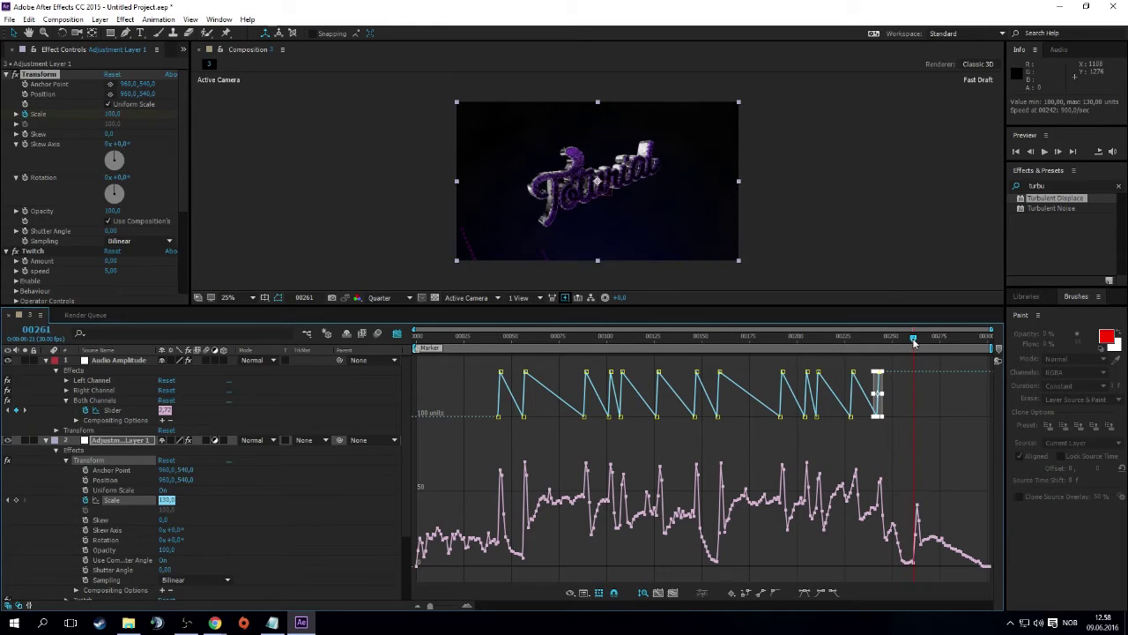
{"action": "key", "text": "ctrl+v"}
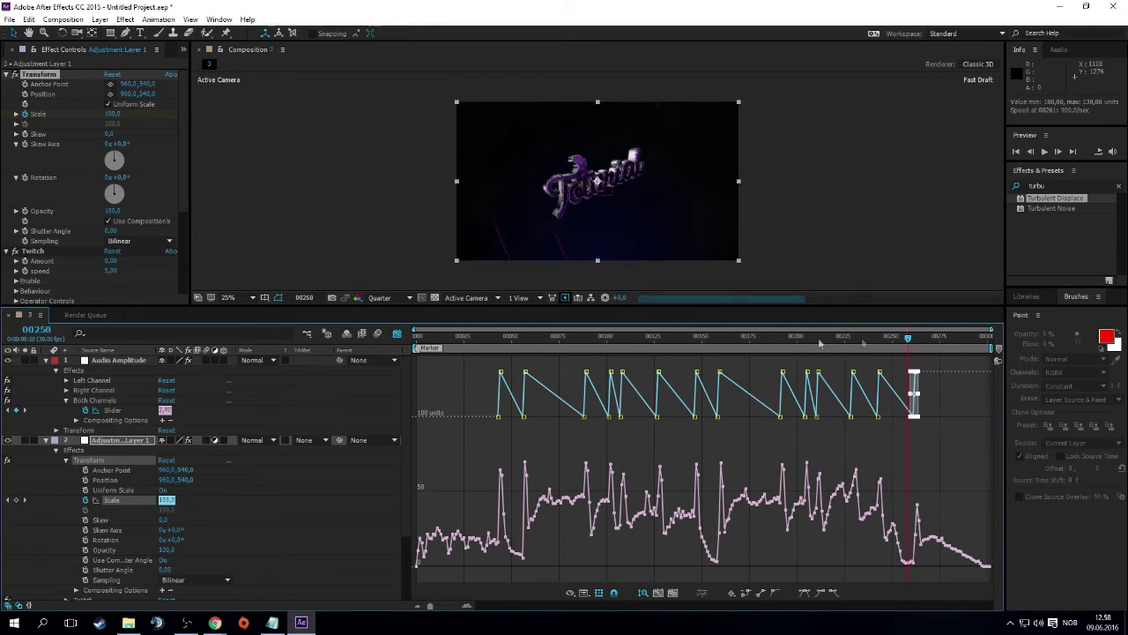
Key a new pulse with Scale 100 at frame 69 and 120 at frame 70
{"action": "left_click", "coordinate": [578, 338]}
{"action": "left_click_drag", "start_coordinate": [562, 354], "coordinate": [549, 362]}
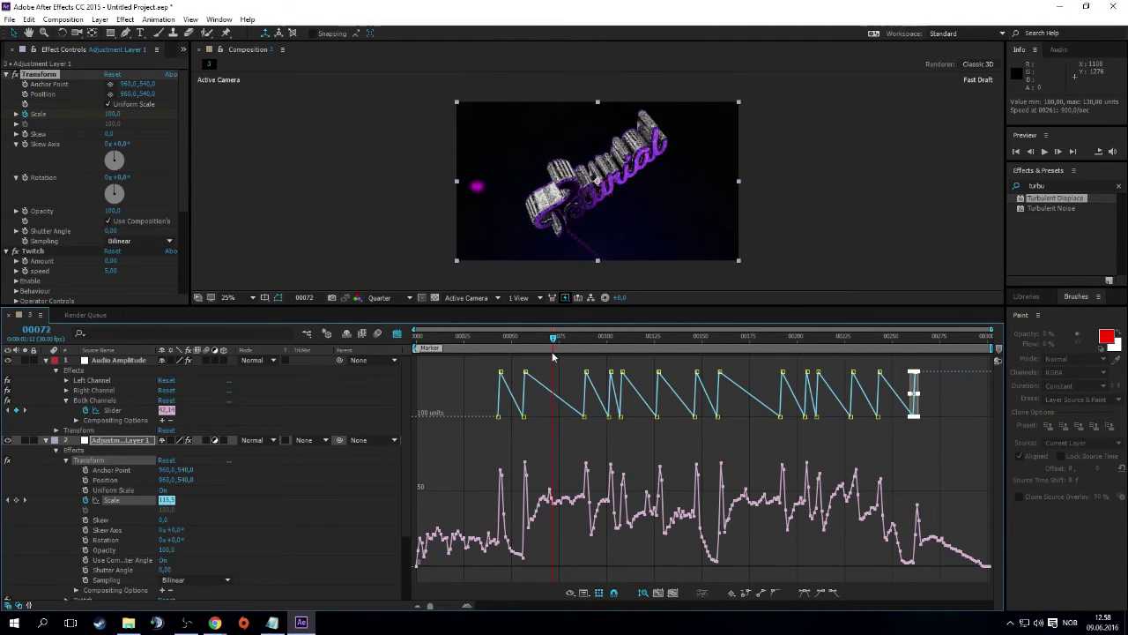
{"action": "left_click", "coordinate": [549, 362]}
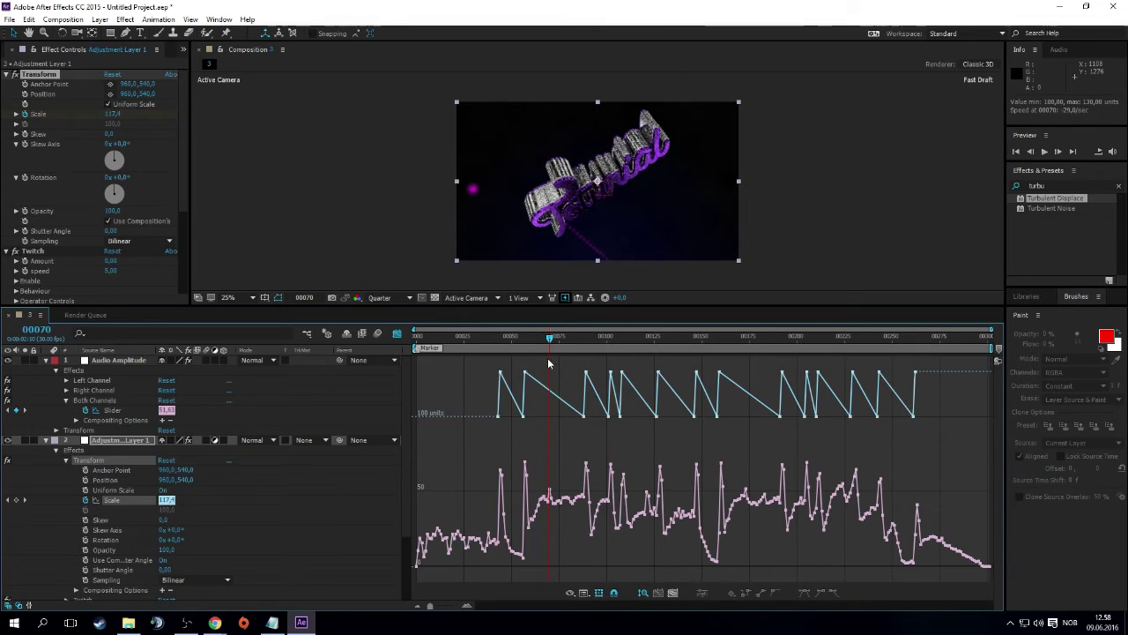
{"action": "key", "text": "Page_Up"}
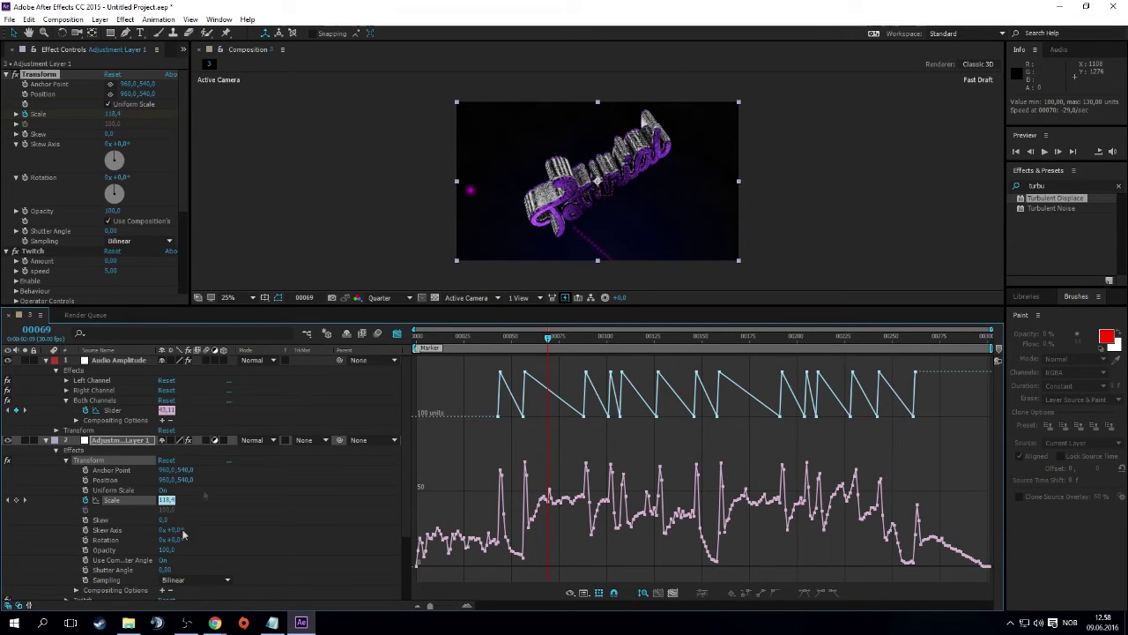
{"action": "type", "text": "1"}
{"action": "type", "text": "00"}
{"action": "key", "text": "Return"}
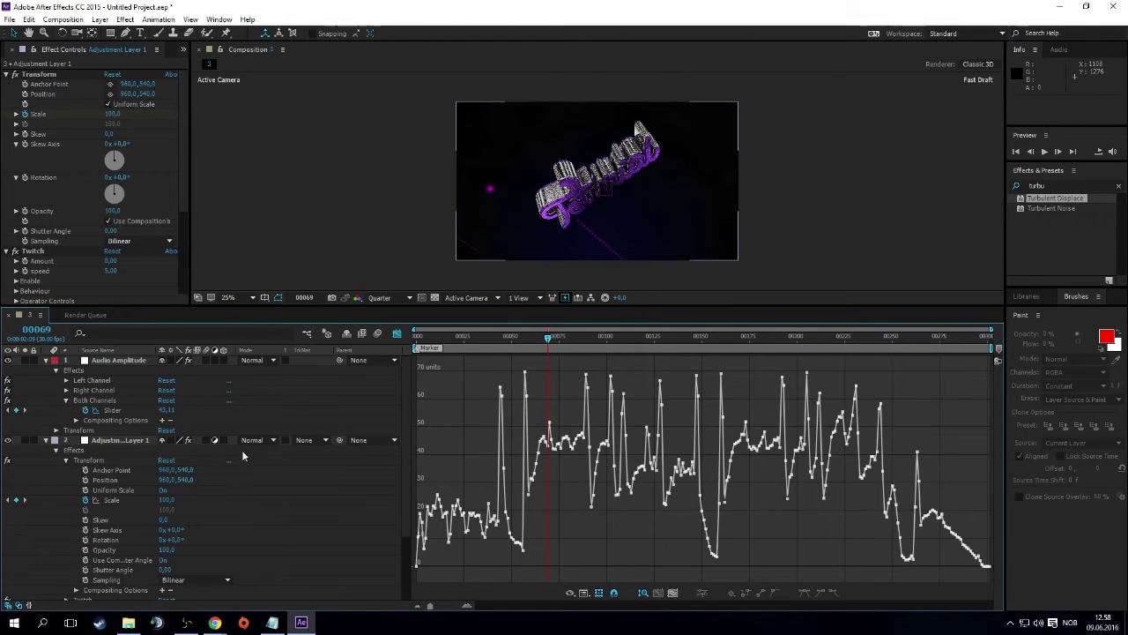
{"action": "left_click", "coordinate": [109, 410]}
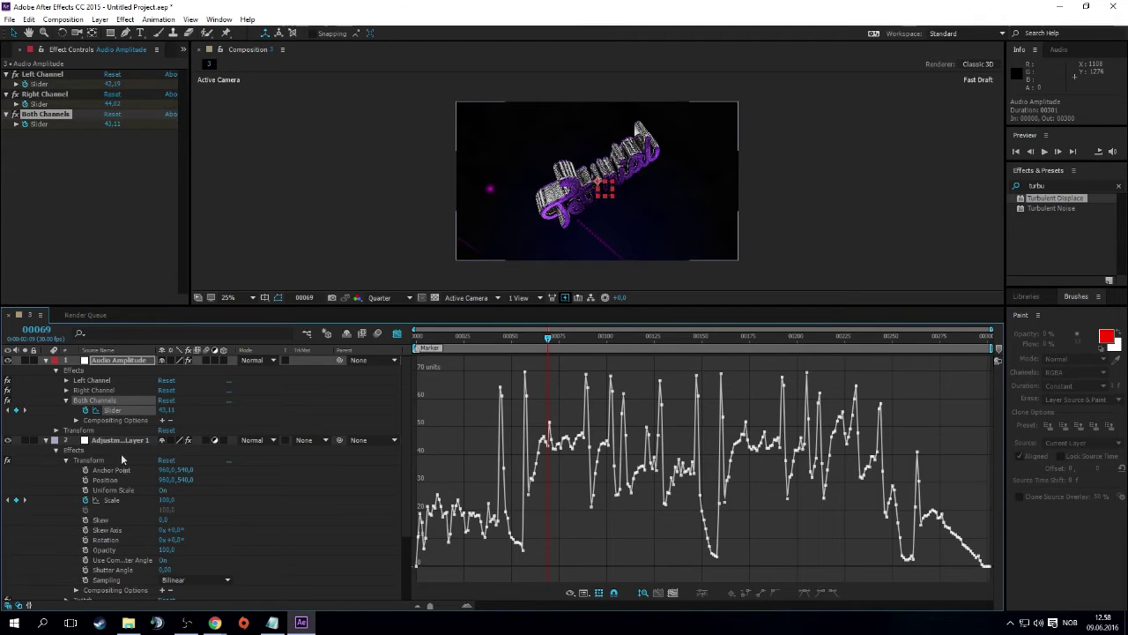
{"action": "left_click", "coordinate": [97, 502], "text": "shift"}
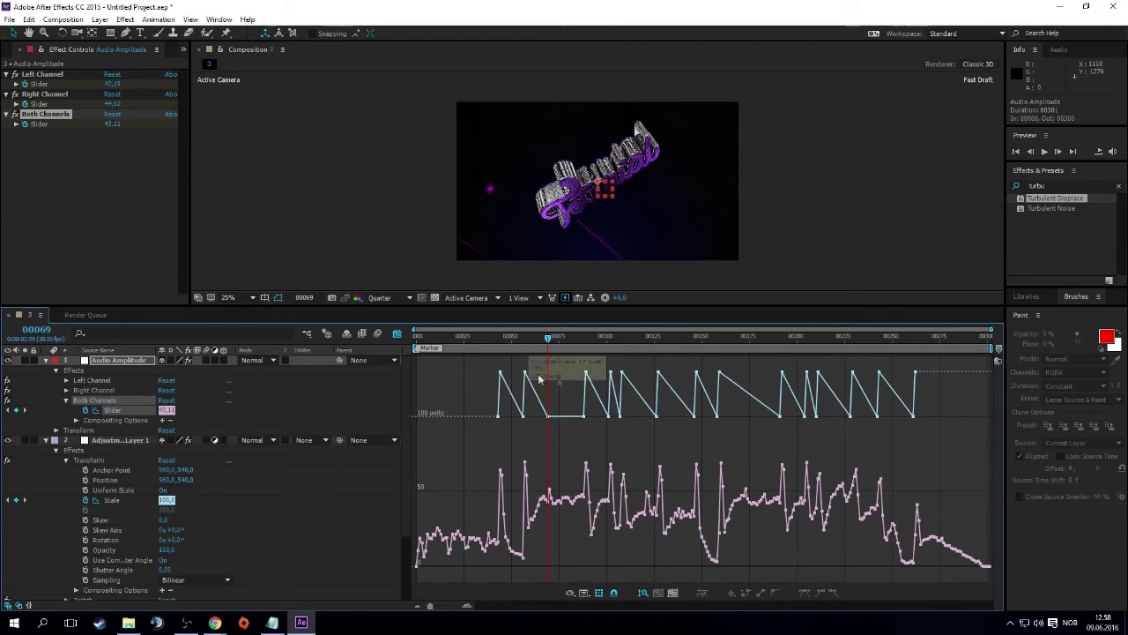
{"action": "left_click", "coordinate": [549, 344]}
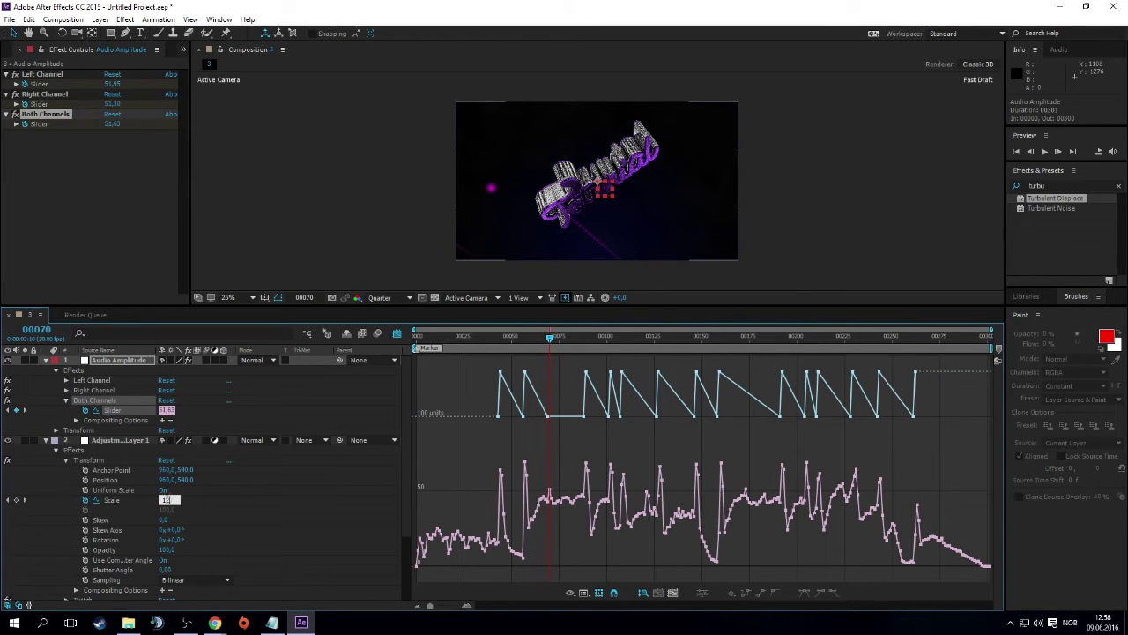
{"action": "key", "text": "Return"}
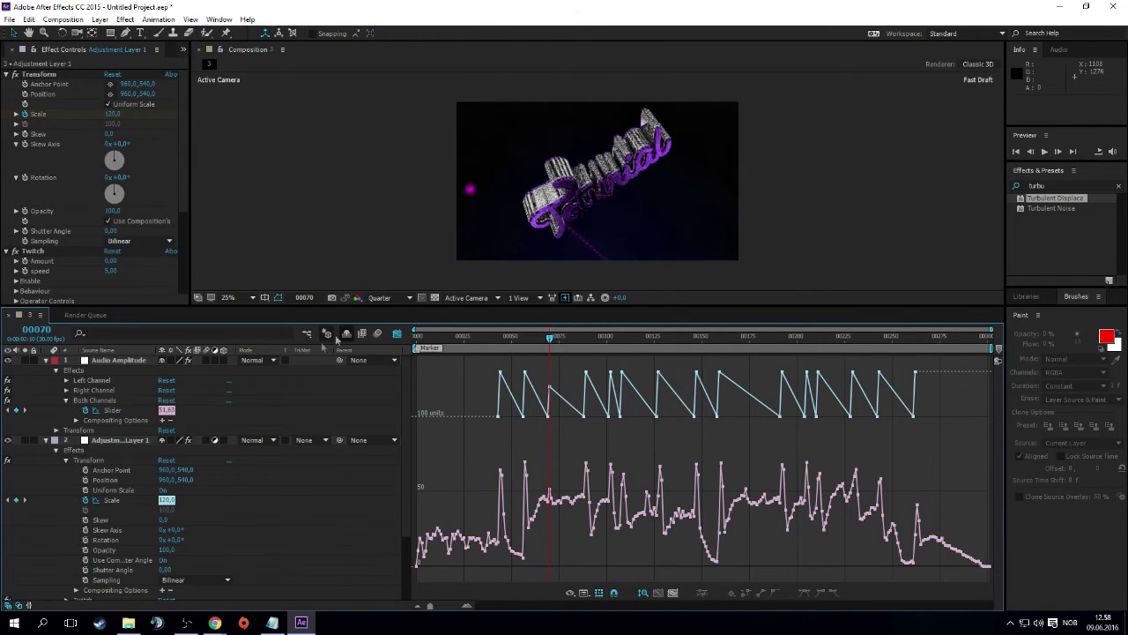
Copy the two new pulse keyframes and move to the audio peaks near frames 120 and 172
{"action": "left_click", "coordinate": [396, 336]}
{"action": "left_click", "coordinate": [548, 500]}
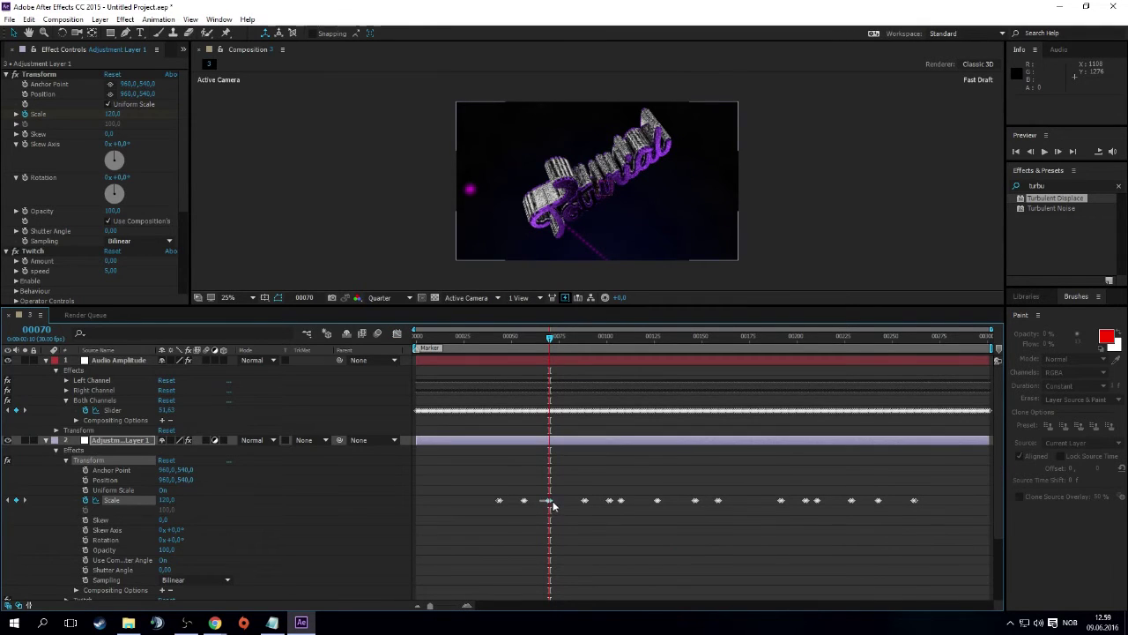
{"action": "key", "text": "ctrl+c"}
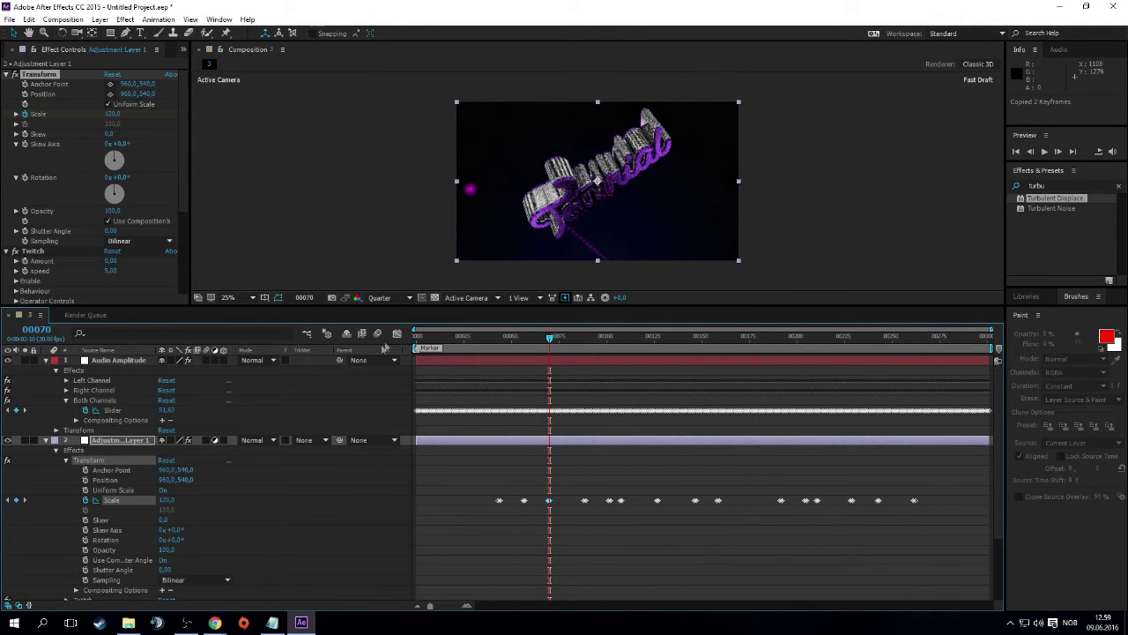
{"action": "left_click", "coordinate": [396, 334]}
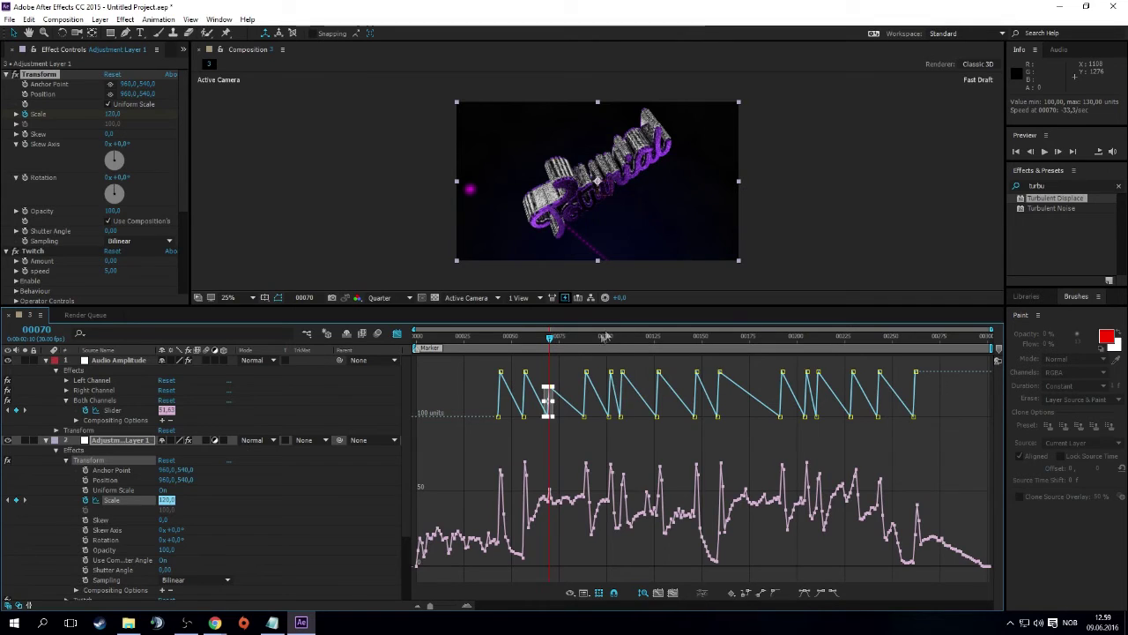
{"action": "left_click", "coordinate": [645, 338]}
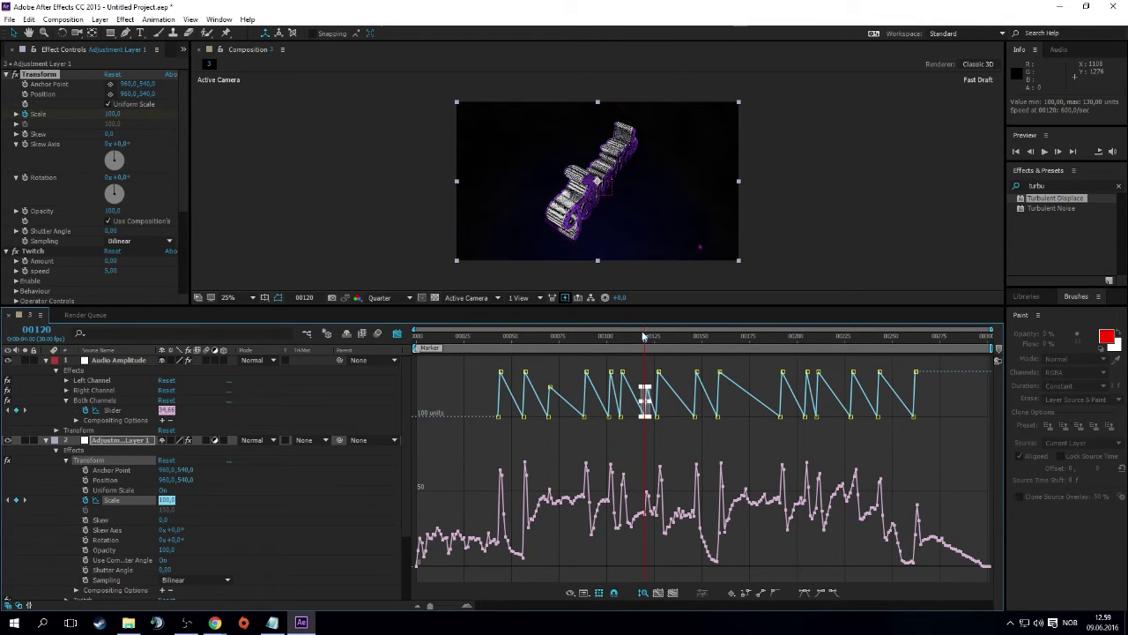
{"action": "left_click_drag", "start_coordinate": [673, 343], "coordinate": [745, 350]}
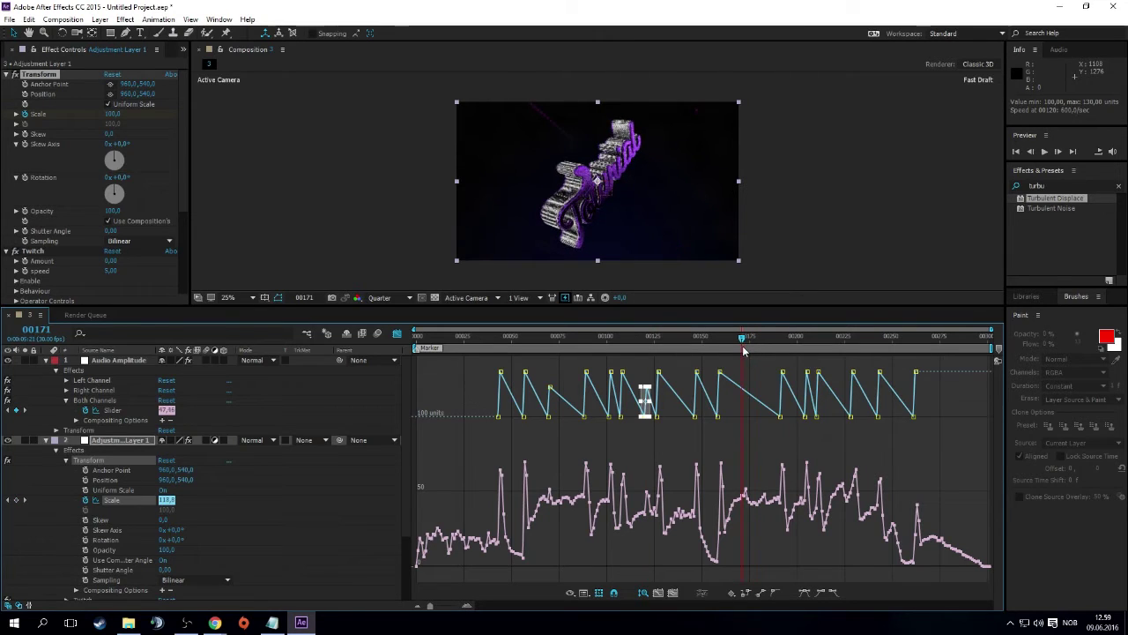
{"action": "left_click_drag", "start_coordinate": [748, 343], "coordinate": [797, 349]}
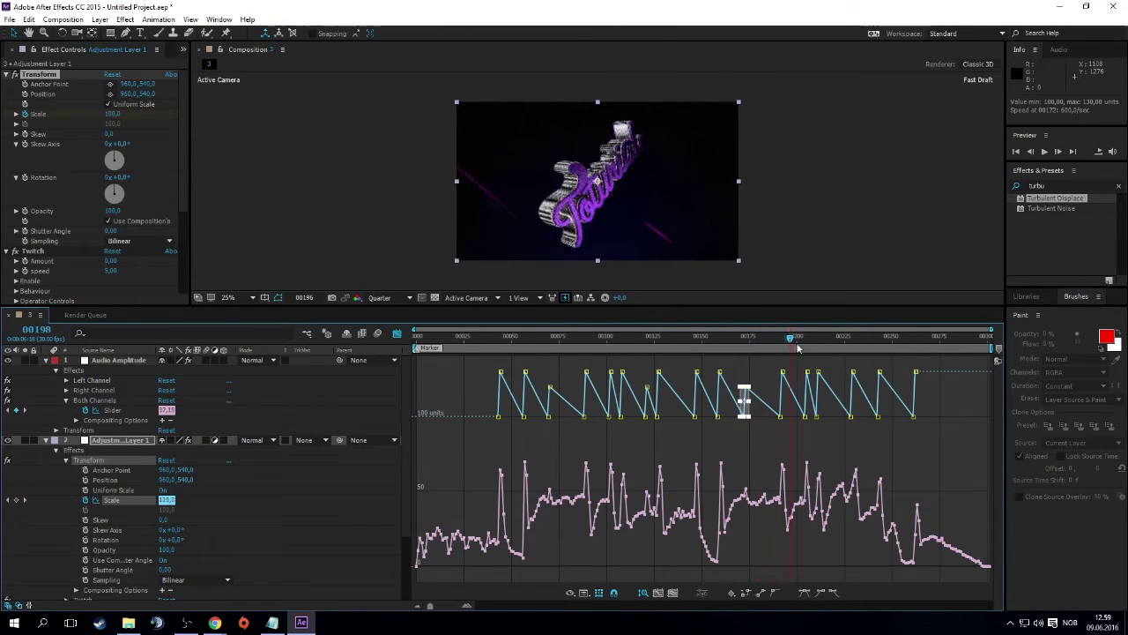
Preview, then place a Scale pulse at frame 223
{"action": "key", "text": "space"}
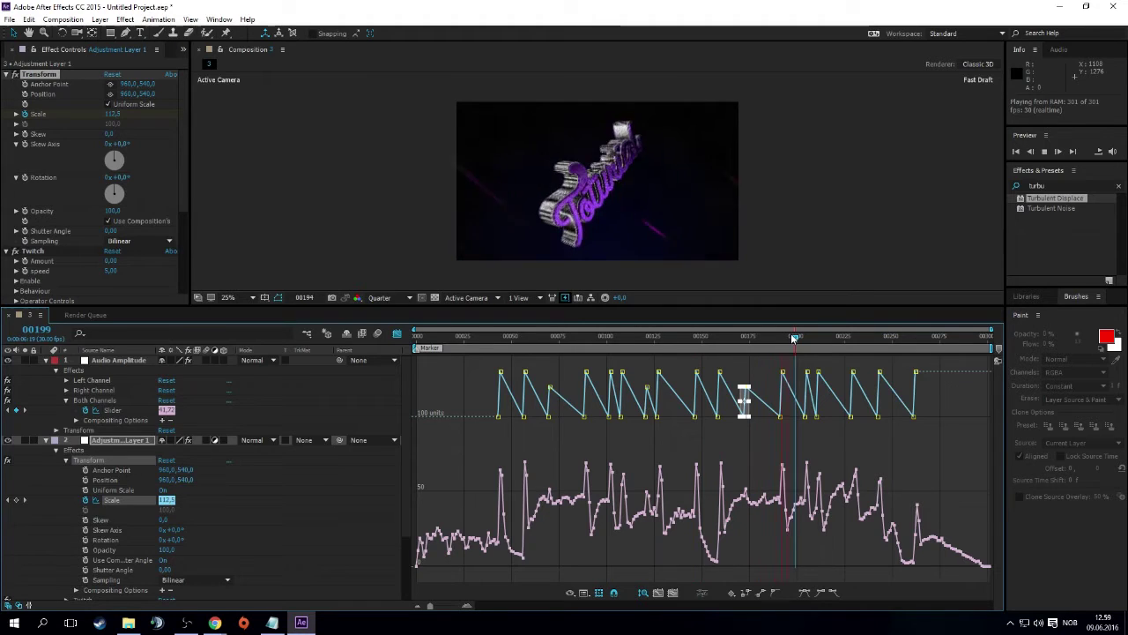
{"action": "left_click", "coordinate": [842, 338]}
{"action": "left_click", "coordinate": [842, 342]}
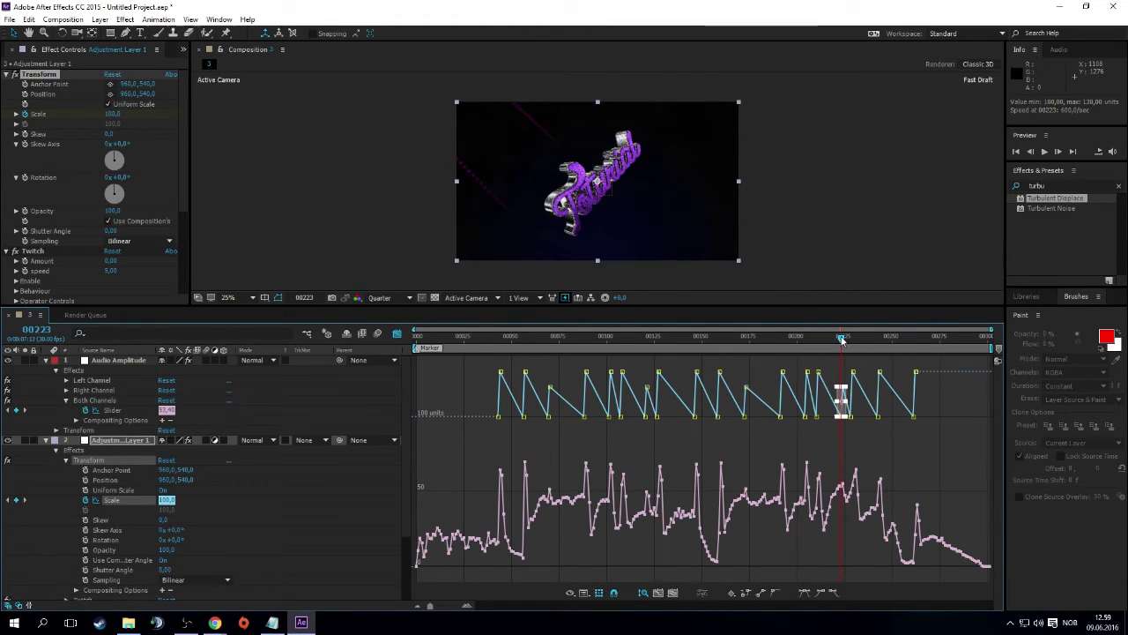
Play the animation from frame 101 twice to review all the pulses
{"action": "left_click_drag", "start_coordinate": [865, 342], "coordinate": [604, 327]}
{"action": "key", "text": "space"}
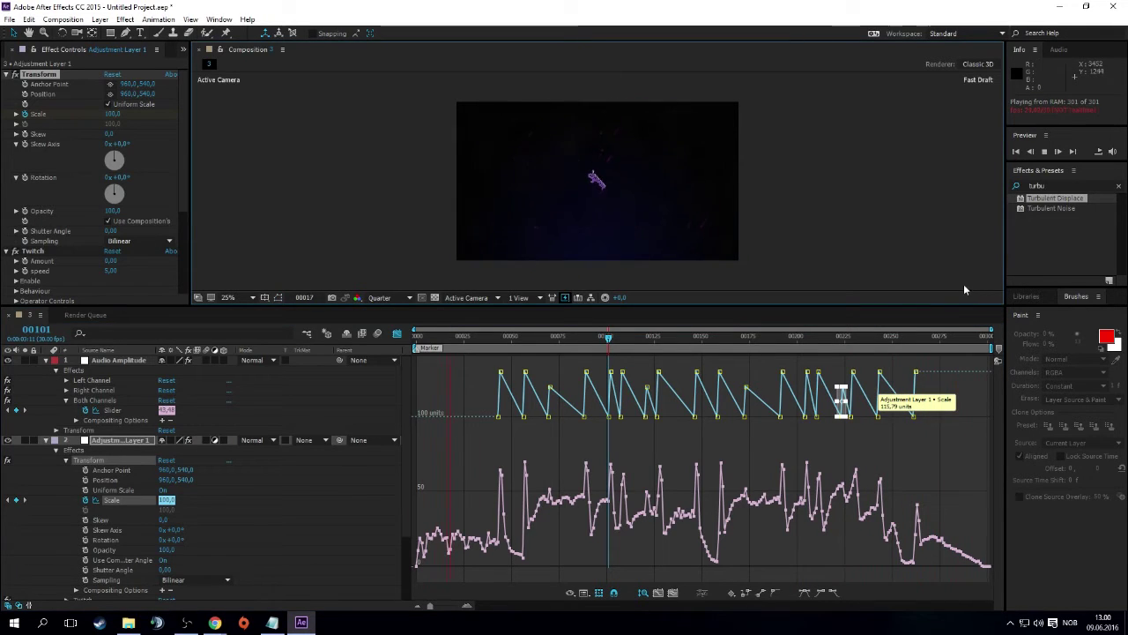
{"action": "key", "text": "space"}
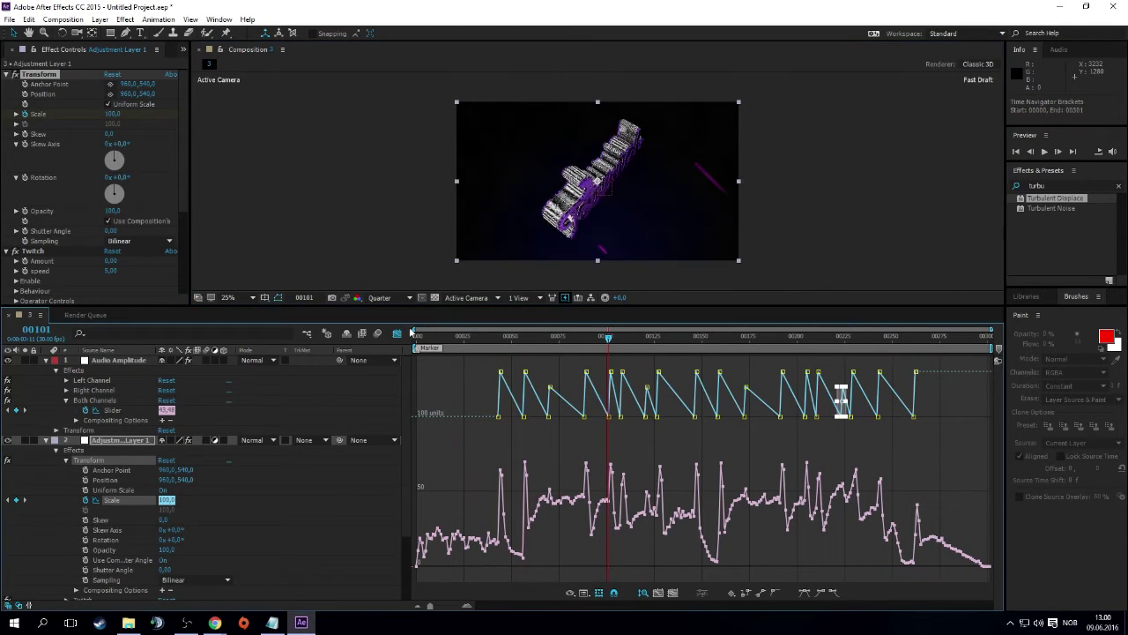
{"action": "key", "text": "space"}
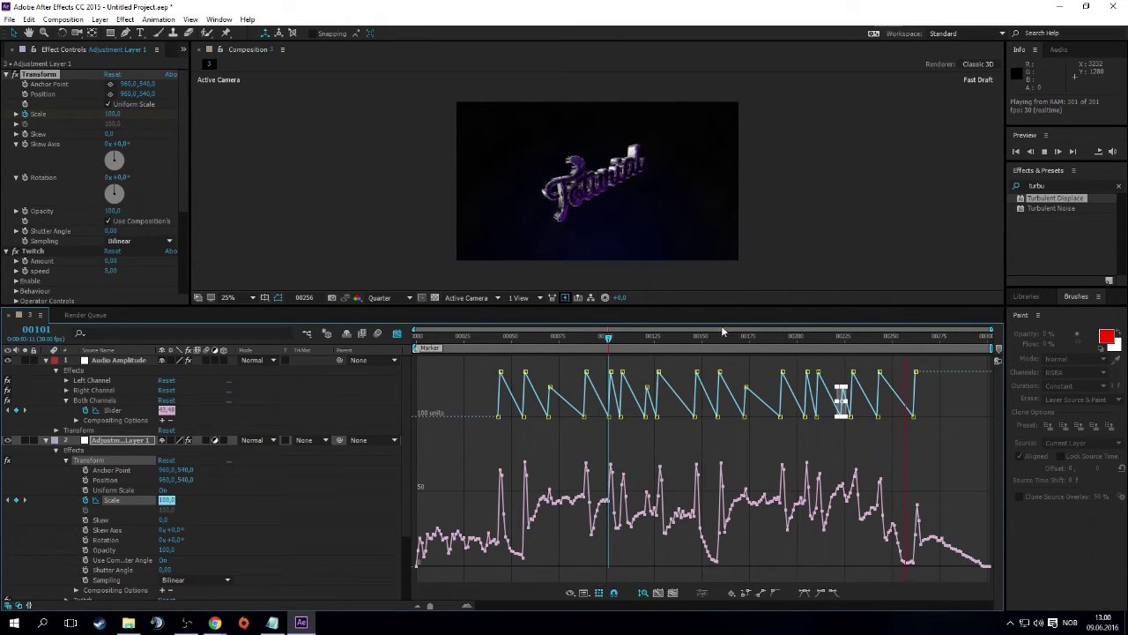
{"action": "key", "text": "space"}
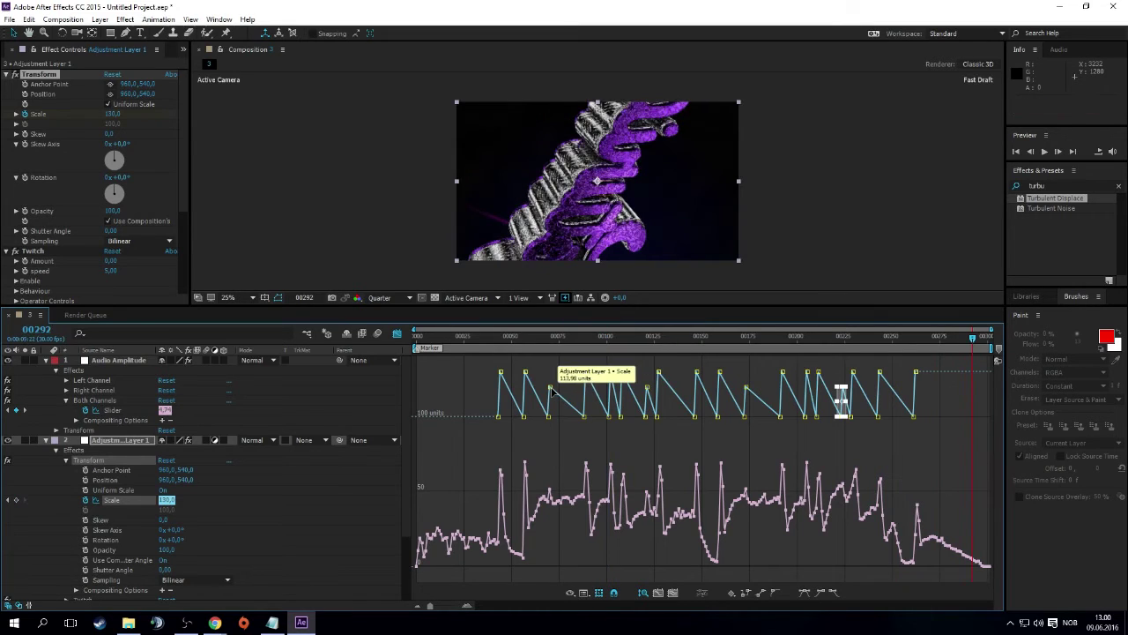
Lower the Scale peaks at frames 70, 172 and two others toward 100 on the graph
{"action": "left_click_drag", "start_coordinate": [544, 381], "coordinate": [588, 420]}
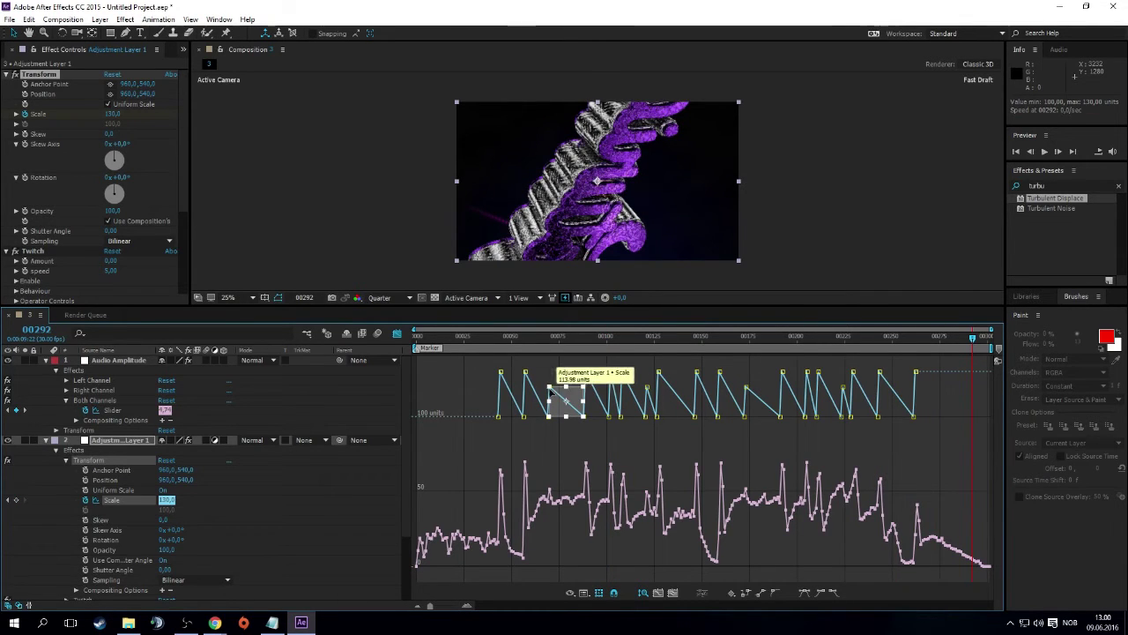
{"action": "left_click", "coordinate": [550, 389]}
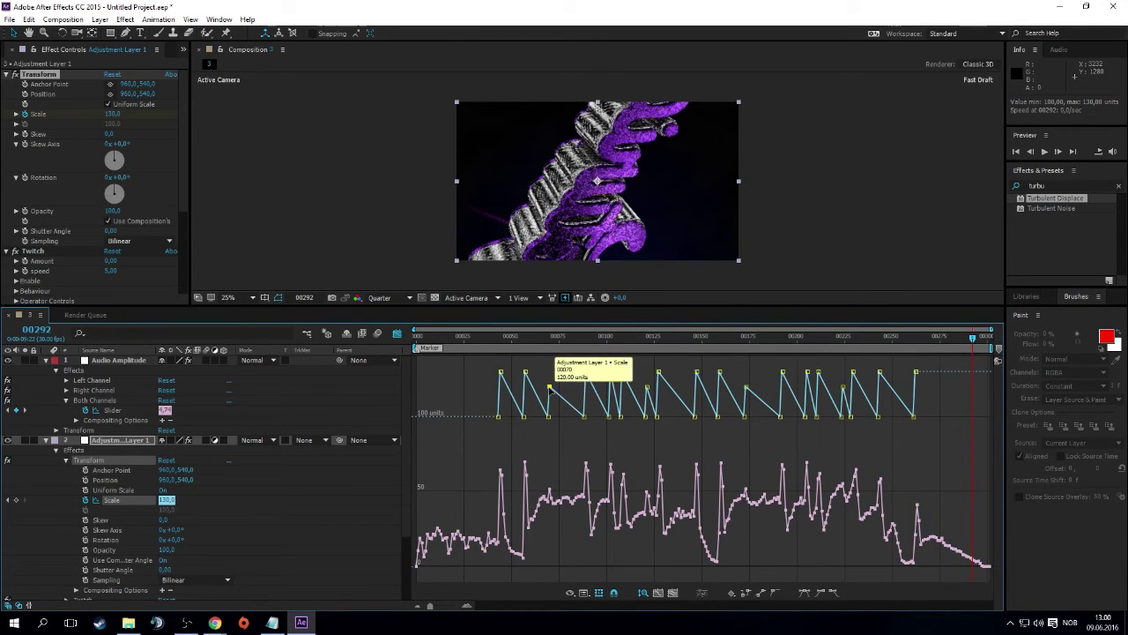
{"action": "left_click_drag", "start_coordinate": [548, 389], "coordinate": [549, 421]}
{"action": "left_click_drag", "start_coordinate": [646, 372], "coordinate": [646, 417]}
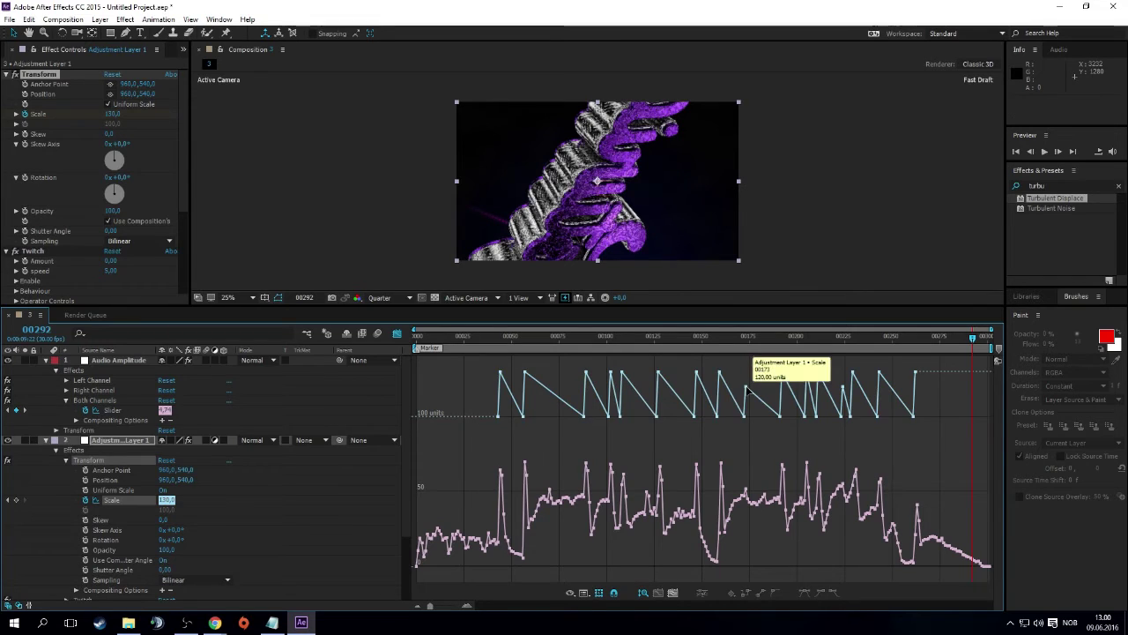
{"action": "left_click_drag", "start_coordinate": [746, 388], "coordinate": [744, 420]}
{"action": "left_click_drag", "start_coordinate": [844, 372], "coordinate": [842, 404]}
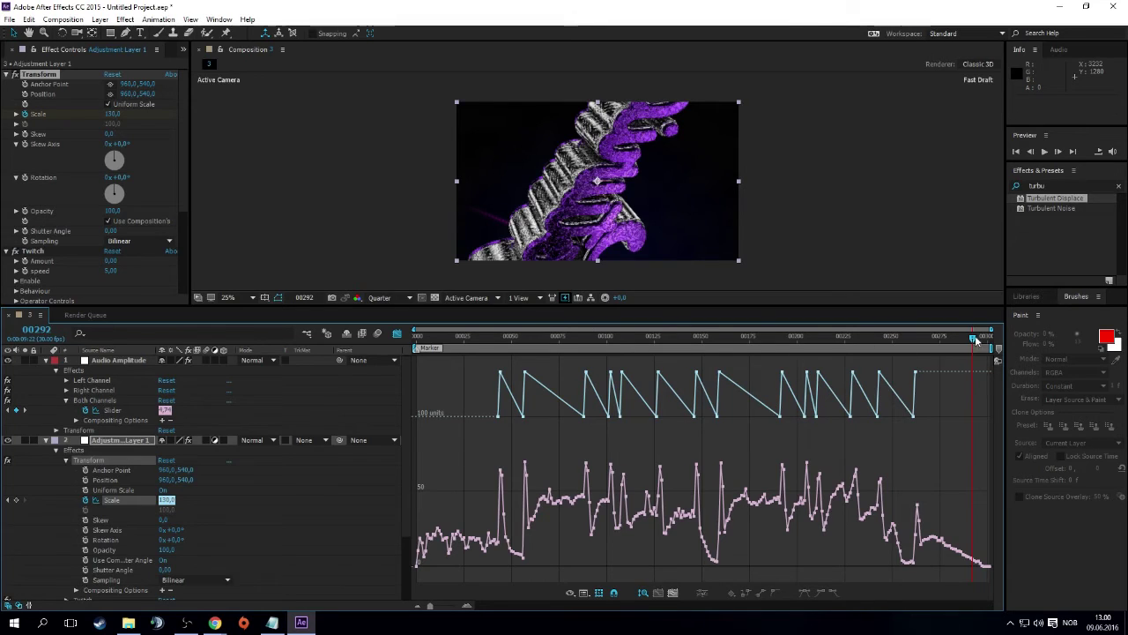
Add a closing Scale keyframe of 100 at frame 300
{"action": "left_click_drag", "start_coordinate": [974, 340], "coordinate": [987, 340]}
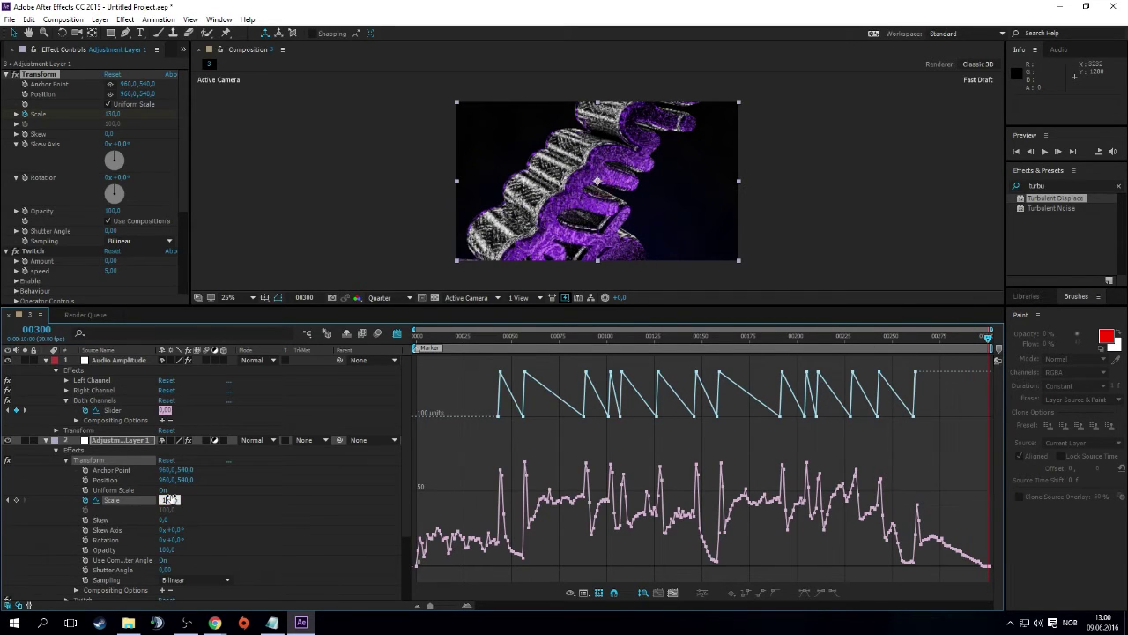
{"action": "type", "text": "00"}
{"action": "key", "text": "Return"}
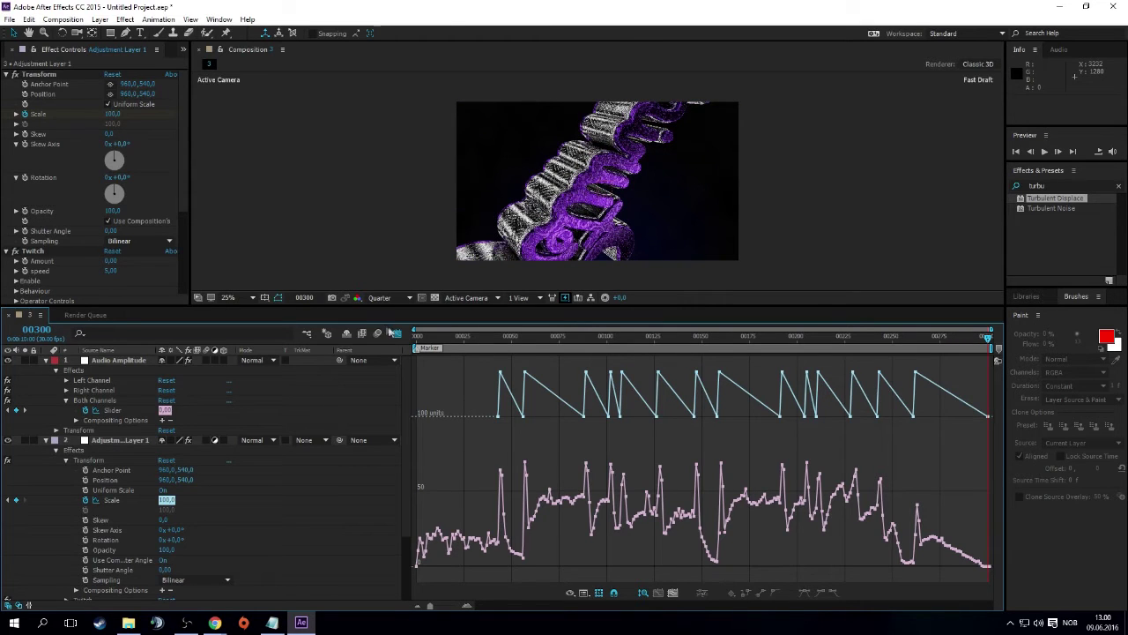
{"action": "left_click", "coordinate": [397, 334]}
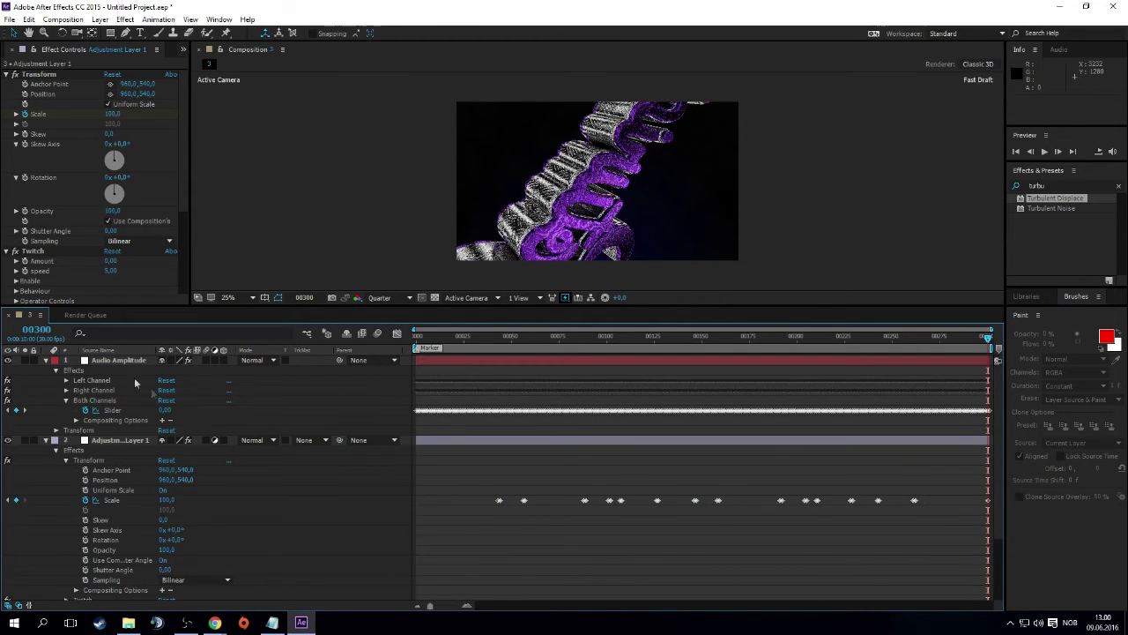
Delete the Audio Amplitude layer and enable Twitch's Scale and Slide options
{"action": "left_click", "coordinate": [114, 361]}
{"action": "key", "text": "Delete"}
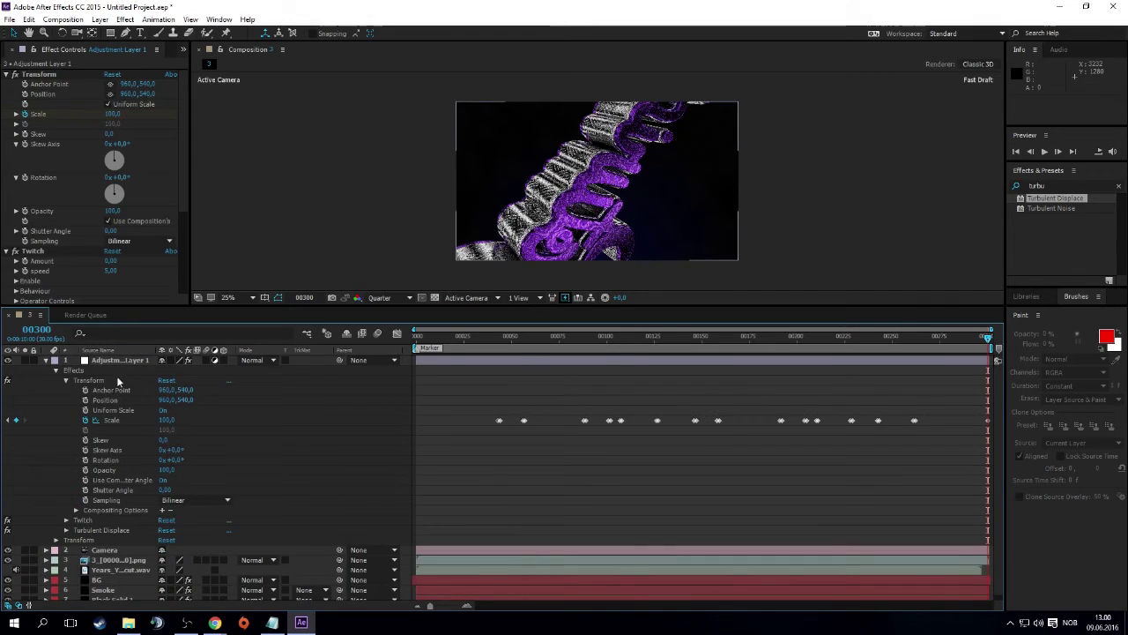
{"action": "left_click", "coordinate": [66, 520]}
{"action": "left_click", "coordinate": [164, 539]}
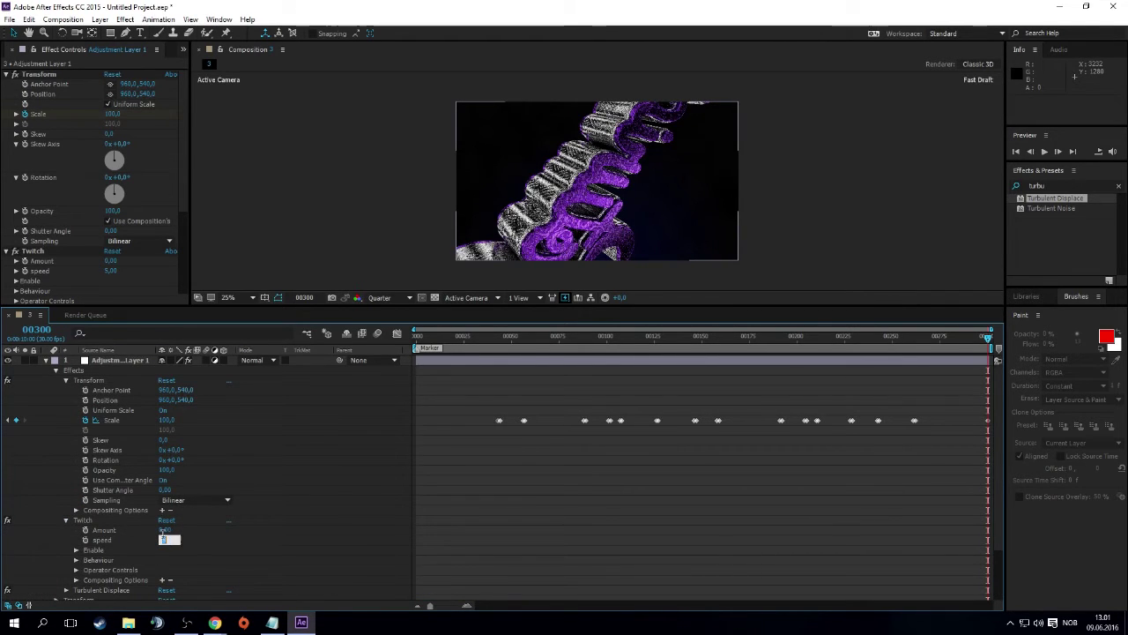
{"action": "type", "text": "90"}
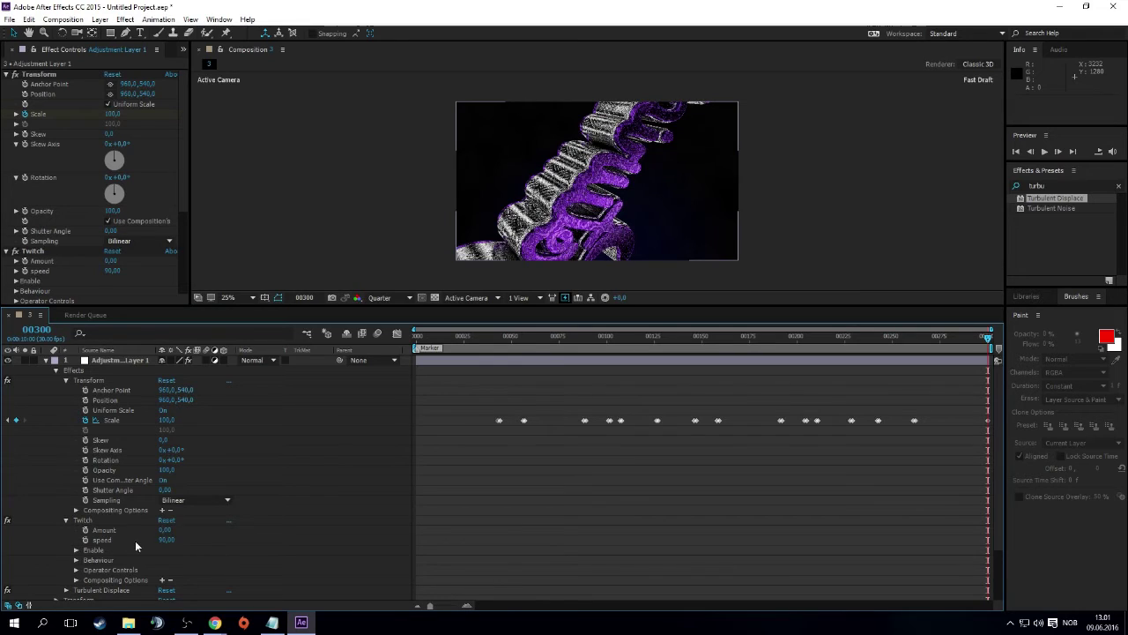
{"action": "left_click", "coordinate": [76, 550]}
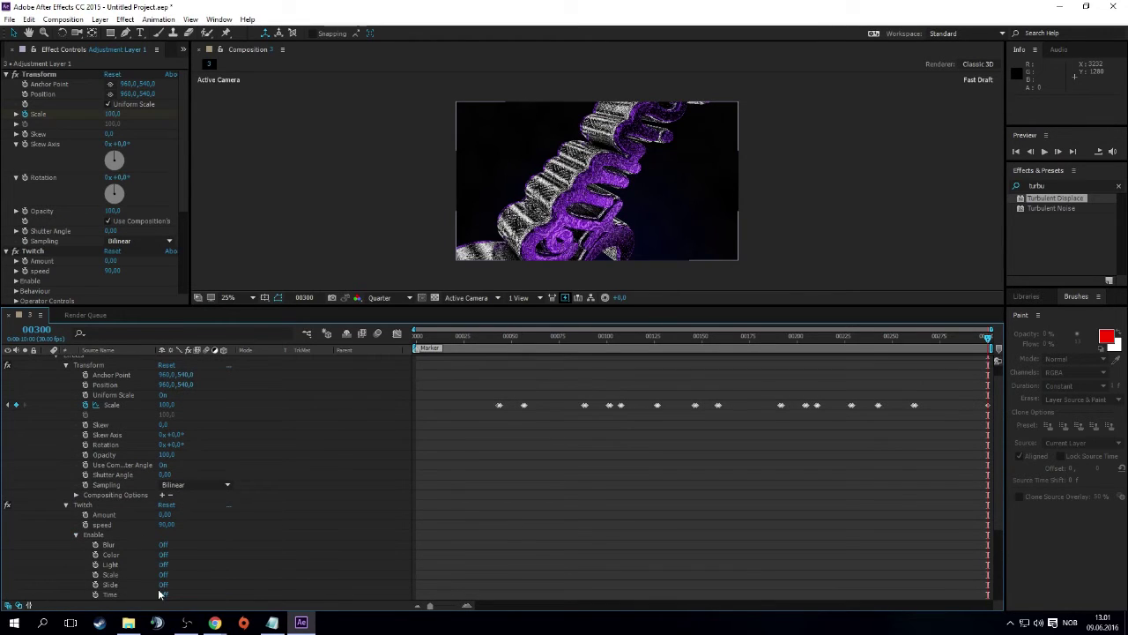
{"action": "left_click", "coordinate": [164, 585]}
{"action": "left_click", "coordinate": [163, 574]}
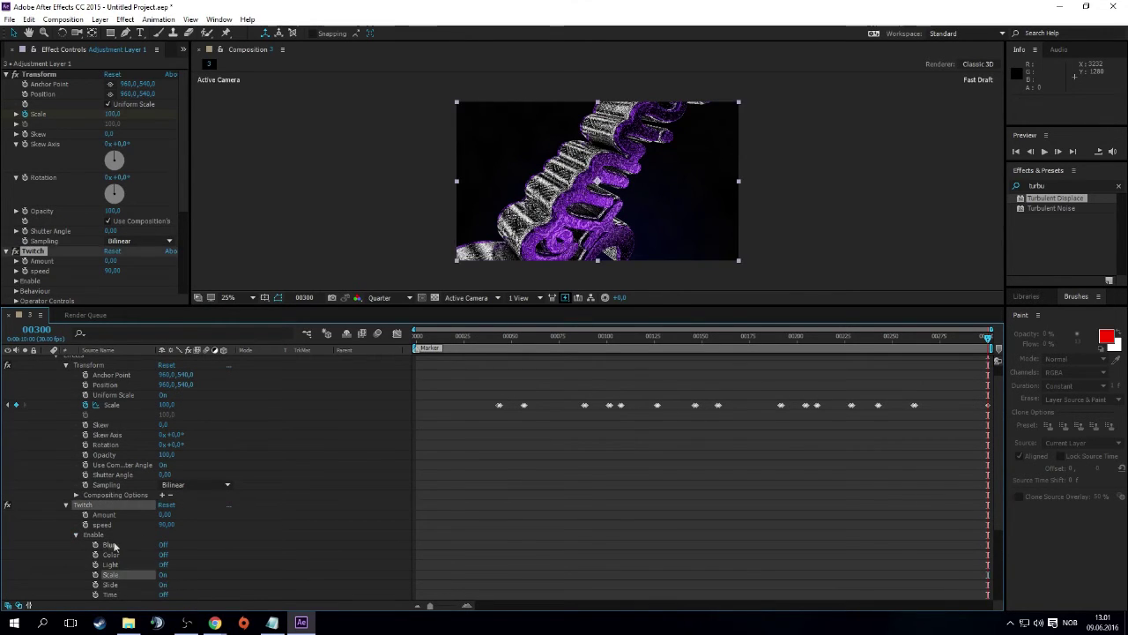
{"action": "left_click", "coordinate": [77, 535]}
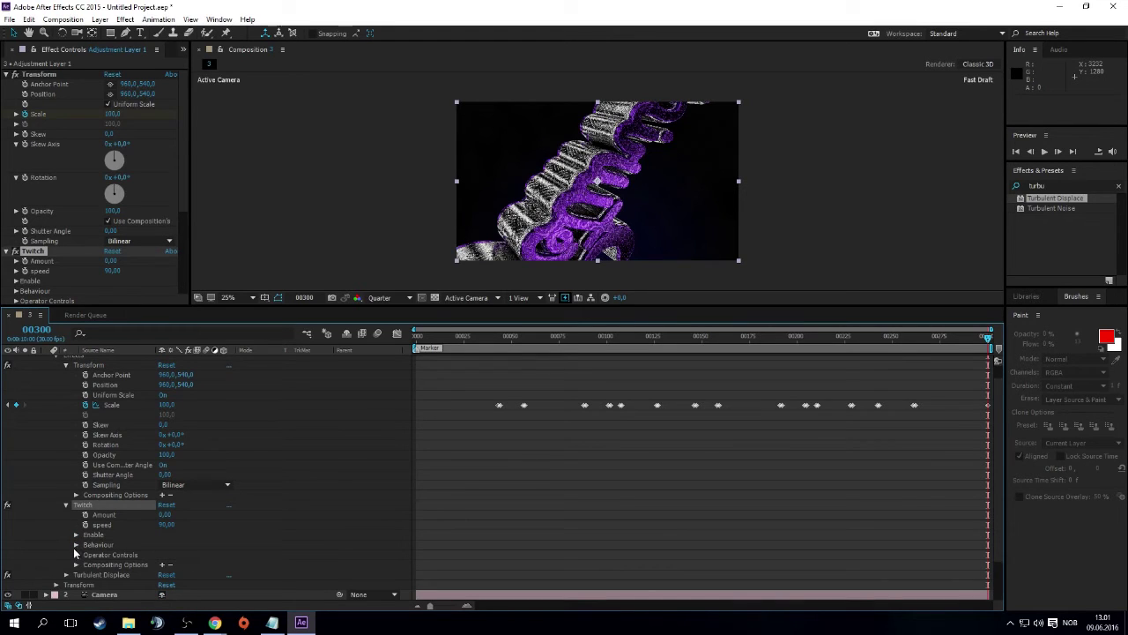
Set Twitch speed to 80 and the Scale operator Amount to 25
{"action": "left_click", "coordinate": [76, 554]}
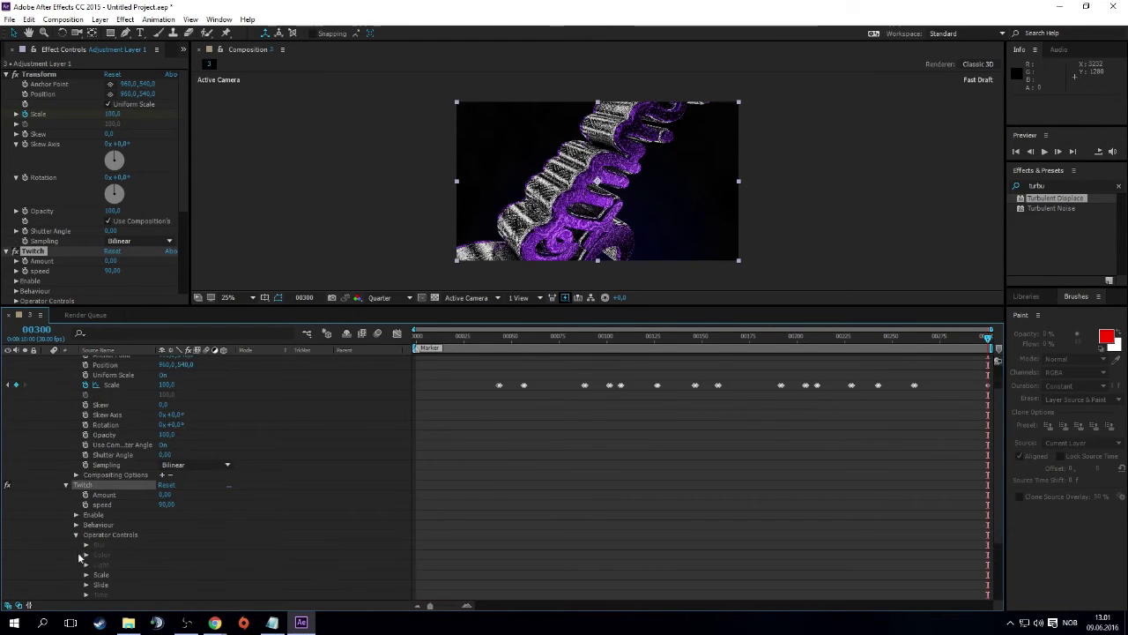
{"action": "left_click", "coordinate": [85, 545]}
{"action": "left_click", "coordinate": [165, 465]}
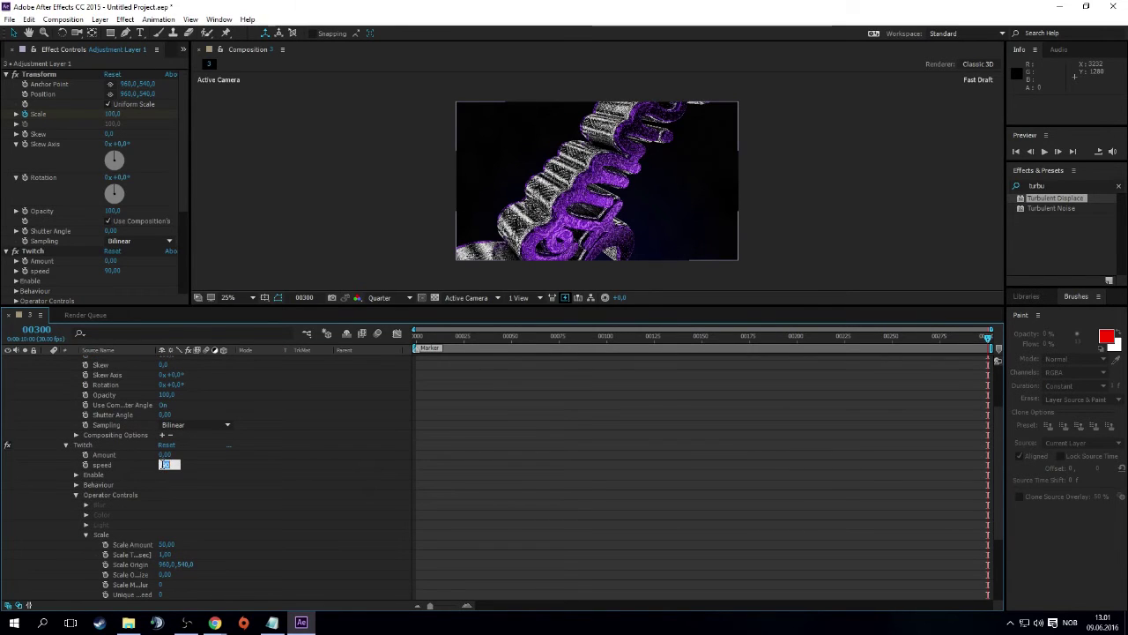
{"action": "type", "text": "80"}
{"action": "left_click", "coordinate": [167, 544]}
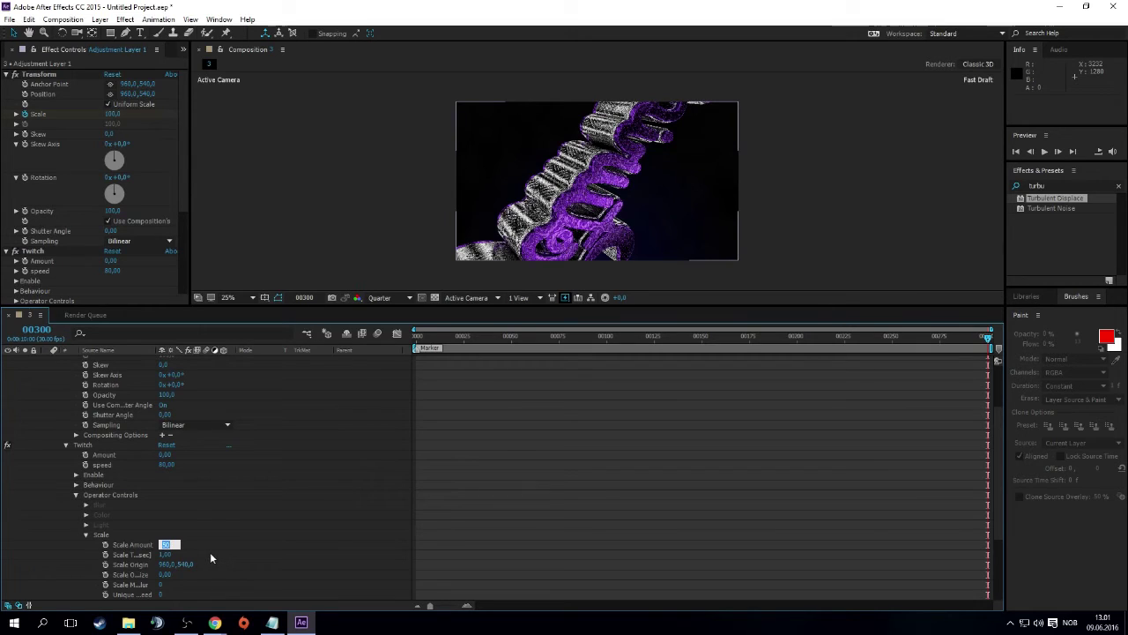
{"action": "type", "text": "2"}
{"action": "key", "text": "Return"}
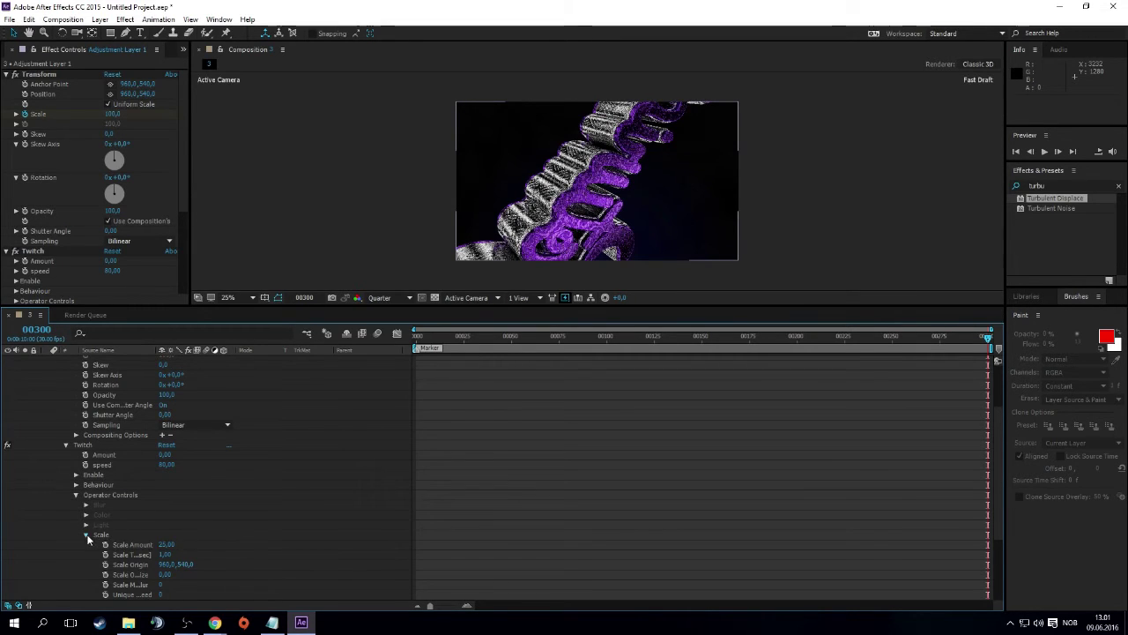
{"action": "left_click", "coordinate": [86, 535]}
Set the Slide operator Amount to 25 and collapse the Twitch controls
{"action": "left_click", "coordinate": [87, 545]}
{"action": "scroll", "coordinate": [88, 544], "scroll_direction": "down", "scroll_amount": 1}
{"action": "left_click", "coordinate": [167, 524]}
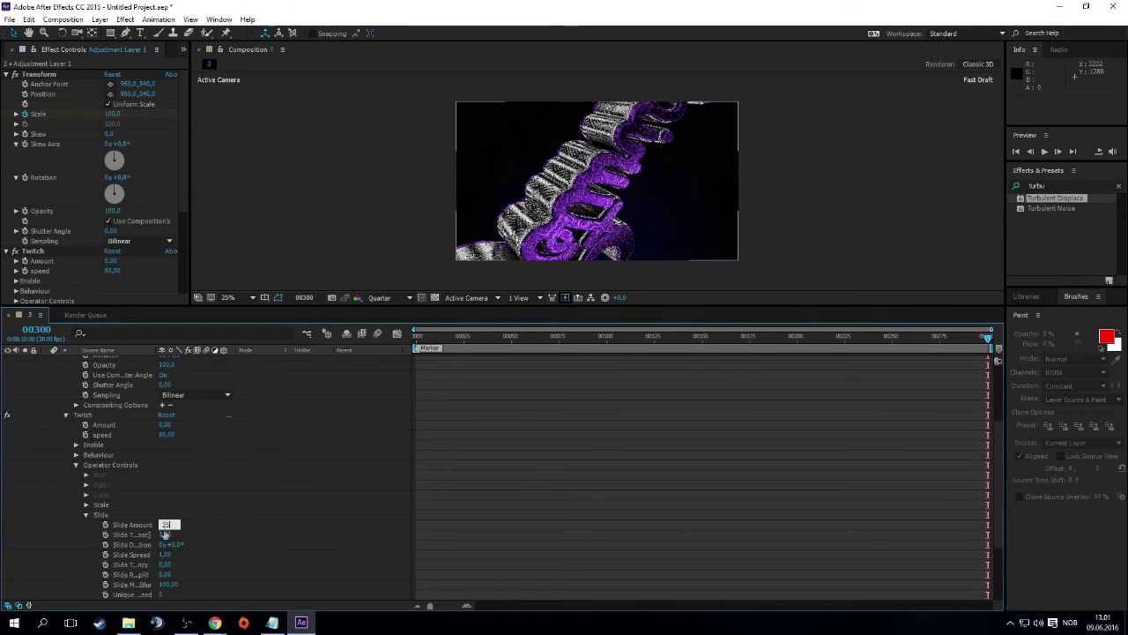
{"action": "type", "text": "25"}
{"action": "key", "text": "Tab"}
{"action": "type", "text": "25"}
{"action": "key", "text": "Return"}
{"action": "left_click", "coordinate": [87, 515]}
{"action": "left_click", "coordinate": [76, 465]}
{"action": "scroll", "coordinate": [126, 457], "scroll_direction": "up", "scroll_amount": 1}
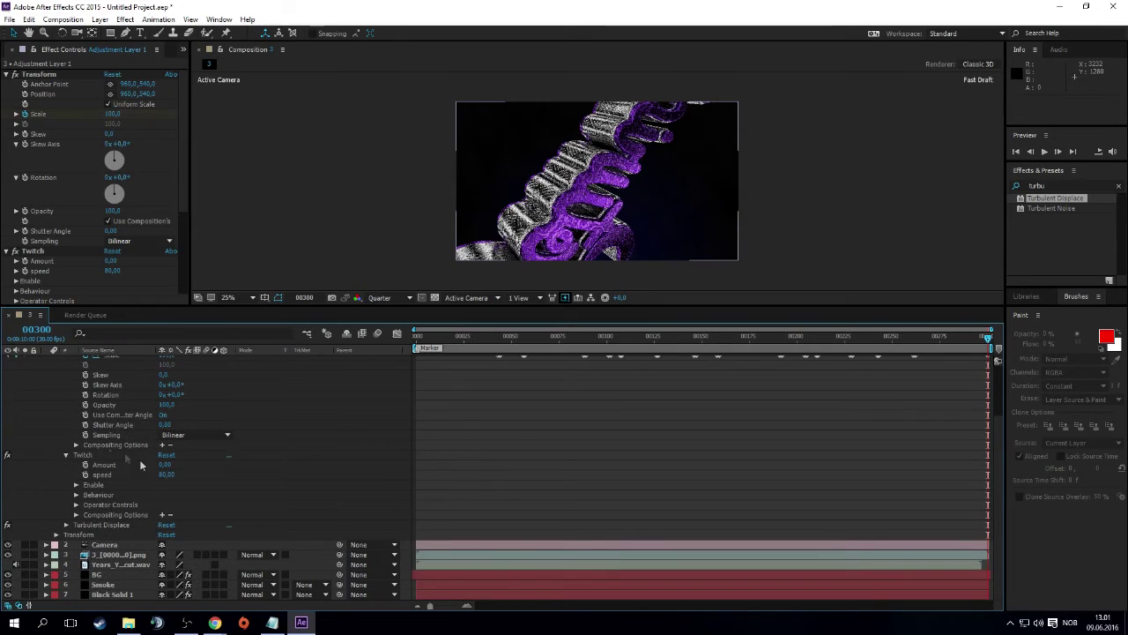
{"action": "left_click", "coordinate": [496, 338]}
Keyframe the Twitch Amount at frames 43 and 44 on the first Scale pulse
{"action": "scroll", "coordinate": [506, 377], "scroll_direction": "up", "scroll_amount": 1}
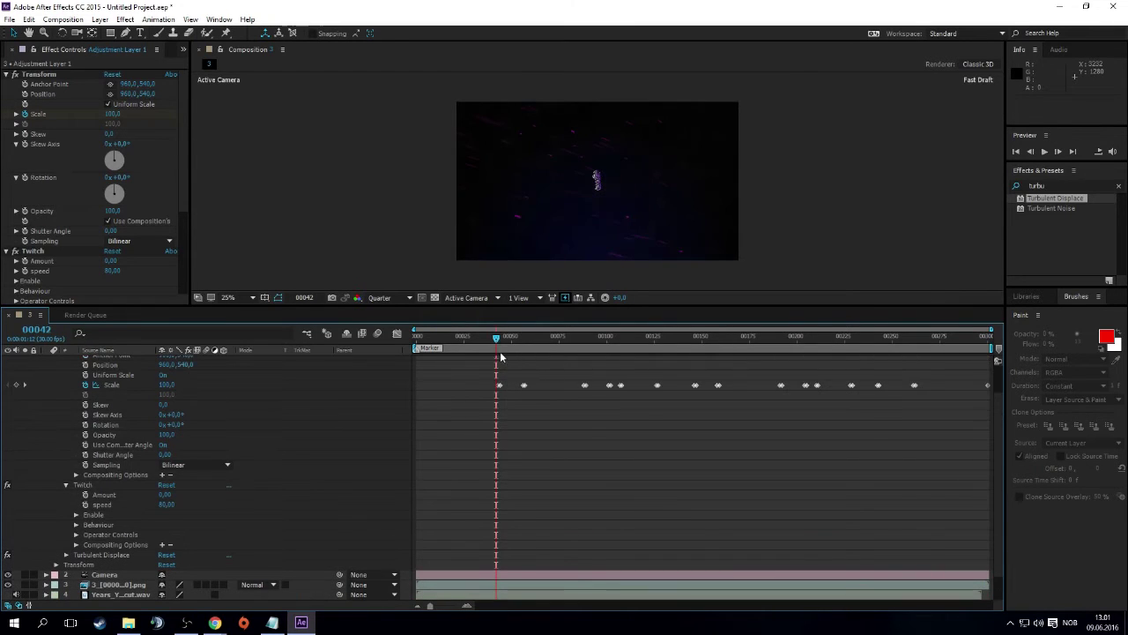
{"action": "left_click", "coordinate": [498, 337]}
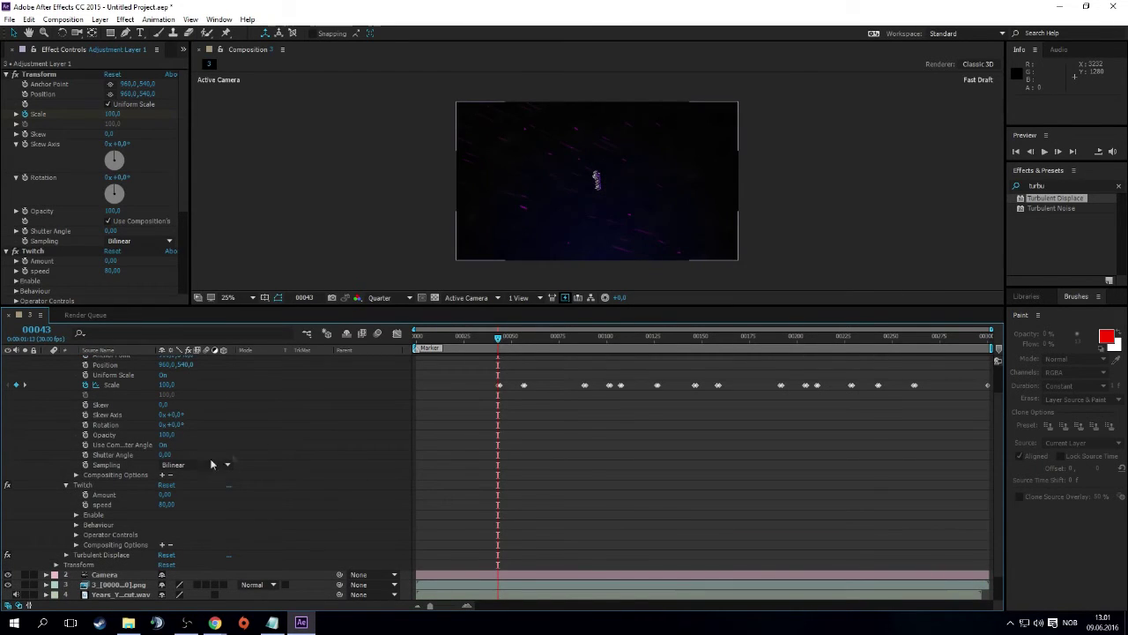
{"action": "left_click", "coordinate": [86, 494]}
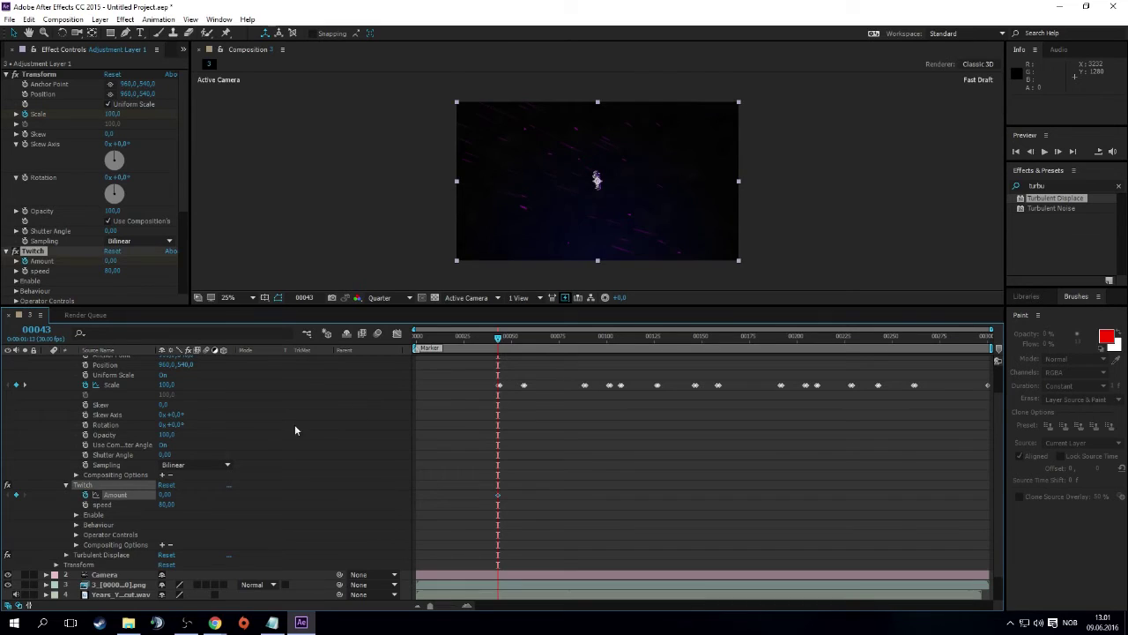
{"action": "left_click", "coordinate": [501, 336]}
{"action": "left_click", "coordinate": [164, 495]}
{"action": "type", "text": "0"}
{"action": "key", "text": "Return"}
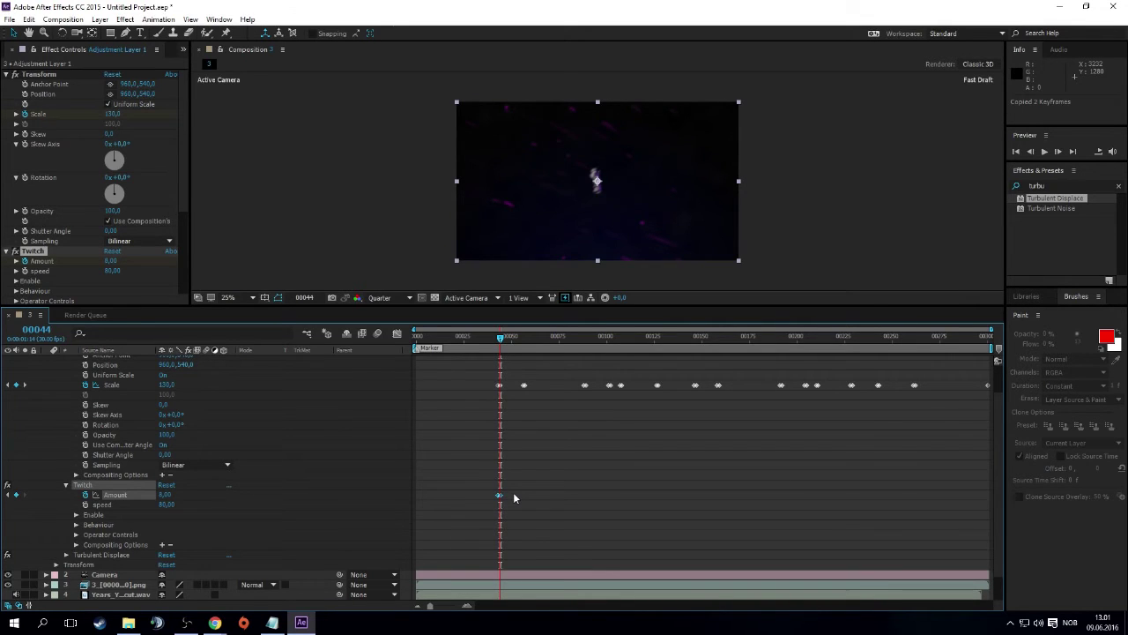
Paste the Amount keyframe pair at each following Scale keyframe, then preview the animation
{"action": "key", "text": "k"}
{"action": "key", "text": "ctrl+v"}
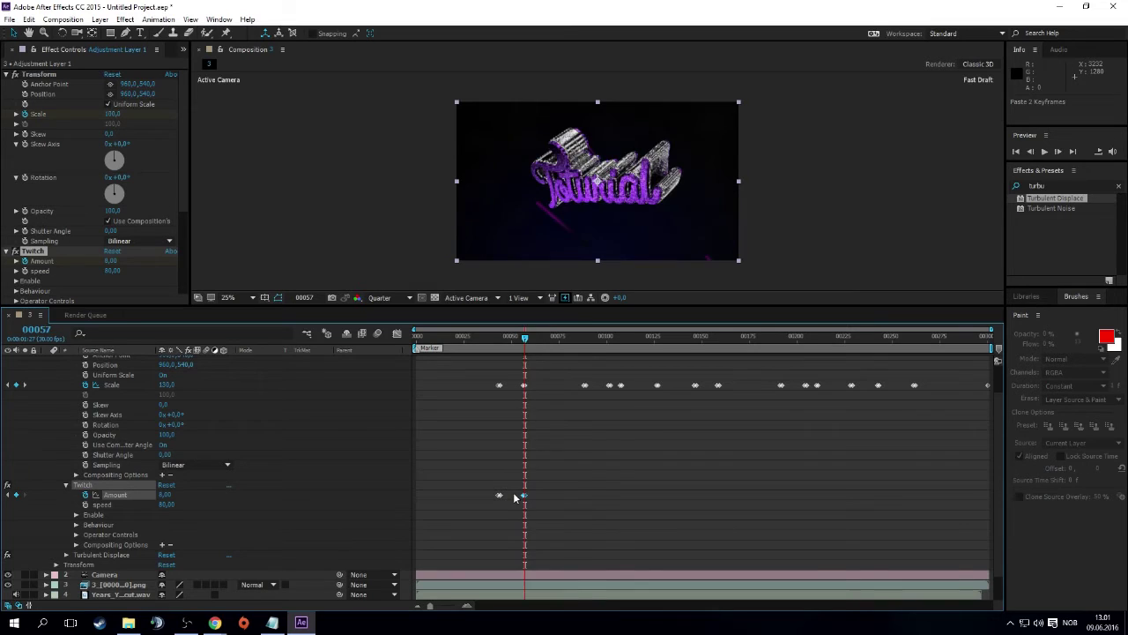
{"action": "key", "text": "k"}
{"action": "key", "text": "ctrl+v"}
{"action": "key", "text": "k"}
{"action": "key", "text": "ctrl+v"}
{"action": "key", "text": "k"}
{"action": "key", "text": "ctrl+v"}
{"action": "key", "text": "k"}
{"action": "key", "text": "ctrl+v"}
{"action": "key", "text": "k"}
{"action": "key", "text": "ctrl+v"}
{"action": "key", "text": "k"}
{"action": "key", "text": "ctrl+v"}
{"action": "key", "text": "k"}
{"action": "key", "text": "ctrl+v"}
{"action": "key", "text": "k"}
{"action": "key", "text": "ctrl+v"}
{"action": "key", "text": "k"}
{"action": "key", "text": "ctrl+v"}
{"action": "key", "text": "k"}
{"action": "key", "text": "ctrl+v"}
{"action": "key", "text": "k"}
{"action": "key", "text": "ctrl+v"}
{"action": "key", "text": "k"}
{"action": "key", "text": "ctrl+v"}
{"action": "key", "text": "k"}
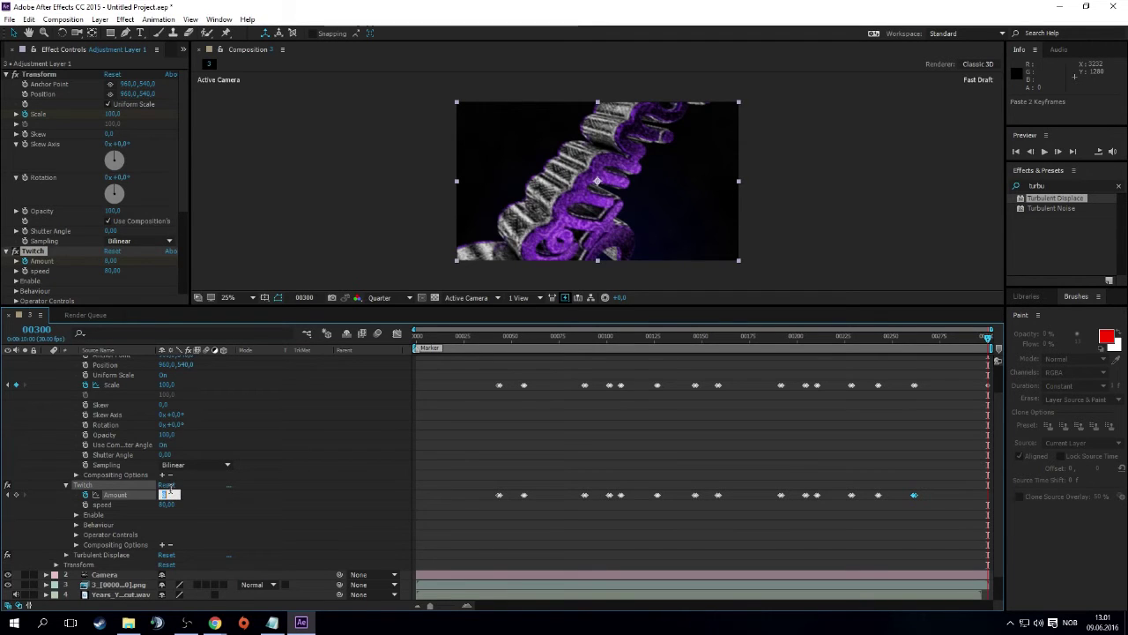
{"action": "left_click", "coordinate": [222, 499]}
{"action": "key", "text": "space"}
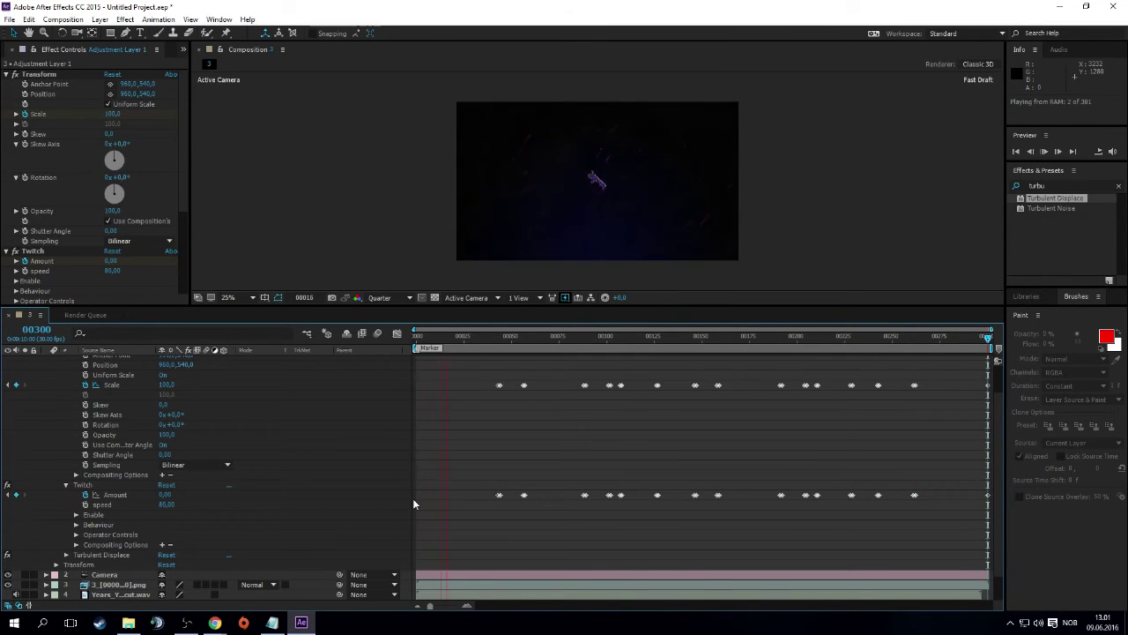
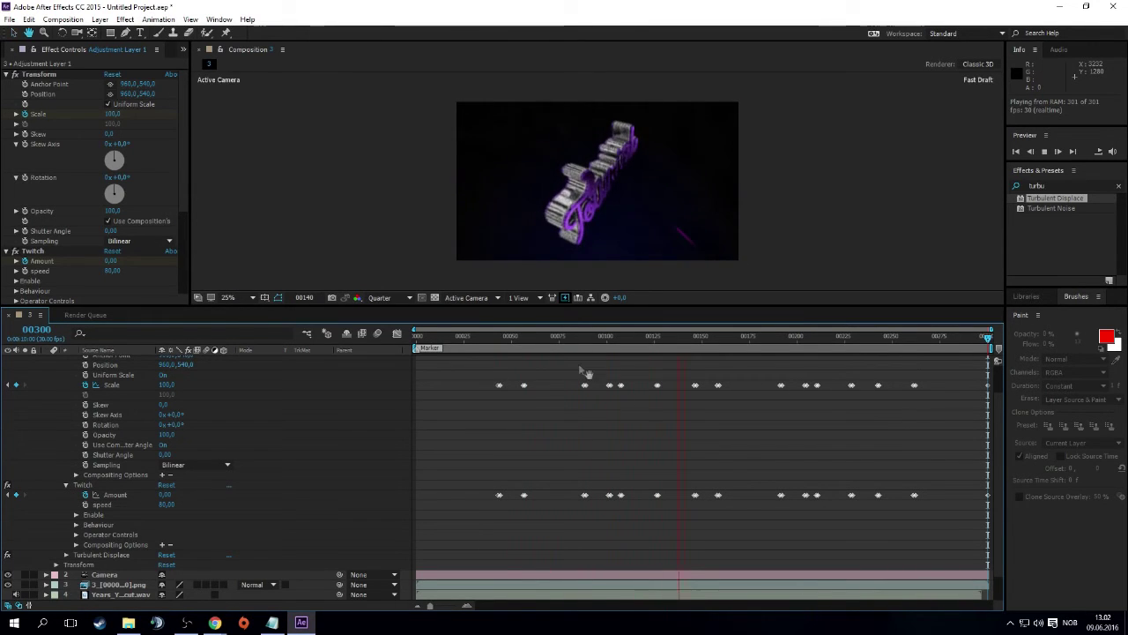
At frame 56, start Turbulent Displace Amount keyframes for a short distortion pulse and copy them
{"action": "left_click", "coordinate": [523, 338]}
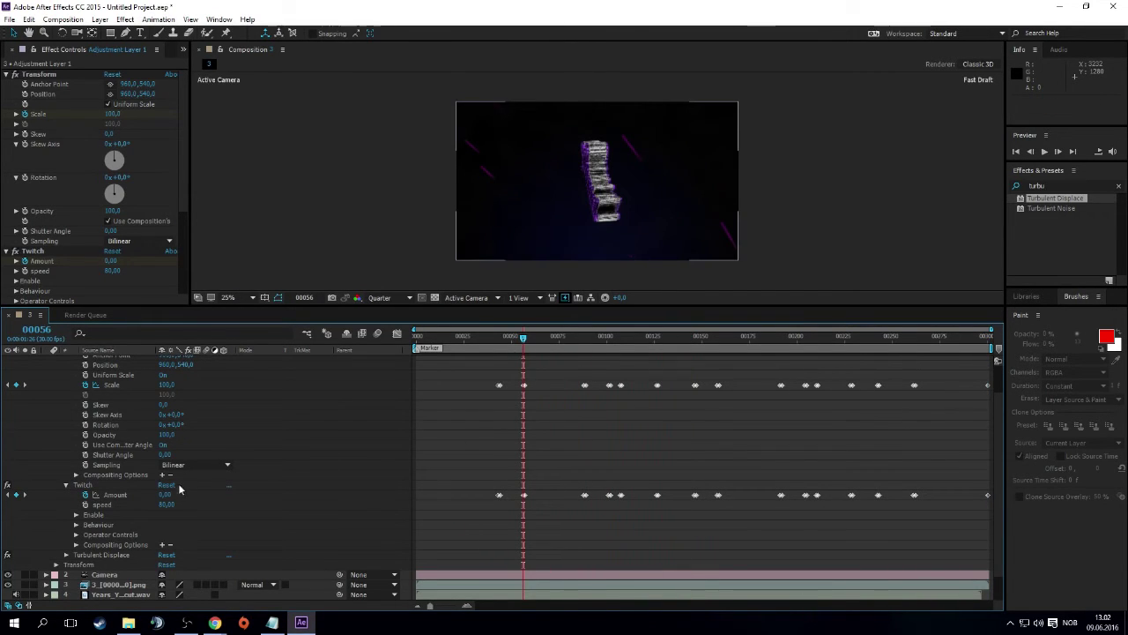
{"action": "left_click", "coordinate": [65, 485]}
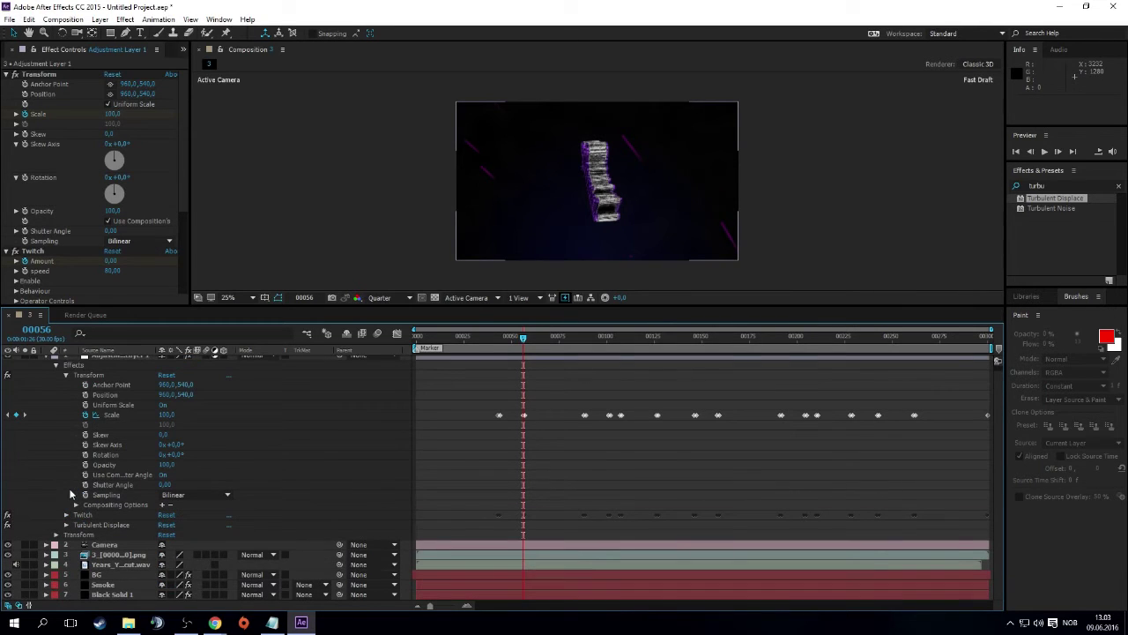
{"action": "left_click", "coordinate": [67, 524]}
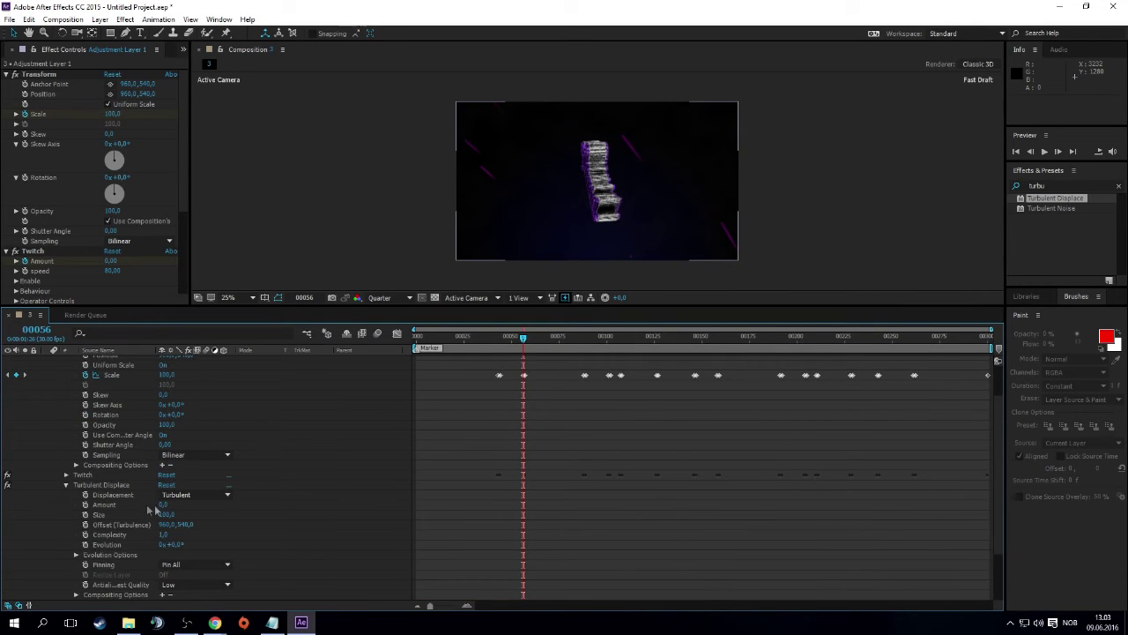
{"action": "left_click", "coordinate": [86, 505]}
{"action": "left_click_drag", "start_coordinate": [523, 340], "coordinate": [525, 340]}
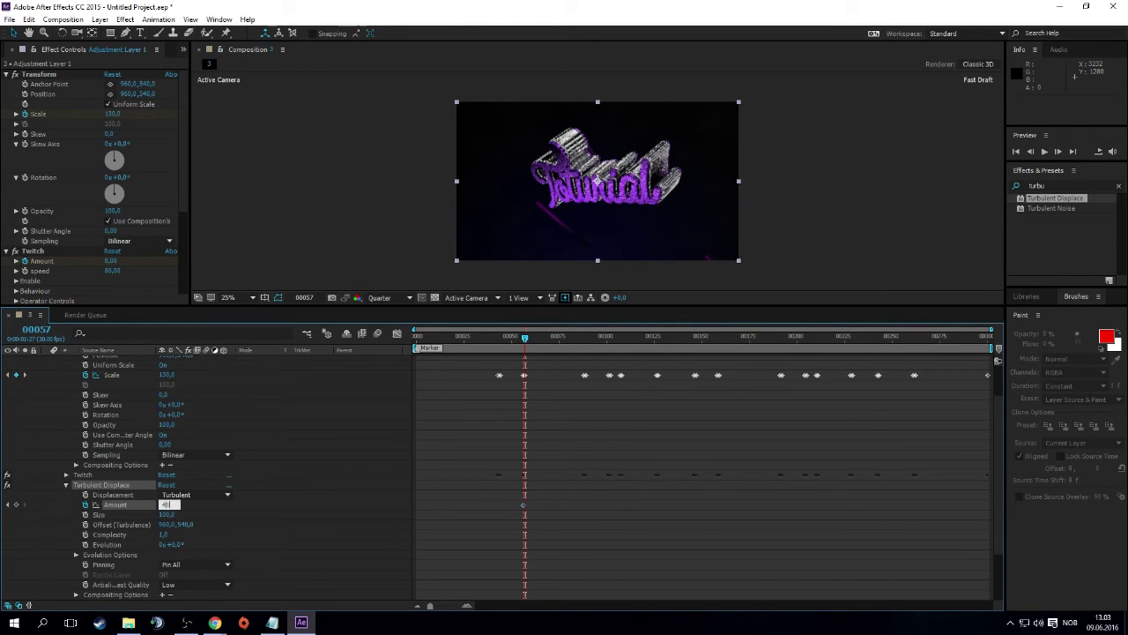
{"action": "left_click", "coordinate": [523, 506]}
{"action": "left_click", "coordinate": [525, 505]}
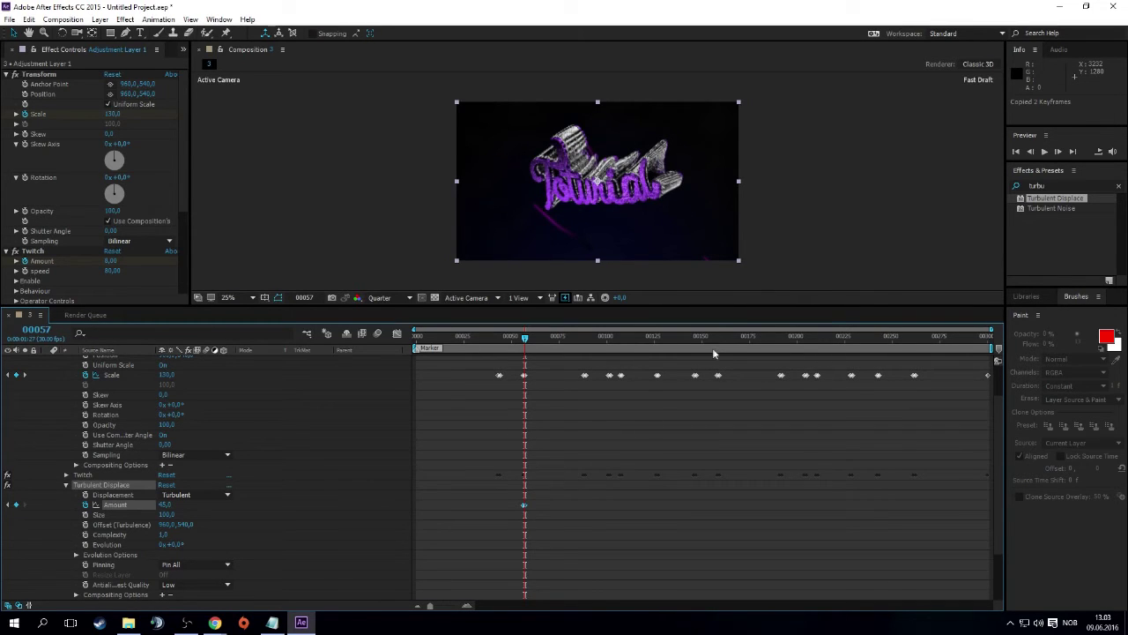
Paste the Amount pulse at frame 88 after deleting the misplaced pasted keyframes
{"action": "left_click_drag", "start_coordinate": [719, 348], "coordinate": [584, 350]}
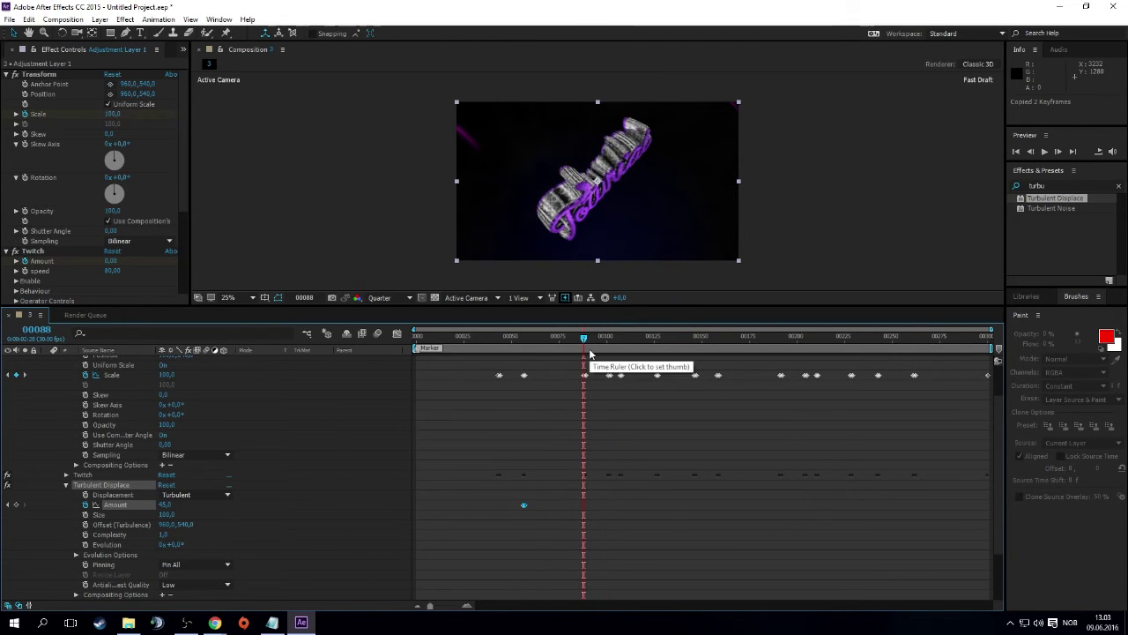
{"action": "key", "text": "ctrl+v"}
{"action": "key", "text": "k"}
{"action": "key", "text": "k"}
{"action": "key", "text": "k"}
{"action": "key", "text": "ctrl+v"}
{"action": "key", "text": "k"}
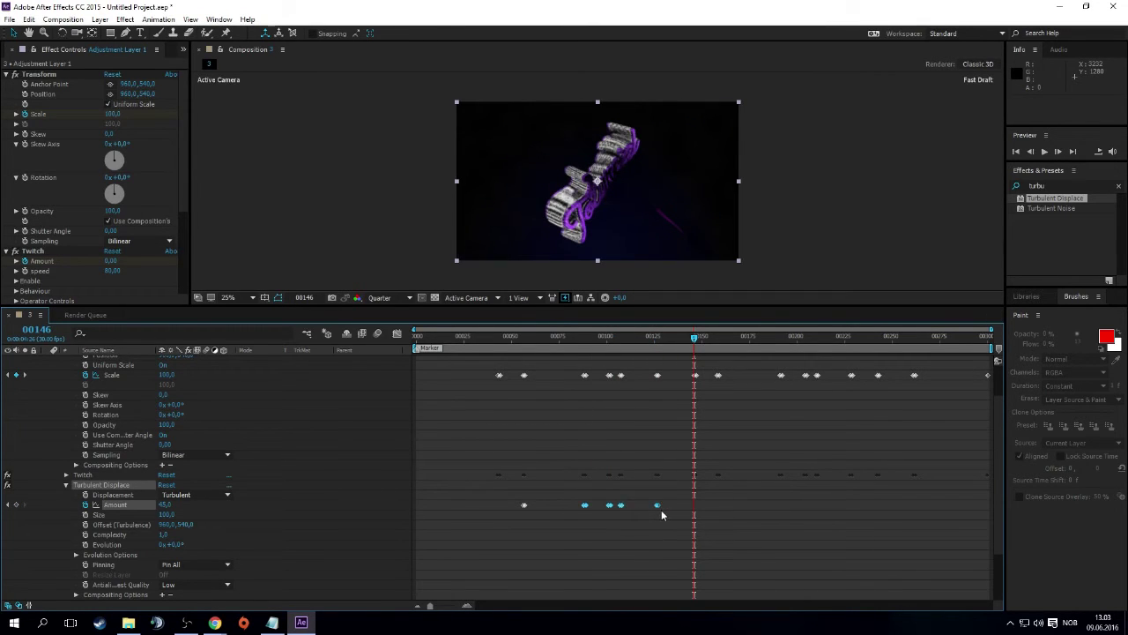
{"action": "key", "text": "Delete"}
{"action": "left_click", "coordinate": [585, 340]}
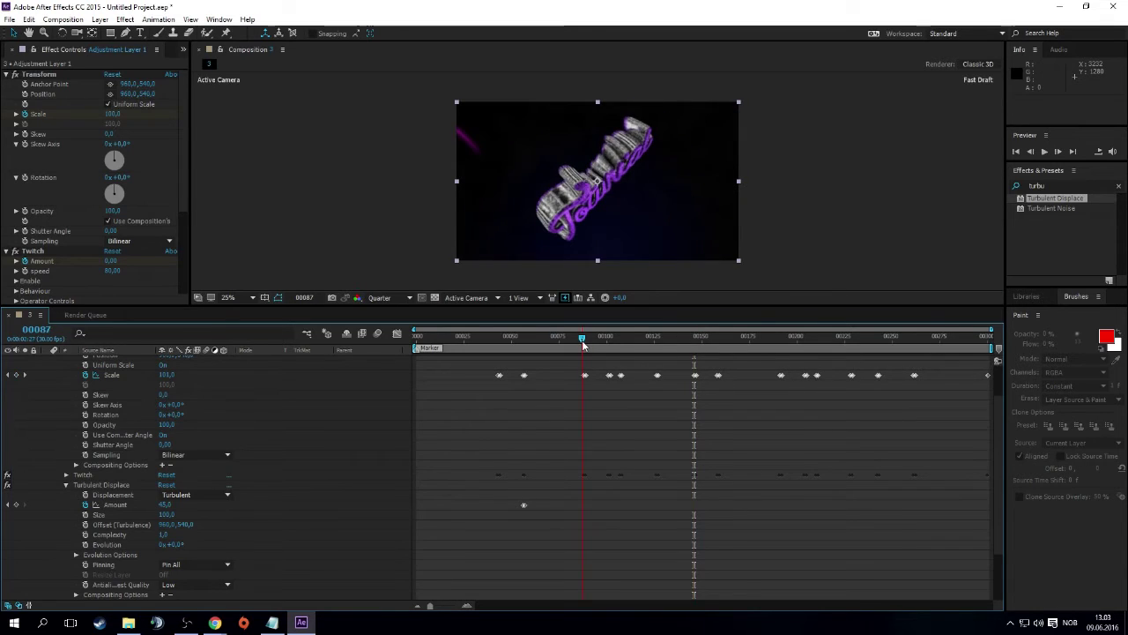
{"action": "key", "text": "ctrl+v"}
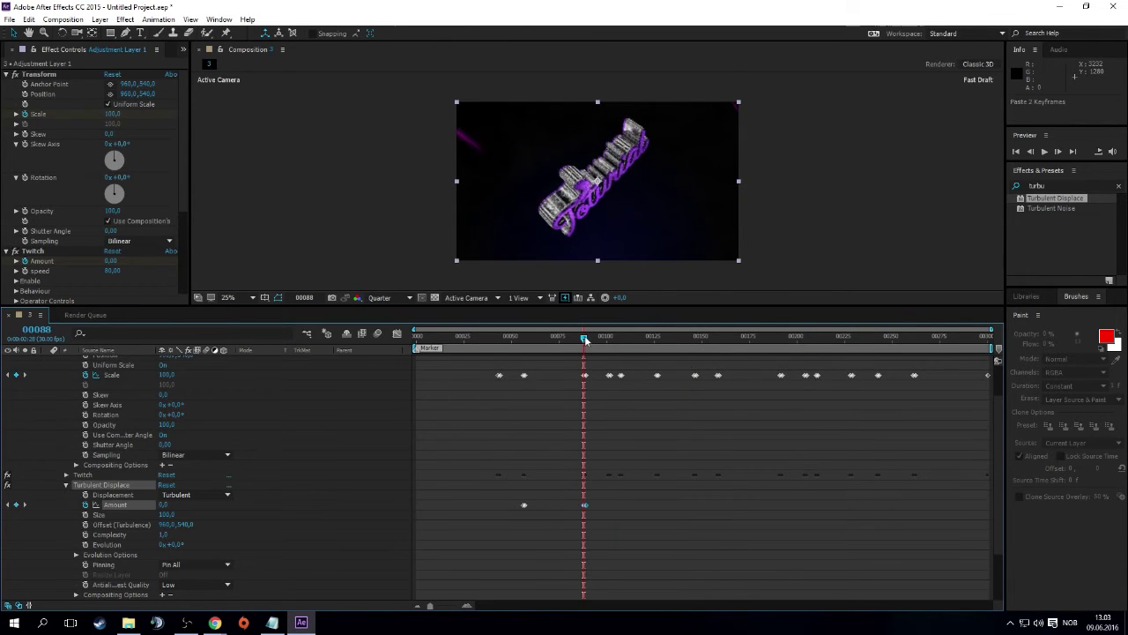
Set the frame-89 Amount keyframe to 25 and play back to check the pulse
{"action": "left_click_drag", "start_coordinate": [584, 340], "coordinate": [587, 340]}
{"action": "left_click", "coordinate": [586, 506]}
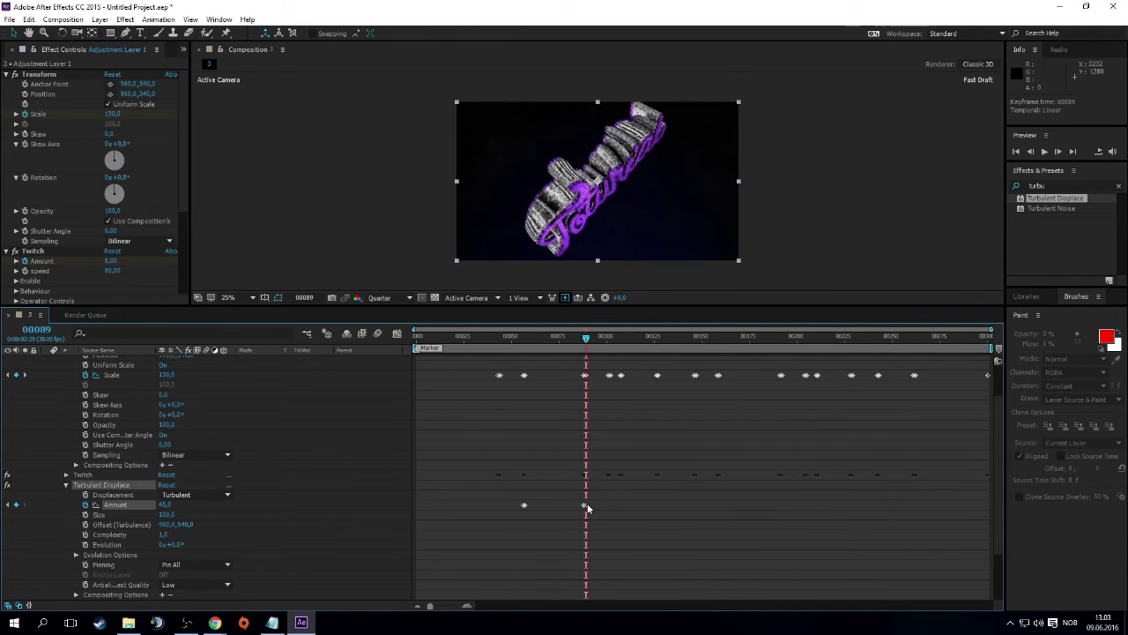
{"action": "left_click_drag", "start_coordinate": [165, 505], "coordinate": [164, 506]}
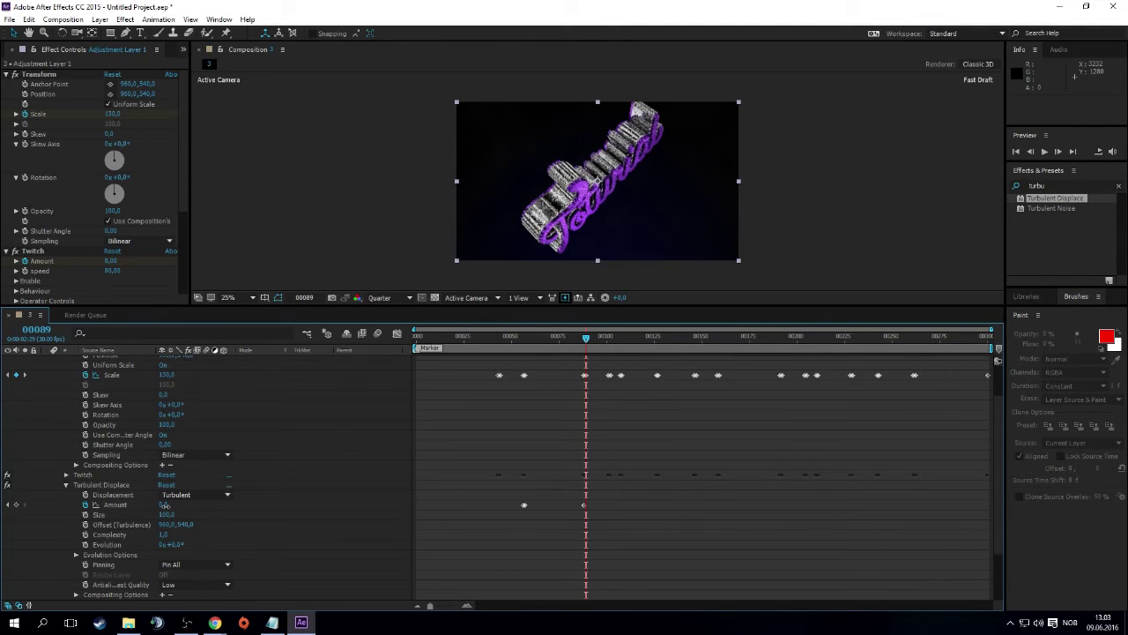
{"action": "type", "text": "30"}
{"action": "key", "text": "Return"}
{"action": "left_click", "coordinate": [585, 505]}
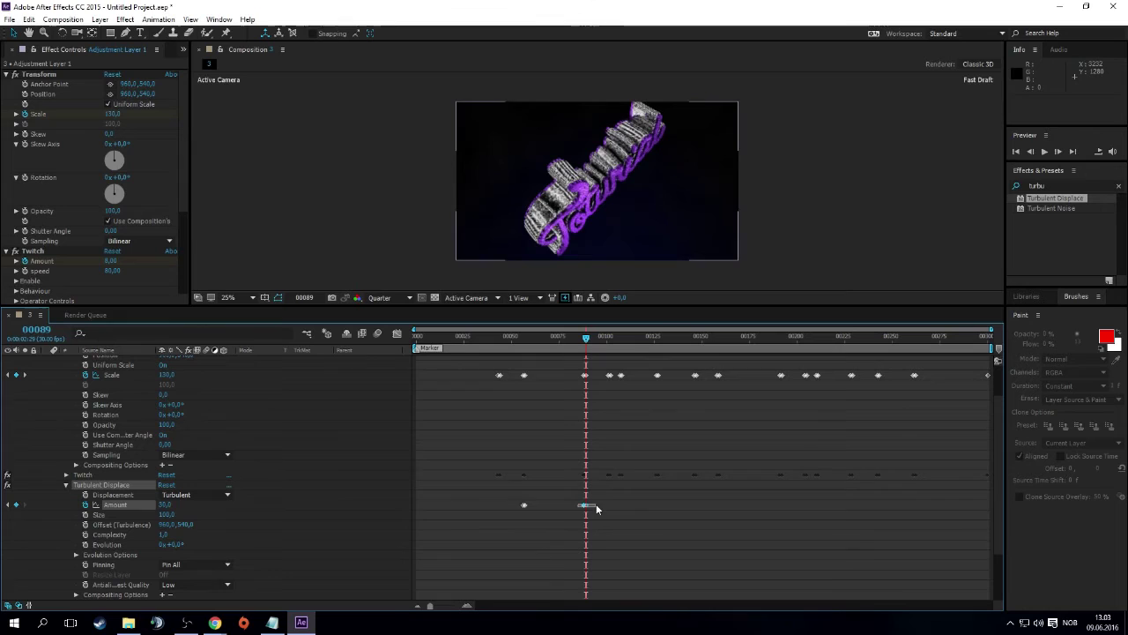
{"action": "type", "text": "5"}
{"action": "key", "text": "Return"}
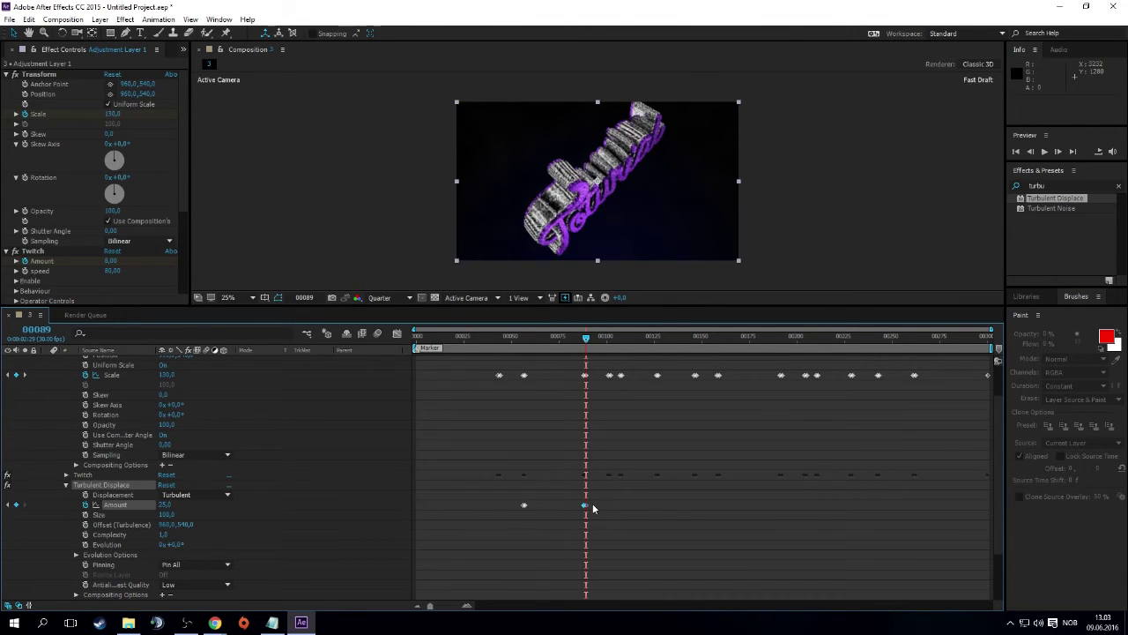
{"action": "key", "text": "space"}
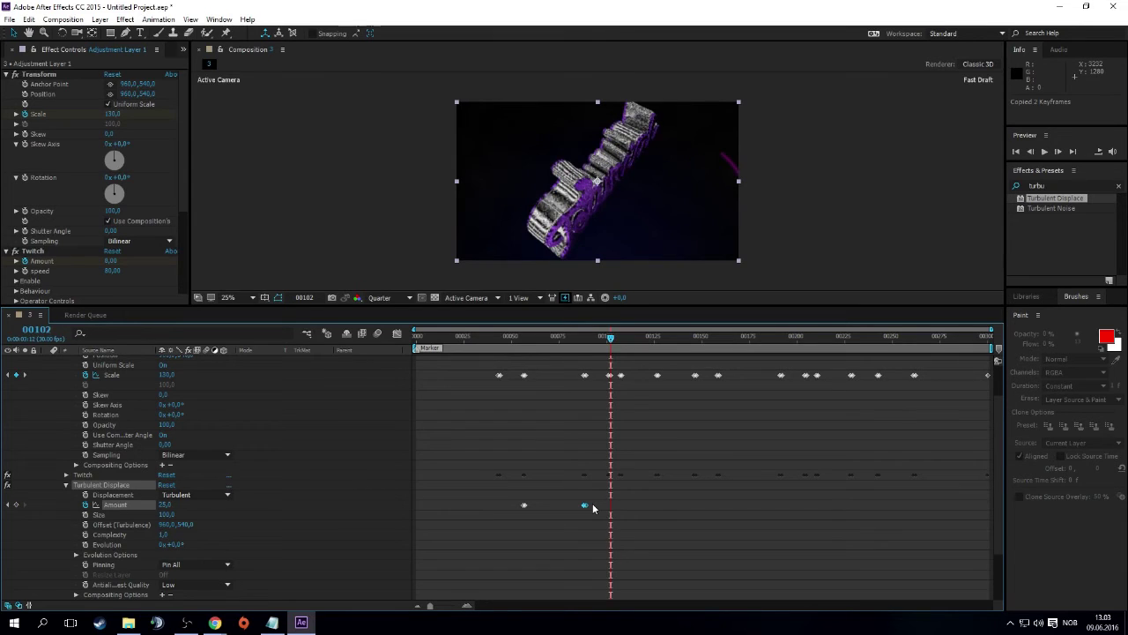
{"action": "left_click", "coordinate": [608, 338]}
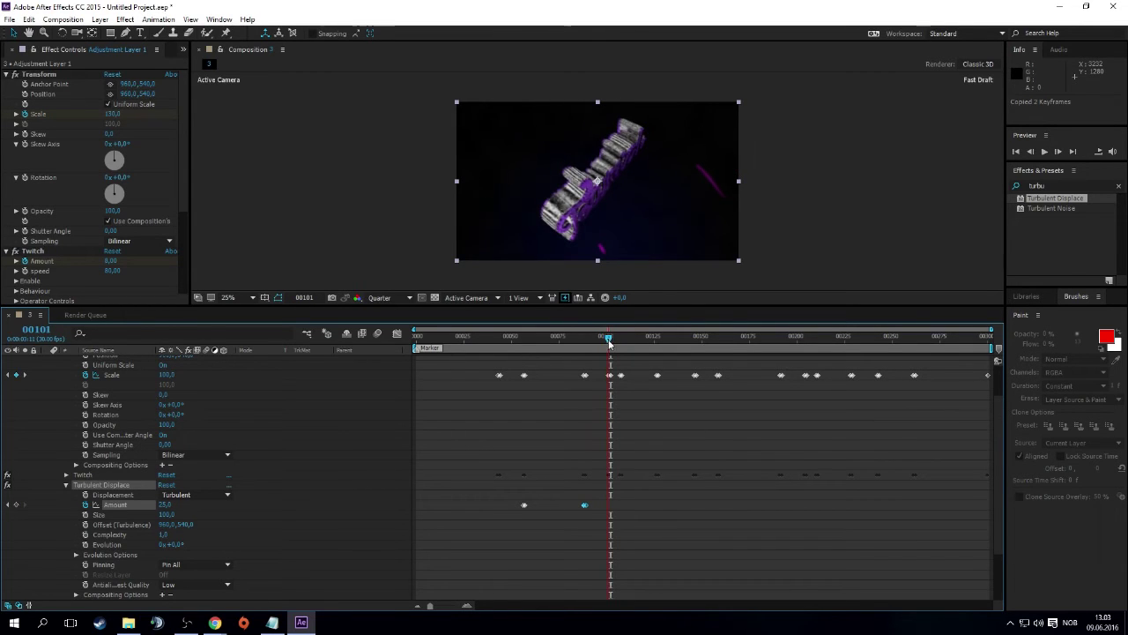
Paste the Amount pulse at frame 101 and at every following Scale keyframe through frame 261
{"action": "key", "text": "ctrl+v"}
{"action": "key", "text": "k"}
{"action": "key", "text": "k"}
{"action": "key", "text": "ctrl+v"}
{"action": "key", "text": "k"}
{"action": "key", "text": "ctrl+v"}
{"action": "key", "text": "k"}
{"action": "key", "text": "ctrl+v"}
{"action": "key", "text": "k"}
{"action": "key", "text": "ctrl+v"}
{"action": "key", "text": "k"}
{"action": "key", "text": "ctrl+v"}
{"action": "key", "text": "k"}
{"action": "key", "text": "ctrl+v"}
{"action": "key", "text": "k"}
{"action": "key", "text": "ctrl+v"}
{"action": "key", "text": "k"}
{"action": "key", "text": "ctrl+v"}
{"action": "key", "text": "k"}
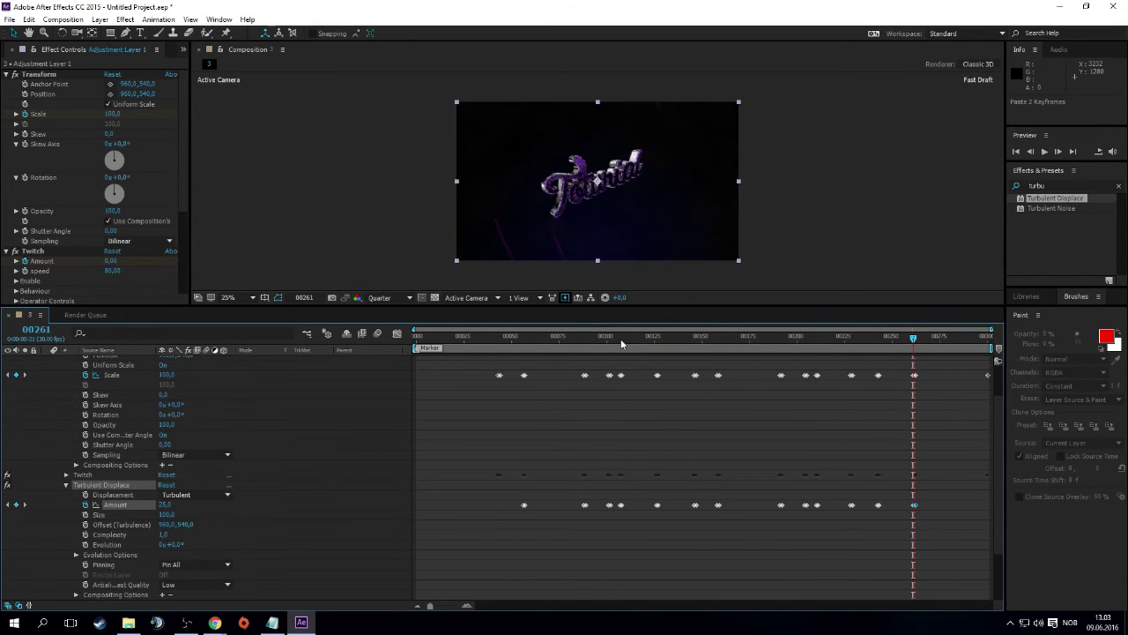
{"action": "key", "text": "k"}
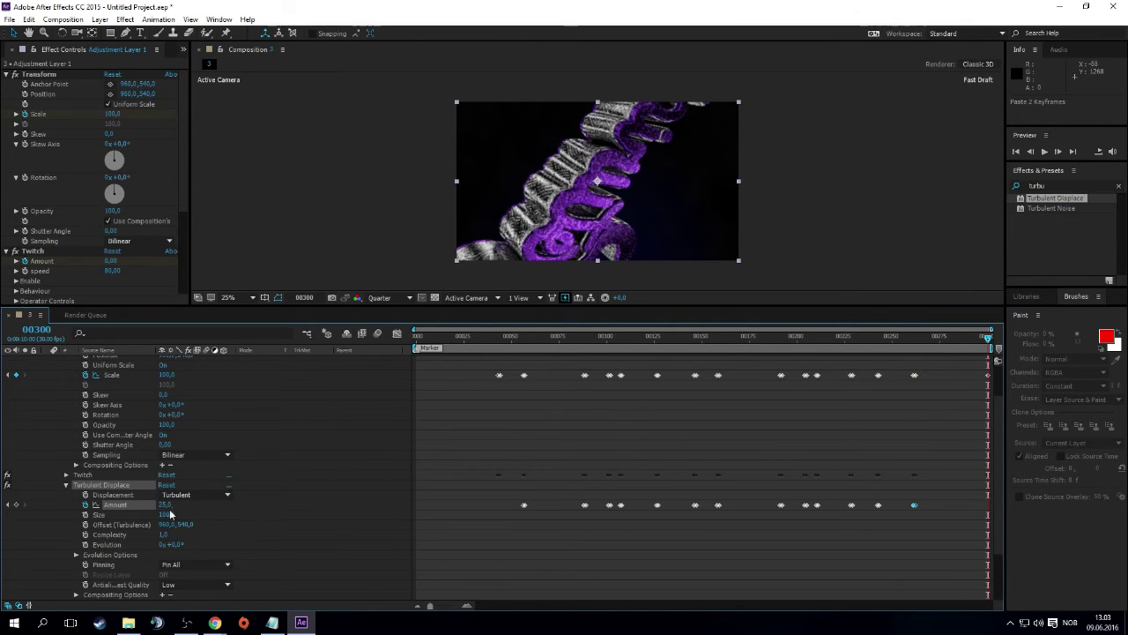
Set the frame-300 Amount keyframe to 0, then preview all 301 frames from the start
{"action": "type", "text": "0"}
{"action": "key", "text": "Return"}
{"action": "left_click_drag", "start_coordinate": [987, 338], "coordinate": [953, 338]}
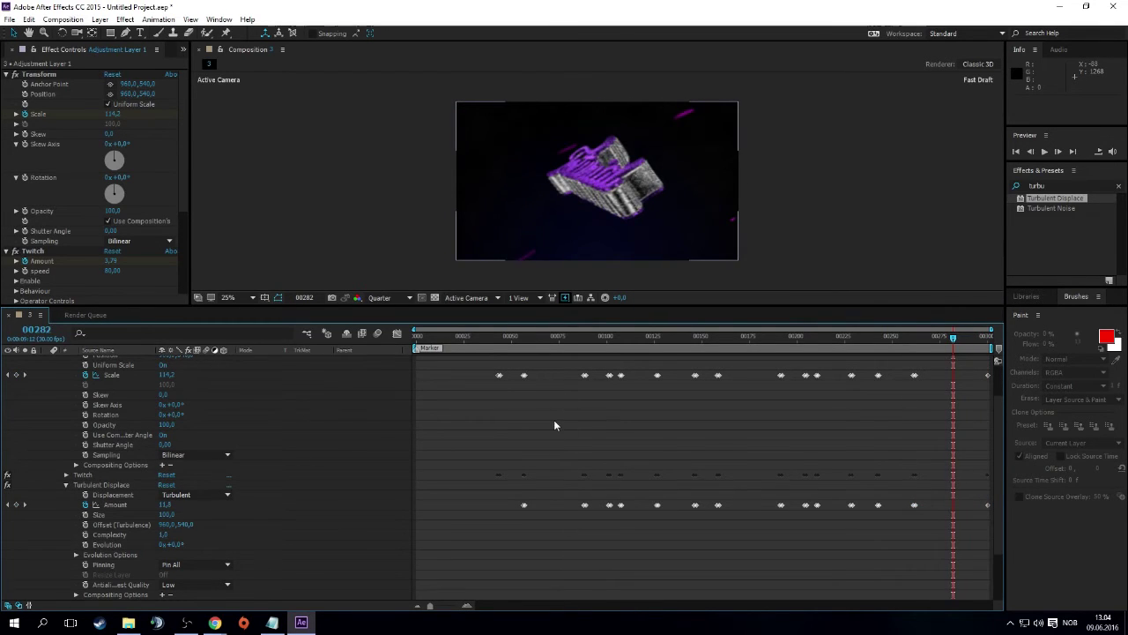
{"action": "left_click", "coordinate": [419, 337]}
{"action": "key", "text": "space"}
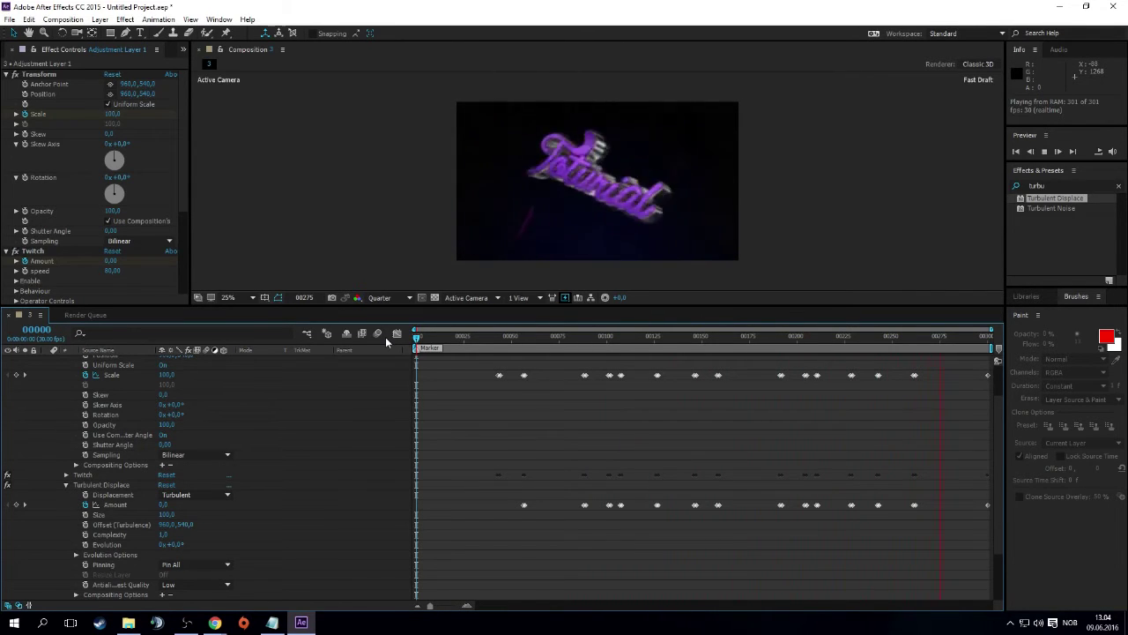
{"action": "key", "text": "space"}
{"action": "scroll", "coordinate": [155, 426], "scroll_direction": "up", "scroll_amount": 2}
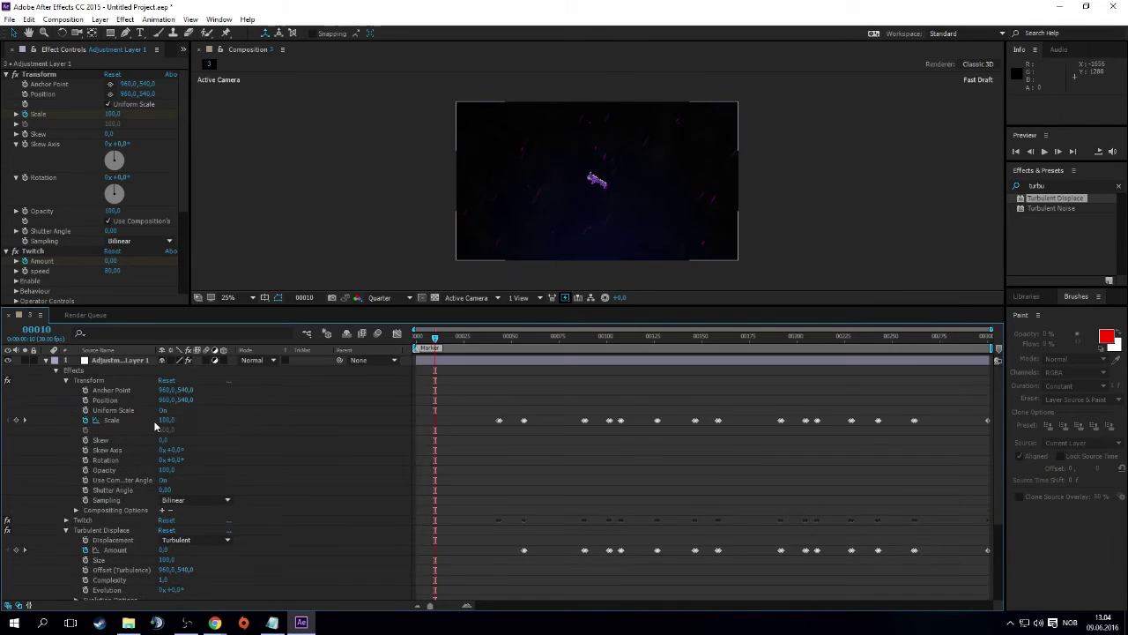
Collapse Adjustment Layer 1 and add a new adjustment layer, Adjustment Layer 2
{"action": "left_click", "coordinate": [65, 380]}
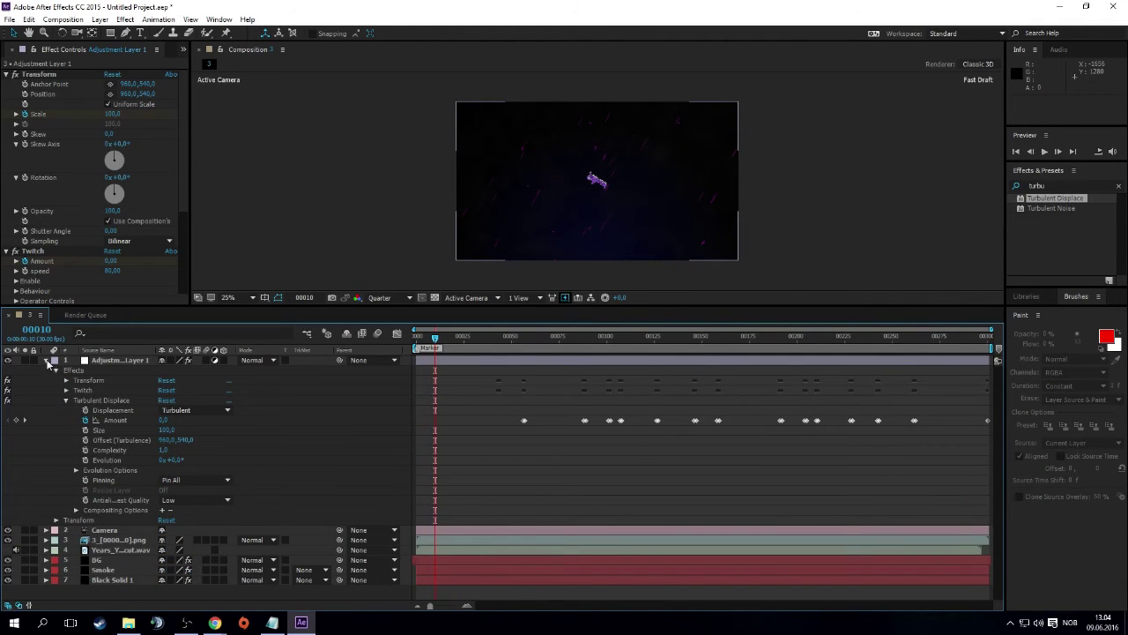
{"action": "left_click", "coordinate": [46, 361]}
{"action": "right_click", "coordinate": [147, 448]}
{"action": "mouse_move", "coordinate": [254, 456]}
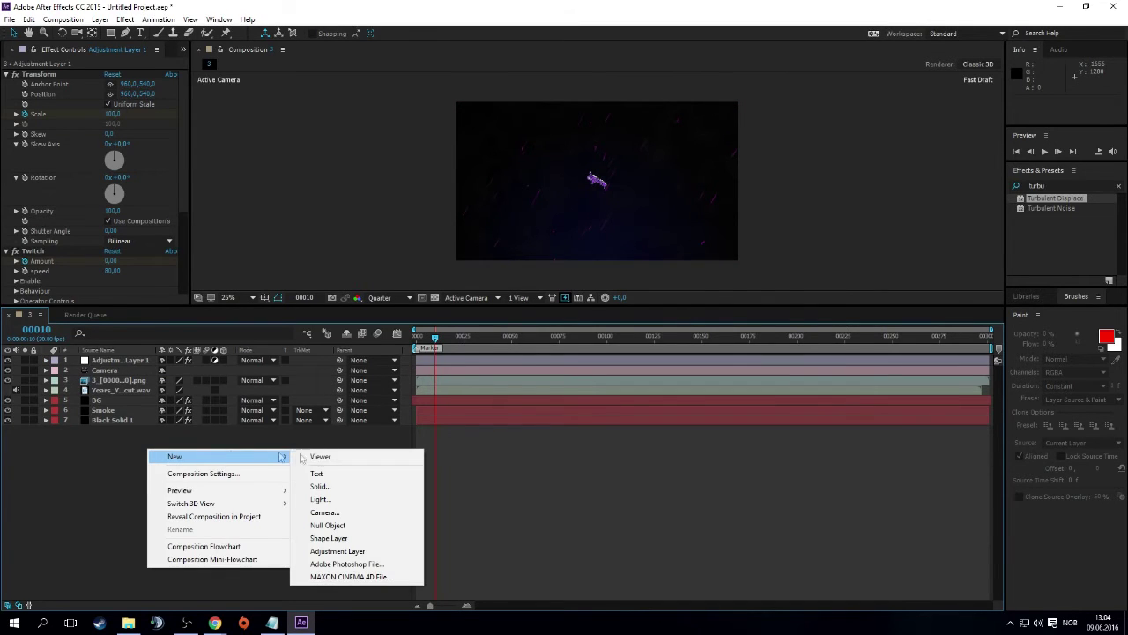
{"action": "left_click", "coordinate": [382, 551]}
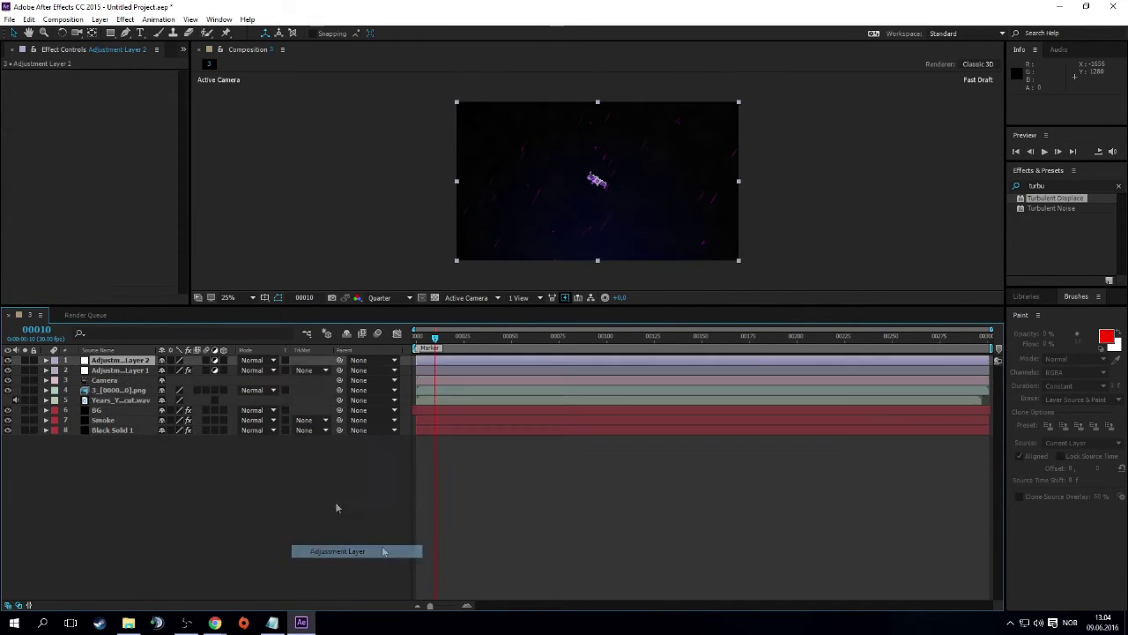
Search effects for 'hue' and apply Hue/Saturation to Adjustment Layer 2
{"action": "double_click", "coordinate": [1067, 186]}
{"action": "type", "text": "hue"}
{"action": "left_click", "coordinate": [1018, 186]}
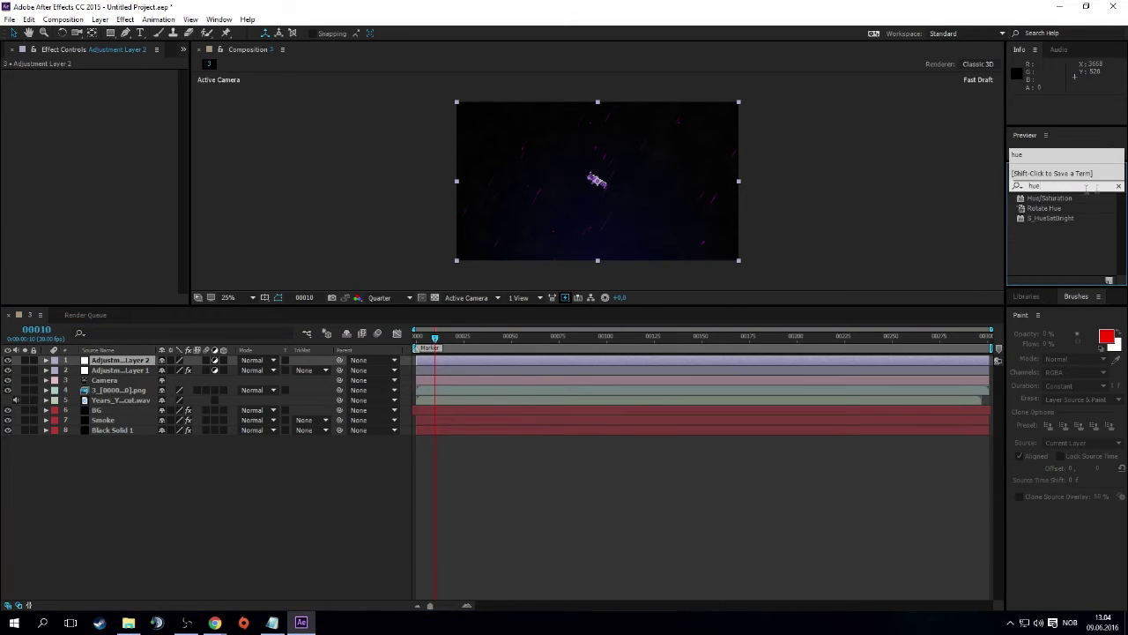
{"action": "left_click_drag", "start_coordinate": [1050, 198], "coordinate": [120, 361]}
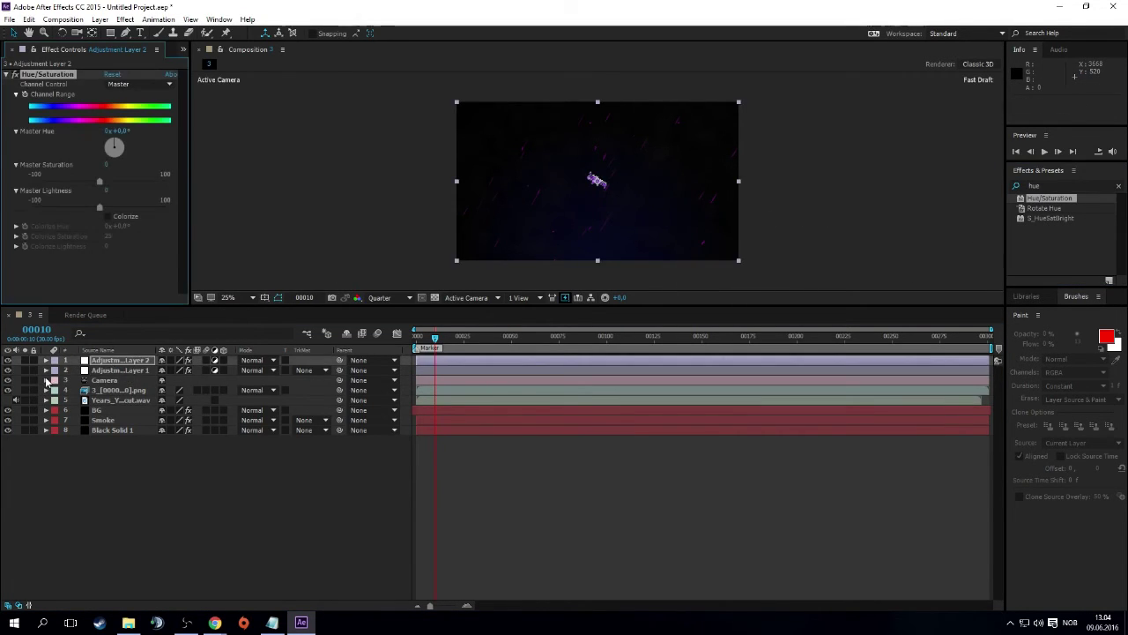
Move to frame 56 and expand Adjustment Layer 2 to show its Hue/Saturation properties
{"action": "left_click", "coordinate": [46, 370]}
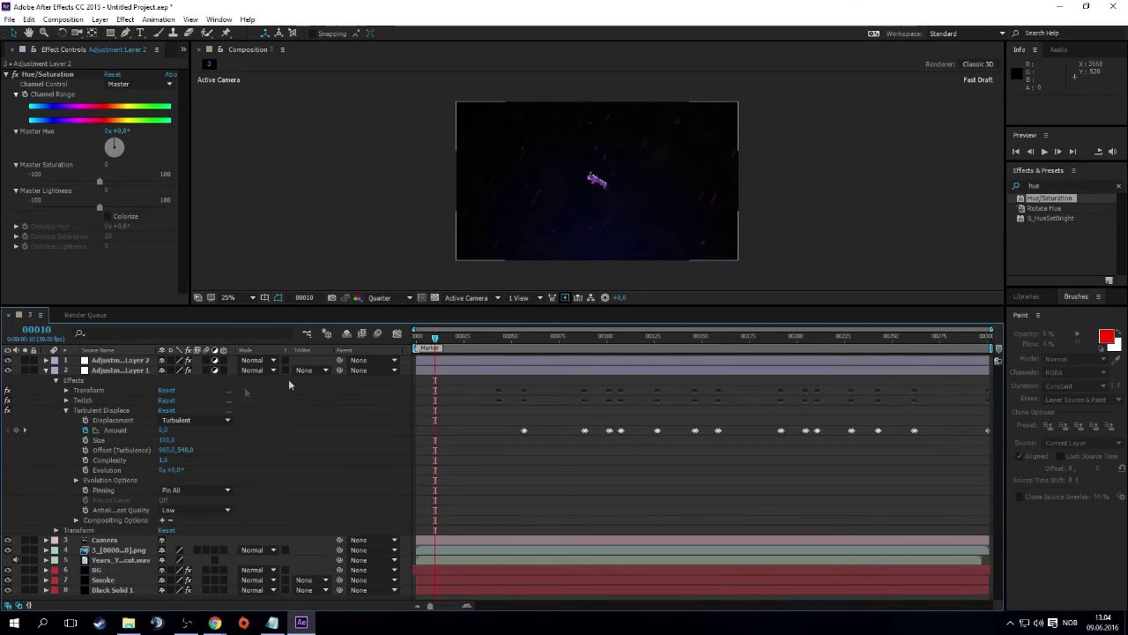
{"action": "left_click_drag", "start_coordinate": [434, 338], "coordinate": [524, 340]}
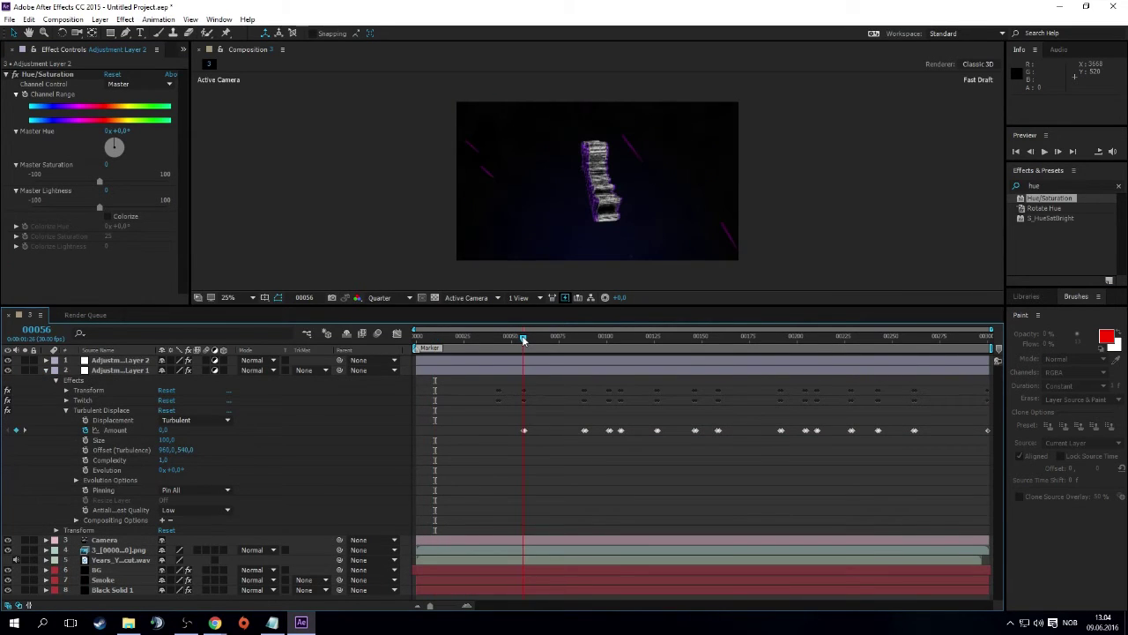
{"action": "left_click", "coordinate": [45, 362]}
{"action": "left_click", "coordinate": [56, 371]}
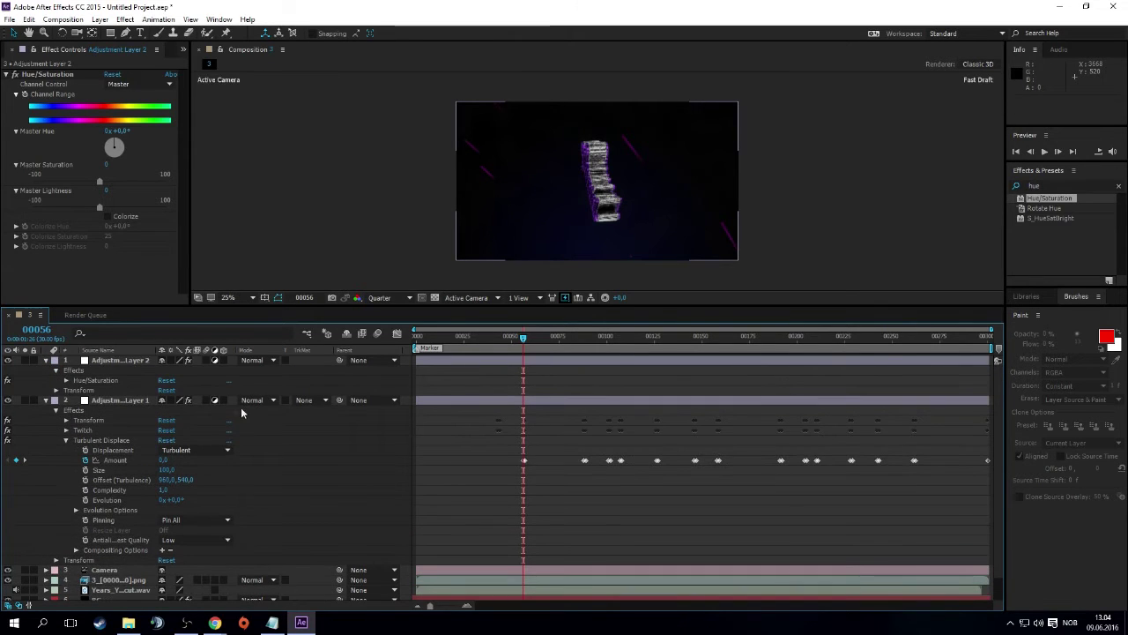
{"action": "left_click", "coordinate": [66, 380]}
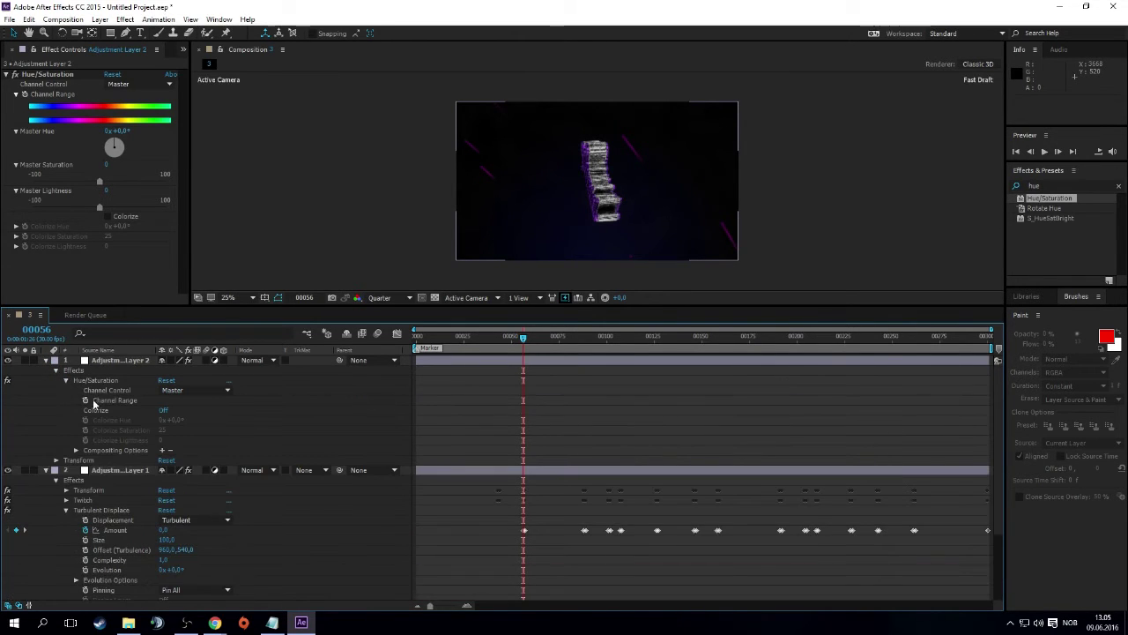
{"action": "scroll", "coordinate": [120, 549], "scroll_direction": "down", "scroll_amount": 1}
{"action": "scroll", "coordinate": [115, 555], "scroll_direction": "down", "scroll_amount": 2}
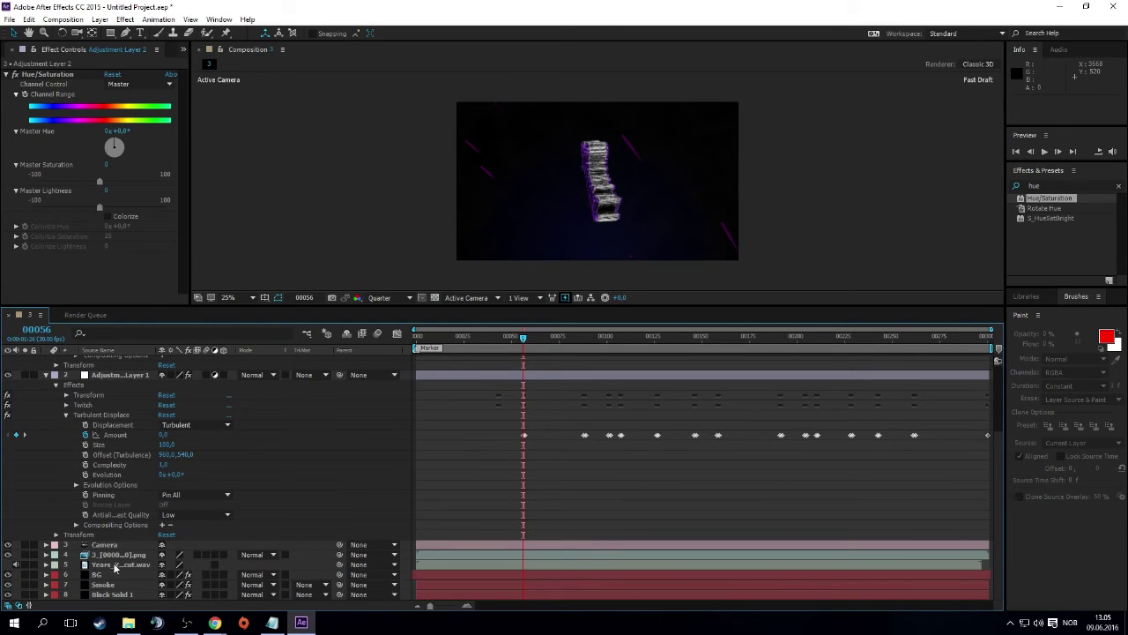
Convert the music wav layer's audio to keyframes and inspect the Both Channels slider curve
{"action": "right_click", "coordinate": [123, 564]}
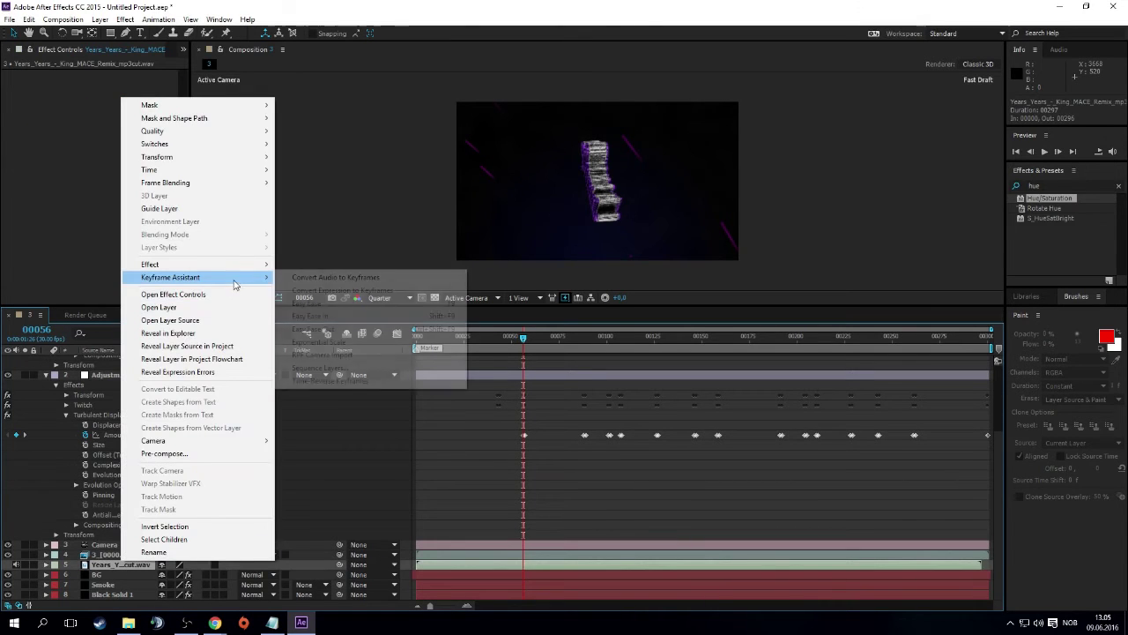
{"action": "left_click", "coordinate": [303, 279]}
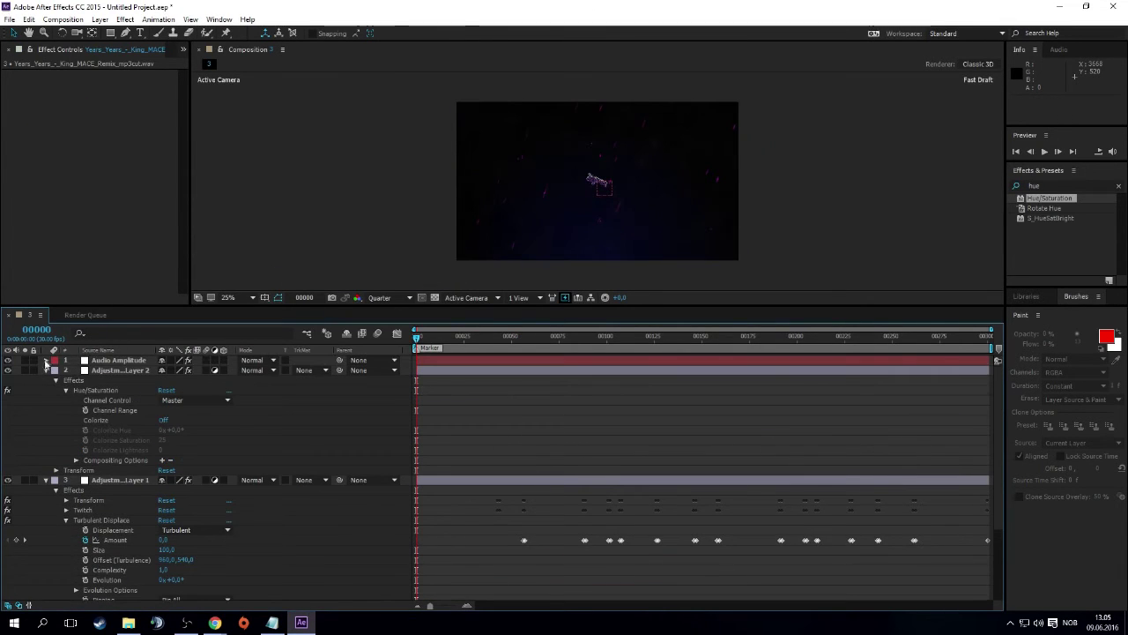
{"action": "left_click", "coordinate": [56, 369]}
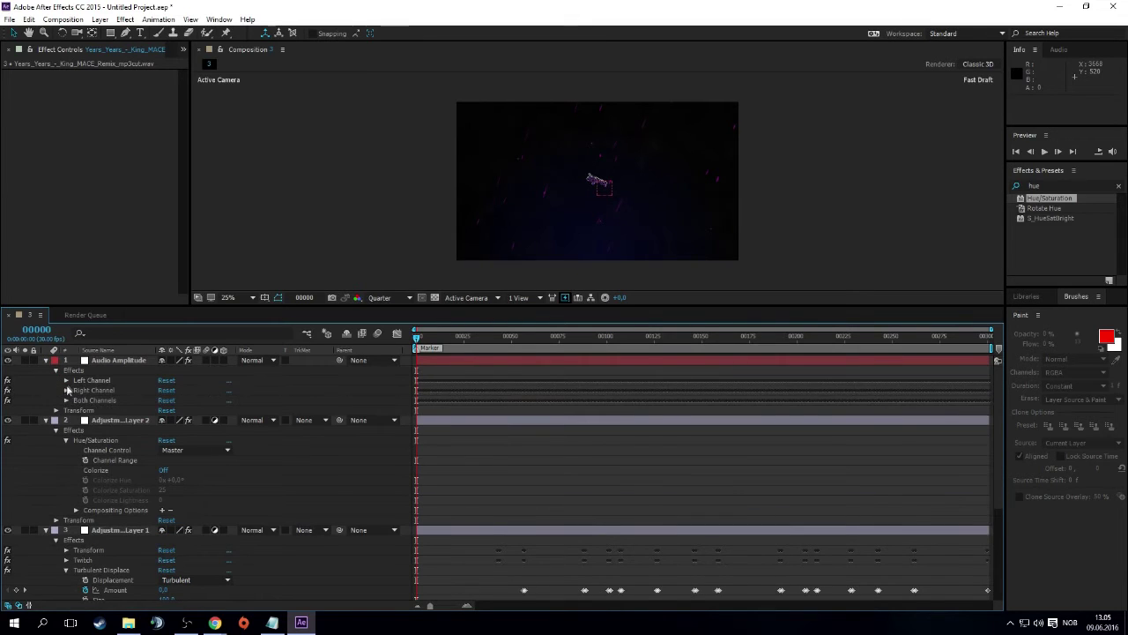
{"action": "left_click", "coordinate": [112, 410]}
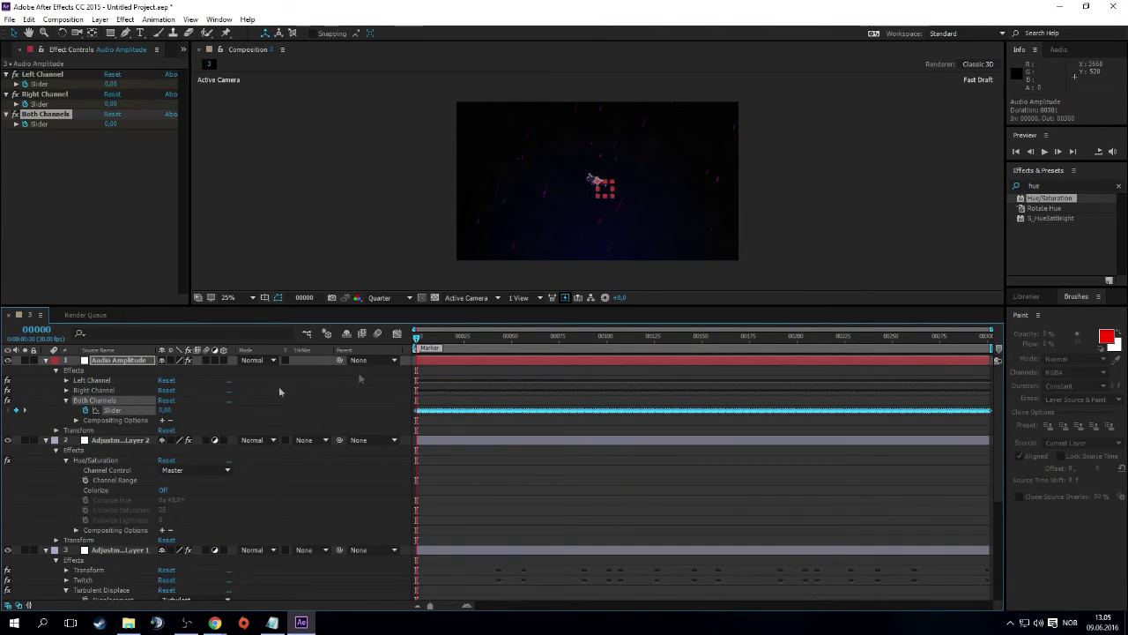
{"action": "left_click", "coordinate": [397, 333]}
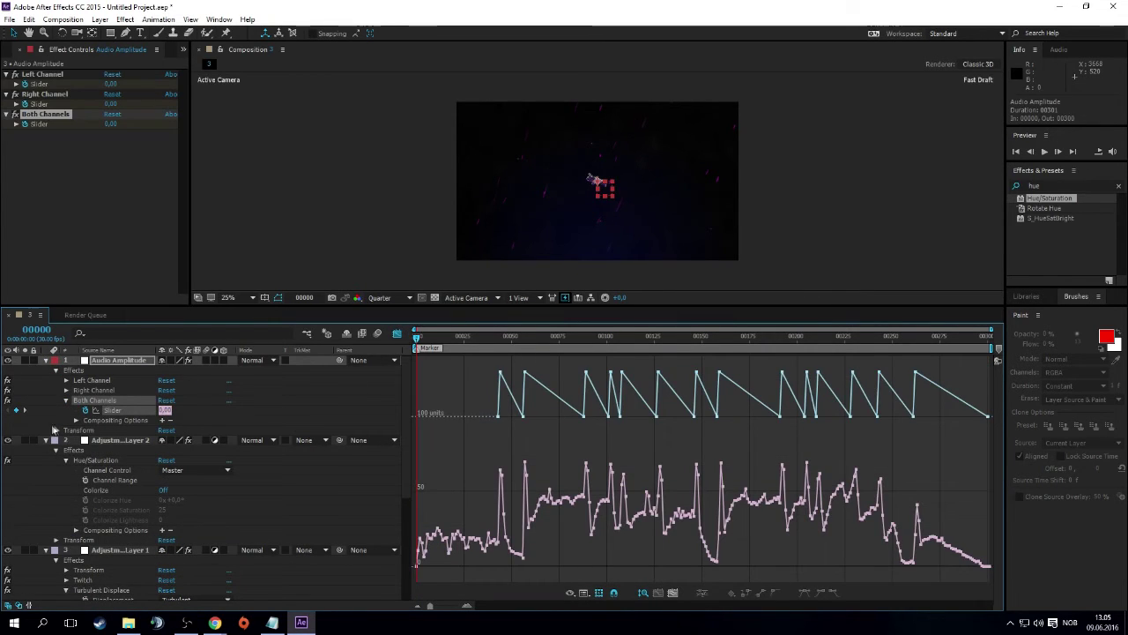
{"action": "left_click", "coordinate": [397, 333]}
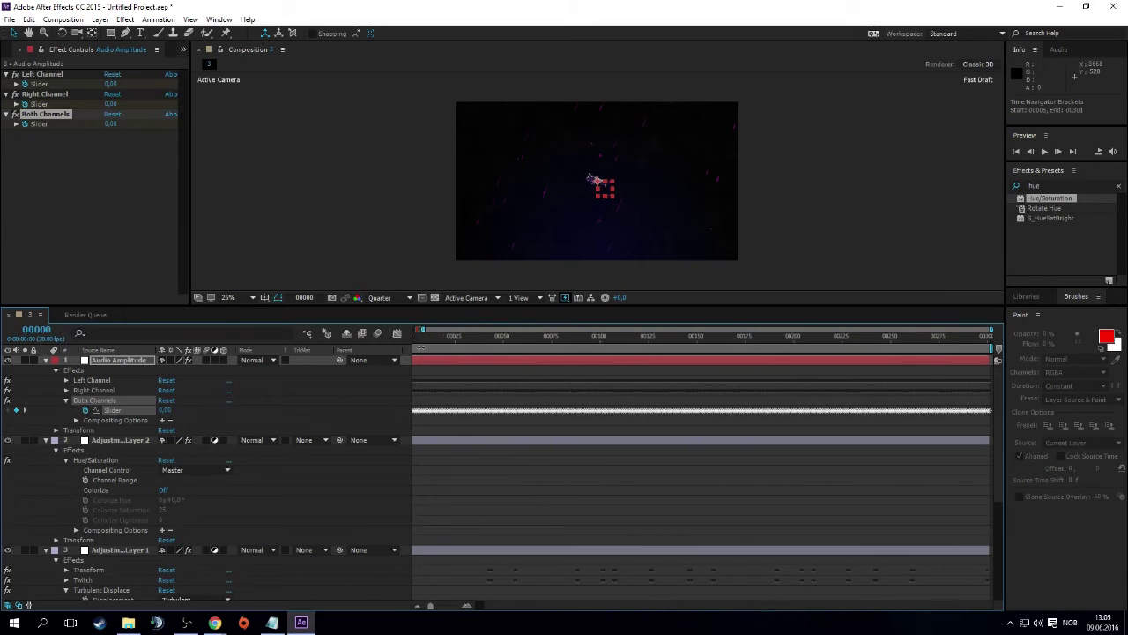
{"action": "left_click_drag", "start_coordinate": [416, 343], "coordinate": [435, 342]}
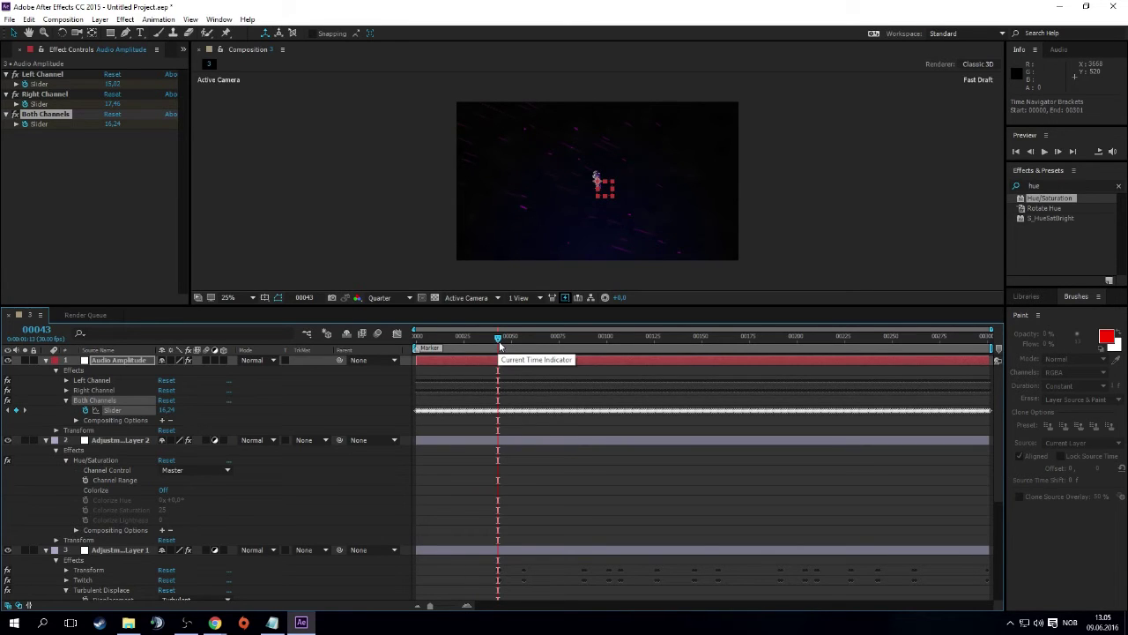
At frame 57, add a Hue/Saturation Channel Range keyframe on Adjustment Layer 2
{"action": "left_click_drag", "start_coordinate": [500, 340], "coordinate": [527, 351]}
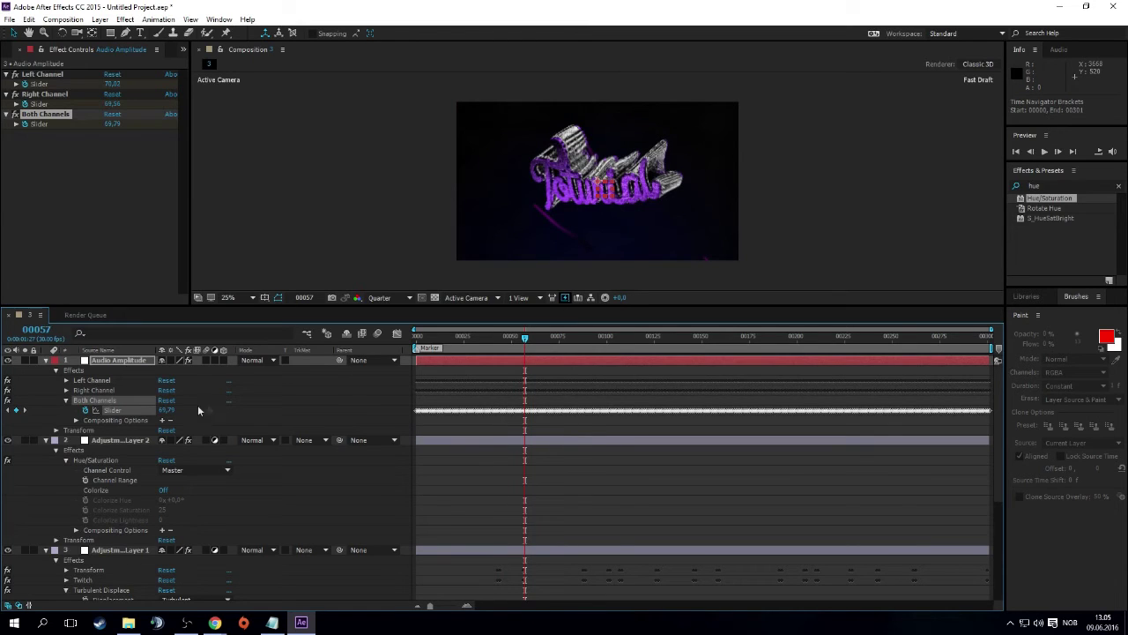
{"action": "left_click", "coordinate": [87, 460]}
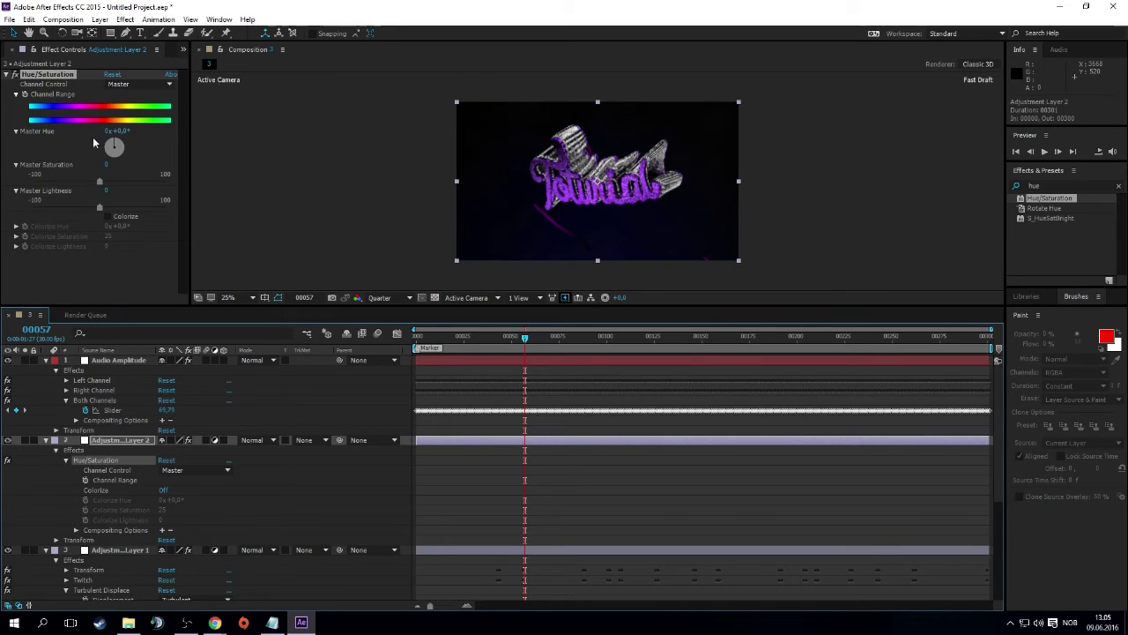
{"action": "left_click", "coordinate": [23, 94]}
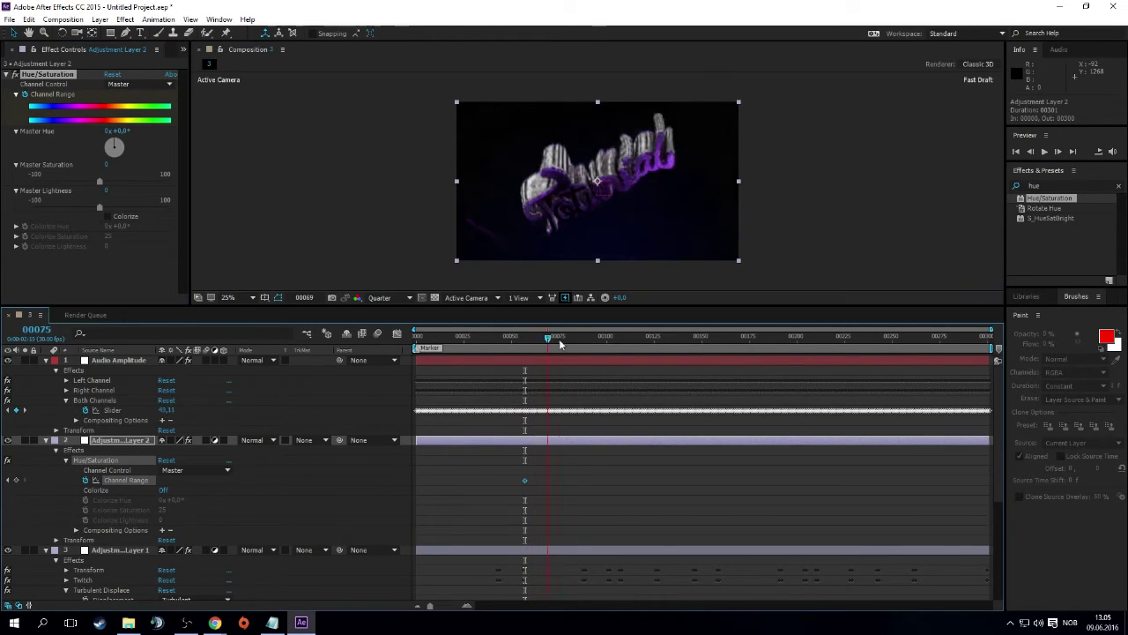
{"action": "left_click_drag", "start_coordinate": [527, 341], "coordinate": [543, 338]}
{"action": "left_click", "coordinate": [112, 409]}
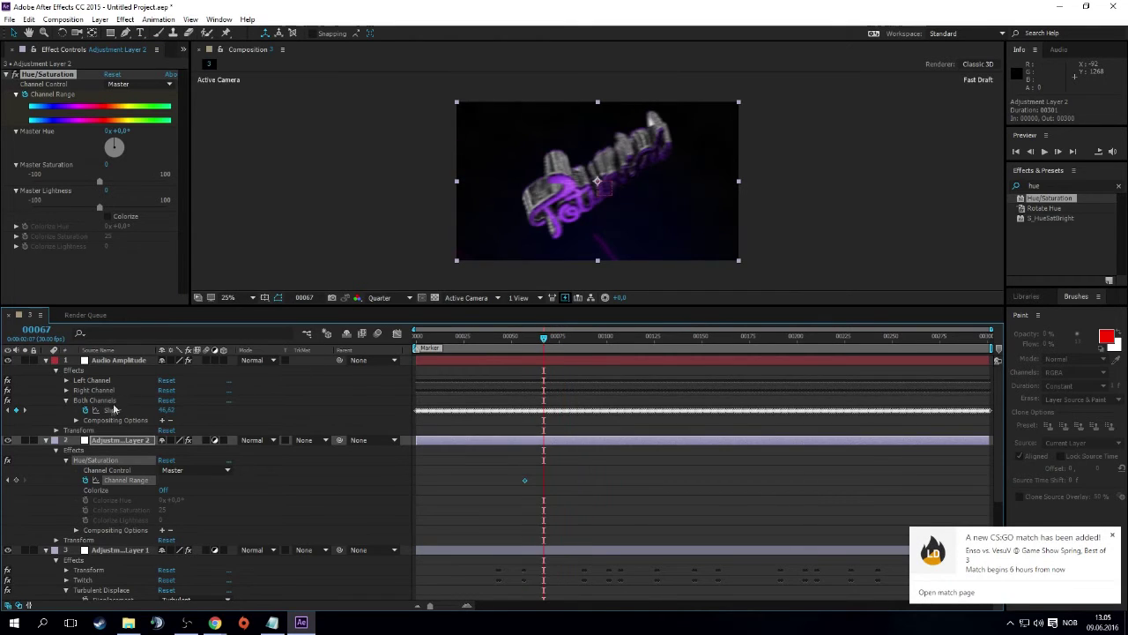
At frame 70, set Master Hue to 1x+0.0° and play the animation from the start
{"action": "left_click", "coordinate": [397, 334]}
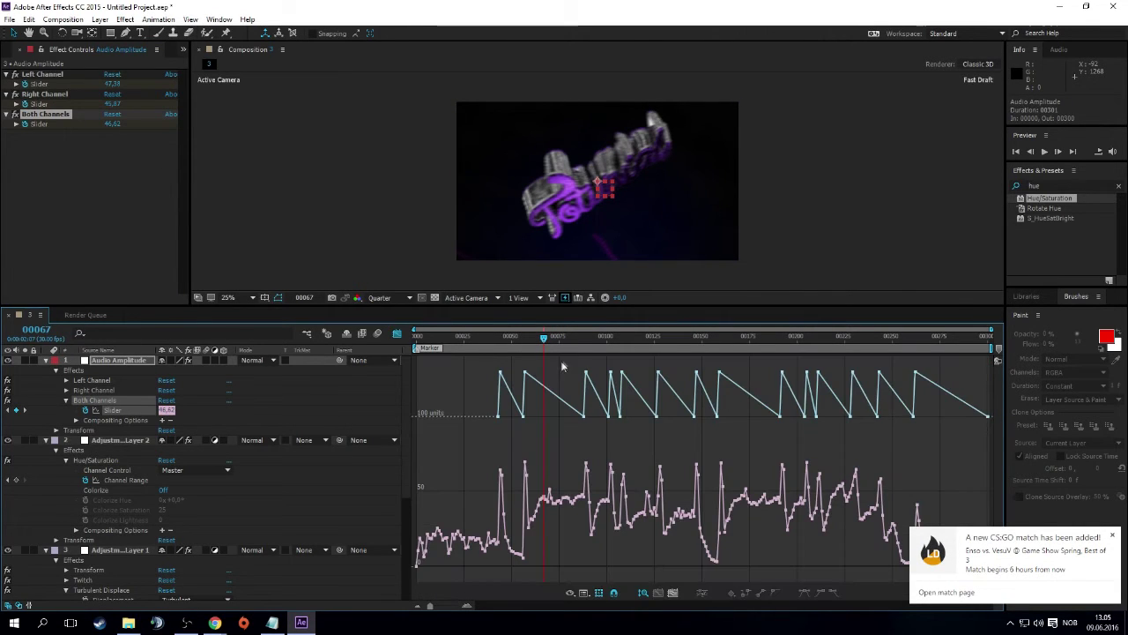
{"action": "left_click_drag", "start_coordinate": [544, 340], "coordinate": [550, 342]}
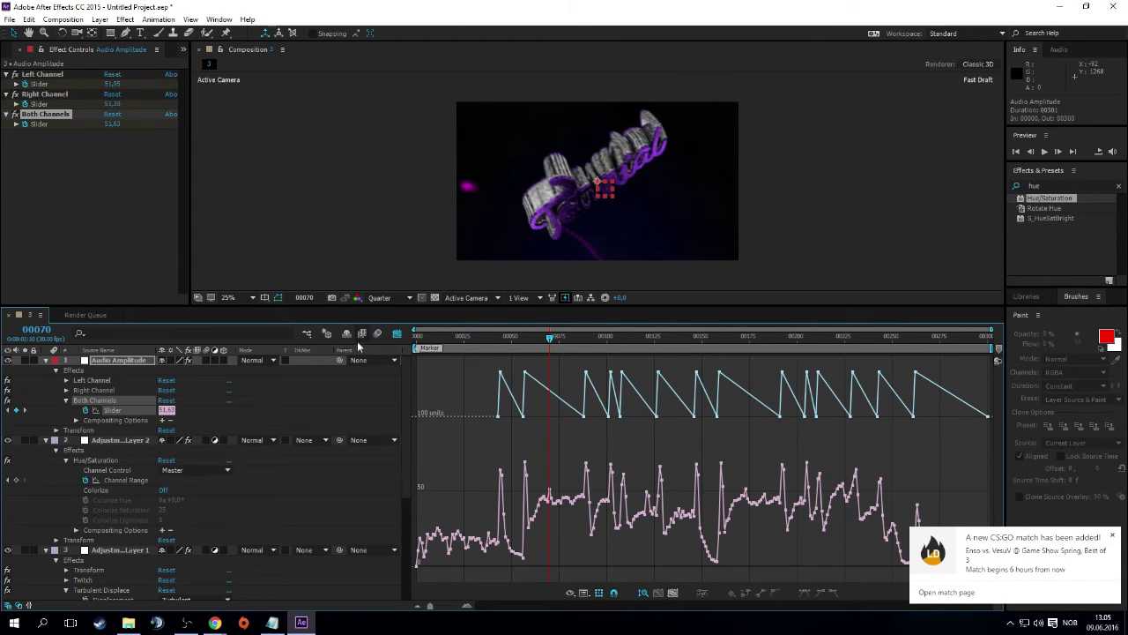
{"action": "left_click", "coordinate": [396, 335]}
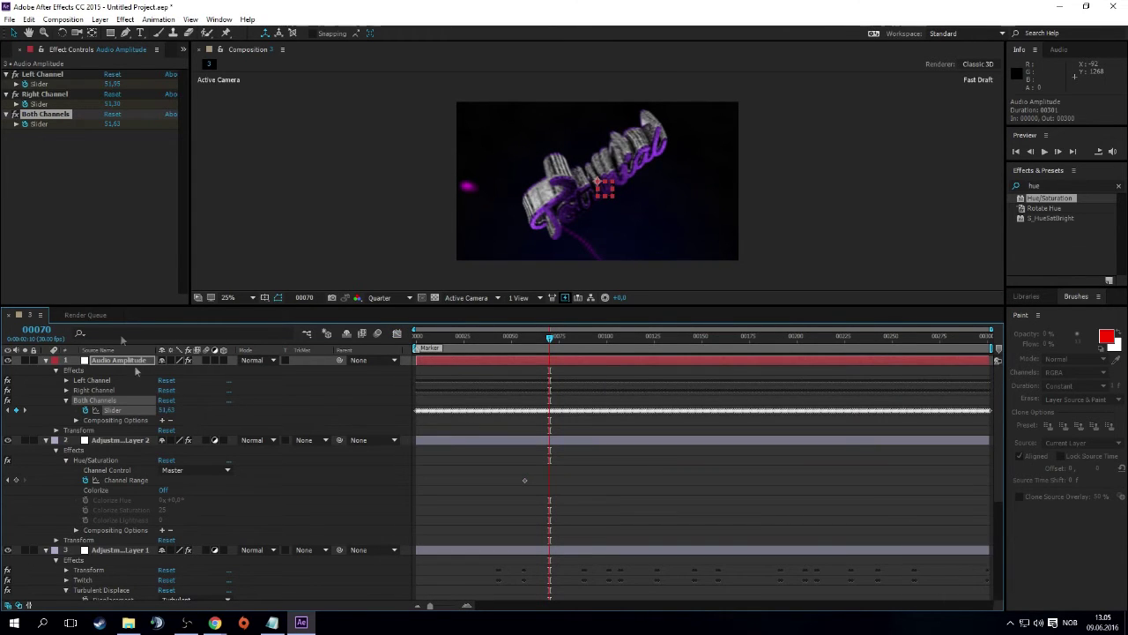
{"action": "left_click", "coordinate": [121, 480]}
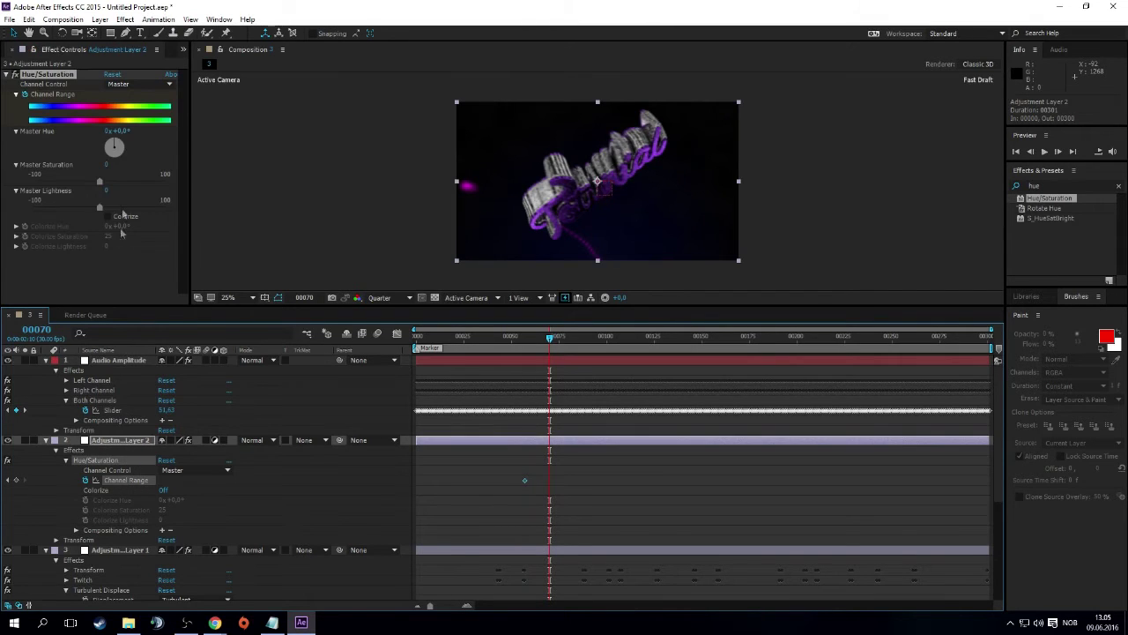
{"action": "left_click", "coordinate": [105, 131]}
{"action": "type", "text": "1"}
{"action": "key", "text": "Return"}
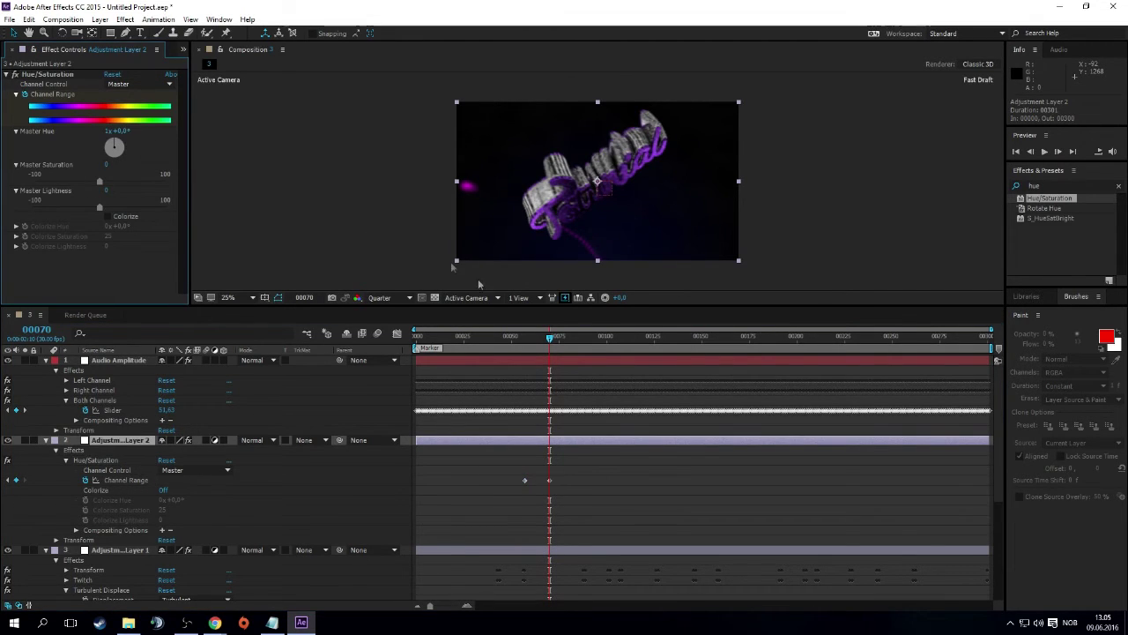
{"action": "mouse_move", "coordinate": [549, 338]}
{"action": "left_mouse_down"}
{"action": "mouse_move", "coordinate": [509, 354]}
{"action": "mouse_move", "coordinate": [327, 359]}
{"action": "left_mouse_up"}
{"action": "key", "text": "space"}
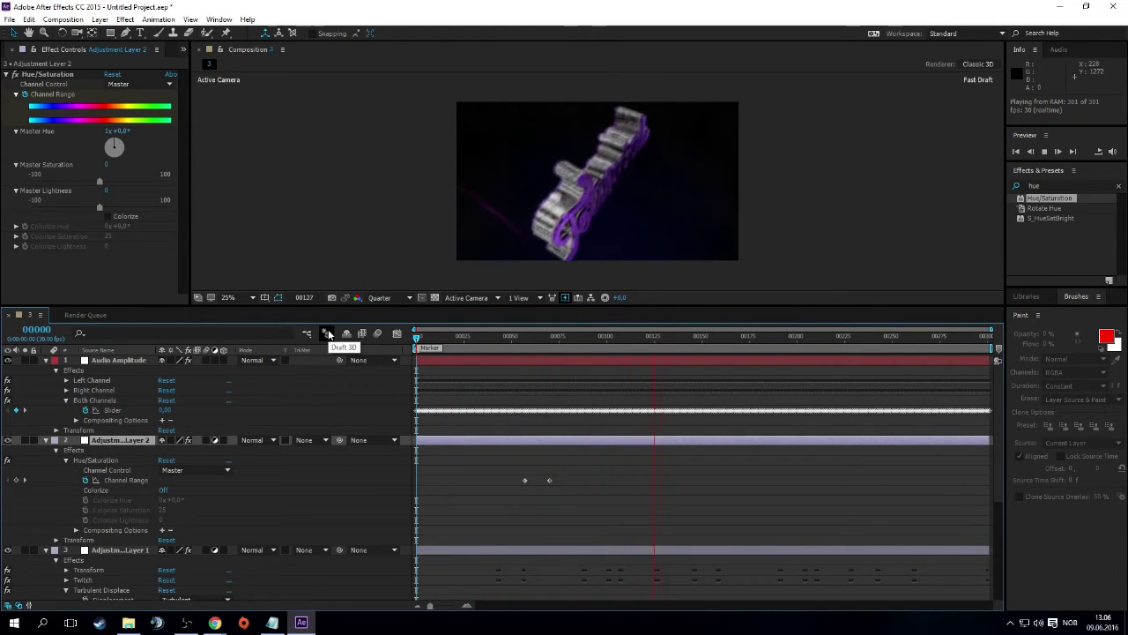
Stop playback and collapse the effects of Adjustment Layers 1 and 2
{"action": "left_click", "coordinate": [123, 359]}
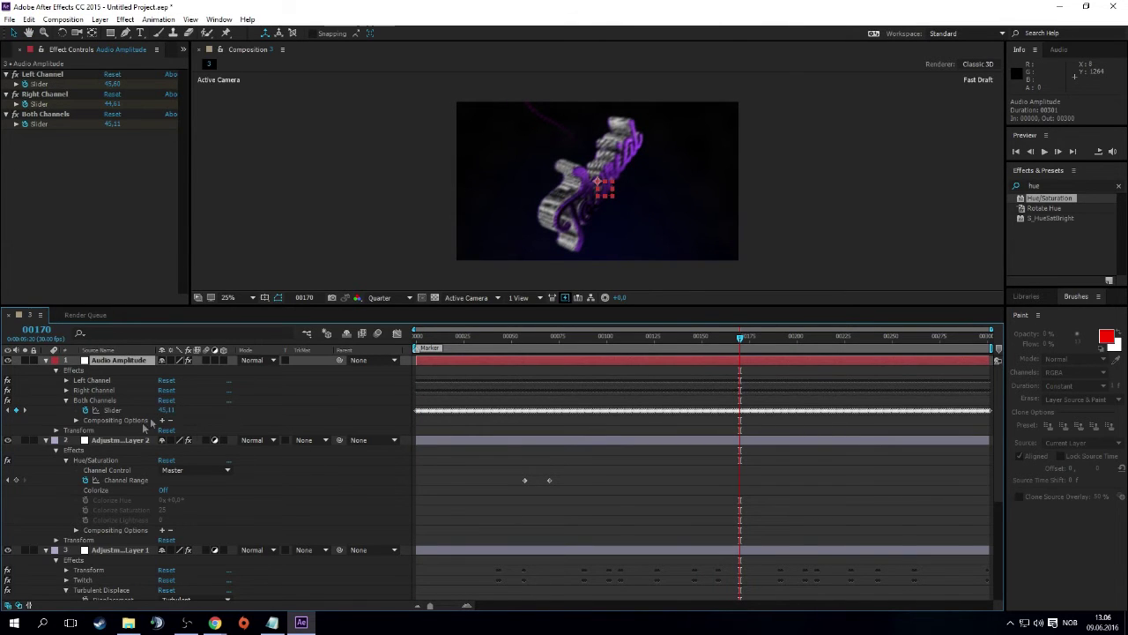
{"action": "scroll", "coordinate": [150, 516], "scroll_direction": "down", "scroll_amount": 2}
{"action": "scroll", "coordinate": [157, 564], "scroll_direction": "down", "scroll_amount": 3}
{"action": "scroll", "coordinate": [157, 564], "scroll_direction": "down", "scroll_amount": 1}
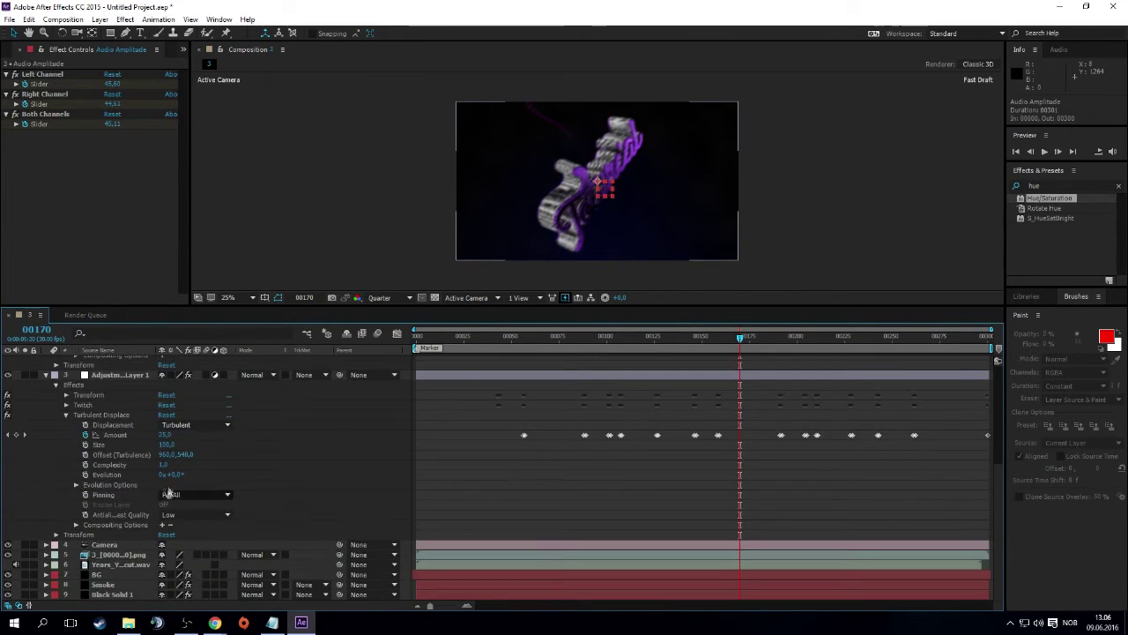
{"action": "scroll", "coordinate": [156, 564], "scroll_direction": "up", "scroll_amount": 4}
{"action": "left_click", "coordinate": [47, 495]}
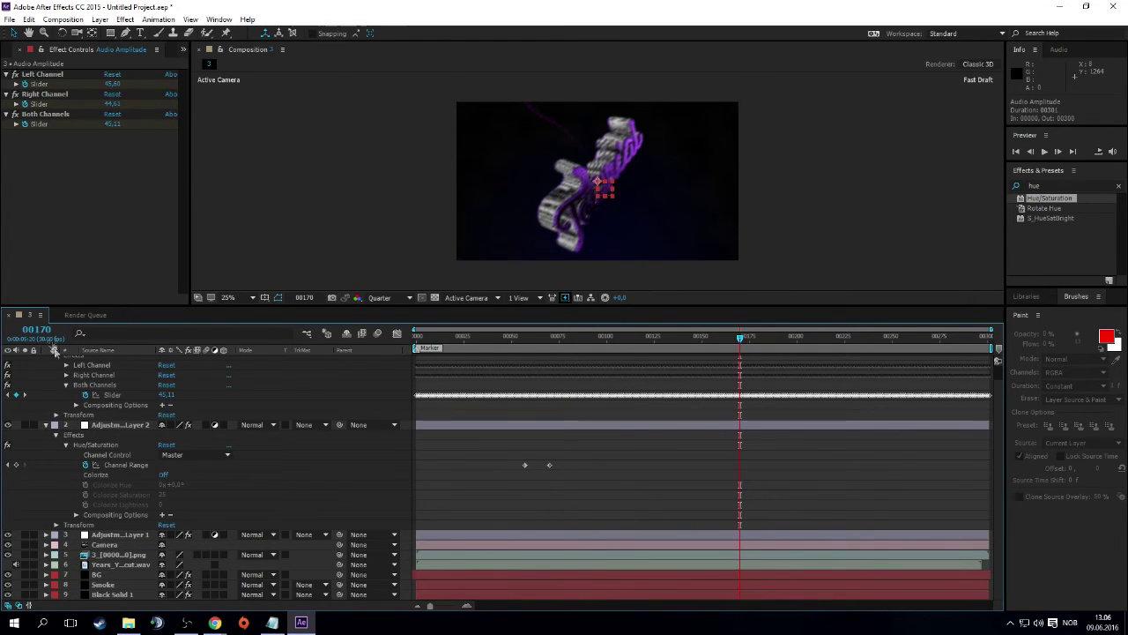
{"action": "left_click", "coordinate": [47, 428]}
Create Adjustment Layer 3 and move it directly beneath the Audio Amplitude layer
{"action": "right_click", "coordinate": [146, 558]}
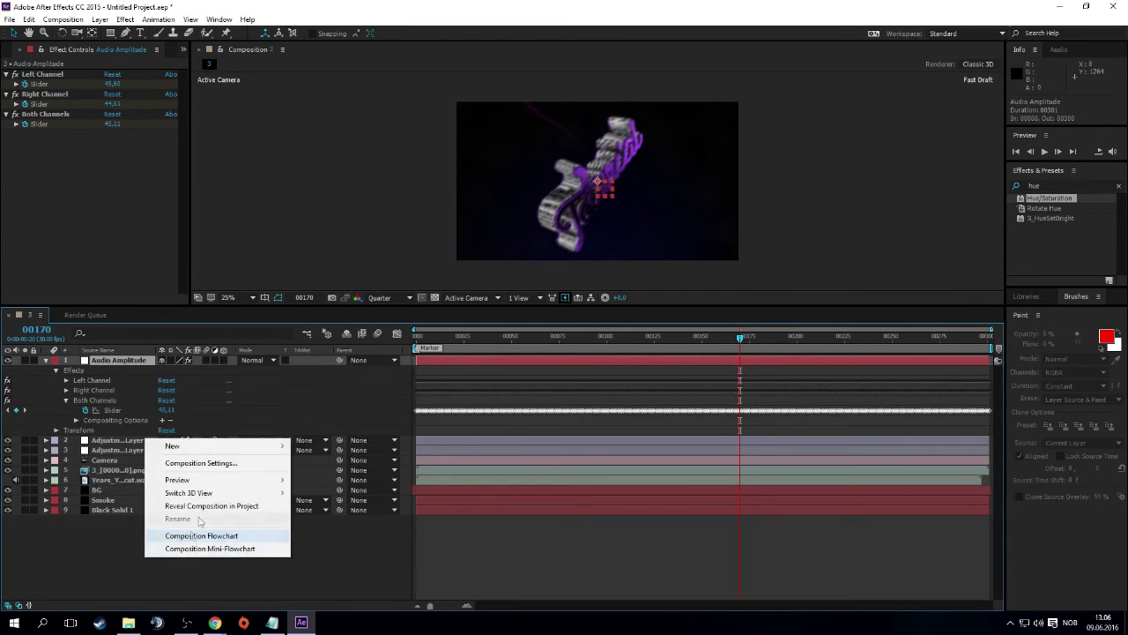
{"action": "mouse_move", "coordinate": [172, 445]}
{"action": "left_click", "coordinate": [335, 540]}
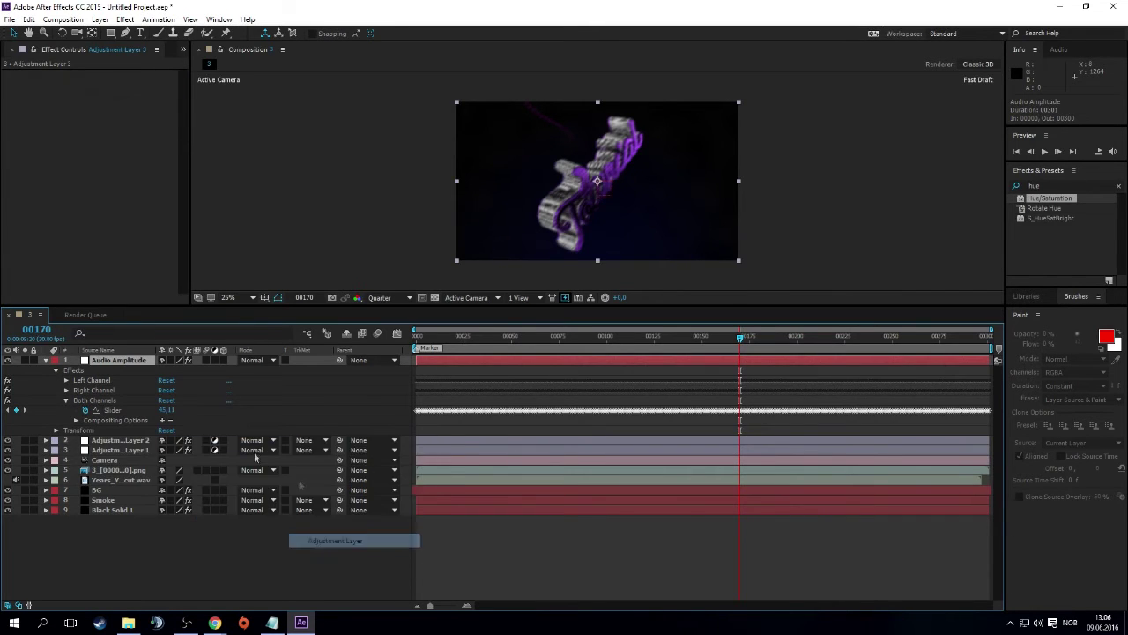
{"action": "left_click_drag", "start_coordinate": [132, 377], "coordinate": [131, 441]}
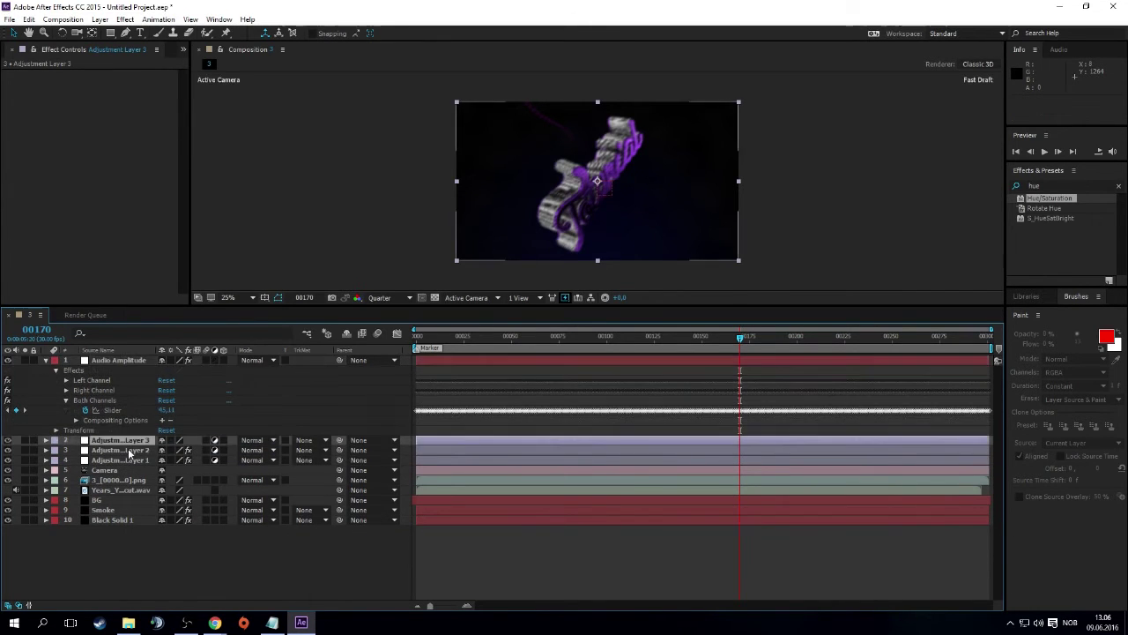
{"action": "left_click_drag", "start_coordinate": [1081, 200], "coordinate": [907, 193]}
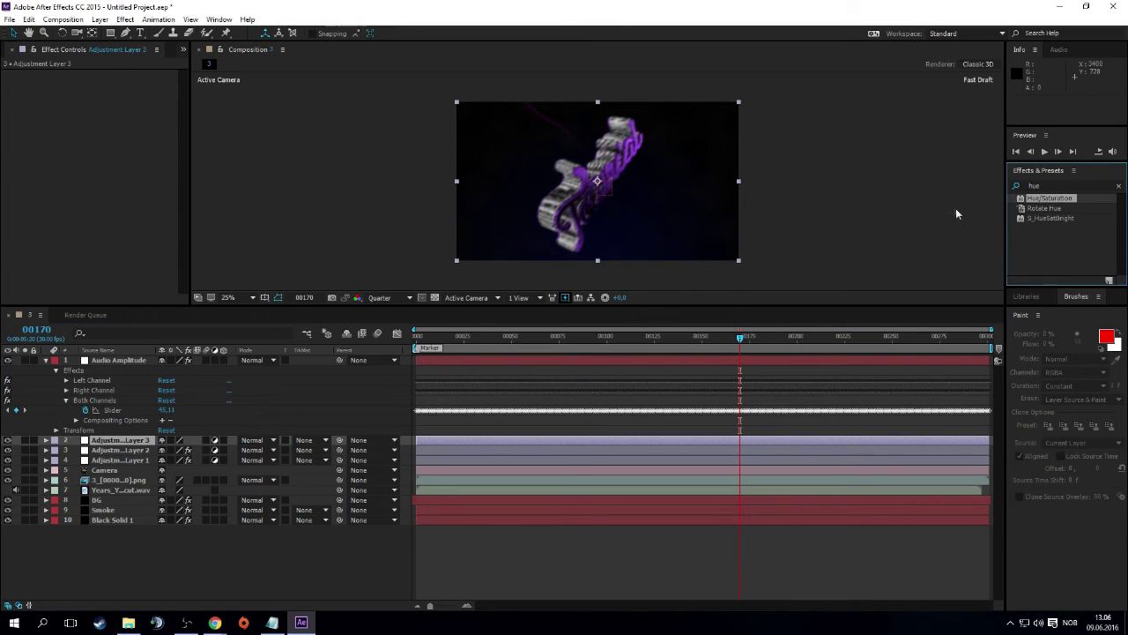
{"action": "left_click", "coordinate": [1064, 185]}
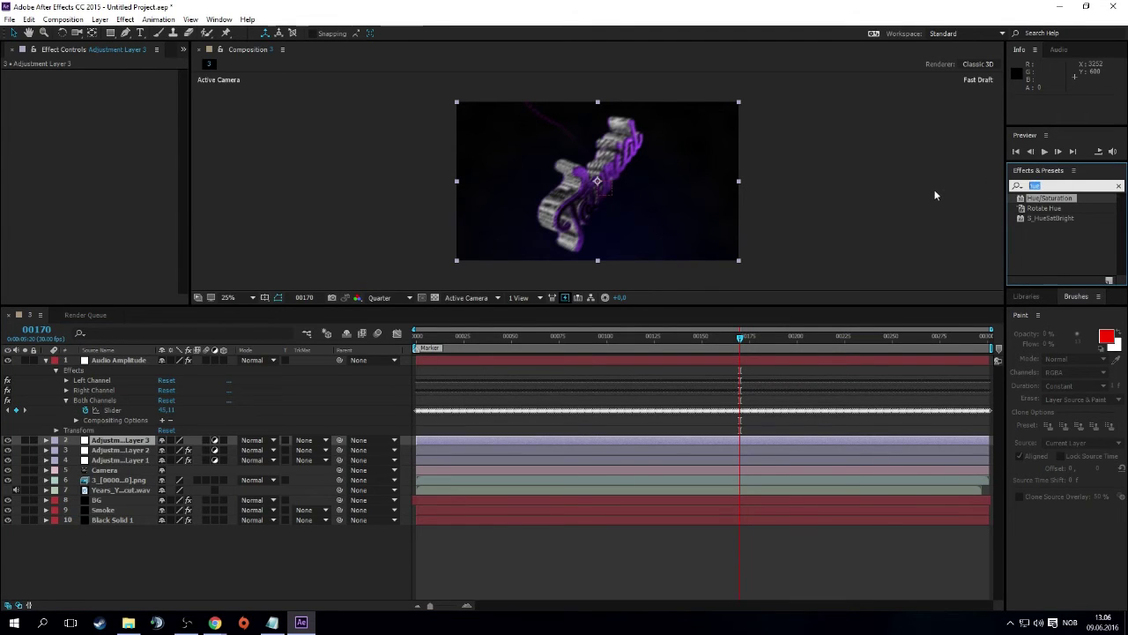
Search effects for 'mot' and apply Motion Tile to Adjustment Layer 3
{"action": "type", "text": "ot"}
{"action": "key", "text": "BackSpace"}
{"action": "key", "text": "BackSpace"}
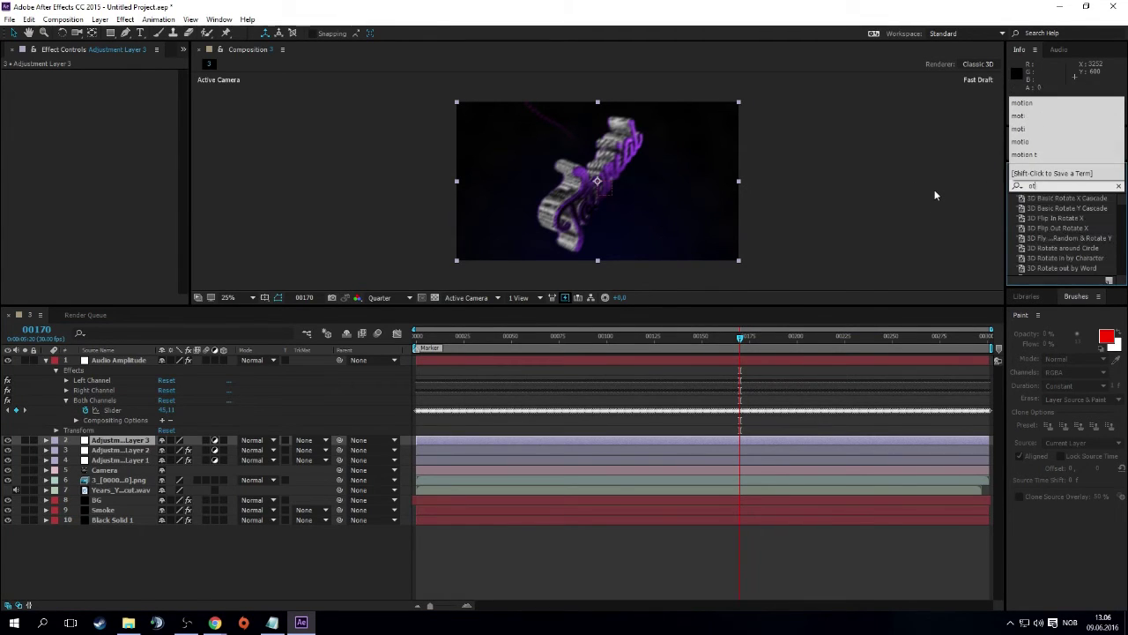
{"action": "type", "text": "mot"}
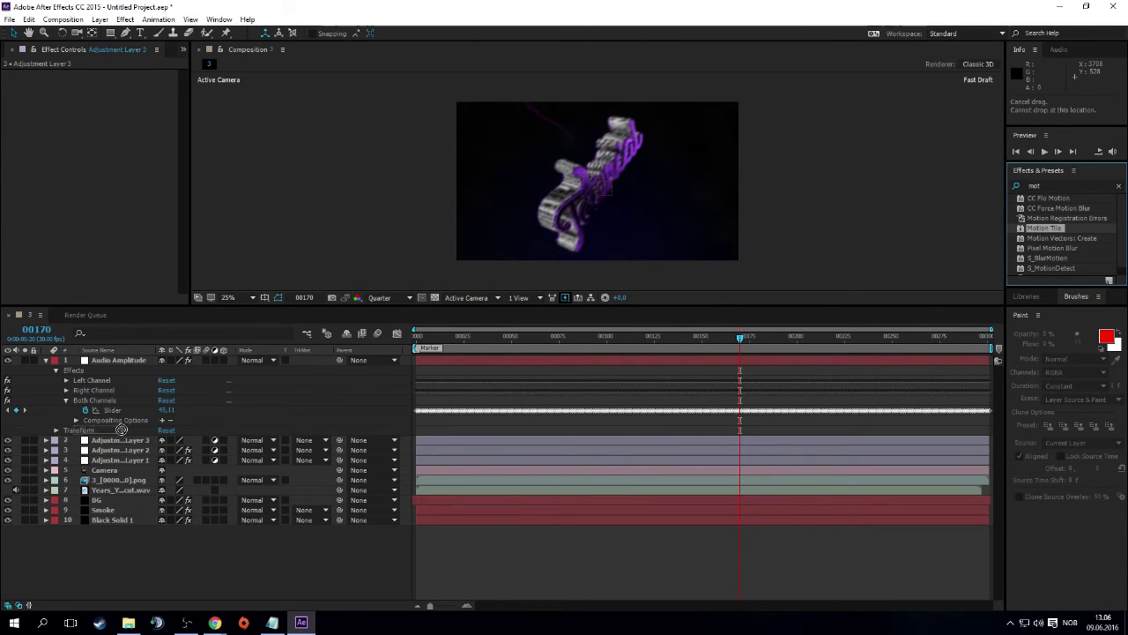
{"action": "left_click_drag", "start_coordinate": [1049, 227], "coordinate": [86, 168]}
Set Motion Tile Output Height to 80 and check the tiling at the first frame
{"action": "left_click", "coordinate": [113, 124]}
{"action": "type", "text": "30"}
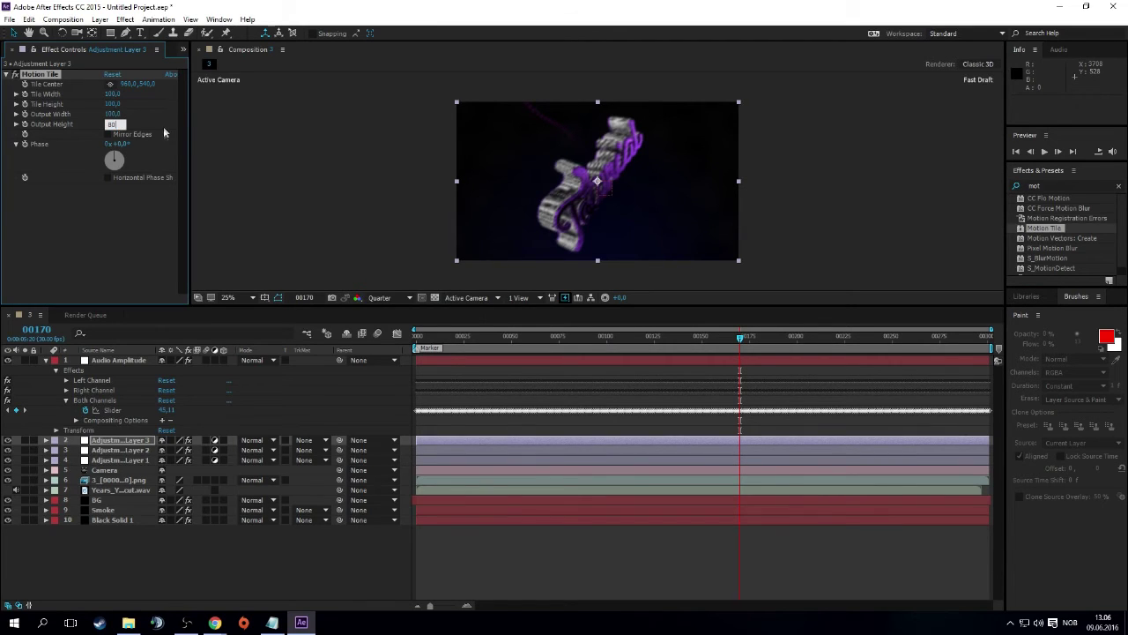
{"action": "left_click", "coordinate": [163, 126]}
{"action": "mouse_move", "coordinate": [445, 340]}
{"action": "left_mouse_down"}
{"action": "mouse_move", "coordinate": [476, 340]}
{"action": "mouse_move", "coordinate": [465, 338]}
{"action": "left_mouse_up"}
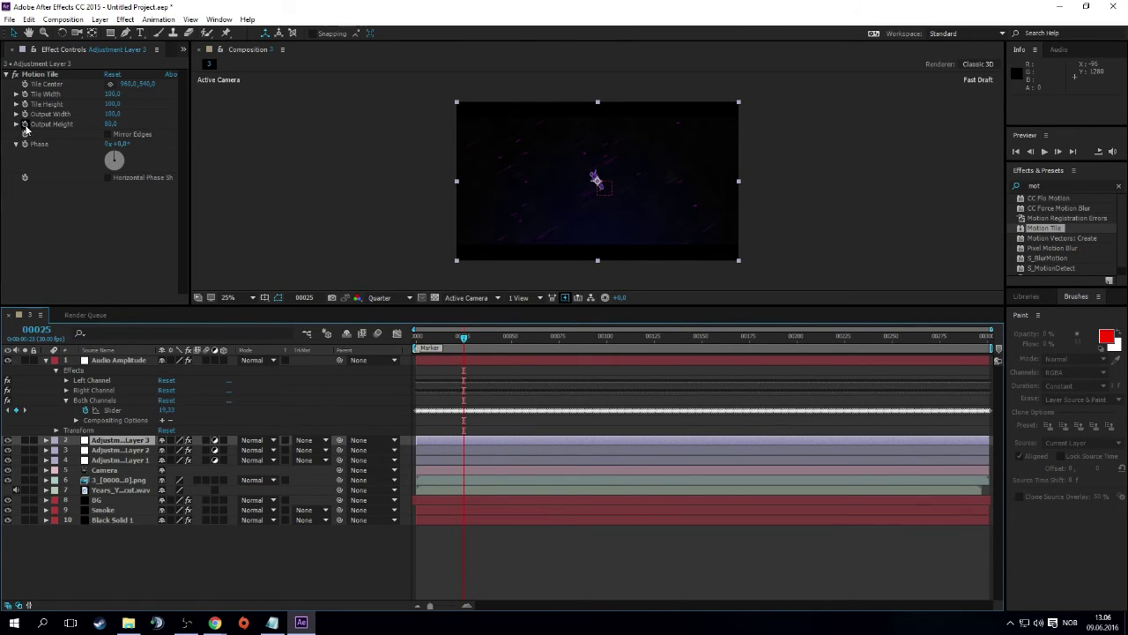
{"action": "left_click", "coordinate": [35, 124]}
{"action": "left_click", "coordinate": [420, 338]}
{"action": "left_click_drag", "start_coordinate": [420, 337], "coordinate": [415, 338]}
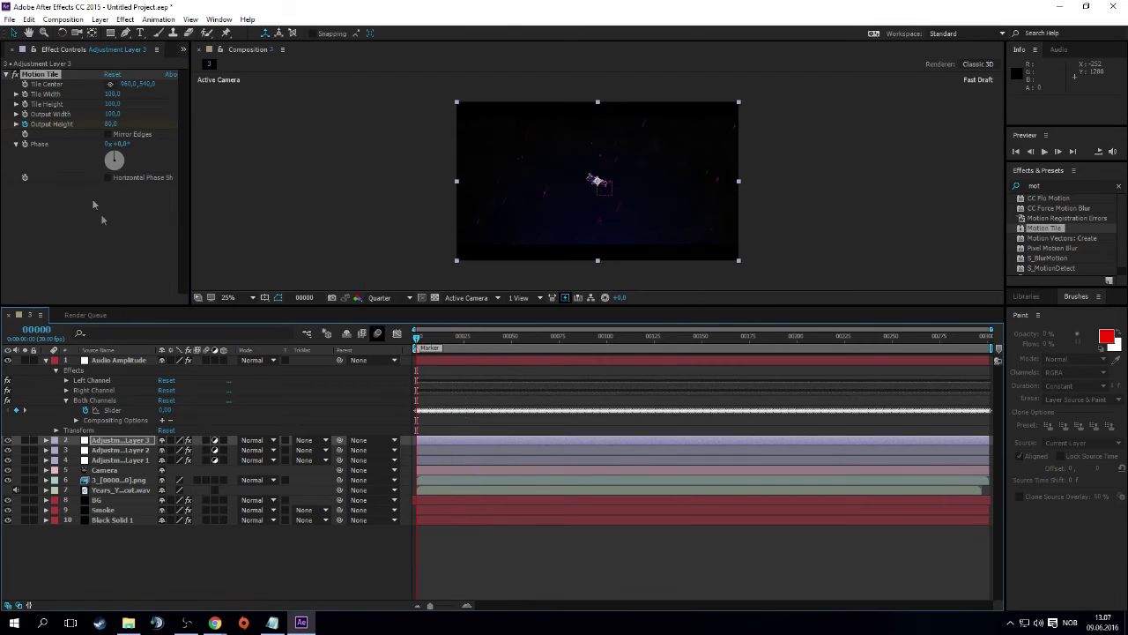
{"action": "left_click", "coordinate": [111, 124]}
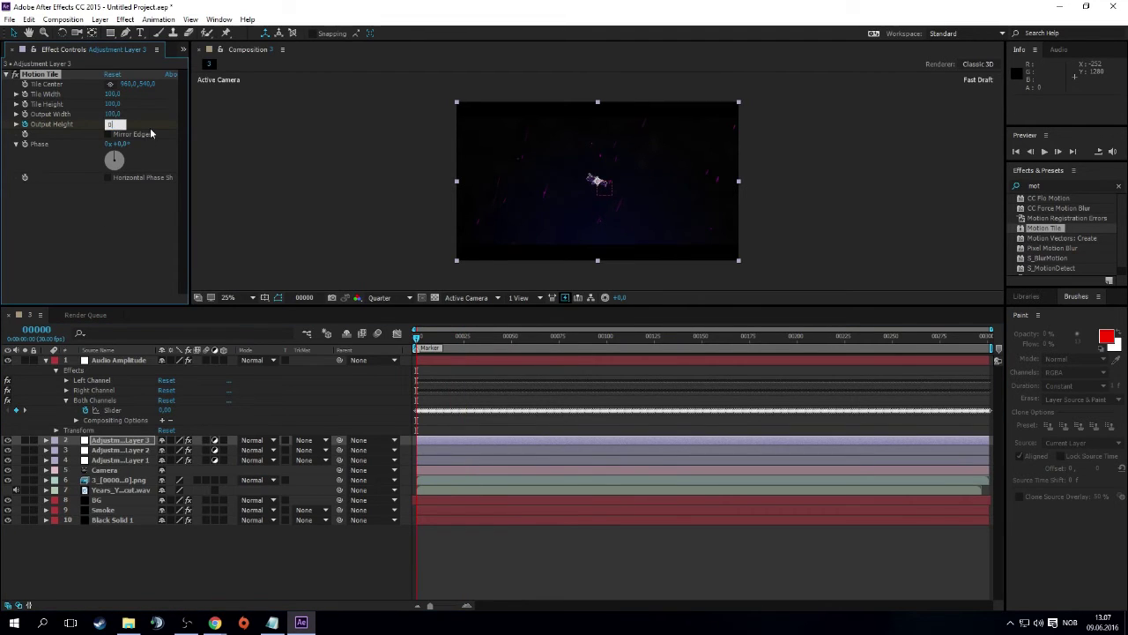
{"action": "key", "text": "Return"}
Show Adjustment Layer 3's Motion Tile keyframes, scrub to frame 70, and open Adjustment Layer 2's Hue/Saturation
{"action": "left_click", "coordinate": [46, 440]}
{"action": "left_click", "coordinate": [55, 450]}
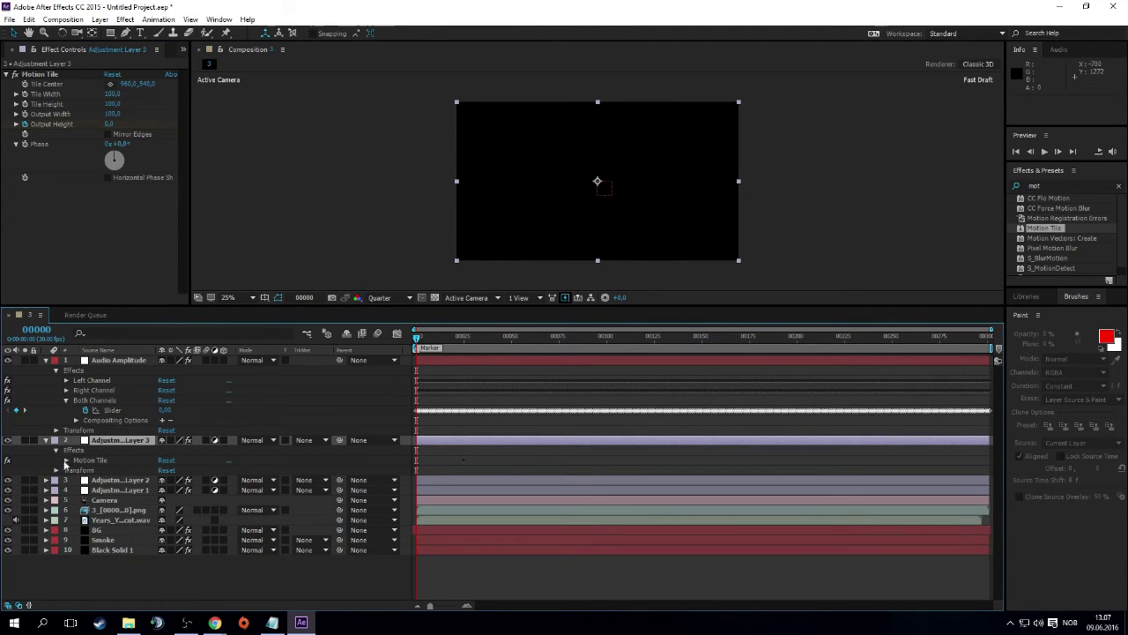
{"action": "left_click", "coordinate": [67, 460]}
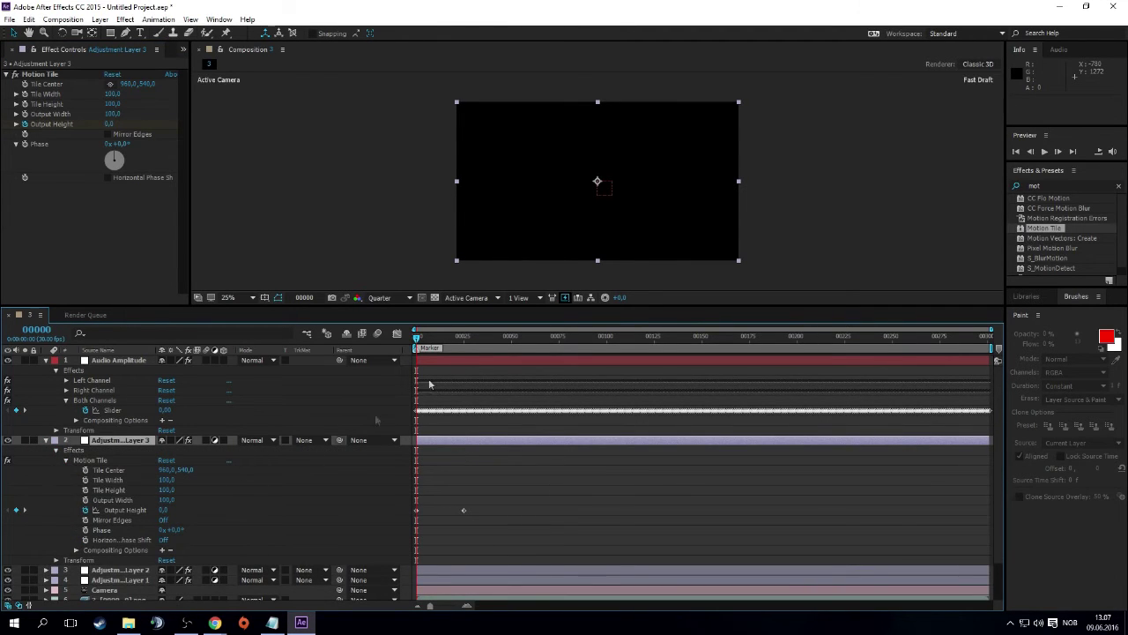
{"action": "left_click_drag", "start_coordinate": [416, 339], "coordinate": [546, 351]}
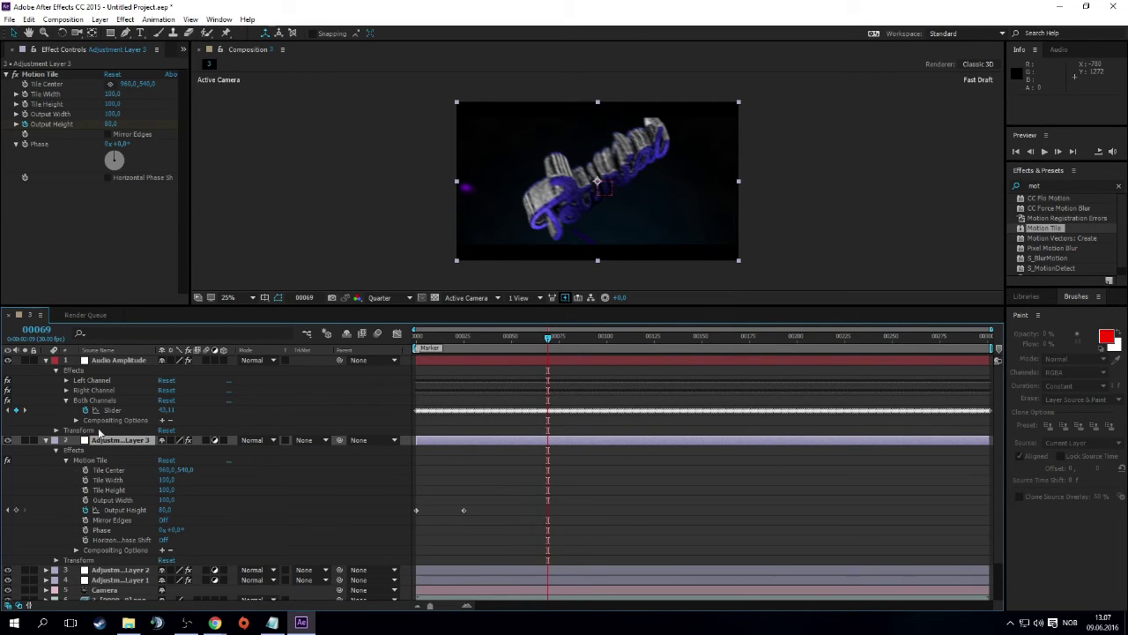
{"action": "left_click", "coordinate": [46, 569]}
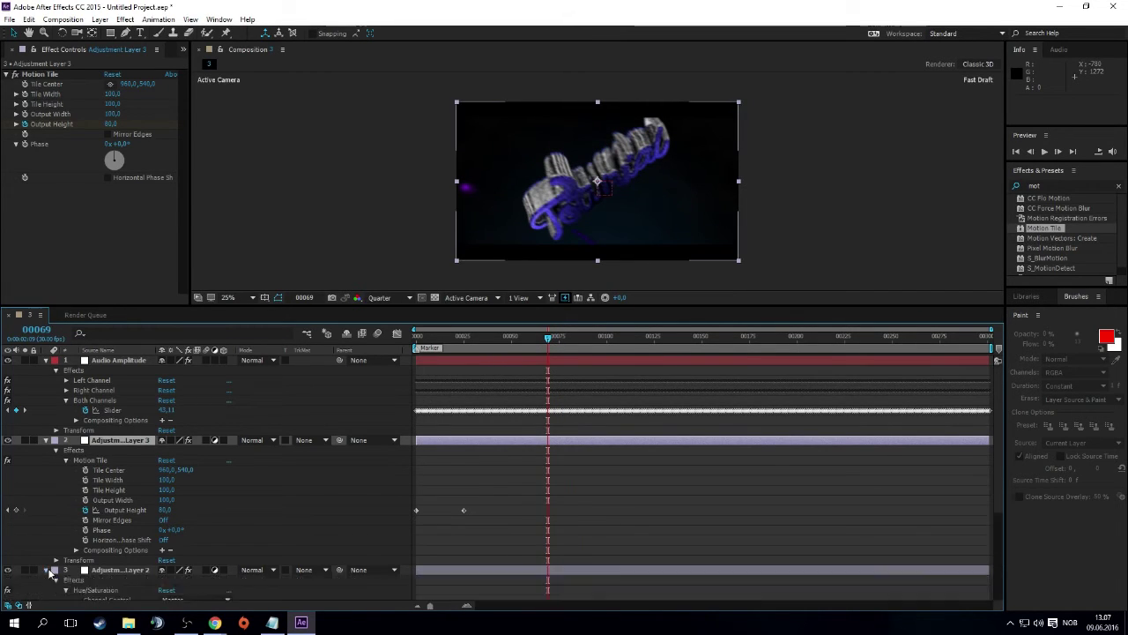
{"action": "scroll", "coordinate": [48, 568], "scroll_direction": "down", "scroll_amount": 3}
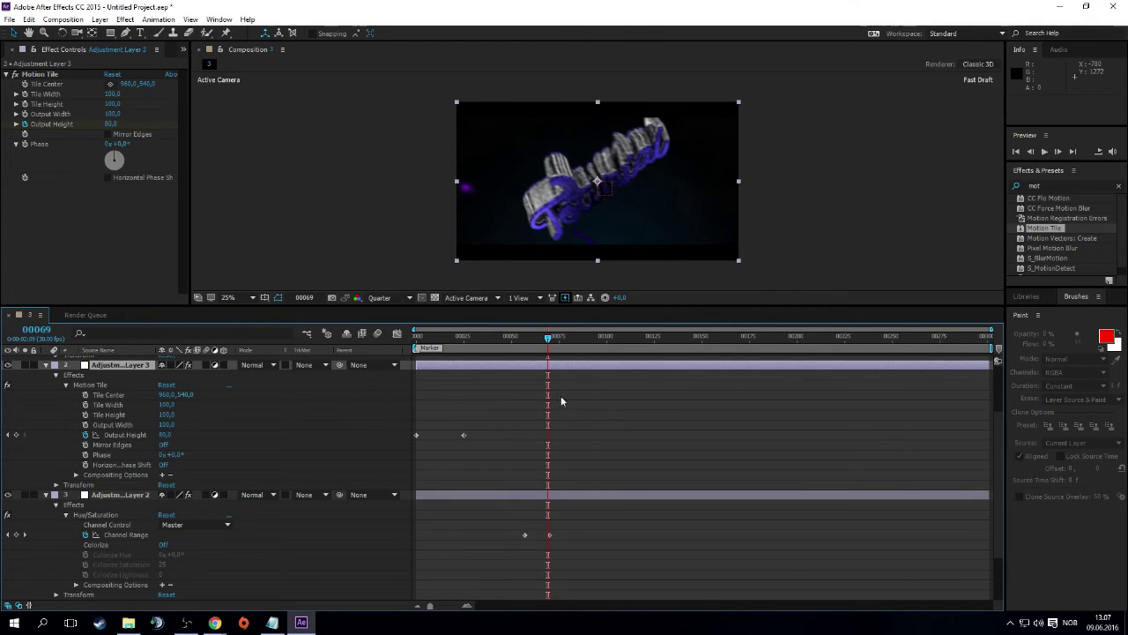
{"action": "left_click_drag", "start_coordinate": [548, 340], "coordinate": [549, 339]}
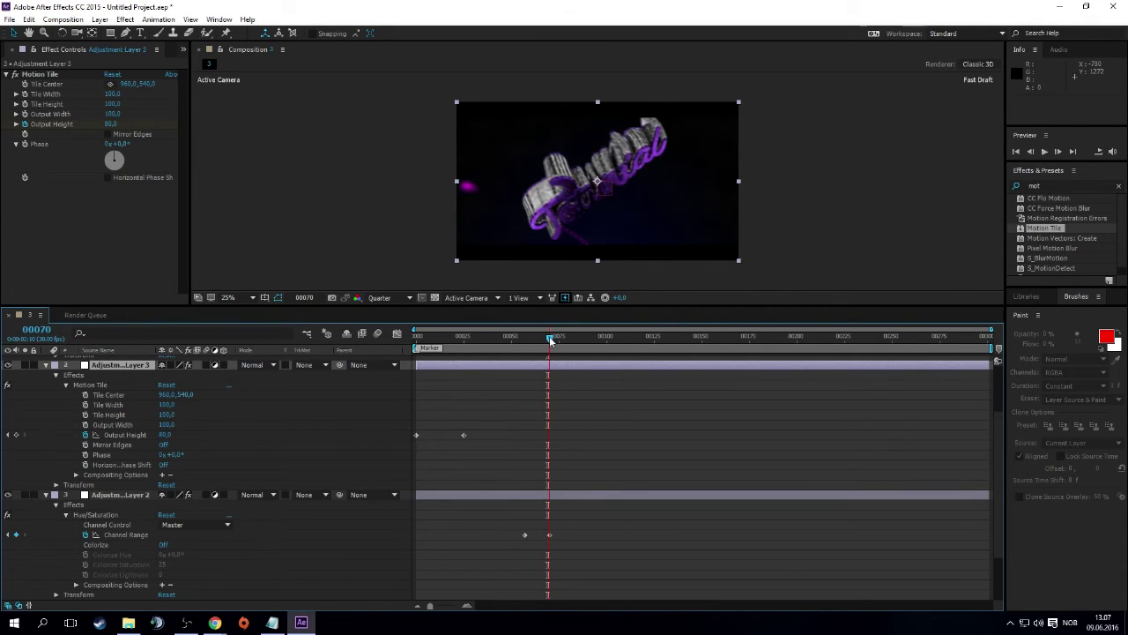
Key Motion Tile Output Height from frame 68, dropping to 0 for a few frames, then back to 80
{"action": "left_click", "coordinate": [1034, 153]}
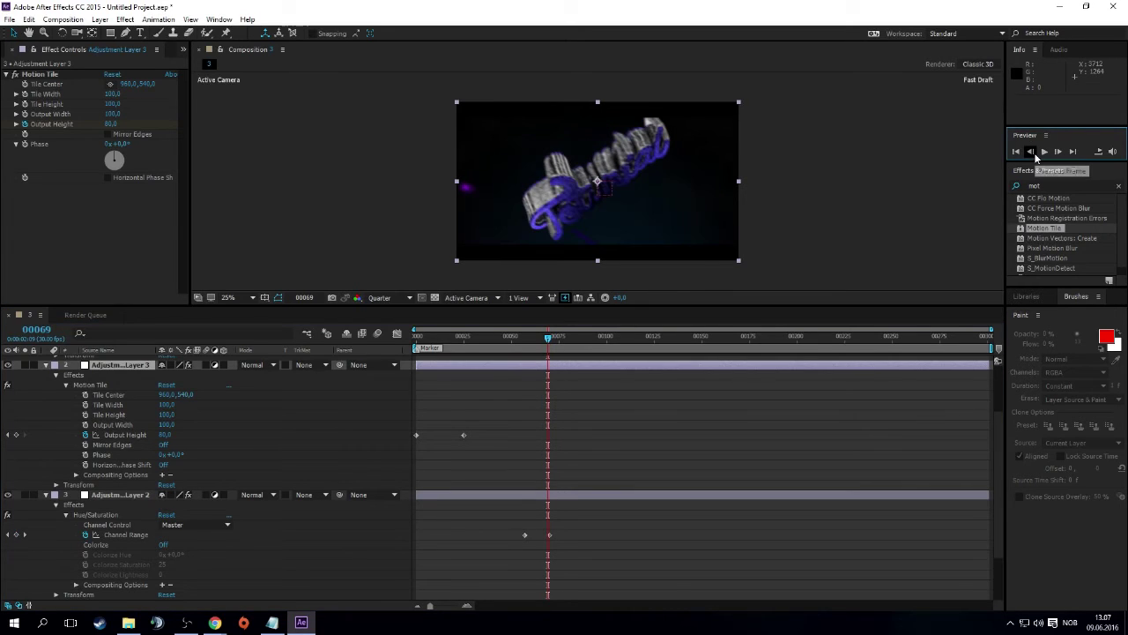
{"action": "left_click", "coordinate": [1034, 153]}
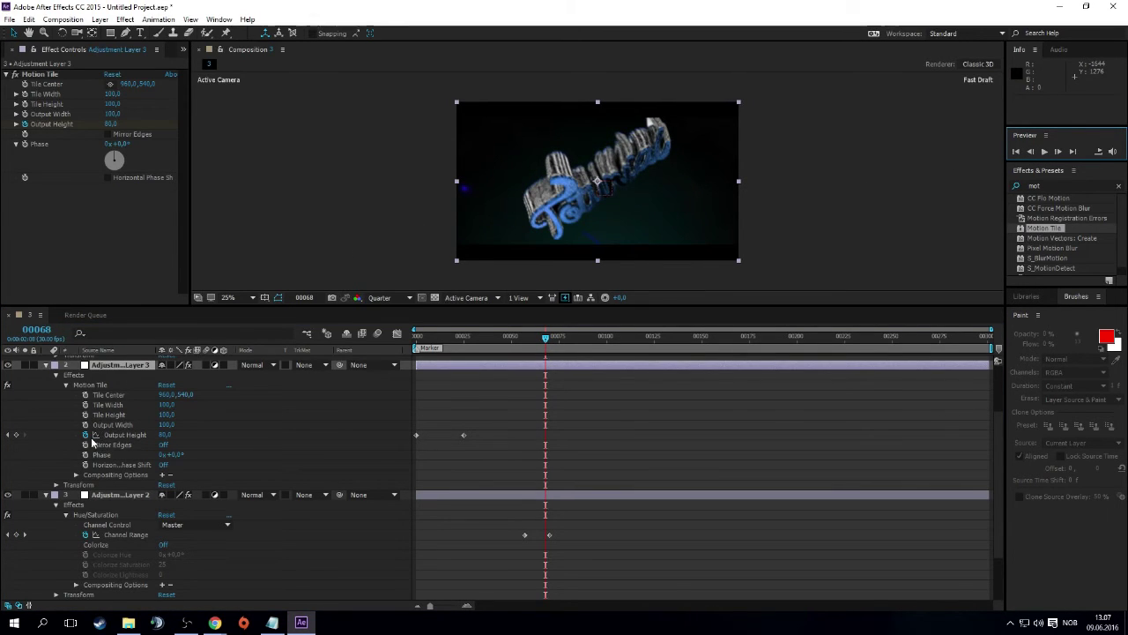
{"action": "left_click", "coordinate": [16, 434]}
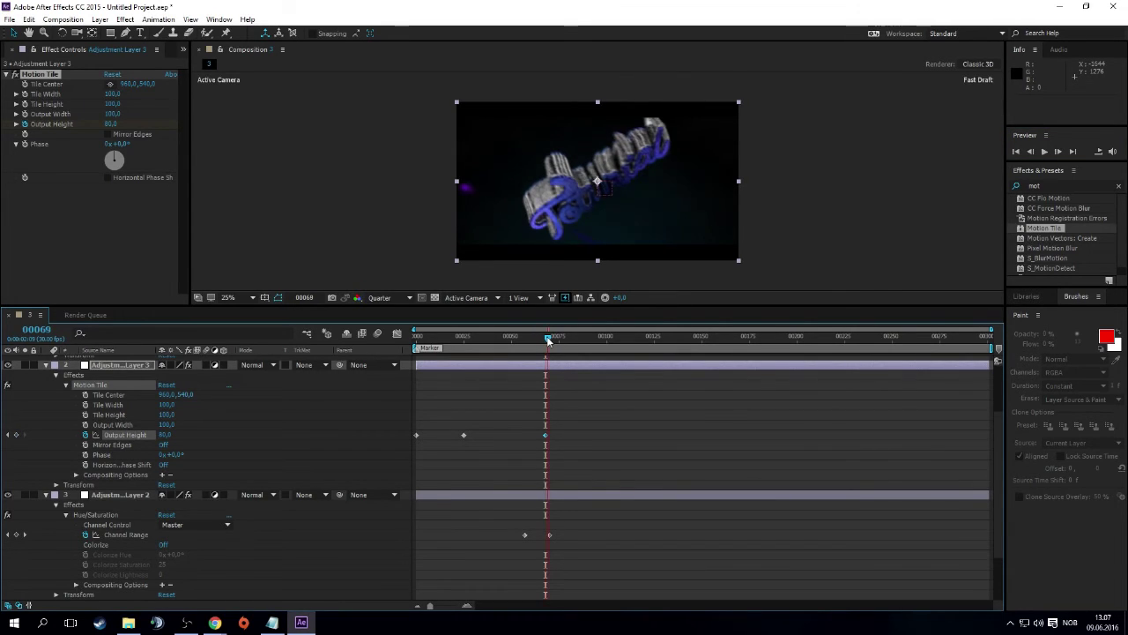
{"action": "left_click", "coordinate": [163, 435]}
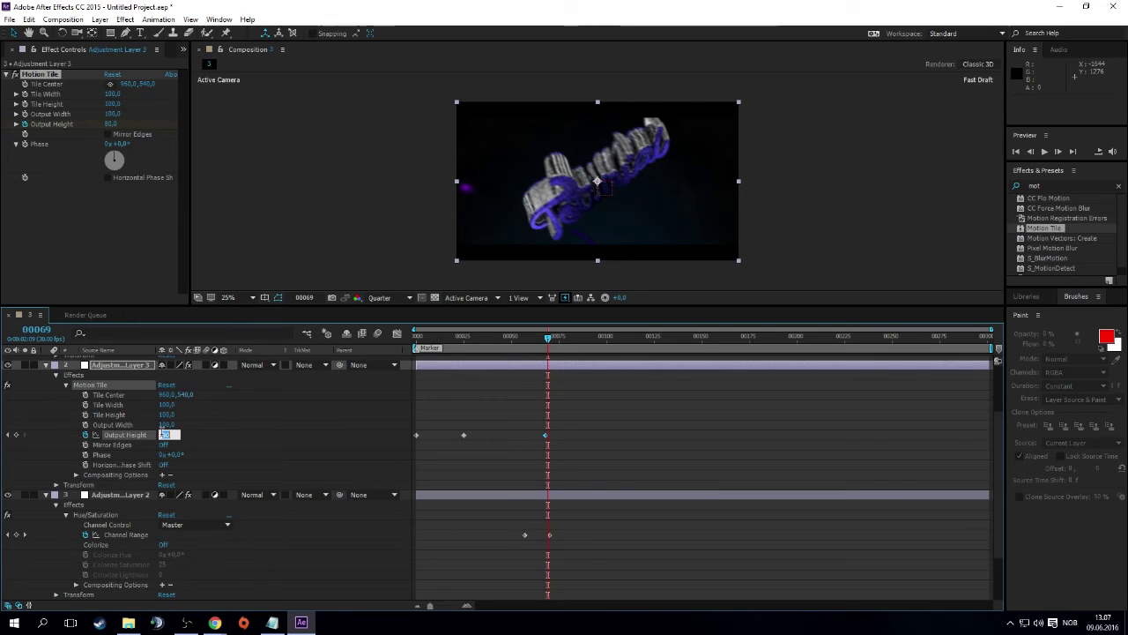
{"action": "type", "text": "0"}
{"action": "key", "text": "Return"}
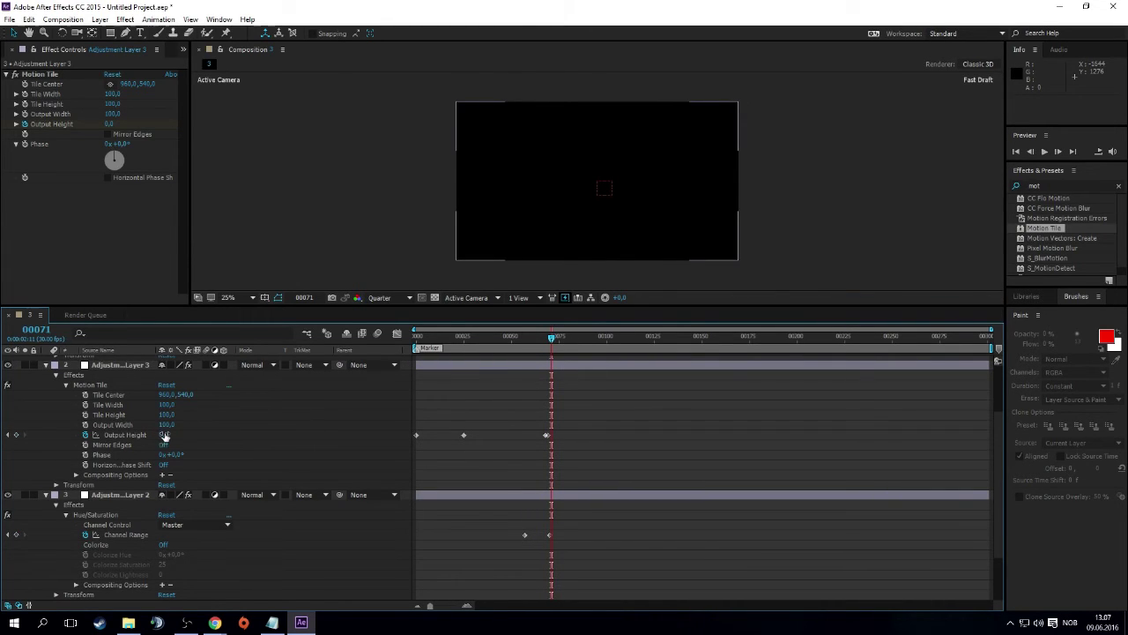
{"action": "left_click", "coordinate": [17, 434]}
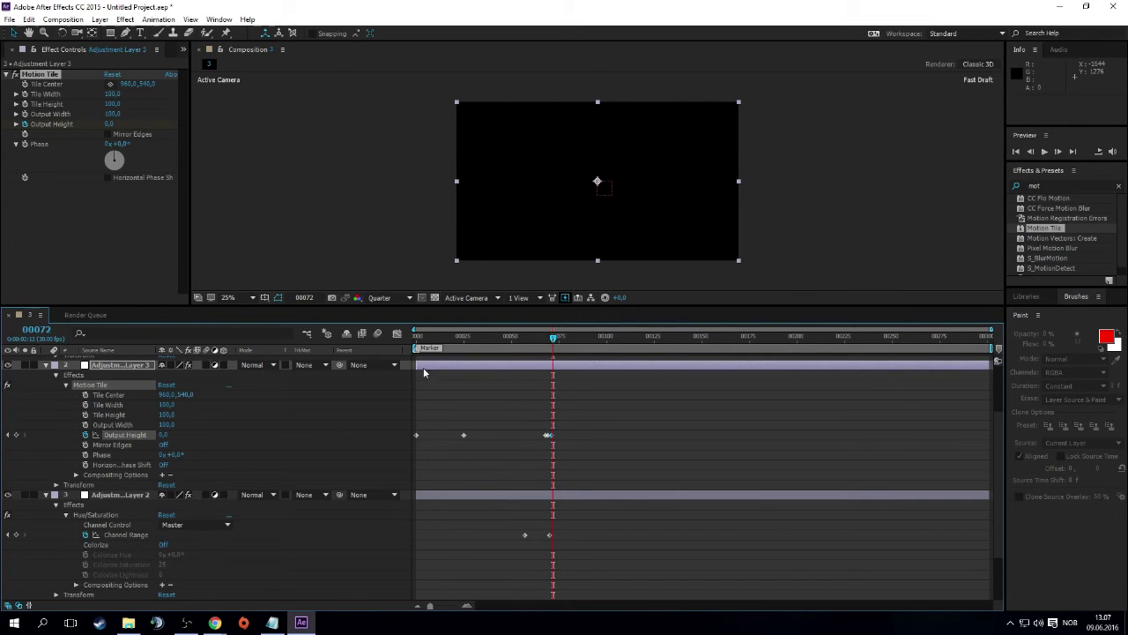
{"action": "left_click", "coordinate": [169, 435]}
{"action": "type", "text": "50"}
{"action": "key", "text": "Return"}
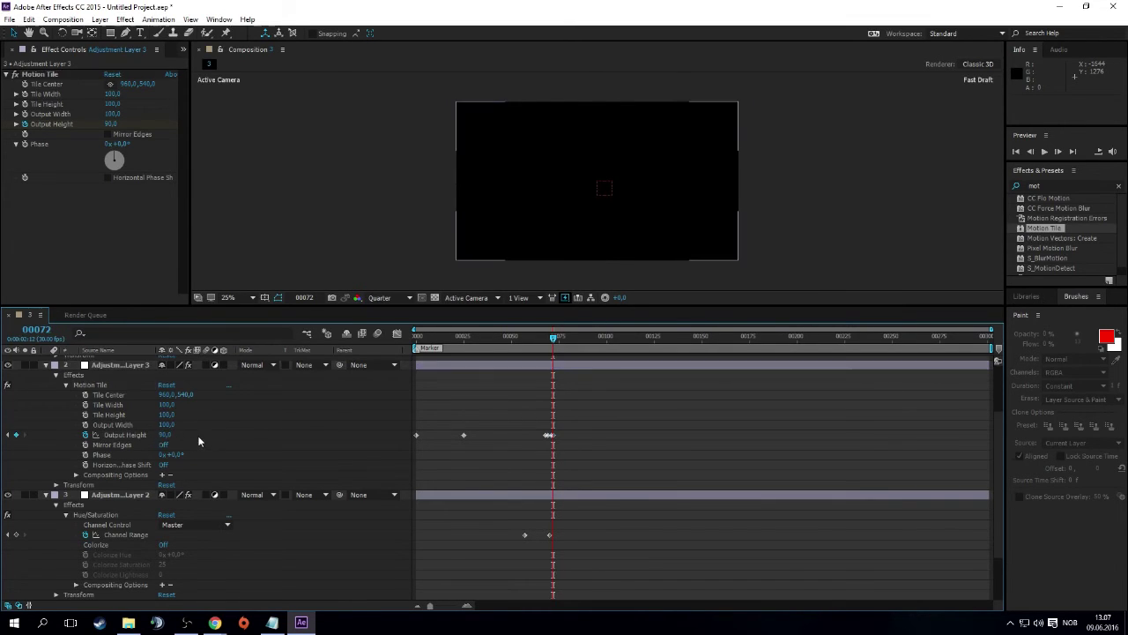
{"action": "type", "text": "0"}
{"action": "key", "text": "Return"}
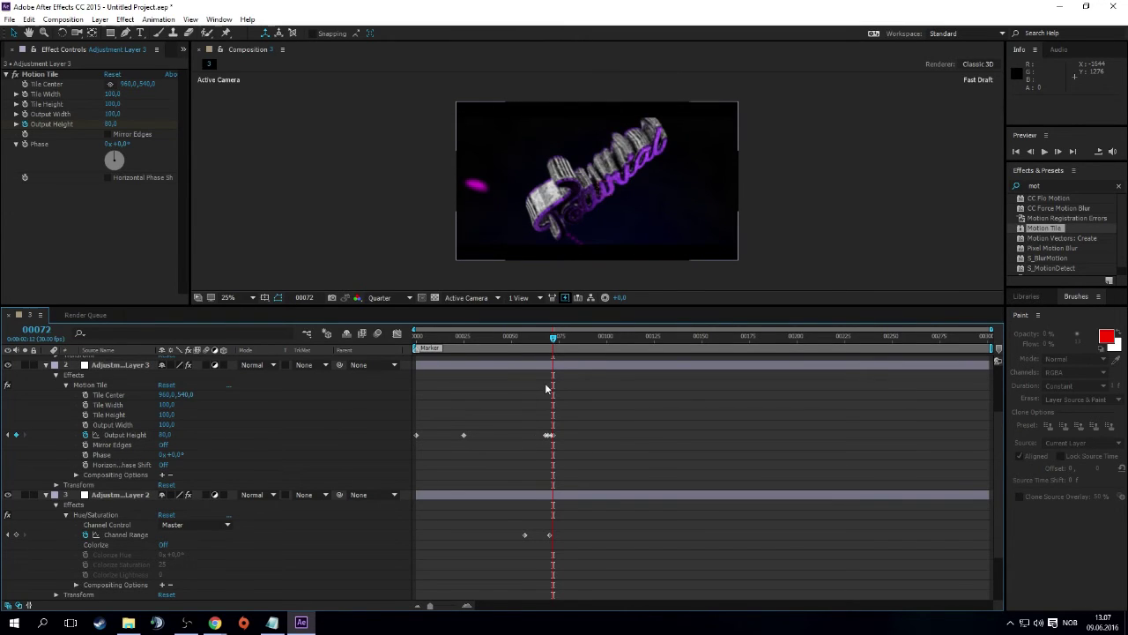
RAM-preview the blackout and zoom the timeline in around frame 69
{"action": "key", "text": "space"}
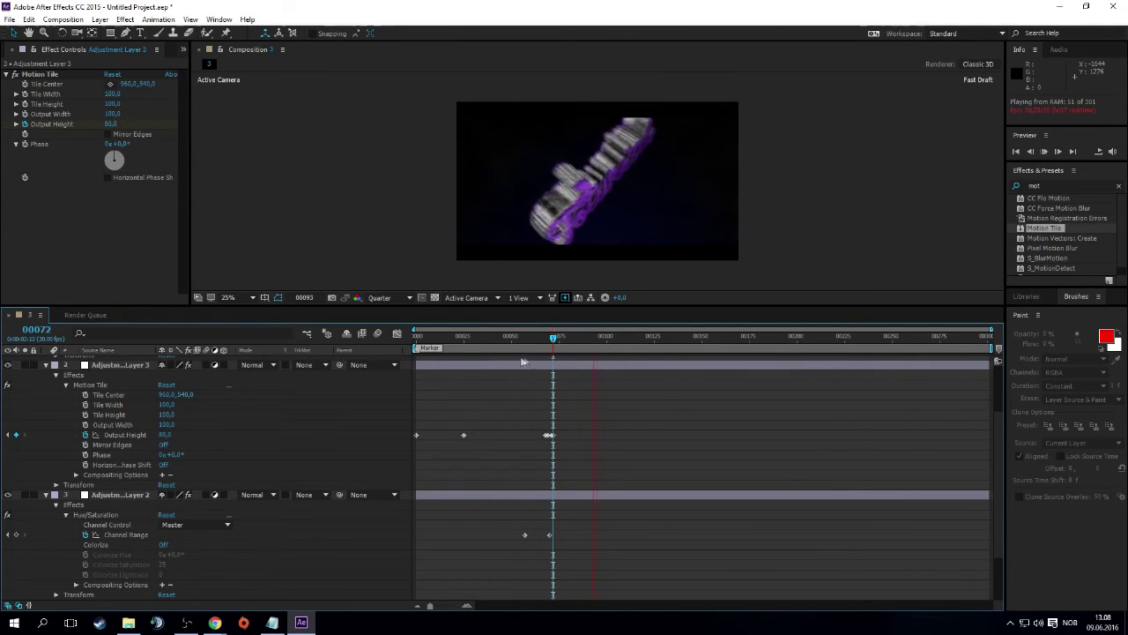
{"action": "key", "text": "space"}
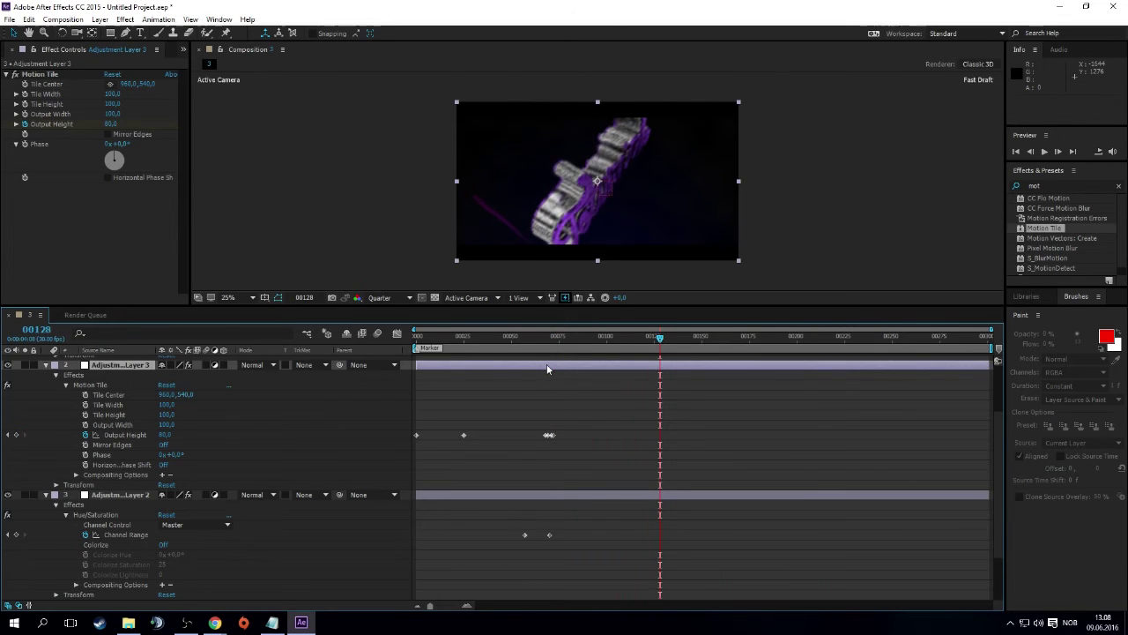
{"action": "left_click", "coordinate": [549, 341]}
{"action": "scroll", "coordinate": [557, 349], "scroll_direction": "up", "scroll_amount": 1}
{"action": "scroll", "coordinate": [555, 511], "scroll_direction": "up", "scroll_amount": 2}
{"action": "scroll", "coordinate": [558, 434], "scroll_direction": "down", "scroll_amount": 5}
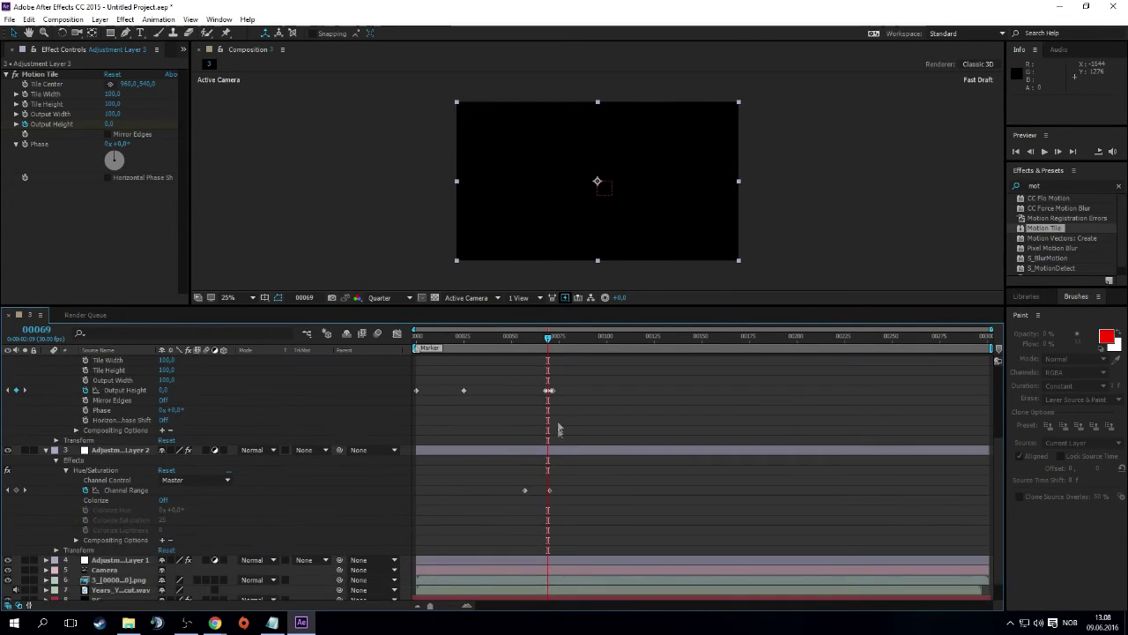
{"action": "scroll", "coordinate": [565, 388], "scroll_direction": "up", "scroll_amount": 1}
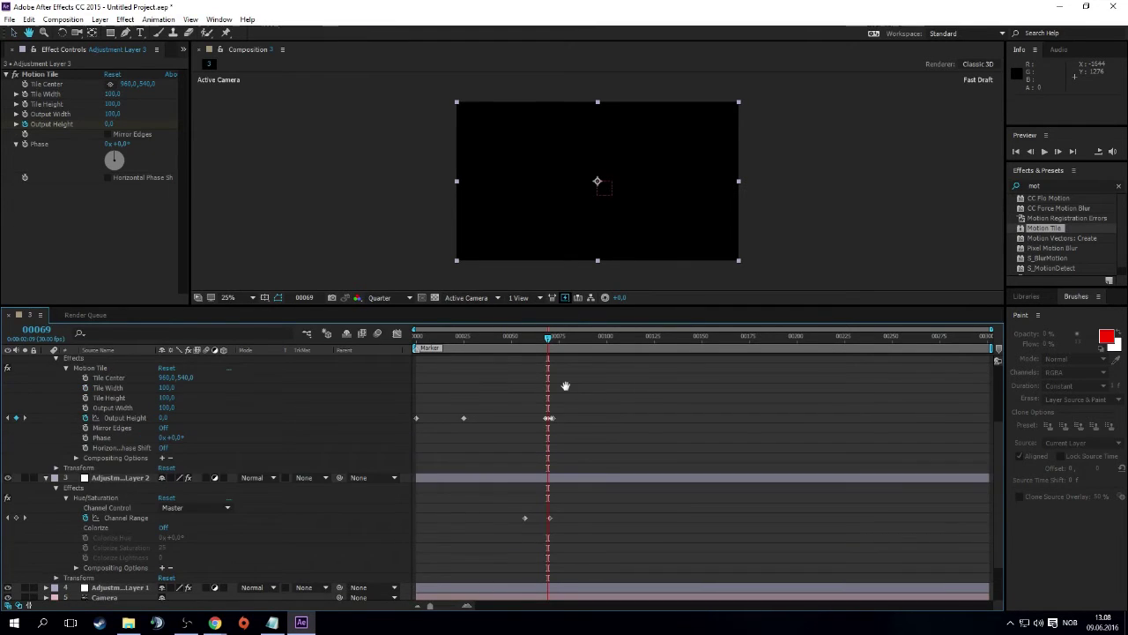
{"action": "scroll", "coordinate": [569, 392], "scroll_direction": "up", "scroll_amount": 1}
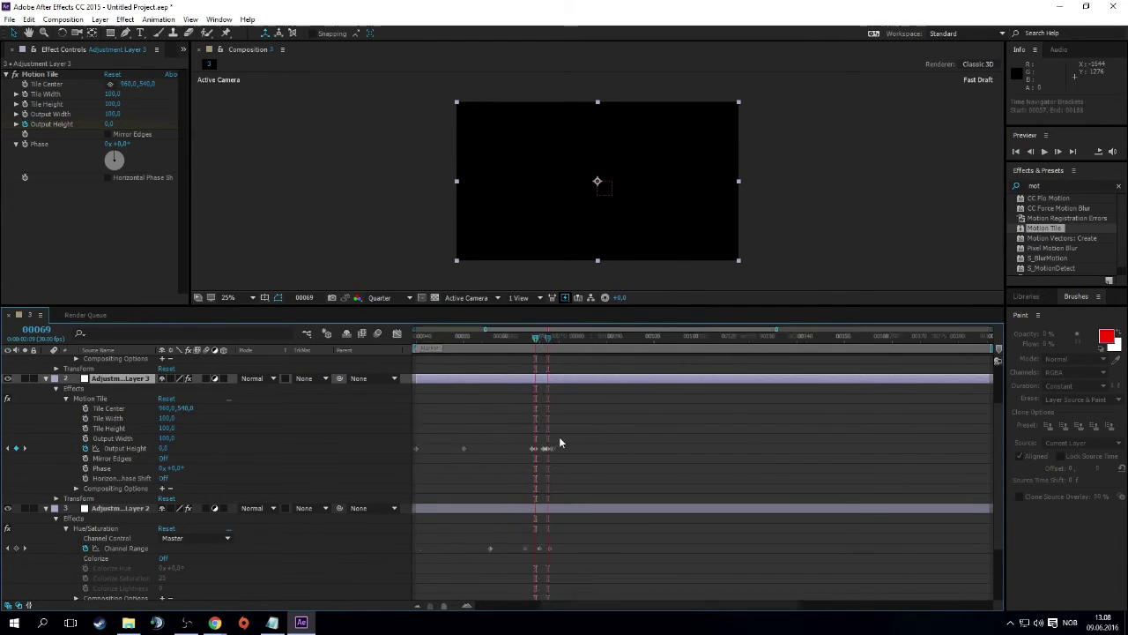
{"action": "scroll", "coordinate": [555, 432], "scroll_direction": "up", "scroll_amount": 6}
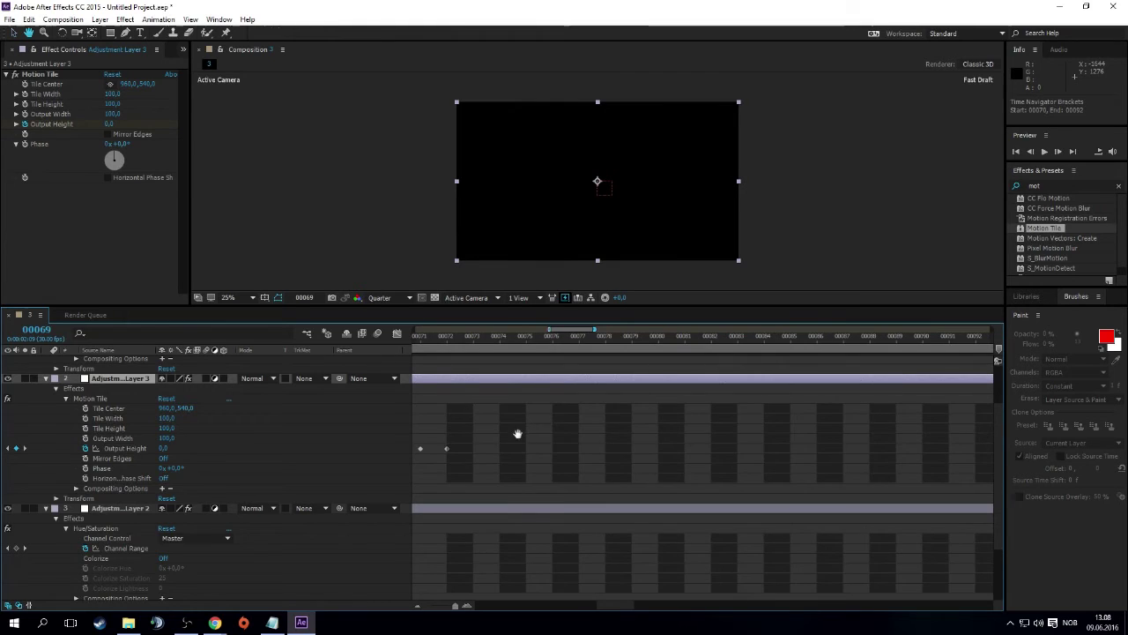
Show frames 65–86, select the keys at frames 68–69 and preview the dip again
{"action": "left_click_drag", "start_coordinate": [517, 433], "coordinate": [662, 432]}
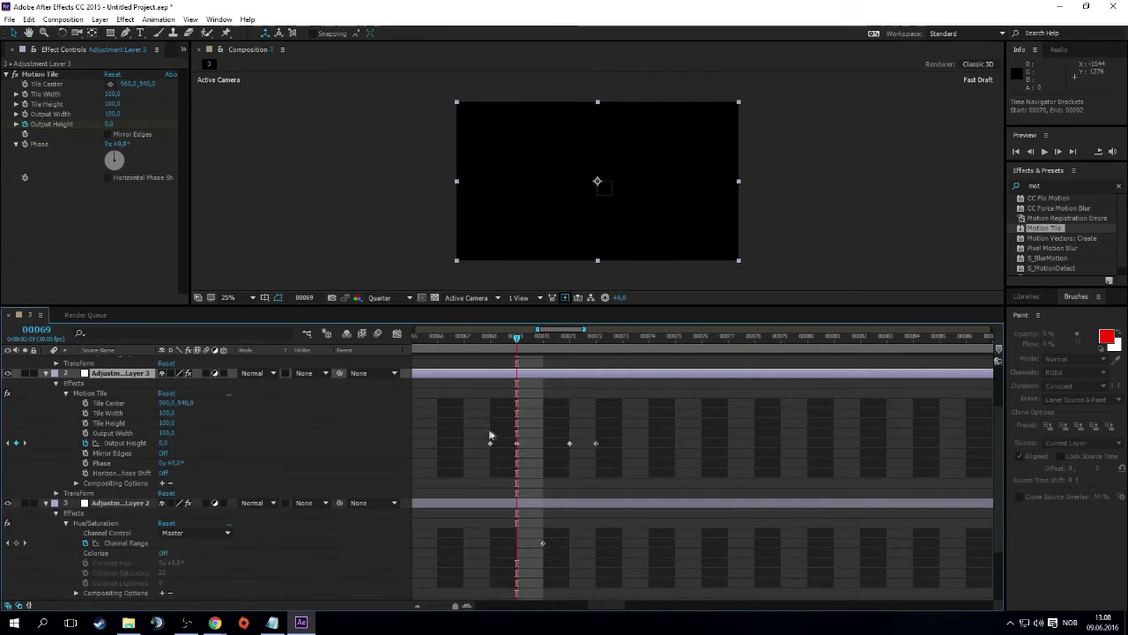
{"action": "mouse_move", "coordinate": [484, 438]}
{"action": "left_mouse_down"}
{"action": "mouse_move", "coordinate": [528, 452]}
{"action": "mouse_move", "coordinate": [597, 446]}
{"action": "left_mouse_up"}
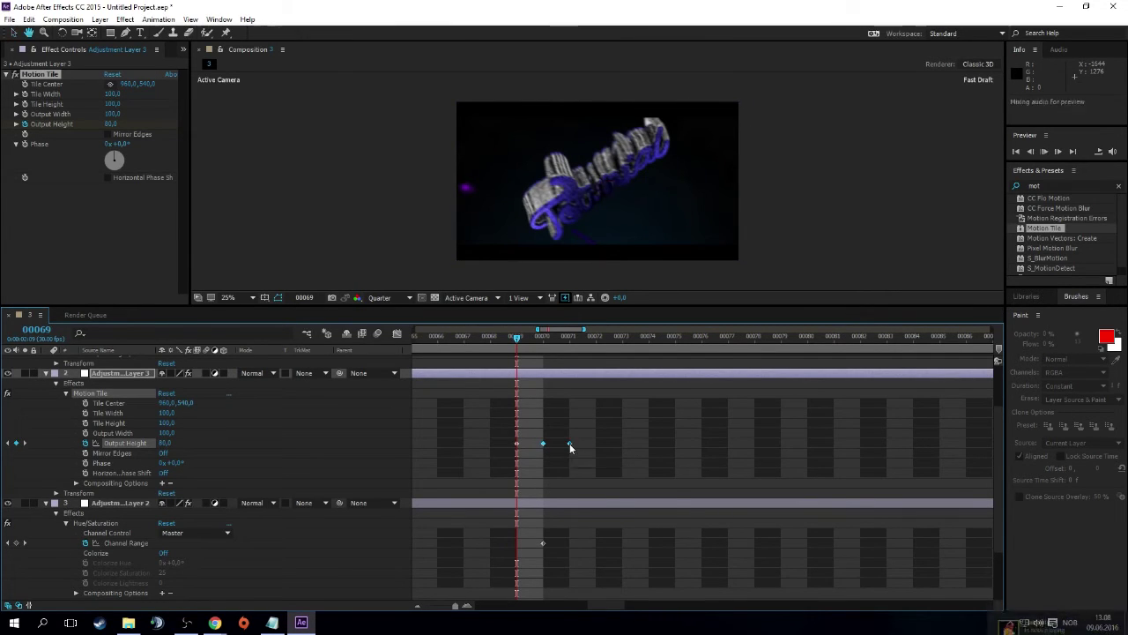
{"action": "key", "text": "space"}
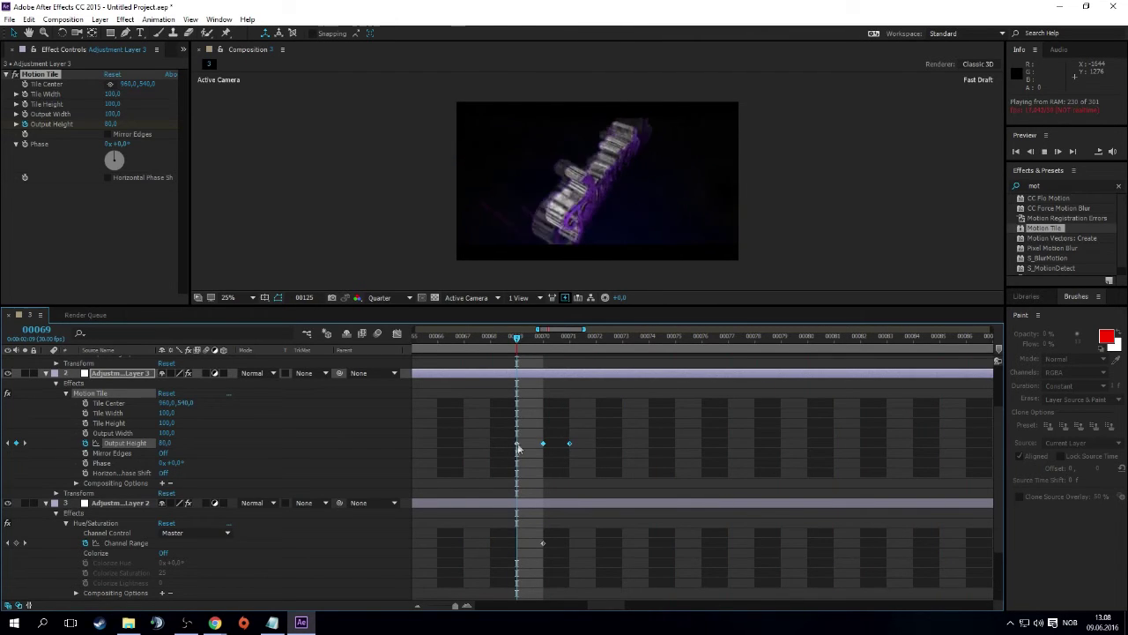
{"action": "key", "text": "space"}
{"action": "scroll", "coordinate": [608, 445], "scroll_direction": "down", "scroll_amount": 3}
{"action": "scroll", "coordinate": [600, 425], "scroll_direction": "up", "scroll_amount": 3}
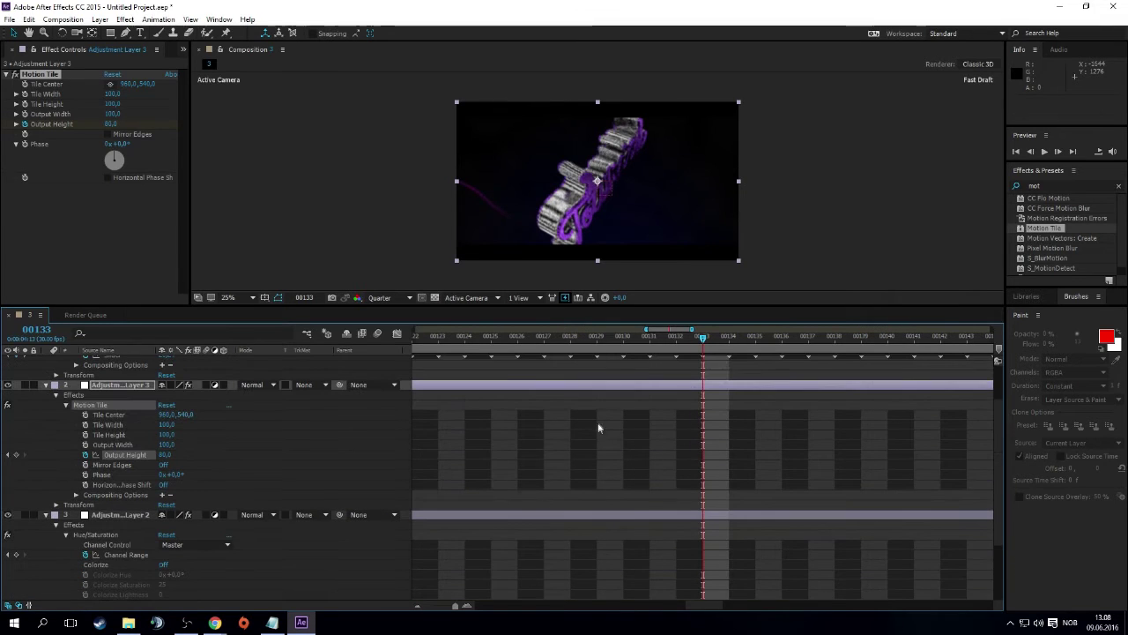
{"action": "scroll", "coordinate": [597, 417], "scroll_direction": "down", "scroll_amount": 10, "text": "alt"}
{"action": "scroll", "coordinate": [561, 428], "scroll_direction": "down", "scroll_amount": 2}
{"action": "scroll", "coordinate": [554, 409], "scroll_direction": "up", "scroll_amount": 2}
{"action": "left_click", "coordinate": [552, 339]}
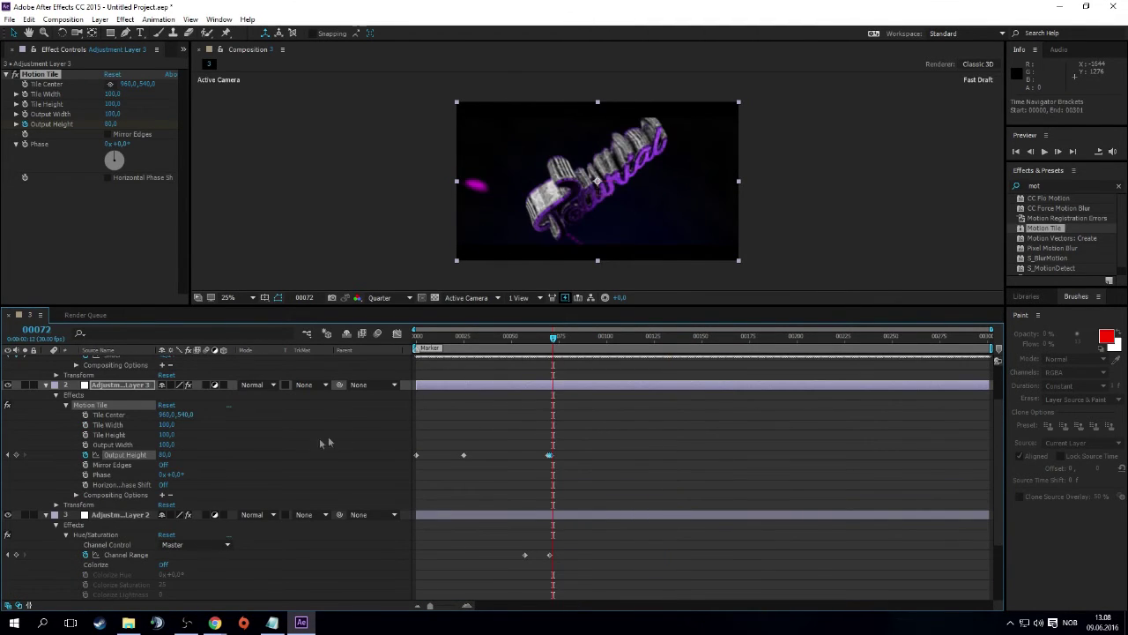
{"action": "left_click", "coordinate": [396, 334]}
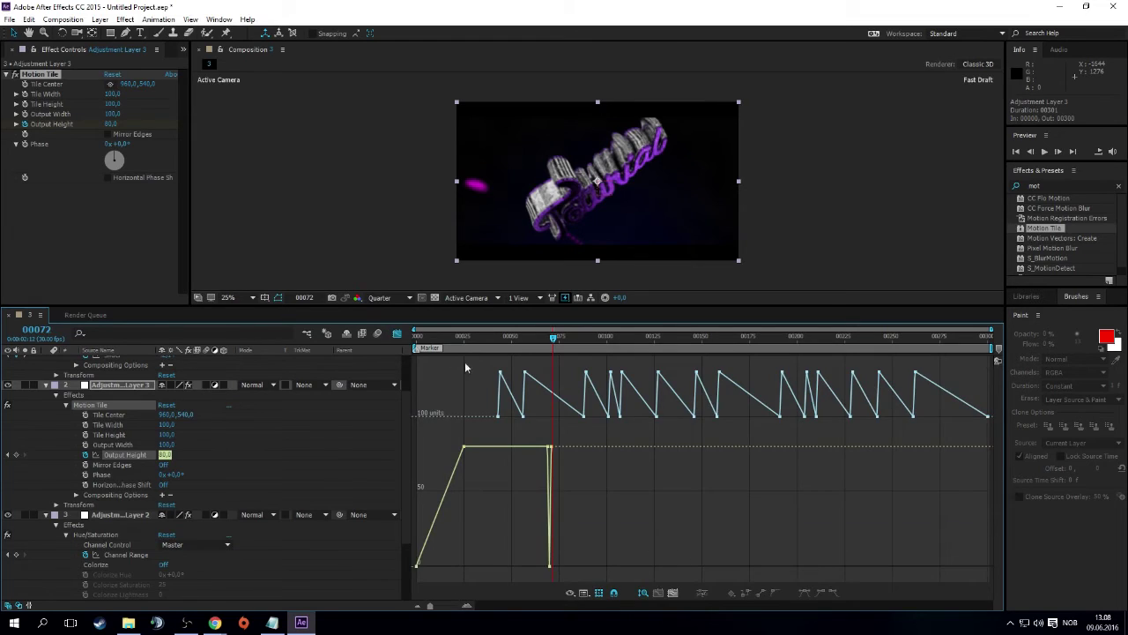
{"action": "left_click", "coordinate": [396, 335]}
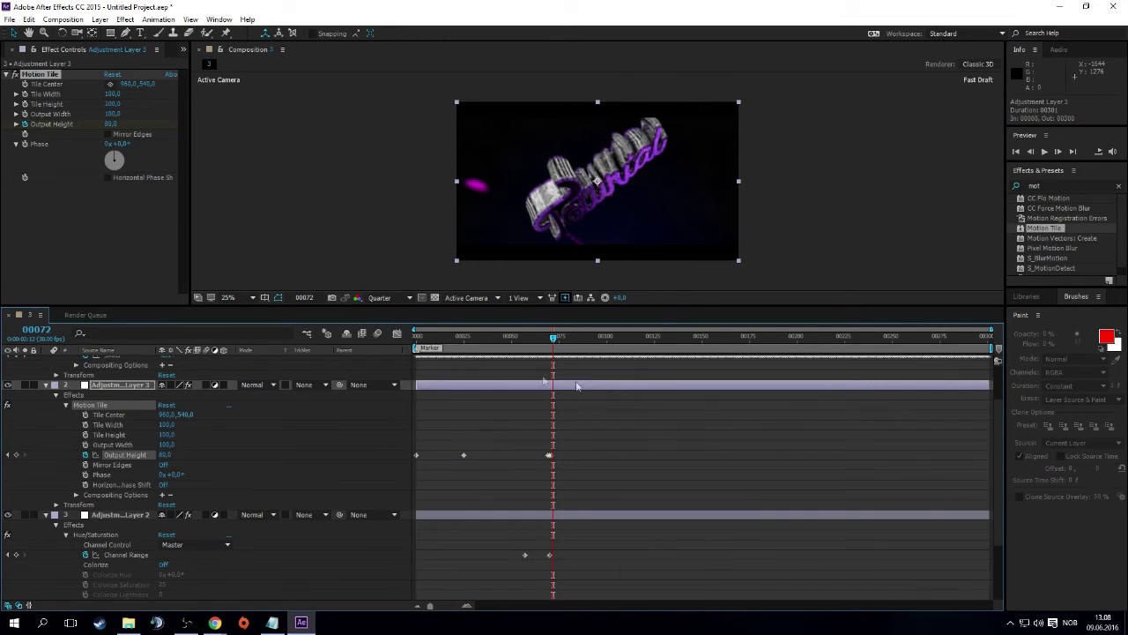
{"action": "key", "text": "semicolon"}
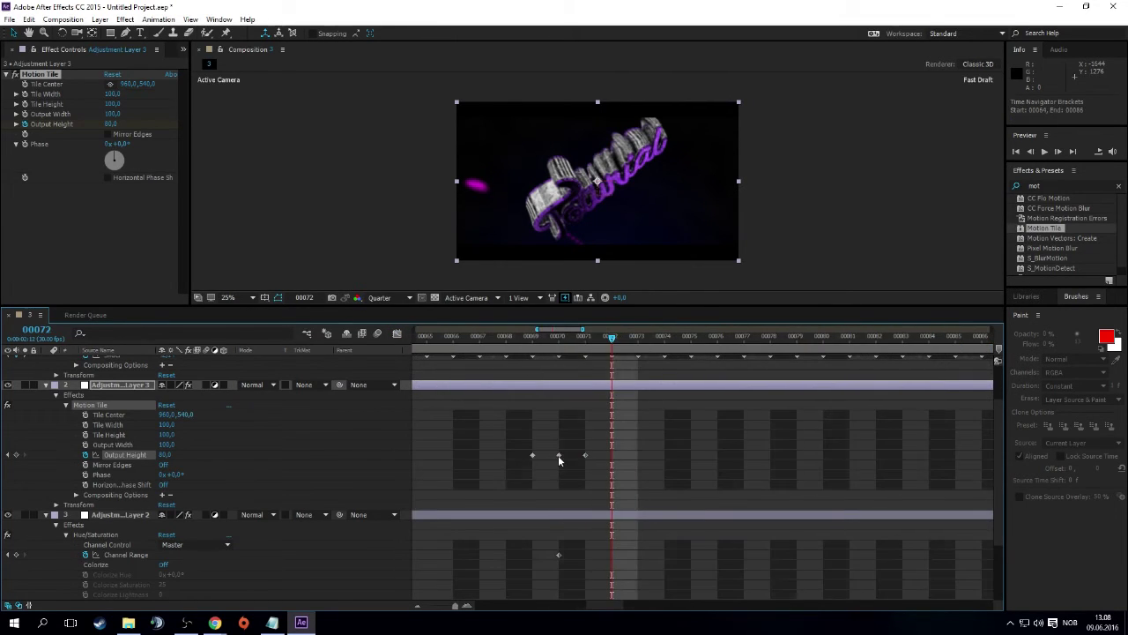
{"action": "mouse_move", "coordinate": [533, 455]}
{"action": "left_mouse_down"}
{"action": "mouse_move", "coordinate": [519, 461]}
{"action": "mouse_move", "coordinate": [540, 459]}
{"action": "left_mouse_up"}
{"action": "left_click", "coordinate": [561, 342]}
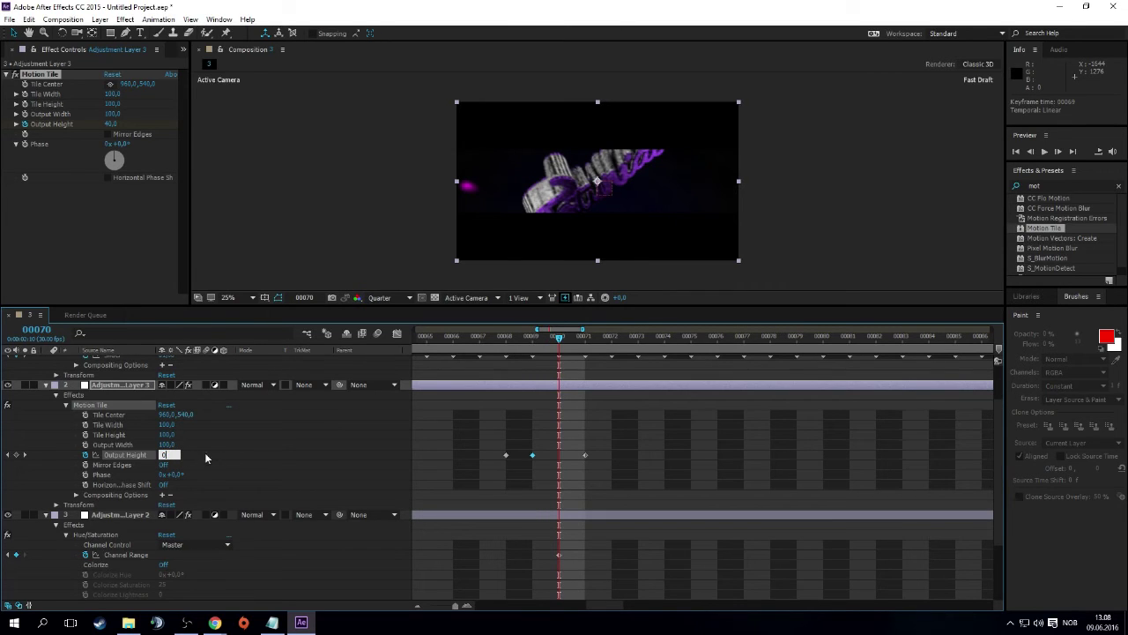
{"action": "left_click", "coordinate": [420, 436]}
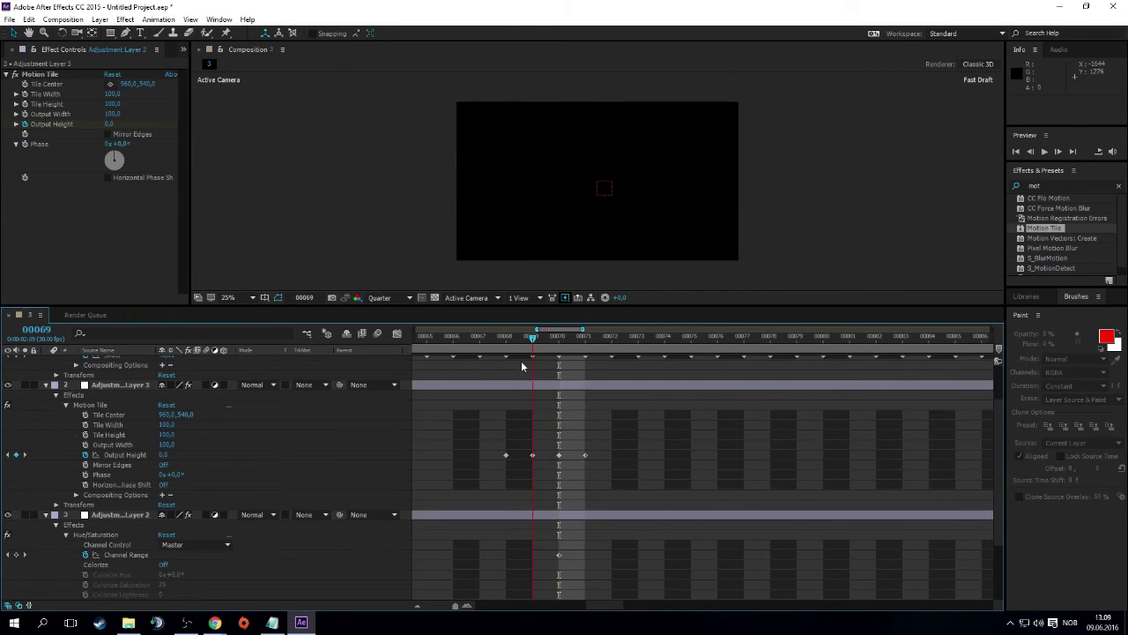
{"action": "key", "text": "Page_Up"}
{"action": "scroll", "coordinate": [608, 435], "scroll_direction": "down", "scroll_amount": 2}
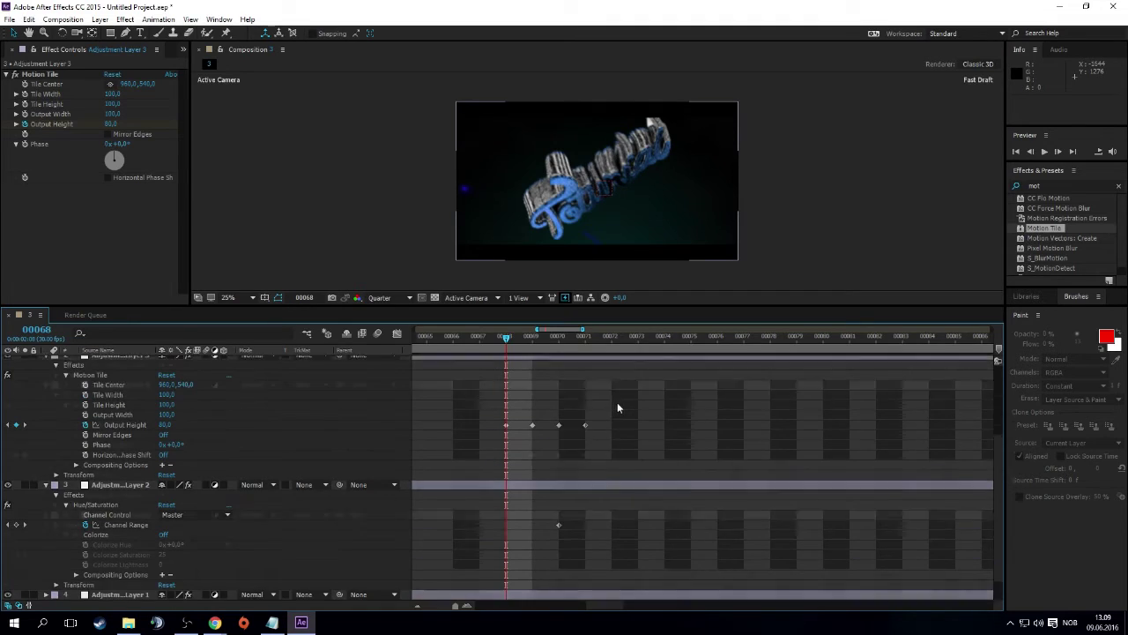
{"action": "scroll", "coordinate": [619, 406], "scroll_direction": "up", "scroll_amount": 1}
{"action": "key", "text": "semicolon"}
{"action": "key", "text": "space"}
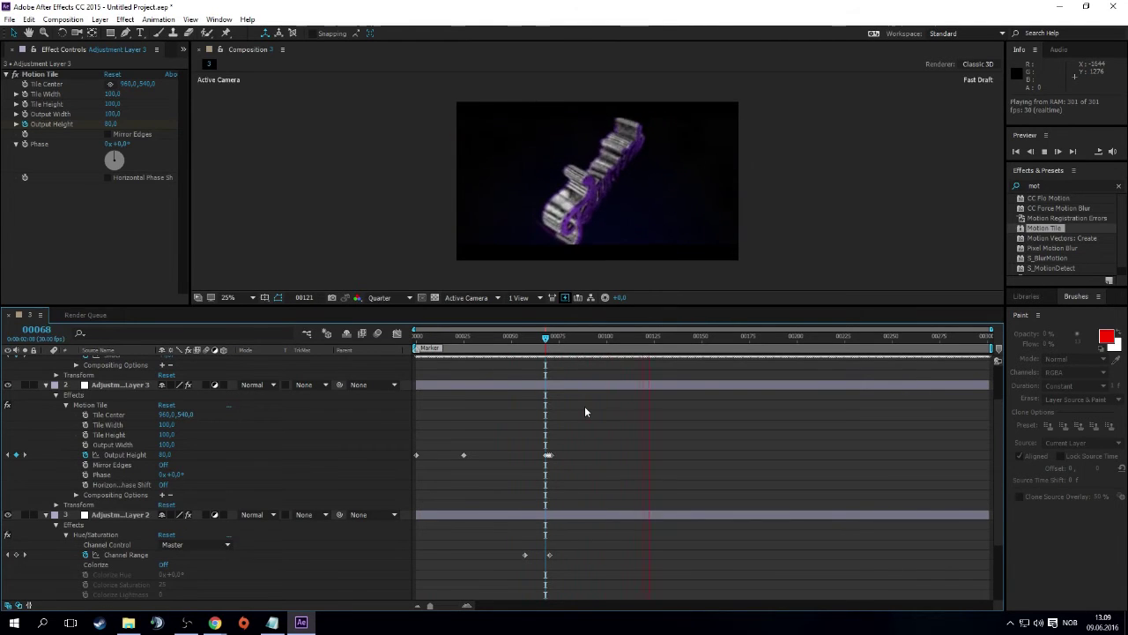
{"action": "left_click", "coordinate": [666, 337]}
Select and copy the Output Height keyframes with Ctrl+C
{"action": "left_click_drag", "start_coordinate": [665, 337], "coordinate": [649, 337]}
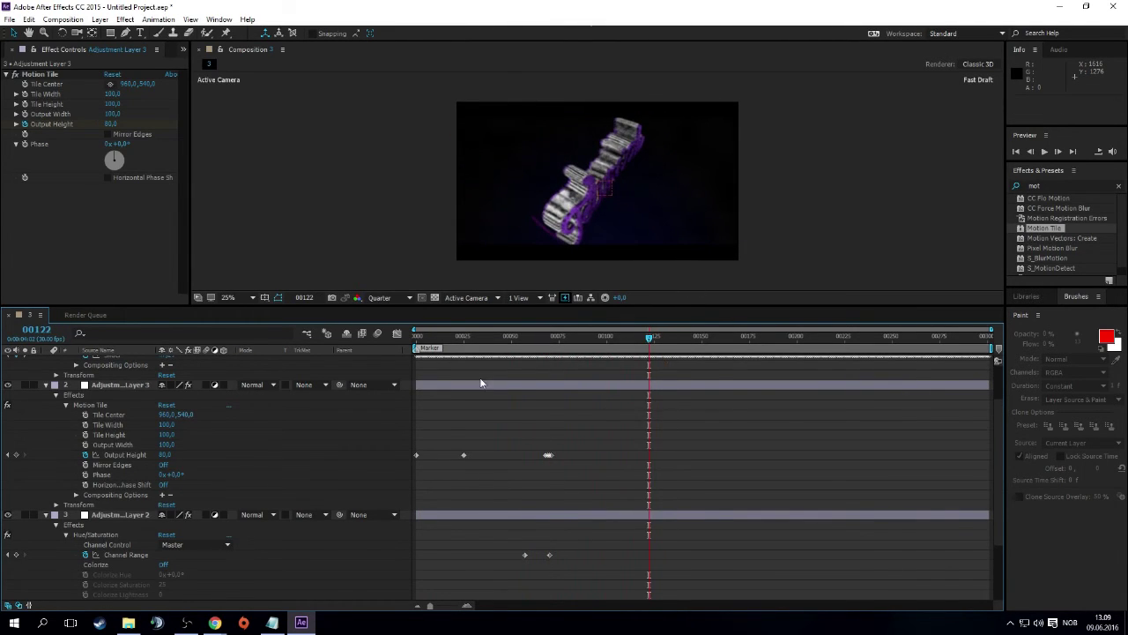
{"action": "scroll", "coordinate": [171, 386], "scroll_direction": "up", "scroll_amount": 3}
{"action": "left_click", "coordinate": [113, 410]}
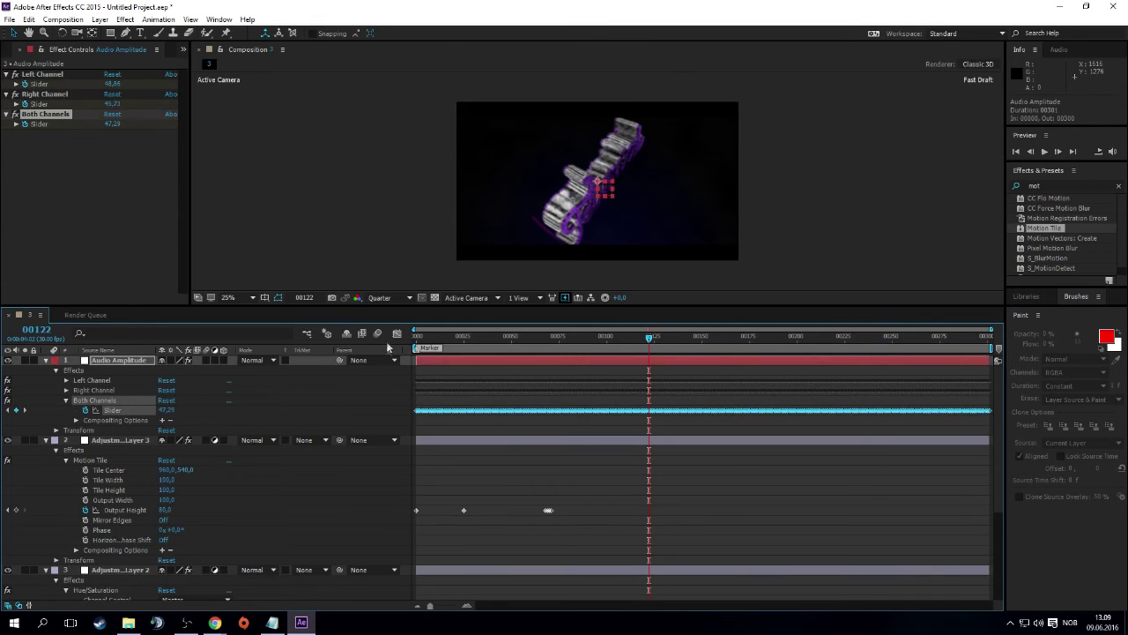
{"action": "left_click", "coordinate": [397, 334]}
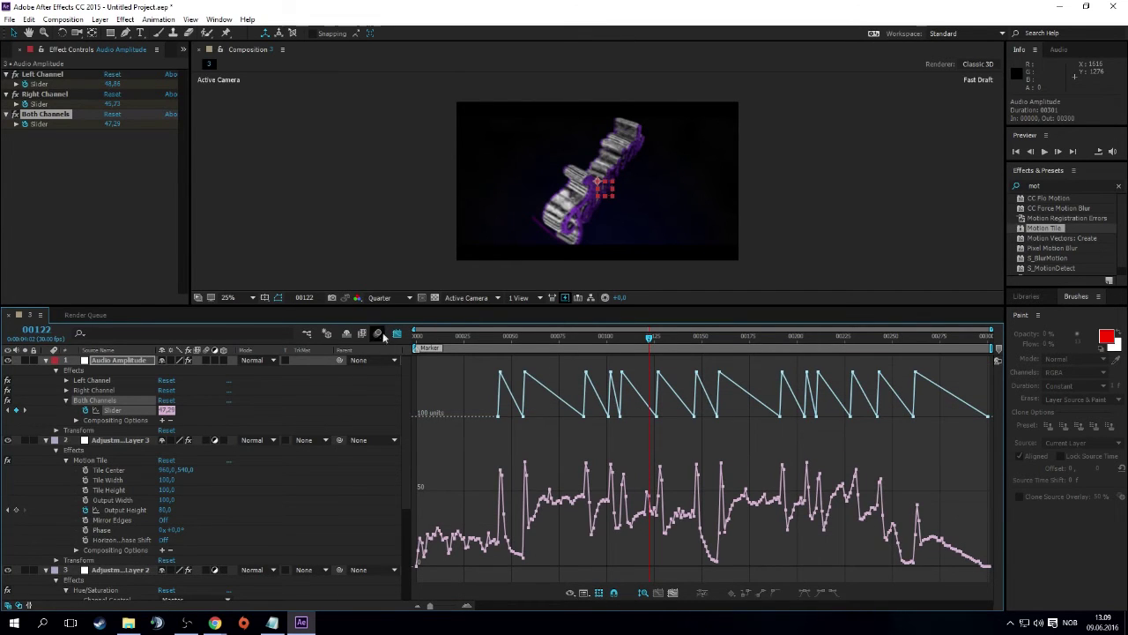
{"action": "left_click", "coordinate": [396, 333]}
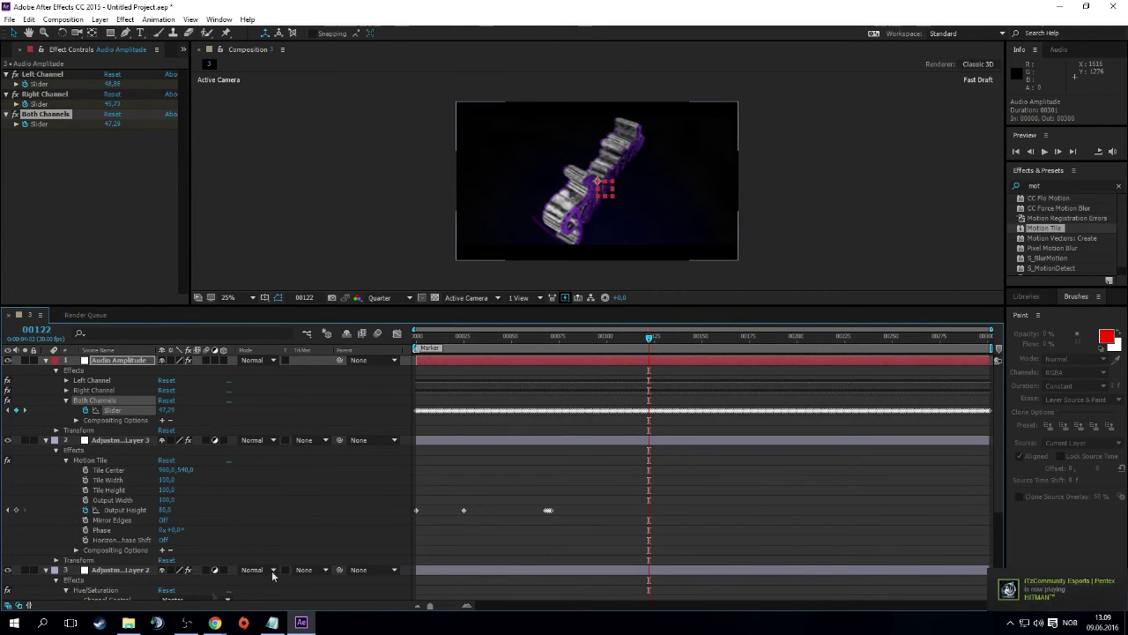
{"action": "left_click_drag", "start_coordinate": [509, 515], "coordinate": [566, 517]}
{"action": "key", "text": "ctrl+c"}
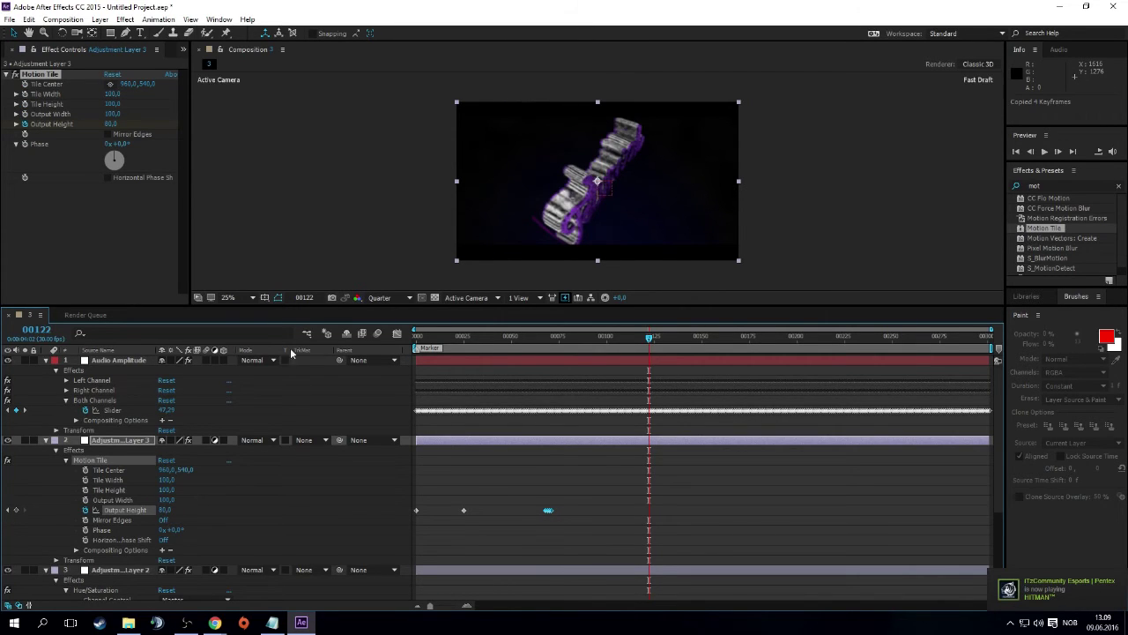
Graph the Both Channels Slider alongside Output Height and Turbulent Displace Amount curves
{"action": "left_click", "coordinate": [112, 410]}
{"action": "left_click", "coordinate": [397, 333]}
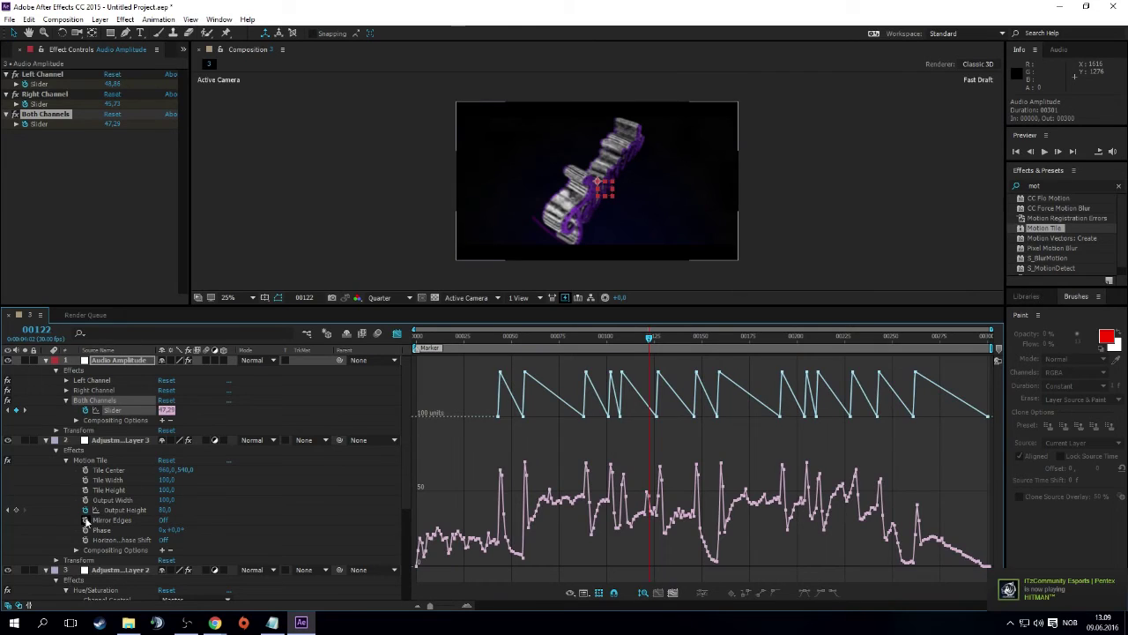
{"action": "left_click", "coordinate": [96, 510]}
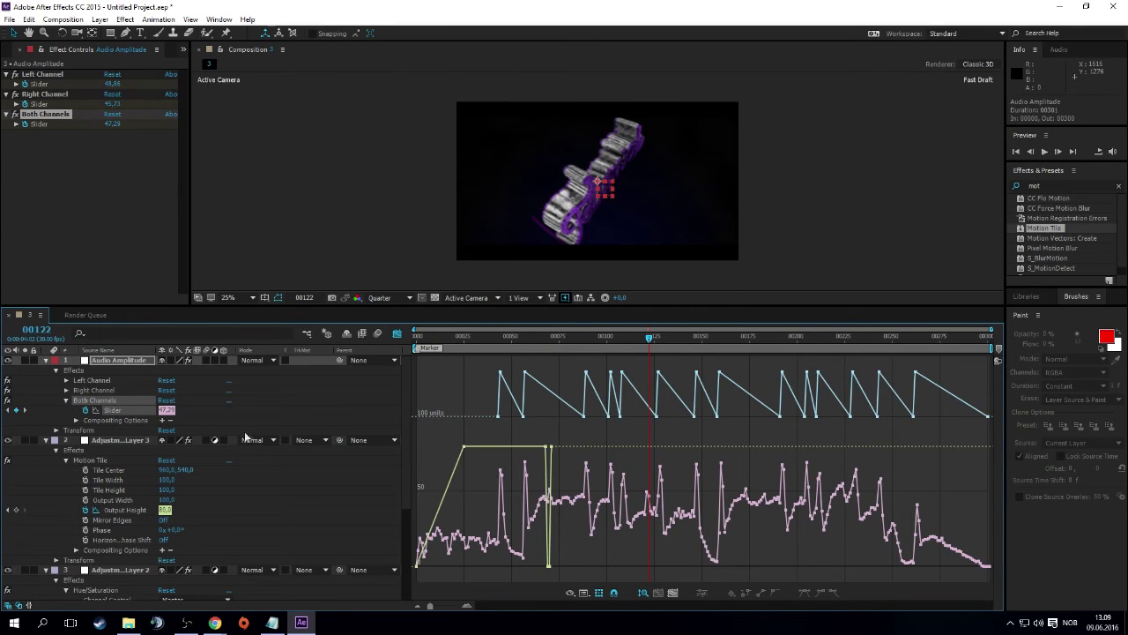
{"action": "scroll", "coordinate": [176, 459], "scroll_direction": "down", "scroll_amount": 5}
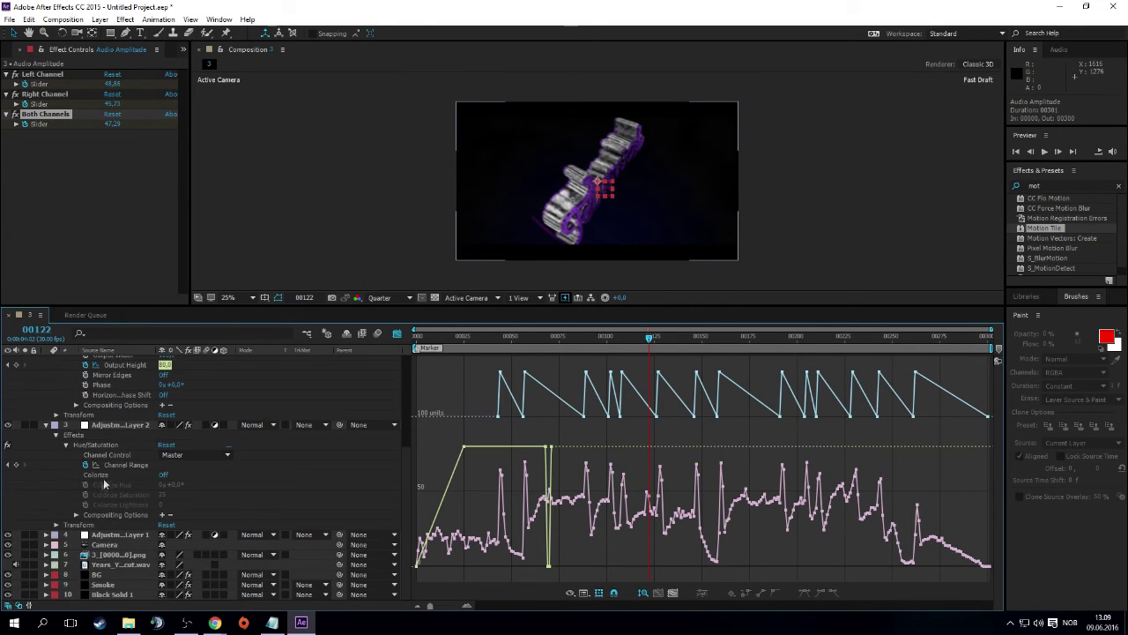
{"action": "left_click", "coordinate": [47, 535]}
{"action": "scroll", "coordinate": [79, 485], "scroll_direction": "down", "scroll_amount": 3}
{"action": "left_click", "coordinate": [96, 437]}
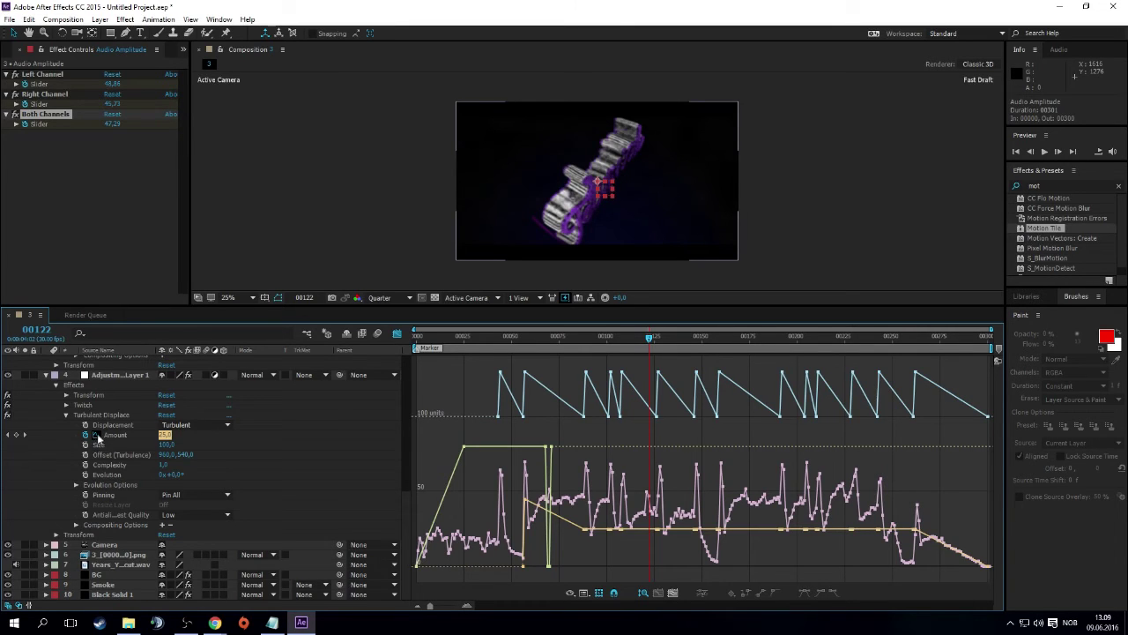
Check Adjustment Layer 1's Transform Scale, collapse its groups and return to frame 118
{"action": "scroll", "coordinate": [115, 449], "scroll_direction": "up", "scroll_amount": 2}
{"action": "left_click", "coordinate": [67, 476]}
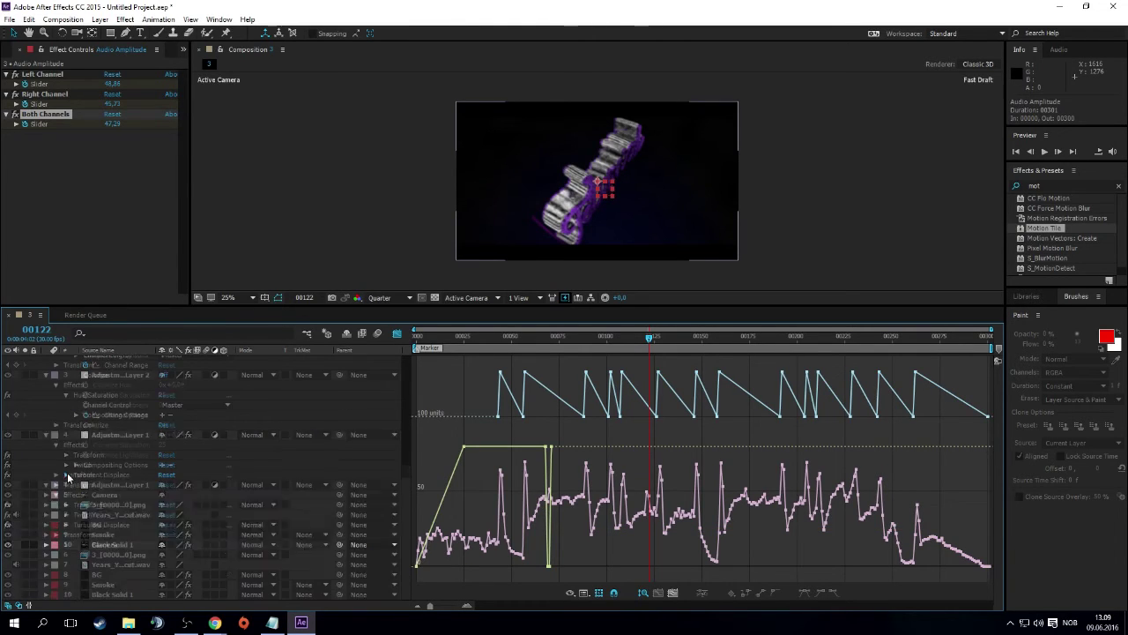
{"action": "left_click", "coordinate": [67, 508]}
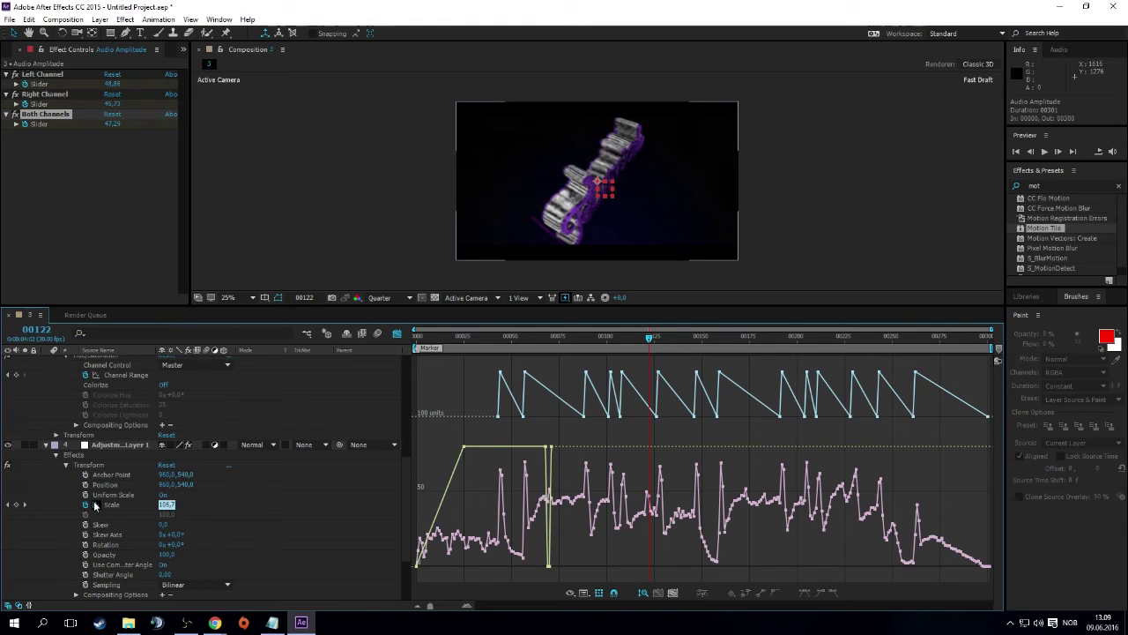
{"action": "left_click", "coordinate": [97, 505]}
{"action": "left_click", "coordinate": [69, 468]}
{"action": "scroll", "coordinate": [132, 529], "scroll_direction": "up", "scroll_amount": 2}
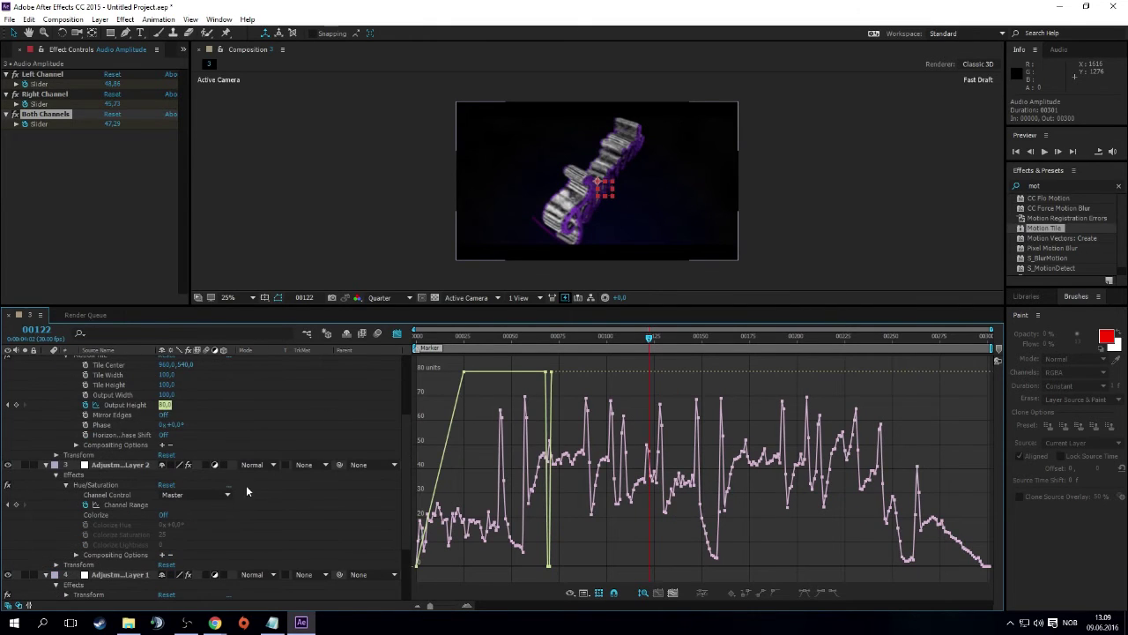
{"action": "left_click_drag", "start_coordinate": [649, 341], "coordinate": [642, 343]}
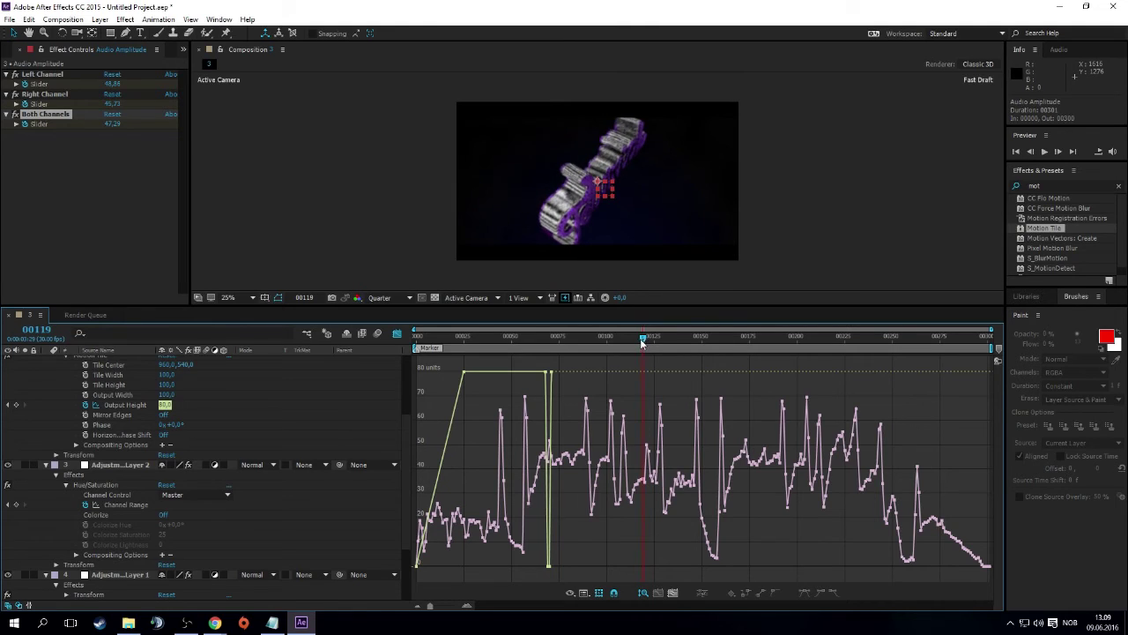
{"action": "left_click", "coordinate": [642, 344]}
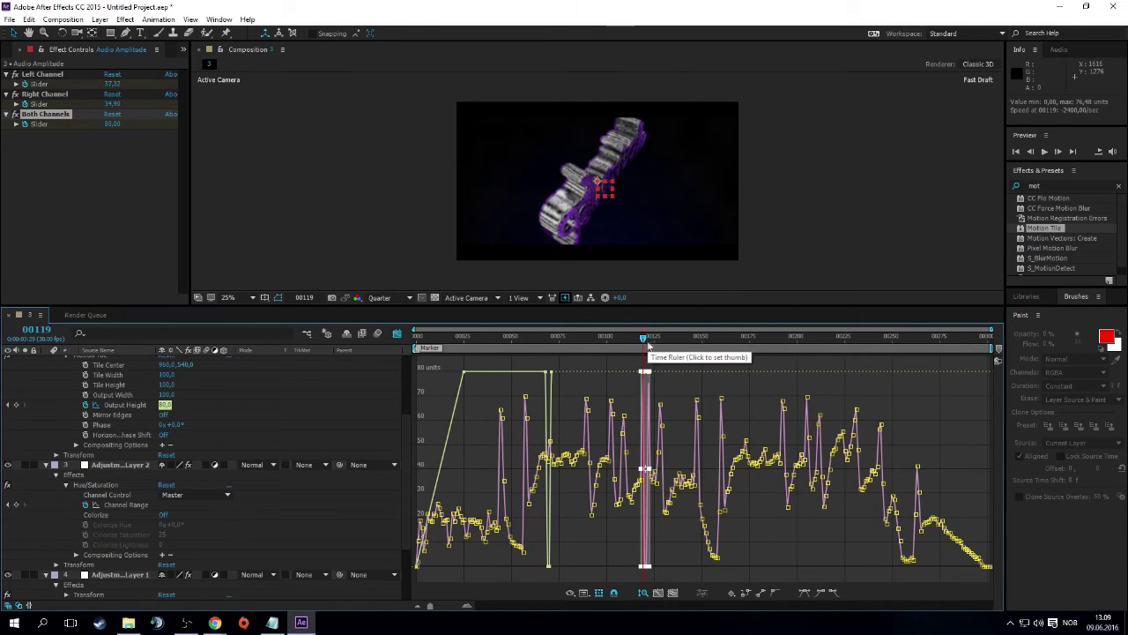
{"action": "left_click_drag", "start_coordinate": [644, 340], "coordinate": [677, 342]}
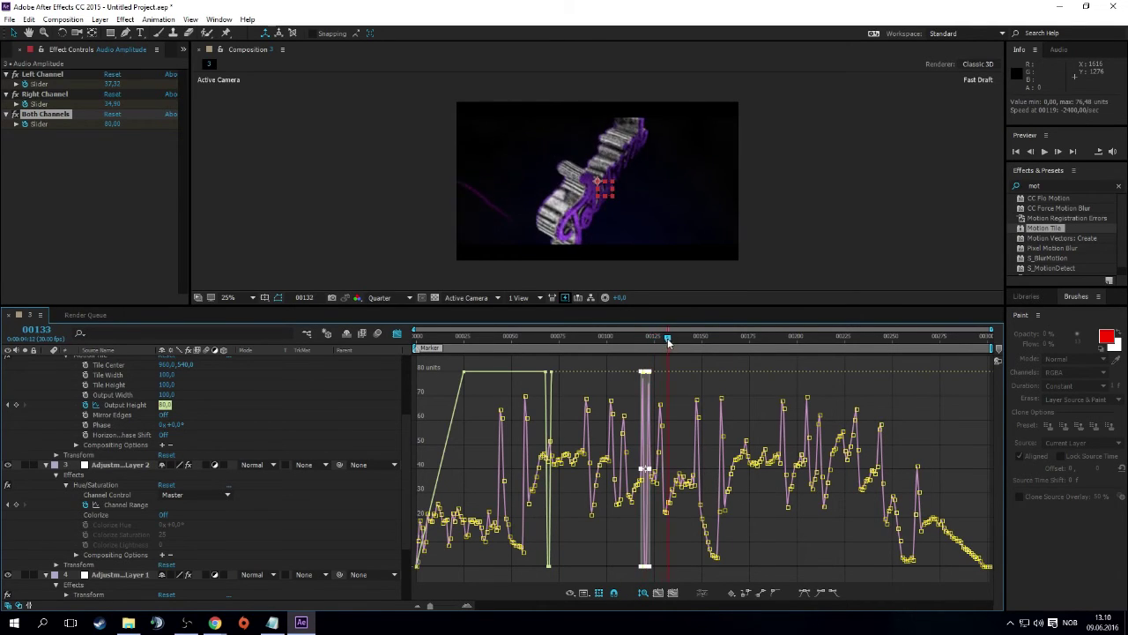
{"action": "left_click_drag", "start_coordinate": [677, 342], "coordinate": [679, 342]}
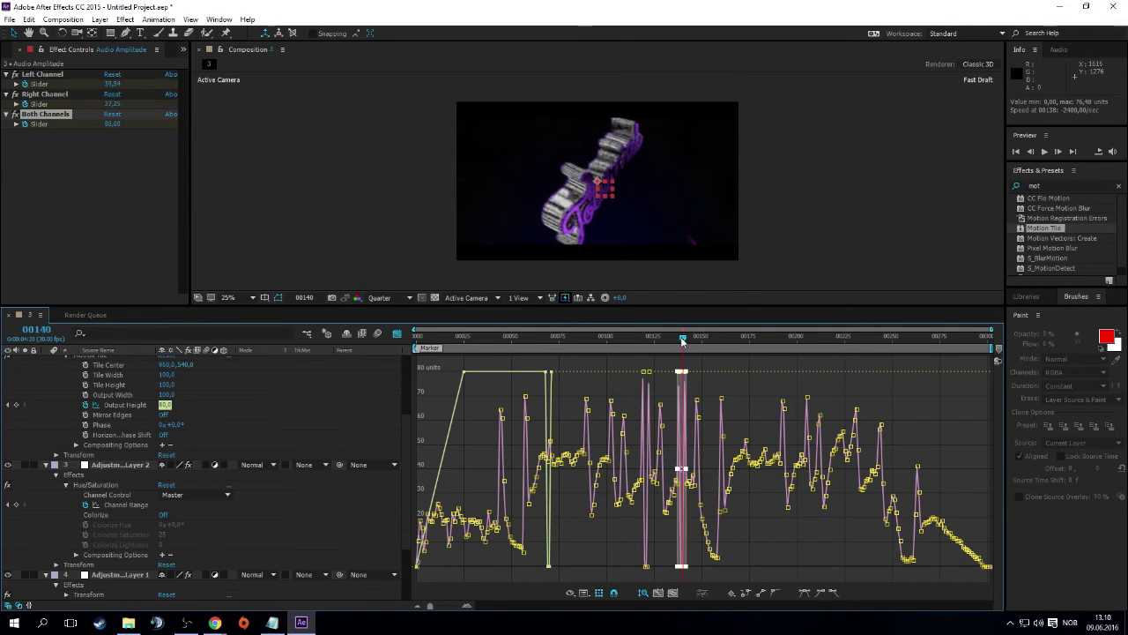
{"action": "left_click_drag", "start_coordinate": [677, 342], "coordinate": [743, 346]}
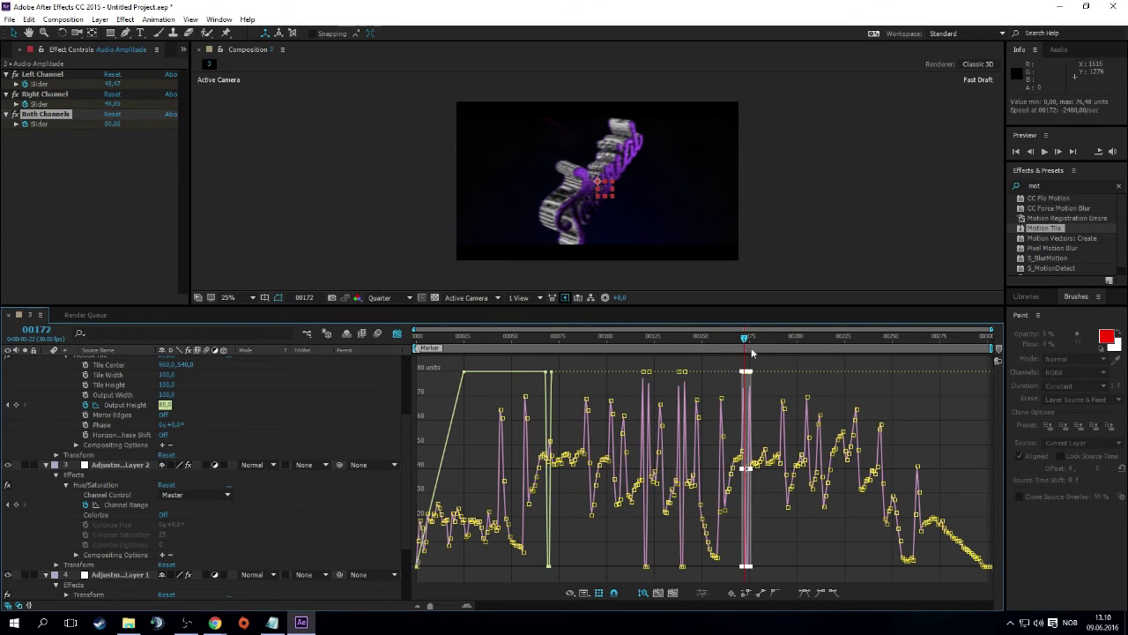
{"action": "mouse_move", "coordinate": [744, 342]}
{"action": "left_mouse_down"}
{"action": "mouse_move", "coordinate": [758, 344]}
{"action": "mouse_move", "coordinate": [643, 373]}
{"action": "left_mouse_up"}
{"action": "key", "text": "space"}
{"action": "key", "text": "ctrl+z"}
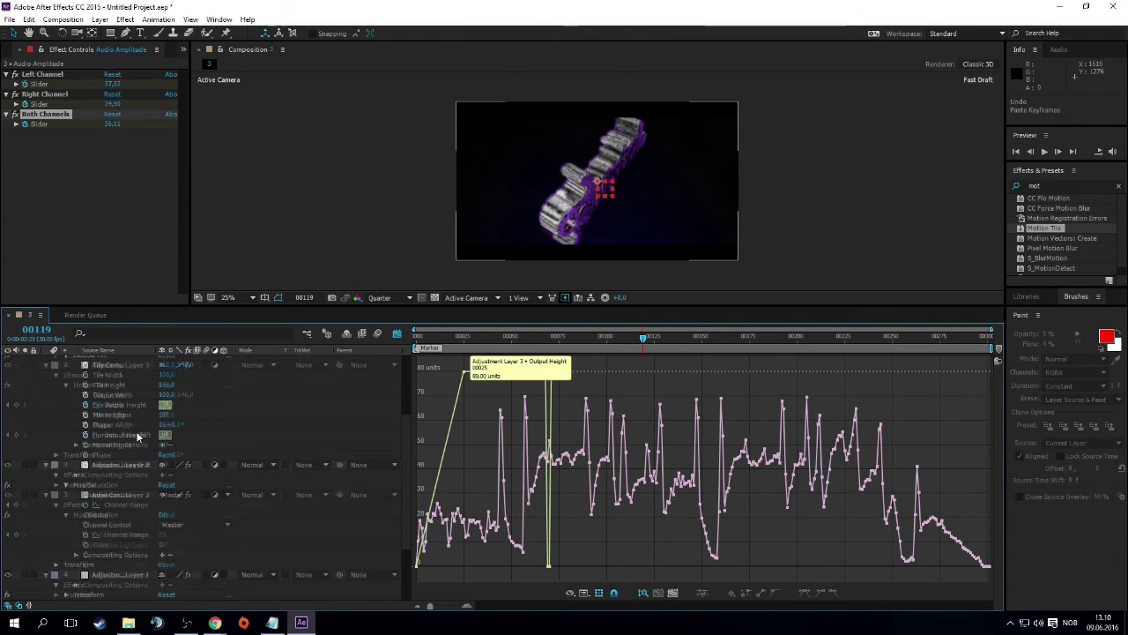
Find the audio peak near frame 120 and paste the Output Height dip there
{"action": "scroll", "coordinate": [163, 425], "scroll_direction": "up", "scroll_amount": 3}
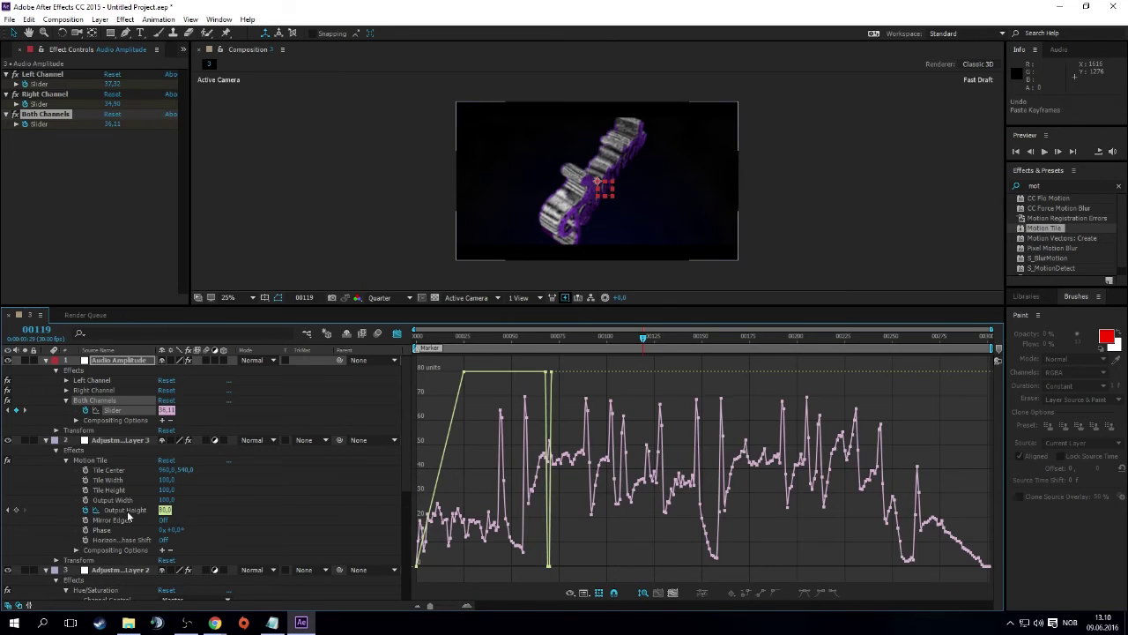
{"action": "left_click", "coordinate": [126, 511]}
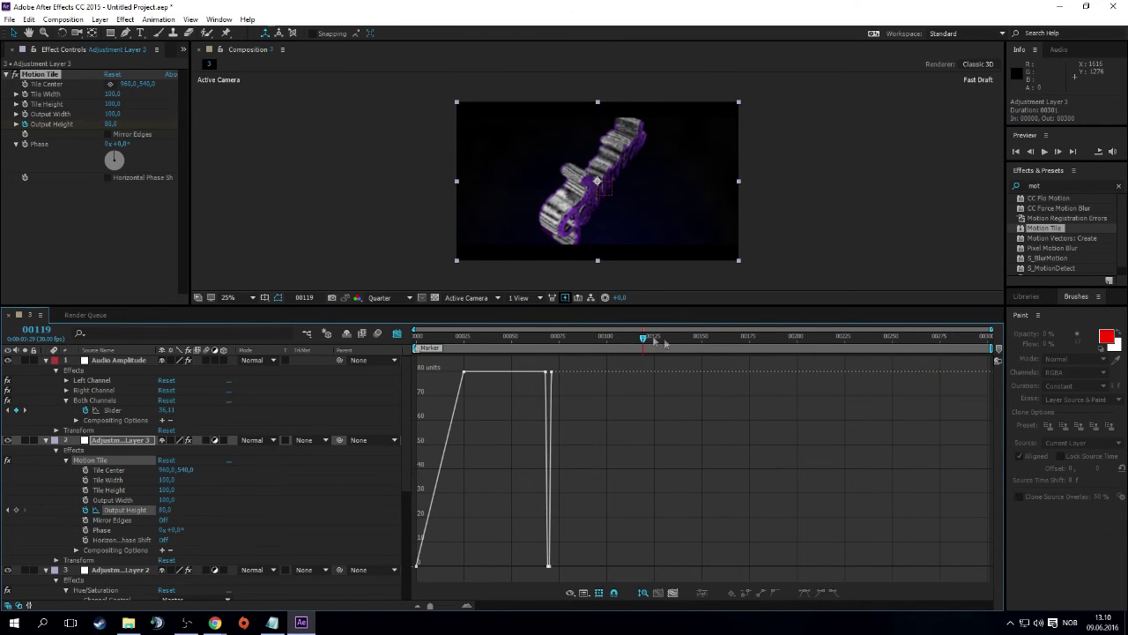
{"action": "left_click_drag", "start_coordinate": [667, 344], "coordinate": [618, 345]}
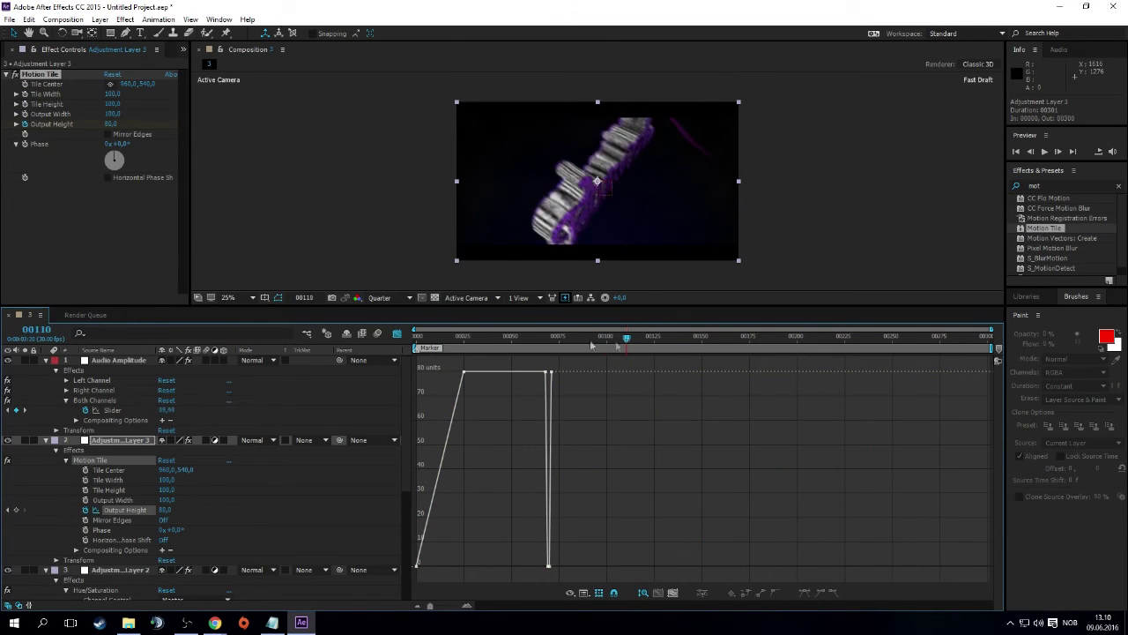
{"action": "left_click", "coordinate": [112, 410], "text": "shift"}
{"action": "left_click_drag", "start_coordinate": [625, 340], "coordinate": [641, 344]}
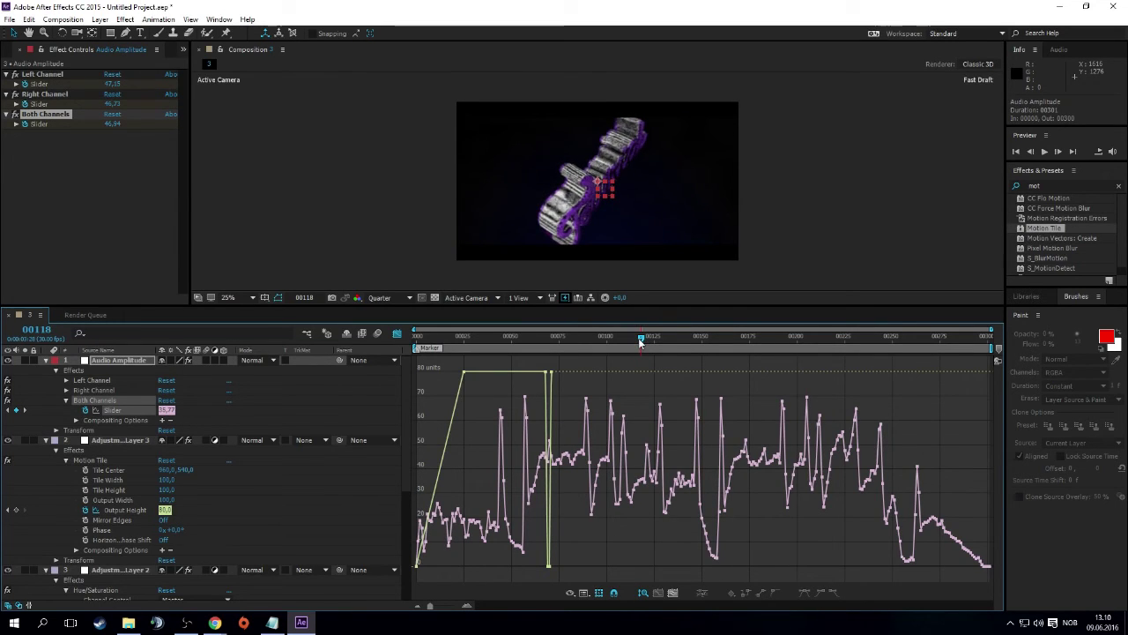
{"action": "left_click_drag", "start_coordinate": [641, 342], "coordinate": [646, 344]}
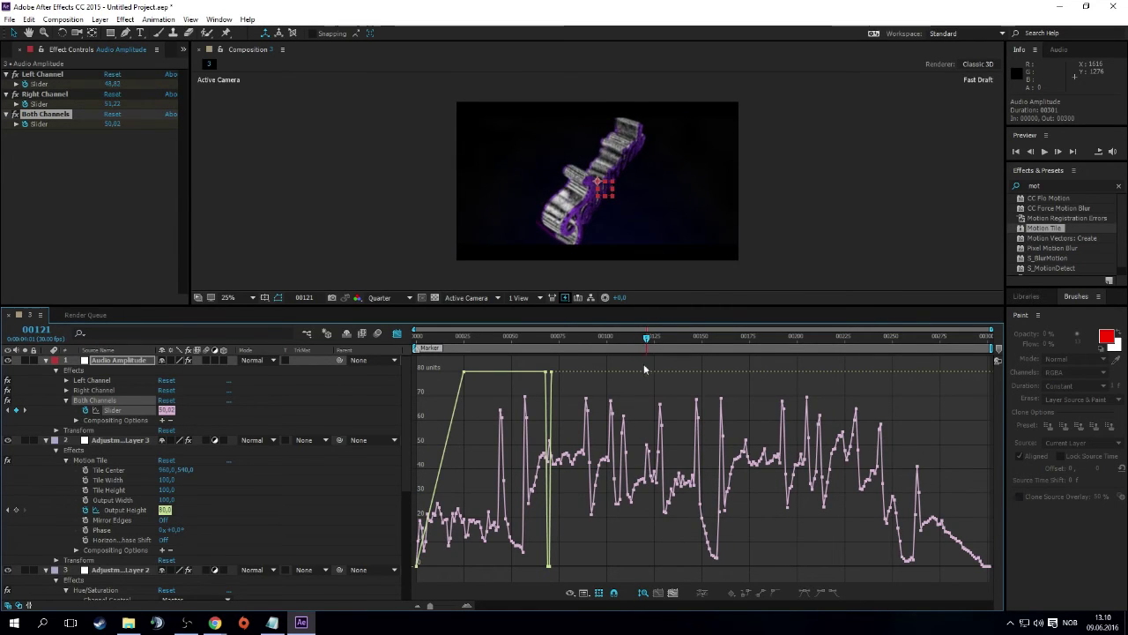
{"action": "mouse_move", "coordinate": [646, 483]}
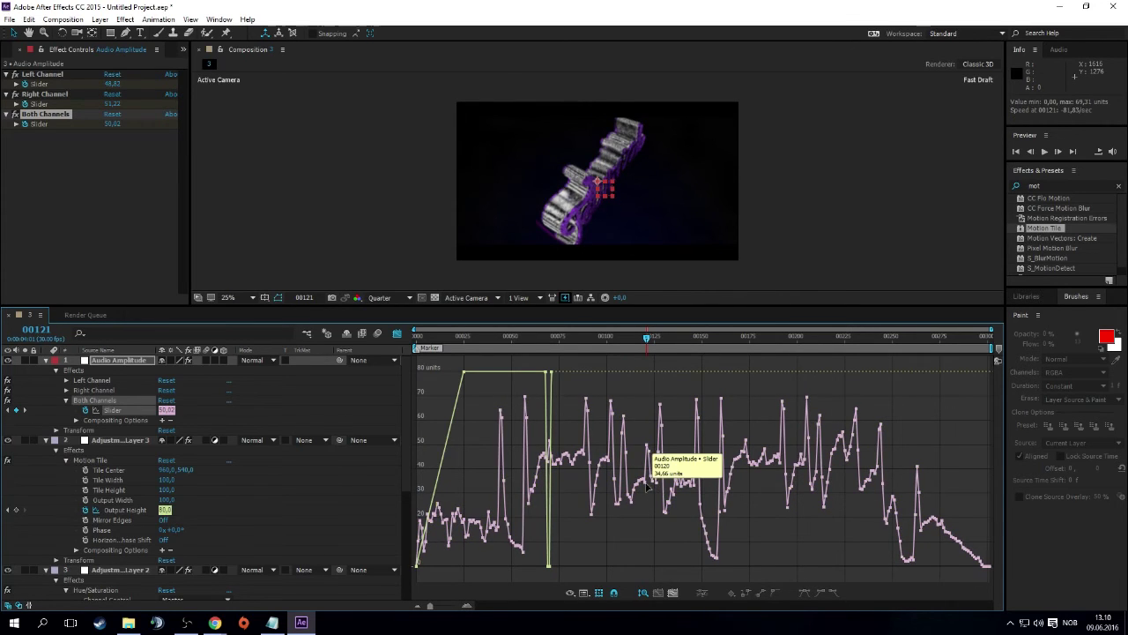
{"action": "left_click", "coordinate": [648, 488]}
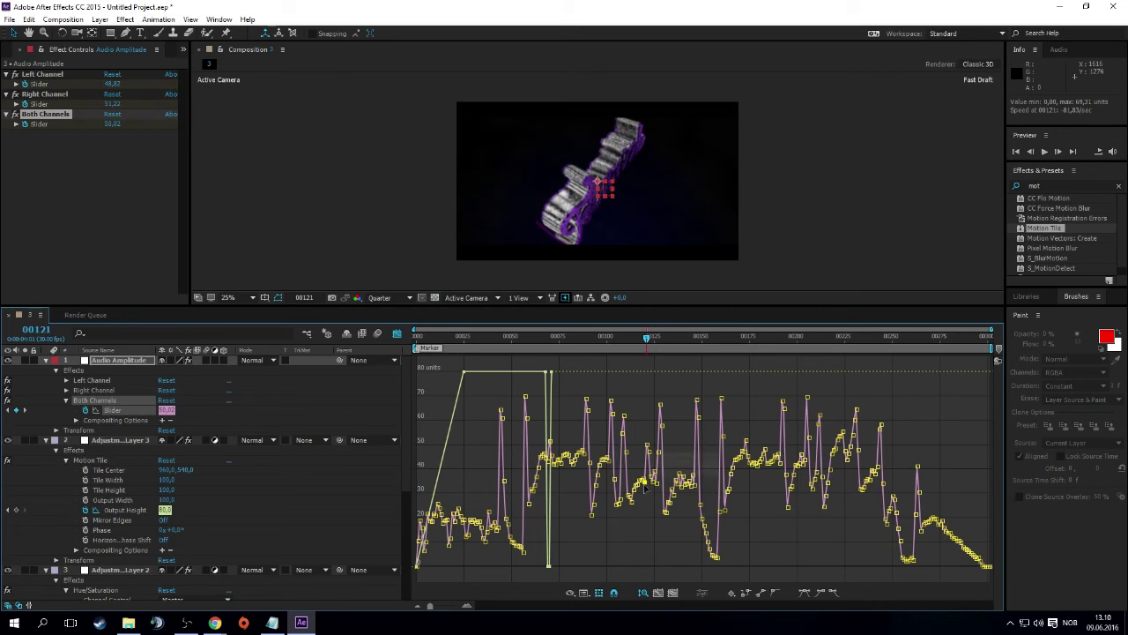
{"action": "mouse_move", "coordinate": [646, 483]}
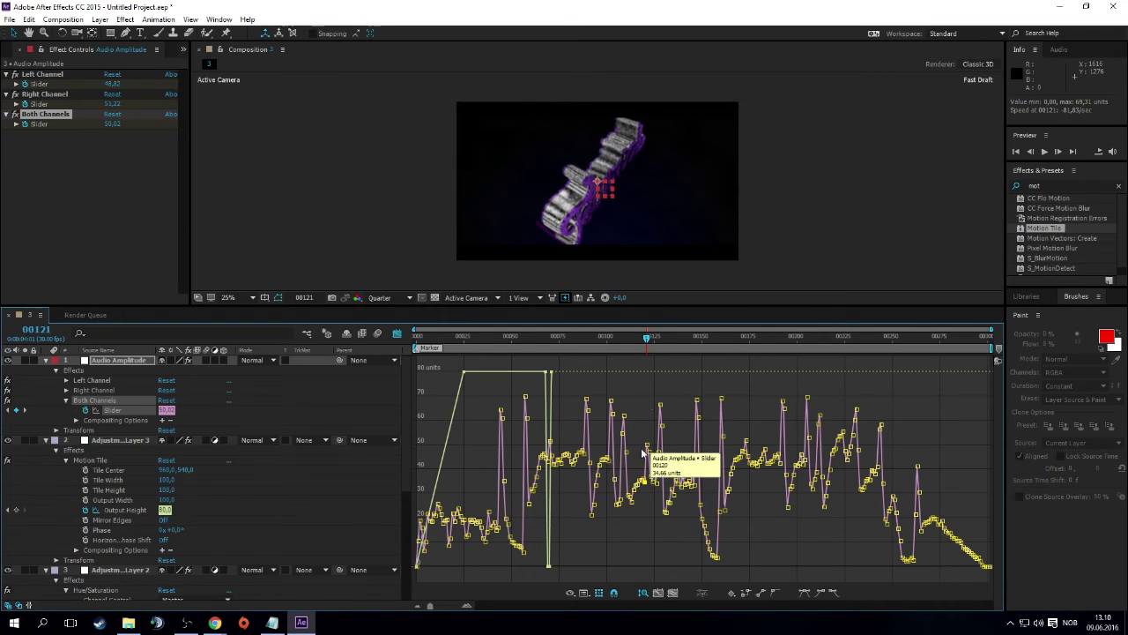
{"action": "left_click_drag", "start_coordinate": [648, 345], "coordinate": [646, 345]}
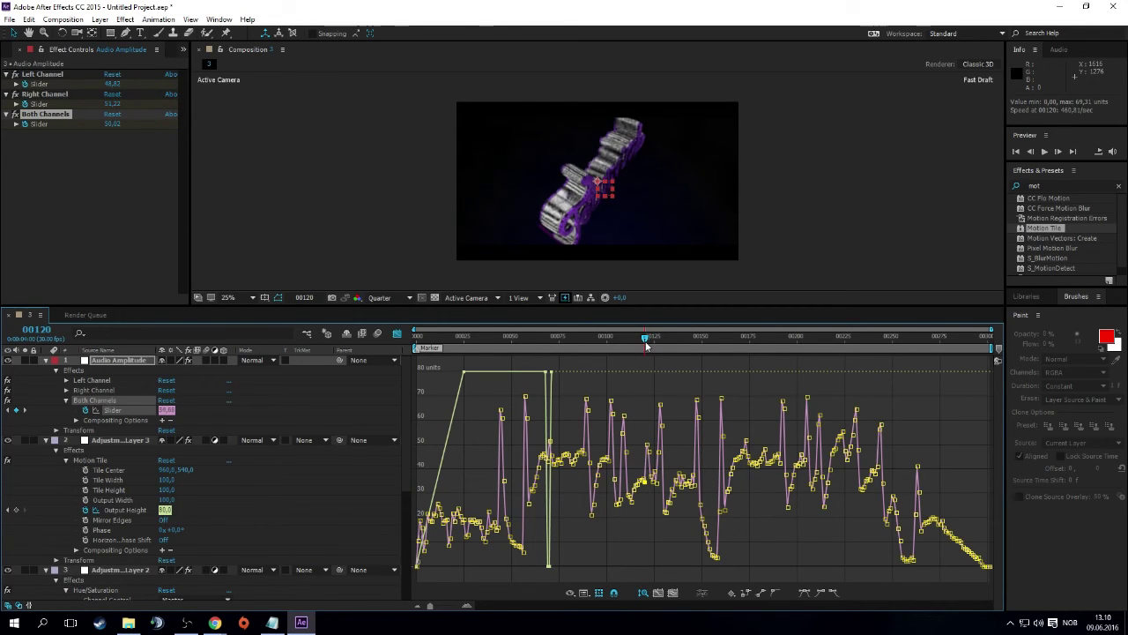
{"action": "left_click", "coordinate": [125, 511]}
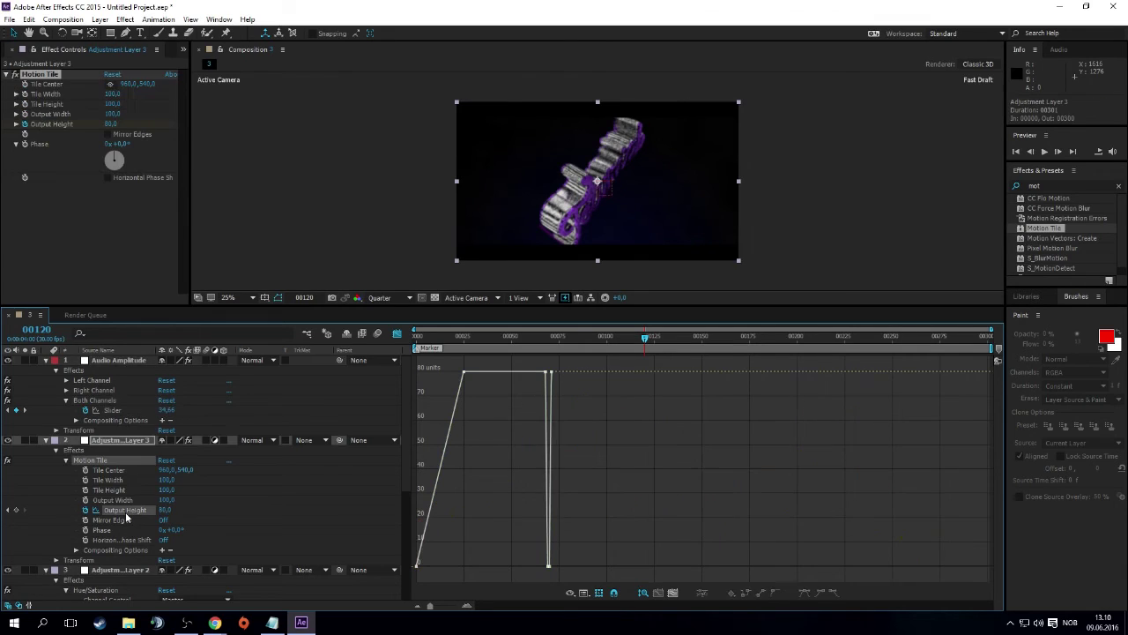
{"action": "key", "text": "ctrl+v"}
Locate the next audio peak around frame 172 on the Slider curve
{"action": "left_click", "coordinate": [113, 410], "text": "shift"}
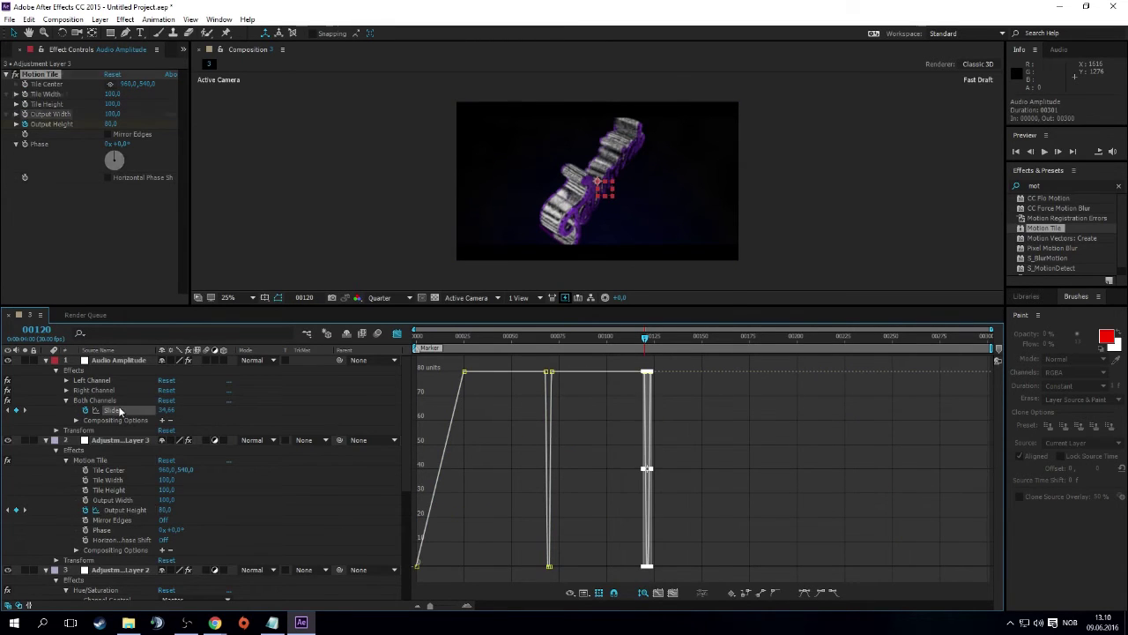
{"action": "left_click_drag", "start_coordinate": [646, 341], "coordinate": [658, 339]}
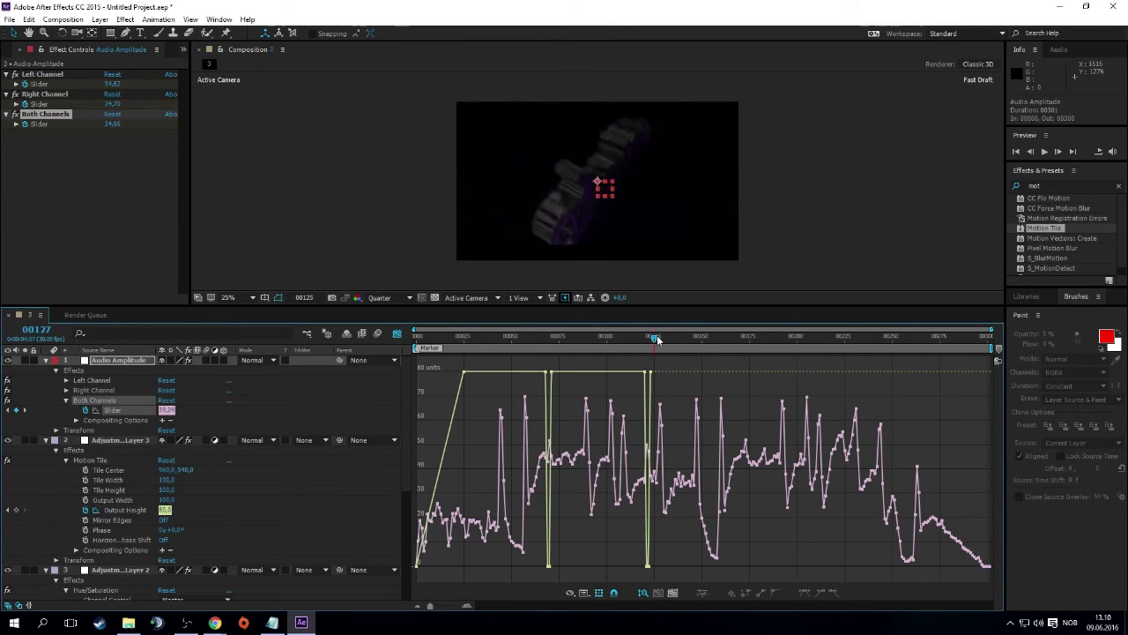
{"action": "left_click", "coordinate": [95, 510]}
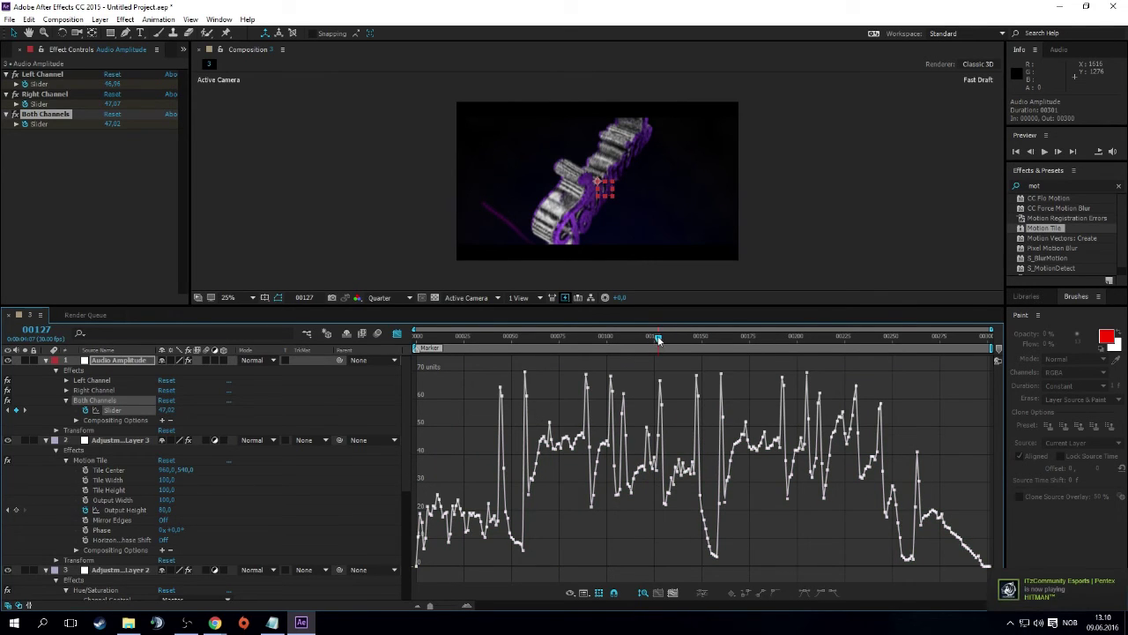
{"action": "left_click_drag", "start_coordinate": [658, 338], "coordinate": [741, 339]}
{"action": "double_click", "coordinate": [745, 439]}
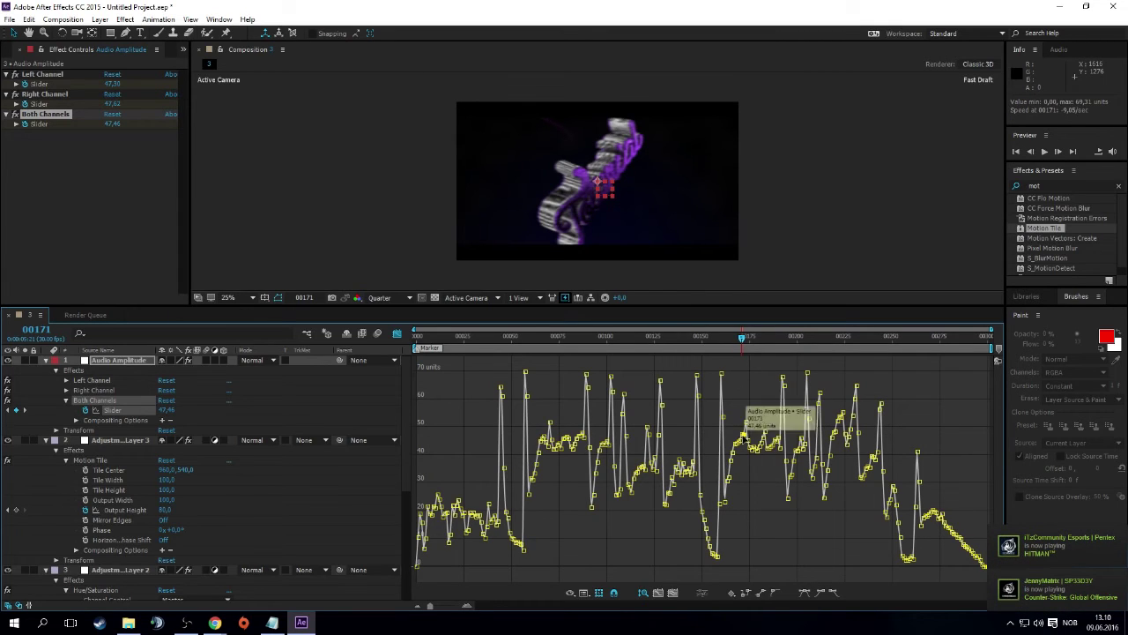
{"action": "left_click_drag", "start_coordinate": [743, 338], "coordinate": [745, 339]}
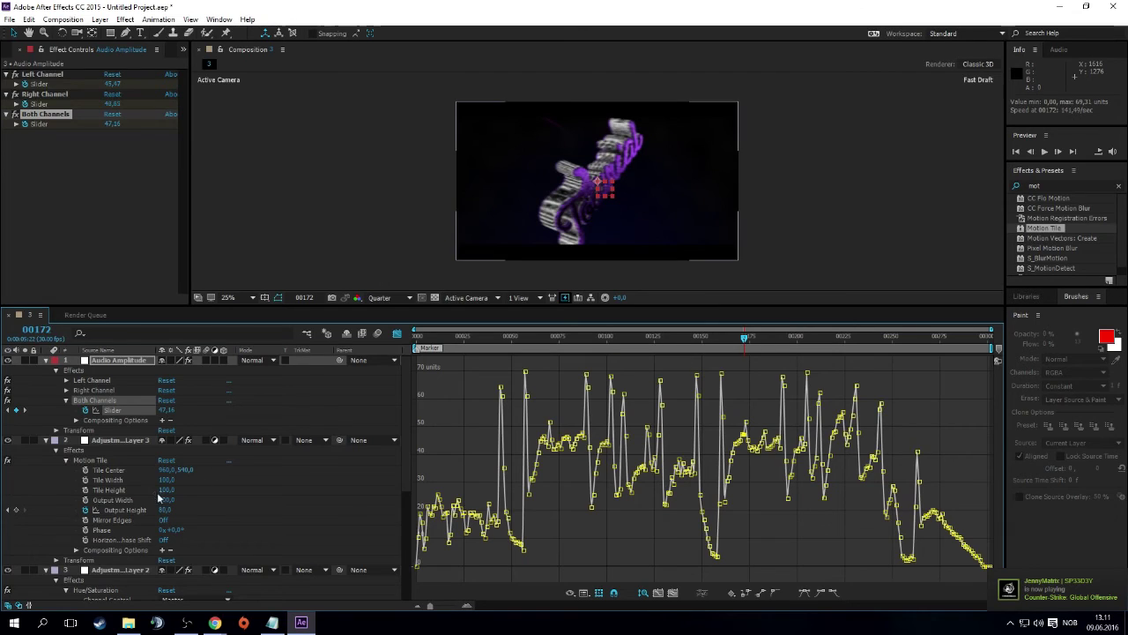
{"action": "left_click", "coordinate": [132, 509]}
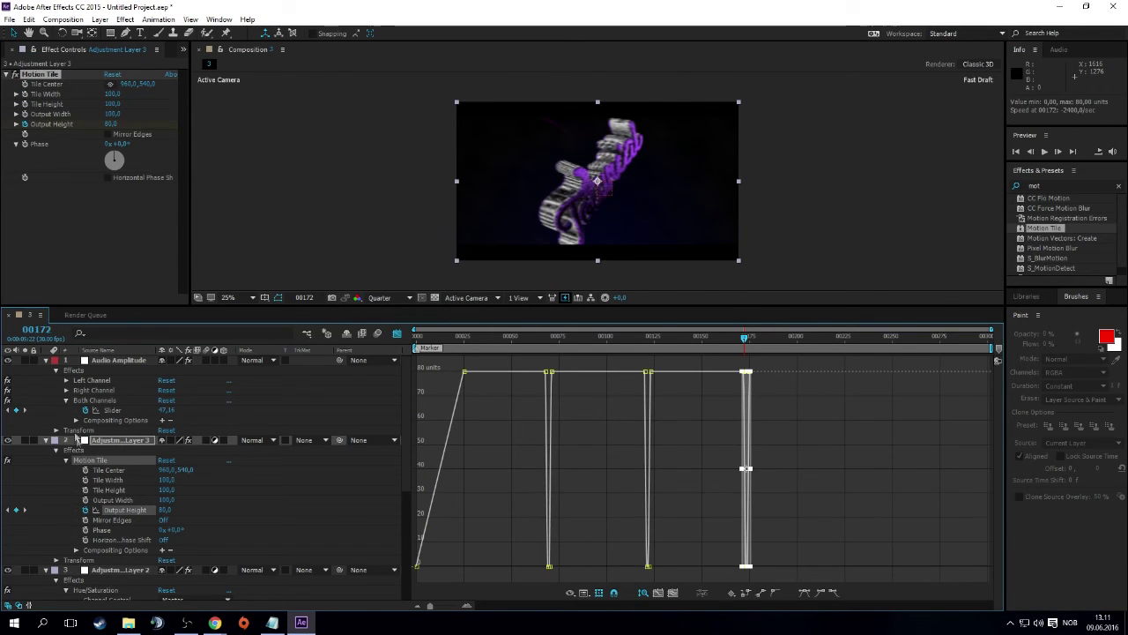
Scrub to the following audio peak at frame 223 and reselect Output Height
{"action": "left_click", "coordinate": [126, 411]}
{"action": "left_click_drag", "start_coordinate": [756, 344], "coordinate": [840, 349]}
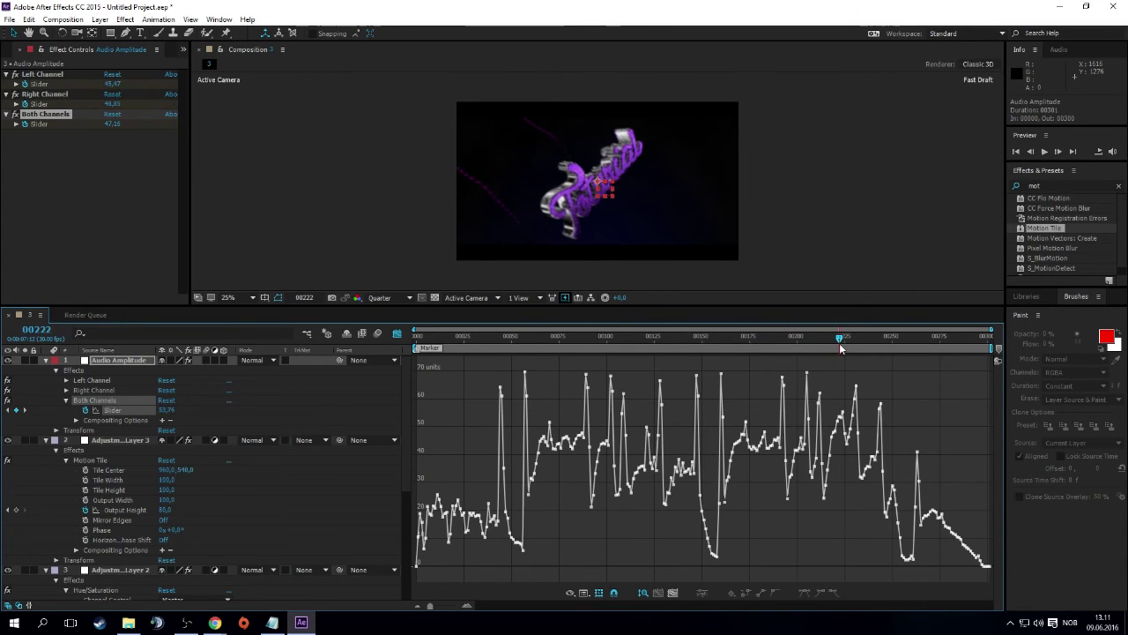
{"action": "double_click", "coordinate": [841, 422]}
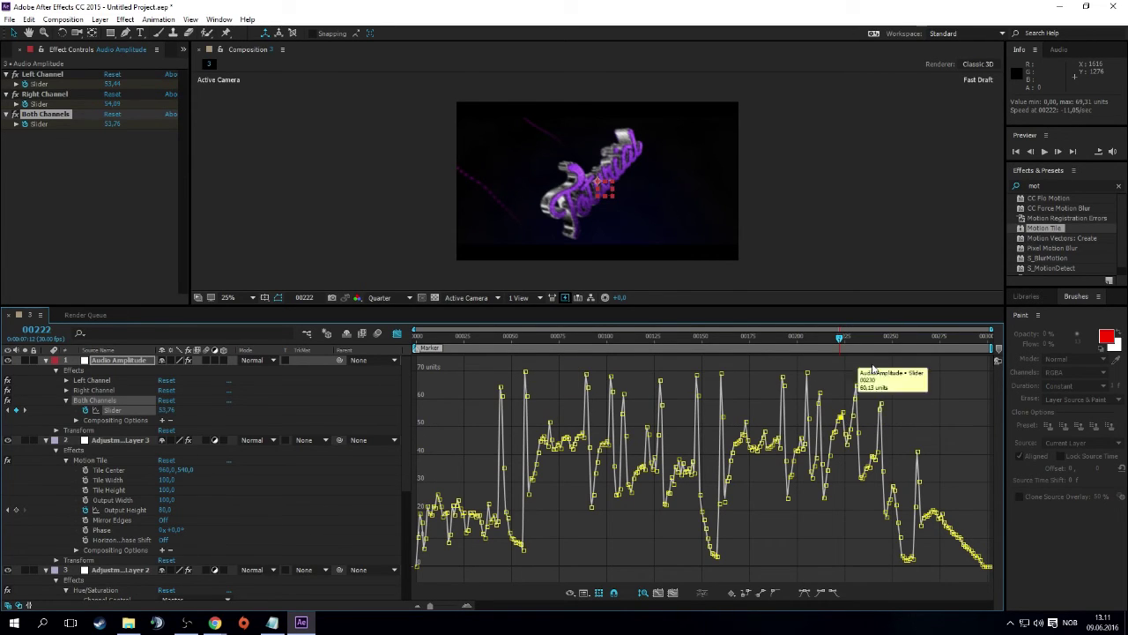
{"action": "left_click", "coordinate": [840, 342]}
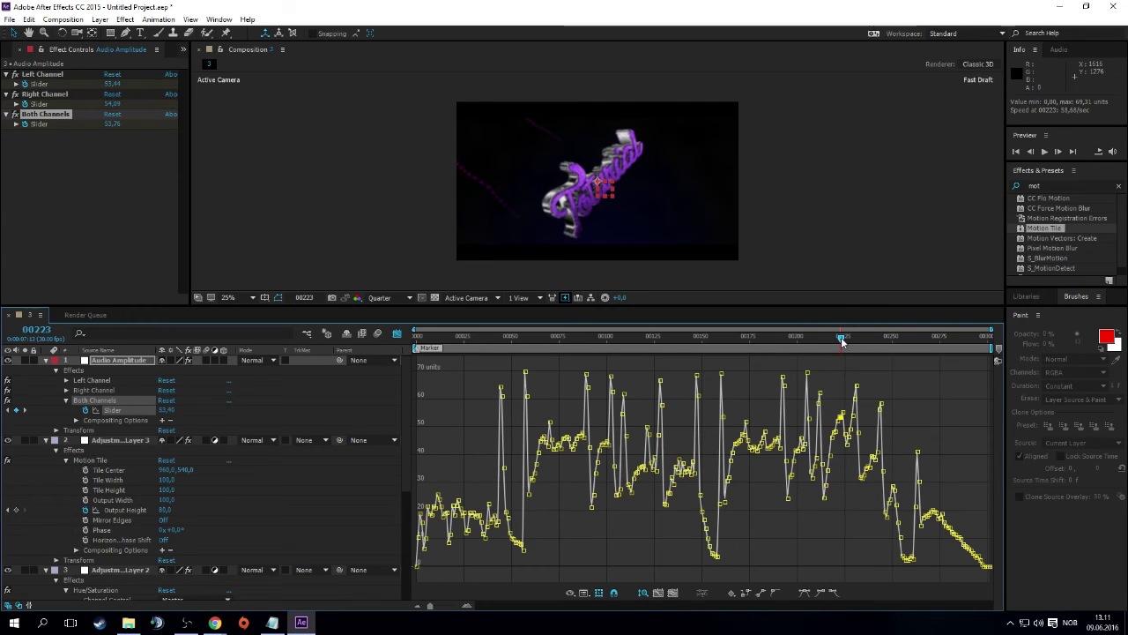
{"action": "left_click", "coordinate": [128, 509]}
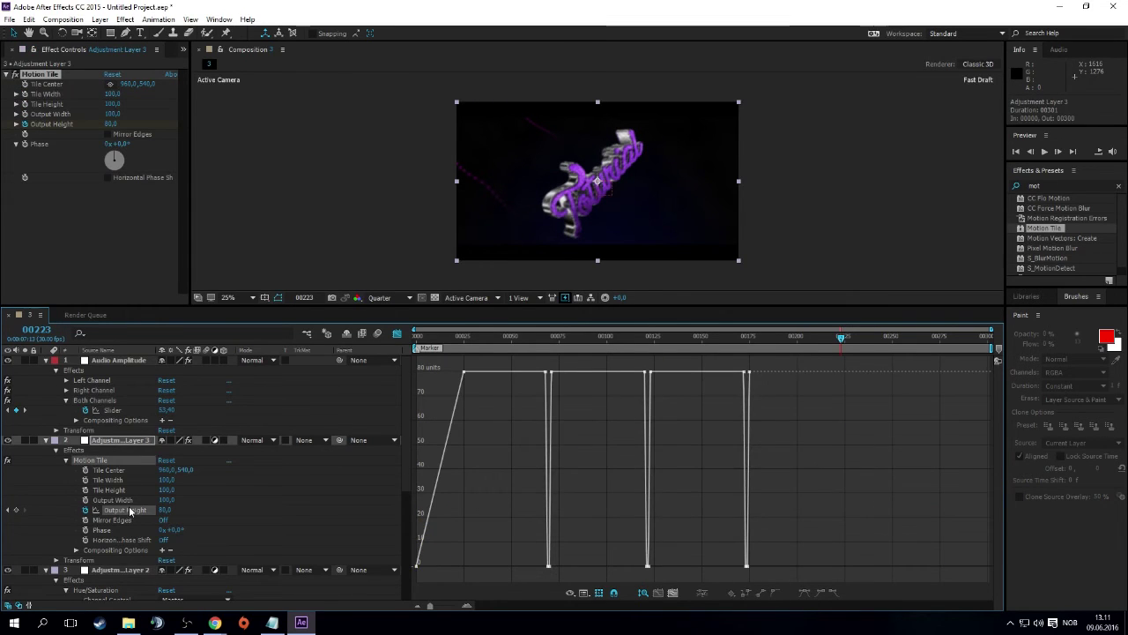
Paste the Output Height dip at frame 223 and preview up to frame 273
{"action": "key", "text": "ctrl+v"}
{"action": "key", "text": "space"}
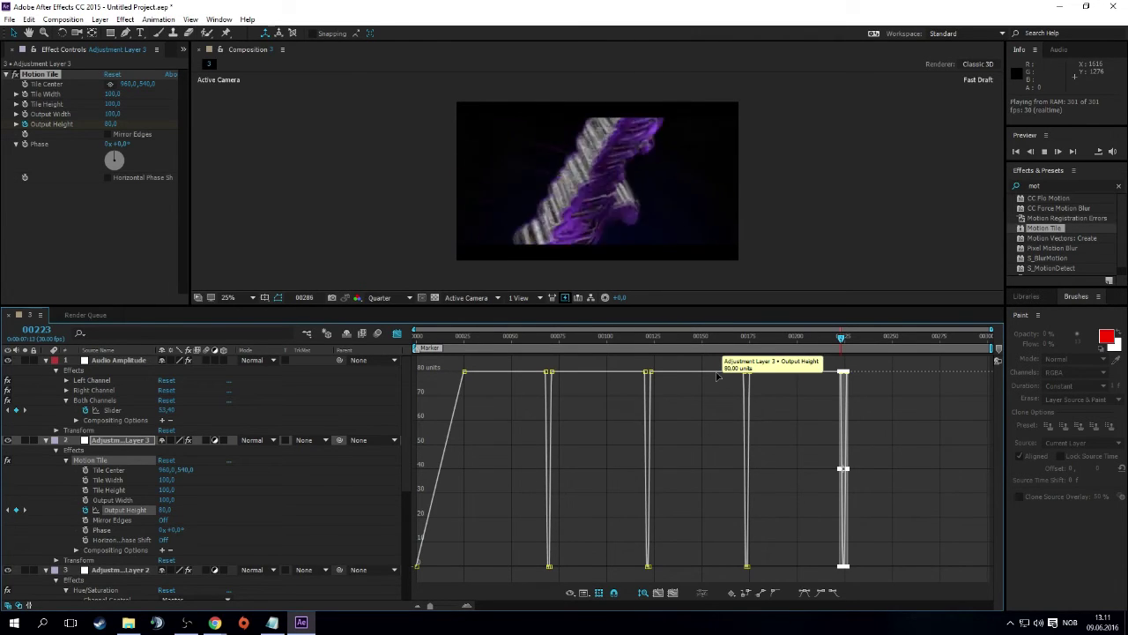
{"action": "left_click_drag", "start_coordinate": [916, 340], "coordinate": [937, 342]}
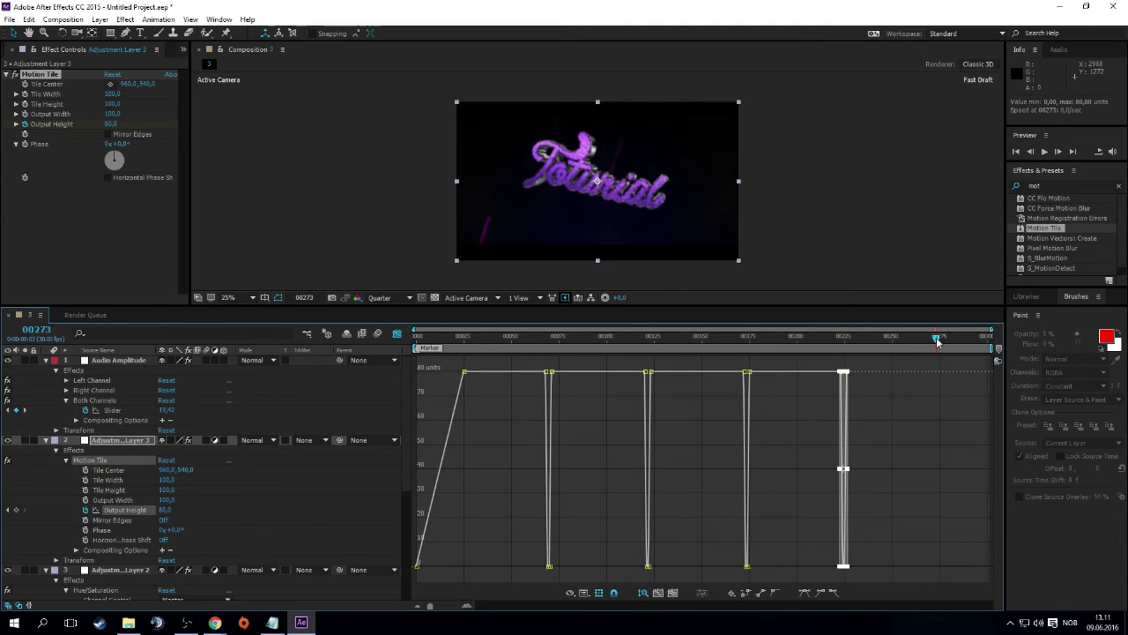
Find the audio peak at frame 275 and reselect Output Height
{"action": "left_click", "coordinate": [105, 412]}
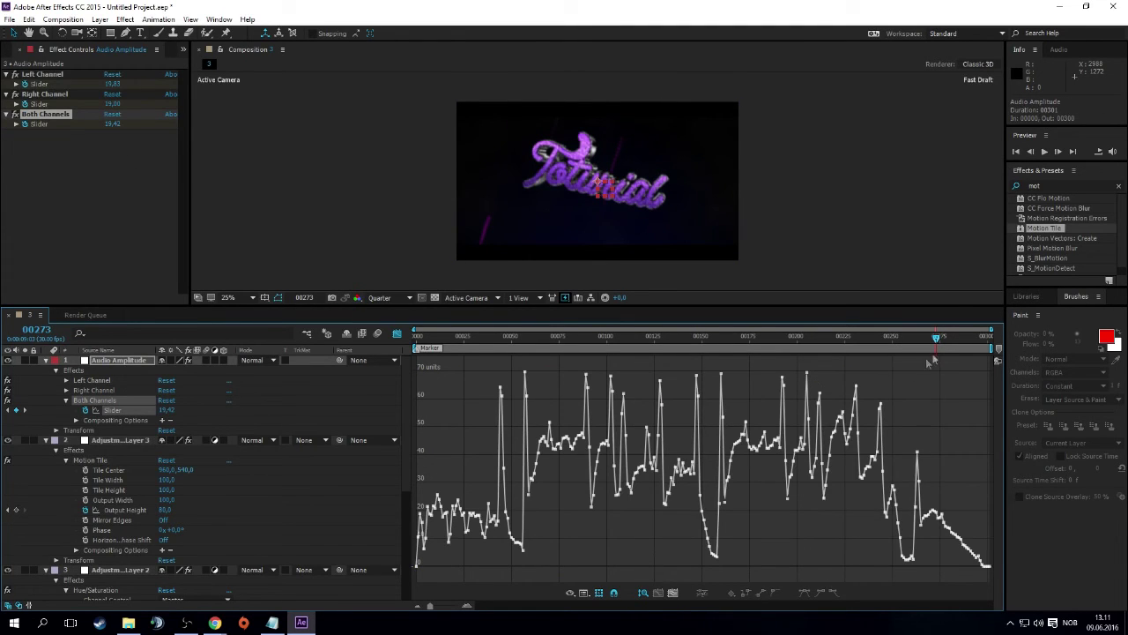
{"action": "mouse_move", "coordinate": [941, 520]}
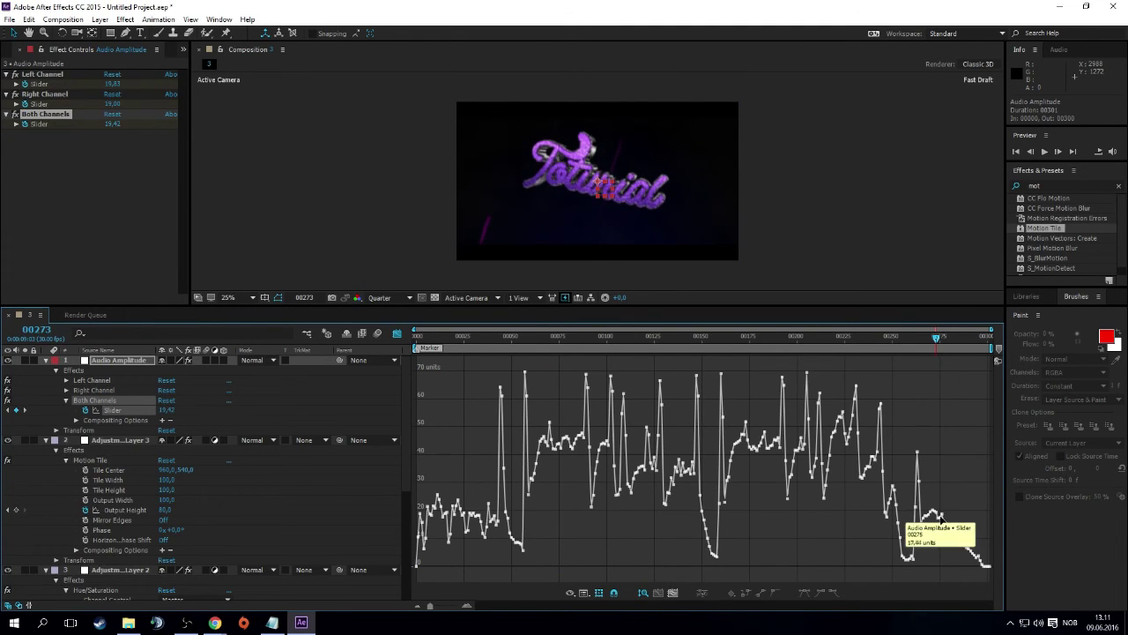
{"action": "key", "text": "ctrl+a"}
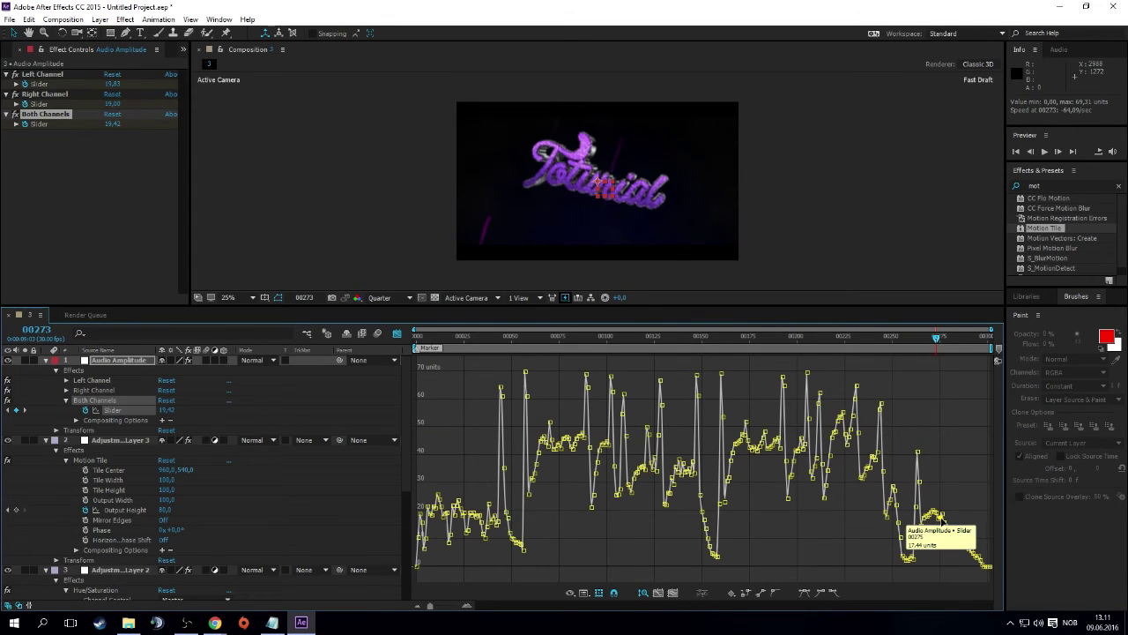
{"action": "left_click", "coordinate": [939, 338]}
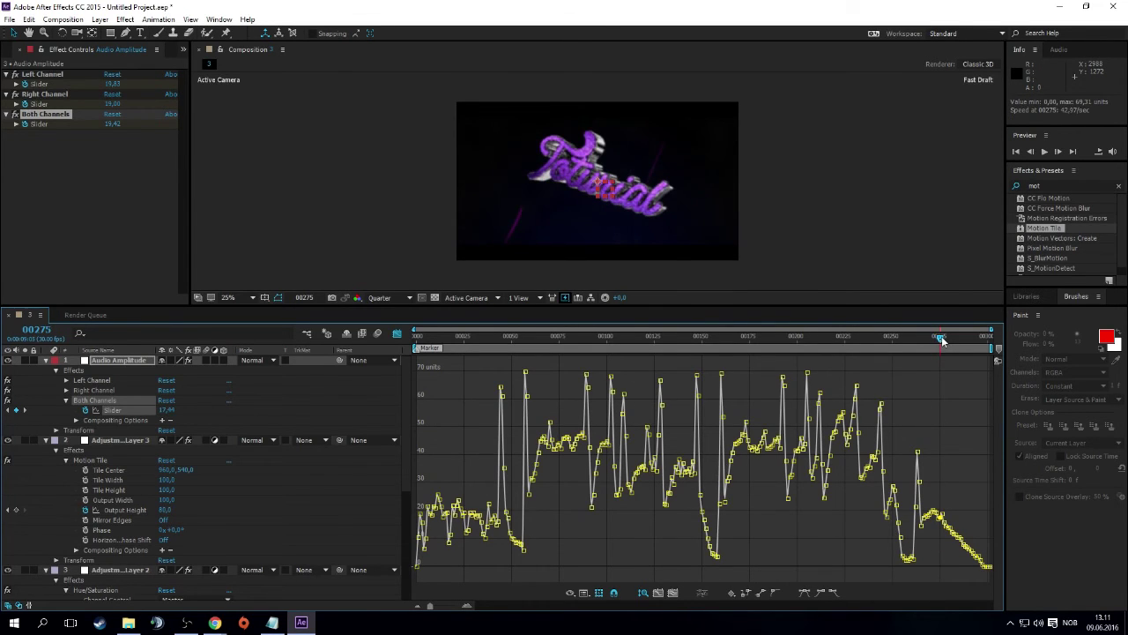
{"action": "left_click", "coordinate": [126, 512]}
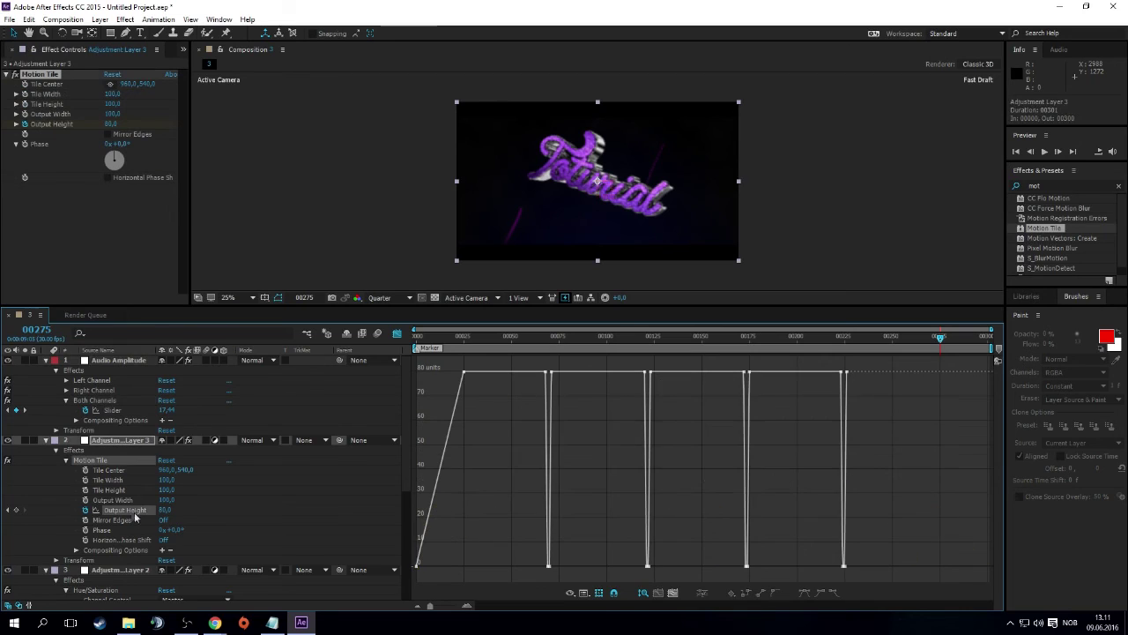
Set Output Height to 0 at the final frame 300
{"action": "left_click_drag", "start_coordinate": [942, 342], "coordinate": [988, 338]}
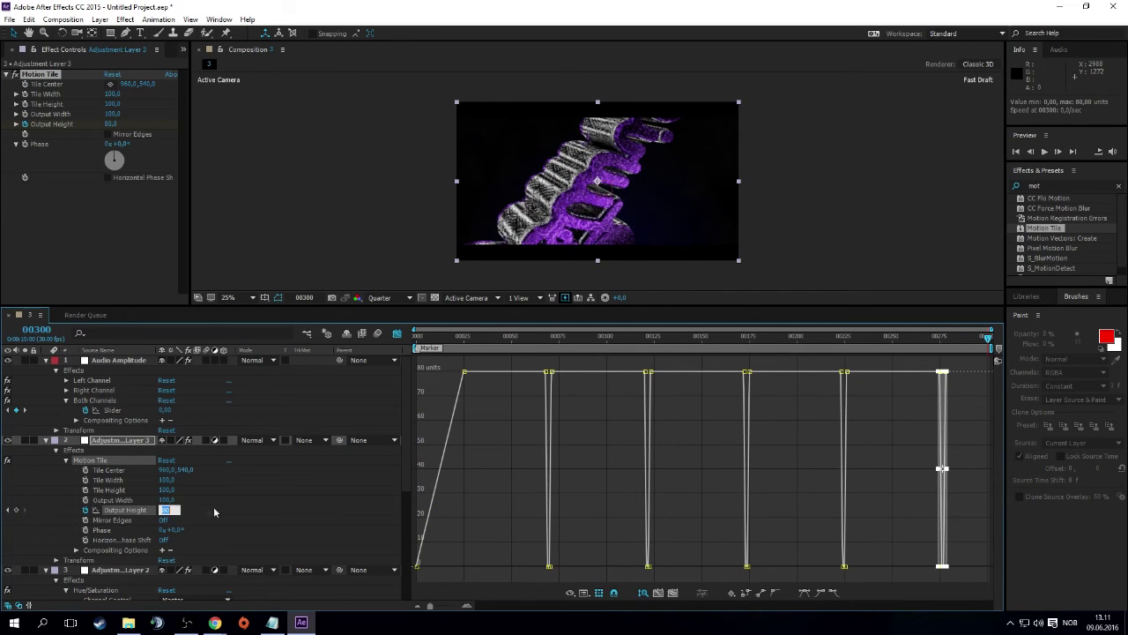
{"action": "type", "text": "0"}
{"action": "key", "text": "Return"}
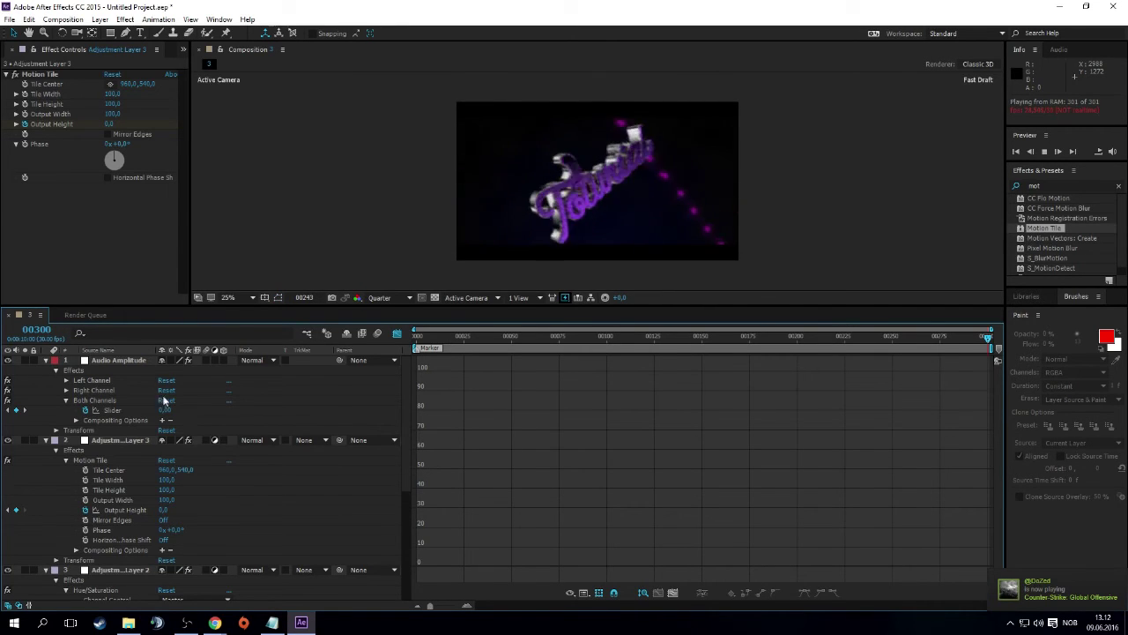
Delete the Audio Amplitude layer and collapse Adjustment Layers 1–3
{"action": "left_click", "coordinate": [140, 360]}
{"action": "key", "text": "Delete"}
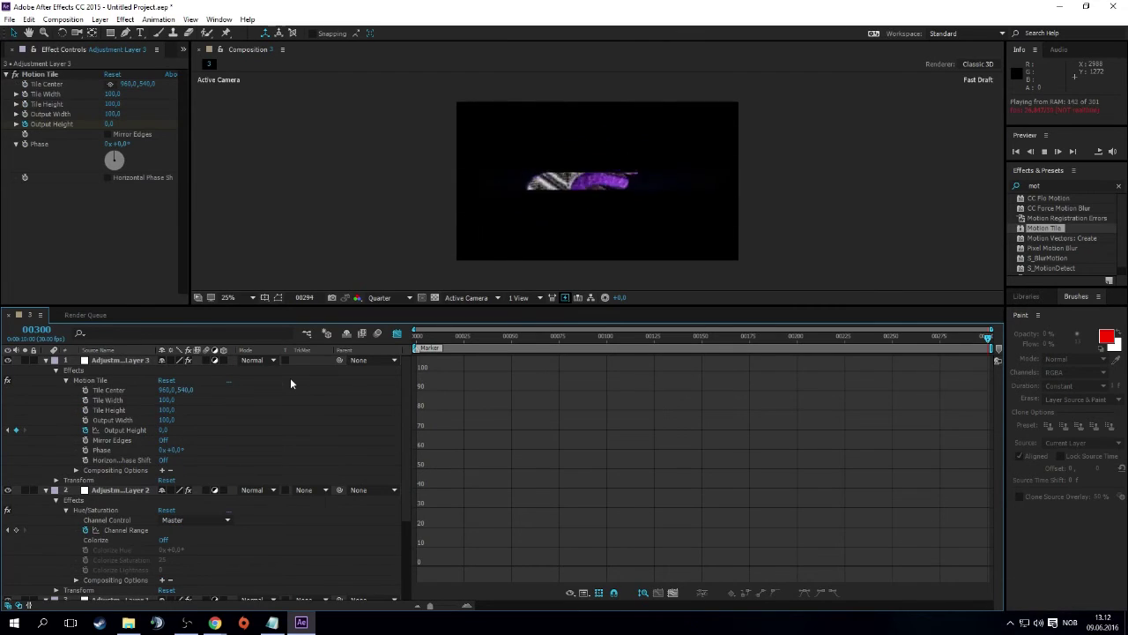
{"action": "key", "text": "space"}
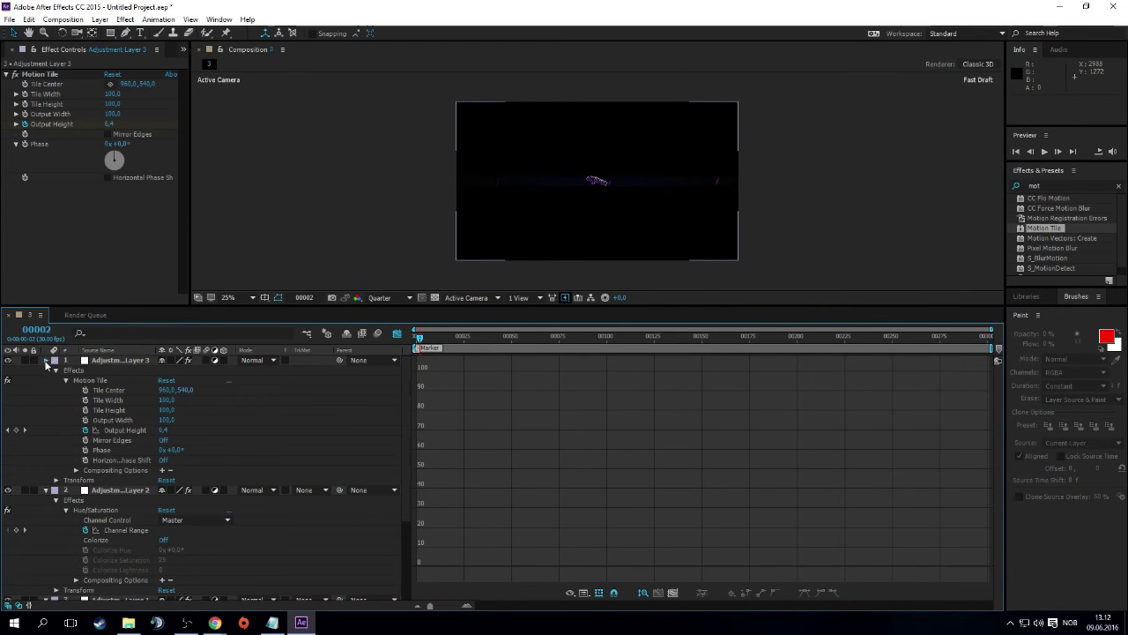
{"action": "left_click", "coordinate": [47, 360]}
{"action": "left_click", "coordinate": [47, 370]}
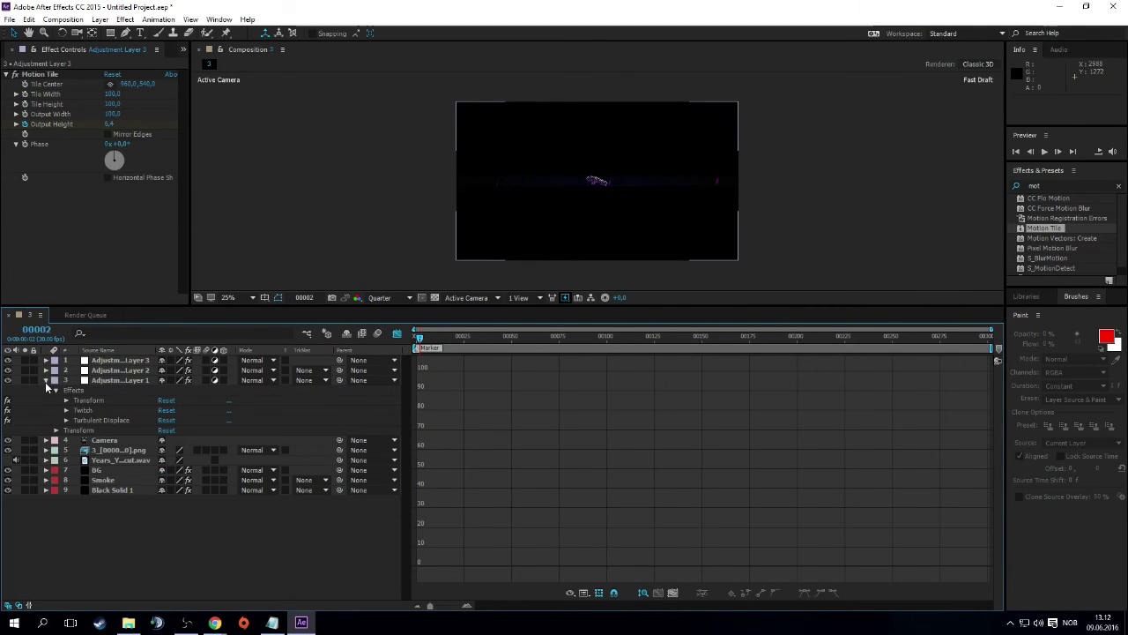
{"action": "left_click", "coordinate": [47, 380]}
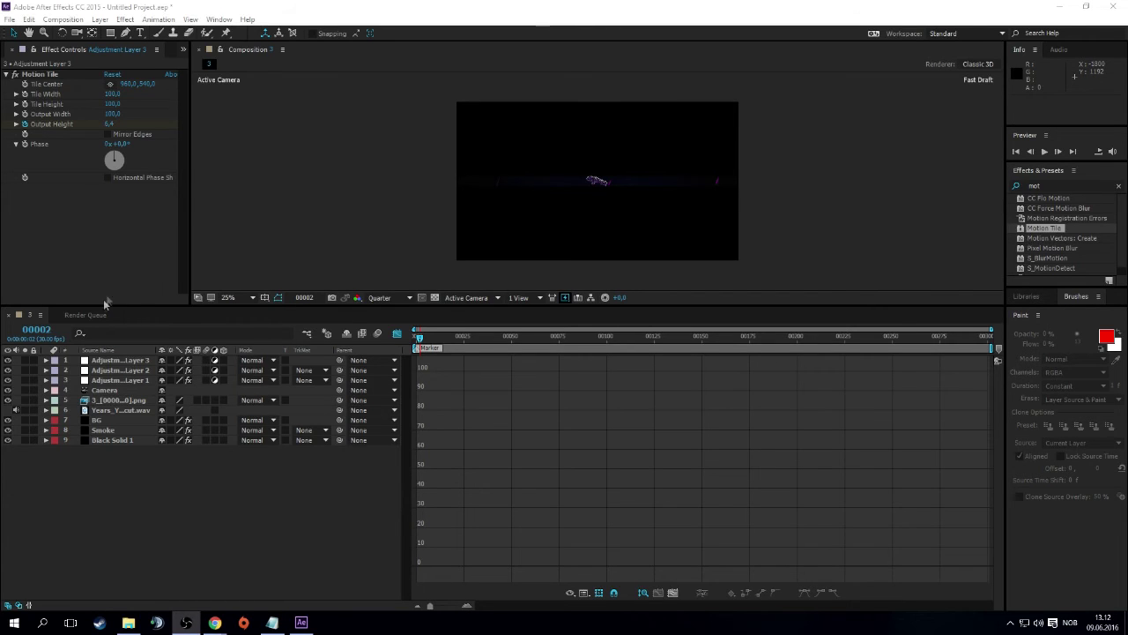
{"action": "left_click", "coordinate": [129, 486]}
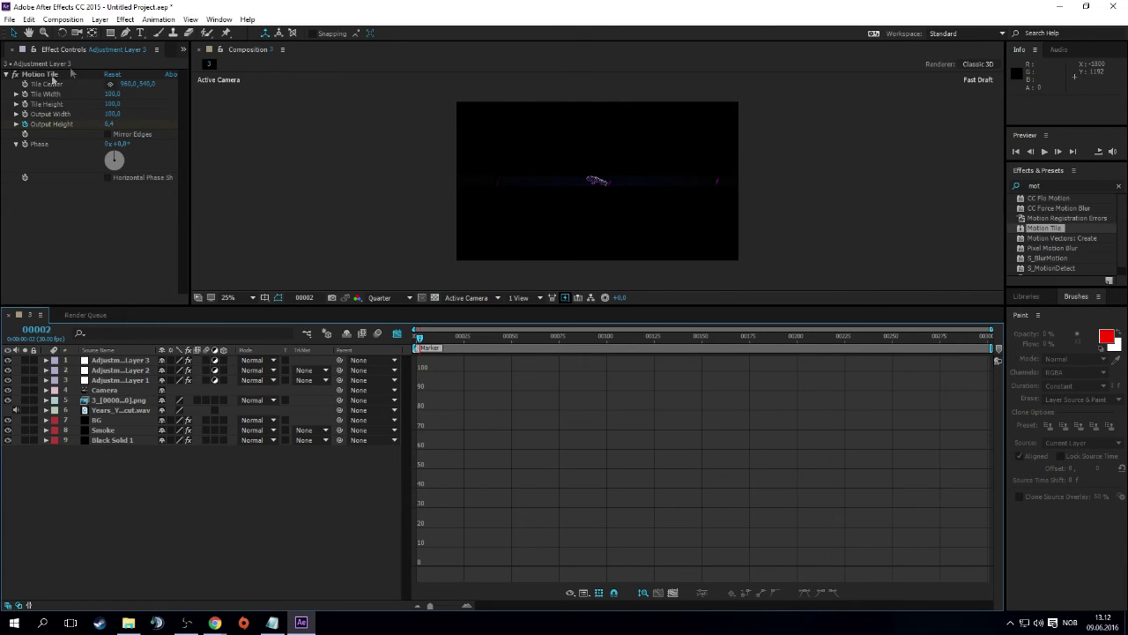
Add the composition to the Render Queue, output to ertty.avi, and start rendering
{"action": "left_click", "coordinate": [8, 19]}
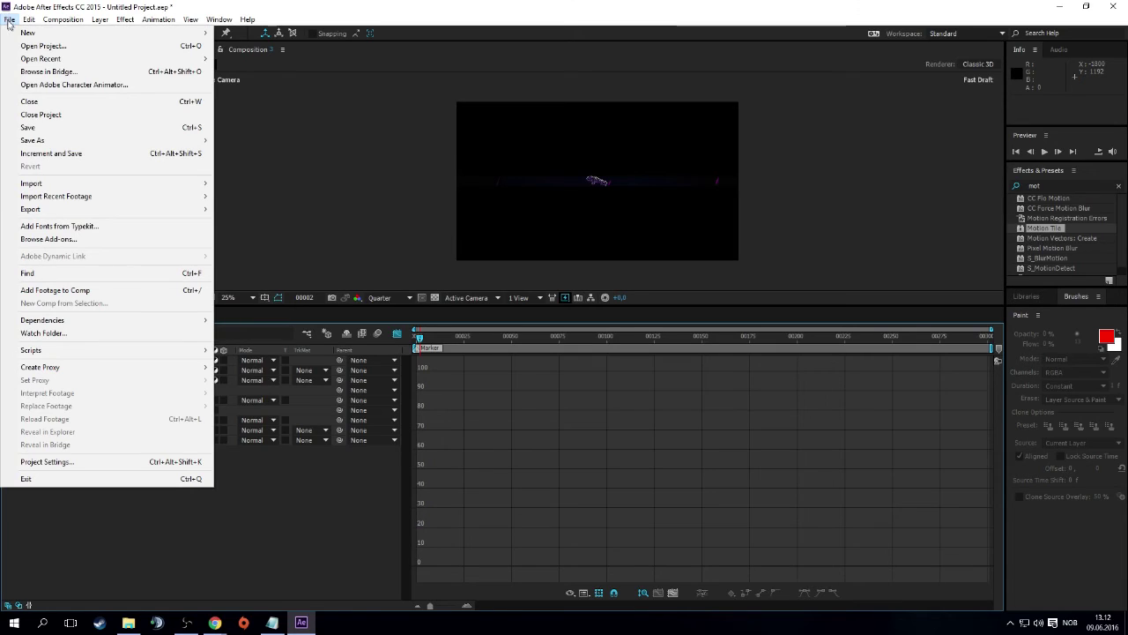
{"action": "mouse_move", "coordinate": [172, 215]}
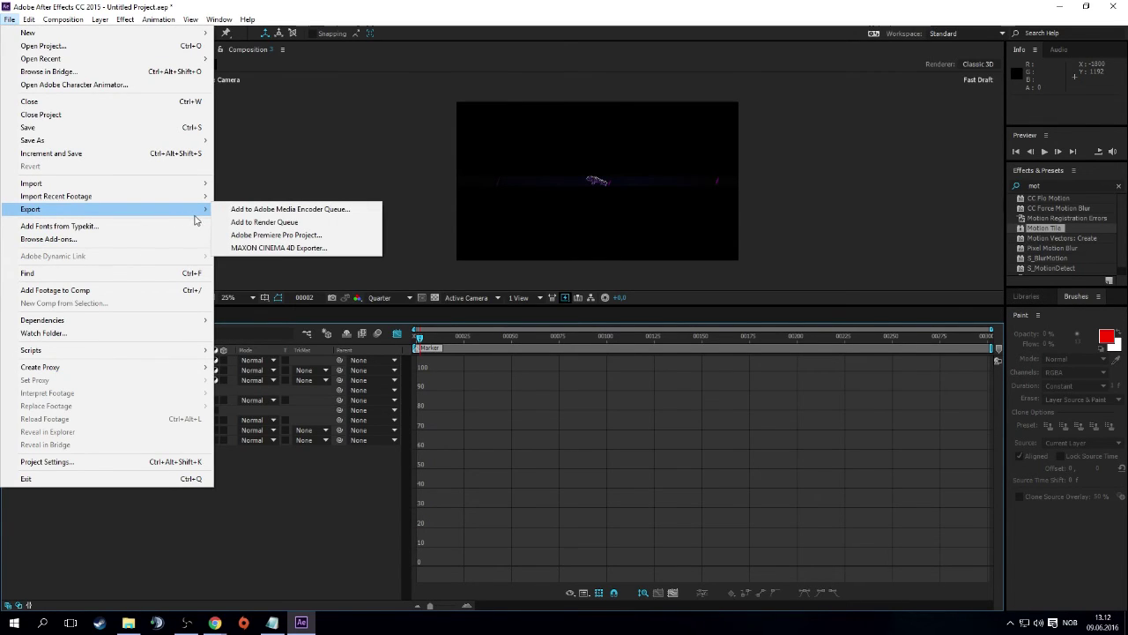
{"action": "left_click", "coordinate": [264, 222]}
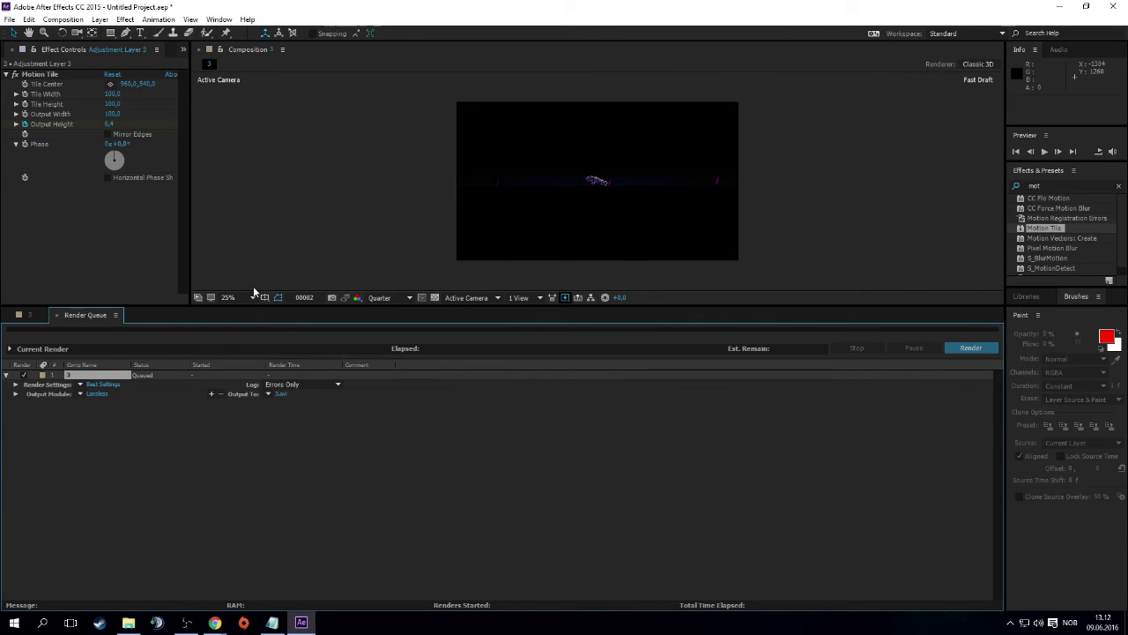
{"action": "left_click", "coordinate": [280, 392]}
{"action": "type", "text": "ertty"}
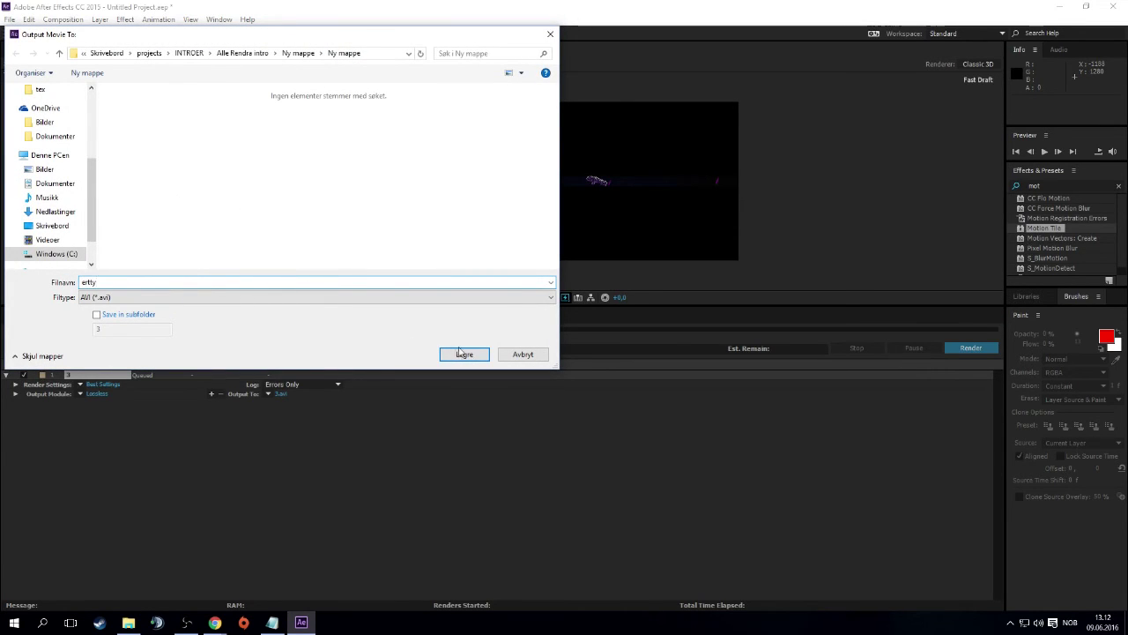
{"action": "left_click", "coordinate": [460, 353]}
{"action": "left_click", "coordinate": [978, 348]}
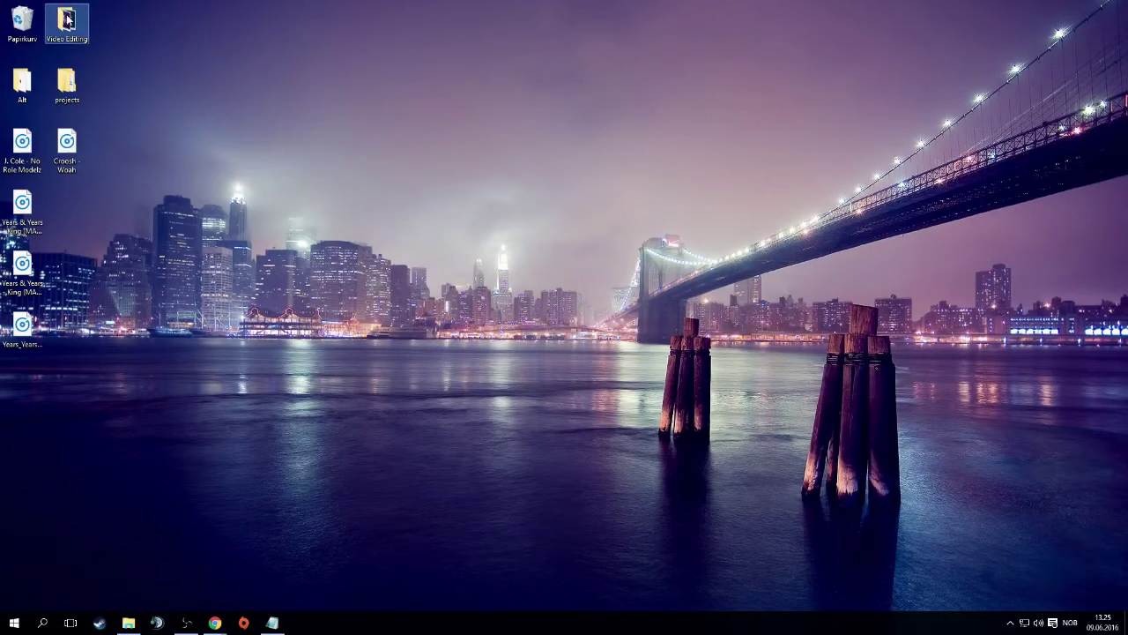
{"action": "double_click", "coordinate": [67, 25]}
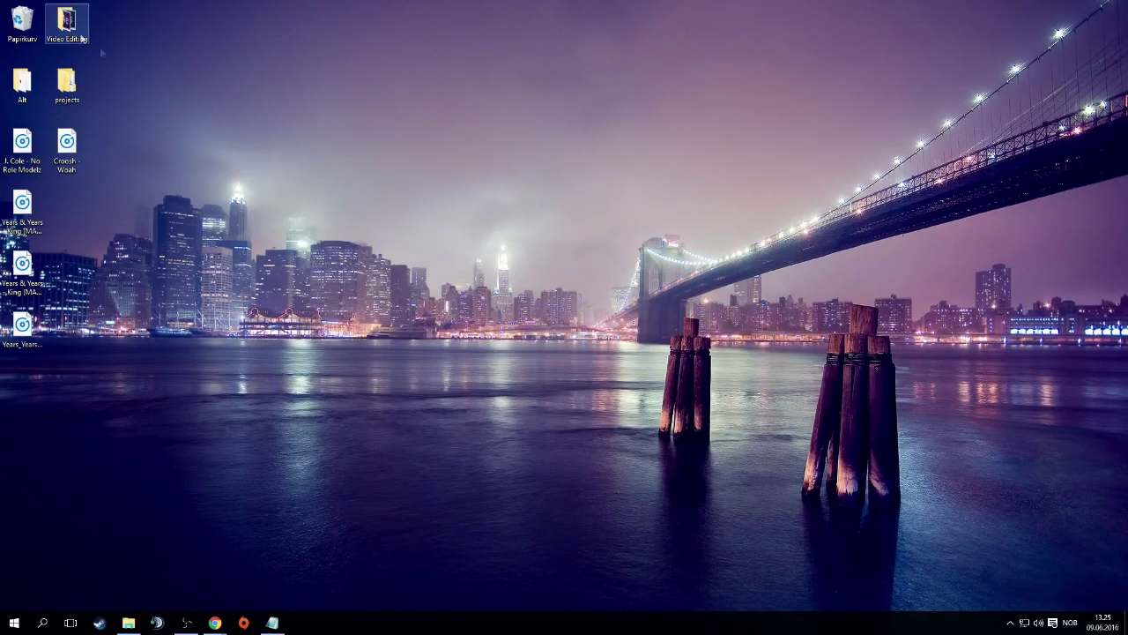
Start Vegas Pro 13.0 from the Video Editing folder and close the folder window
{"action": "double_click", "coordinate": [485, 189]}
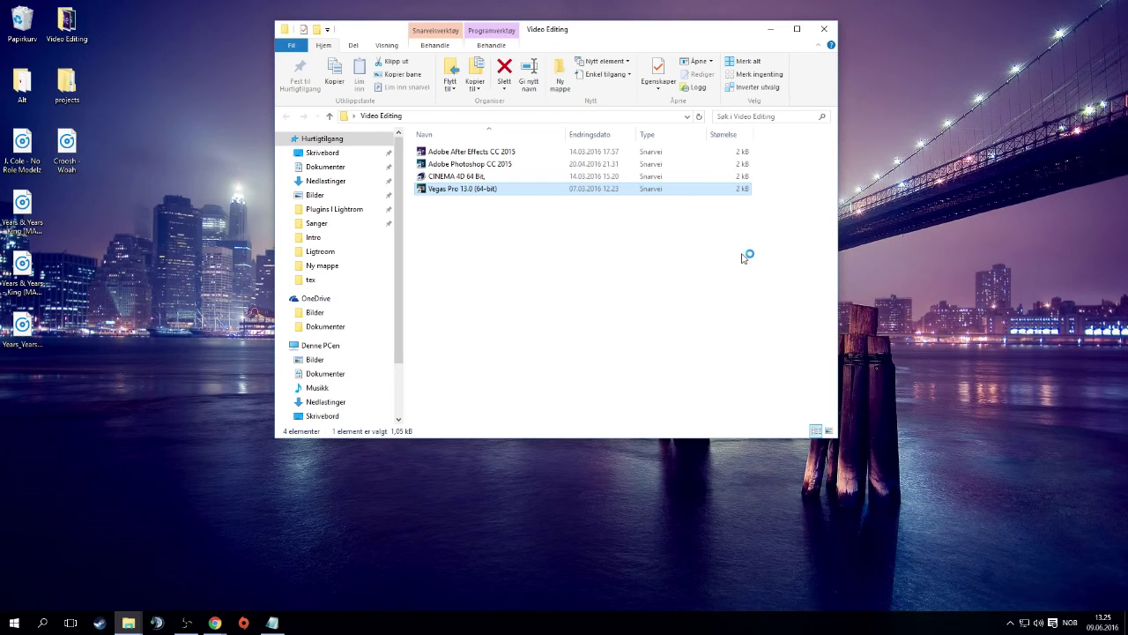
{"action": "left_click", "coordinate": [824, 29]}
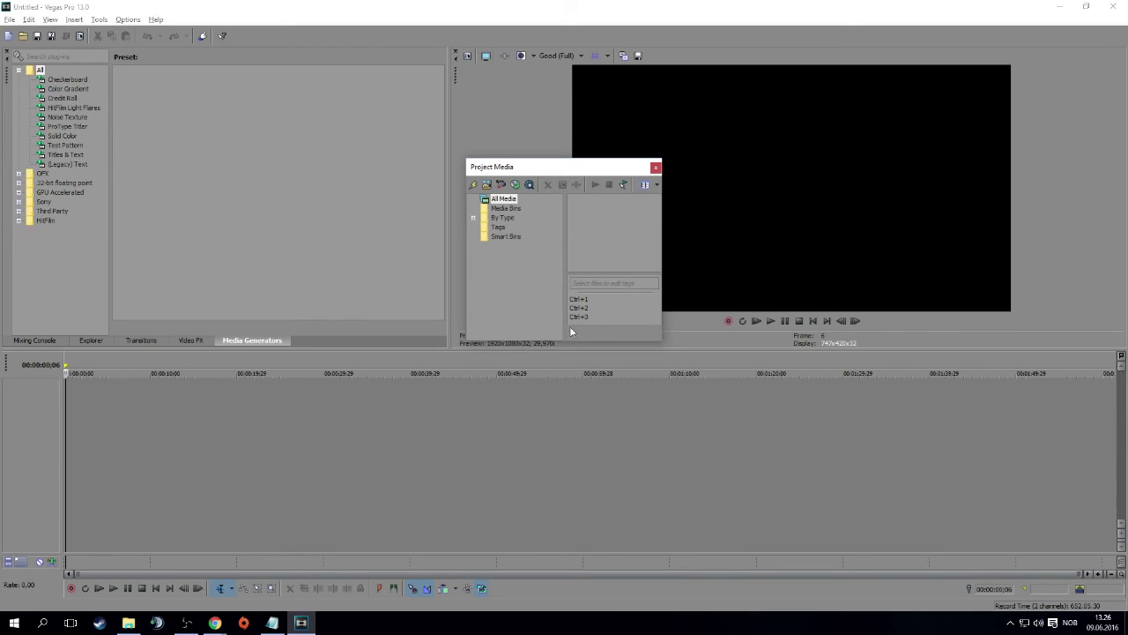
Import ertty.avi and place it at timeline start, matching project settings to the media
{"action": "left_click", "coordinate": [487, 185]}
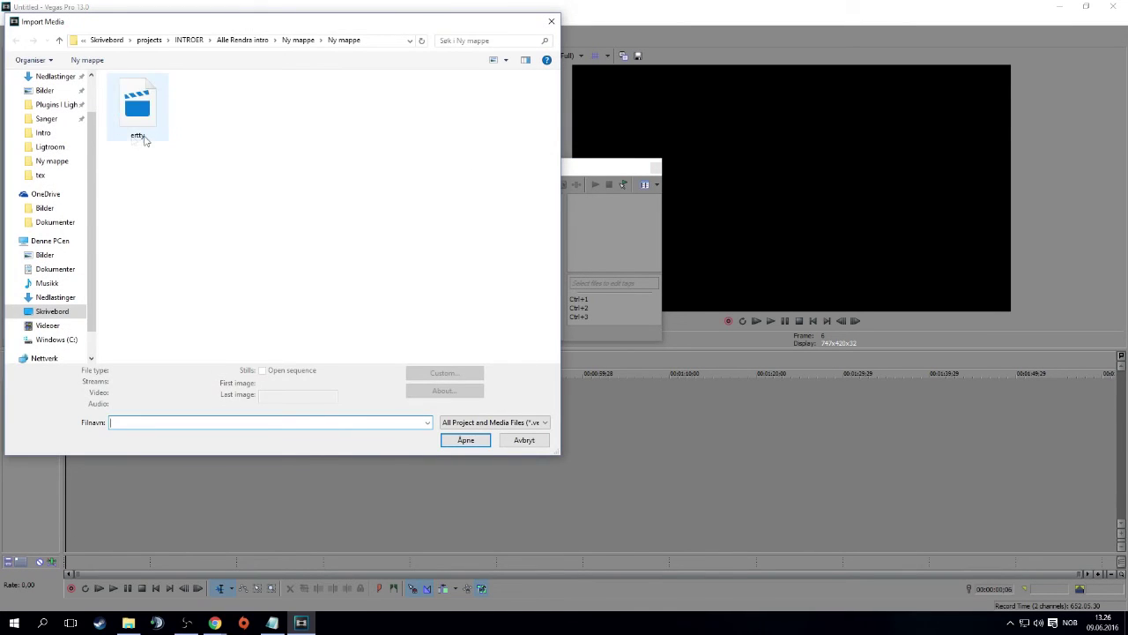
{"action": "left_click", "coordinate": [465, 439]}
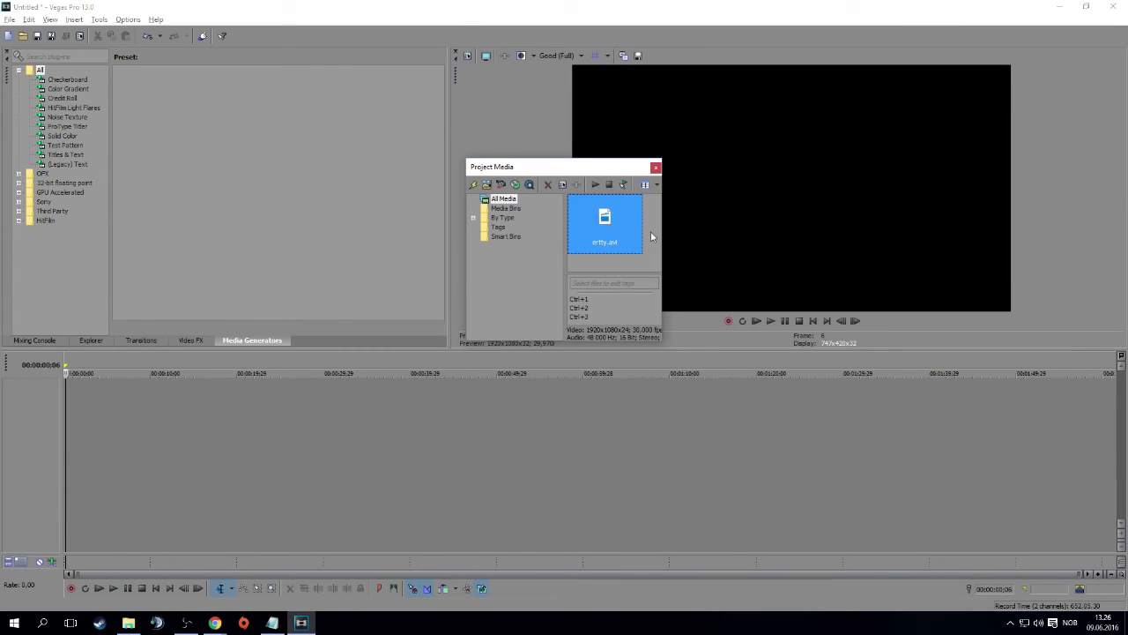
{"action": "left_click_drag", "start_coordinate": [652, 237], "coordinate": [191, 405]}
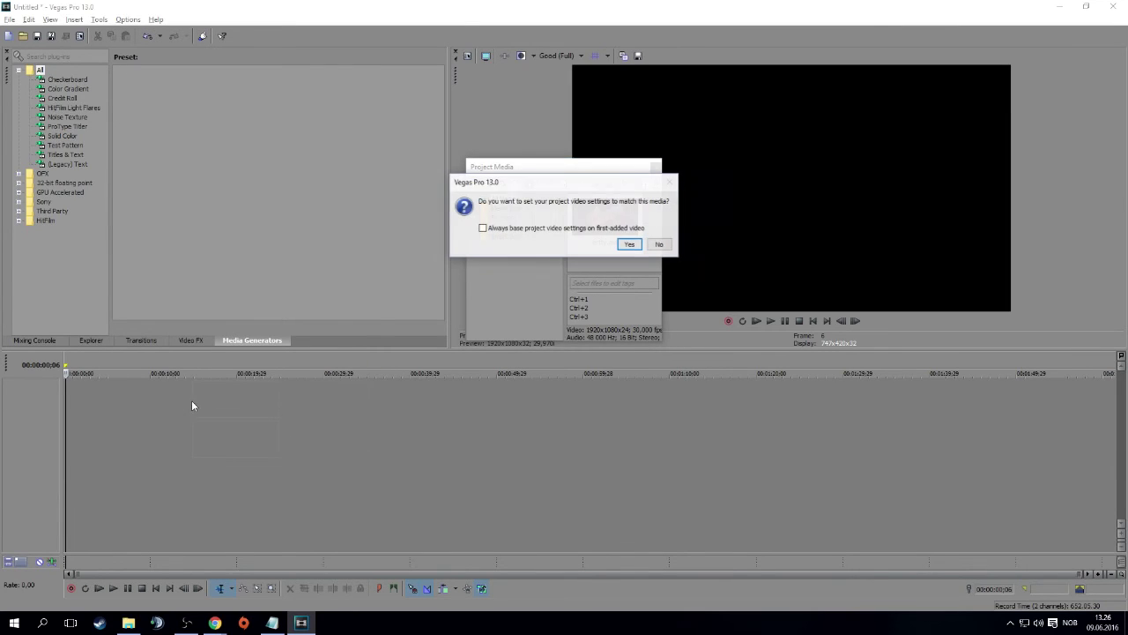
{"action": "left_click", "coordinate": [630, 245]}
{"action": "left_click_drag", "start_coordinate": [267, 441], "coordinate": [142, 445]}
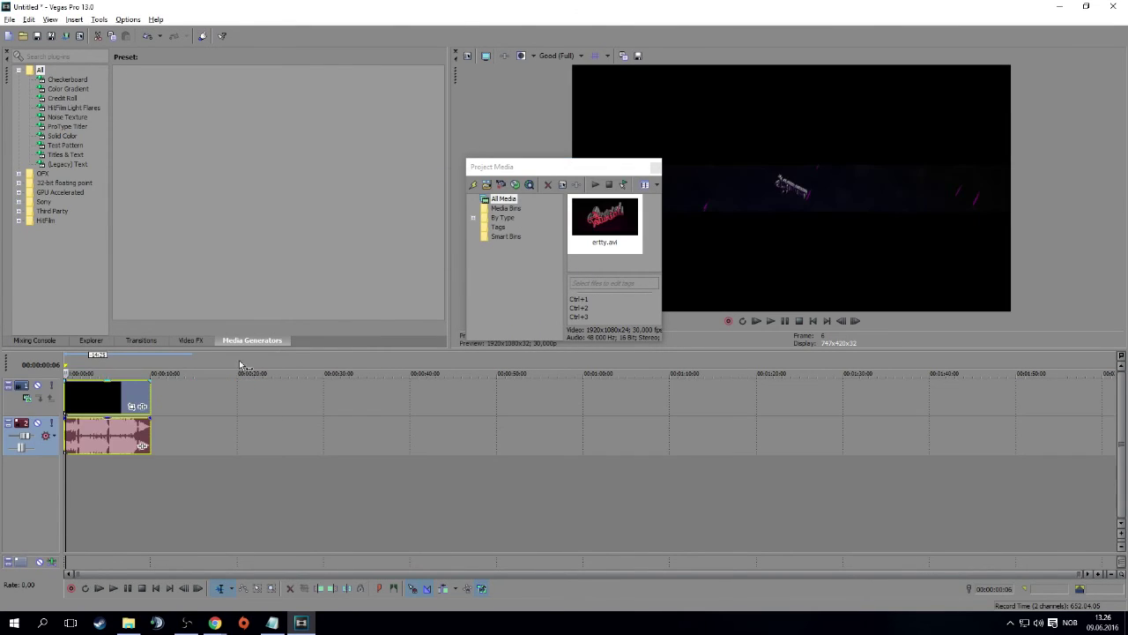
{"action": "left_click", "coordinate": [658, 160]}
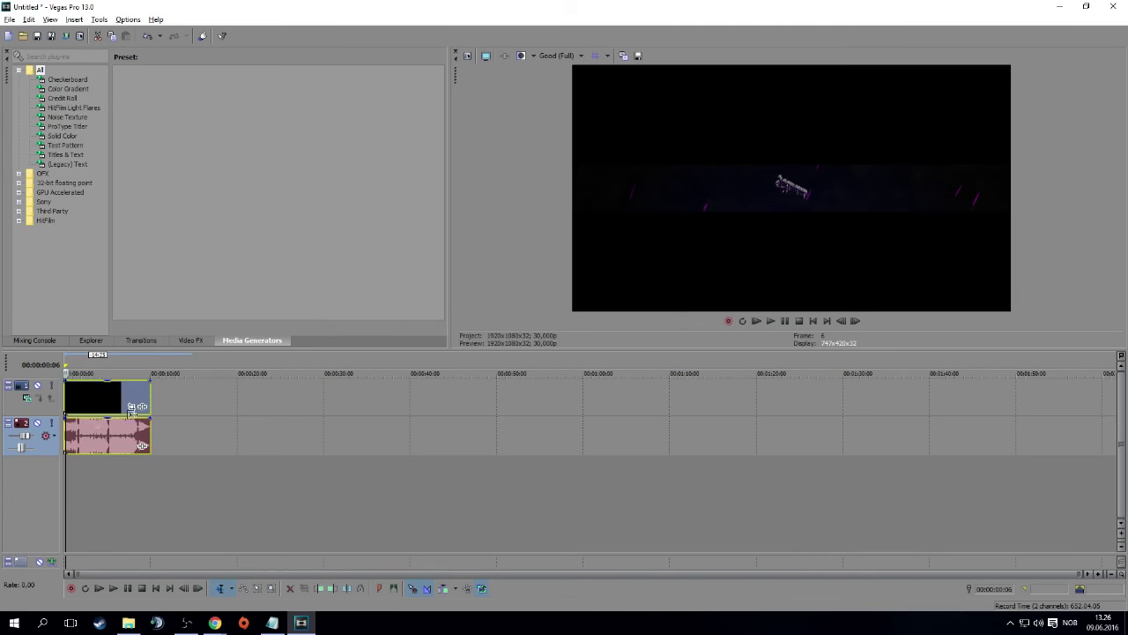
Locate frame 00:00:01:26 where the Tutorial text begins and play from there
{"action": "left_click", "coordinate": [77, 396]}
{"action": "scroll", "coordinate": [89, 394], "scroll_direction": "up", "scroll_amount": 3}
{"action": "scroll", "coordinate": [103, 392], "scroll_direction": "up", "scroll_amount": 5}
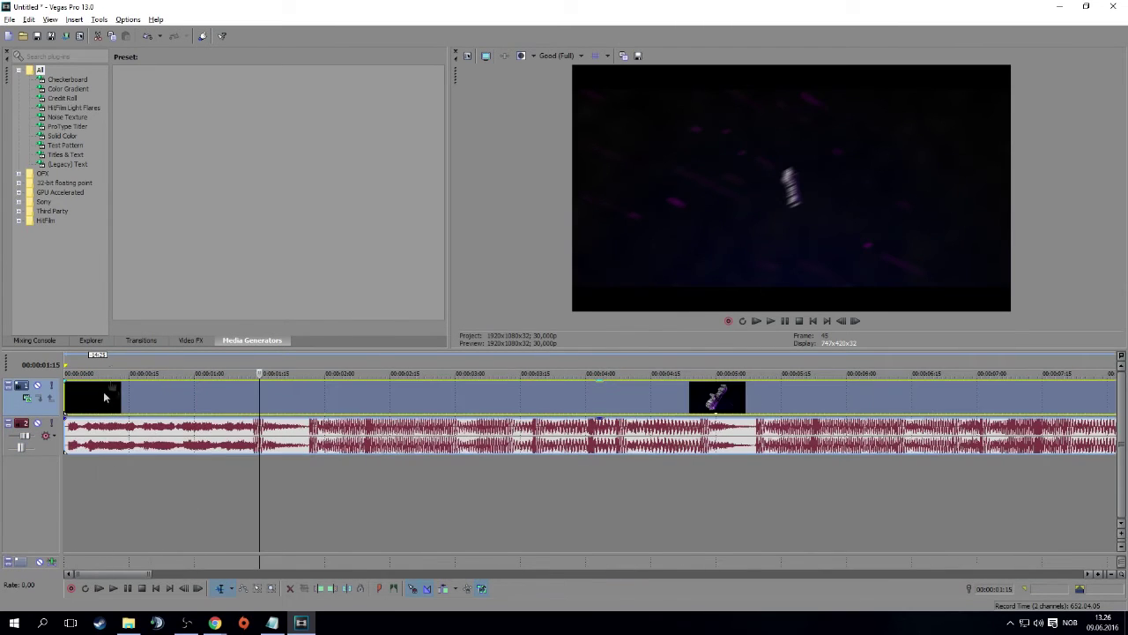
{"action": "left_click", "coordinate": [311, 387]}
{"action": "left_click", "coordinate": [308, 391]}
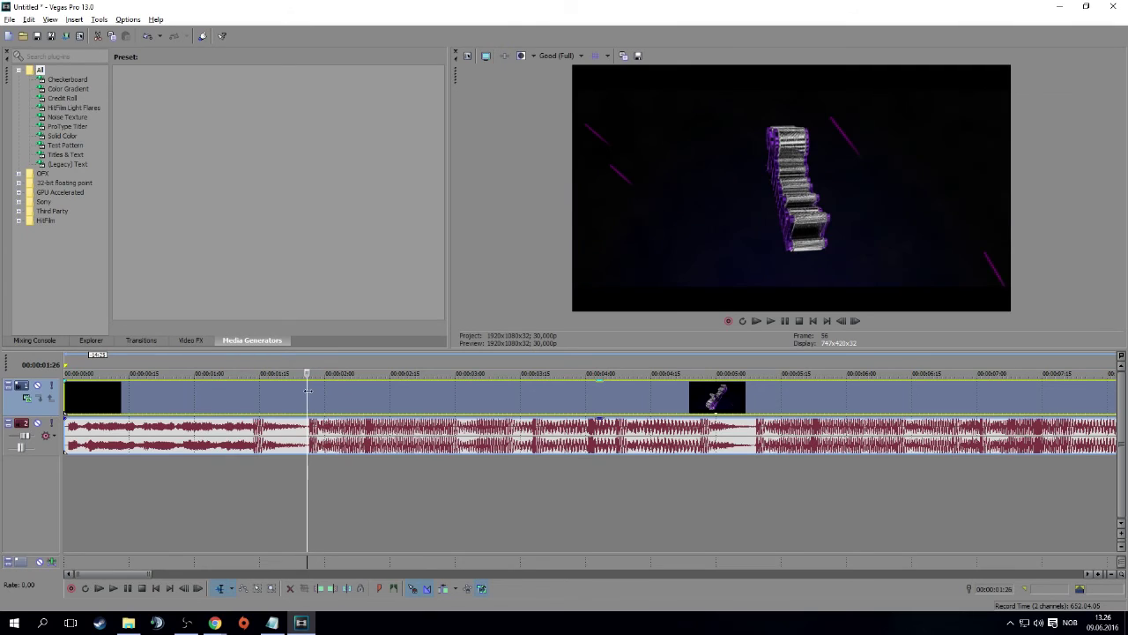
{"action": "key", "text": "ctrl+Home"}
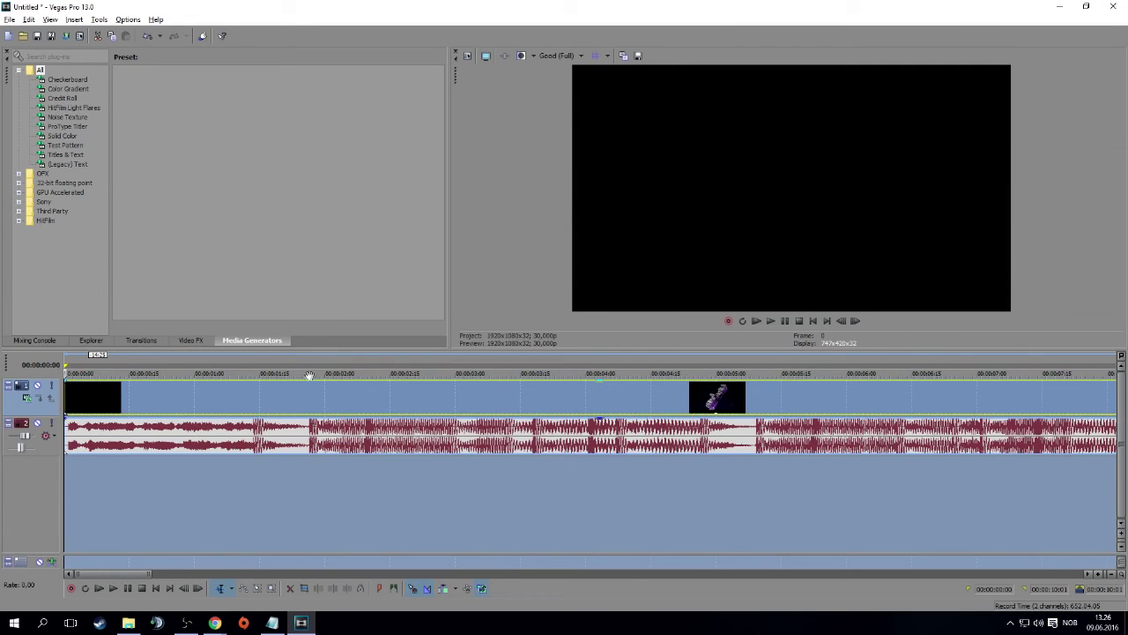
{"action": "left_click", "coordinate": [306, 391]}
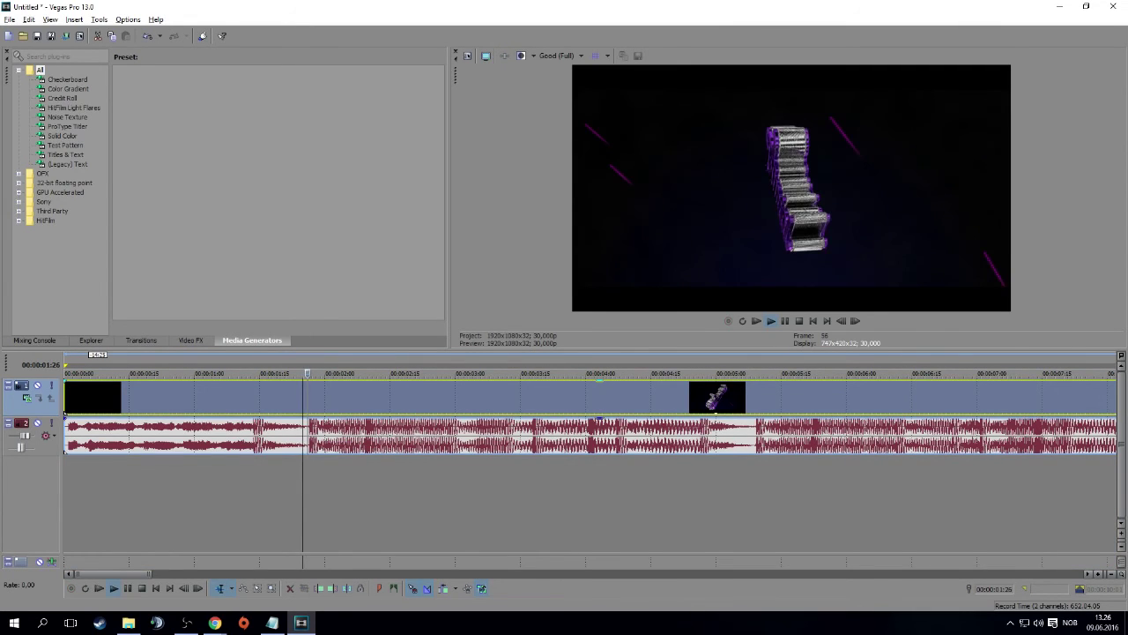
{"action": "left_click", "coordinate": [310, 388]}
{"action": "scroll", "coordinate": [310, 388], "scroll_direction": "up", "scroll_amount": 5}
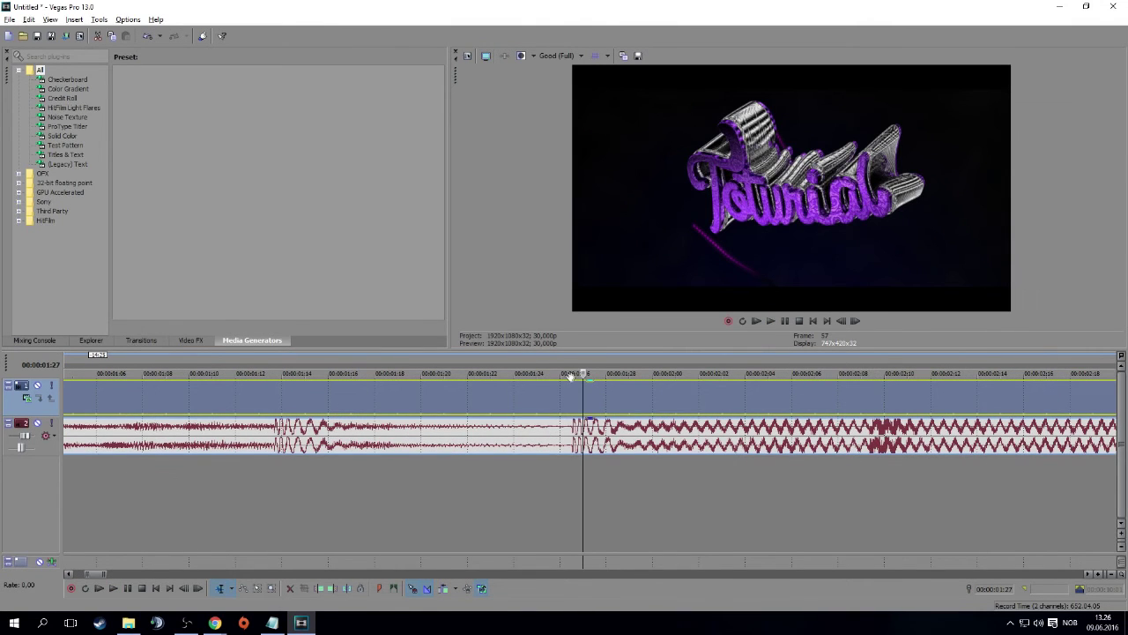
{"action": "key", "text": "space"}
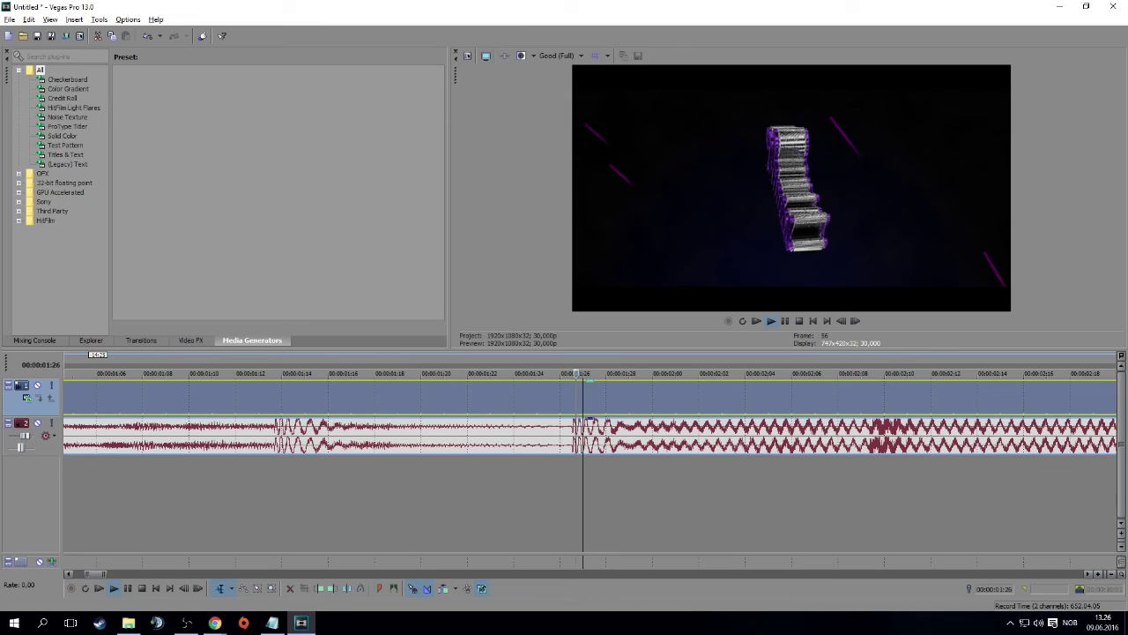
{"action": "key", "text": "space"}
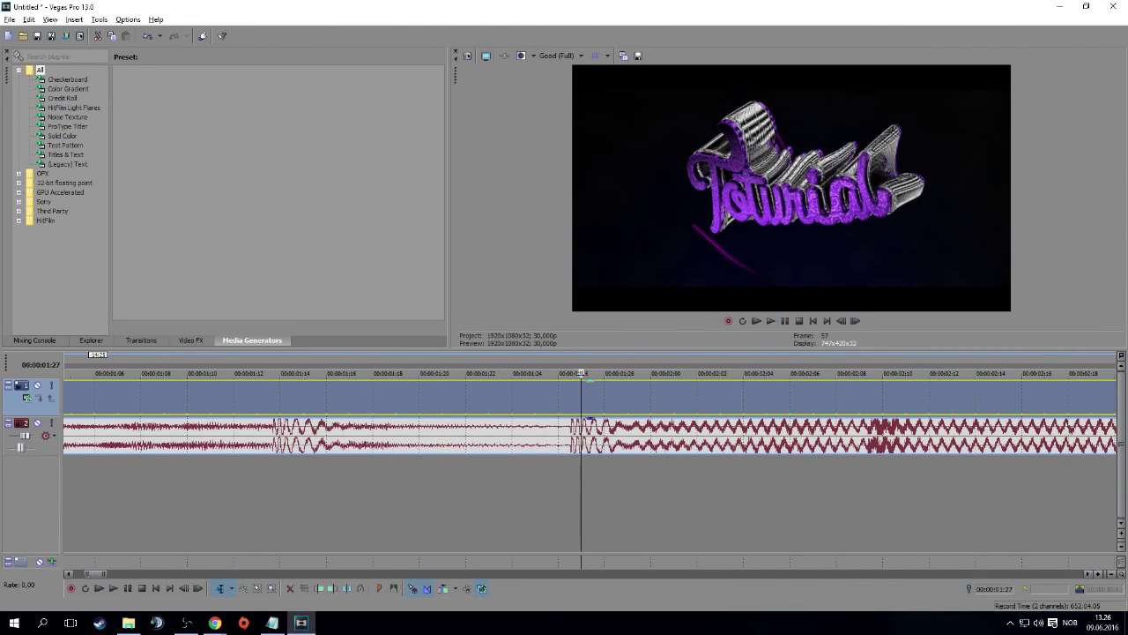
Select the opening piece before 00:00:01:26 and play the edit from the start
{"action": "left_click", "coordinate": [559, 410]}
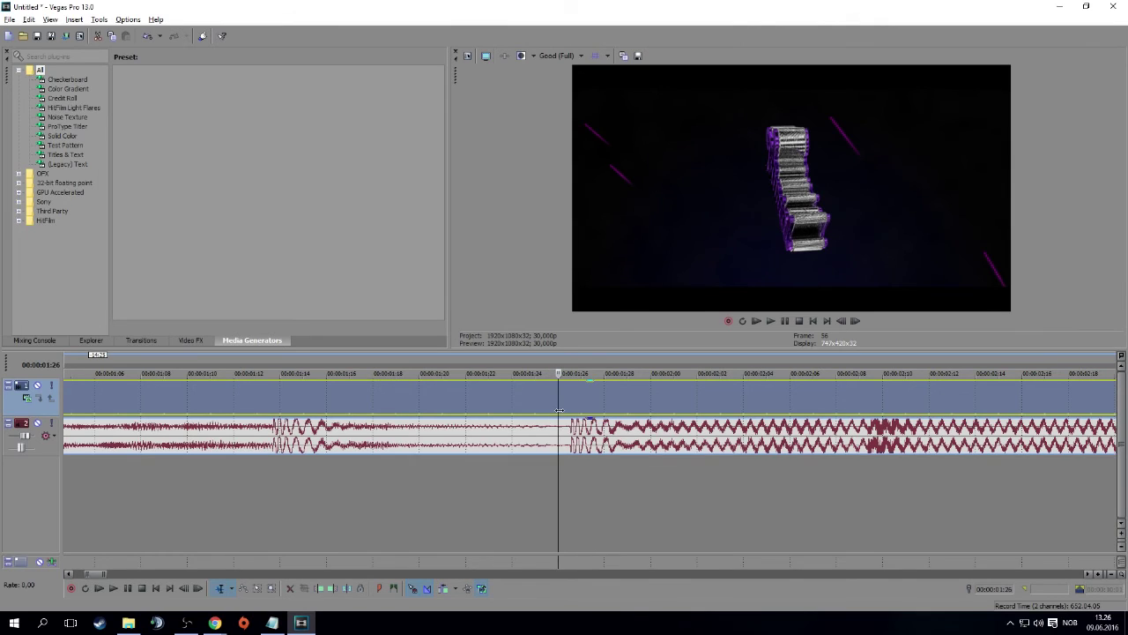
{"action": "scroll", "coordinate": [559, 411], "scroll_direction": "down", "scroll_amount": 3}
{"action": "scroll", "coordinate": [559, 411], "scroll_direction": "down", "scroll_amount": 3}
{"action": "scroll", "coordinate": [559, 411], "scroll_direction": "down", "scroll_amount": 3}
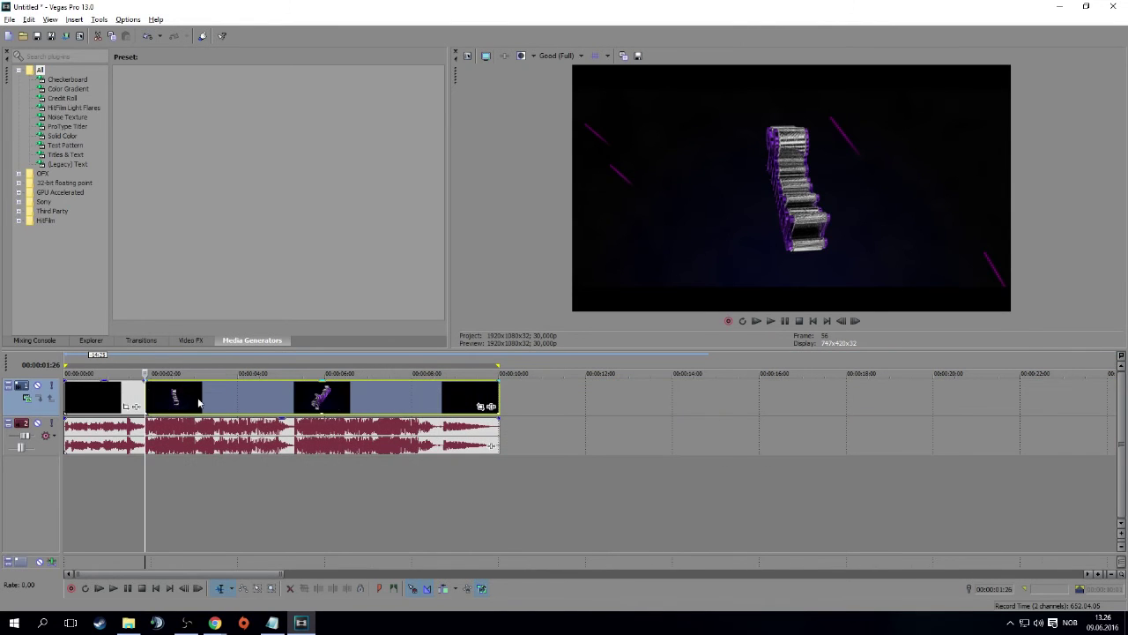
{"action": "left_click", "coordinate": [85, 401]}
{"action": "left_click", "coordinate": [67, 401]}
{"action": "key", "text": "space"}
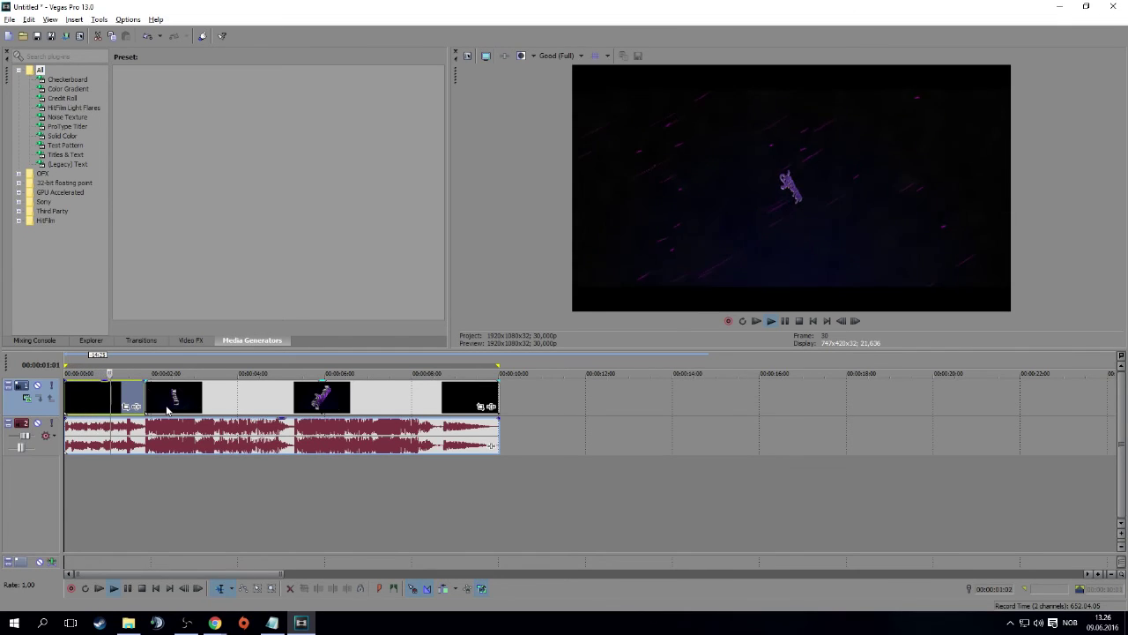
{"action": "key", "text": "space"}
Add Magic Bullet Looks to the opening clip's Event FX, then close its Looks editor
{"action": "left_click", "coordinate": [137, 408]}
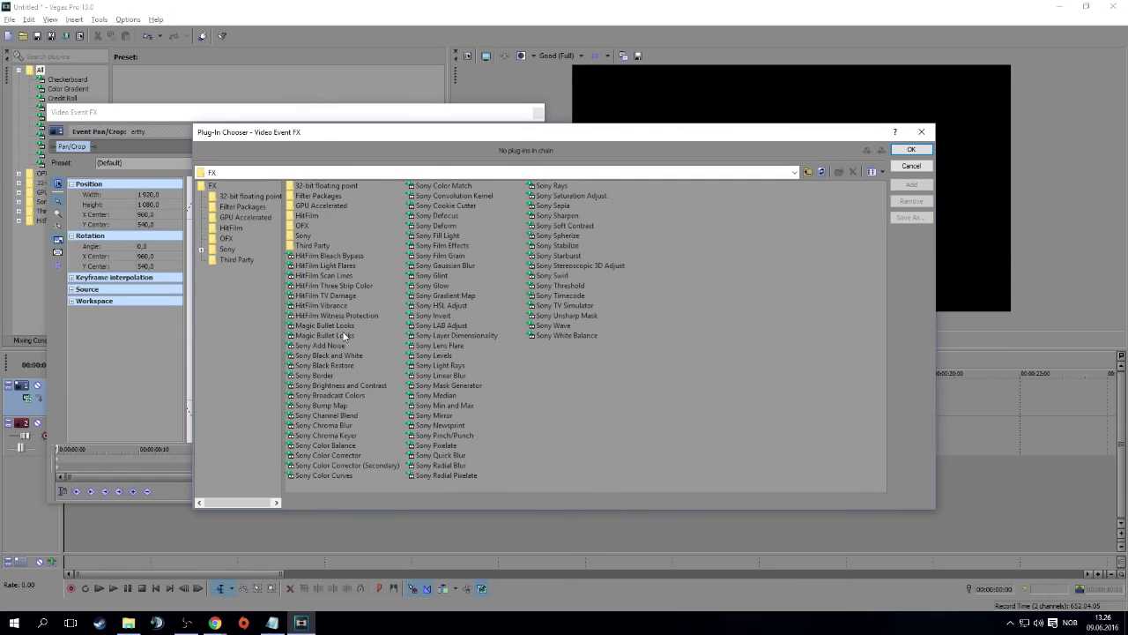
{"action": "left_click", "coordinate": [346, 326]}
{"action": "left_click", "coordinate": [924, 152]}
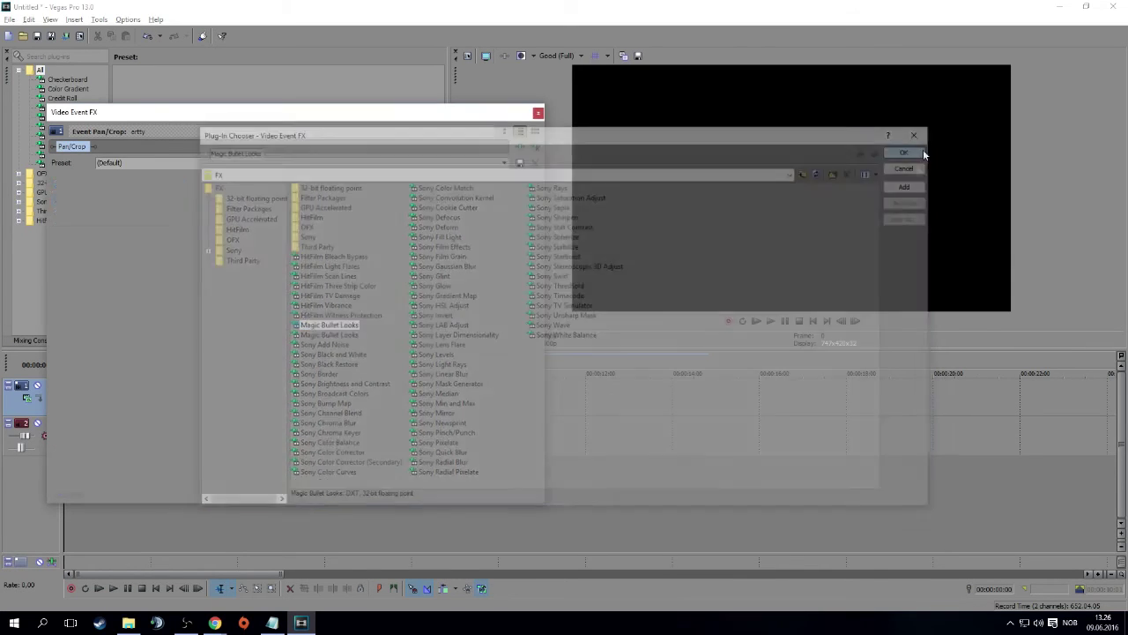
{"action": "left_click", "coordinate": [64, 195]}
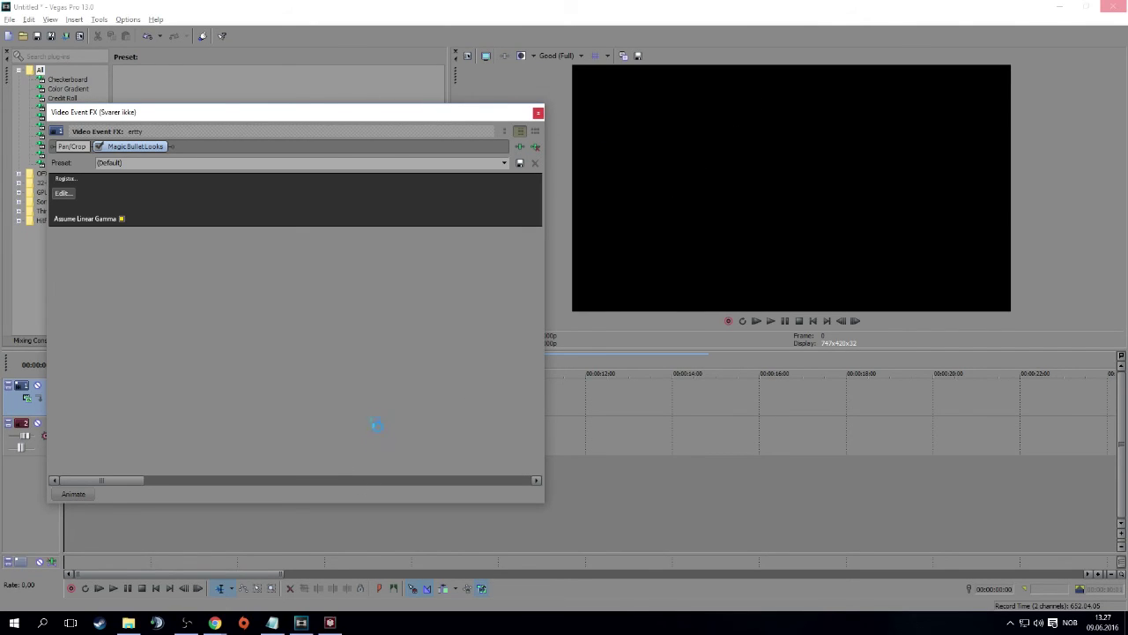
{"action": "left_click", "coordinate": [331, 624]}
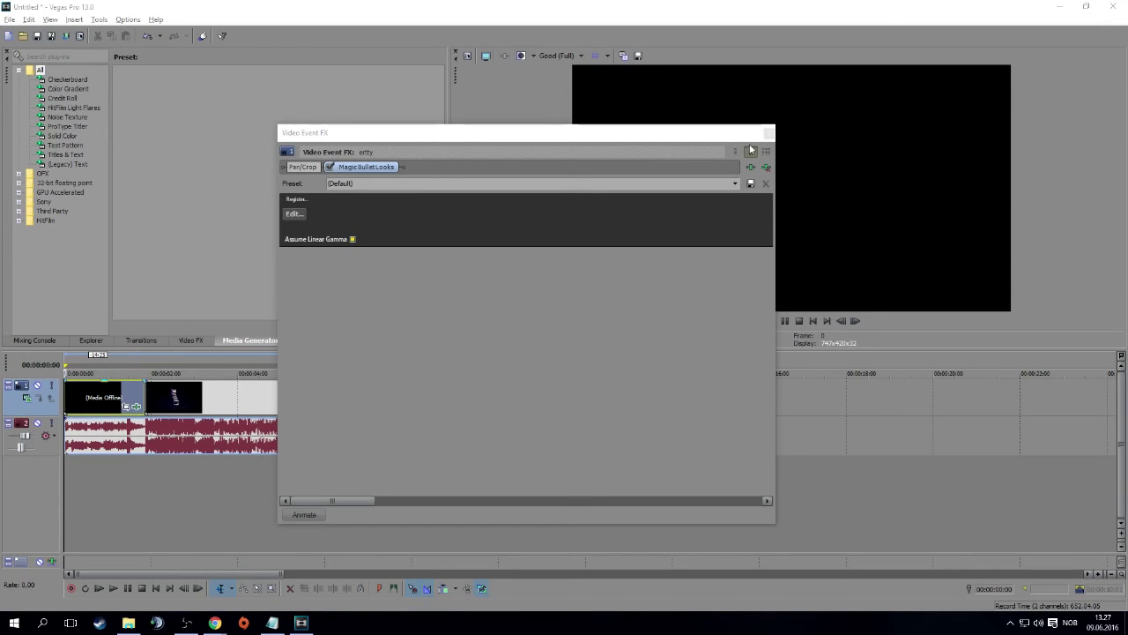
{"action": "left_click", "coordinate": [767, 129]}
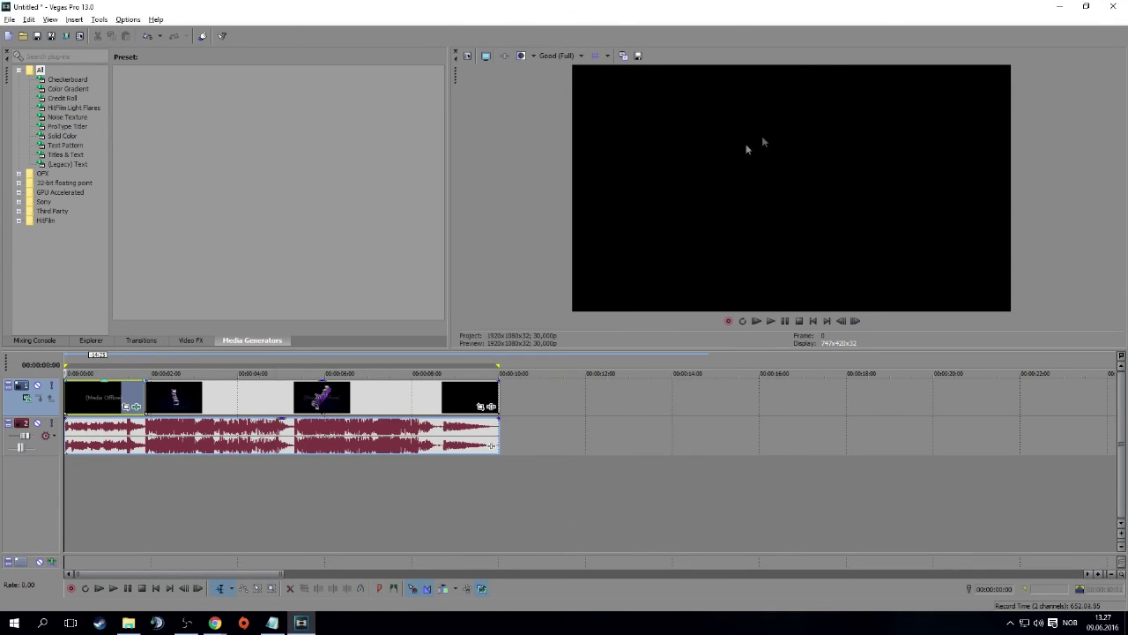
Move the playhead to 00:00:01:12 and reopen the opening clip's Event FX
{"action": "left_click", "coordinate": [89, 407]}
{"action": "left_click", "coordinate": [105, 401]}
{"action": "left_click", "coordinate": [124, 397]}
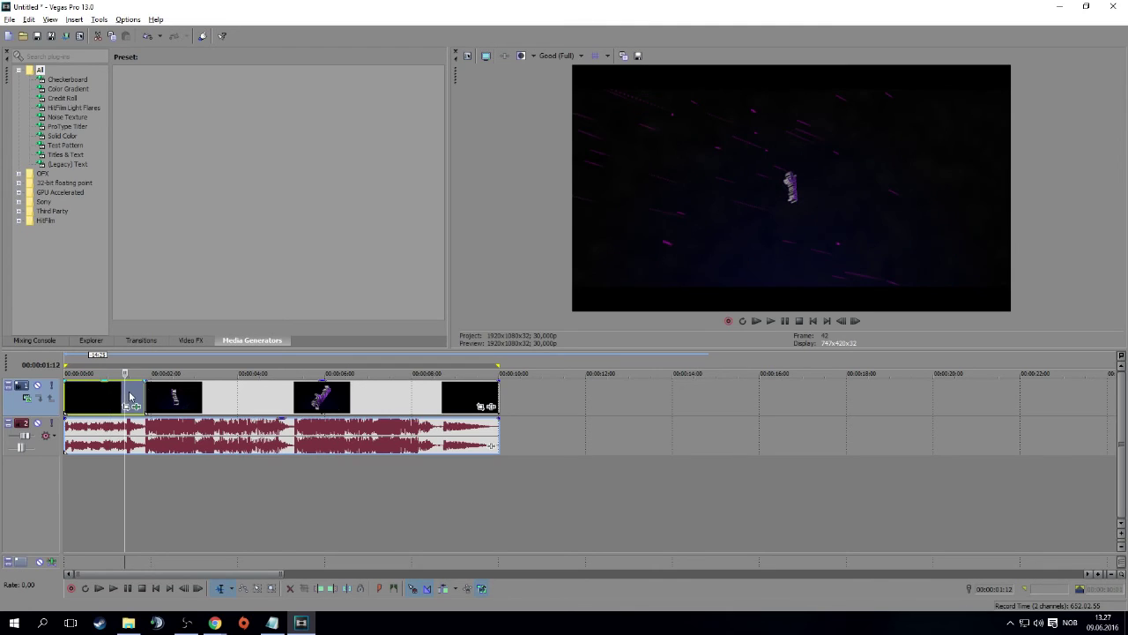
{"action": "left_click", "coordinate": [136, 406]}
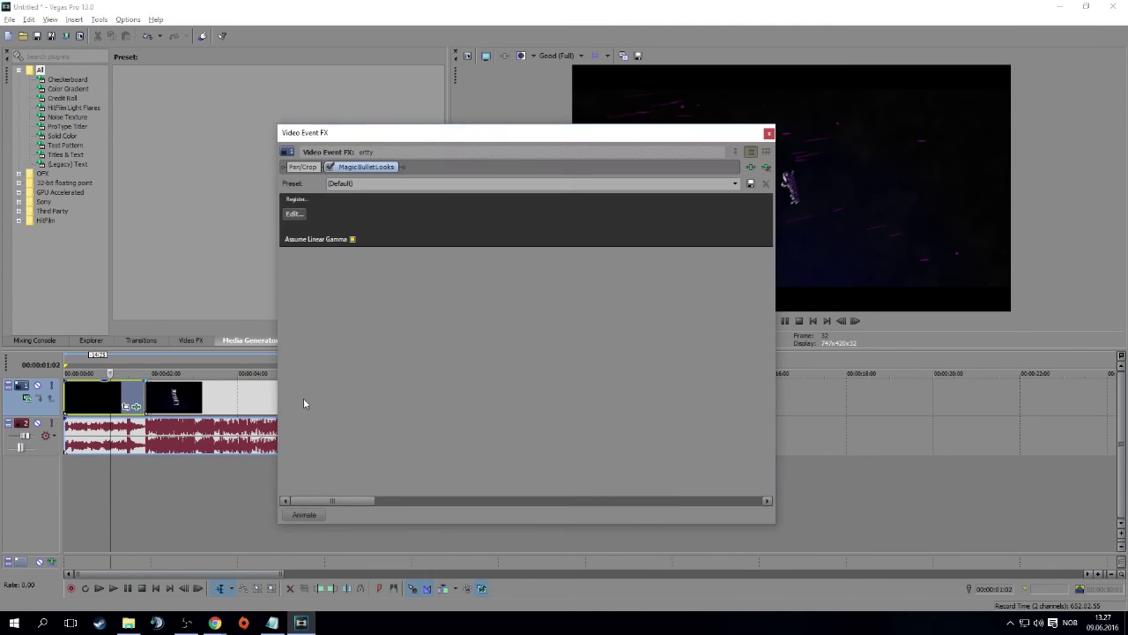
Launch Magic Bullet Looks for the opening clip and try the CC (190) look
{"action": "left_click", "coordinate": [294, 213]}
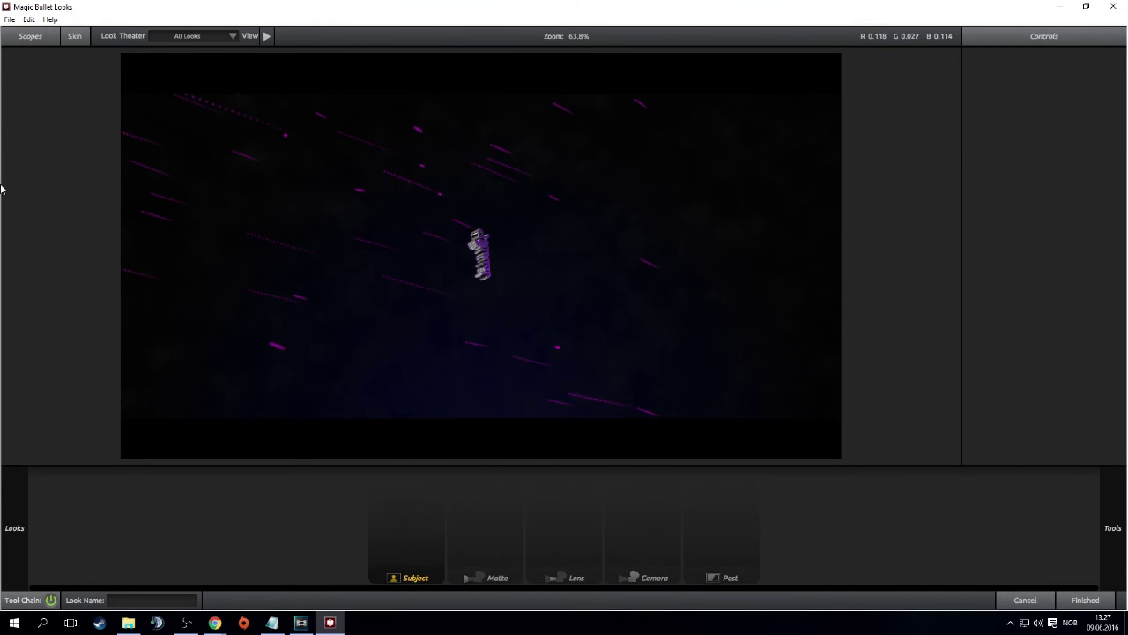
{"action": "mouse_move", "coordinate": [44, 208]}
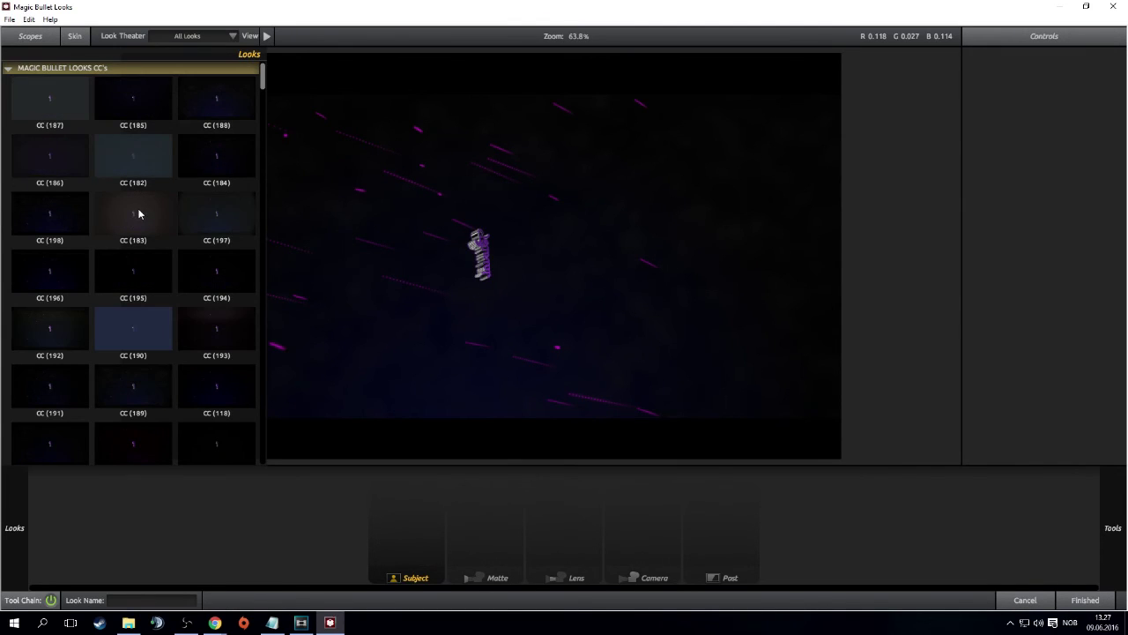
{"action": "left_click", "coordinate": [139, 338]}
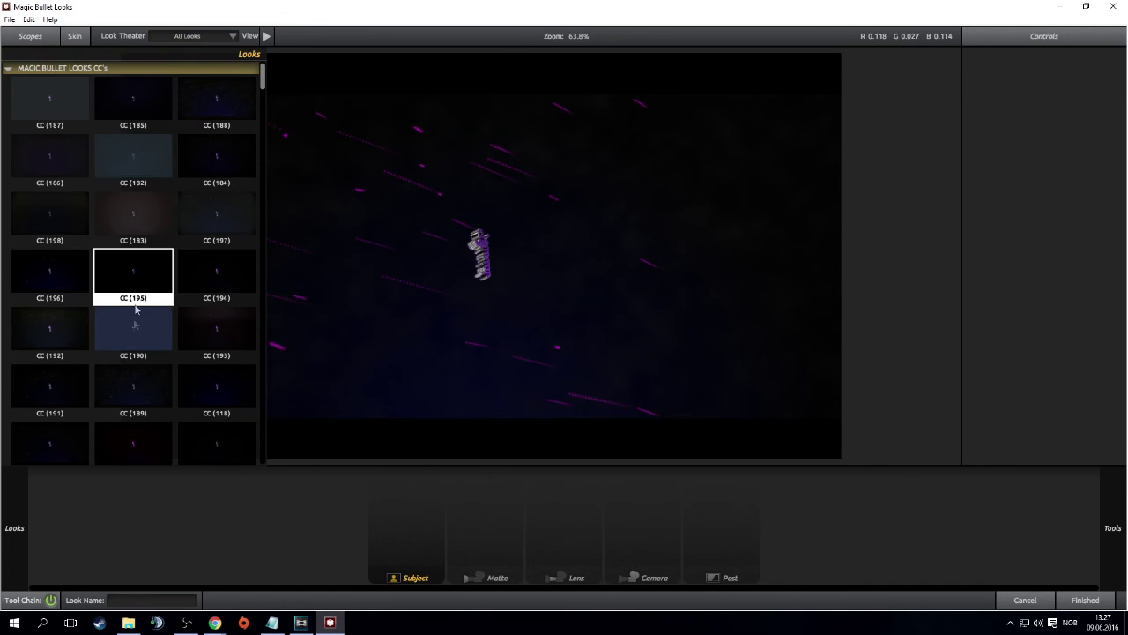
{"action": "double_click", "coordinate": [136, 333]}
Browse further down the Looks drawer, trying the CC (39), CC (157) and CC (153) looks
{"action": "scroll", "coordinate": [138, 328], "scroll_direction": "down", "scroll_amount": 2}
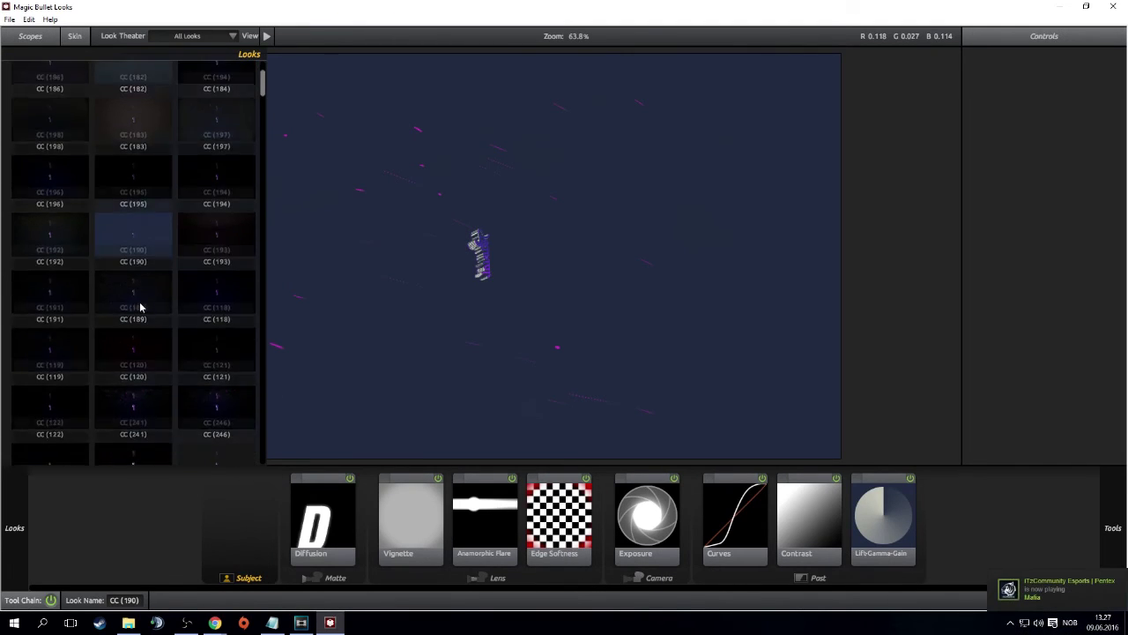
{"action": "scroll", "coordinate": [140, 307], "scroll_direction": "down", "scroll_amount": 2}
{"action": "scroll", "coordinate": [140, 307], "scroll_direction": "down", "scroll_amount": 1}
{"action": "scroll", "coordinate": [139, 307], "scroll_direction": "down", "scroll_amount": 1}
{"action": "scroll", "coordinate": [139, 309], "scroll_direction": "down", "scroll_amount": 1}
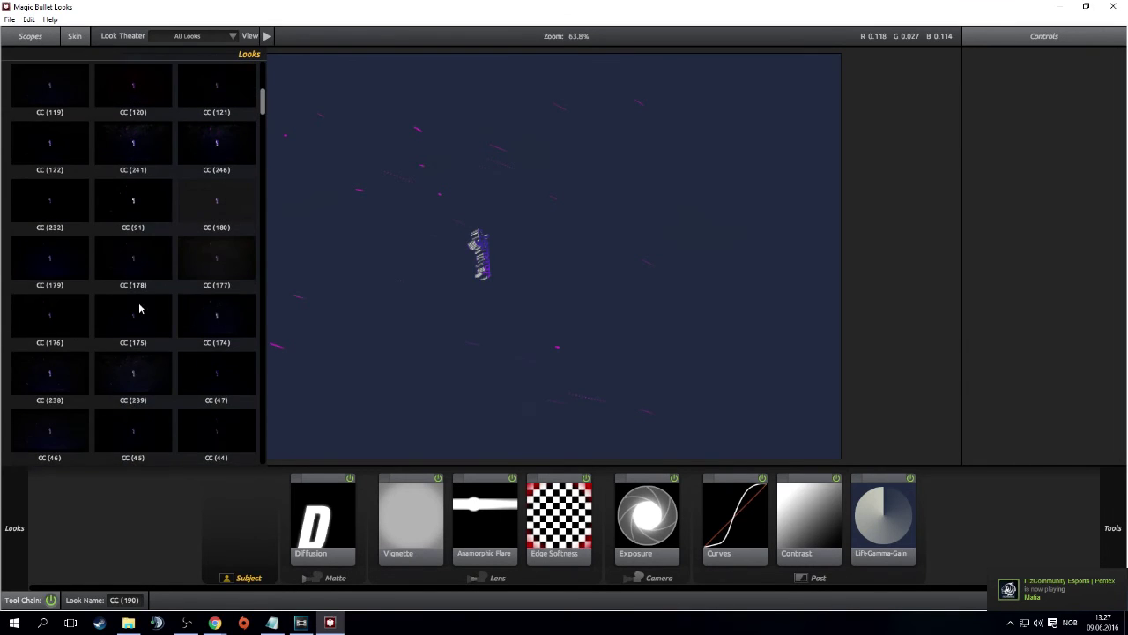
{"action": "scroll", "coordinate": [139, 309], "scroll_direction": "down", "scroll_amount": 1}
{"action": "scroll", "coordinate": [139, 307], "scroll_direction": "down", "scroll_amount": 1}
{"action": "scroll", "coordinate": [139, 305], "scroll_direction": "down", "scroll_amount": 1}
{"action": "scroll", "coordinate": [141, 303], "scroll_direction": "down", "scroll_amount": 1}
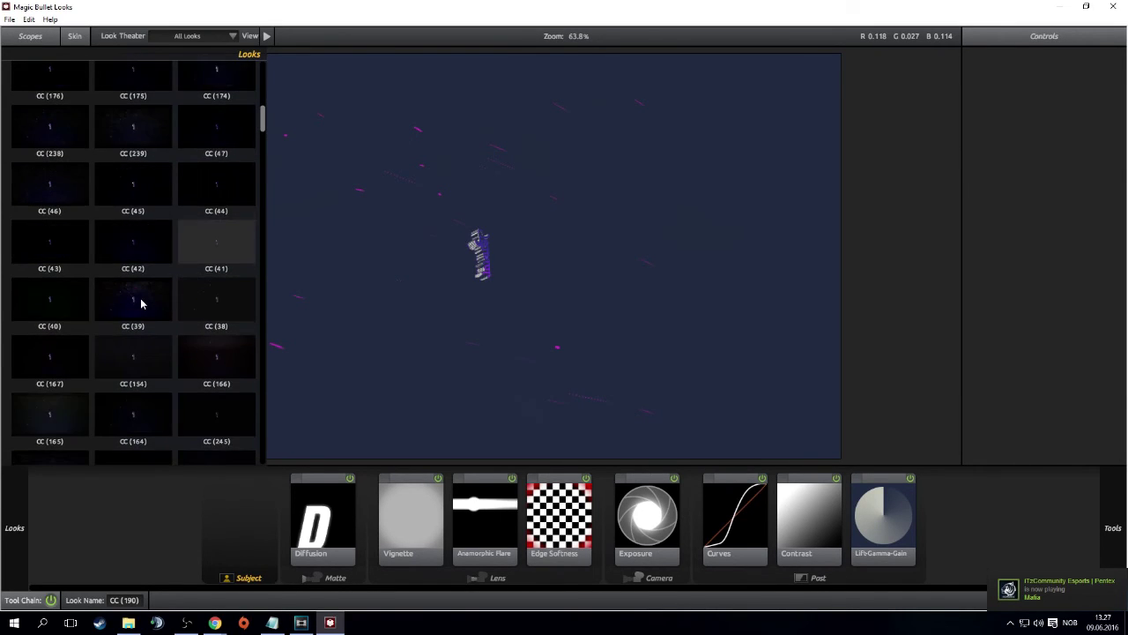
{"action": "scroll", "coordinate": [141, 303], "scroll_direction": "down", "scroll_amount": 1}
{"action": "left_click", "coordinate": [139, 231]}
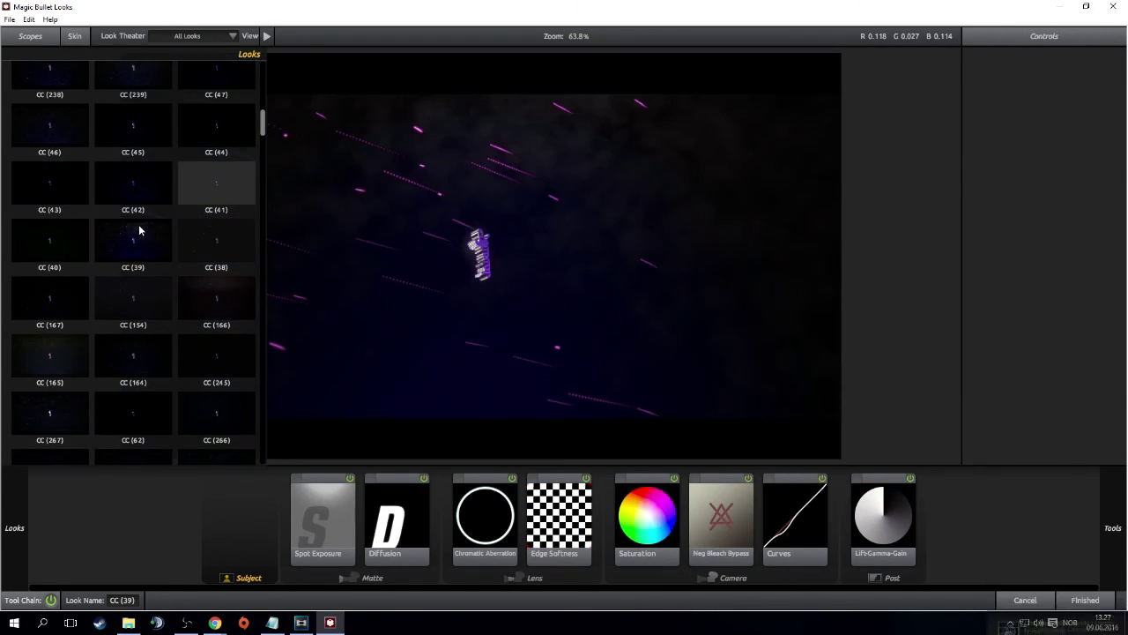
{"action": "scroll", "coordinate": [141, 229], "scroll_direction": "down", "scroll_amount": 1}
{"action": "scroll", "coordinate": [142, 227], "scroll_direction": "down", "scroll_amount": 1}
{"action": "scroll", "coordinate": [144, 231], "scroll_direction": "down", "scroll_amount": 1}
{"action": "scroll", "coordinate": [151, 252], "scroll_direction": "down", "scroll_amount": 1}
{"action": "scroll", "coordinate": [148, 264], "scroll_direction": "down", "scroll_amount": 1}
{"action": "scroll", "coordinate": [147, 272], "scroll_direction": "down", "scroll_amount": 2}
{"action": "scroll", "coordinate": [147, 270], "scroll_direction": "down", "scroll_amount": 1}
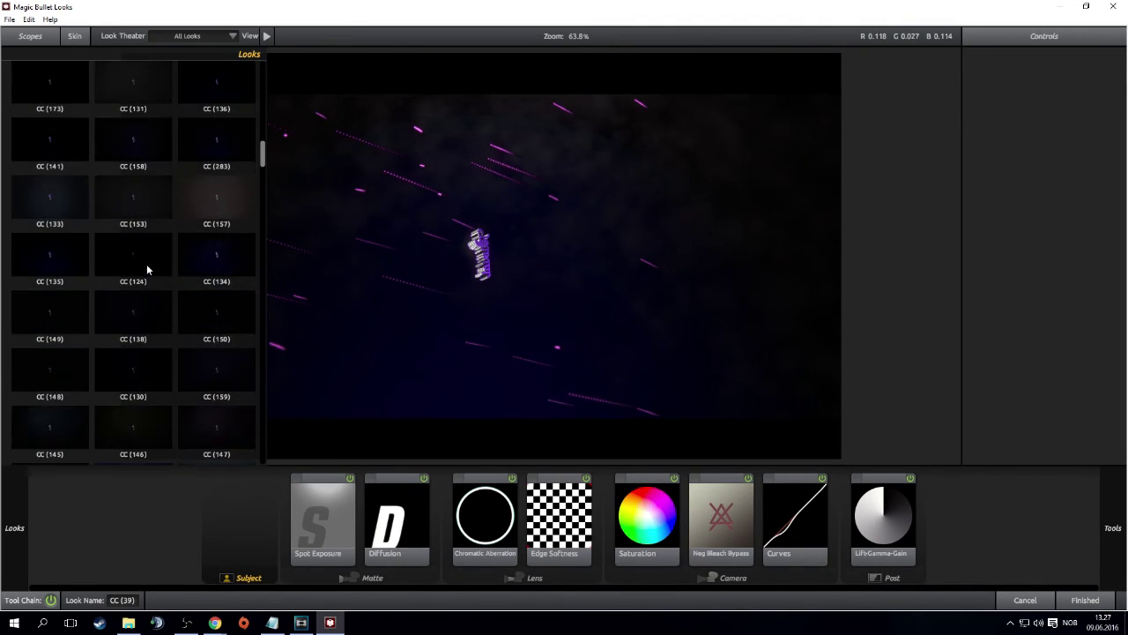
{"action": "left_click", "coordinate": [225, 214]}
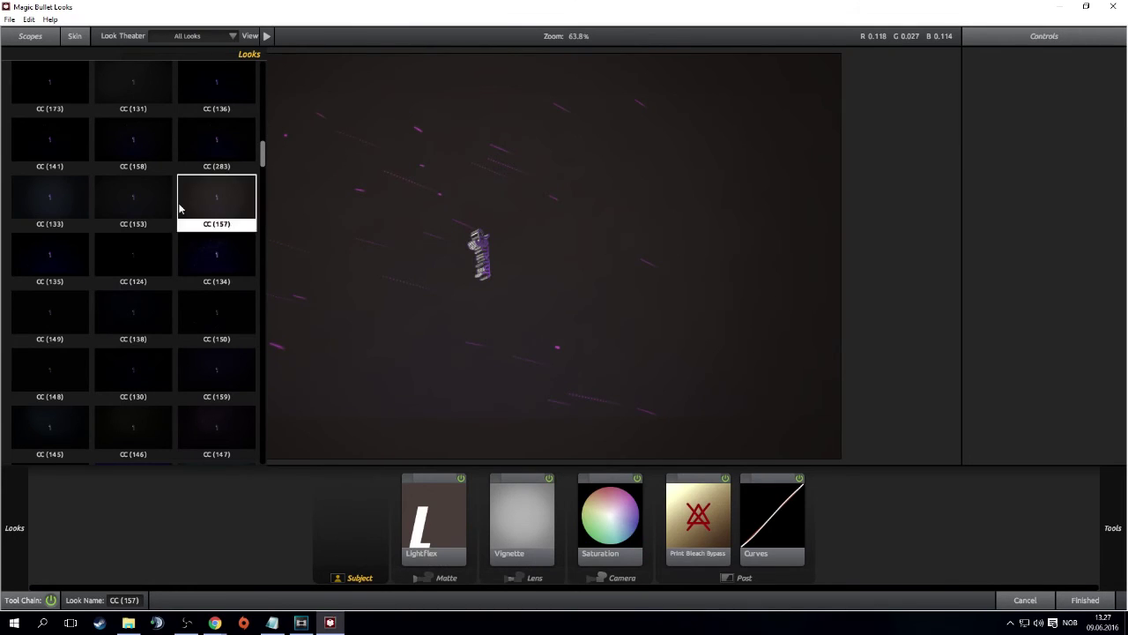
{"action": "left_click", "coordinate": [151, 214]}
Settle on the CC (133) look and finish, returning to Vegas Pro
{"action": "left_click", "coordinate": [42, 199]}
{"action": "scroll", "coordinate": [123, 250], "scroll_direction": "down", "scroll_amount": 1}
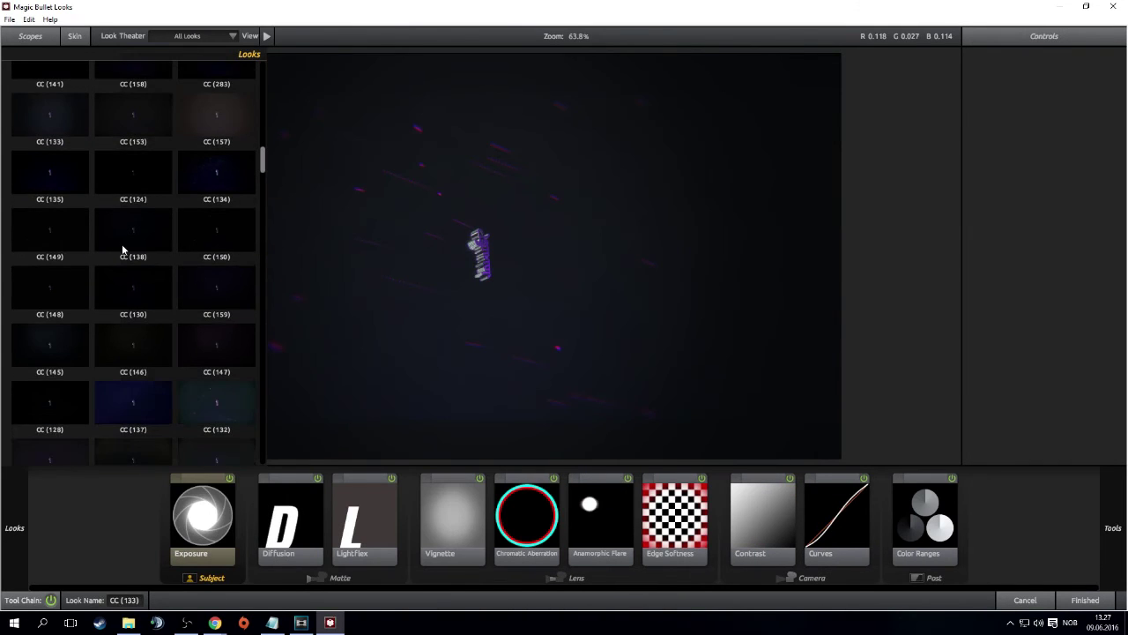
{"action": "scroll", "coordinate": [128, 260], "scroll_direction": "down", "scroll_amount": 1}
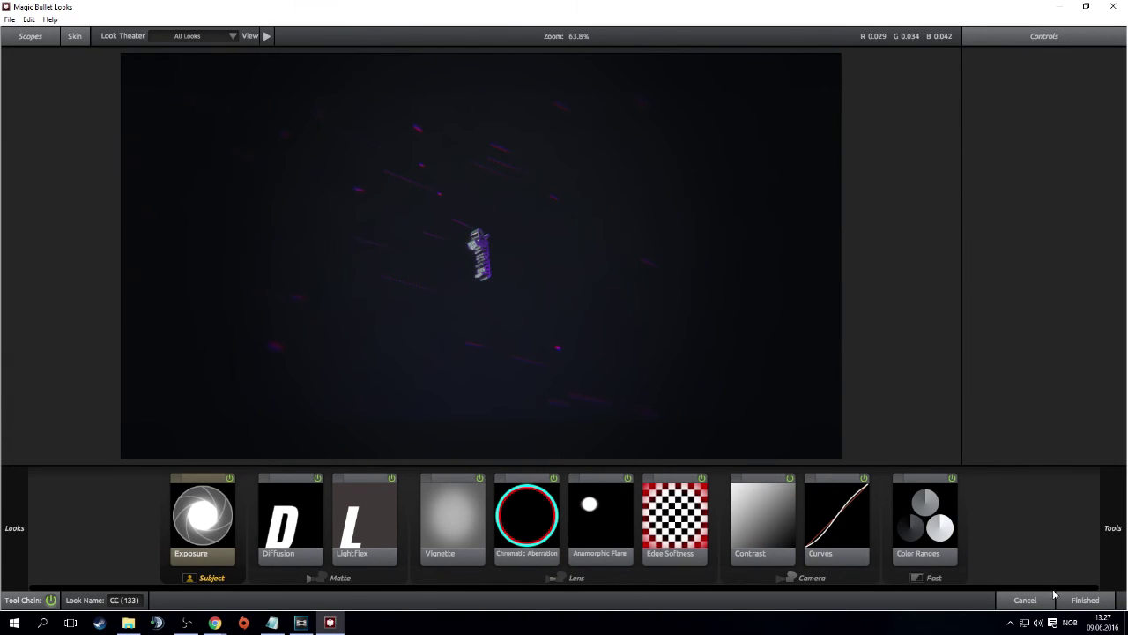
{"action": "left_click", "coordinate": [1094, 599]}
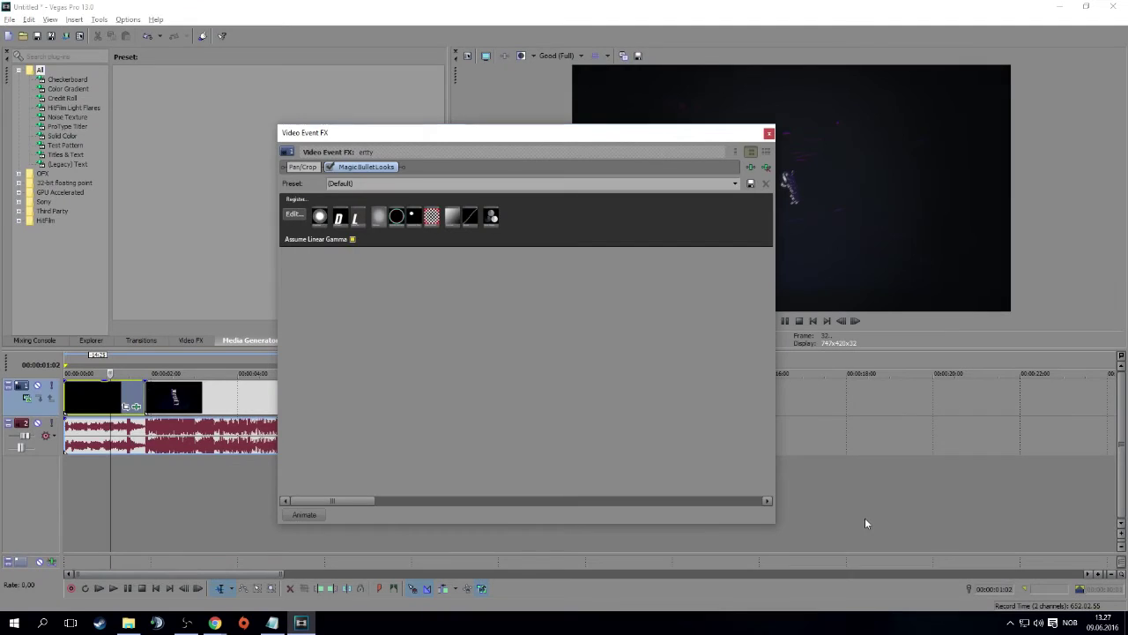
Close Video Event FX and preview the Tutorial animation at 2:05, 2:17, 3:11 and near the end
{"action": "left_click", "coordinate": [768, 134]}
{"action": "left_click", "coordinate": [158, 402]}
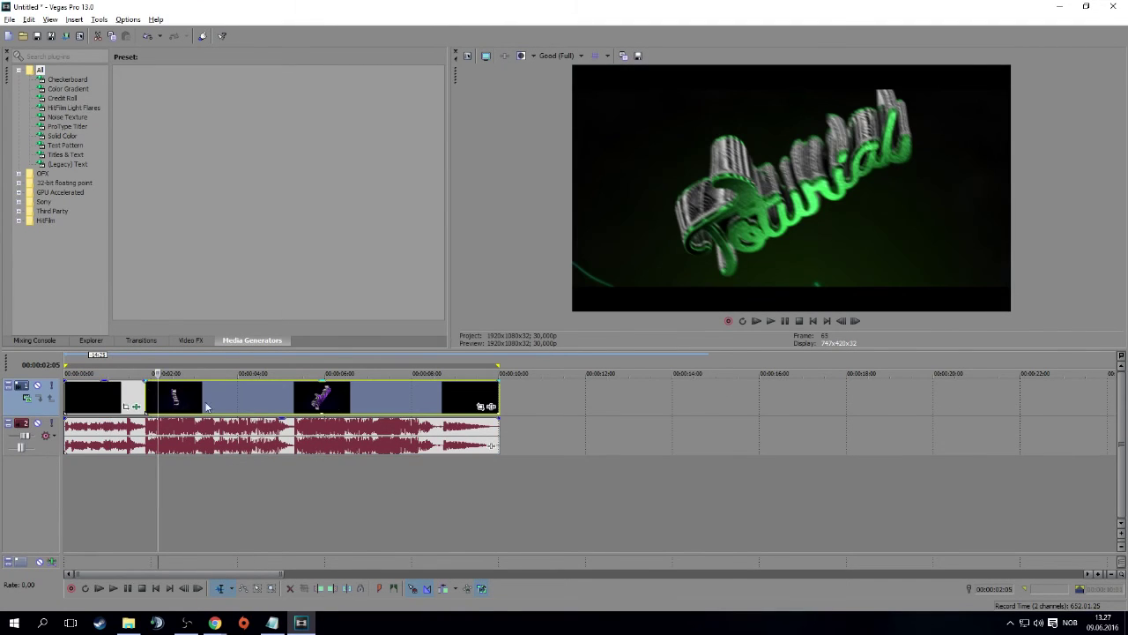
{"action": "key", "text": "End"}
{"action": "left_click", "coordinate": [236, 402]}
{"action": "left_click", "coordinate": [176, 404]}
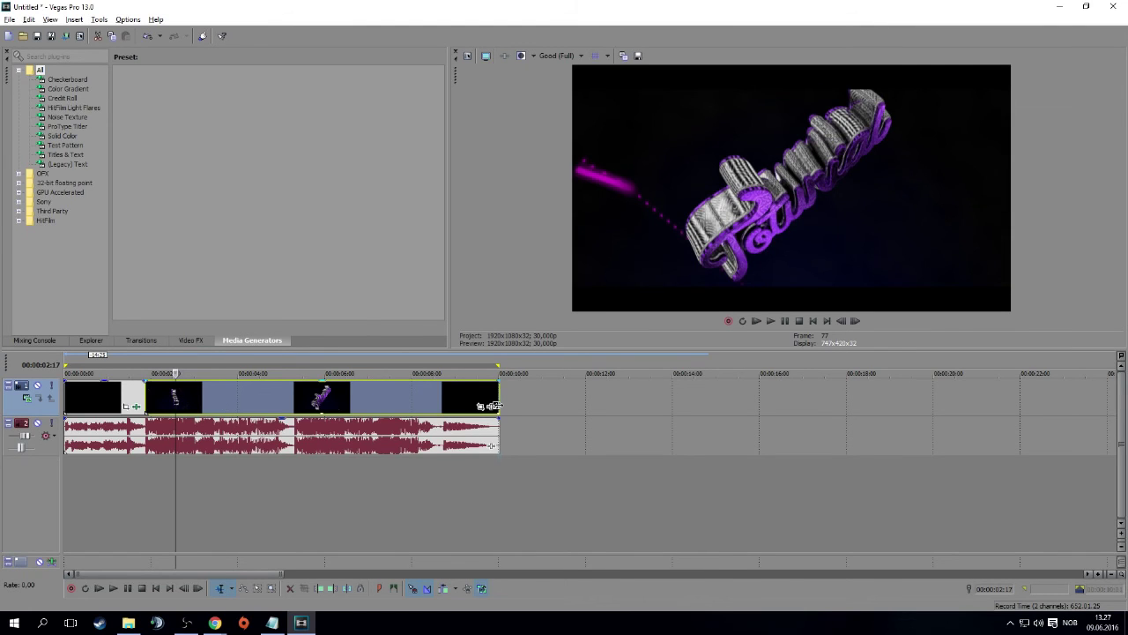
{"action": "left_click", "coordinate": [493, 406]}
{"action": "left_click", "coordinate": [249, 402]}
{"action": "left_click", "coordinate": [209, 402]}
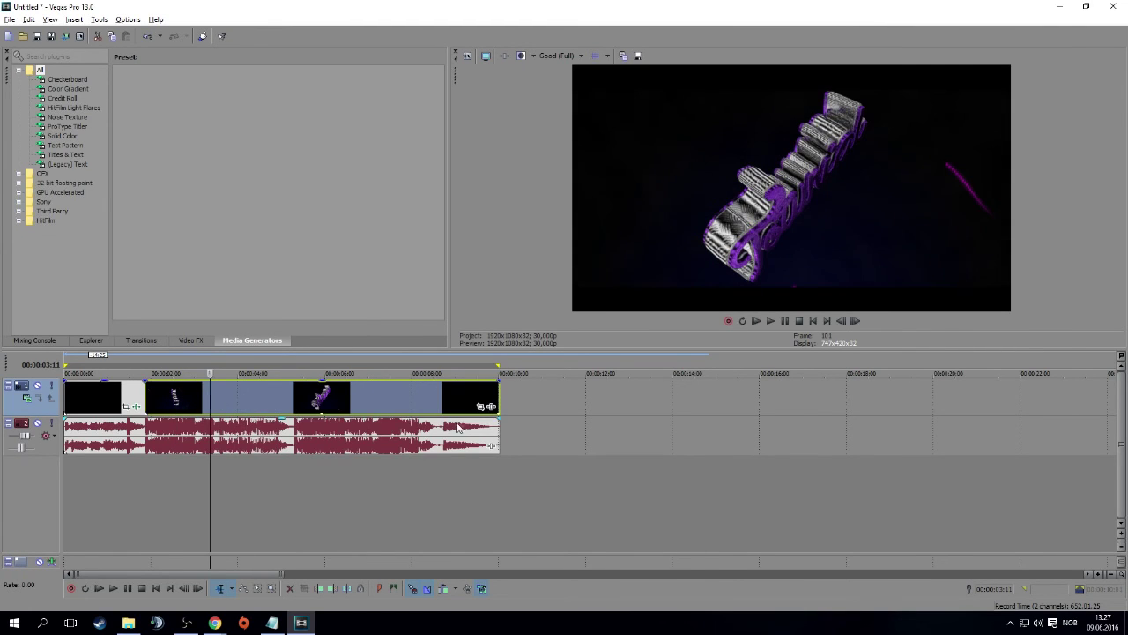
{"action": "left_click", "coordinate": [491, 407]}
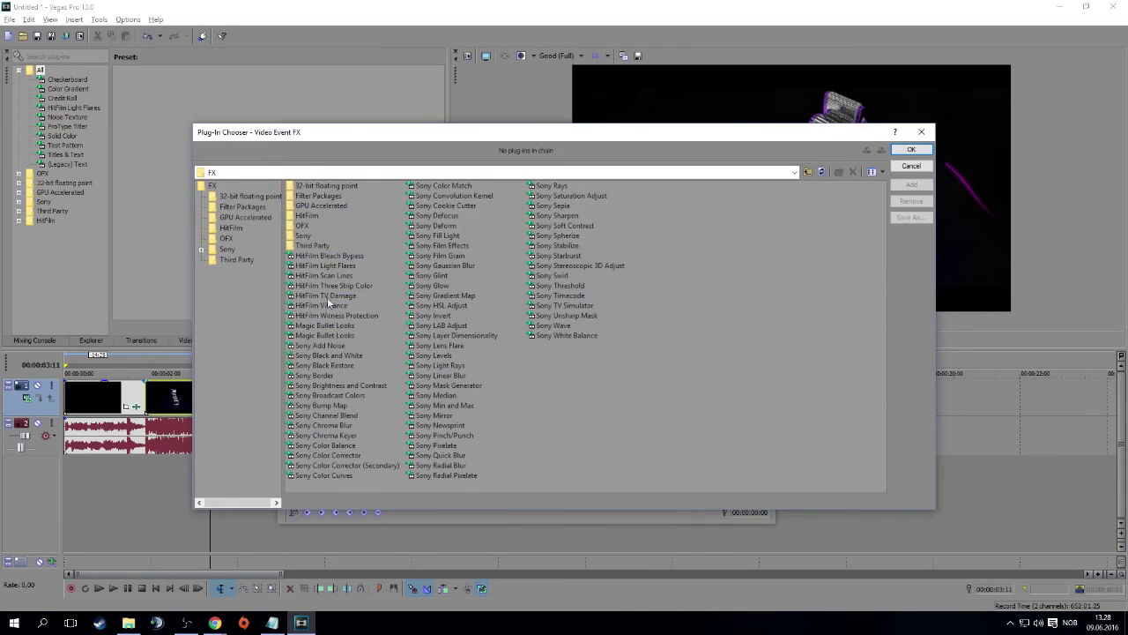
Add Magic Bullet Looks to the later clip, open its editor and try the CC (10) look
{"action": "double_click", "coordinate": [335, 335]}
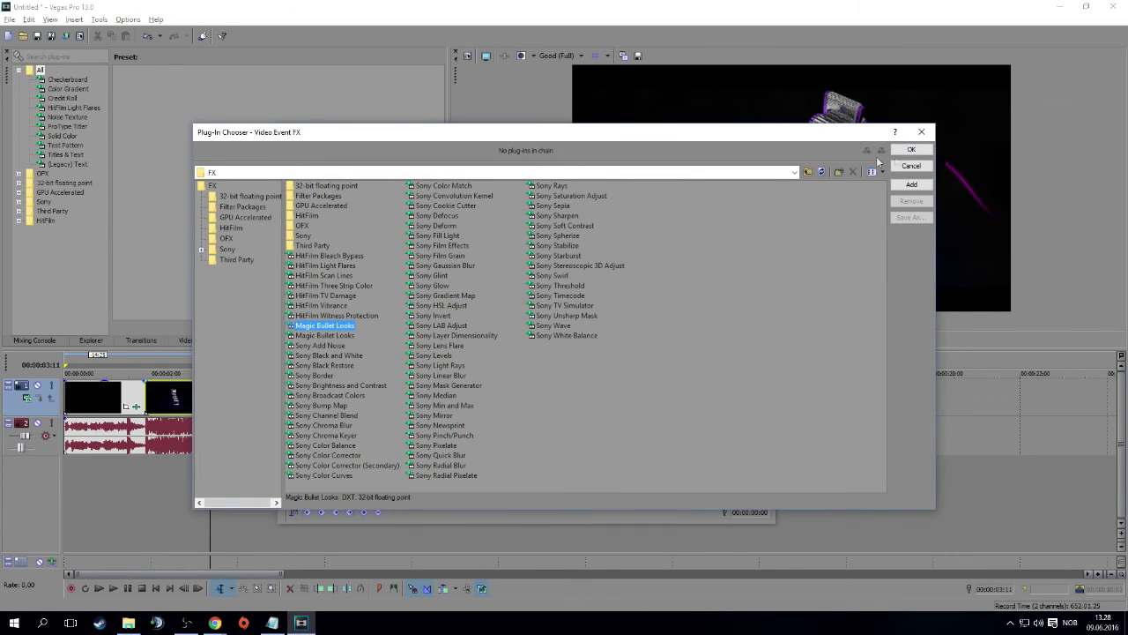
{"action": "key", "text": "Return"}
{"action": "left_click", "coordinate": [294, 215]}
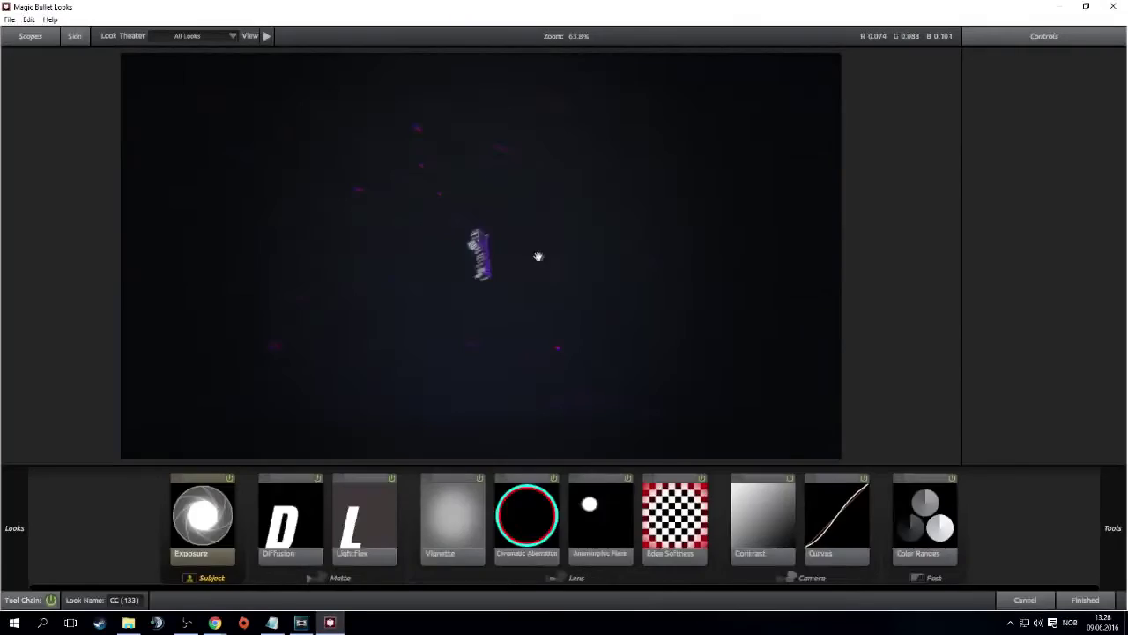
{"action": "mouse_move", "coordinate": [2, 219]}
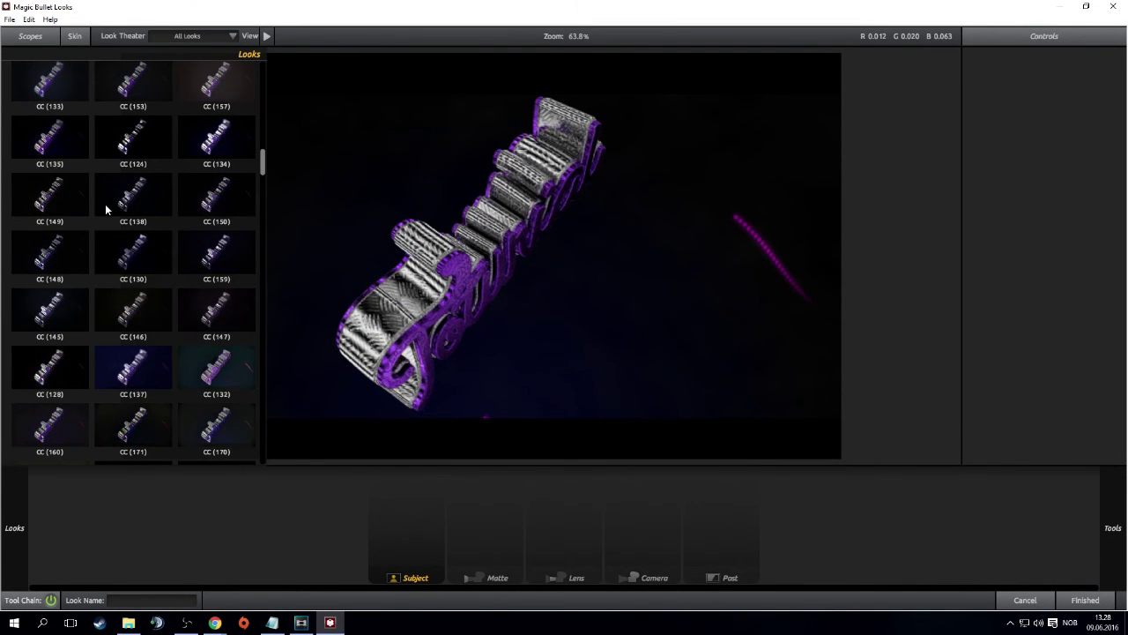
{"action": "scroll", "coordinate": [88, 216], "scroll_direction": "down", "scroll_amount": 2}
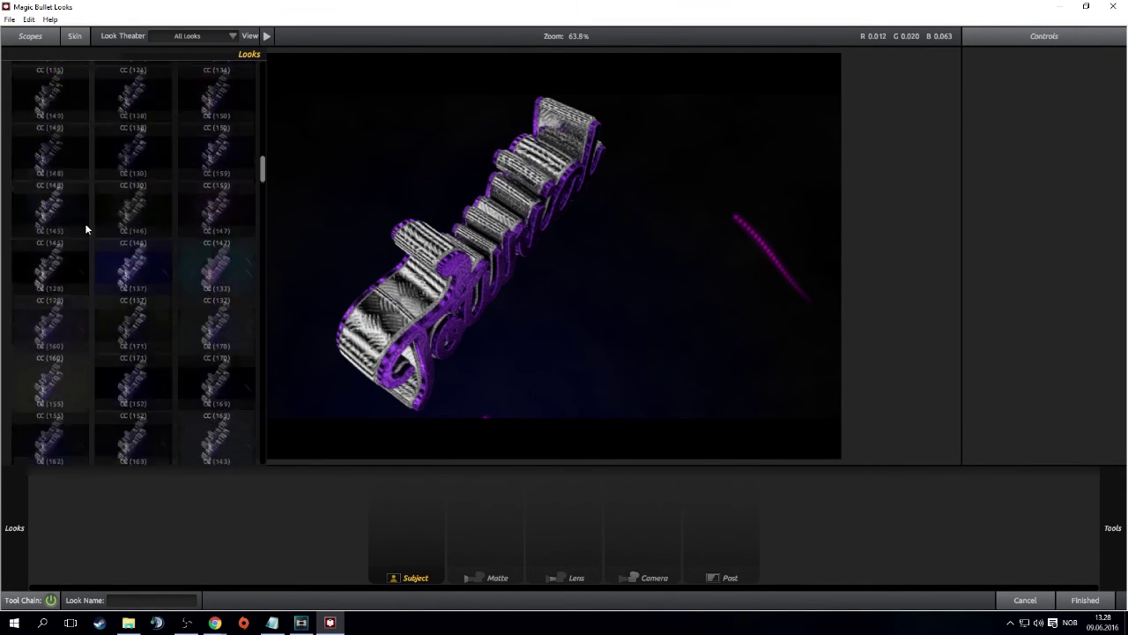
{"action": "scroll", "coordinate": [205, 345], "scroll_direction": "down", "scroll_amount": 2}
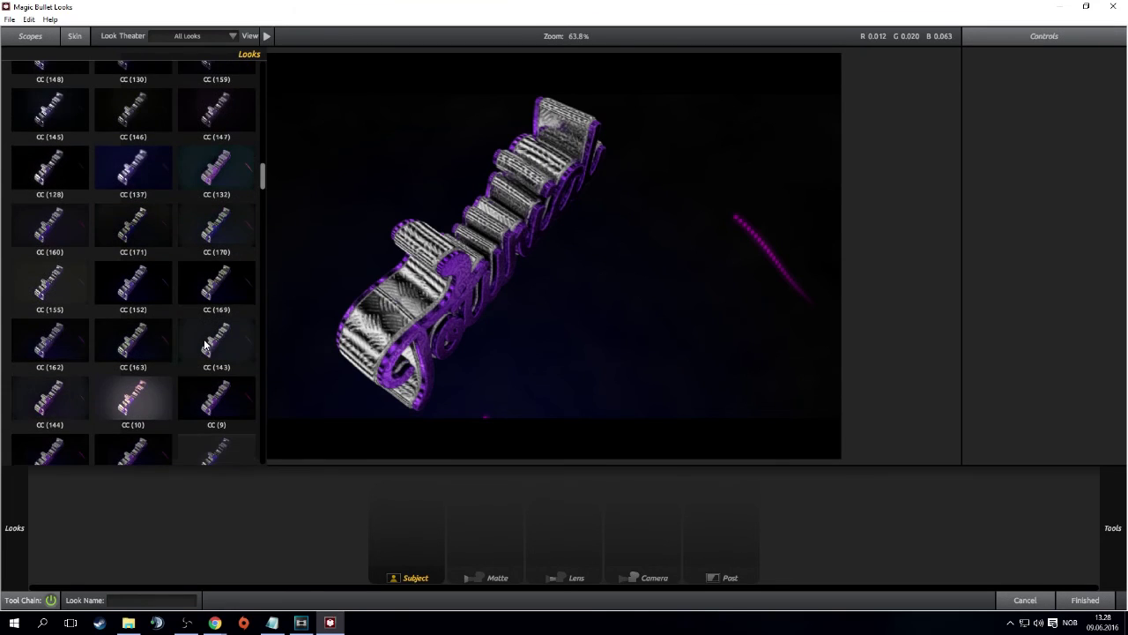
{"action": "left_click", "coordinate": [139, 403]}
Try the CC (8), CC (3) and CC (283) looks
{"action": "scroll", "coordinate": [114, 366], "scroll_direction": "down", "scroll_amount": 1}
{"action": "scroll", "coordinate": [113, 359], "scroll_direction": "down", "scroll_amount": 1}
{"action": "left_click", "coordinate": [56, 394]}
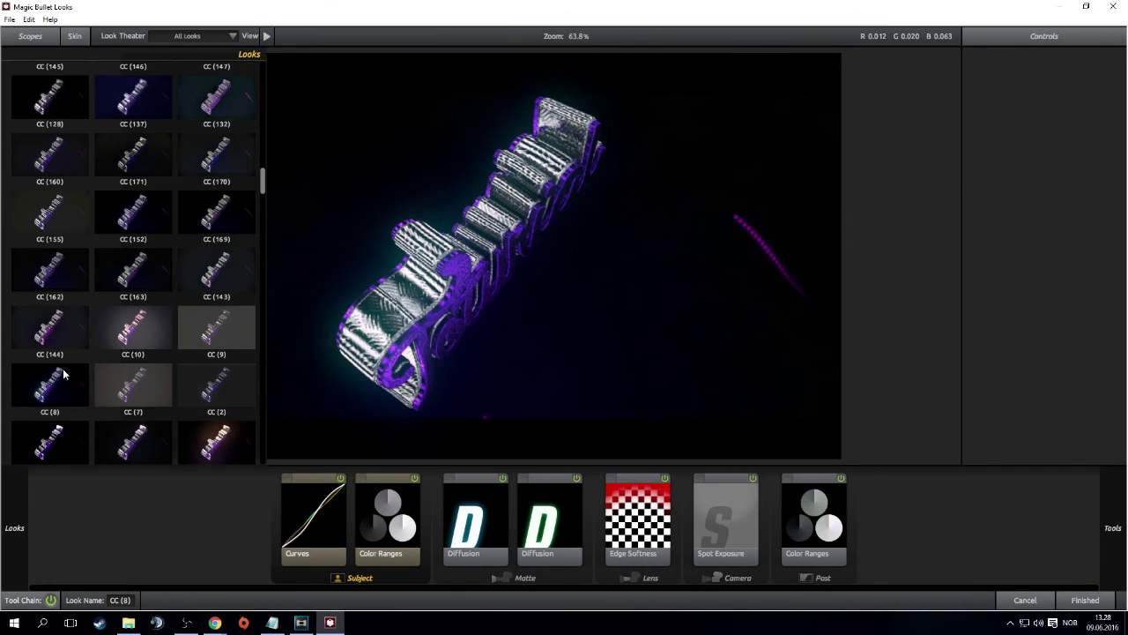
{"action": "scroll", "coordinate": [65, 370], "scroll_direction": "down", "scroll_amount": 2}
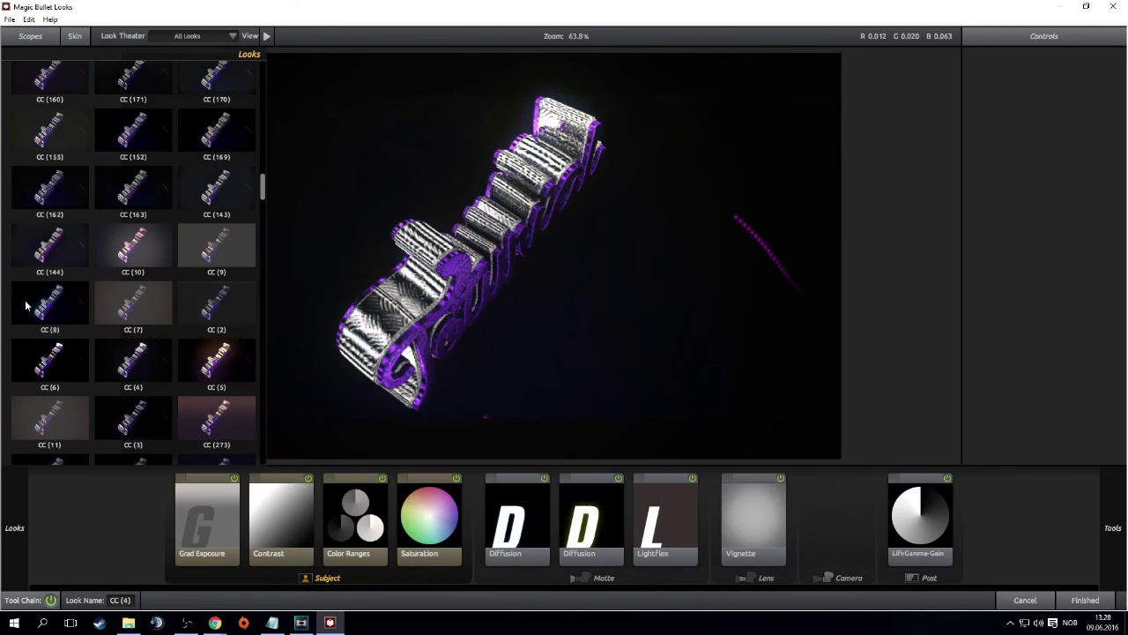
{"action": "left_click", "coordinate": [141, 426]}
{"action": "scroll", "coordinate": [143, 427], "scroll_direction": "down", "scroll_amount": 1}
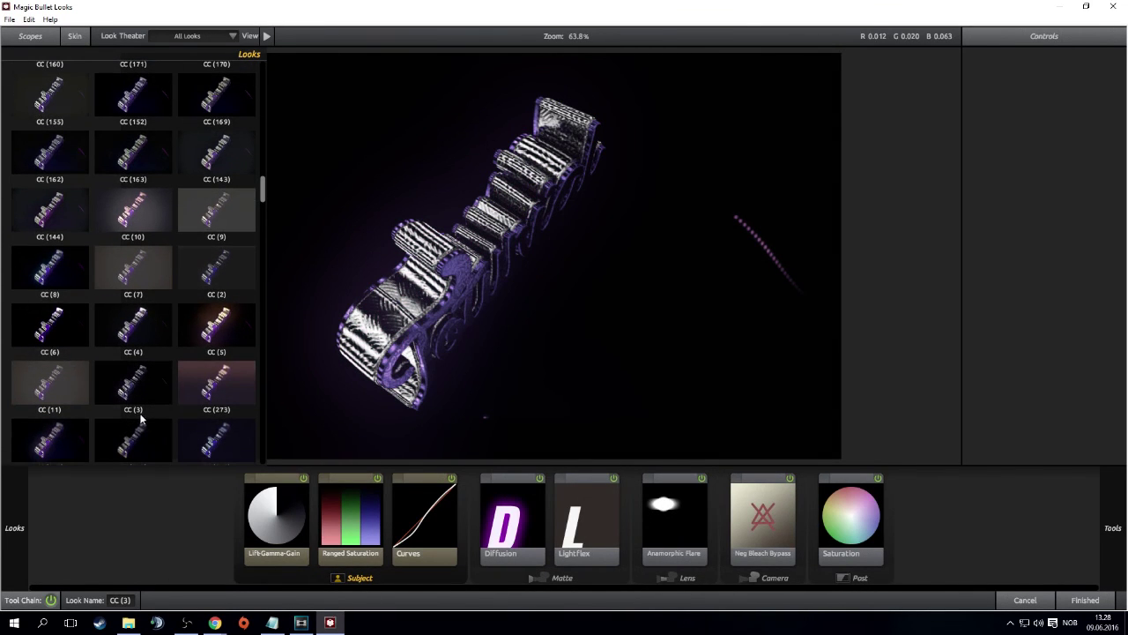
{"action": "scroll", "coordinate": [146, 405], "scroll_direction": "up", "scroll_amount": 5}
{"action": "scroll", "coordinate": [148, 388], "scroll_direction": "up", "scroll_amount": 5}
{"action": "scroll", "coordinate": [150, 385], "scroll_direction": "up", "scroll_amount": 5}
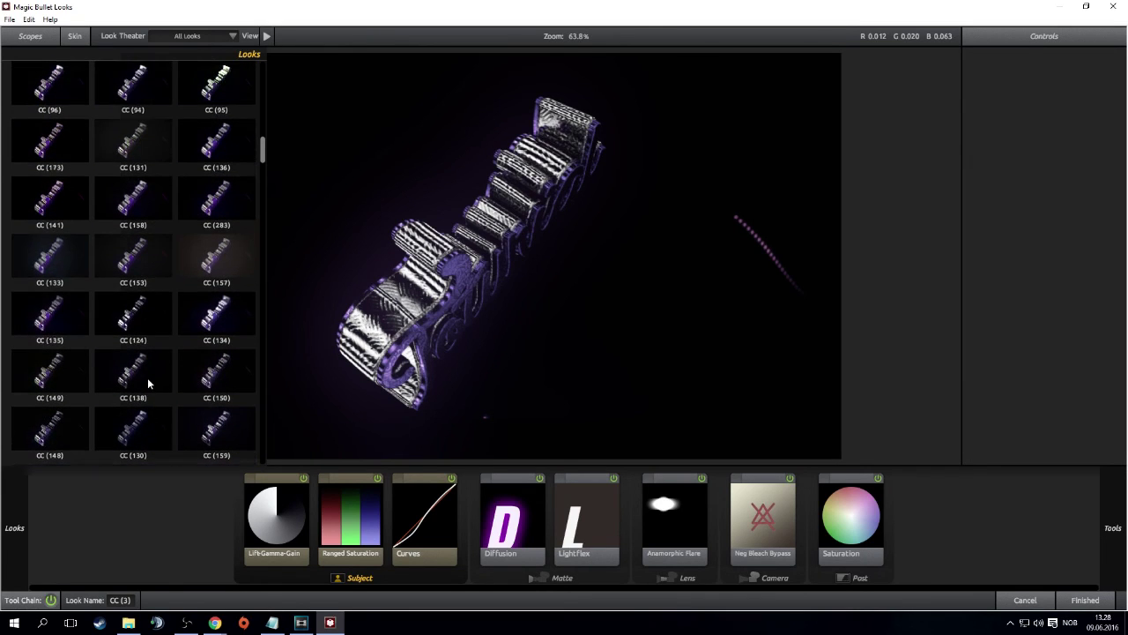
{"action": "scroll", "coordinate": [148, 383], "scroll_direction": "up", "scroll_amount": 3}
{"action": "left_click", "coordinate": [190, 300]}
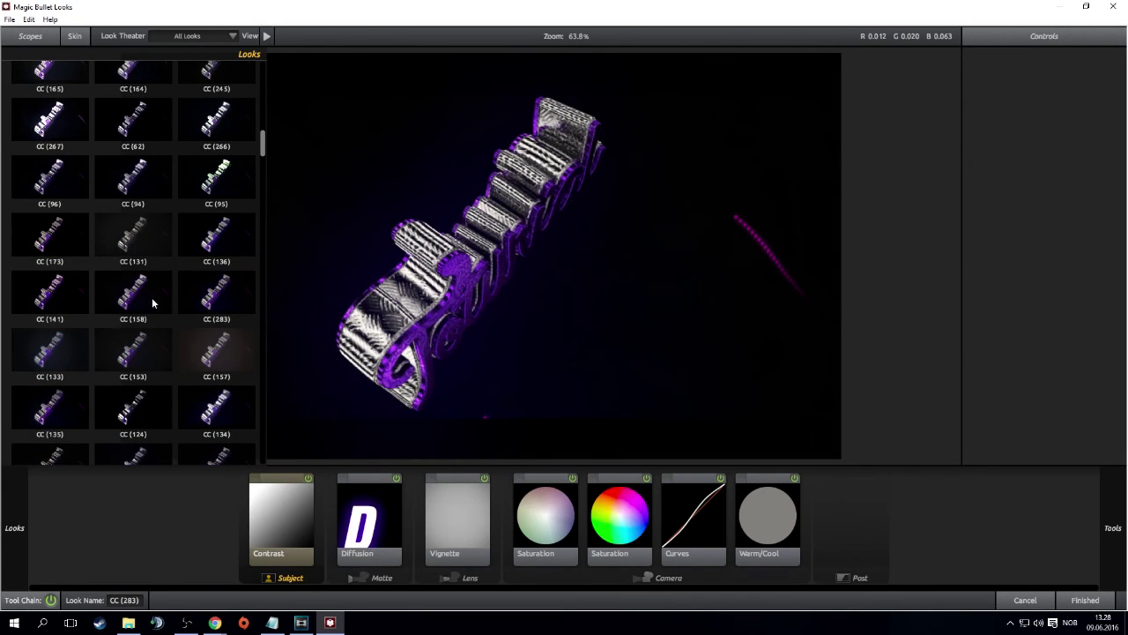
Try the CC (38) look, then settle on CC (44)
{"action": "scroll", "coordinate": [153, 303], "scroll_direction": "up", "scroll_amount": 2}
{"action": "scroll", "coordinate": [132, 326], "scroll_direction": "up", "scroll_amount": 2}
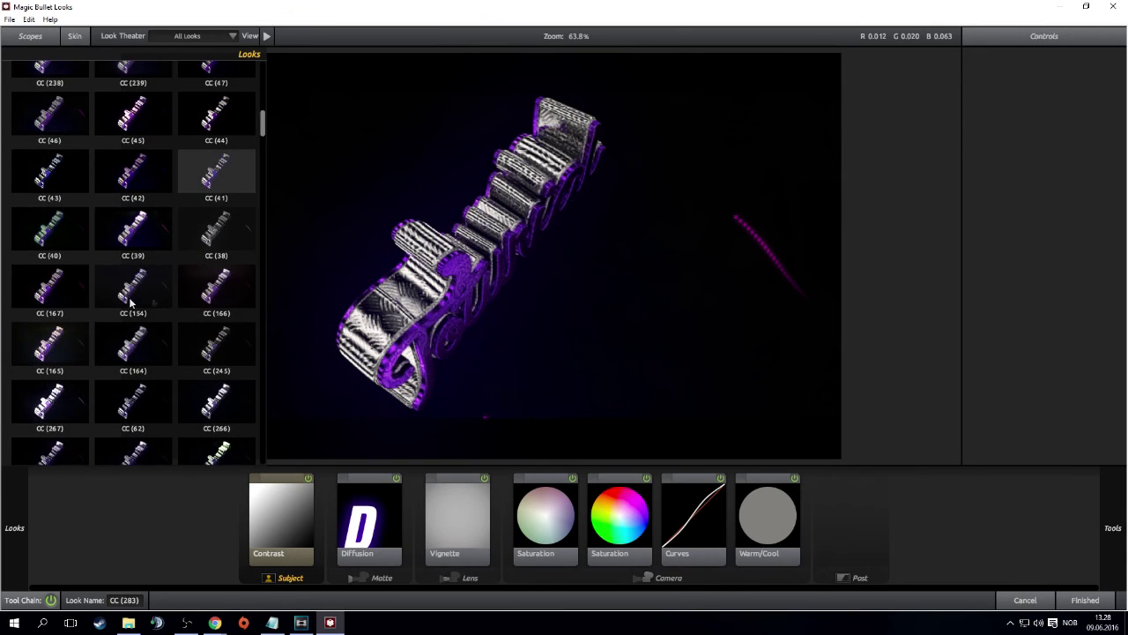
{"action": "scroll", "coordinate": [206, 246], "scroll_direction": "up", "scroll_amount": 2}
{"action": "left_click", "coordinate": [213, 269]}
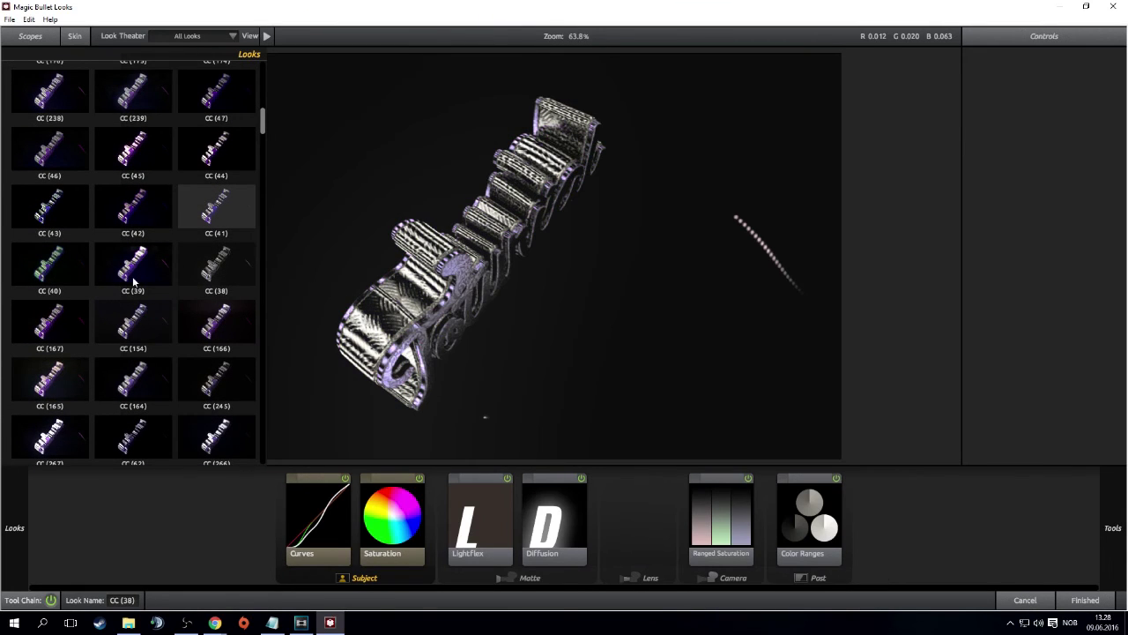
{"action": "scroll", "coordinate": [169, 305], "scroll_direction": "up", "scroll_amount": 1}
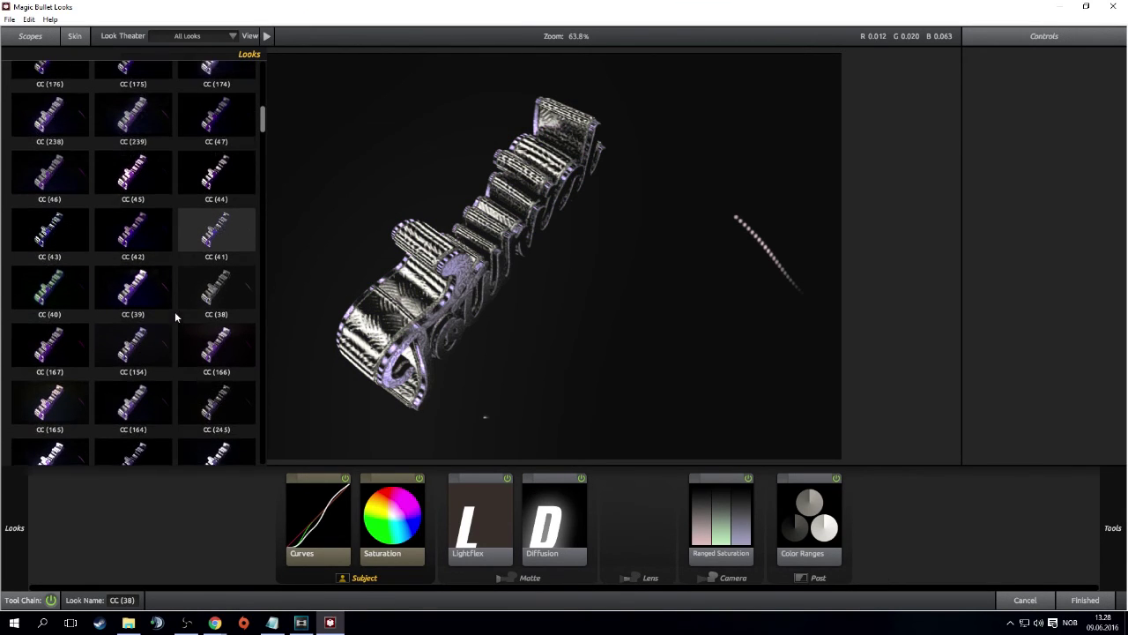
{"action": "scroll", "coordinate": [175, 311], "scroll_direction": "up", "scroll_amount": 1}
{"action": "scroll", "coordinate": [178, 329], "scroll_direction": "up", "scroll_amount": 1}
{"action": "scroll", "coordinate": [222, 306], "scroll_direction": "up", "scroll_amount": 1}
{"action": "left_click", "coordinate": [220, 306]}
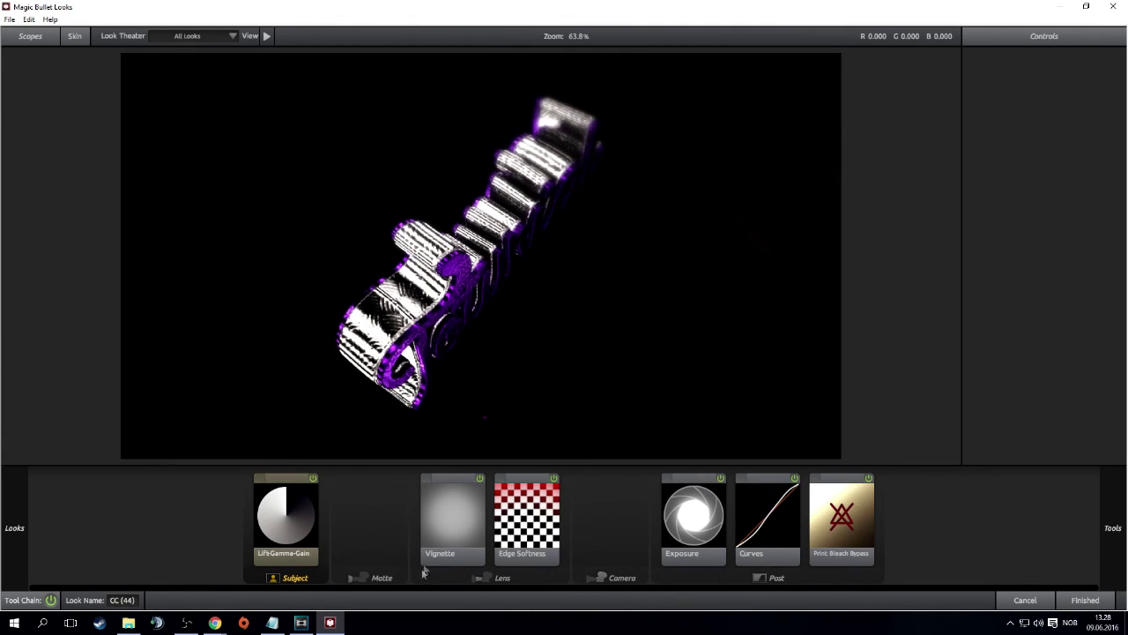
Shift the Vignette centre slightly right and down, then review the Edge Softness, Lift-Gamma-Gain, Exposure and Print Bleach Bypass settings
{"action": "left_click", "coordinate": [450, 507]}
{"action": "left_click_drag", "start_coordinate": [551, 309], "coordinate": [593, 329]}
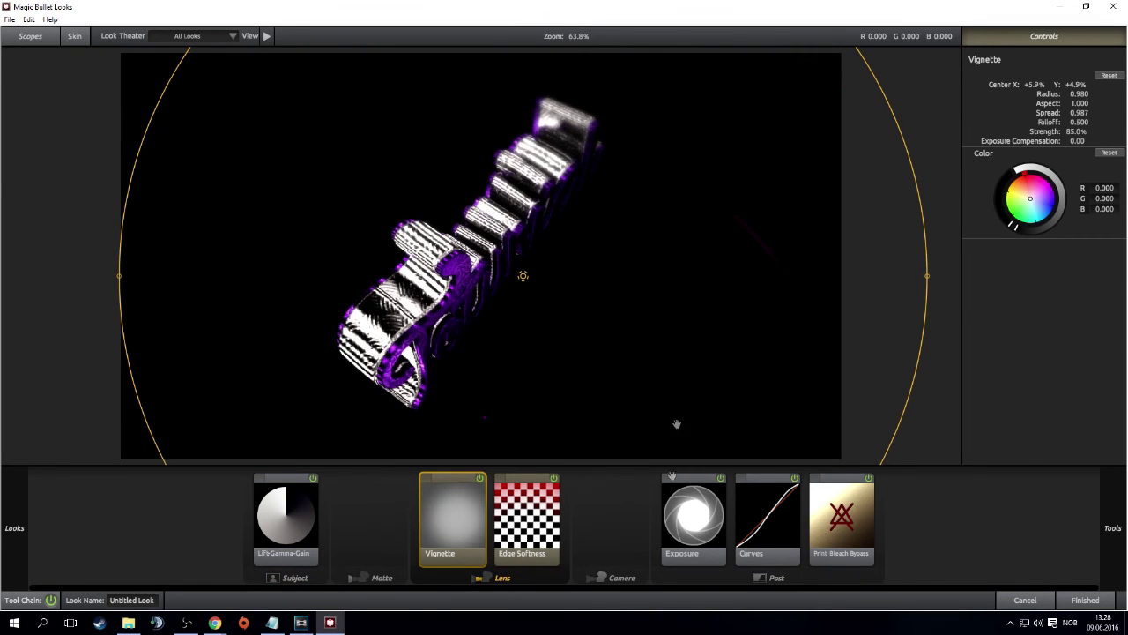
{"action": "left_click", "coordinate": [505, 532]}
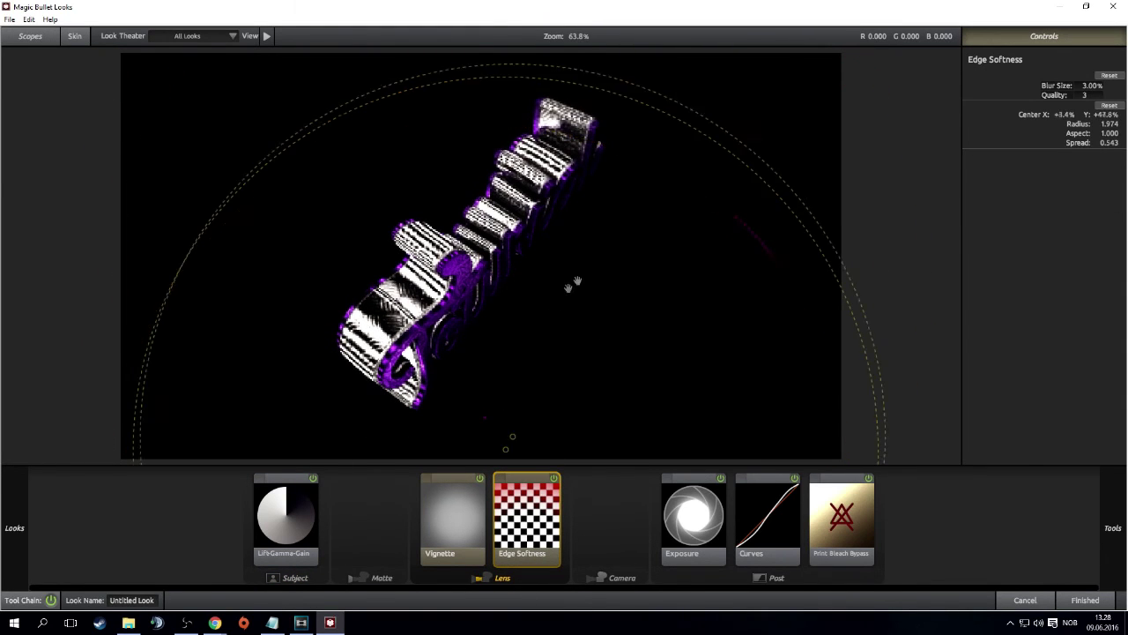
{"action": "left_click", "coordinate": [264, 555]}
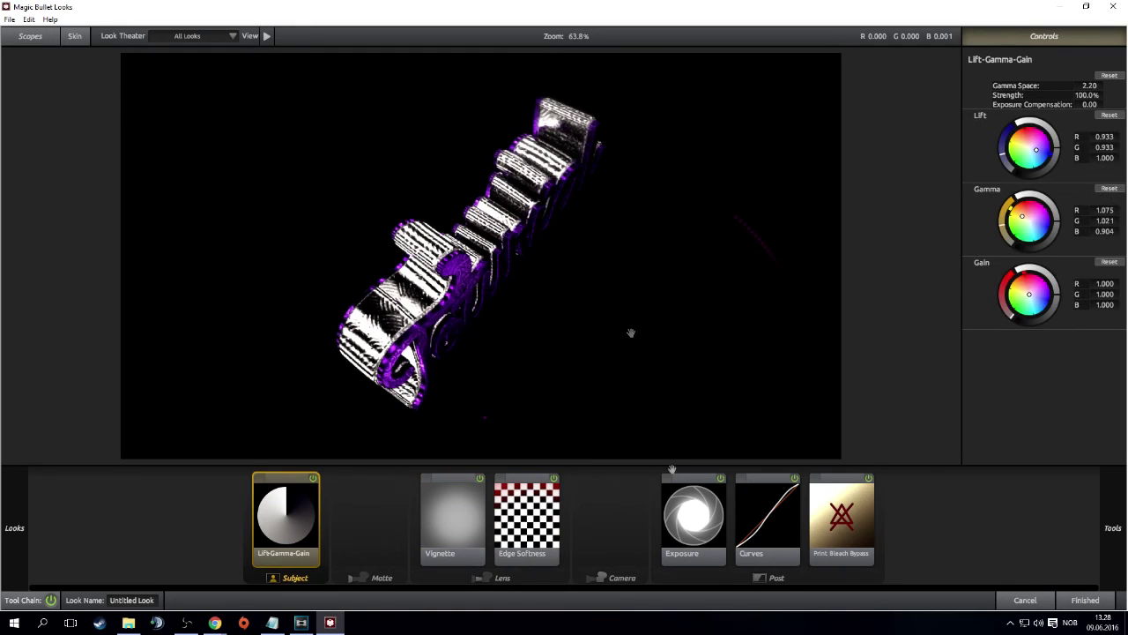
{"action": "left_click", "coordinate": [694, 520]}
{"action": "left_click", "coordinate": [840, 520]}
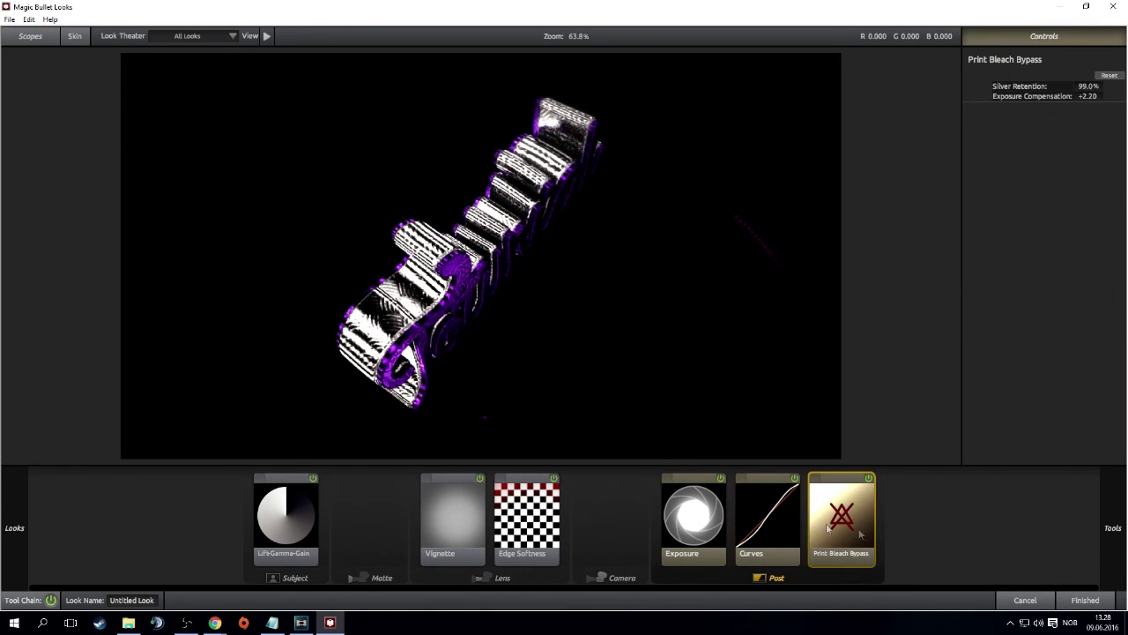
{"action": "mouse_move", "coordinate": [2, 281]}
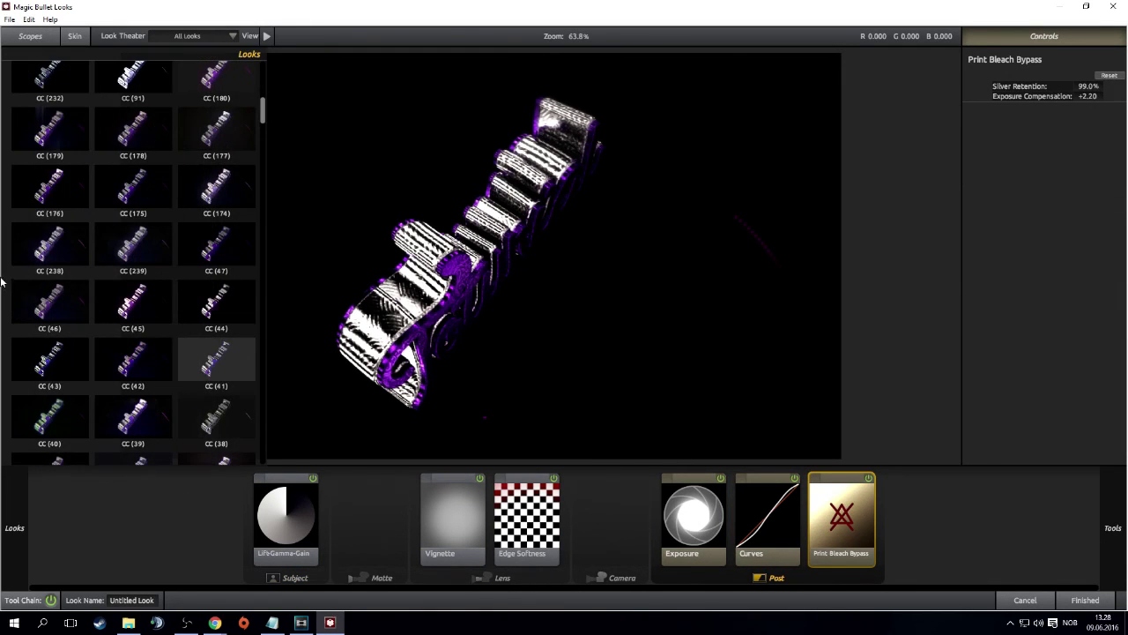
{"action": "scroll", "coordinate": [163, 256], "scroll_direction": "up", "scroll_amount": 3}
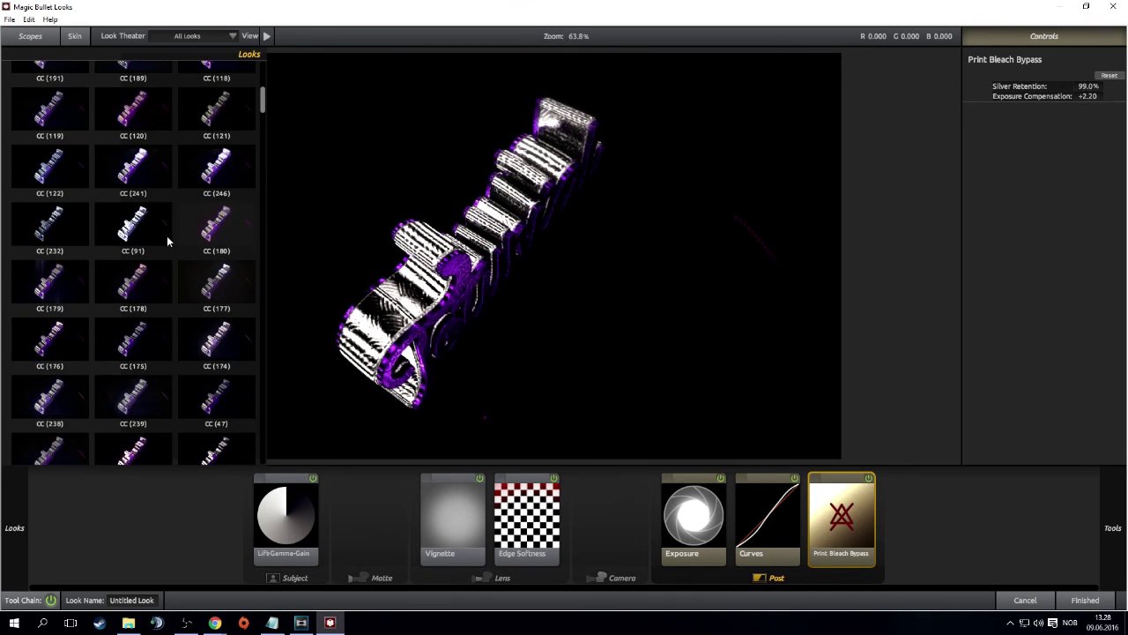
Switch to the CC (246) look and reposition the Edge Softness centre to +13.0%, +41.5%
{"action": "left_click", "coordinate": [207, 176]}
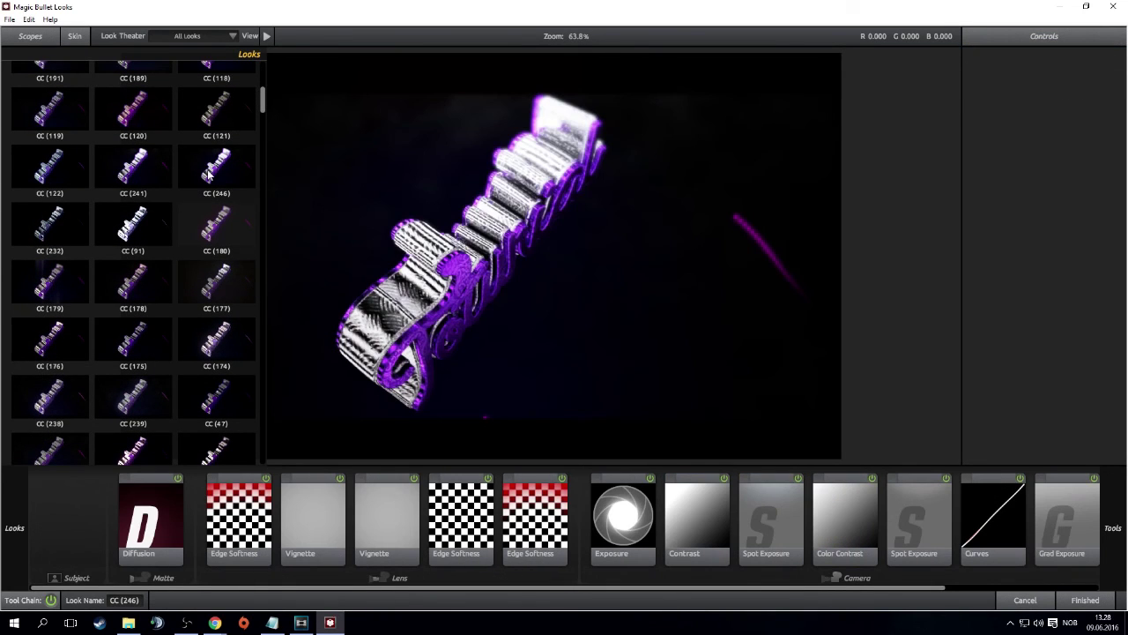
{"action": "left_click", "coordinate": [249, 505]}
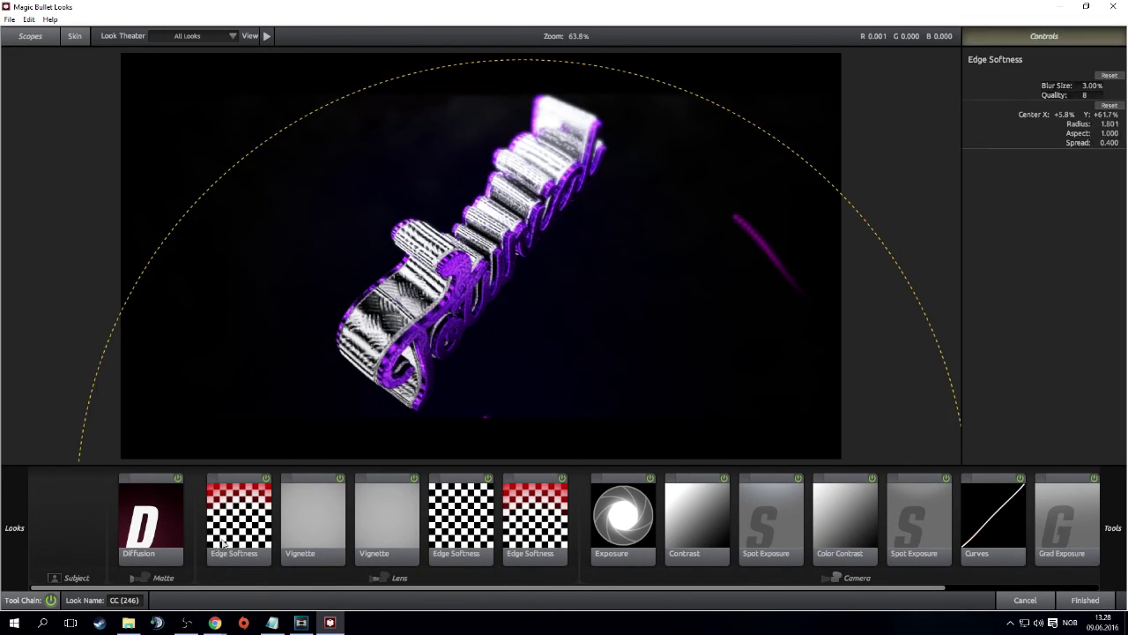
{"action": "mouse_move", "coordinate": [534, 319]}
{"action": "left_mouse_down"}
{"action": "mouse_move", "coordinate": [585, 291]}
{"action": "mouse_move", "coordinate": [491, 359]}
{"action": "mouse_move", "coordinate": [503, 352]}
{"action": "left_mouse_up"}
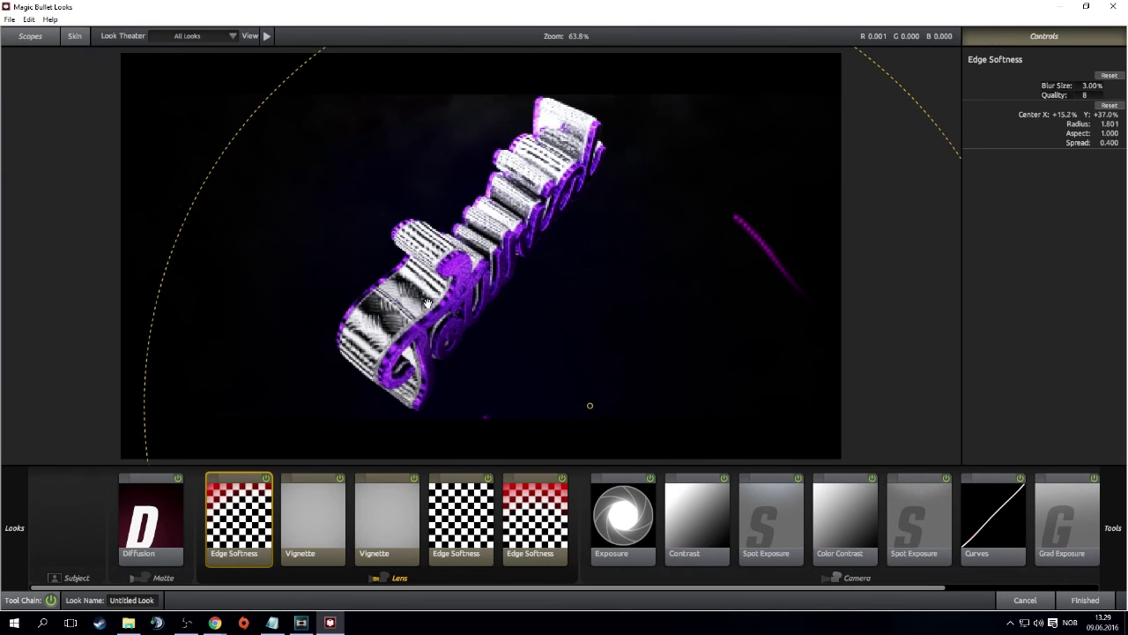
{"action": "left_click_drag", "start_coordinate": [512, 304], "coordinate": [732, 498]}
{"action": "left_click", "coordinate": [751, 504]}
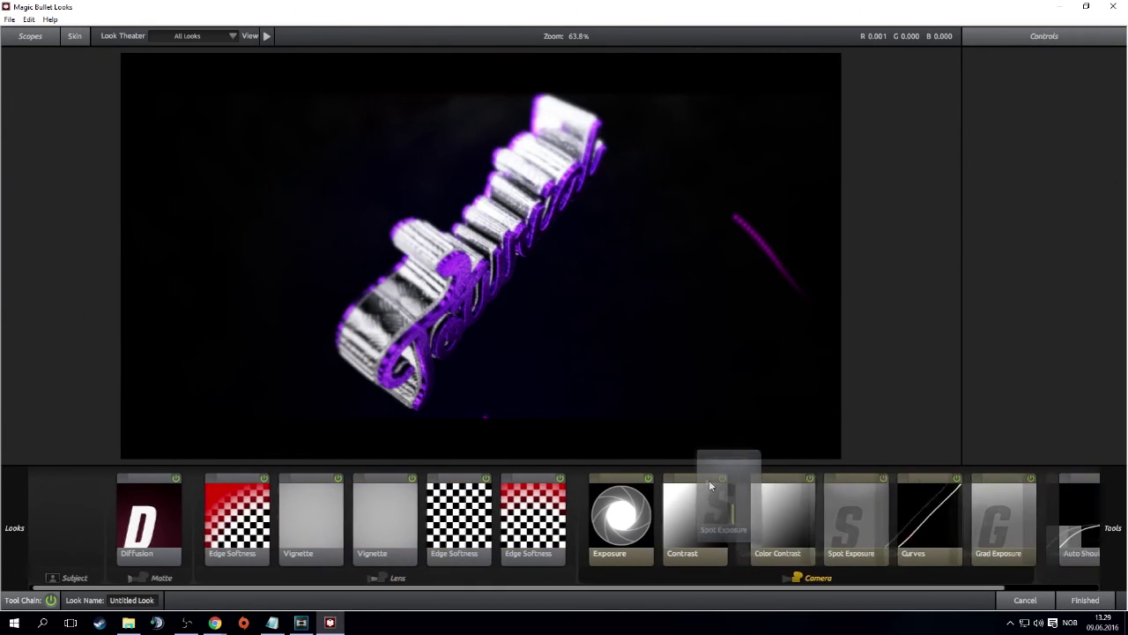
{"action": "left_click", "coordinate": [326, 512]}
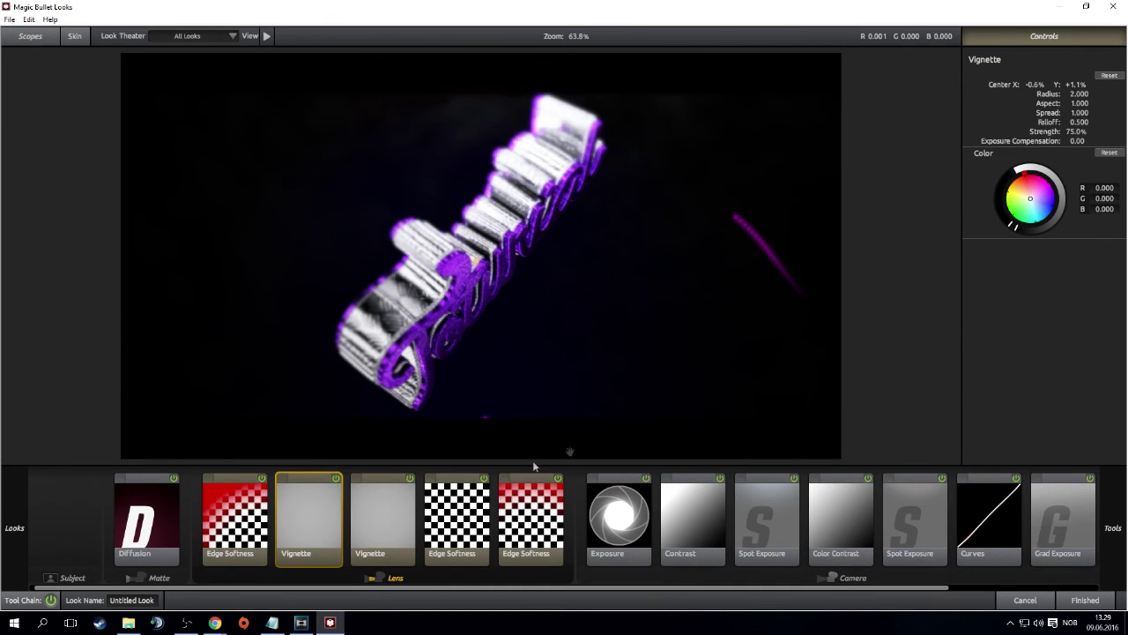
{"action": "left_click", "coordinate": [211, 522]}
{"action": "mouse_move", "coordinate": [493, 428]}
{"action": "left_mouse_down"}
{"action": "mouse_move", "coordinate": [487, 328]}
{"action": "mouse_move", "coordinate": [509, 355]}
{"action": "left_mouse_up"}
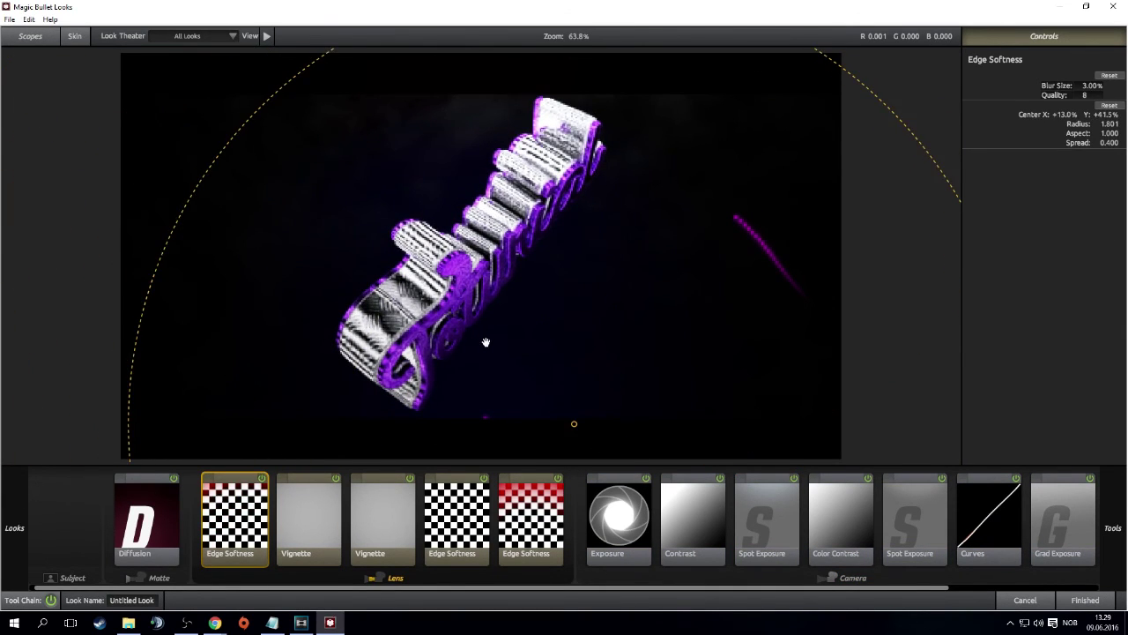
Review the Vignette, Diffusion, both Edge Softness, Contrast and Spot Exposure tool settings
{"action": "left_click", "coordinate": [332, 523]}
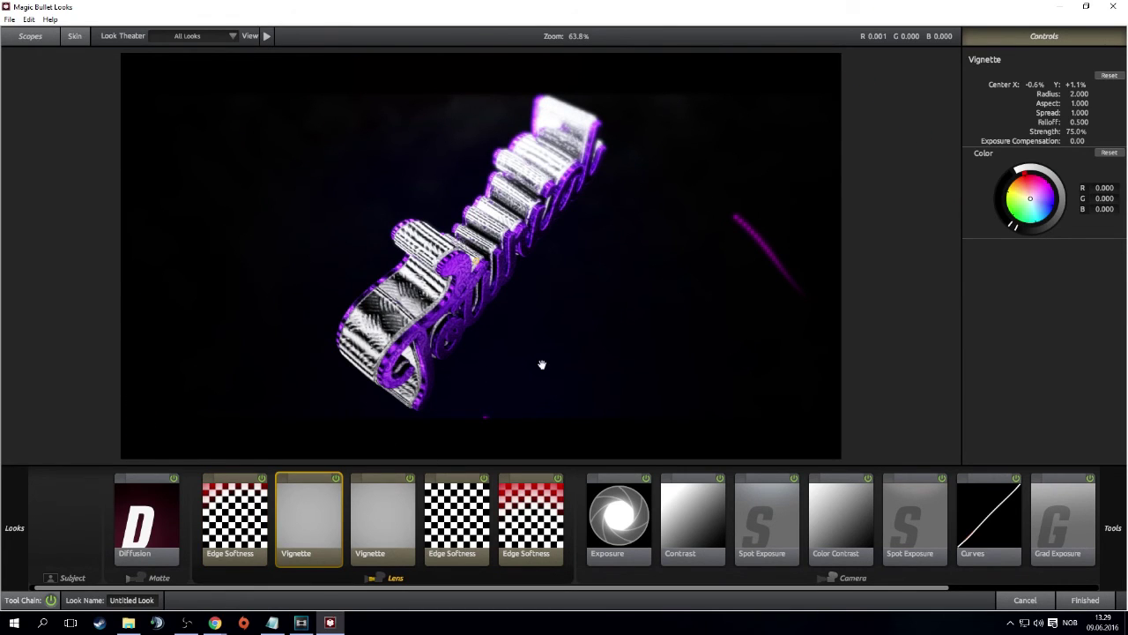
{"action": "left_click", "coordinate": [175, 527]}
{"action": "left_click", "coordinate": [388, 539]}
{"action": "left_click", "coordinate": [462, 522]}
{"action": "left_click", "coordinate": [515, 506]}
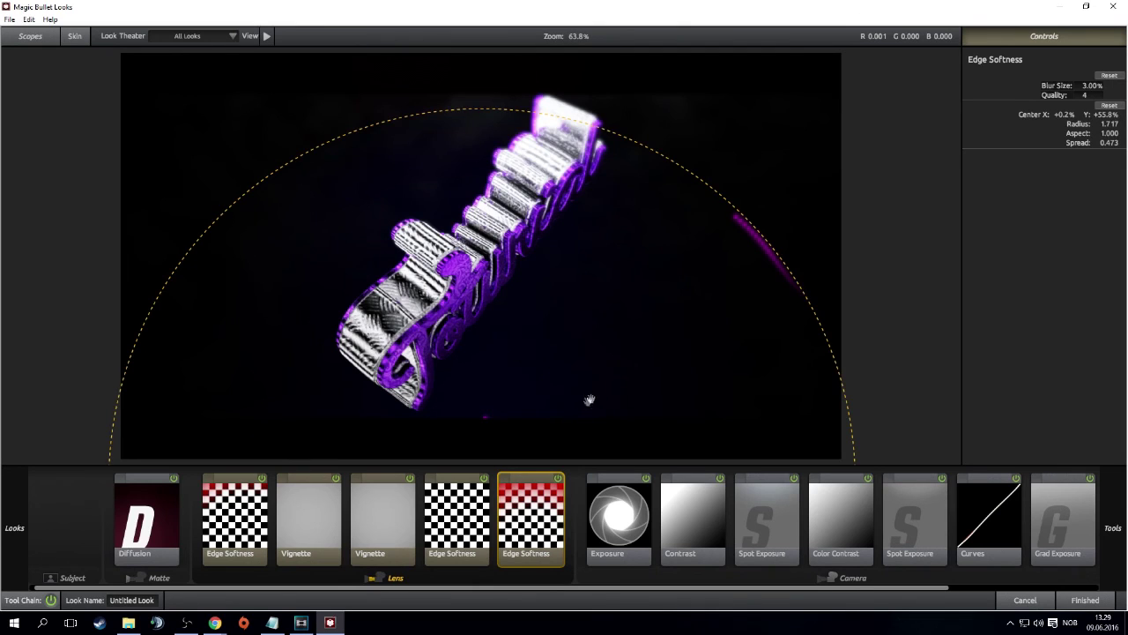
{"action": "left_click", "coordinate": [692, 508]}
{"action": "left_click", "coordinate": [781, 513]}
Drag both Spot Exposure centres to new positions over the Tutorial text in the preview
{"action": "left_click_drag", "start_coordinate": [743, 408], "coordinate": [798, 632]}
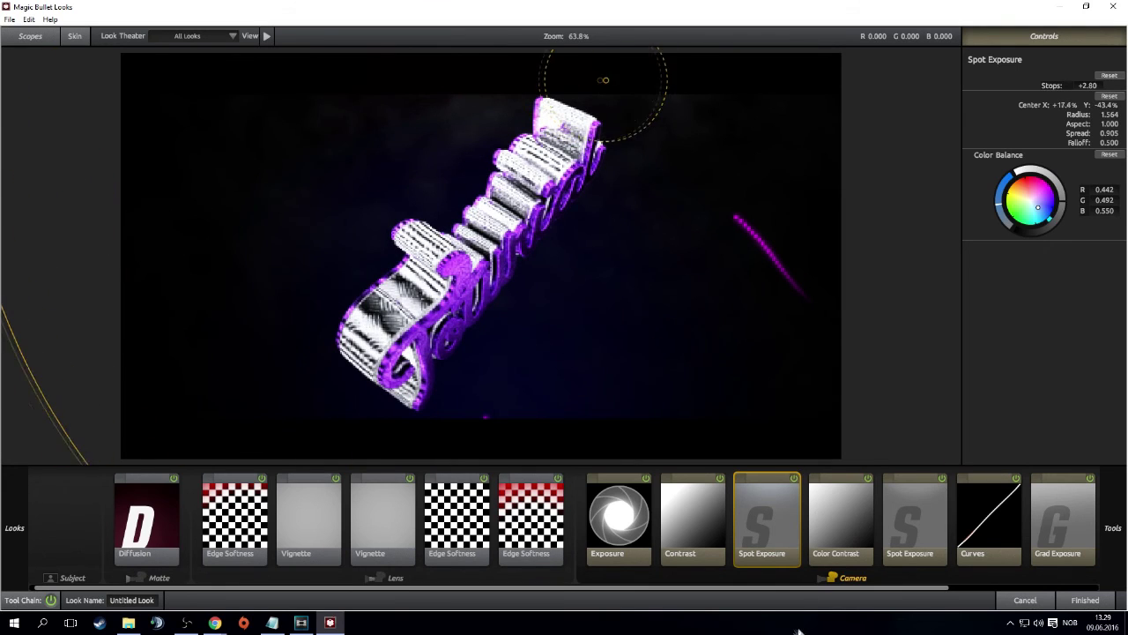
{"action": "mouse_move", "coordinate": [799, 631]}
{"action": "left_mouse_down"}
{"action": "mouse_move", "coordinate": [691, 492]}
{"action": "mouse_move", "coordinate": [763, 491]}
{"action": "mouse_move", "coordinate": [701, 463]}
{"action": "mouse_move", "coordinate": [766, 453]}
{"action": "mouse_move", "coordinate": [744, 457]}
{"action": "mouse_move", "coordinate": [756, 467]}
{"action": "left_mouse_up"}
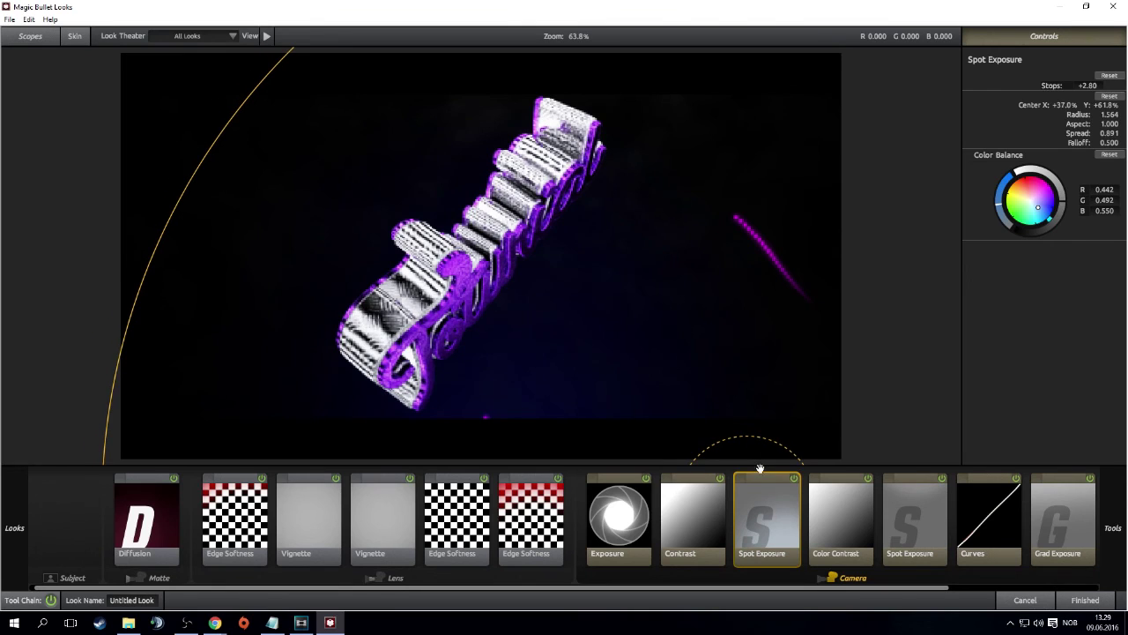
{"action": "left_click", "coordinate": [836, 534]}
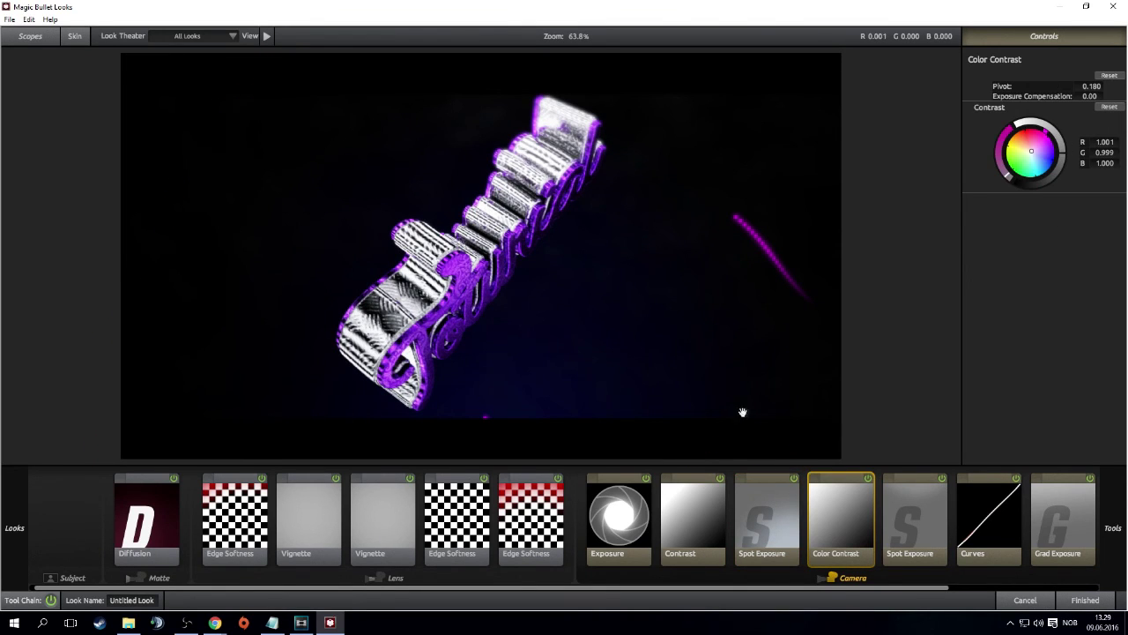
{"action": "left_click", "coordinate": [641, 531]}
{"action": "left_click", "coordinate": [914, 542]}
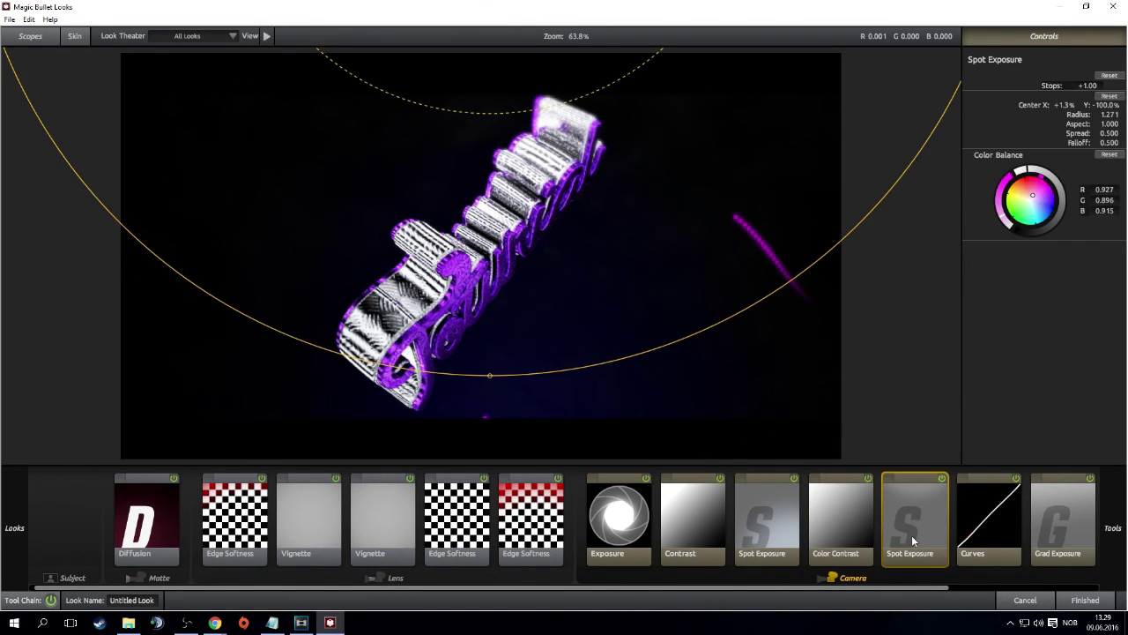
{"action": "mouse_move", "coordinate": [689, 240]}
{"action": "left_mouse_down"}
{"action": "mouse_move", "coordinate": [934, 230]}
{"action": "mouse_move", "coordinate": [1055, 324]}
{"action": "left_mouse_up"}
{"action": "mouse_move", "coordinate": [878, 268]}
{"action": "left_mouse_down"}
{"action": "mouse_move", "coordinate": [328, 220]}
{"action": "mouse_move", "coordinate": [137, 283]}
{"action": "left_mouse_up"}
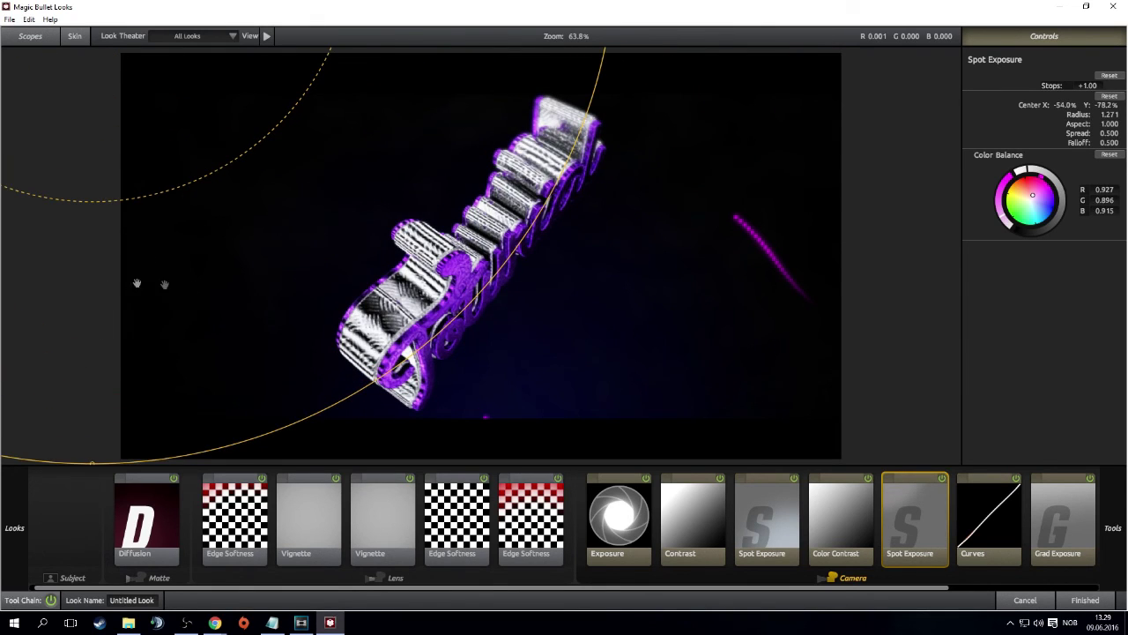
{"action": "left_click", "coordinate": [834, 537]}
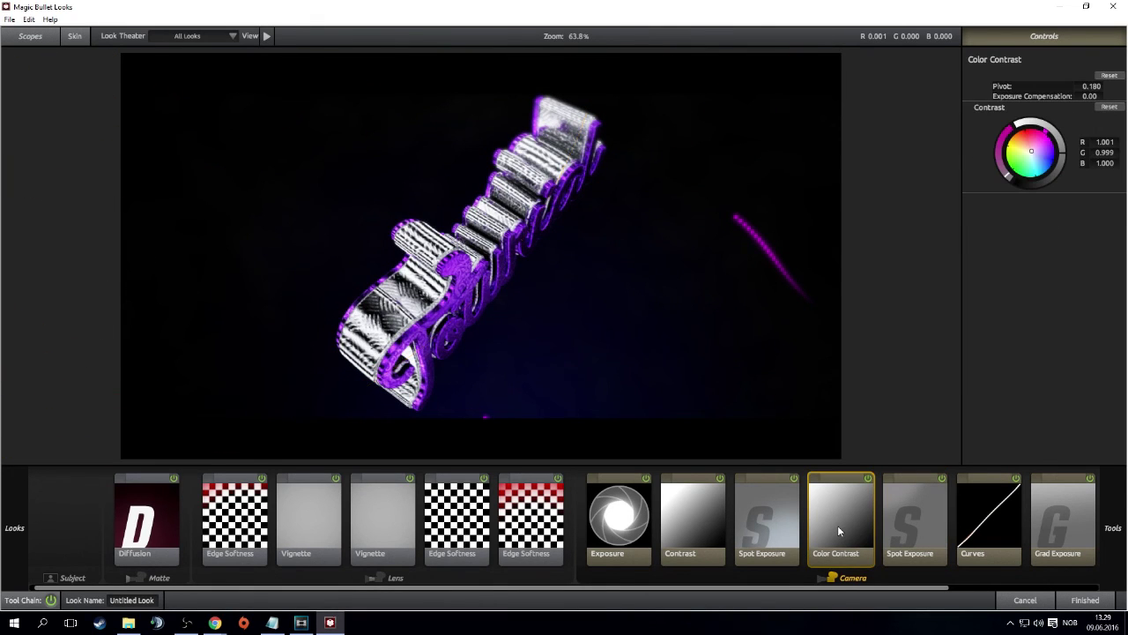
Rotate the Grad Exposure gradient toward the right and finish the look
{"action": "left_click", "coordinate": [1063, 520]}
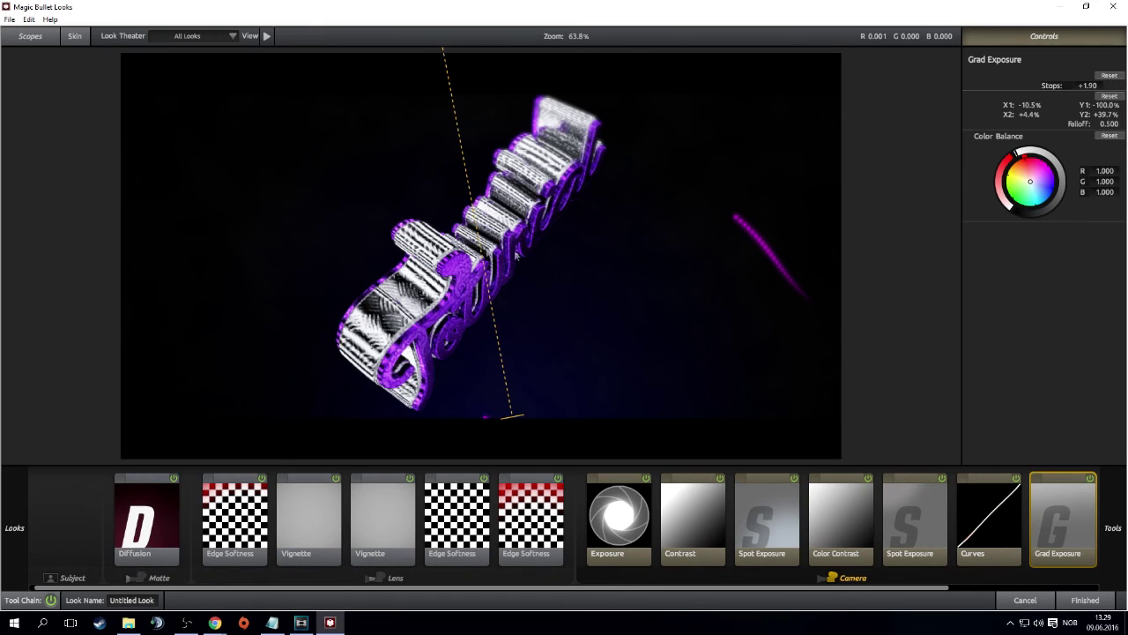
{"action": "mouse_move", "coordinate": [522, 403]}
{"action": "left_mouse_down"}
{"action": "mouse_move", "coordinate": [744, 361]}
{"action": "mouse_move", "coordinate": [806, 414]}
{"action": "left_mouse_up"}
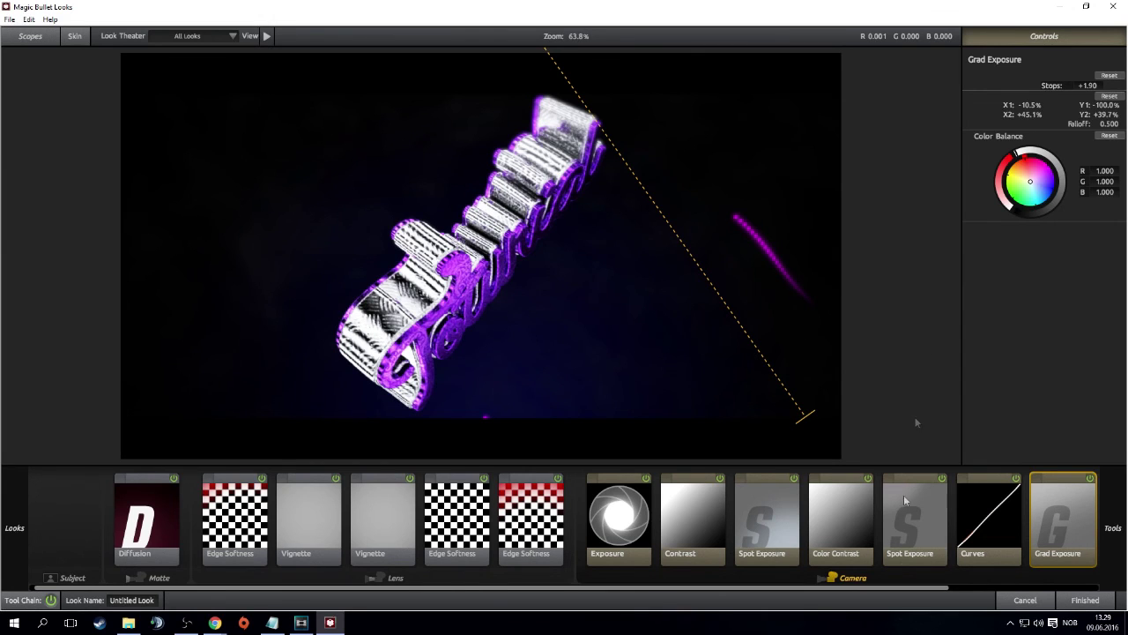
{"action": "left_click", "coordinate": [1096, 605]}
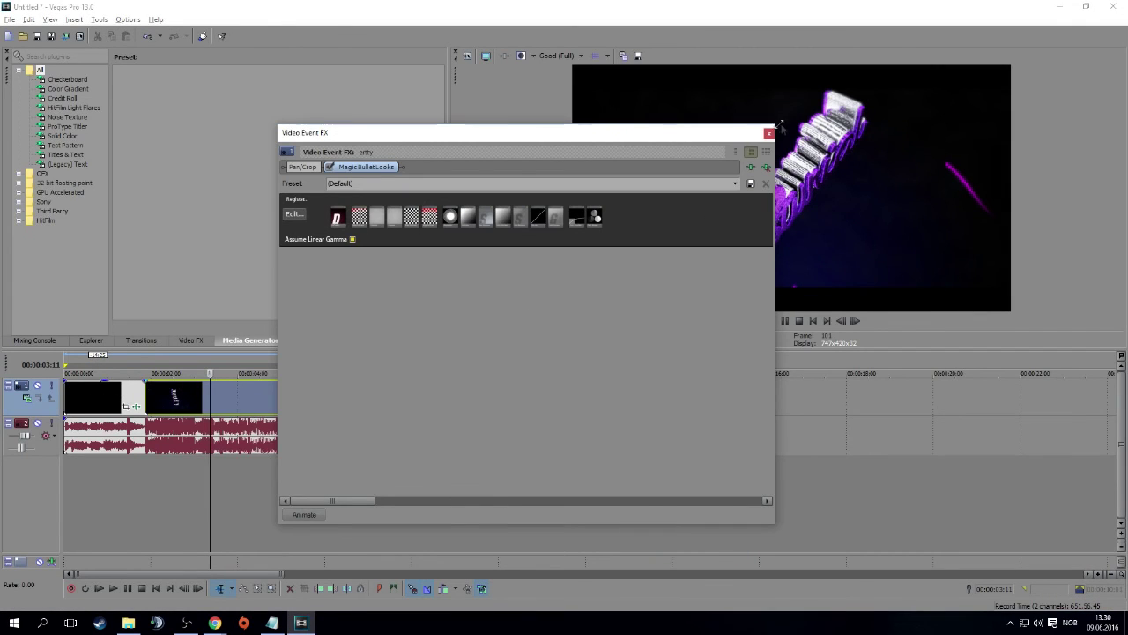
Close Video Event FX, then scrub and play the timeline to review the graded Tutorial text around 2 seconds
{"action": "left_click", "coordinate": [770, 133]}
{"action": "left_click_drag", "start_coordinate": [243, 403], "coordinate": [480, 395]}
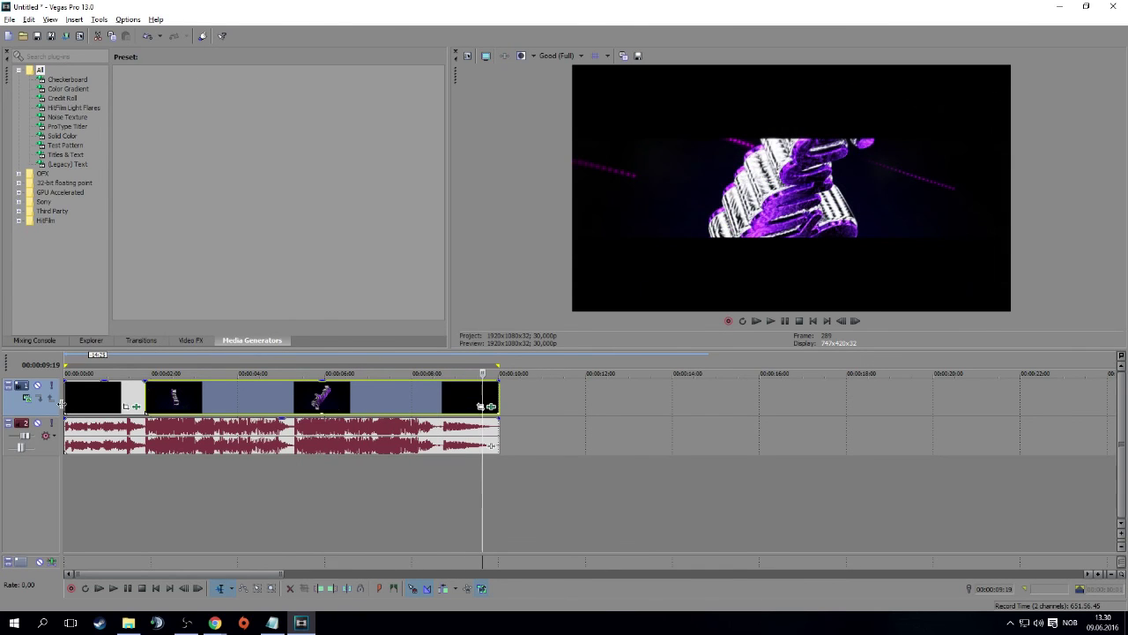
{"action": "left_click", "coordinate": [96, 399]}
{"action": "key", "text": "space"}
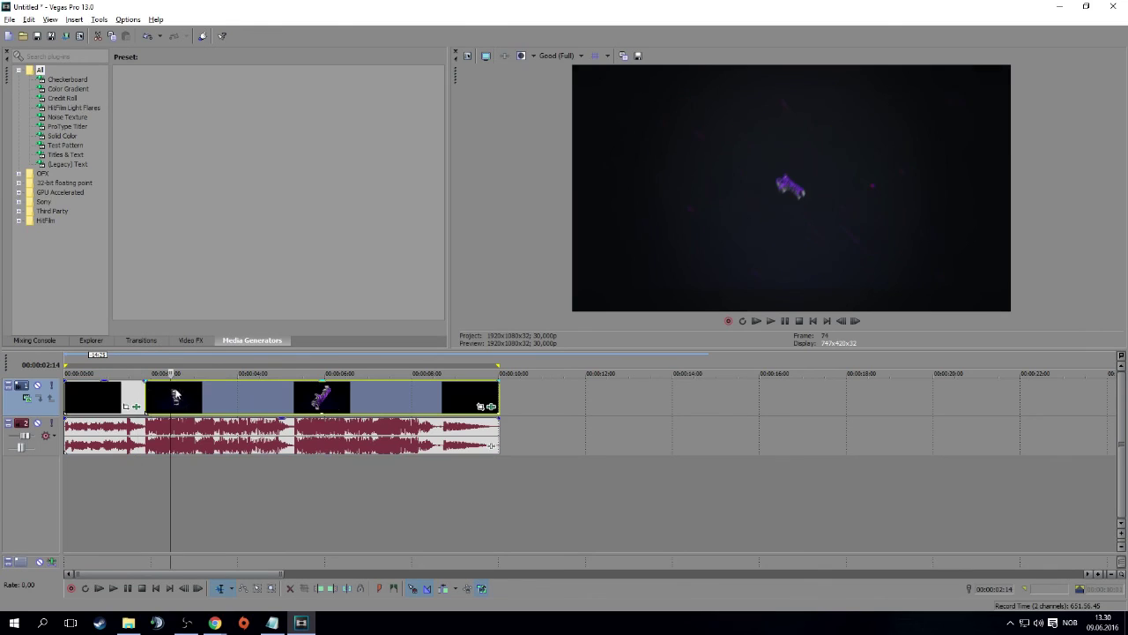
{"action": "left_click", "coordinate": [144, 396]}
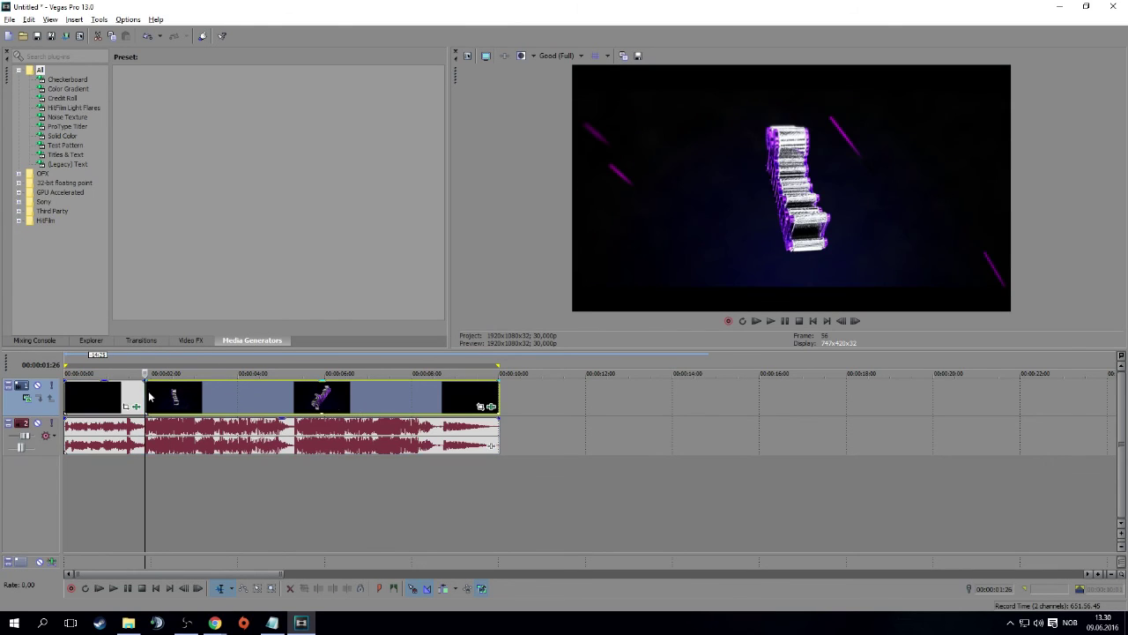
{"action": "left_click", "coordinate": [155, 395]}
{"action": "left_click_drag", "start_coordinate": [159, 395], "coordinate": [181, 392]}
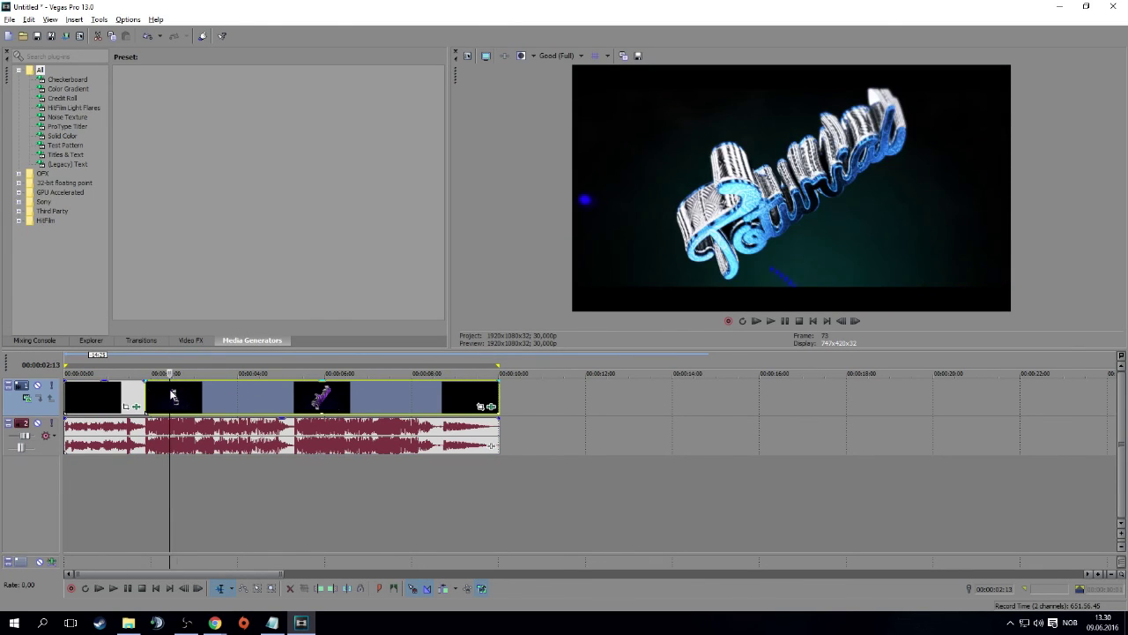
{"action": "left_click", "coordinate": [8, 18]}
{"action": "mouse_move", "coordinate": [29, 18]}
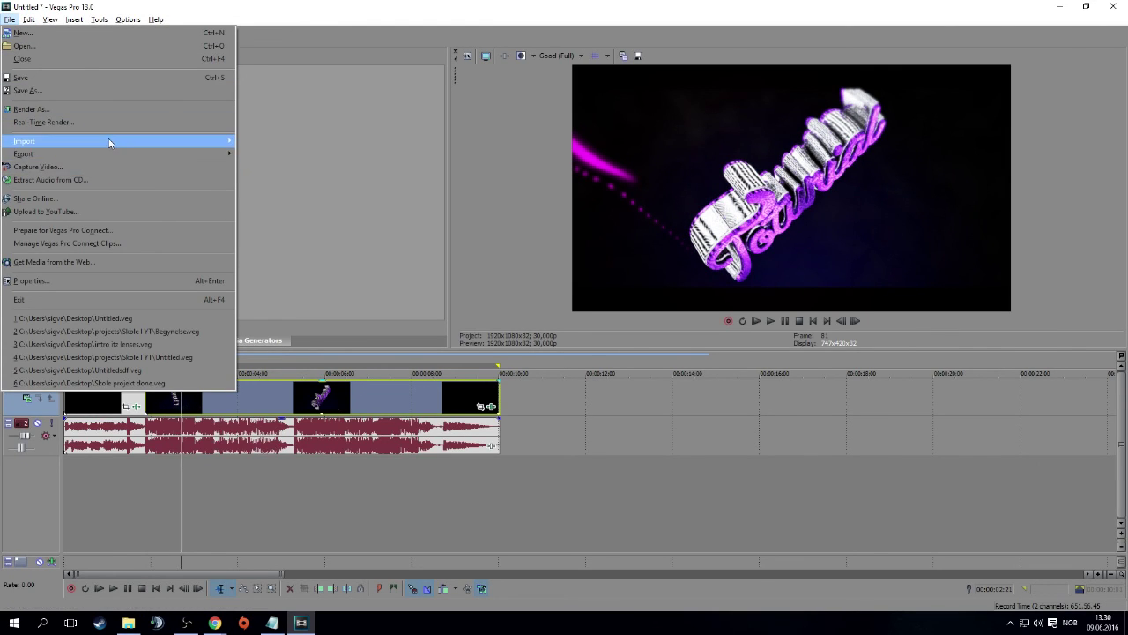
Render the project as Sony AVC Internet 1920x1080-30p to Untitled.mp4 on the Desktop
{"action": "mouse_move", "coordinate": [109, 141]}
{"action": "left_click", "coordinate": [132, 111]}
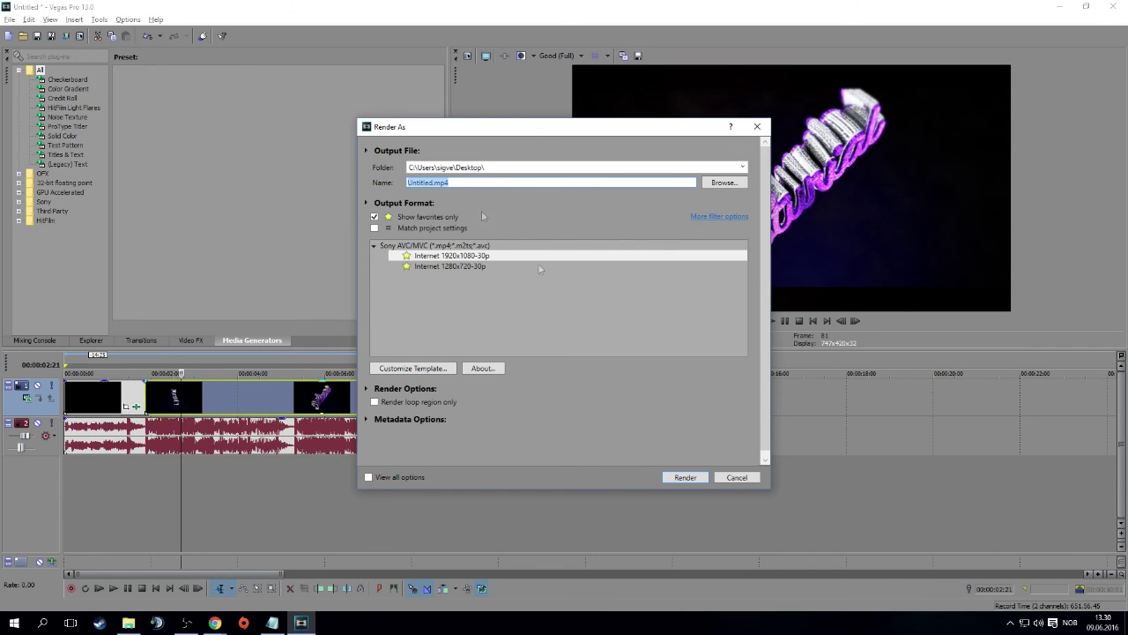
{"action": "left_click", "coordinate": [692, 476]}
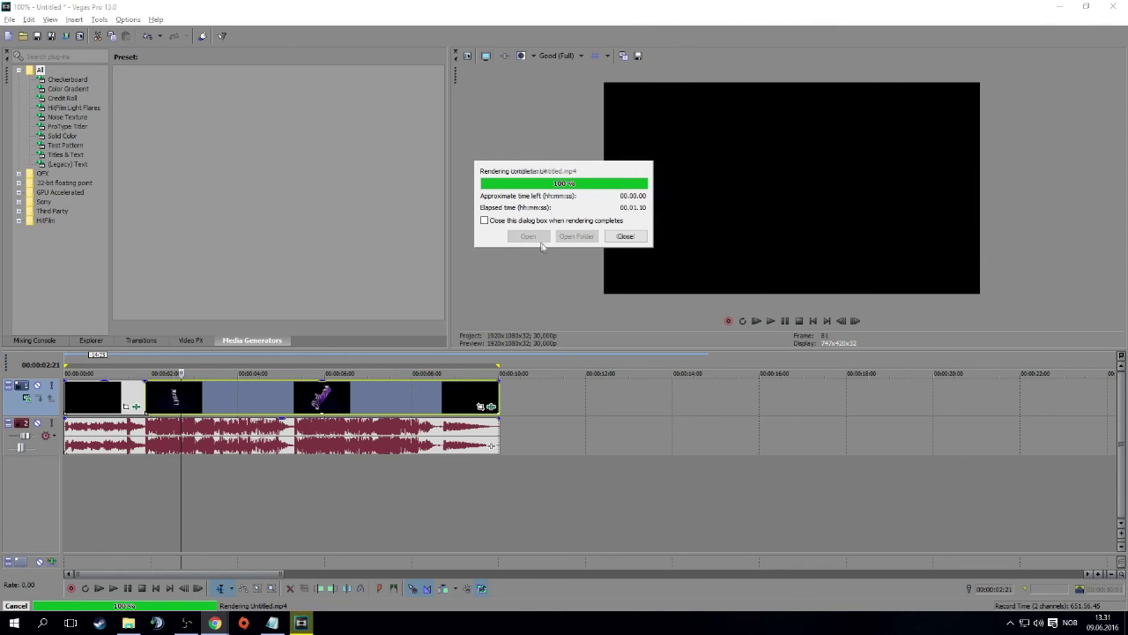
Play Untitled.mp4 in Photos, then close Photos and exit Vegas Pro without saving
{"action": "left_click", "coordinate": [533, 236]}
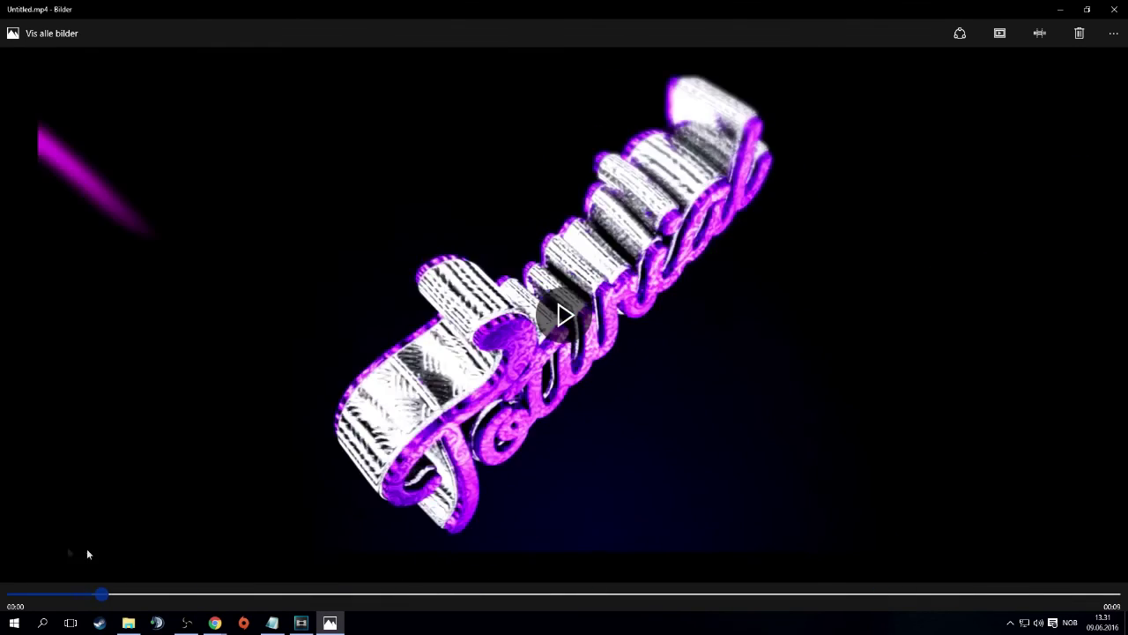
{"action": "left_click", "coordinate": [558, 324]}
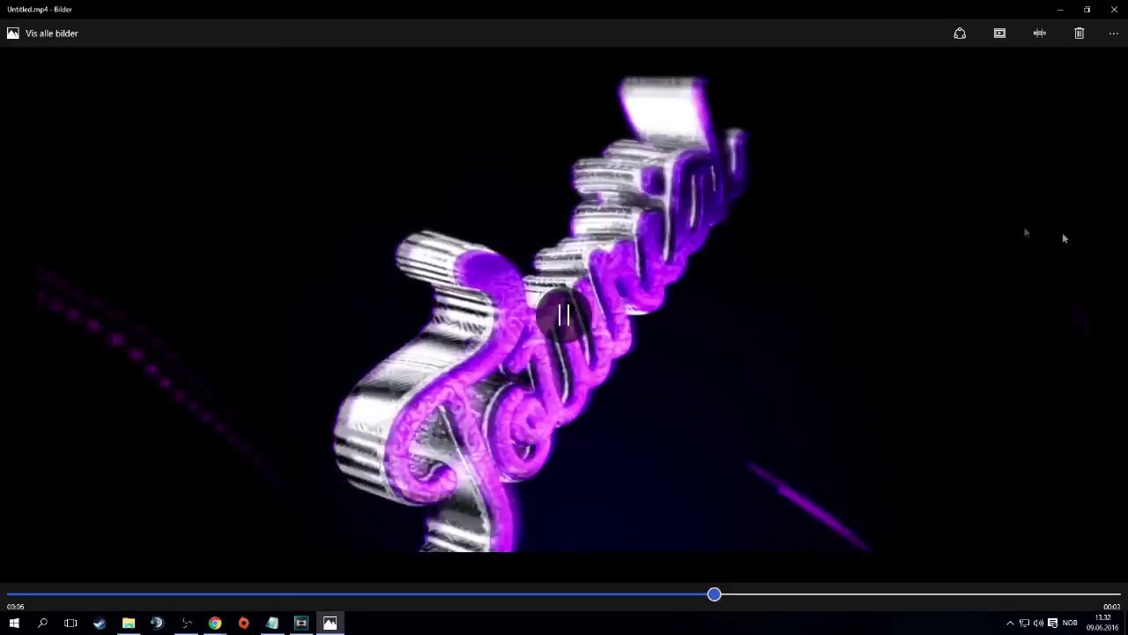
{"action": "left_click", "coordinate": [1114, 9]}
{"action": "left_click", "coordinate": [1114, 6]}
{"action": "left_click", "coordinate": [572, 250]}
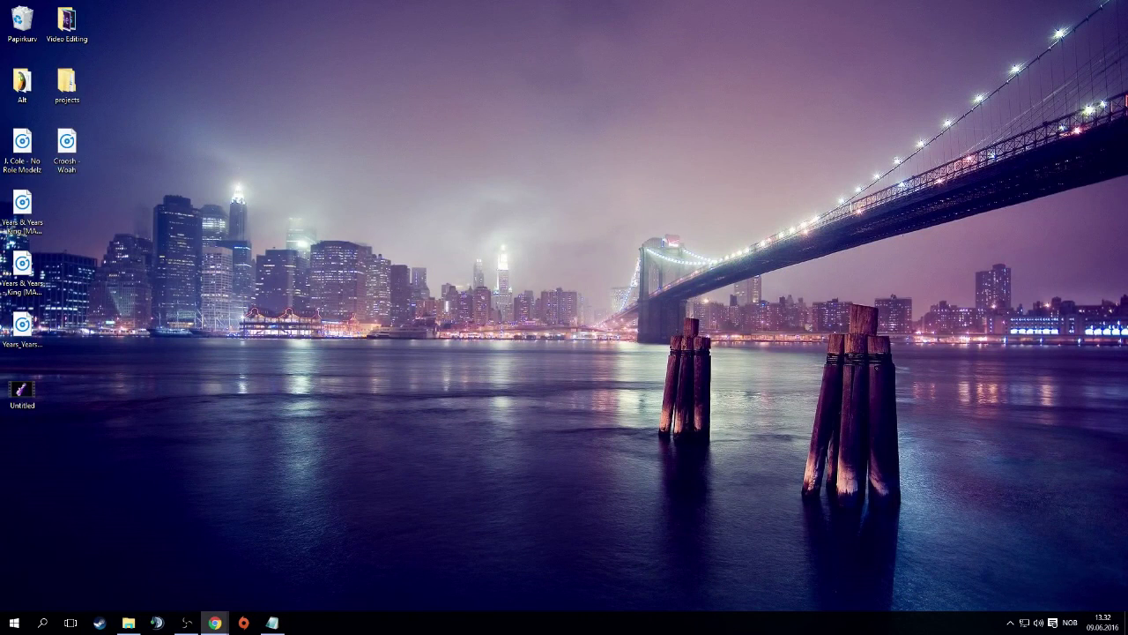
Open YouTube in Chrome and start uploading the rendered Untitled video
{"action": "left_click", "coordinate": [215, 623]}
{"action": "left_click", "coordinate": [113, 47]}
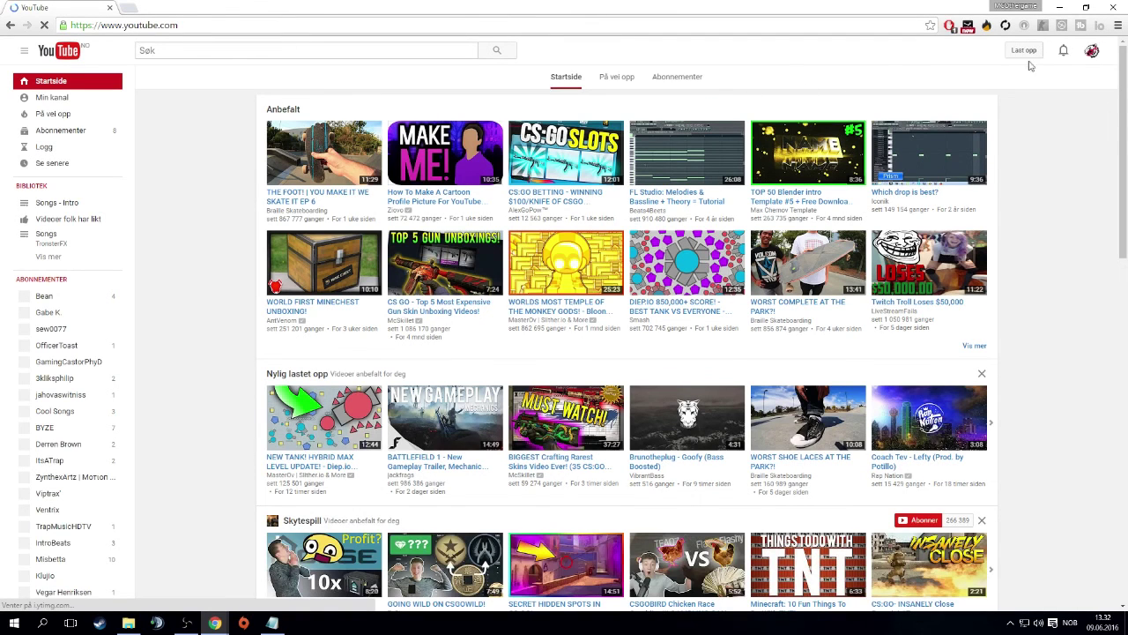
{"action": "left_click", "coordinate": [1031, 55]}
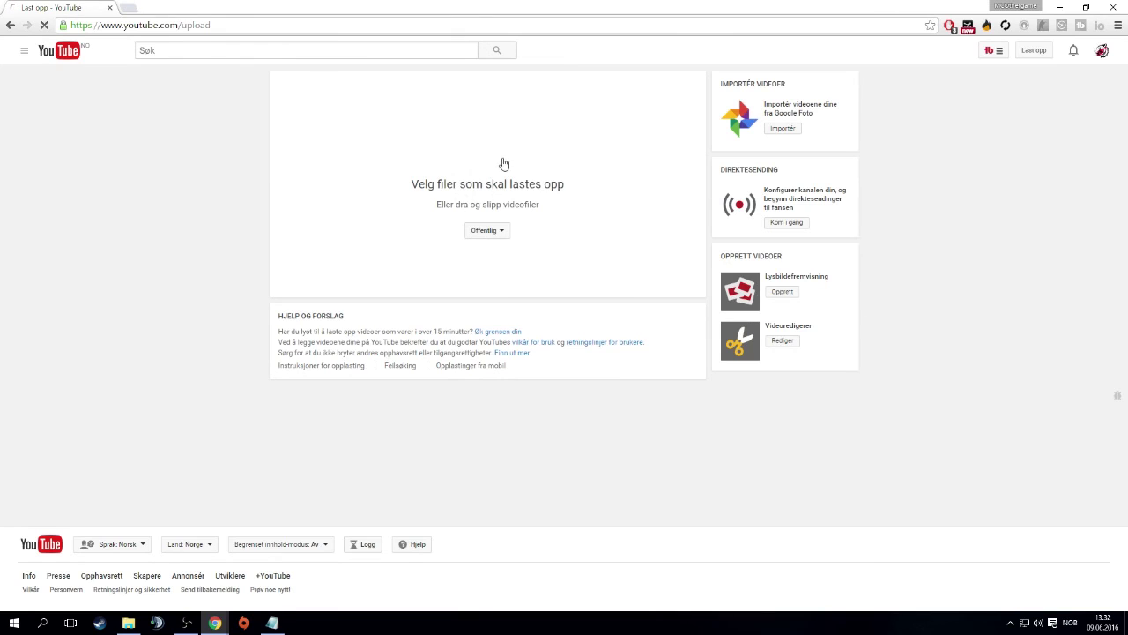
{"action": "left_click", "coordinate": [433, 181]}
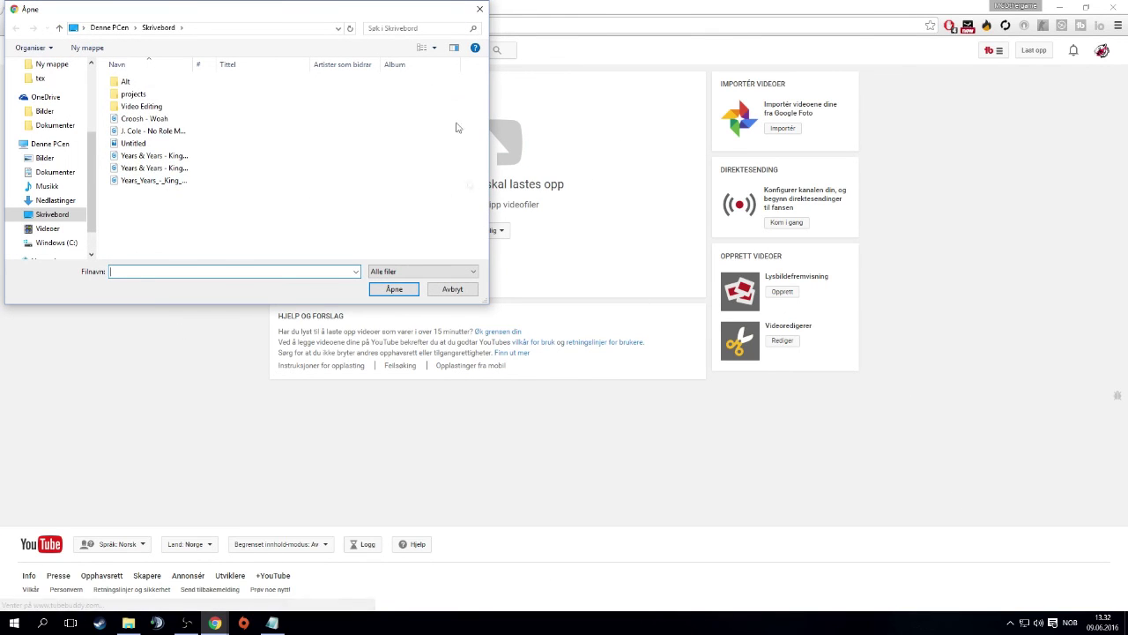
{"action": "left_click", "coordinate": [154, 144]}
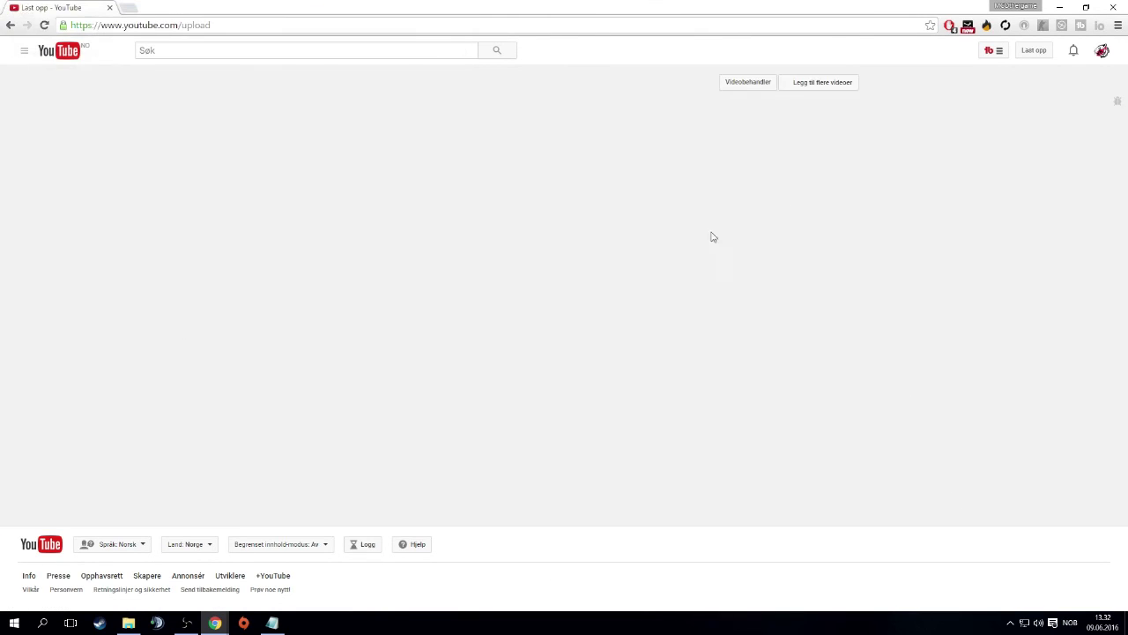
{"action": "left_click", "coordinate": [394, 289]}
Set the upload's visibility to unlisted (Ikke oppført), save it with Ferdig, and minimize Chrome
{"action": "left_click", "coordinate": [783, 162]}
{"action": "left_click", "coordinate": [792, 164]}
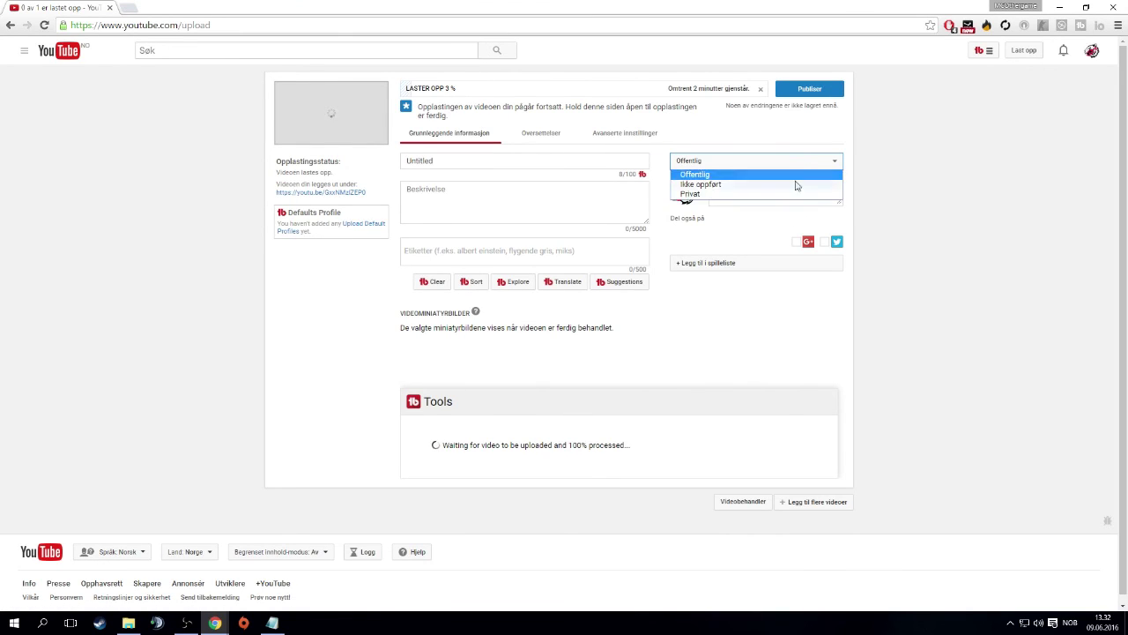
{"action": "left_click", "coordinate": [799, 184]}
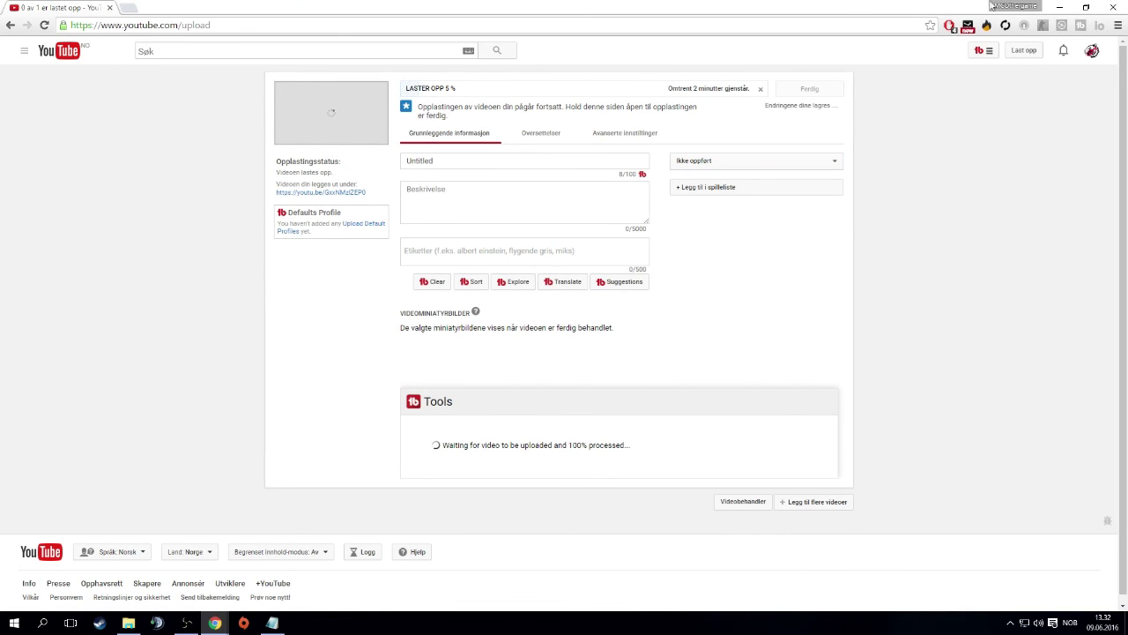
{"action": "left_click", "coordinate": [810, 89]}
{"action": "left_click_drag", "start_coordinate": [801, 89], "coordinate": [663, 89]}
{"action": "left_click", "coordinate": [889, 163]}
{"action": "left_click", "coordinate": [1059, 7]}
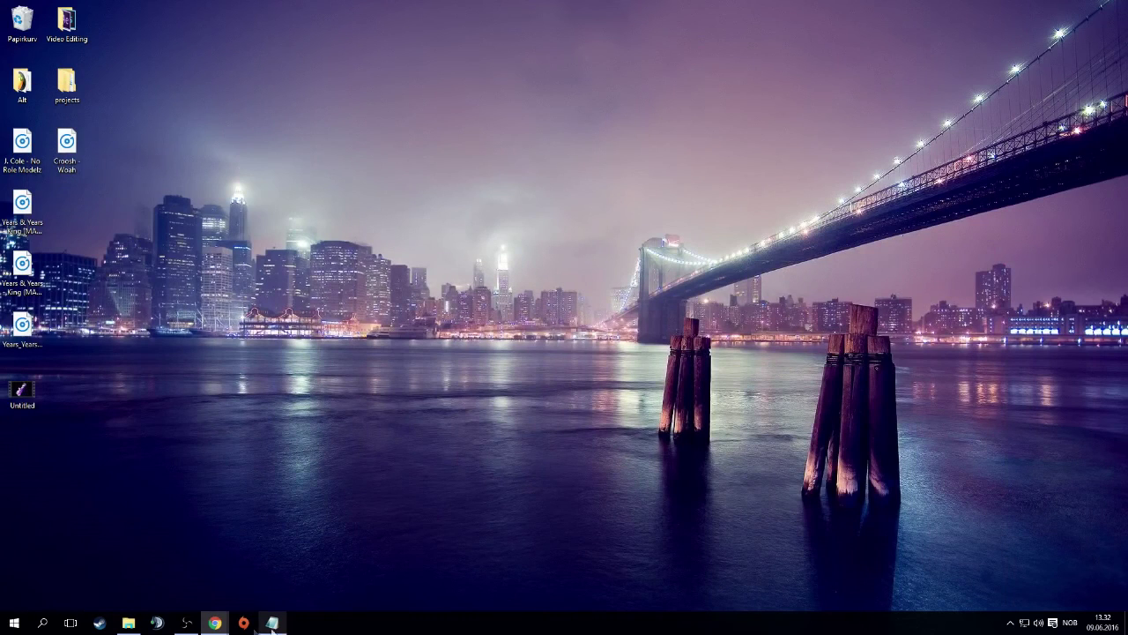
{"action": "left_click_drag", "start_coordinate": [349, 203], "coordinate": [747, 289]}
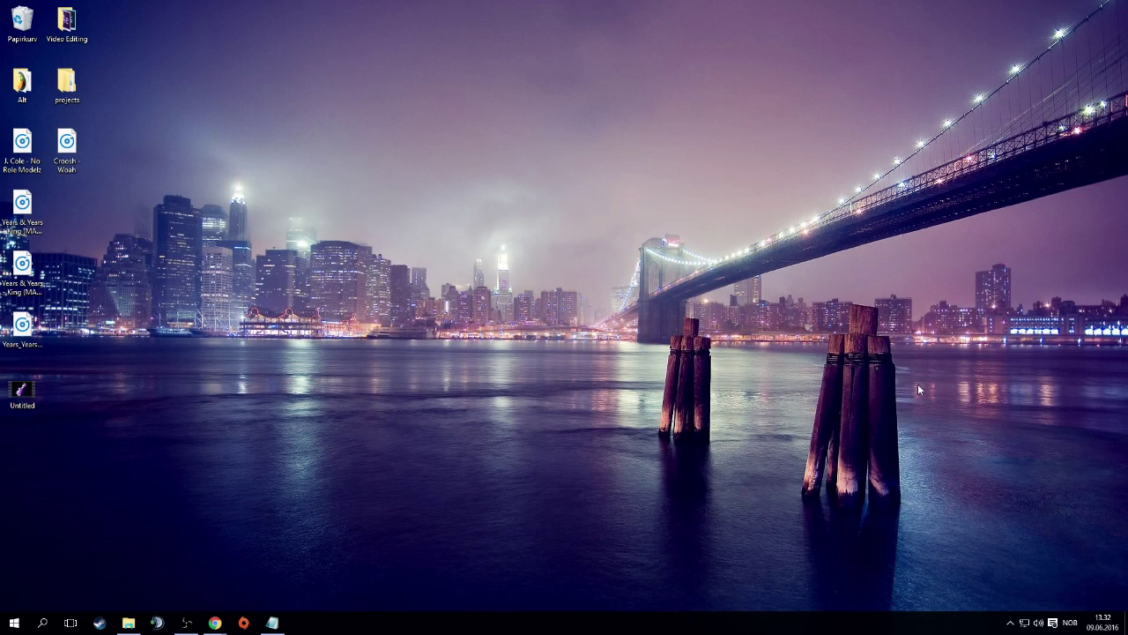